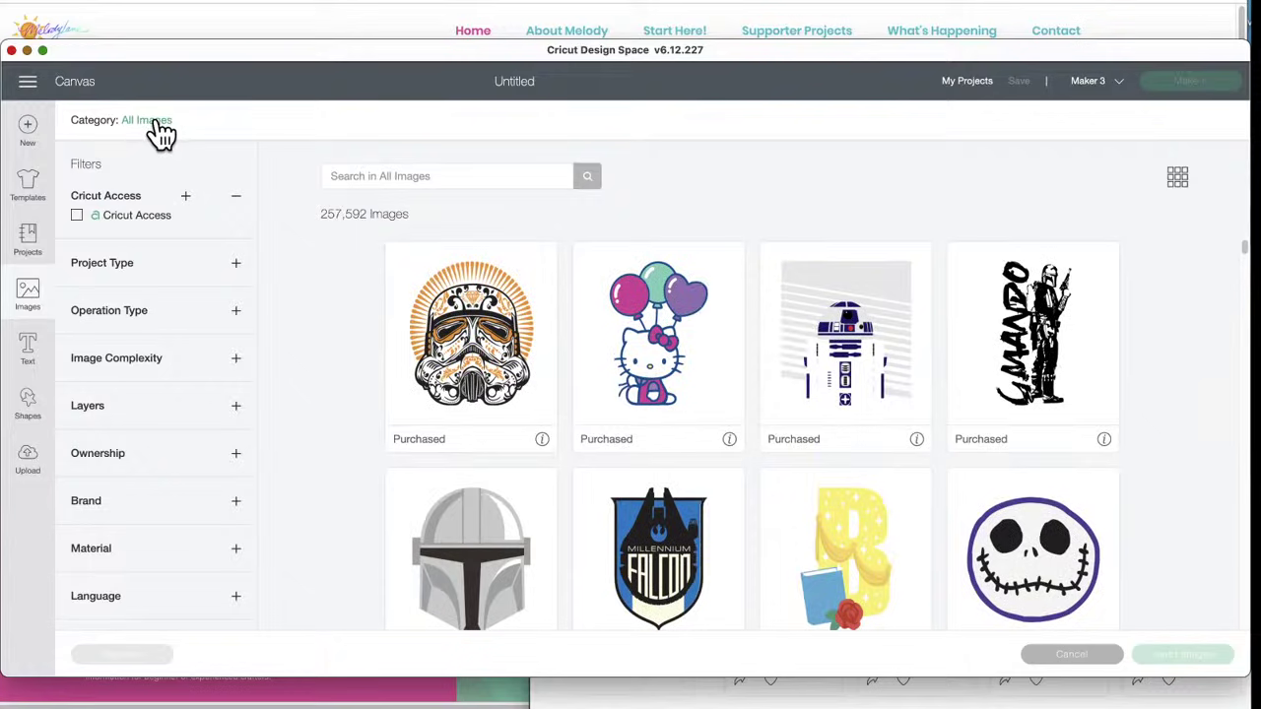
# - Switch the image library from all images to the highlighted Image Sets category
pyautogui.click(154, 134)
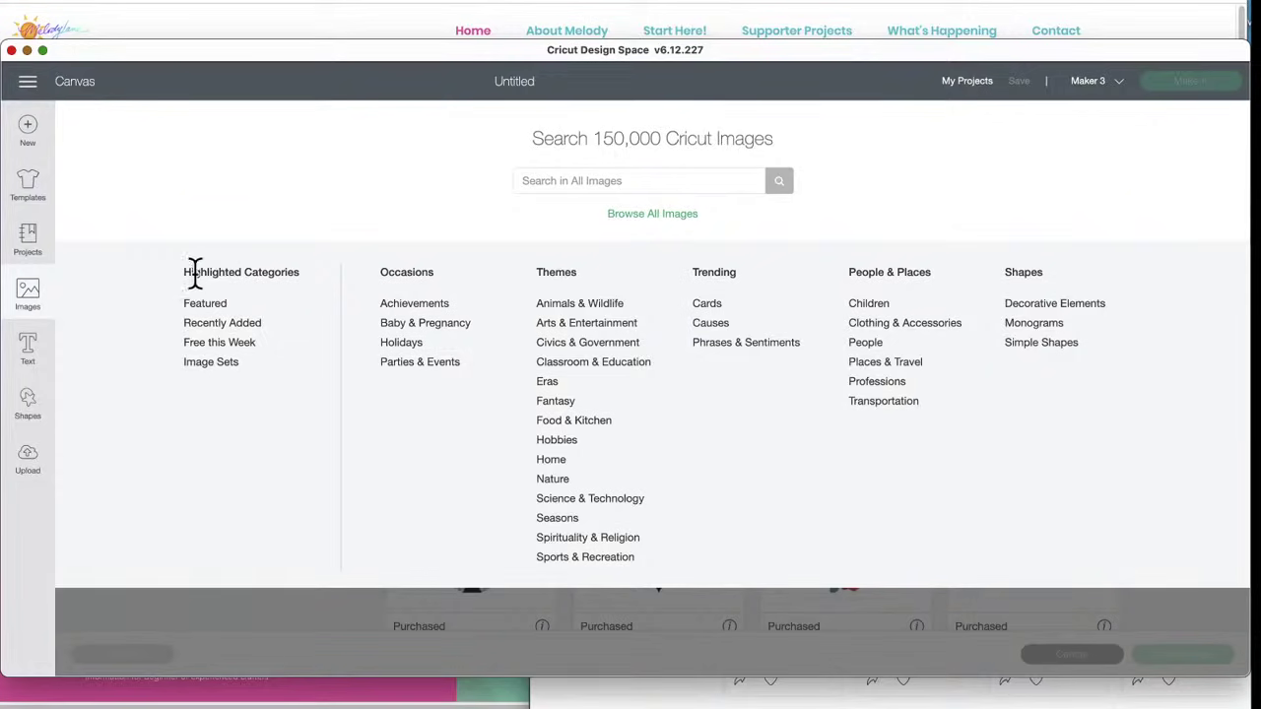
pyautogui.click(209, 362)
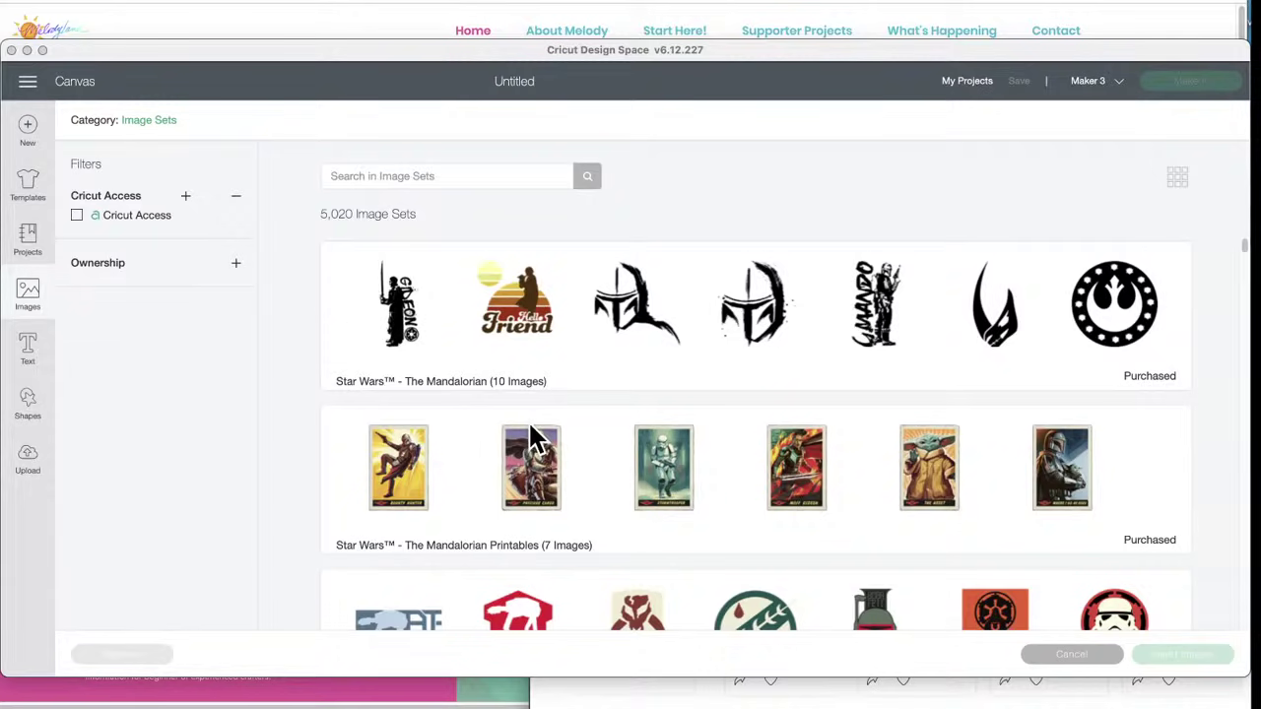
# - Look through the first image sets, from Star Wars - The Mandalorian to Positive Phrases and School Time Animals, checking which are free or purchased
pyautogui.scroll(-10, 531, 429)
pyautogui.scroll(-10, 530, 432)
pyautogui.scroll(-3, 528, 419)
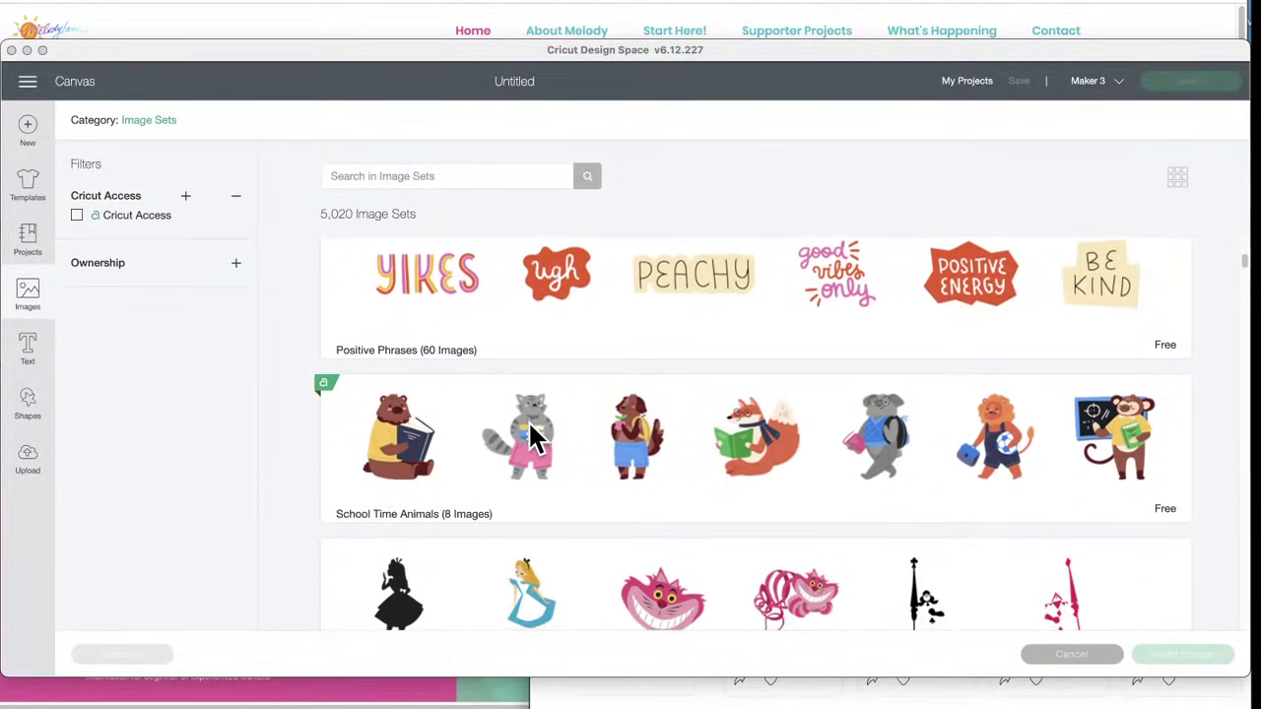
pyautogui.scroll(4, 528, 420)
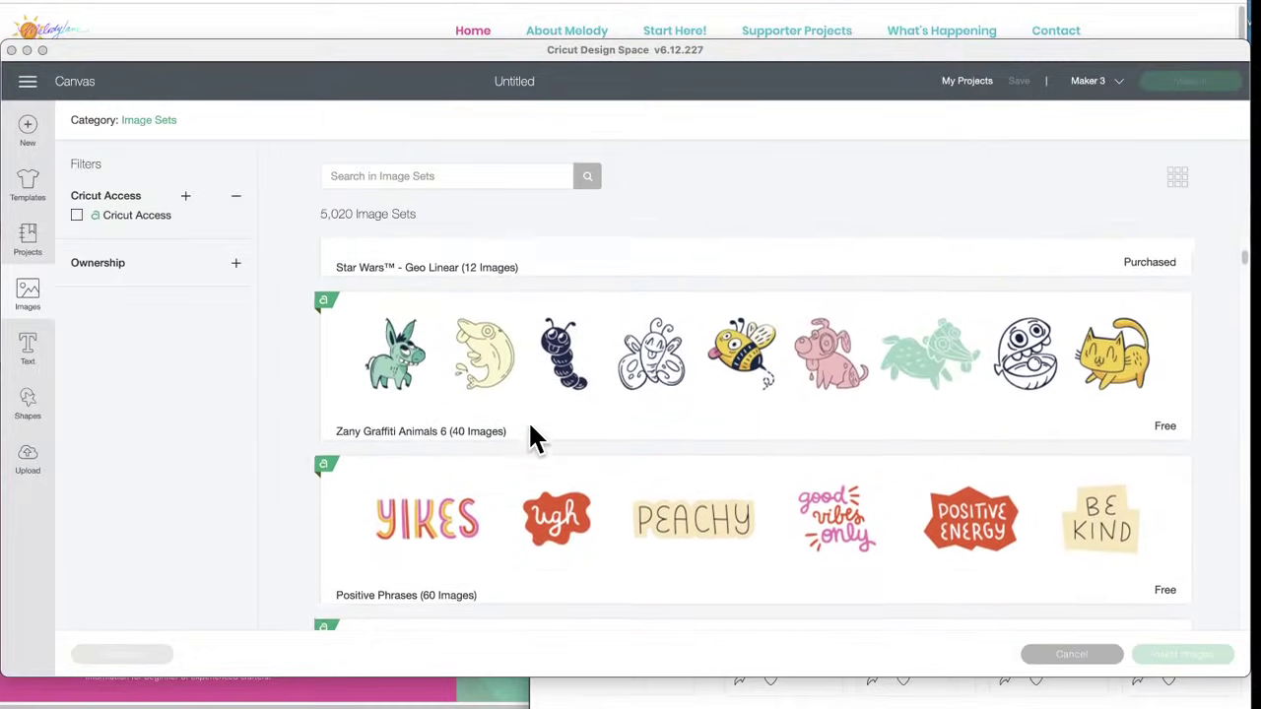
pyautogui.scroll(-2, 530, 426)
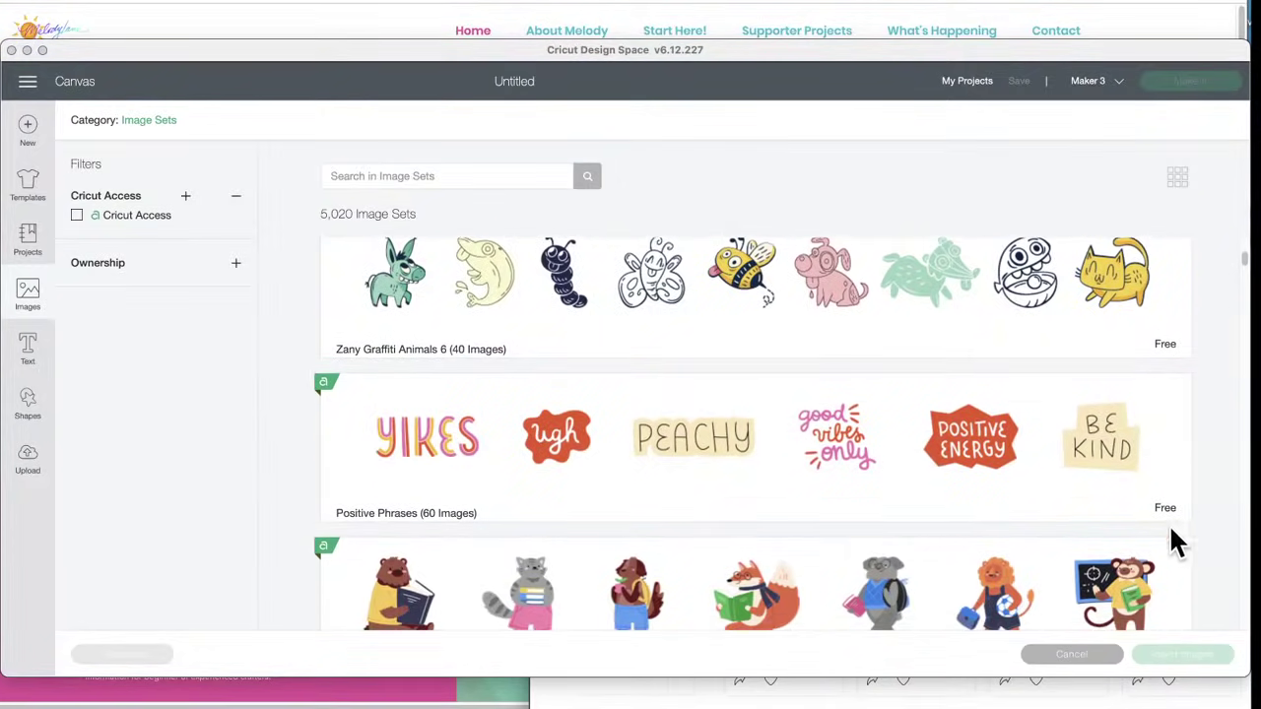
pyautogui.scroll(-3, 837, 574)
pyautogui.scroll(-2, 835, 575)
pyautogui.scroll(1, 835, 574)
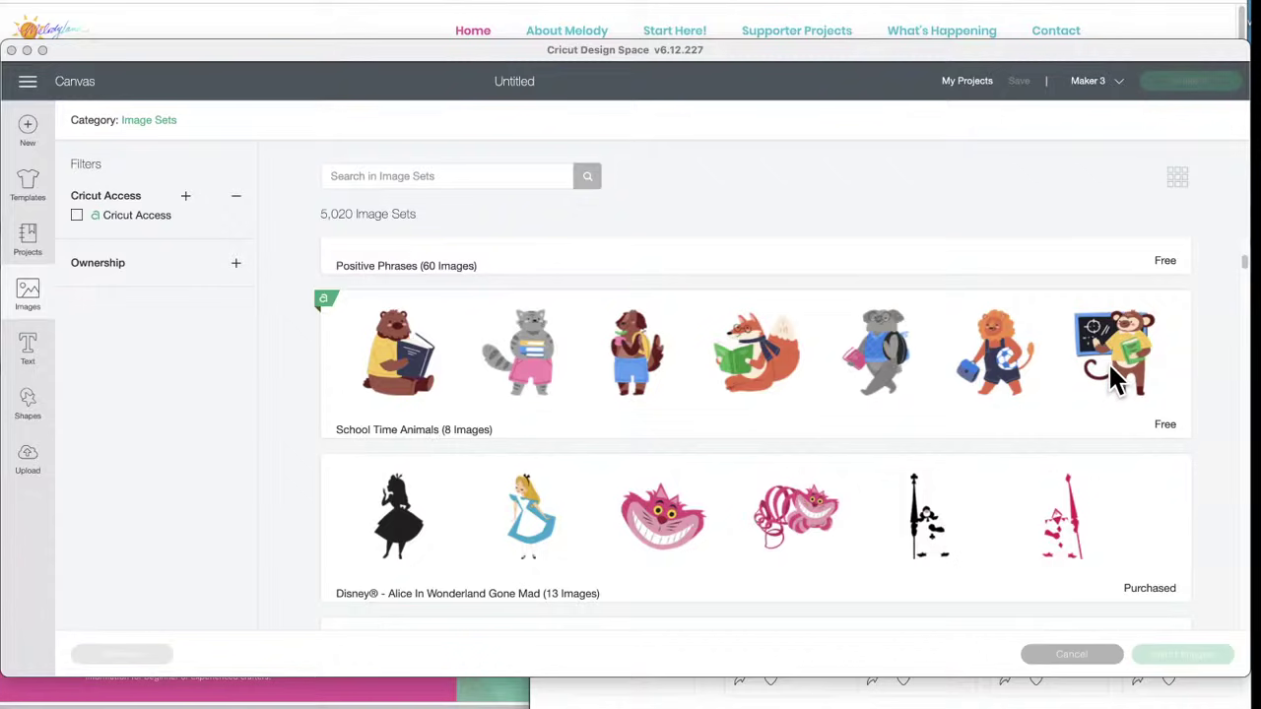
# - Look through the Disney and Warner Bros. sets and the free sets down to International Birthday Gift Tags
pyautogui.scroll(-5, 638, 402)
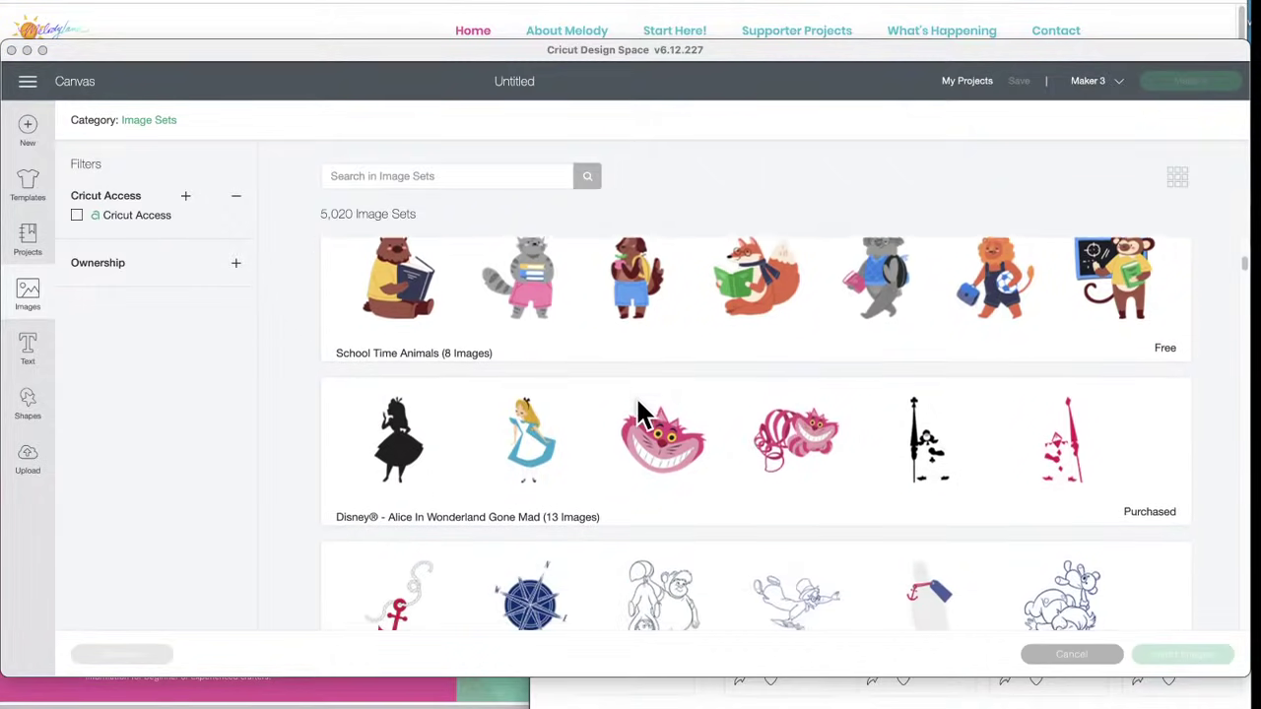
pyautogui.scroll(-10, 637, 402)
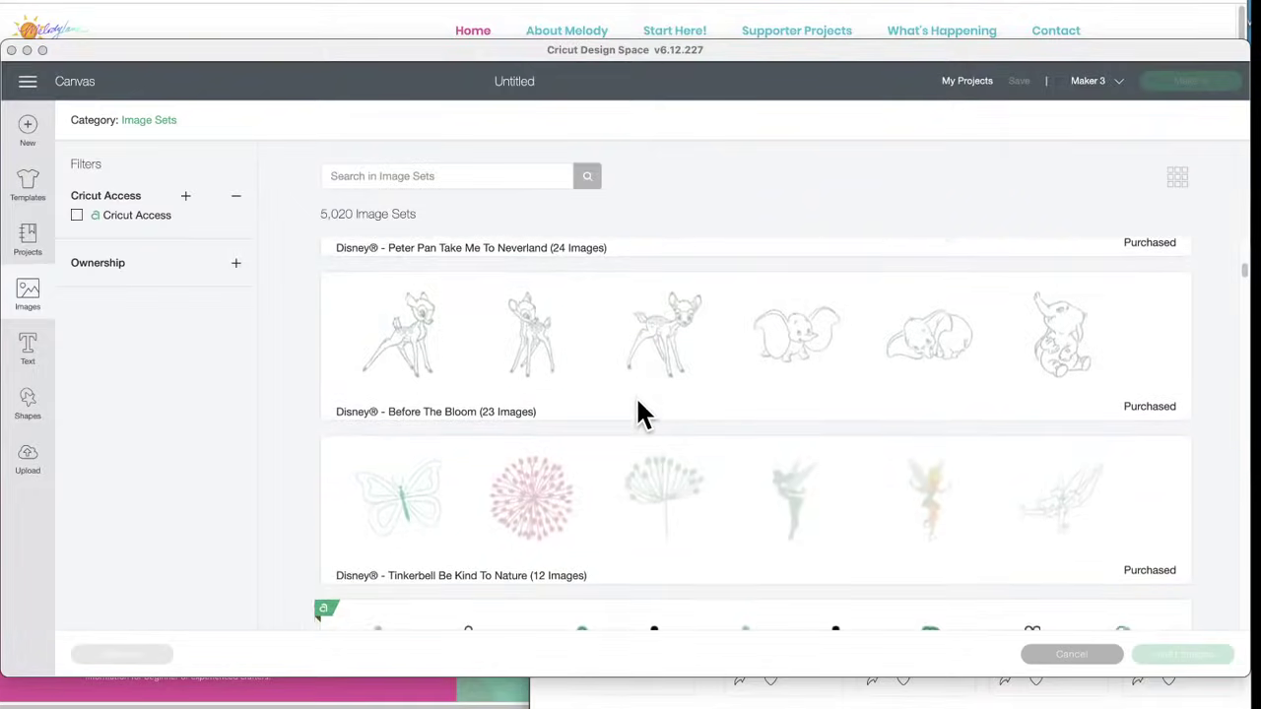
pyautogui.scroll(-3, 637, 402)
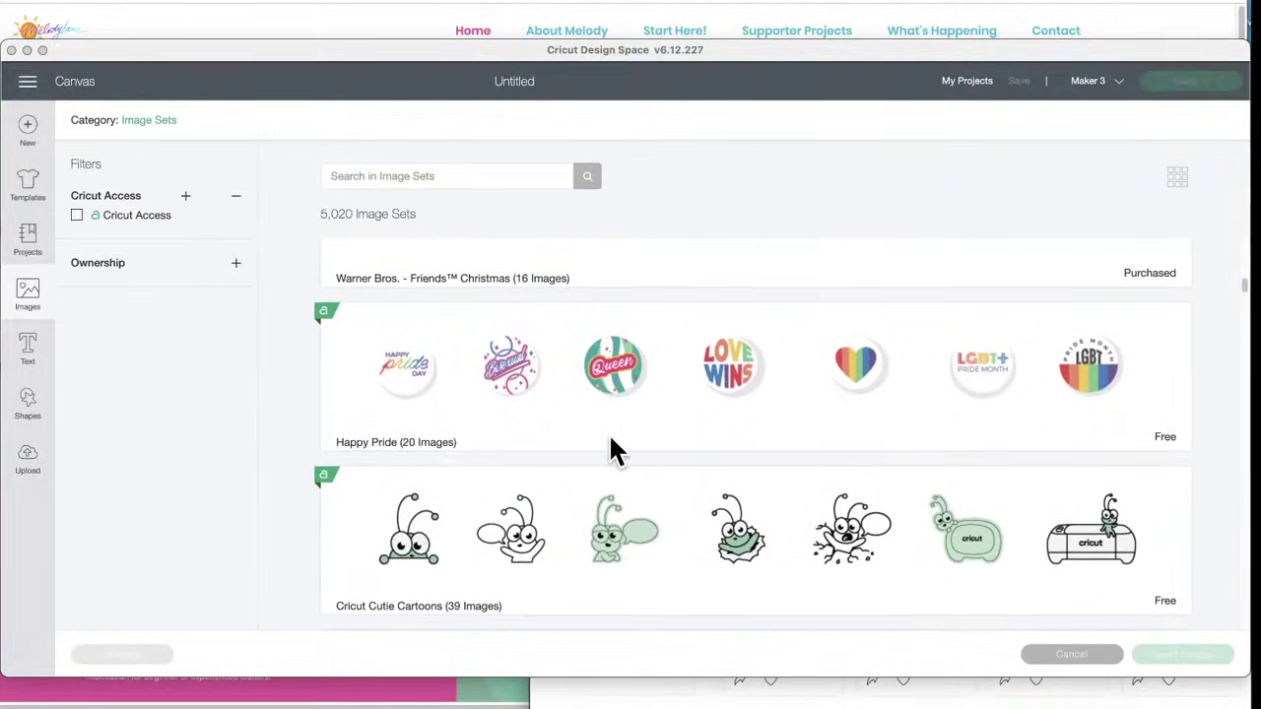
pyautogui.scroll(-7, 610, 448)
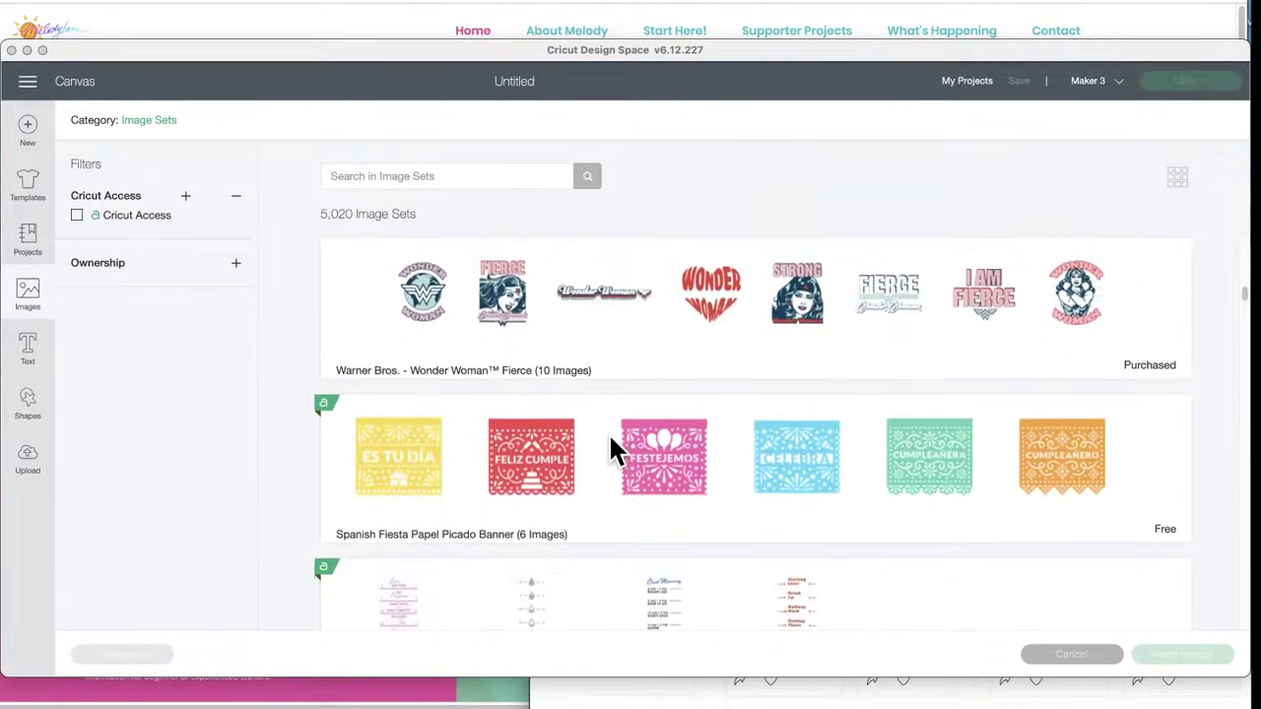
pyautogui.scroll(-5, 611, 448)
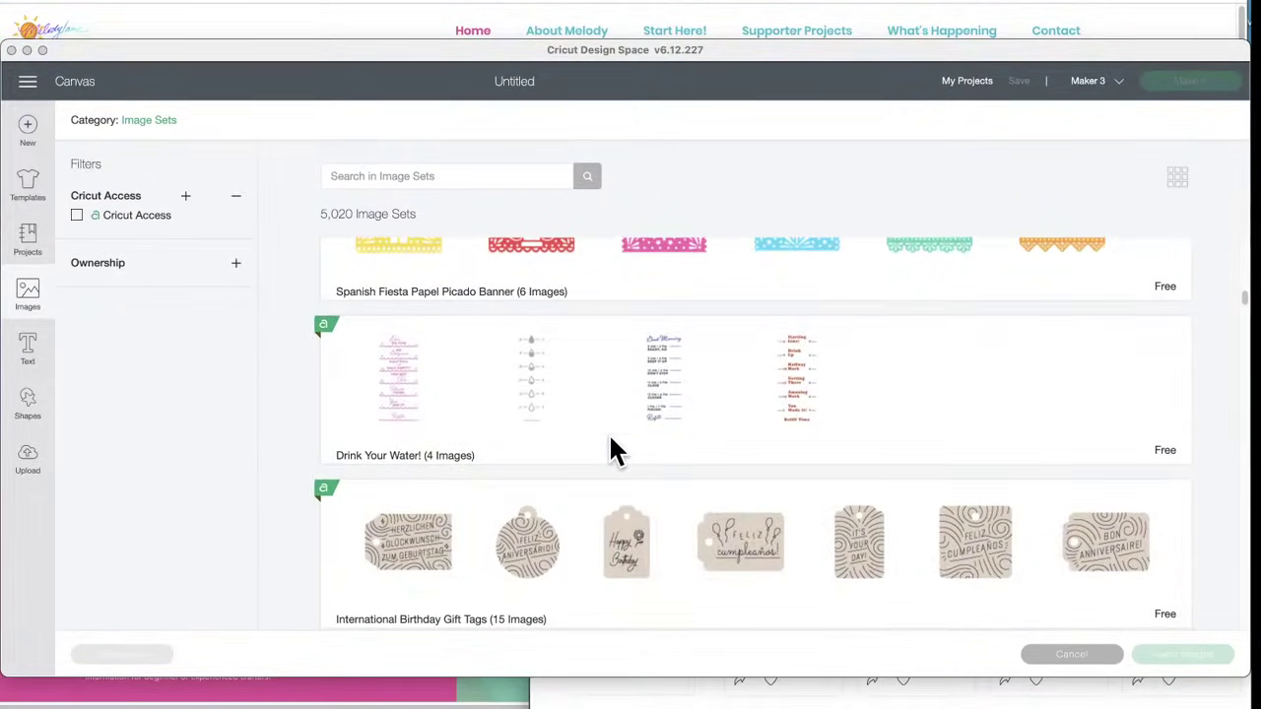
pyautogui.scroll(-5, 610, 448)
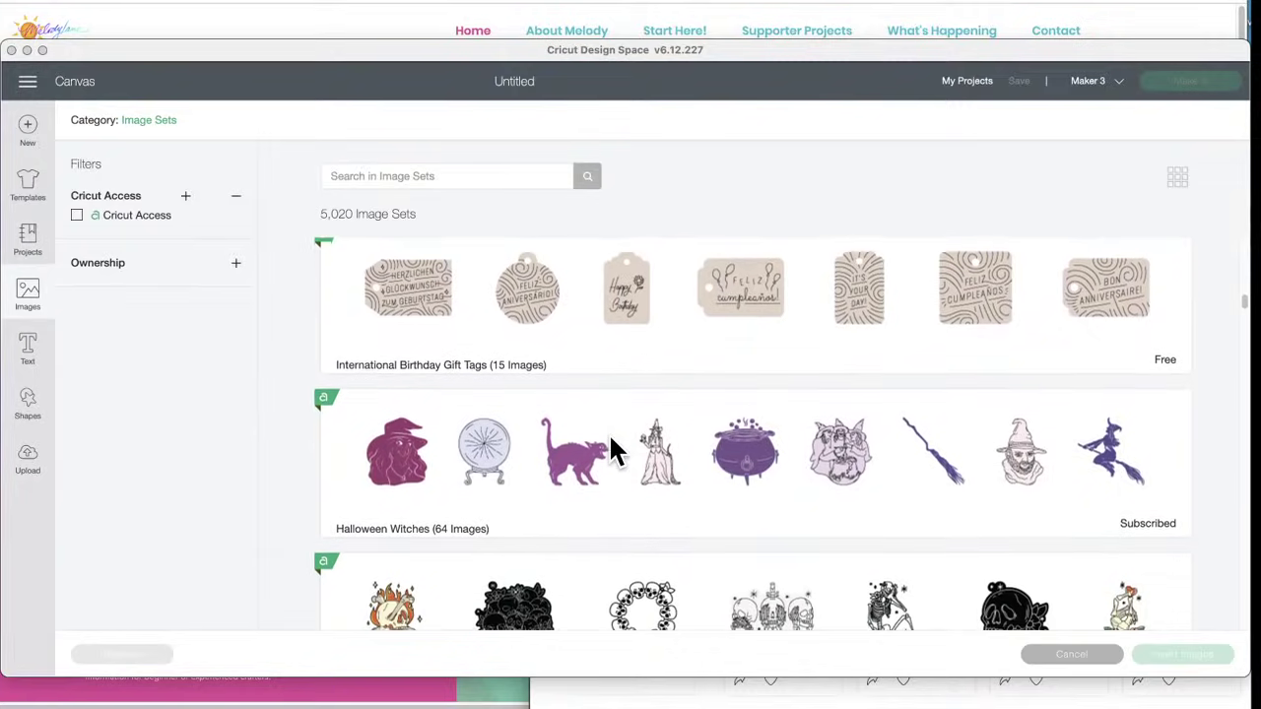
# - Review the Halloween image sets: Halloween Witches, Halloween Skeleton Designs, Adorable Haunted Graveyard and Witches Potion Labels
pyautogui.scroll(-2, 610, 448)
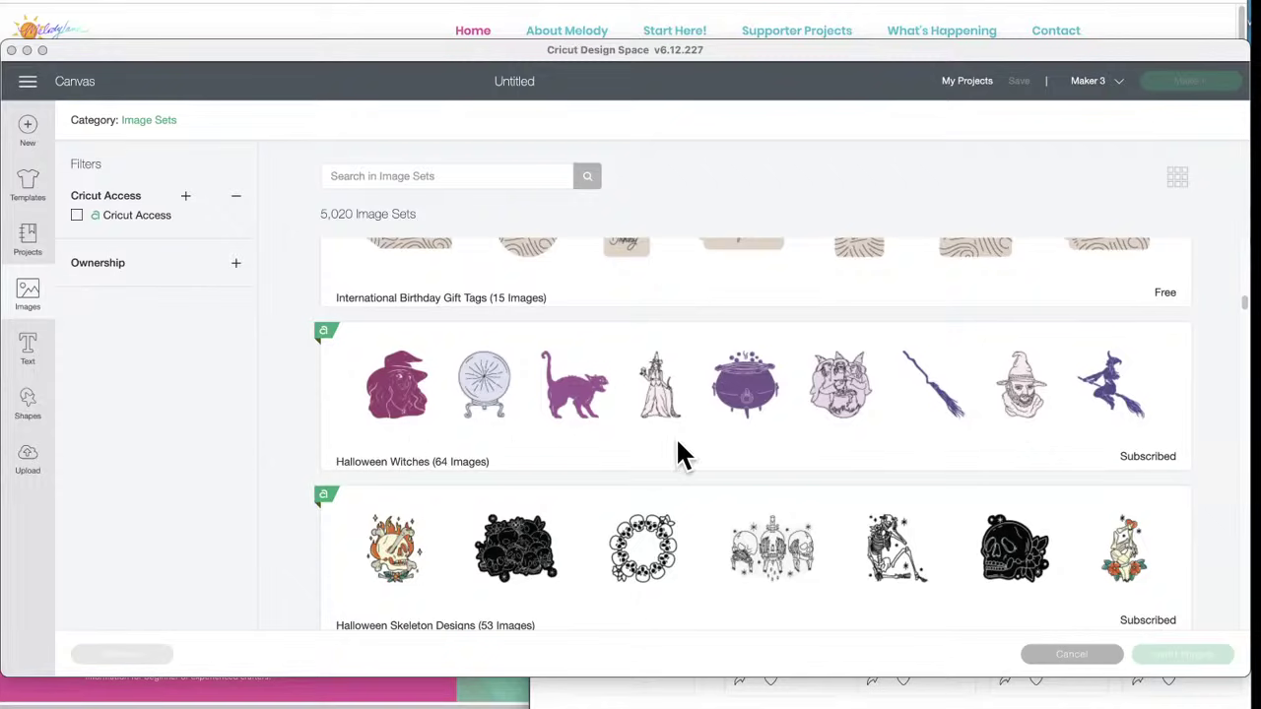
pyautogui.scroll(-3, 685, 455)
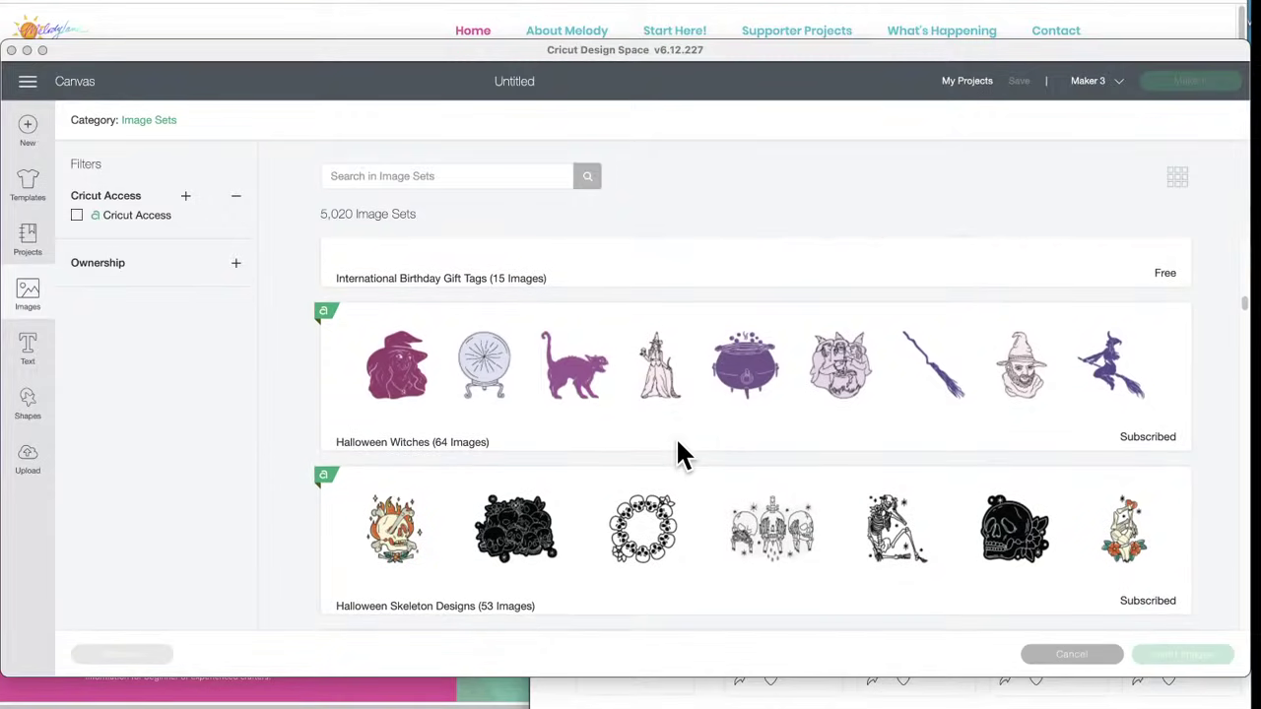
pyautogui.scroll(-1, 685, 455)
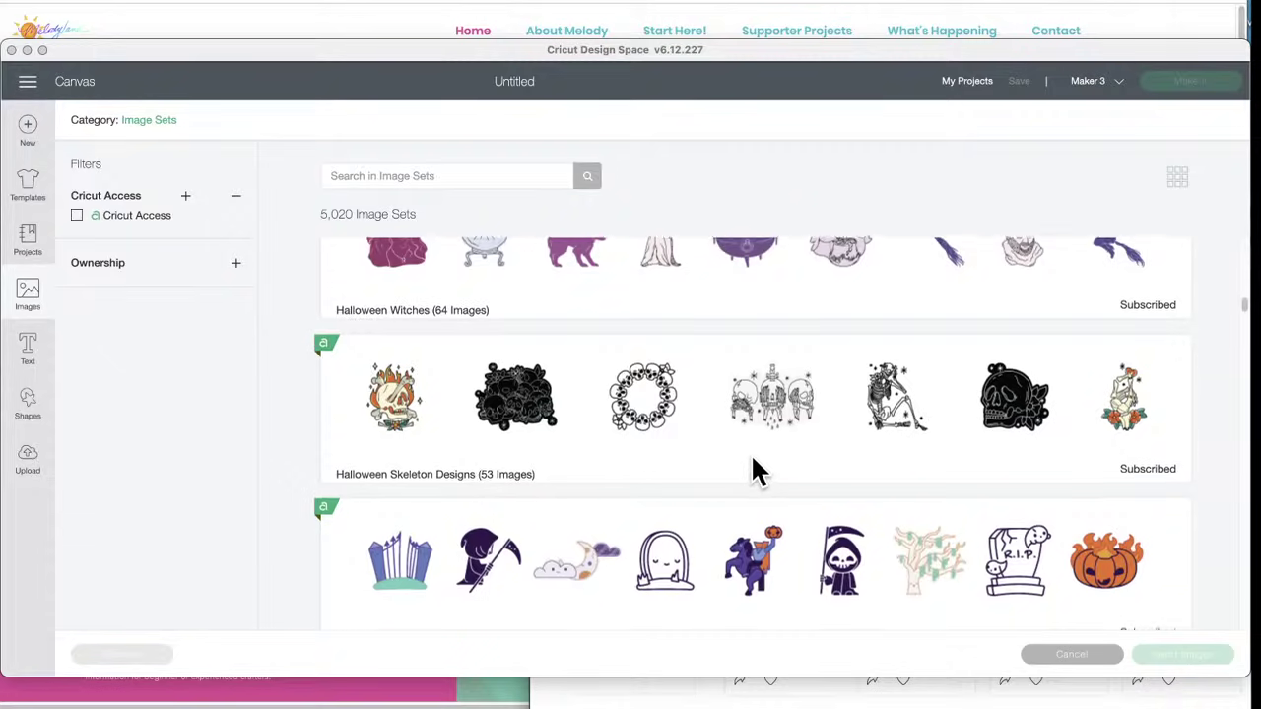
pyautogui.scroll(-4, 752, 459)
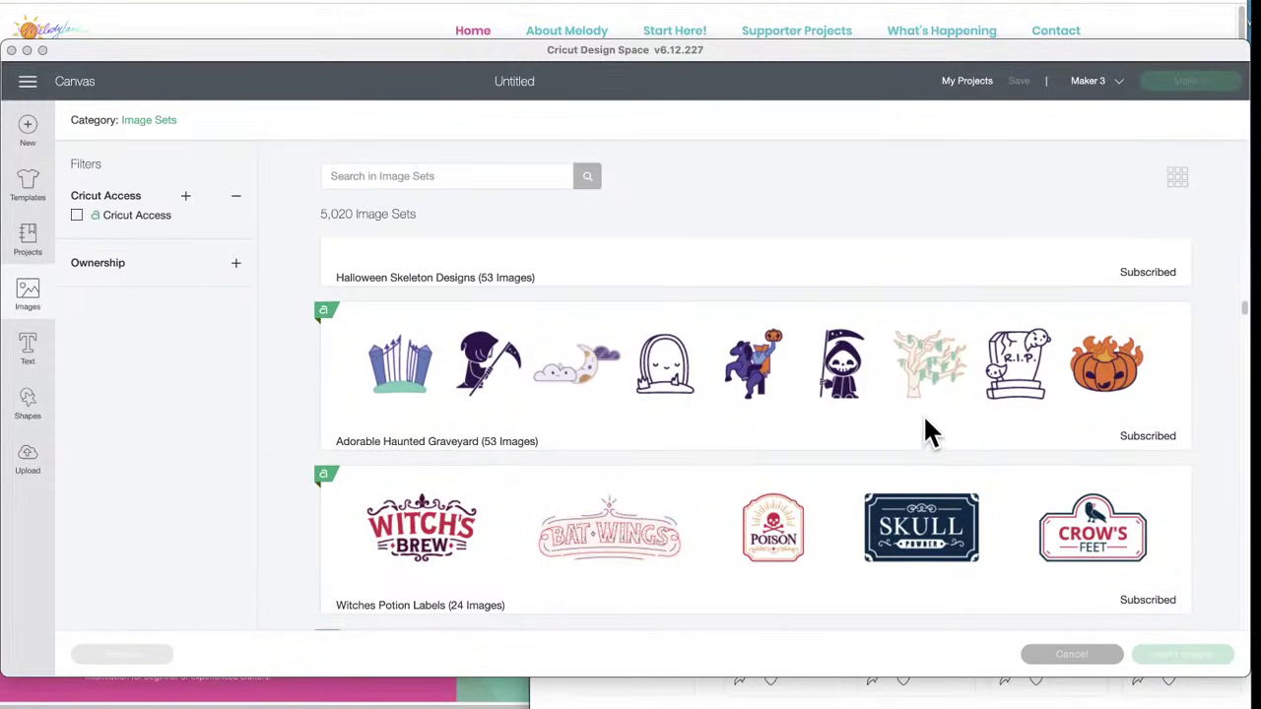
pyautogui.scroll(-1, 951, 417)
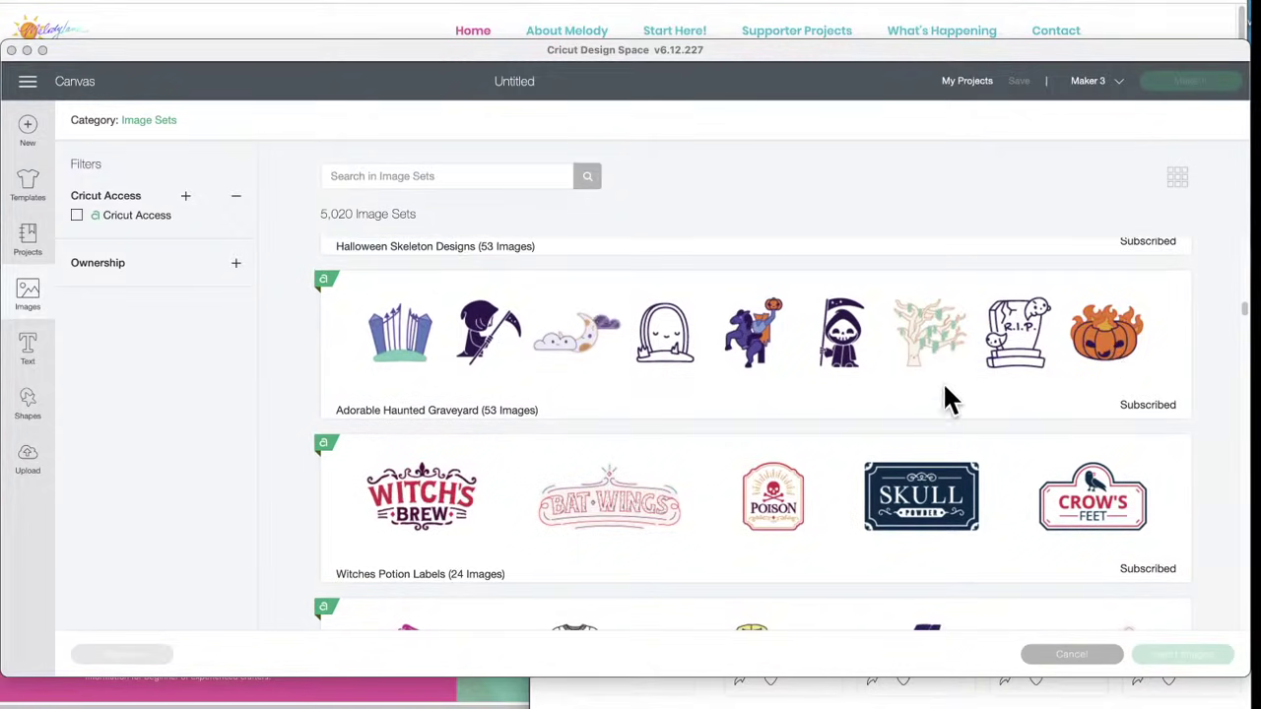
pyautogui.scroll(-5, 761, 411)
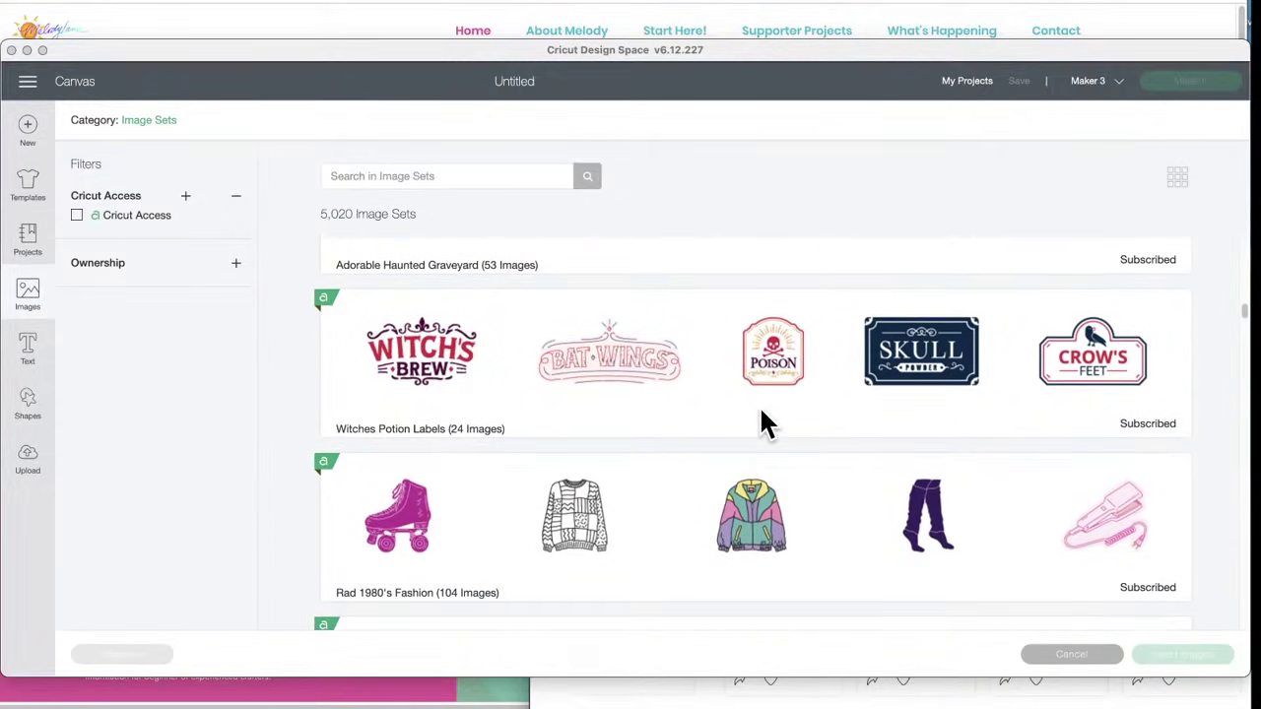
# - Review the image sets from Rad 1980's Fashion through the Mid Century Modern, Classic Food Label Outline and Zany Bowling sets to Zentangle Mandala Animals 5
pyautogui.scroll(-5, 766, 423)
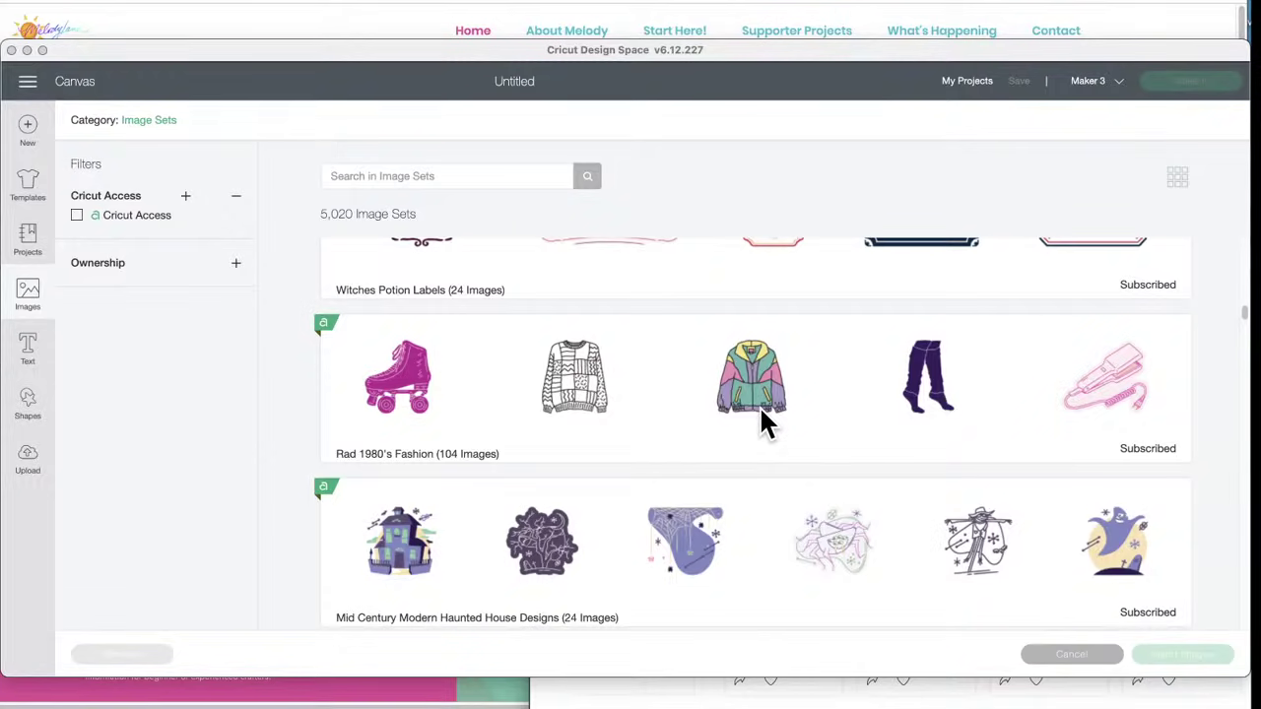
pyautogui.scroll(-5, 798, 427)
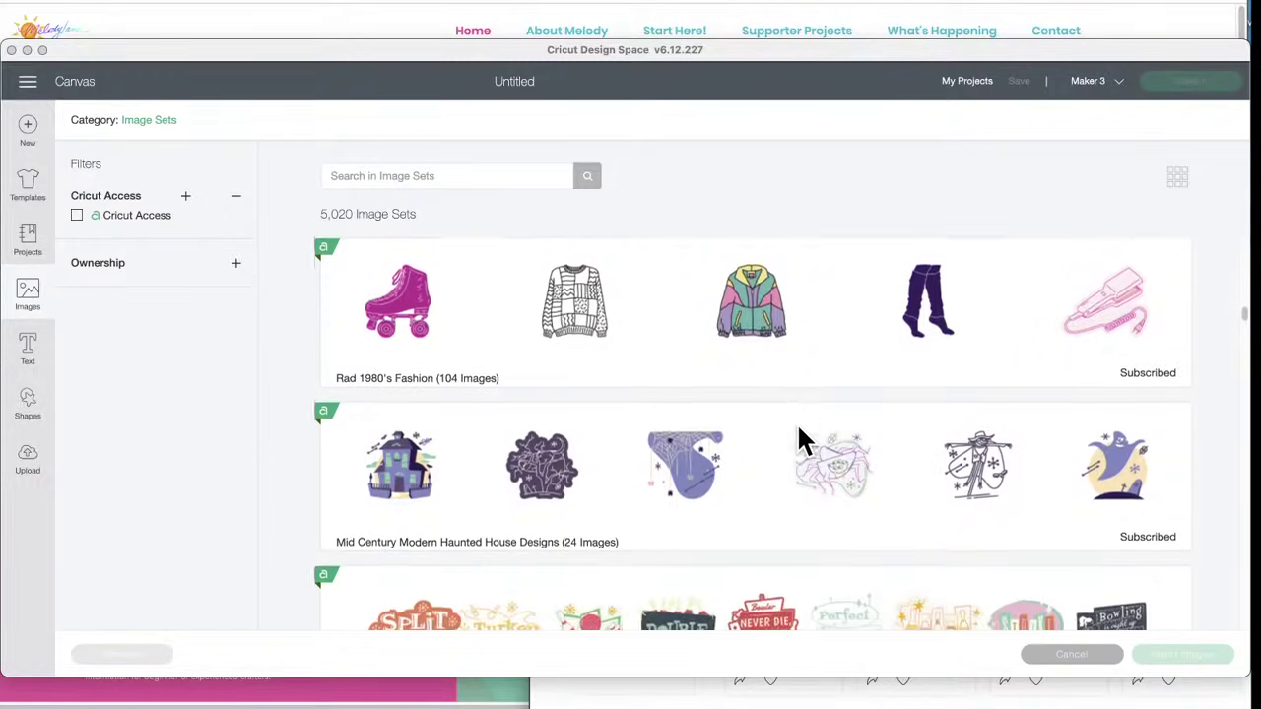
pyautogui.scroll(-2, 799, 429)
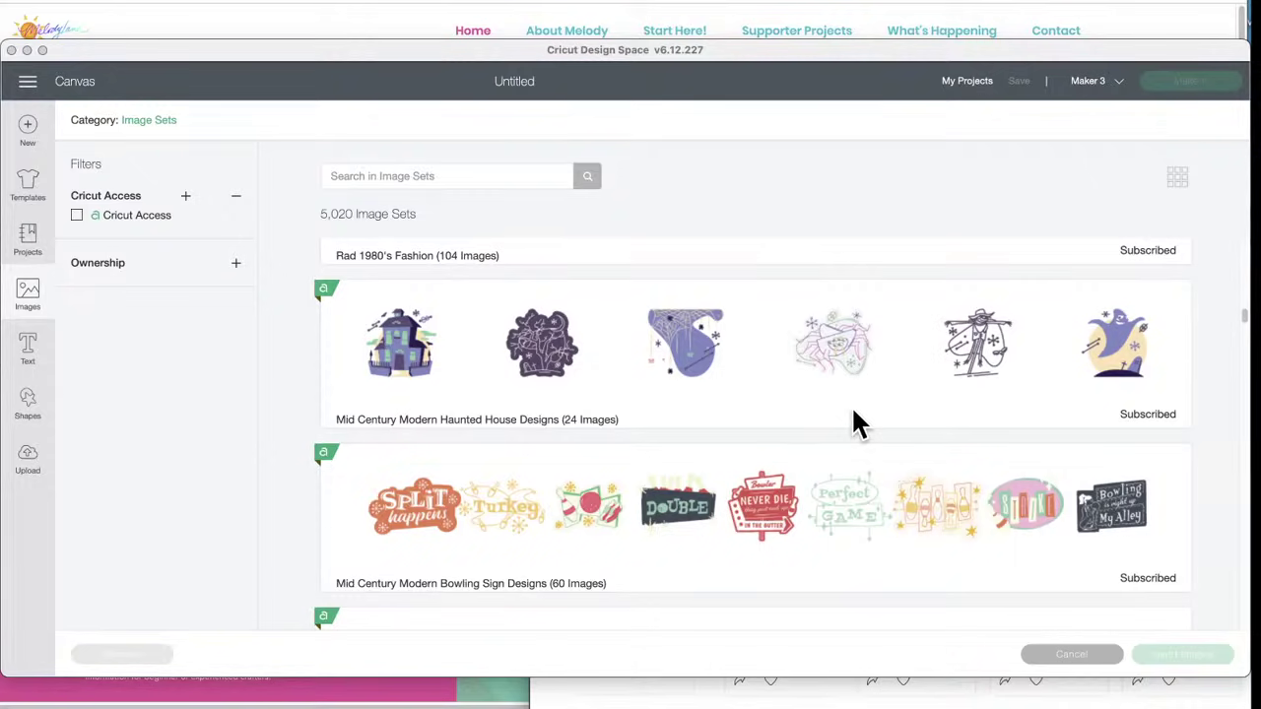
pyautogui.scroll(-4, 857, 424)
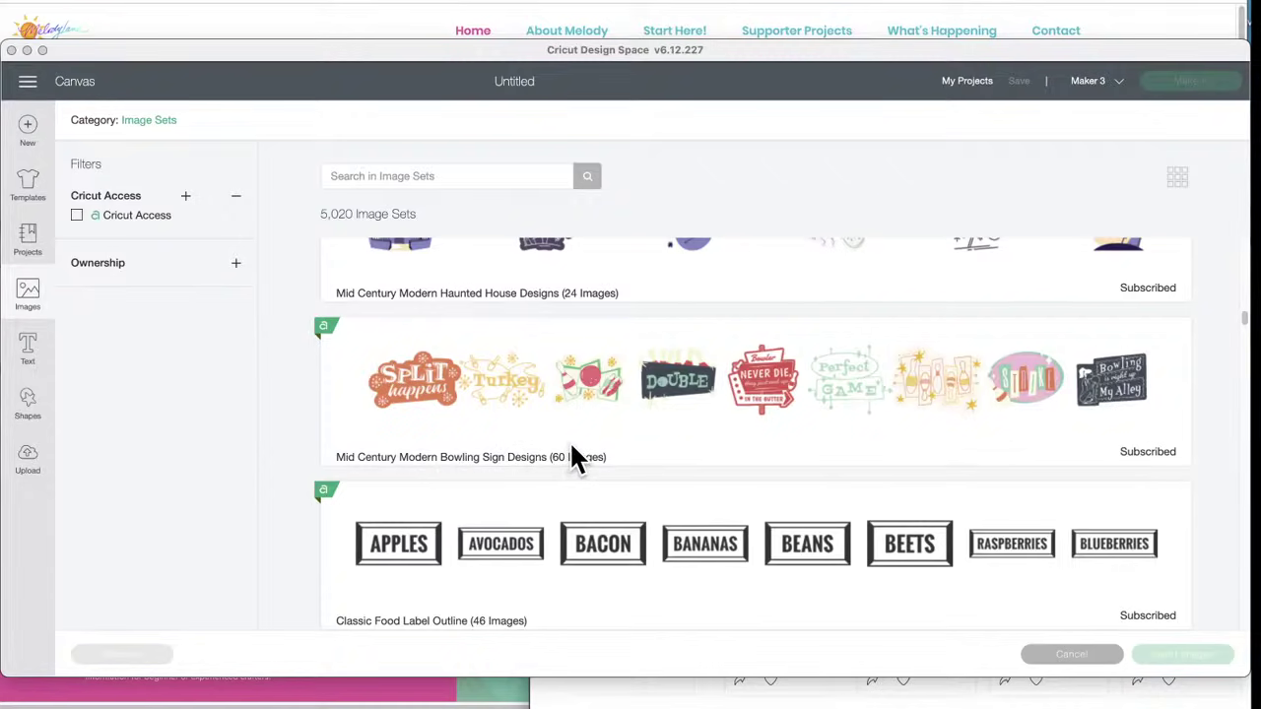
pyautogui.scroll(-3, 573, 448)
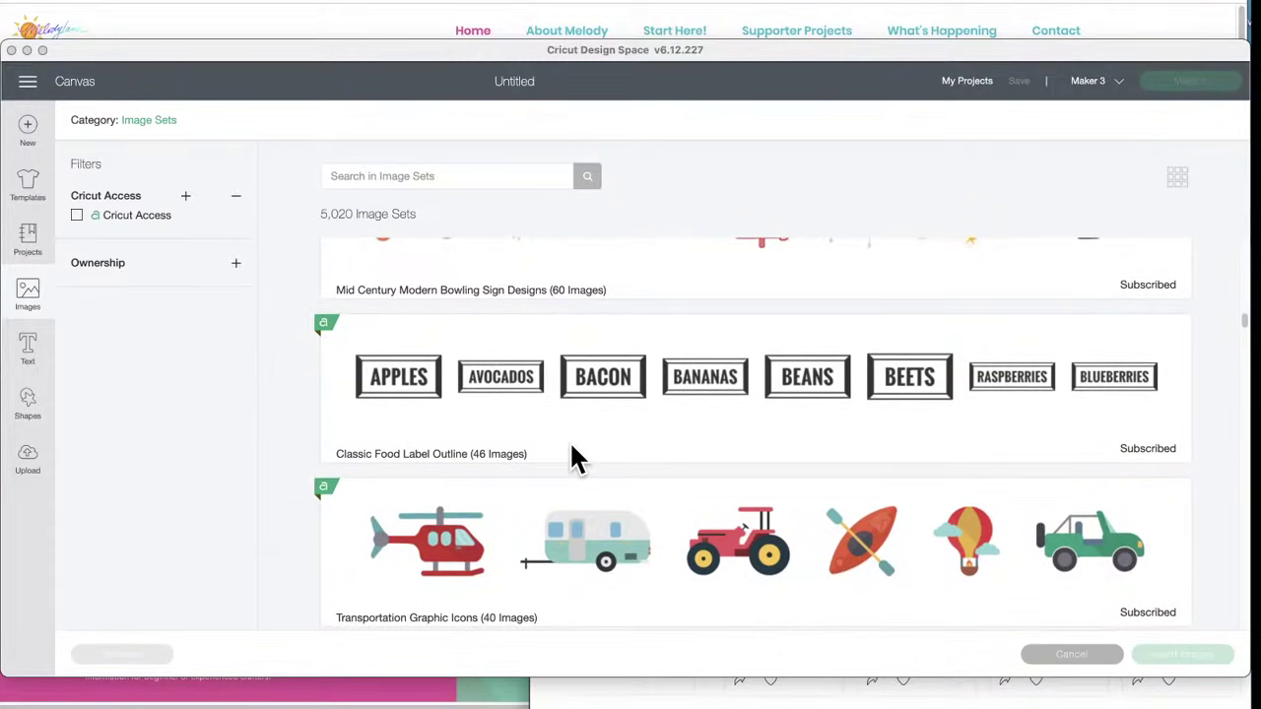
pyautogui.scroll(-3, 581, 441)
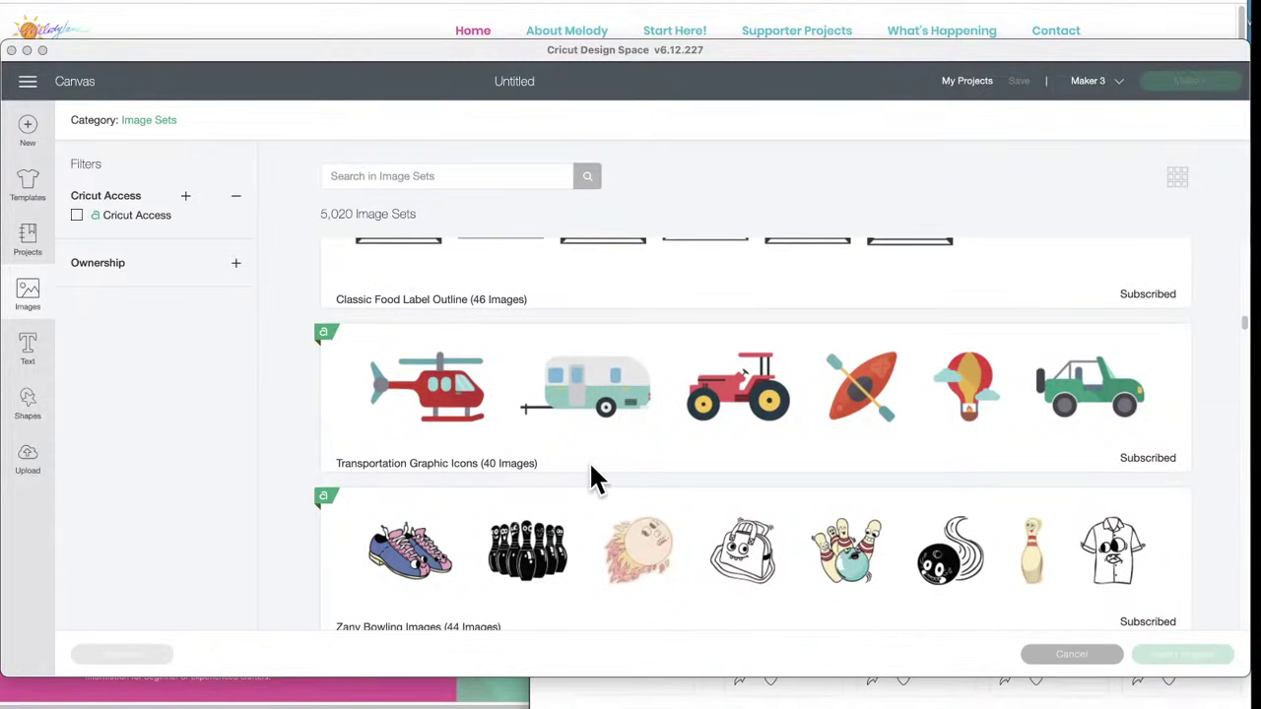
pyautogui.scroll(-3, 591, 466)
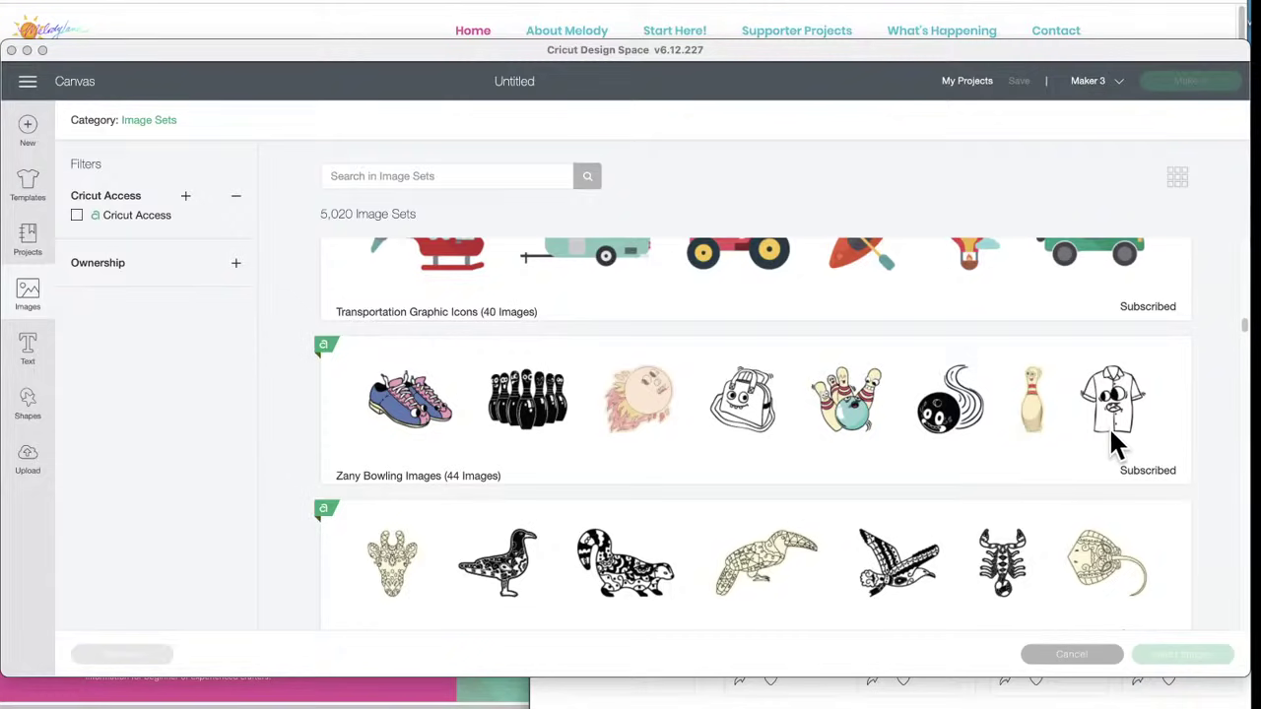
pyautogui.scroll(-1, 700, 471)
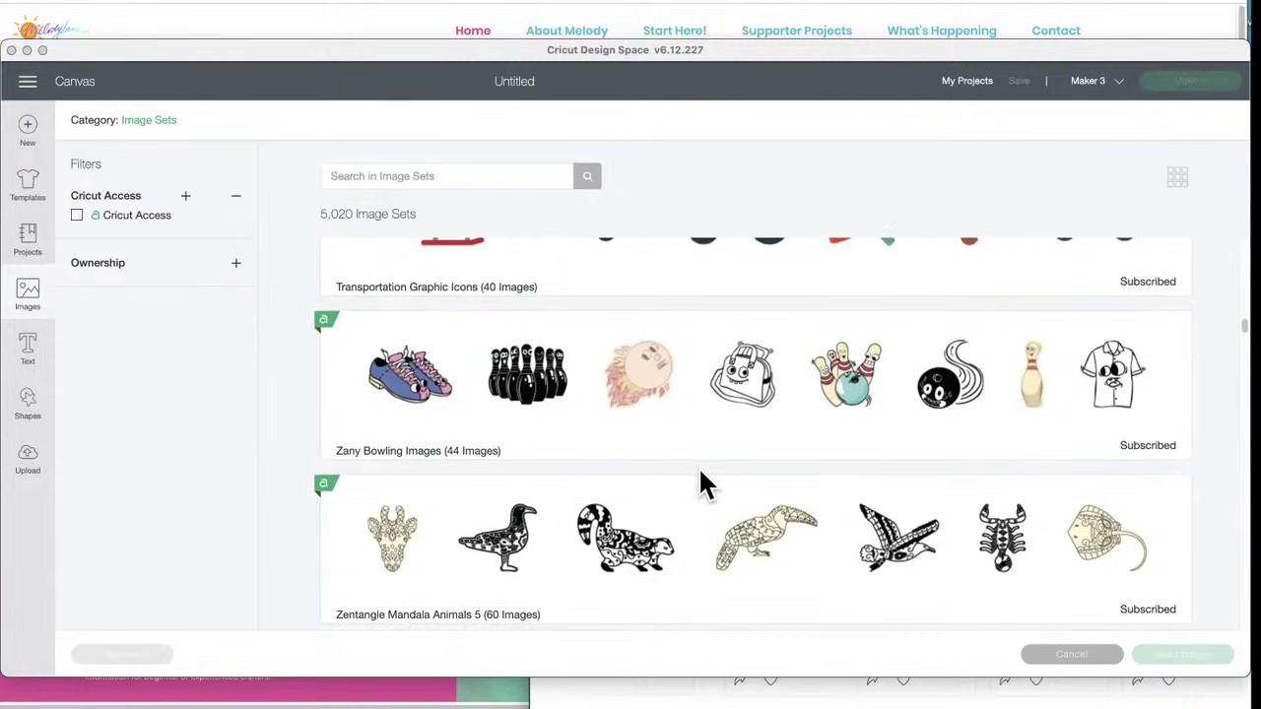
pyautogui.scroll(-3, 700, 471)
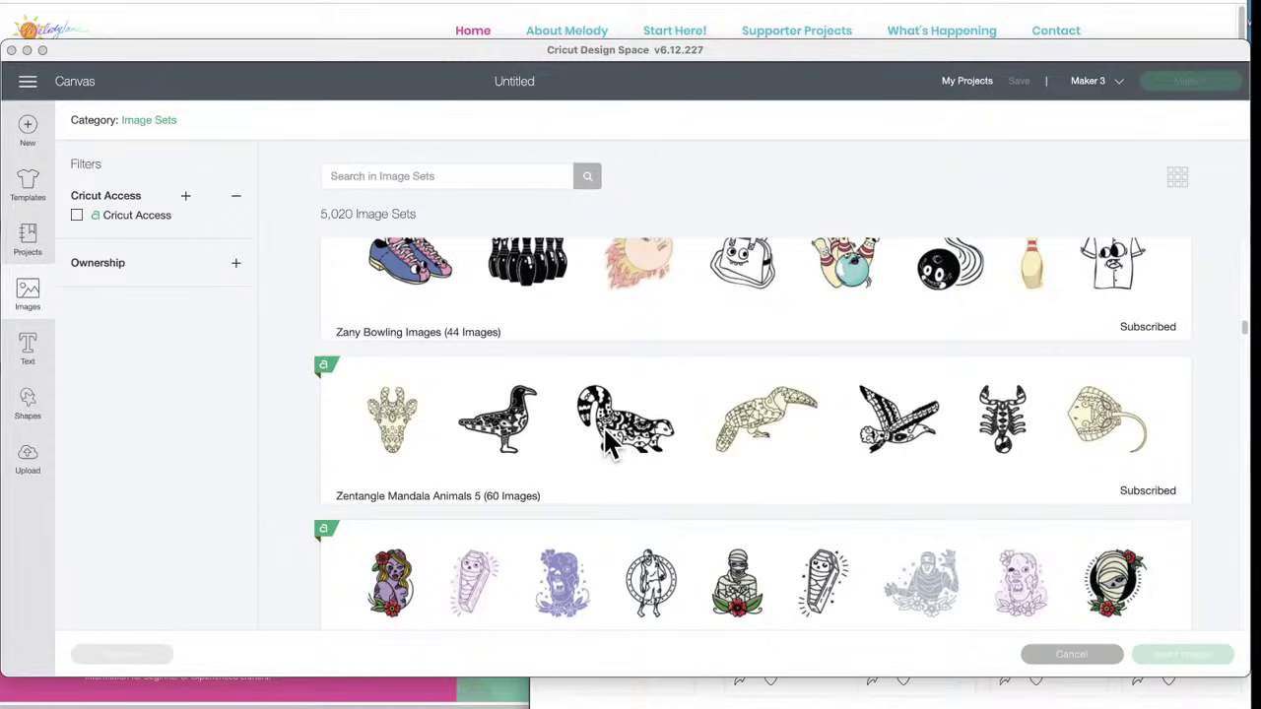
# - Review the Halloween Mummy Zombie Tattoo, Adorable Devils, Kawaii Drinks and Last Day of School - Teacher Off Duty image sets
pyautogui.scroll(-3, 650, 462)
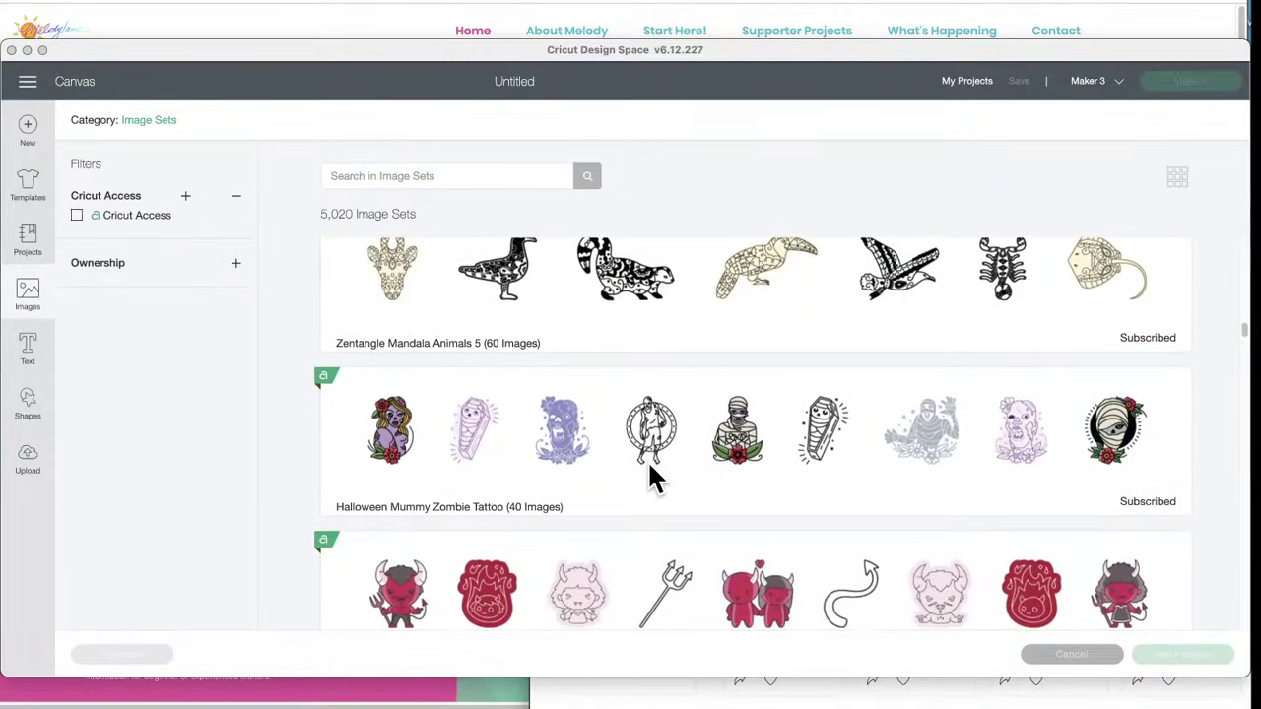
pyautogui.scroll(-1, 650, 467)
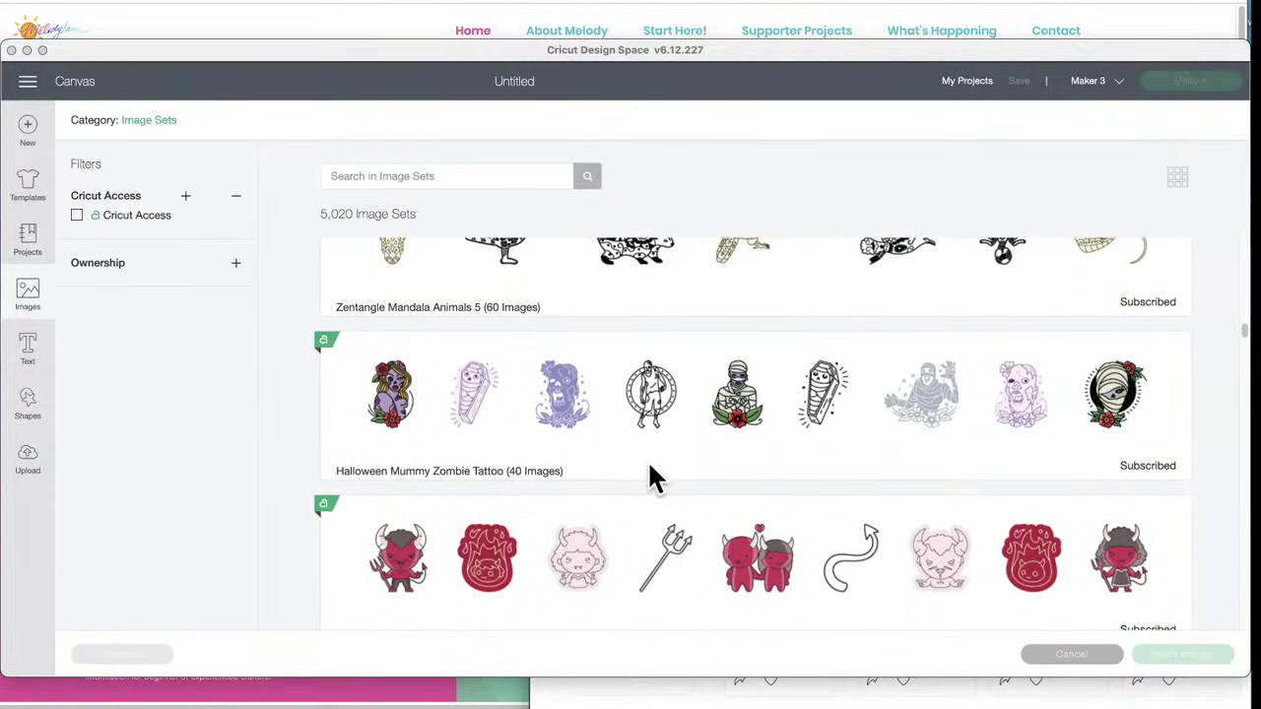
pyautogui.scroll(-3, 650, 468)
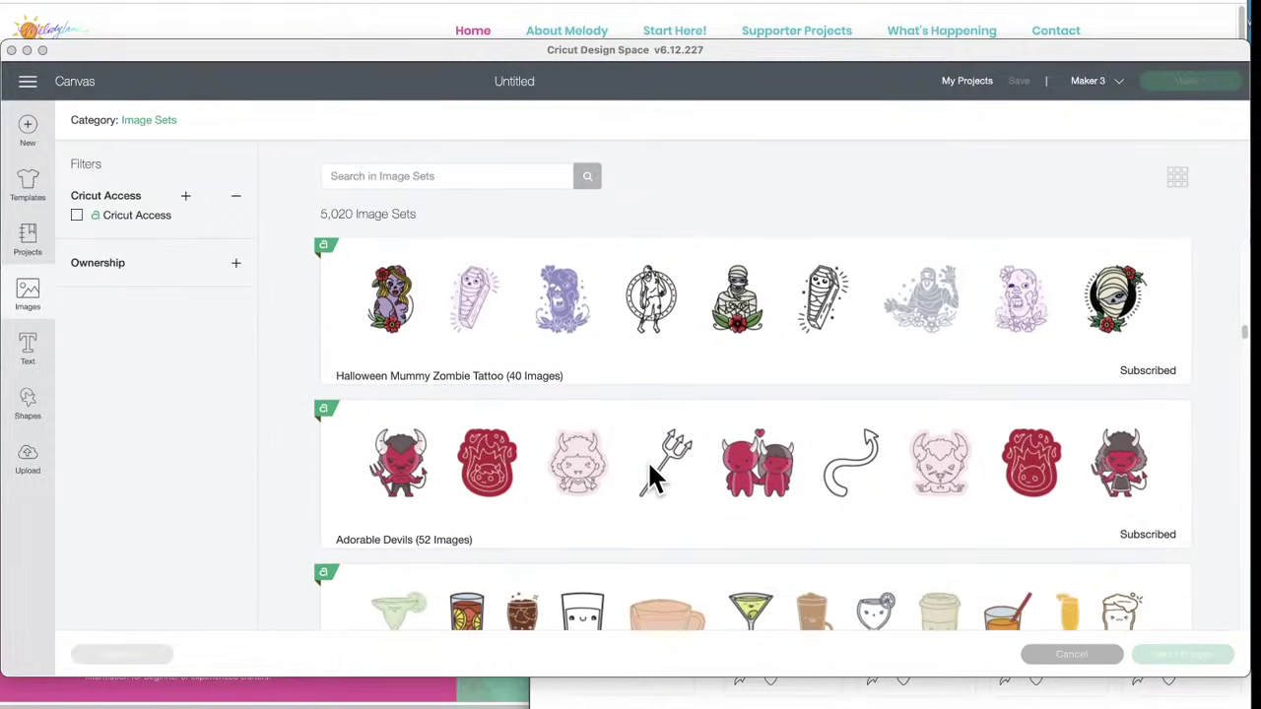
pyautogui.scroll(-2, 649, 465)
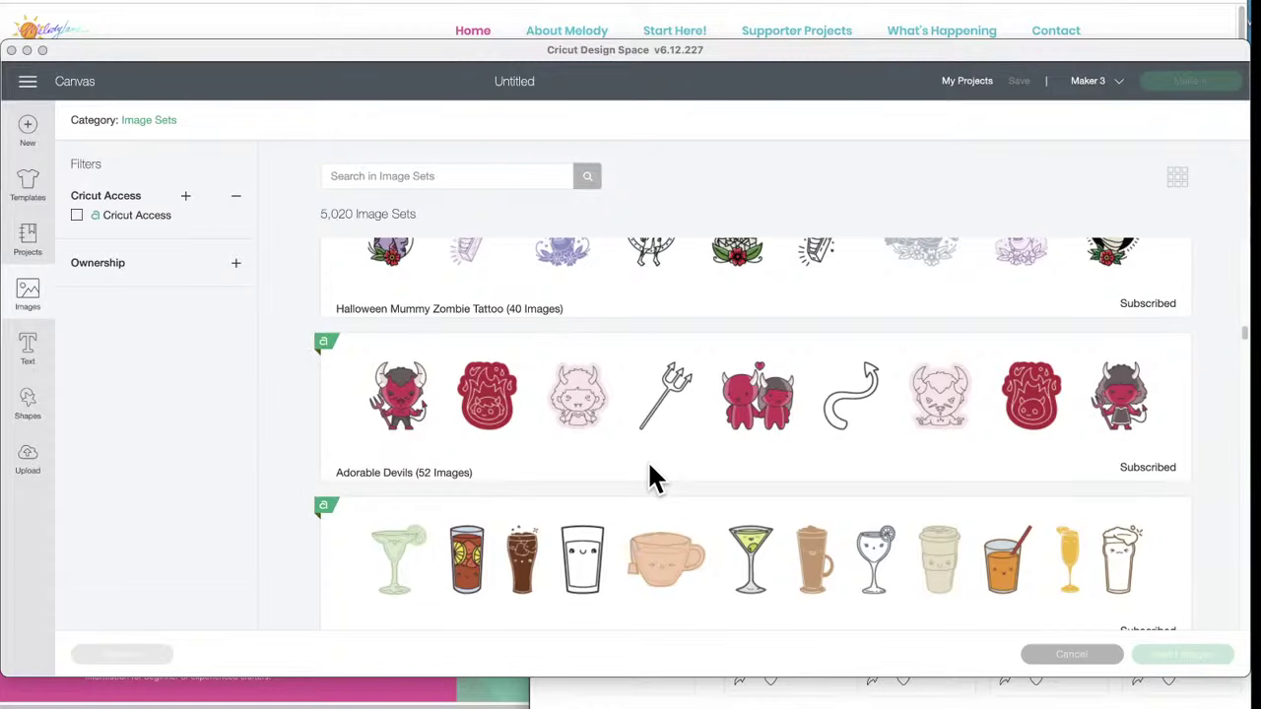
pyautogui.scroll(-1, 649, 467)
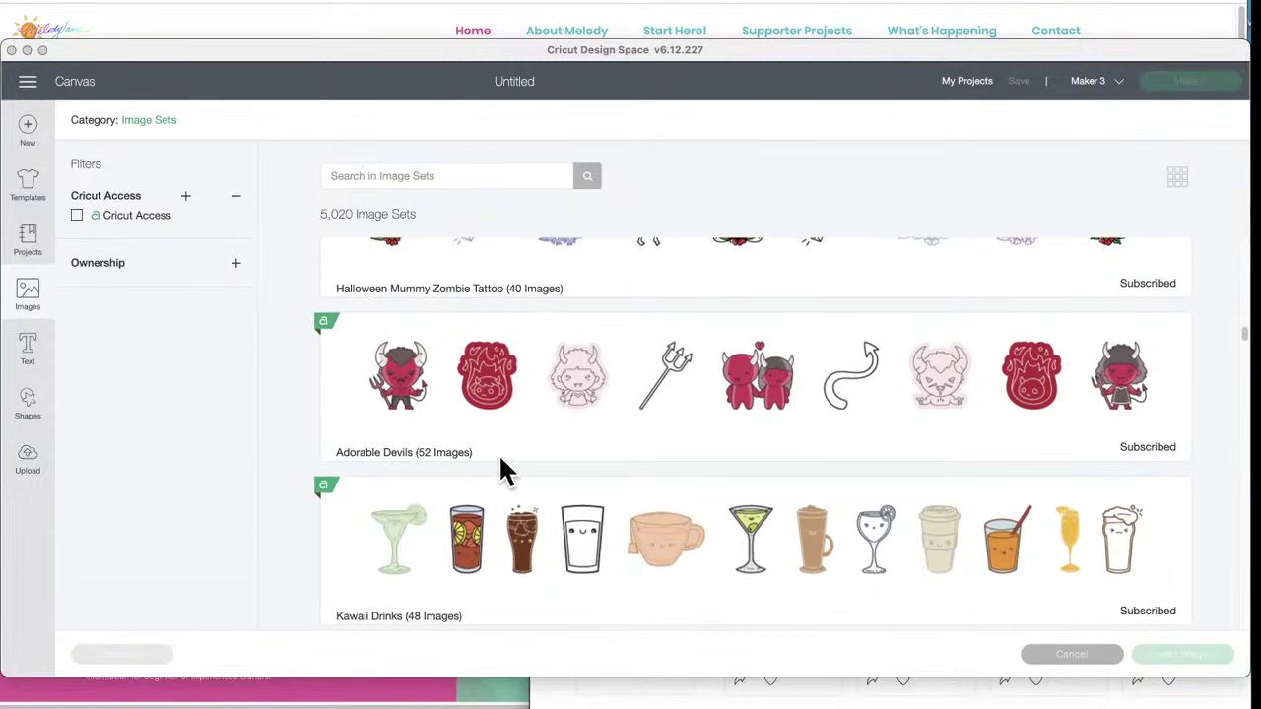
pyautogui.scroll(-5, 647, 455)
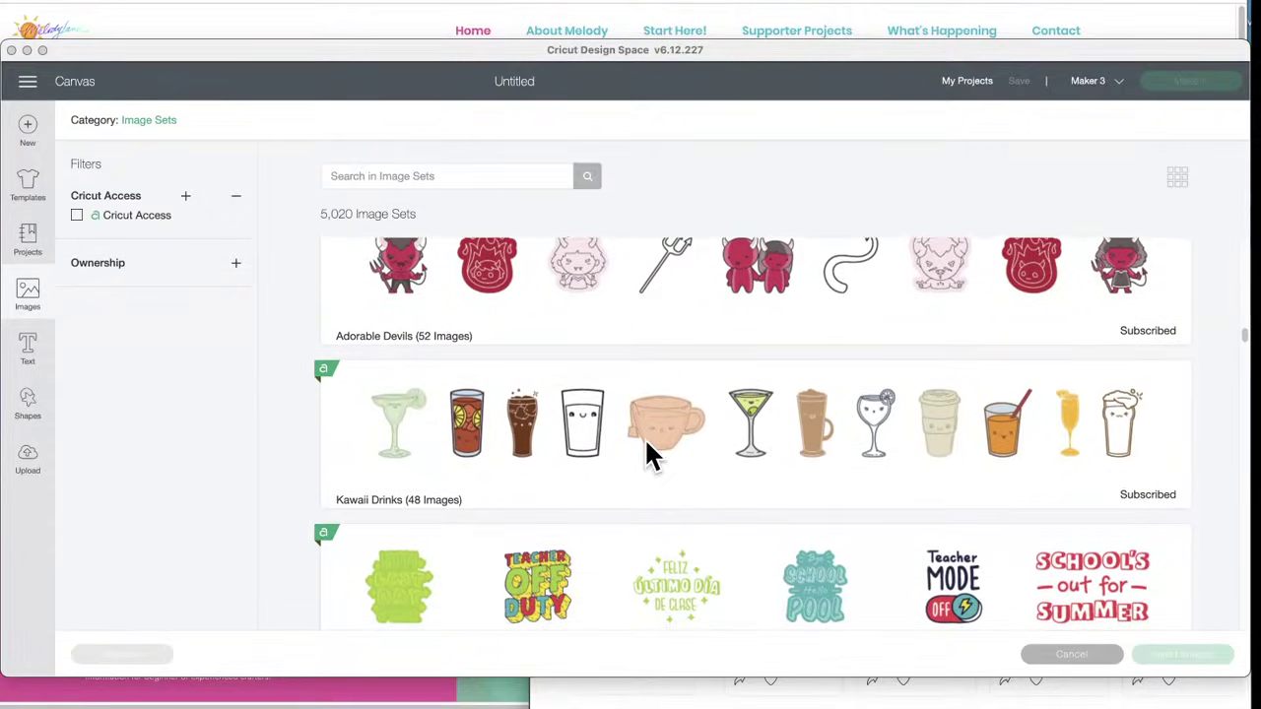
pyautogui.scroll(-1, 647, 455)
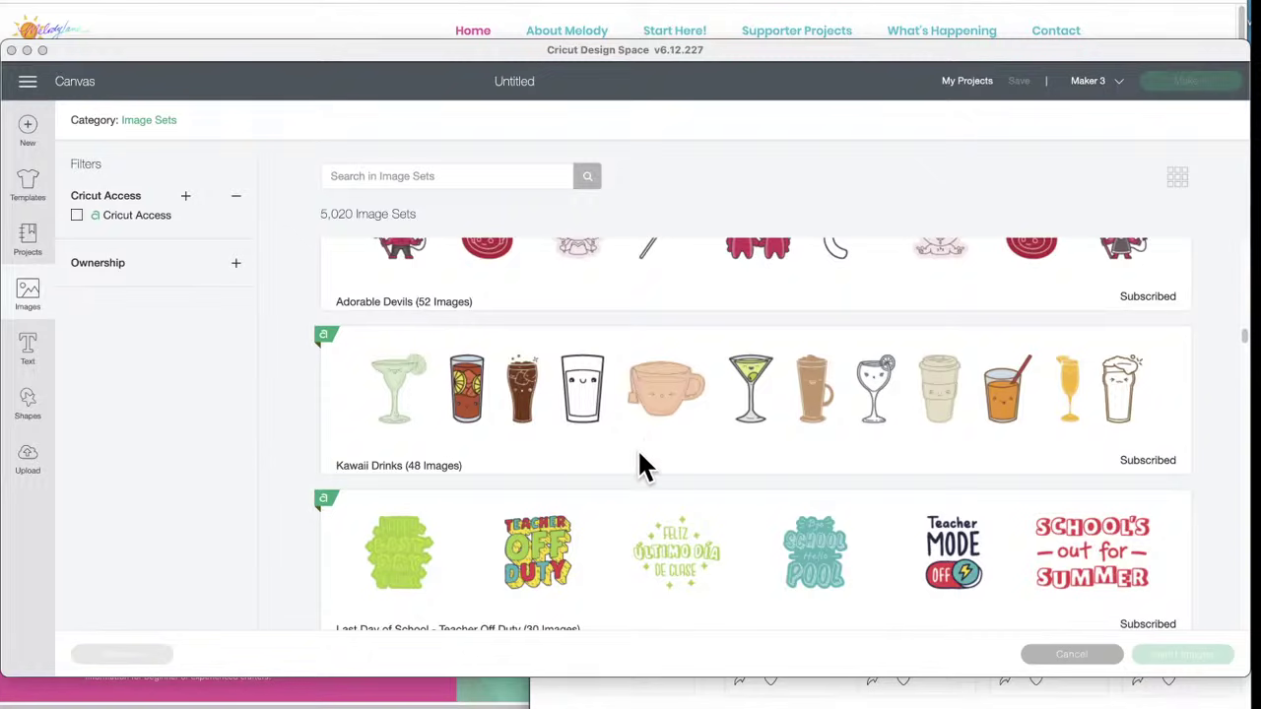
pyautogui.scroll(-5, 640, 465)
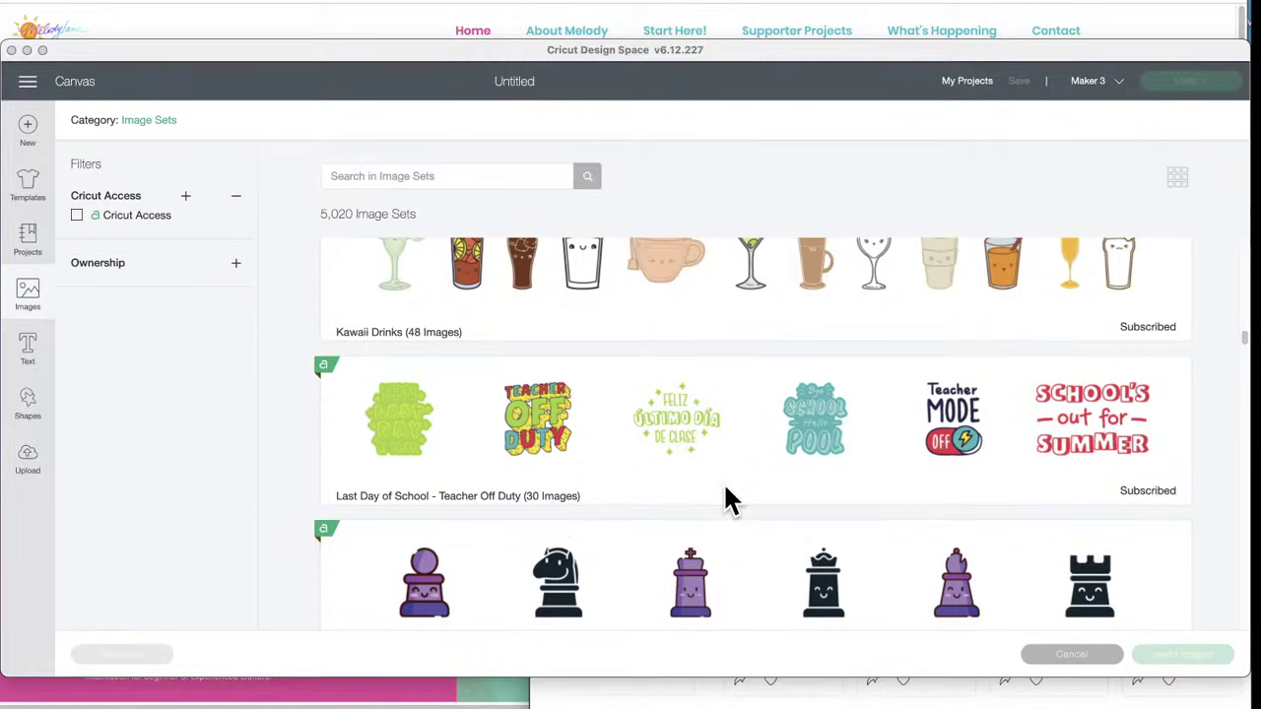
# - Review the Last Day of School - Teacher Off Duty, Cute Chess Pieces, Classic Mummy & Zombie and Mrs. Claus Phrases image sets
pyautogui.scroll(-1, 725, 492)
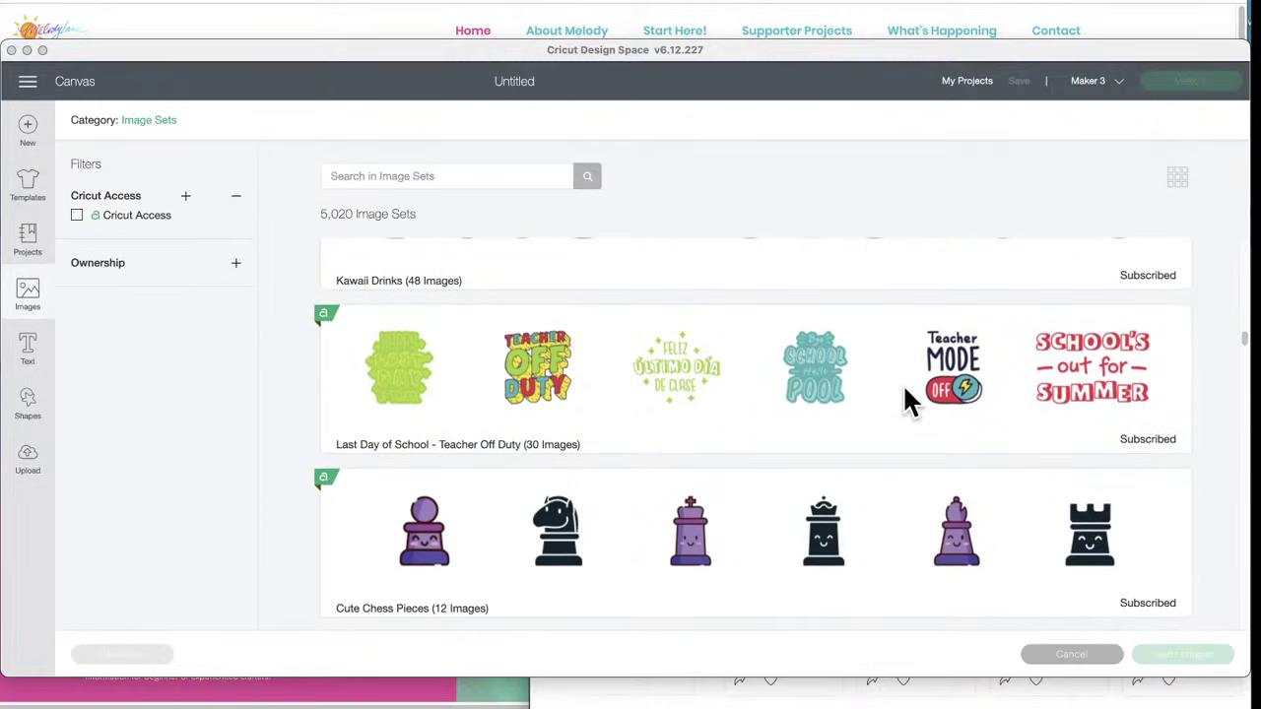
pyautogui.scroll(2, 823, 424)
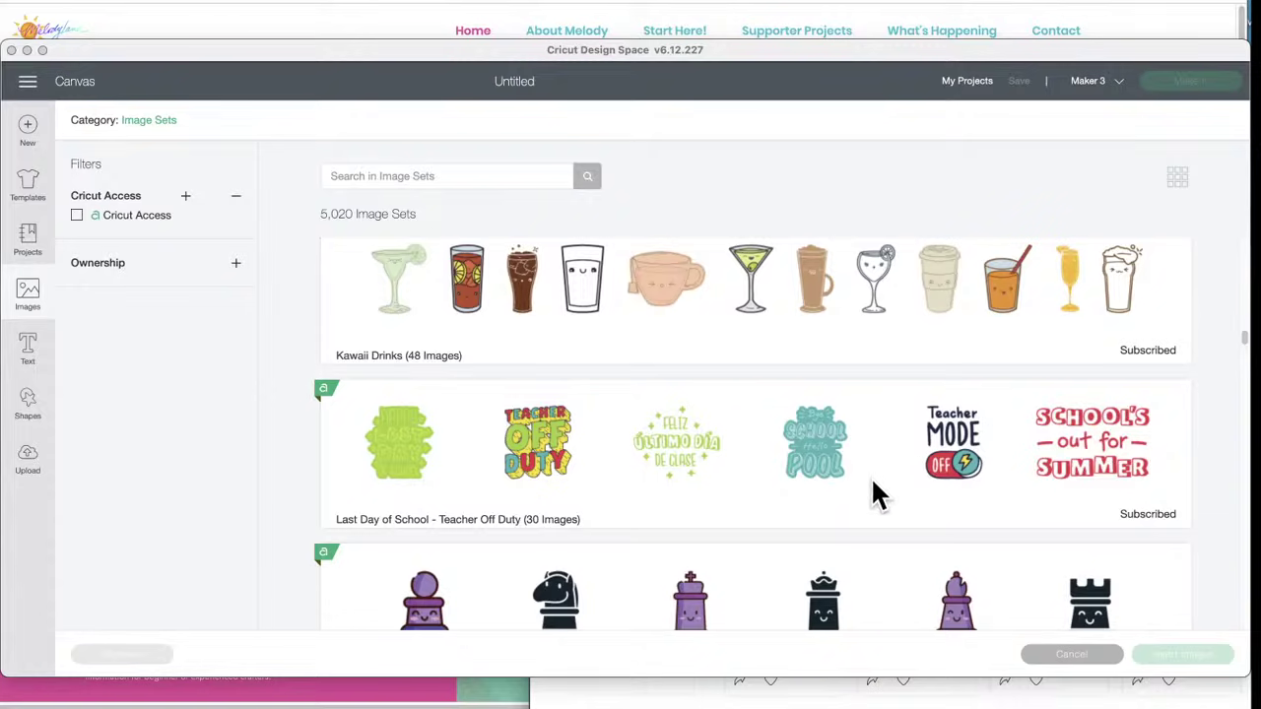
pyautogui.scroll(-3, 872, 480)
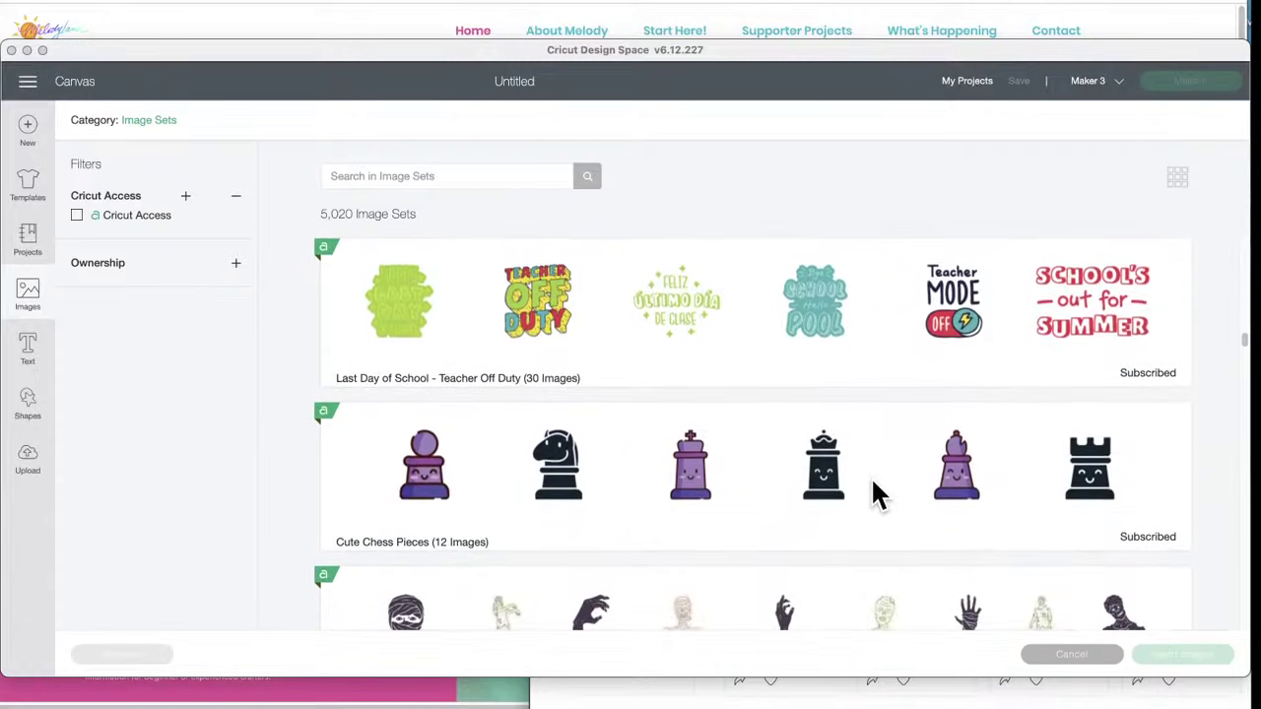
pyautogui.scroll(-1, 873, 481)
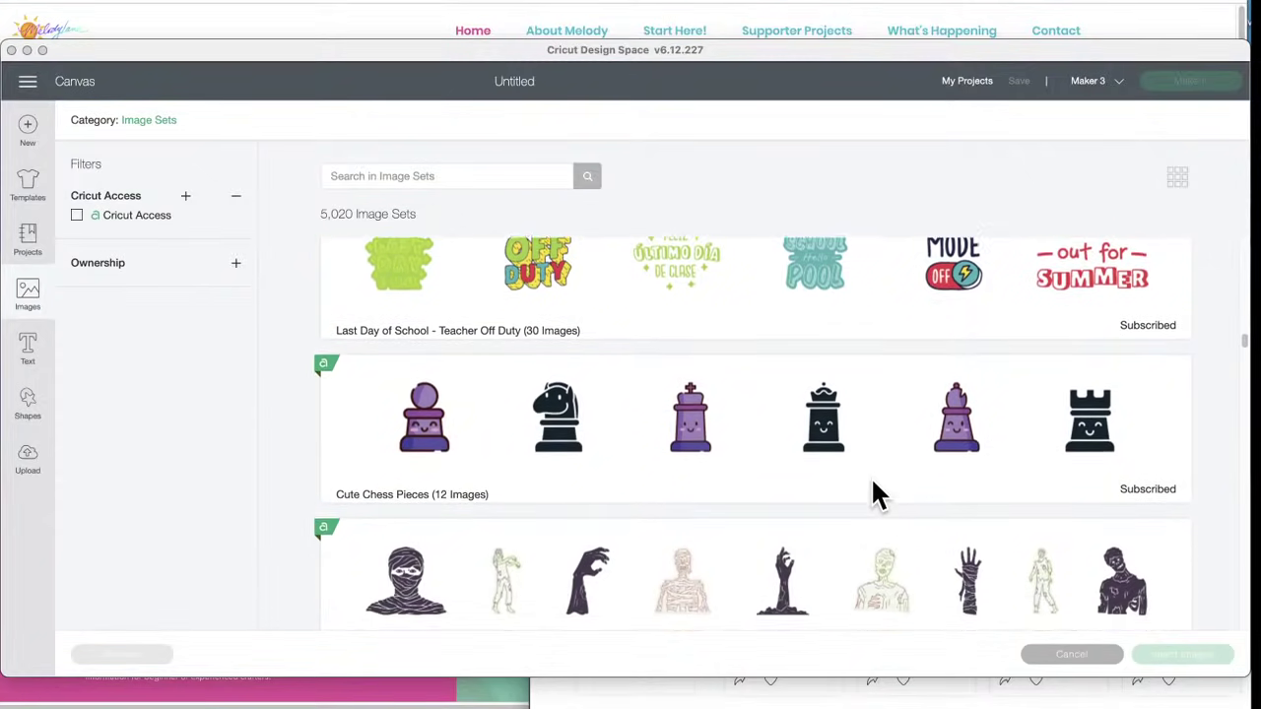
pyautogui.scroll(-1, 875, 492)
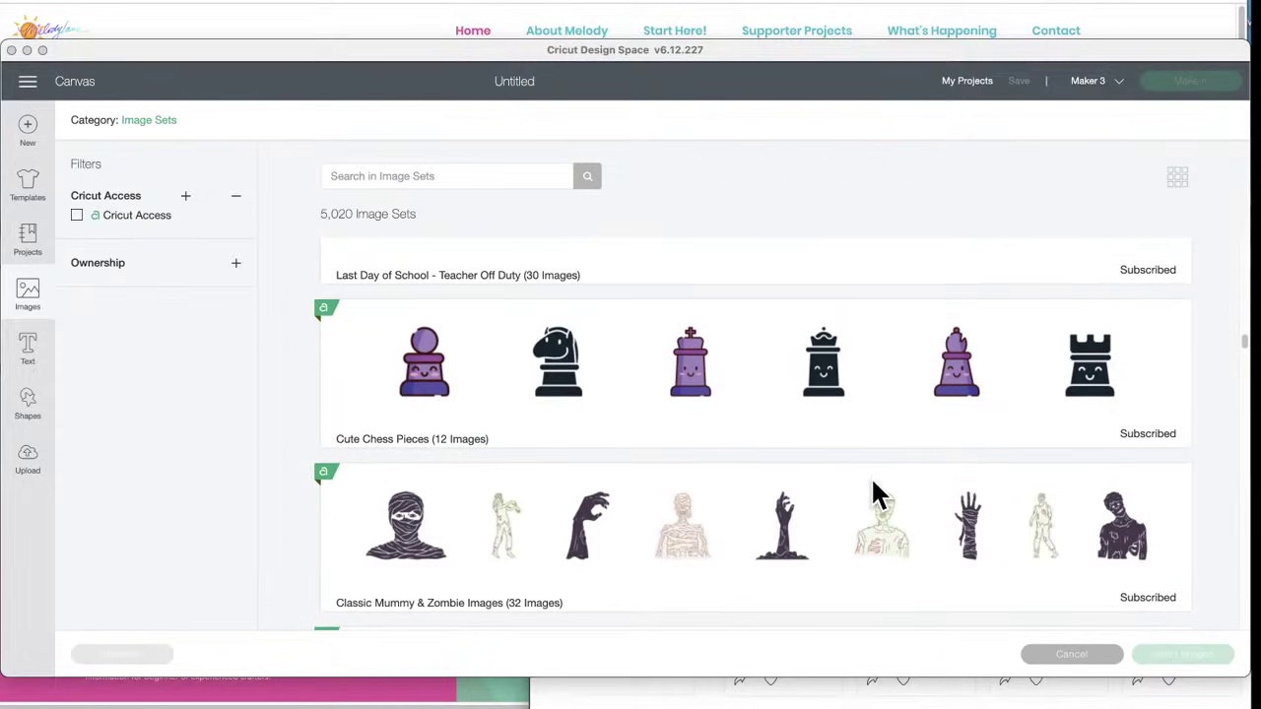
pyautogui.scroll(-3, 873, 493)
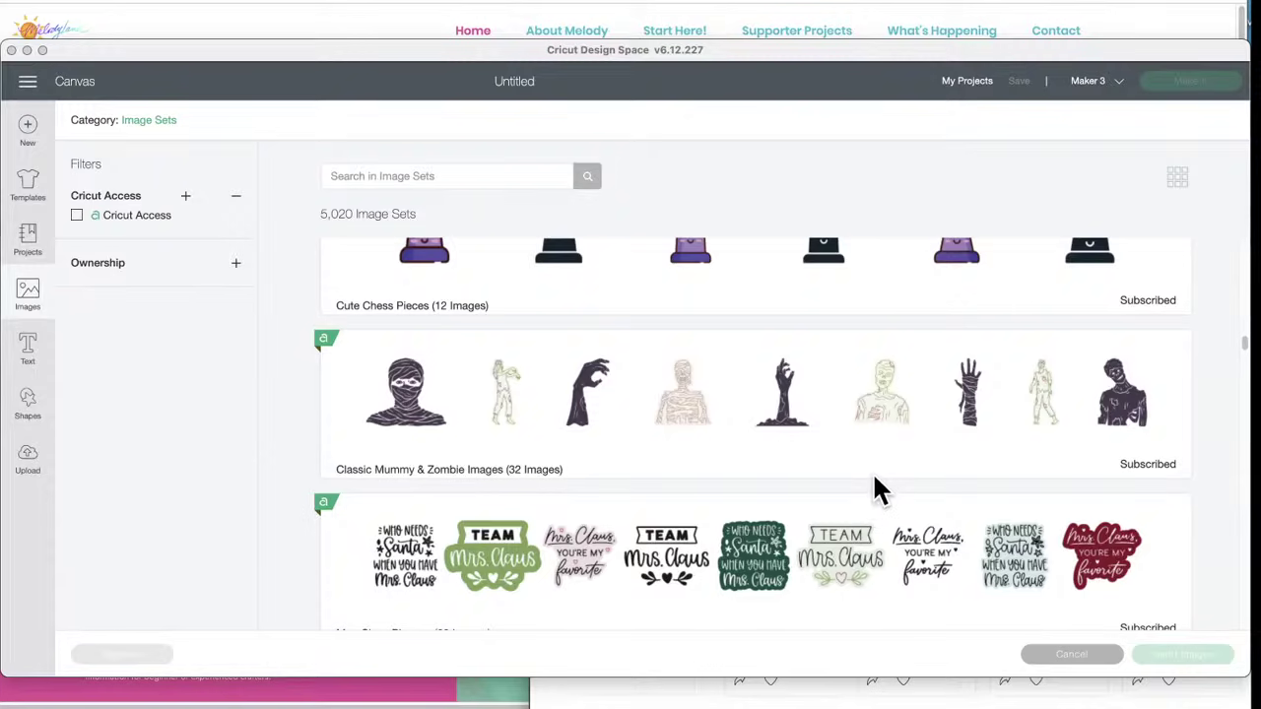
pyautogui.scroll(-3, 873, 476)
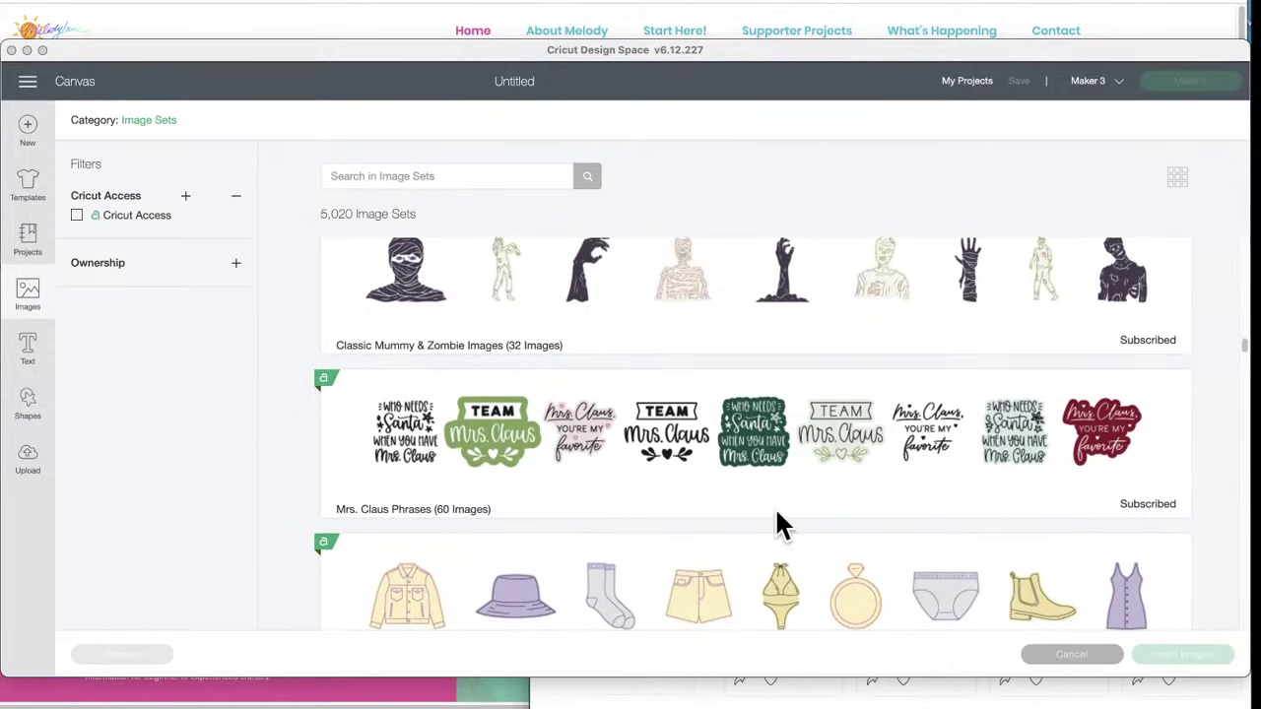
pyautogui.scroll(-1, 776, 513)
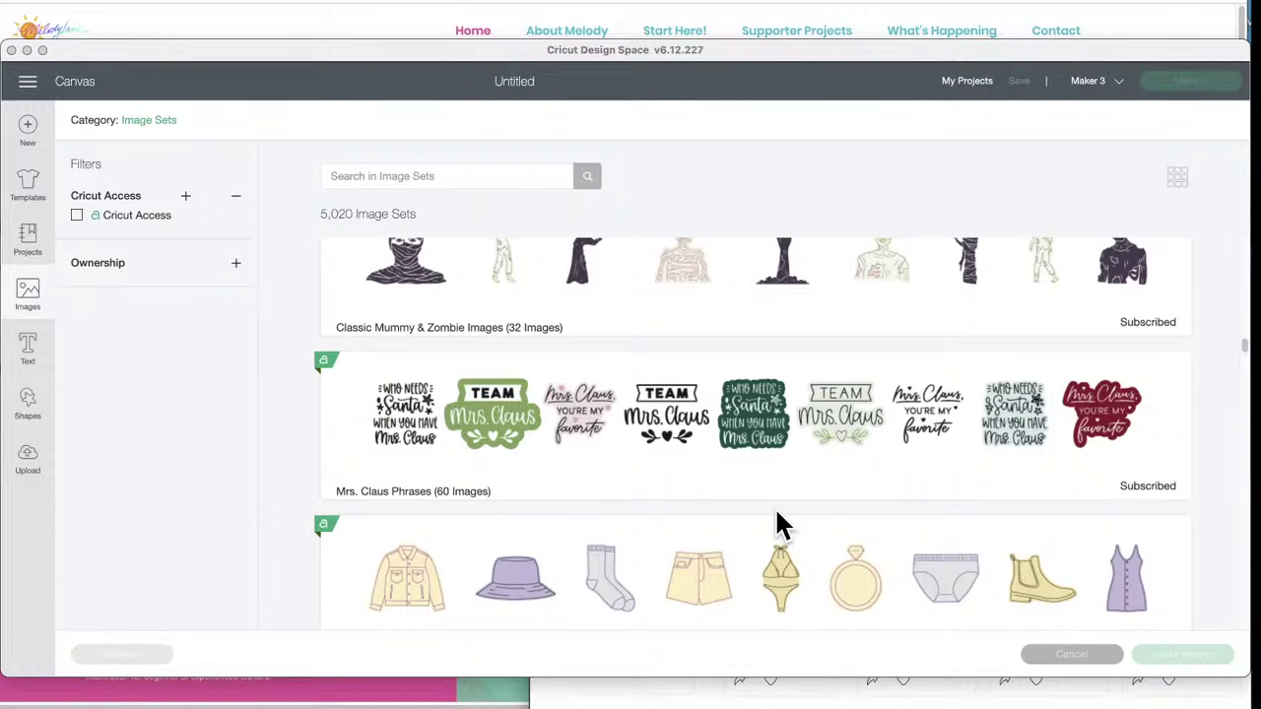
# - Review the image sets from Drawn Basic Clothing Icons through Pantry Doodle Labels, Adorable Skeletons and Pantry Doodle Label Silhouettes to Basic Clothing Icon Outline
pyautogui.scroll(-5, 776, 513)
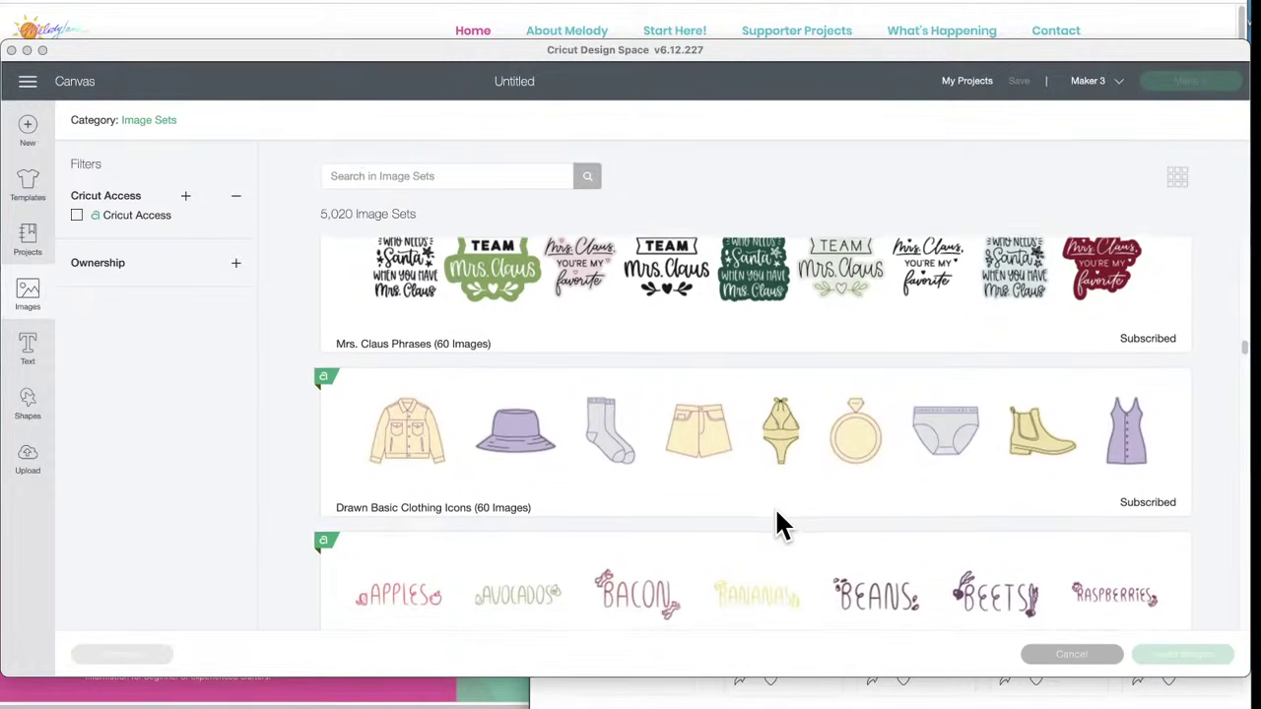
pyautogui.scroll(-1, 776, 522)
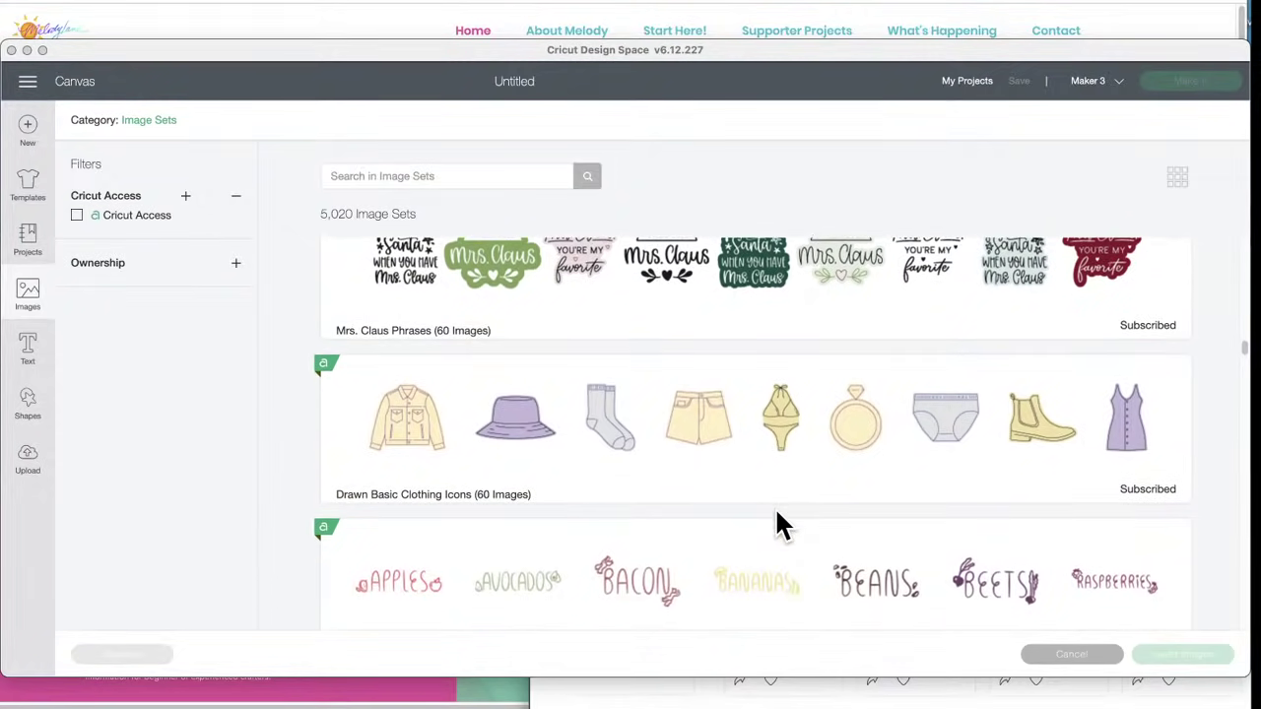
pyautogui.scroll(-1, 776, 522)
pyautogui.scroll(-1, 778, 525)
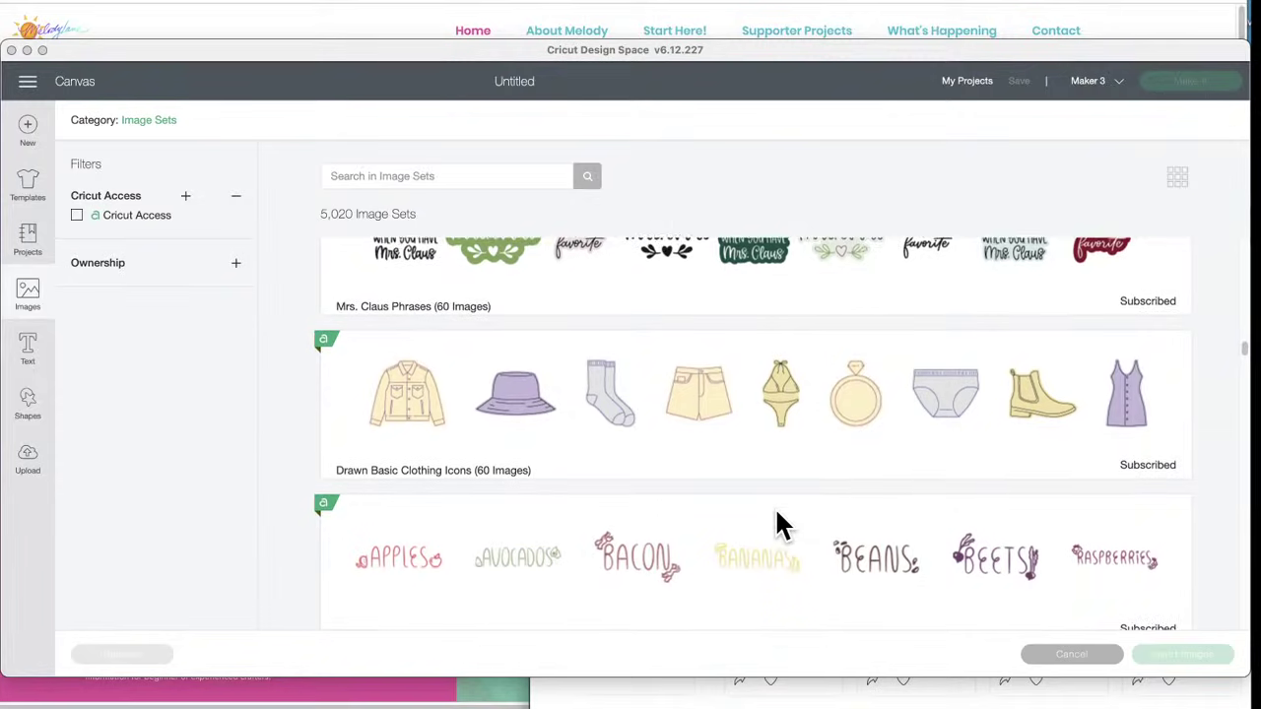
pyautogui.scroll(-3, 776, 514)
pyautogui.scroll(-3, 776, 513)
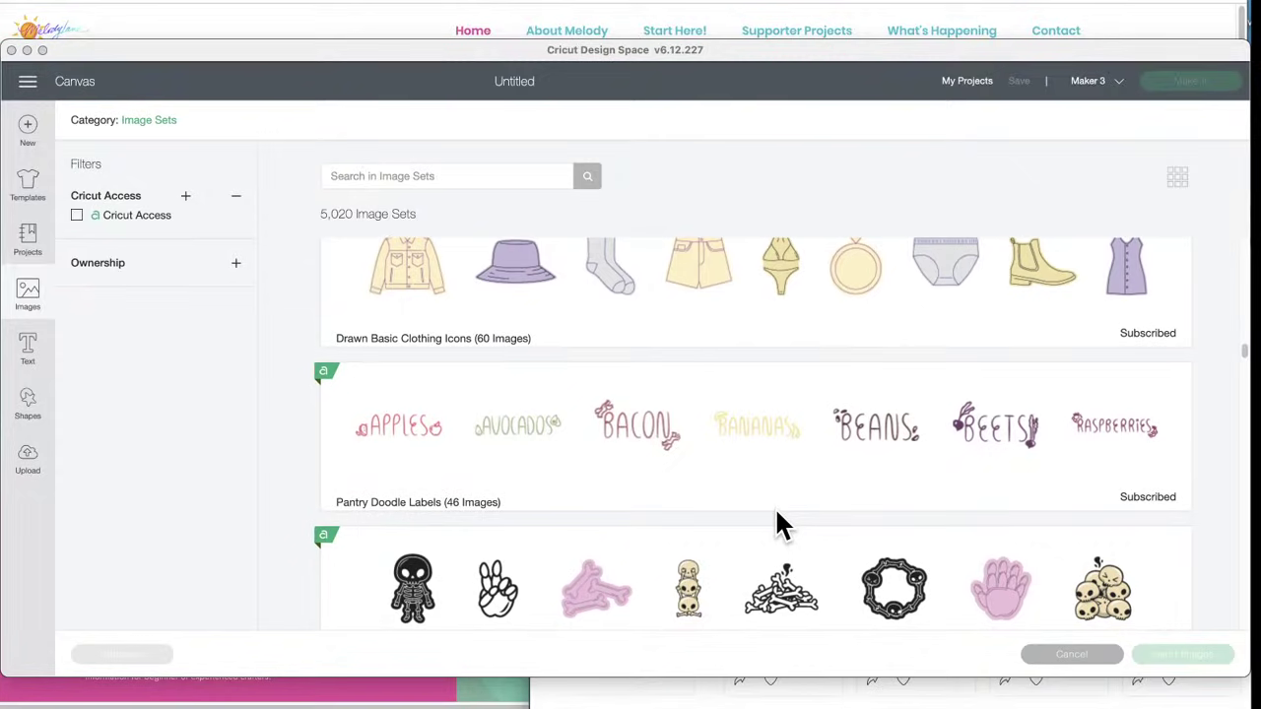
pyautogui.scroll(-8, 776, 513)
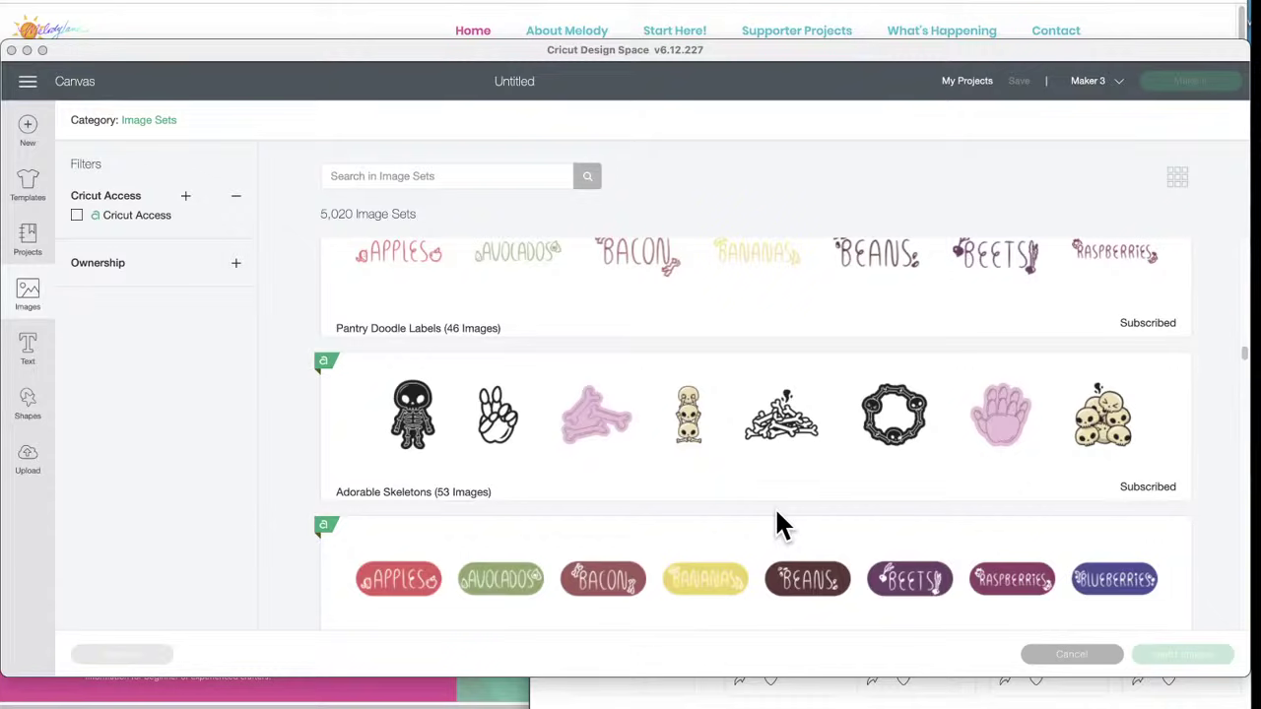
pyautogui.scroll(-5, 776, 524)
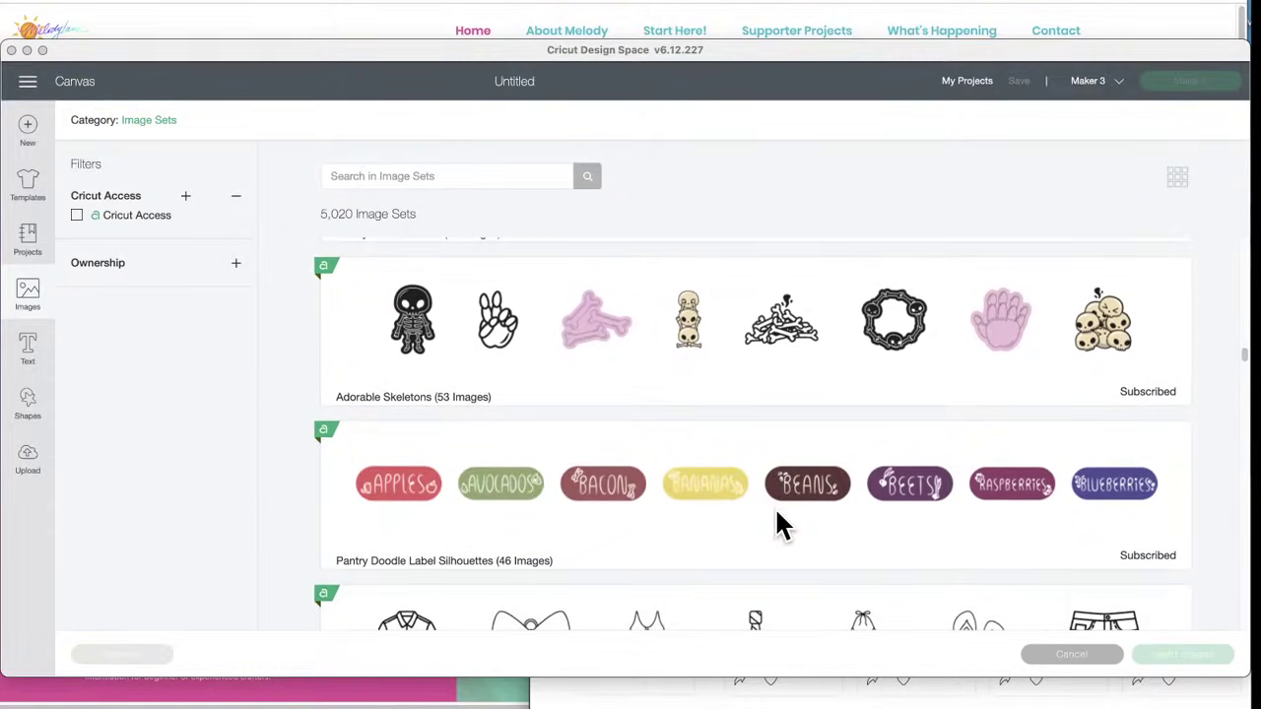
pyautogui.scroll(-3, 776, 512)
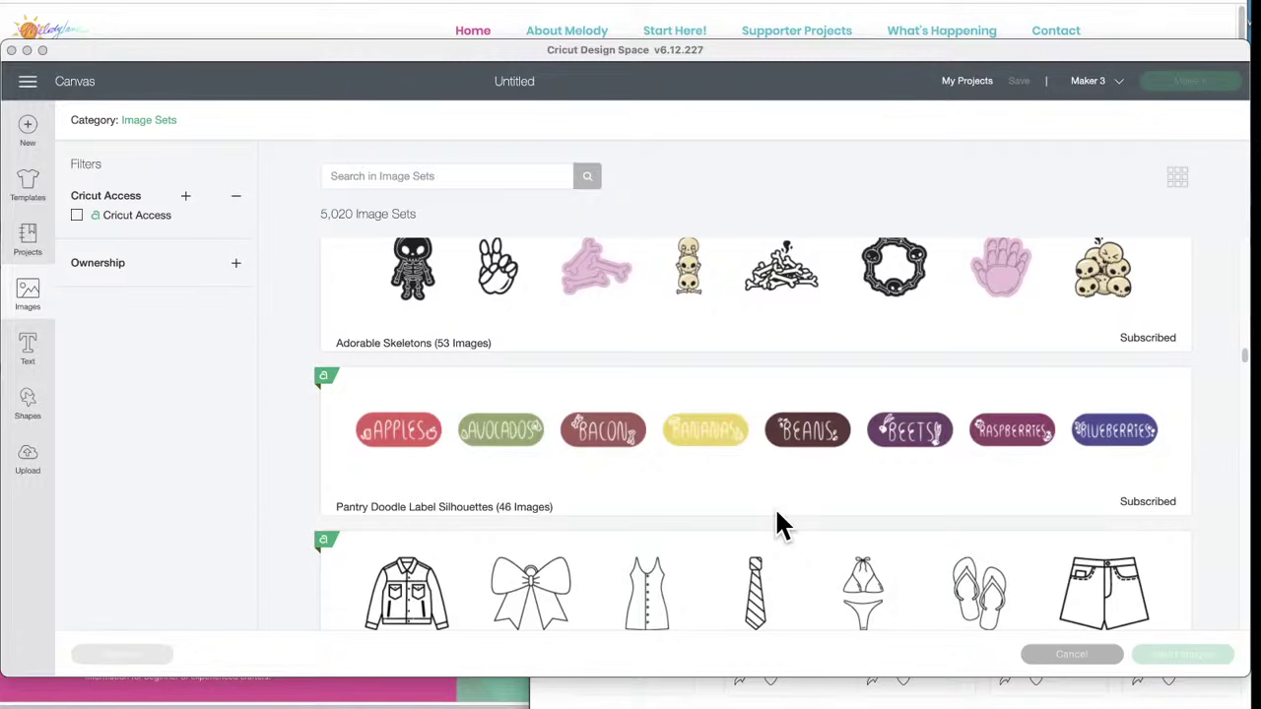
pyautogui.scroll(-3, 776, 514)
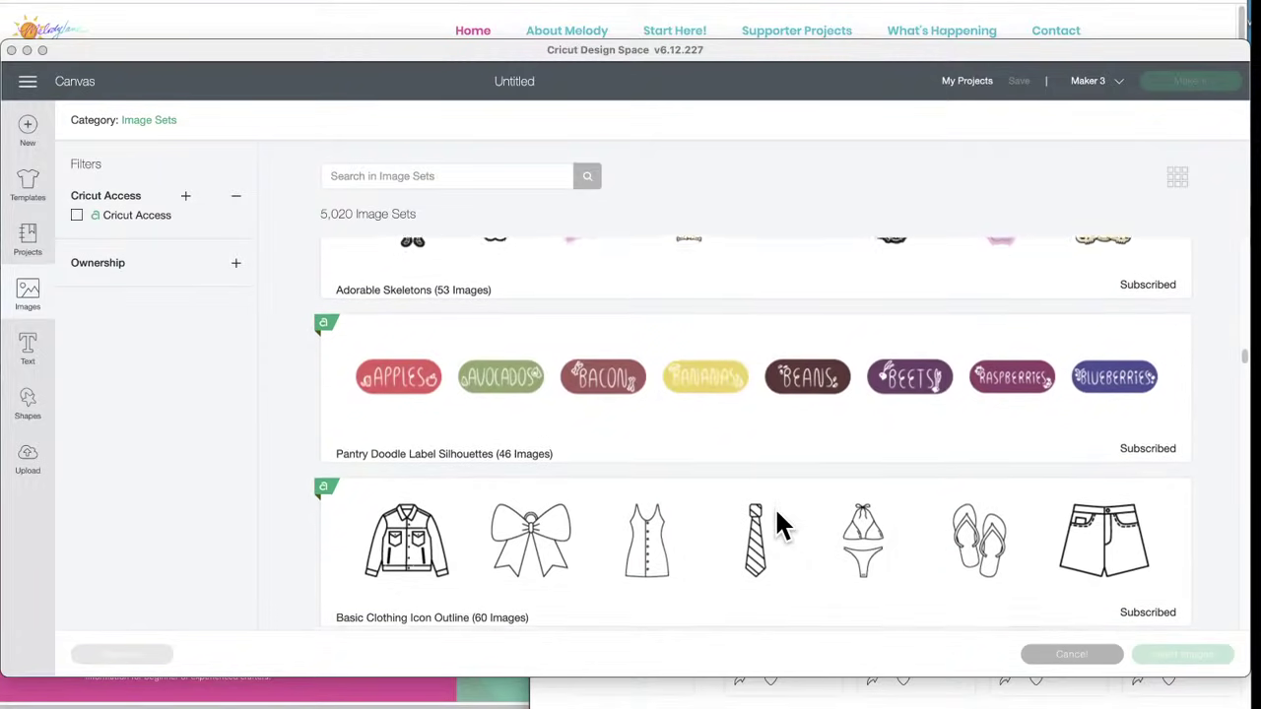
pyautogui.scroll(-3, 776, 512)
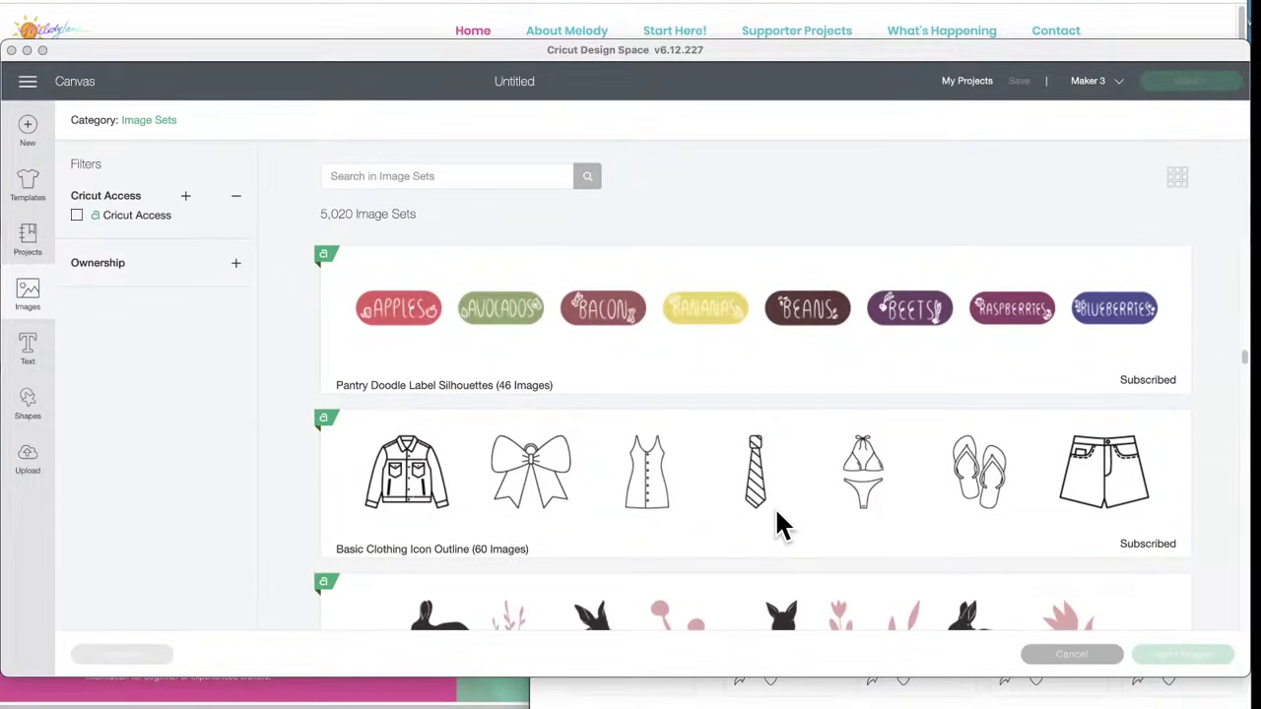
# - Return to the Drawn Basic Clothing Icons set and compare it with the Basic Clothing Icon Outline set
pyautogui.scroll(15, 636, 496)
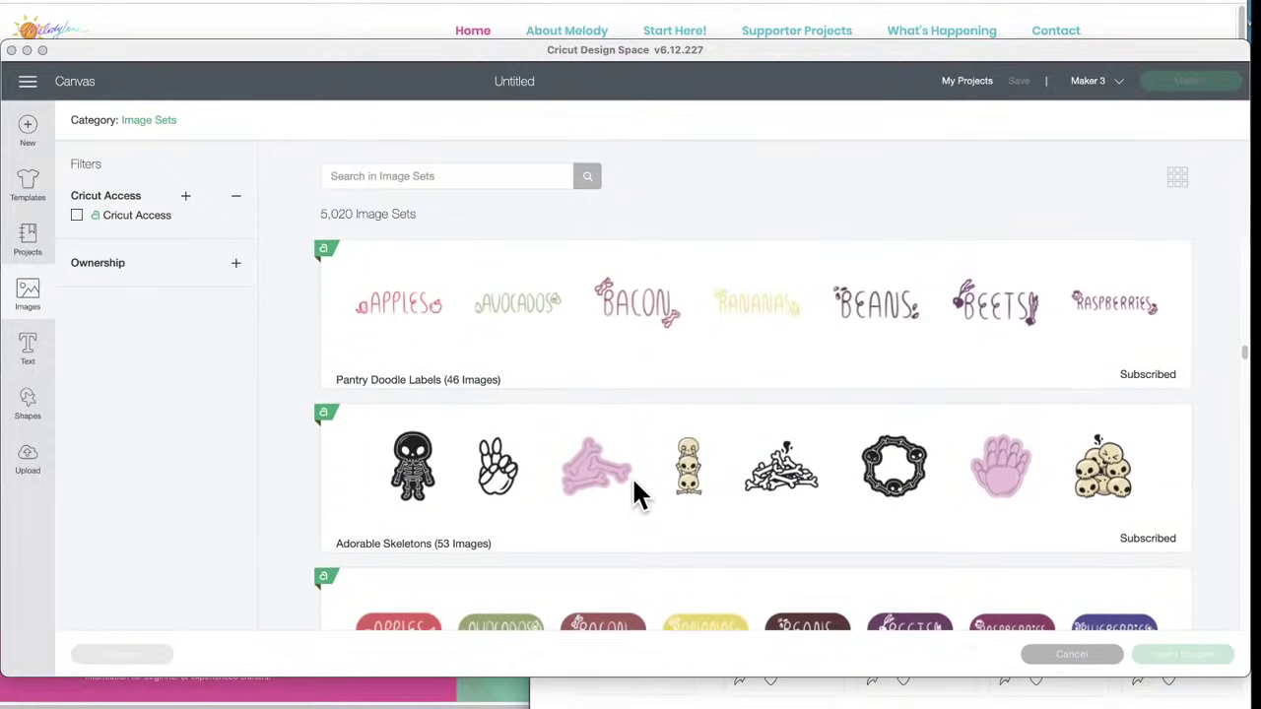
pyautogui.scroll(10, 631, 476)
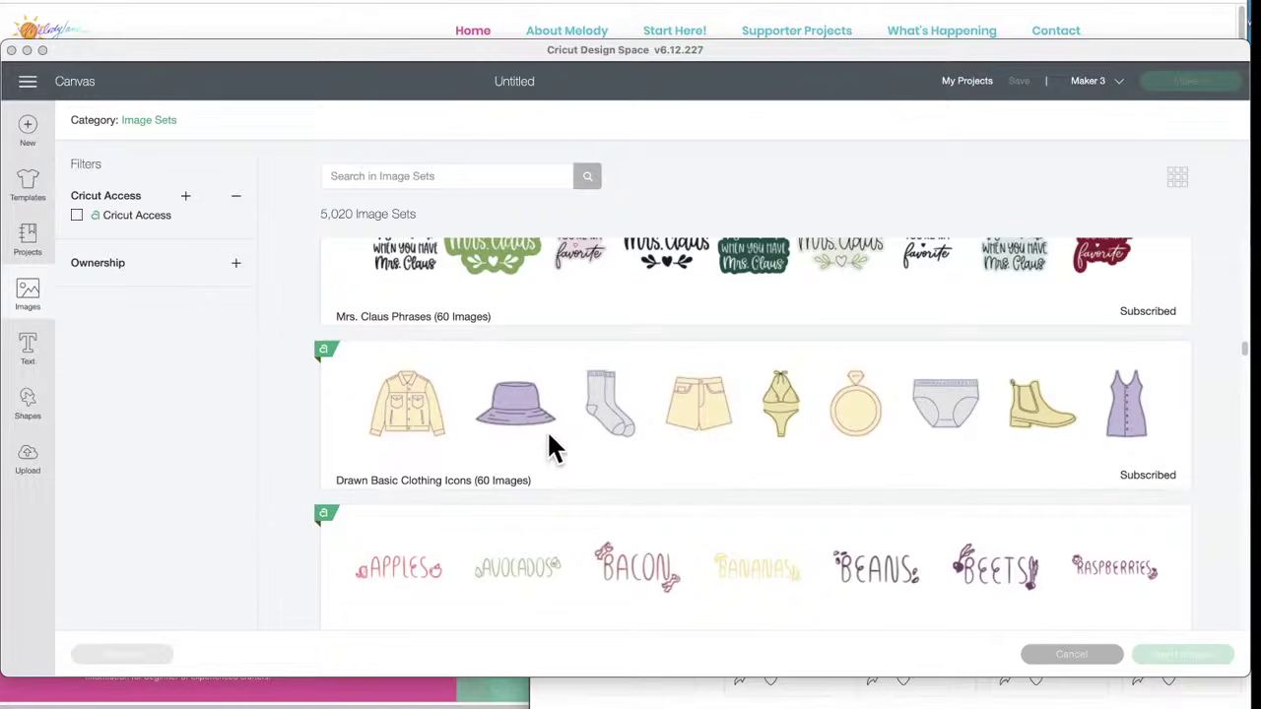
pyautogui.scroll(-5, 610, 512)
pyautogui.scroll(-5, 609, 507)
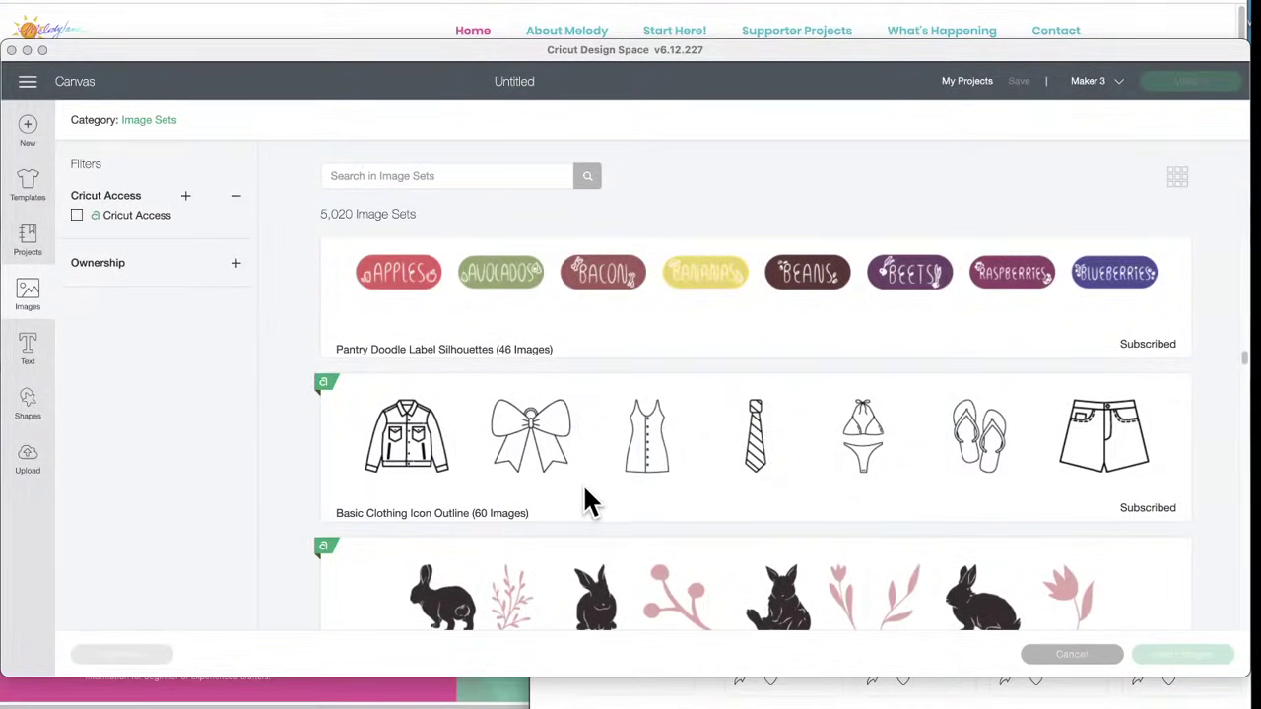
# - Review the Flourish Easter Bunnies, Doodle Clothing Size Dividers, Detailed Realistic Animals and Cosmos Friends image sets
pyautogui.scroll(-3, 585, 501)
pyautogui.scroll(-1, 585, 502)
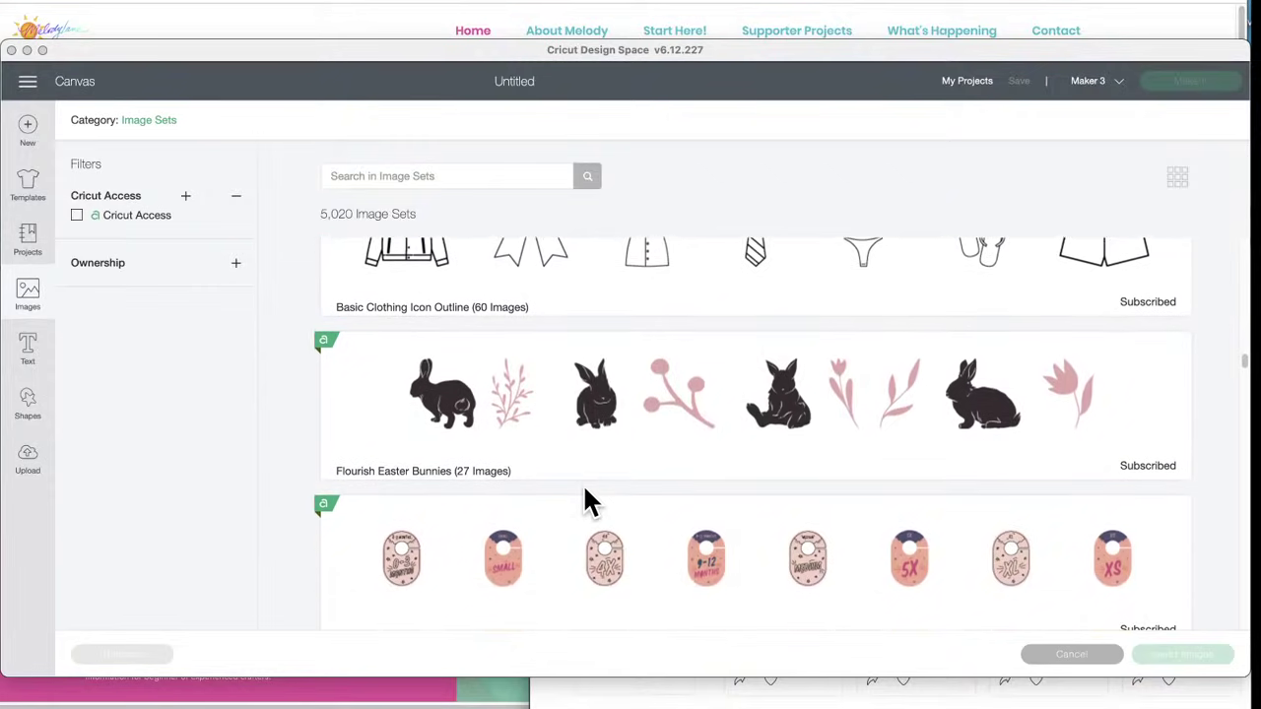
pyautogui.scroll(-1, 723, 482)
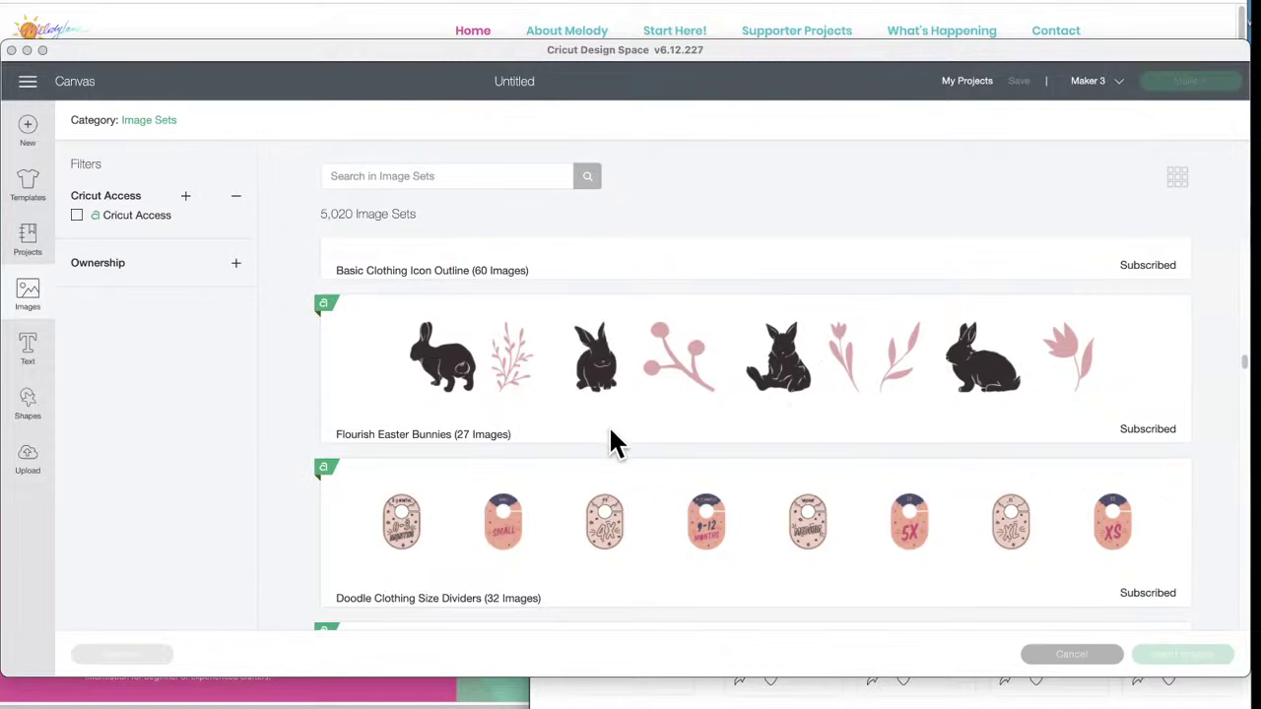
pyautogui.scroll(-3, 609, 425)
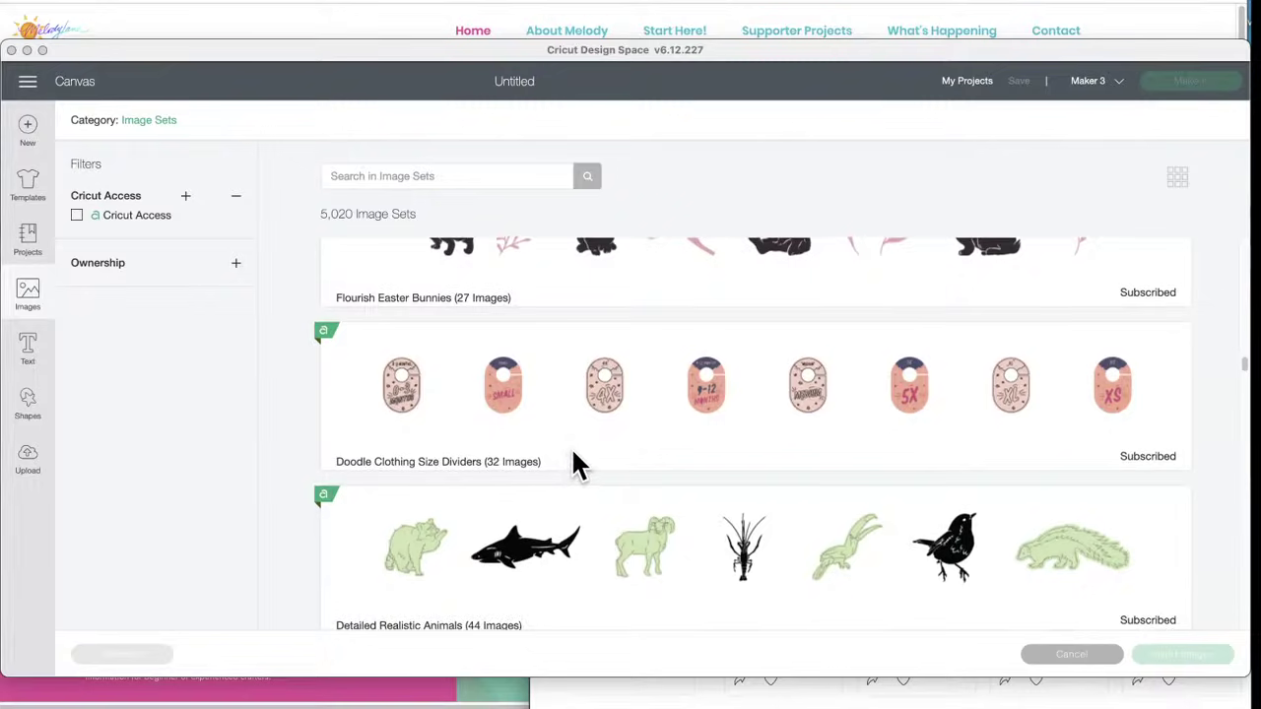
pyautogui.scroll(-4, 574, 455)
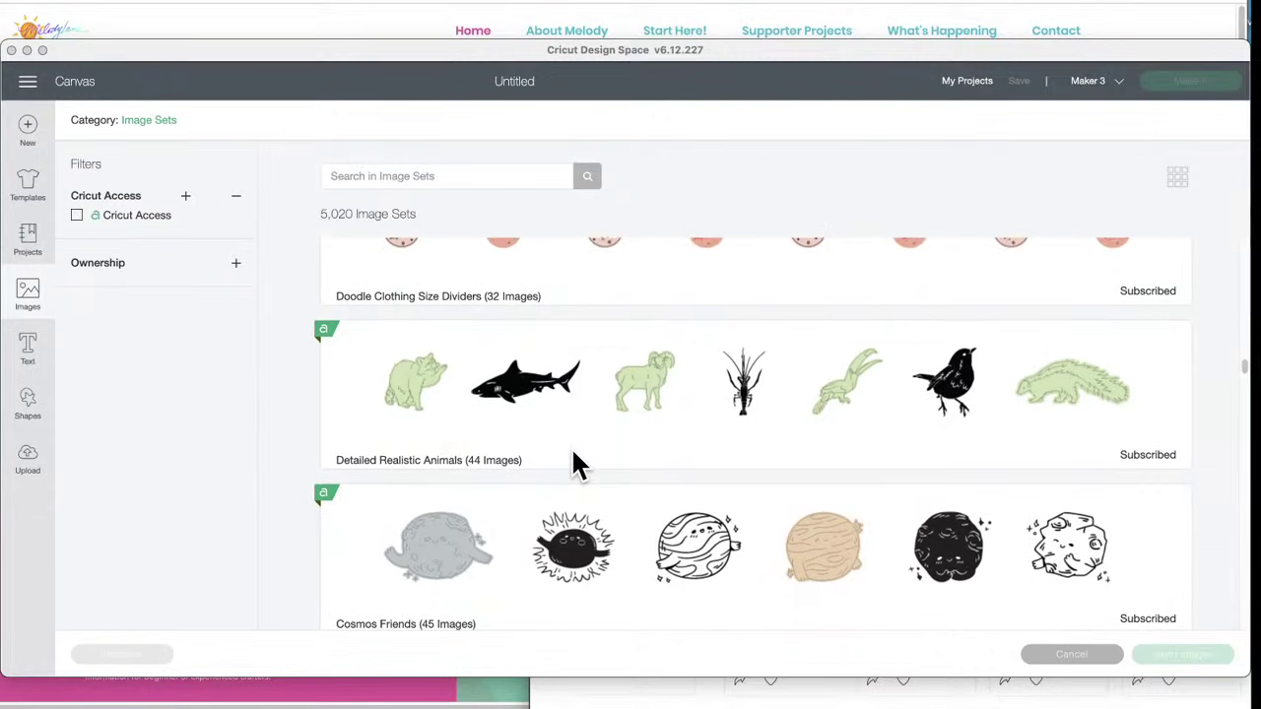
pyautogui.scroll(-2, 573, 452)
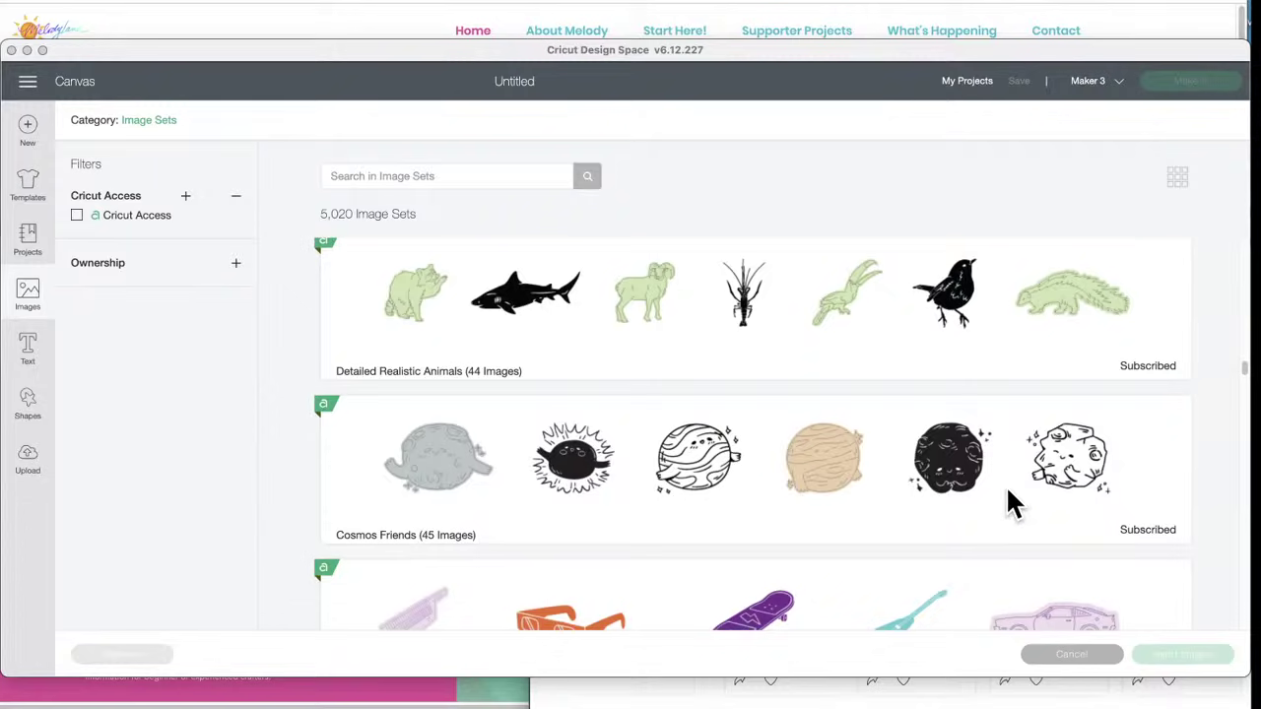
pyautogui.scroll(-1, 682, 514)
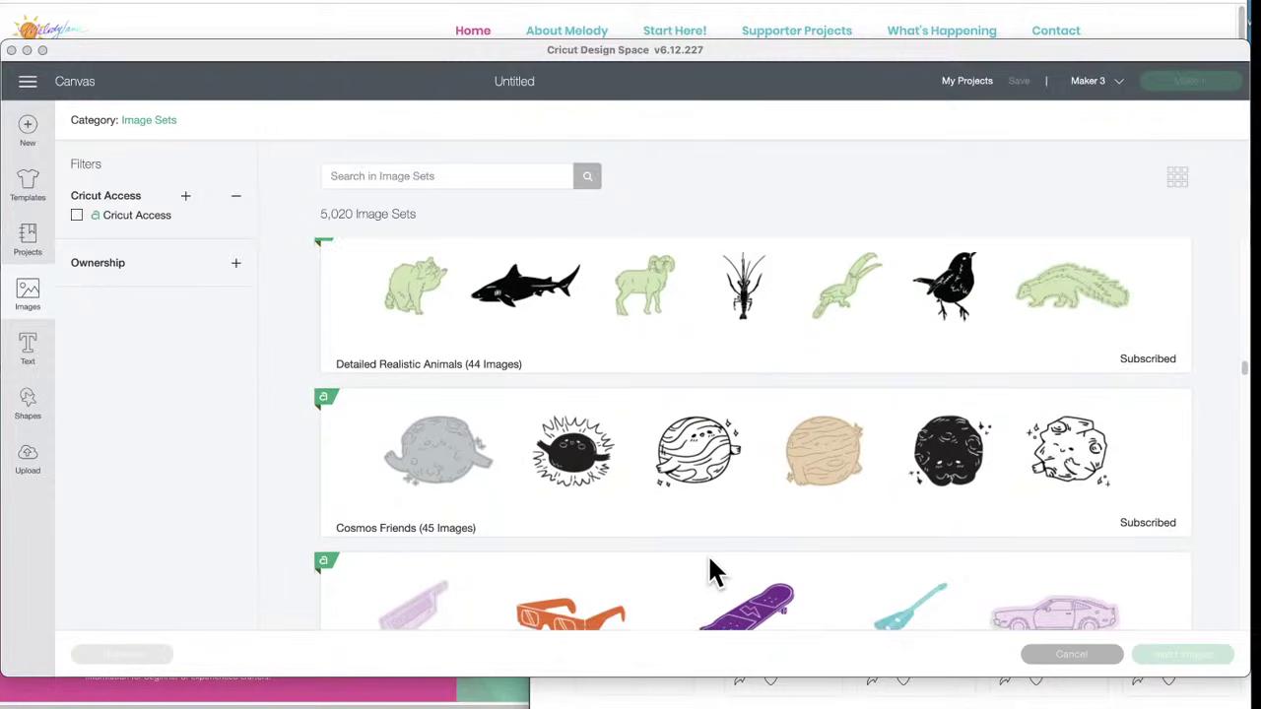
# - Review the Tubular 1980's Objects, Kids Fun Run Marathon, Zany Graffiti Animals 10 and Playing Card Images sets
pyautogui.scroll(-3, 710, 562)
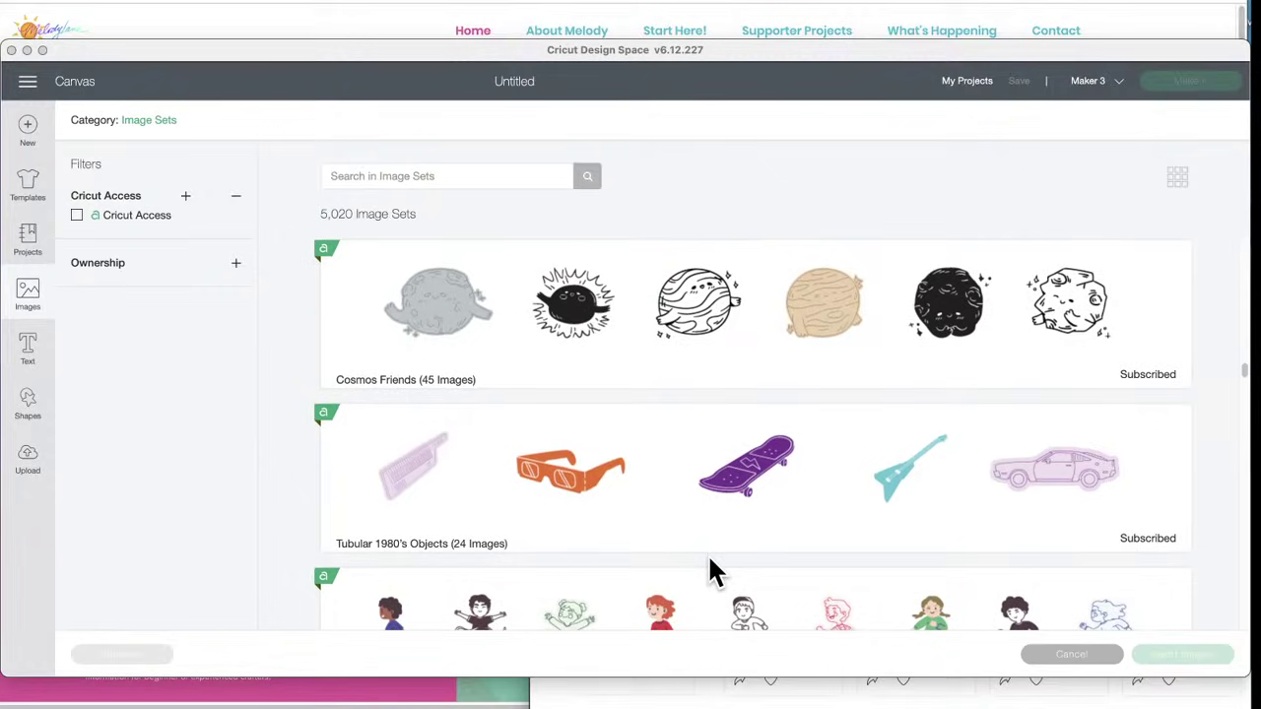
pyautogui.scroll(-2, 717, 537)
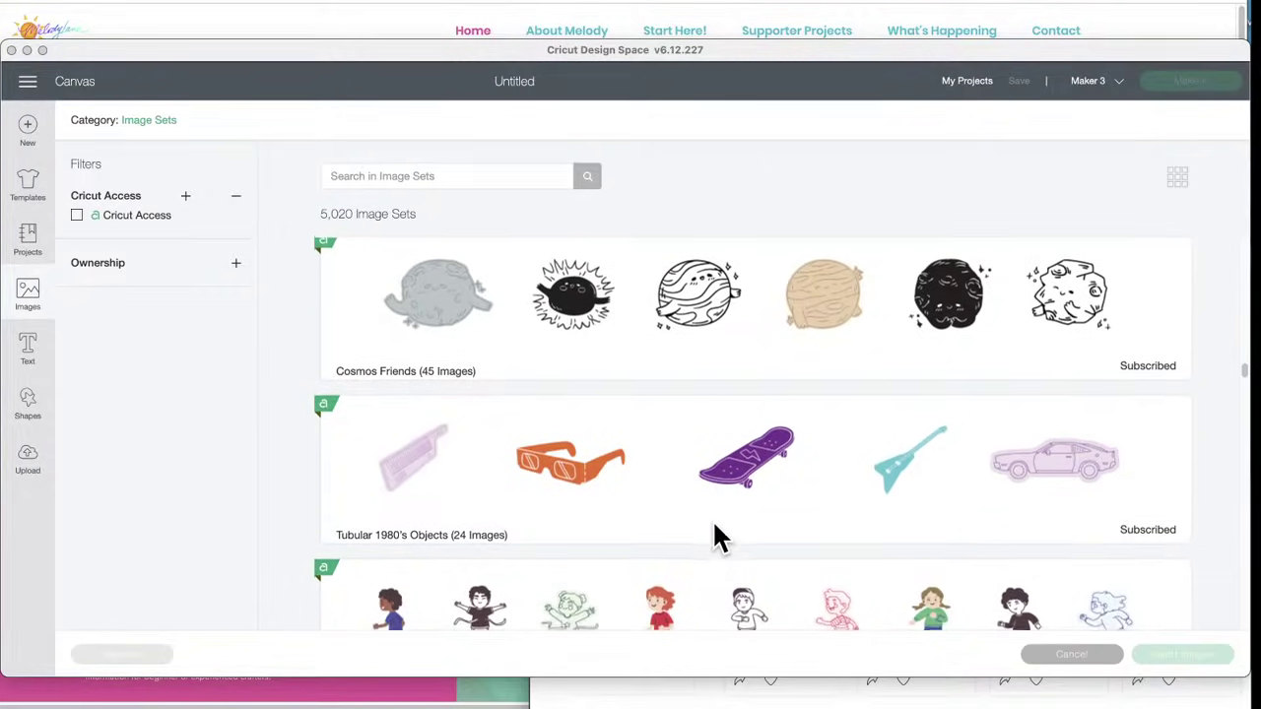
pyautogui.scroll(-2, 716, 537)
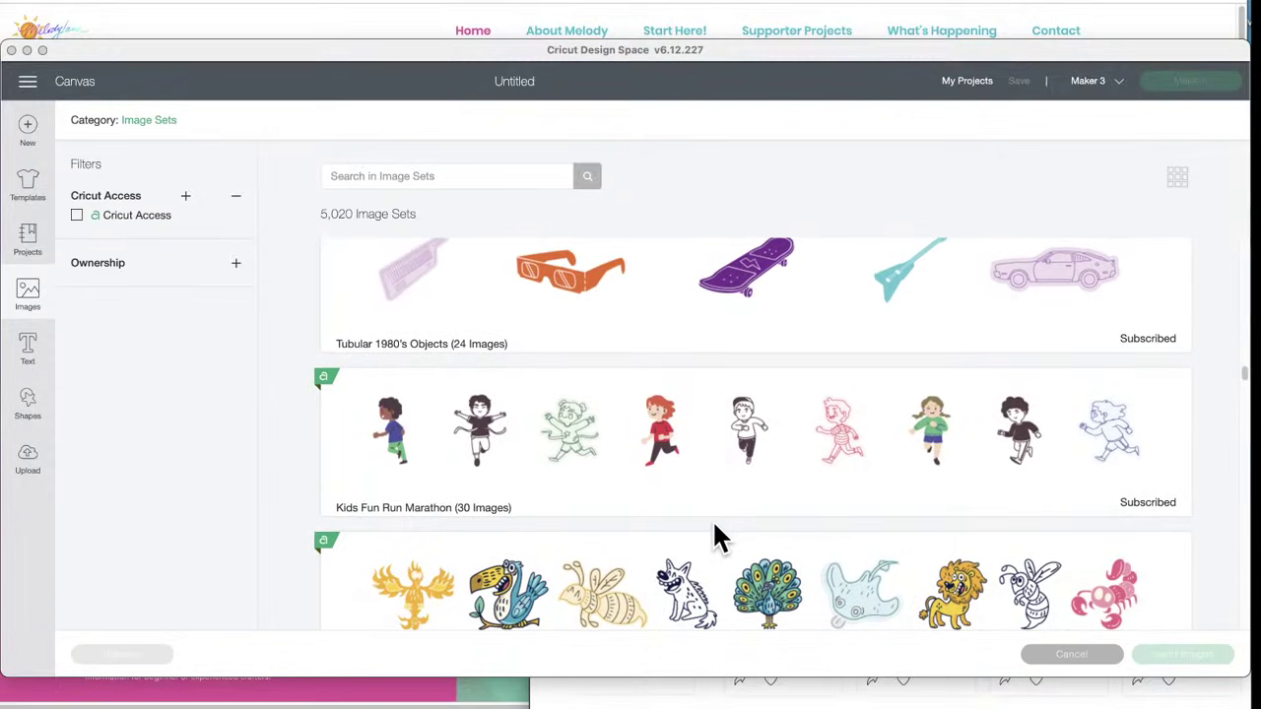
pyautogui.scroll(-2, 714, 523)
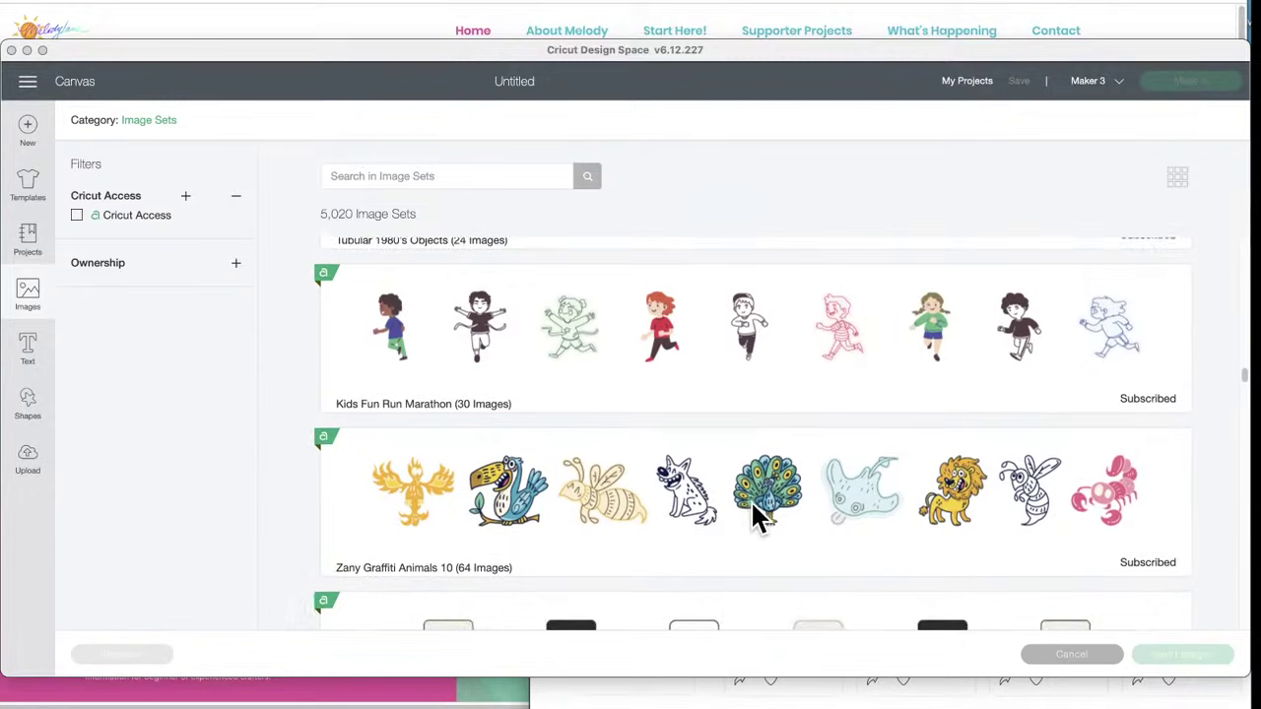
pyautogui.scroll(-1, 751, 512)
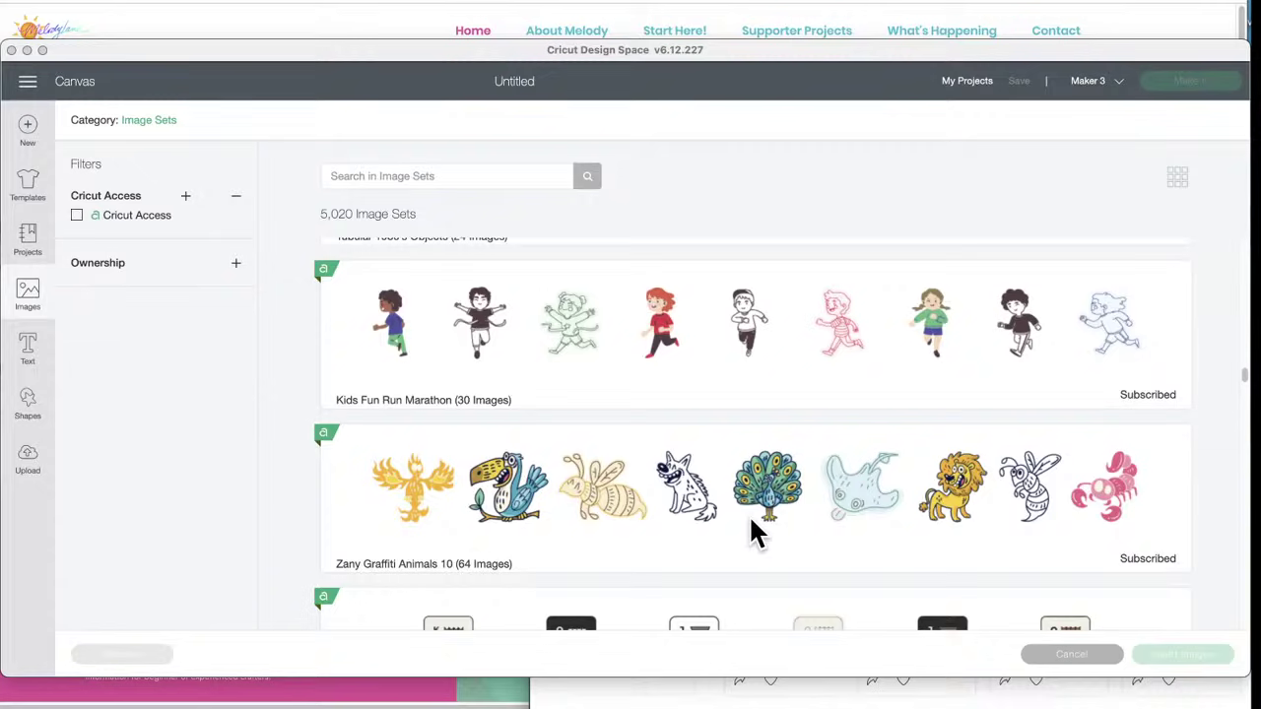
pyautogui.scroll(-5, 752, 524)
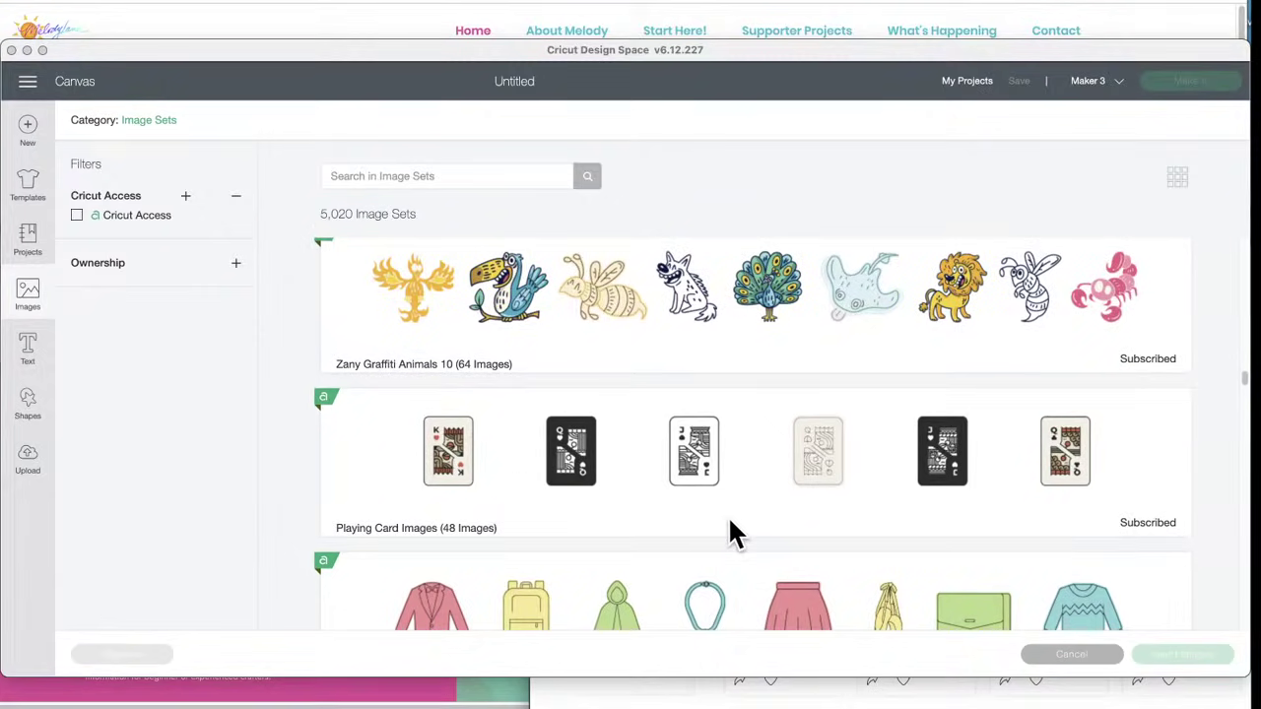
# - Review the Drawn Simple Clothing & Accessories, Italian Food and Simple Clothing And Accessories image sets
pyautogui.scroll(-5, 729, 529)
pyautogui.scroll(-1, 729, 532)
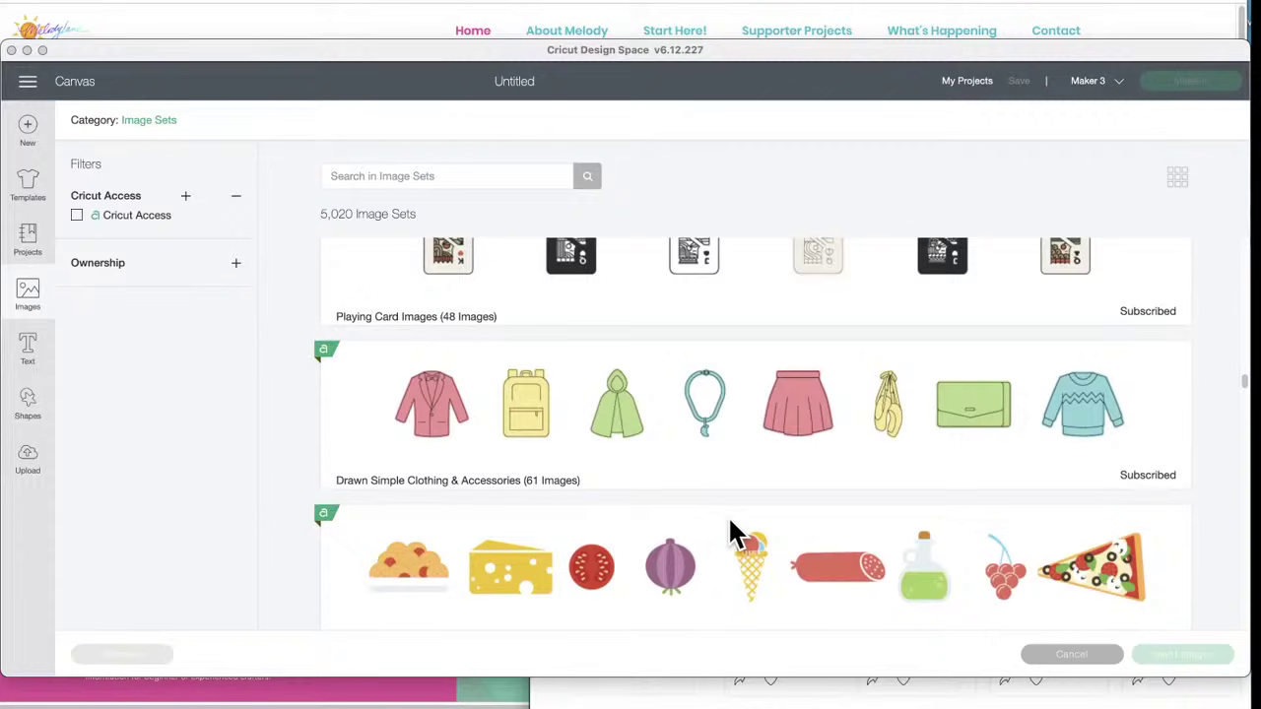
pyautogui.scroll(-4, 716, 492)
pyautogui.scroll(-1, 716, 492)
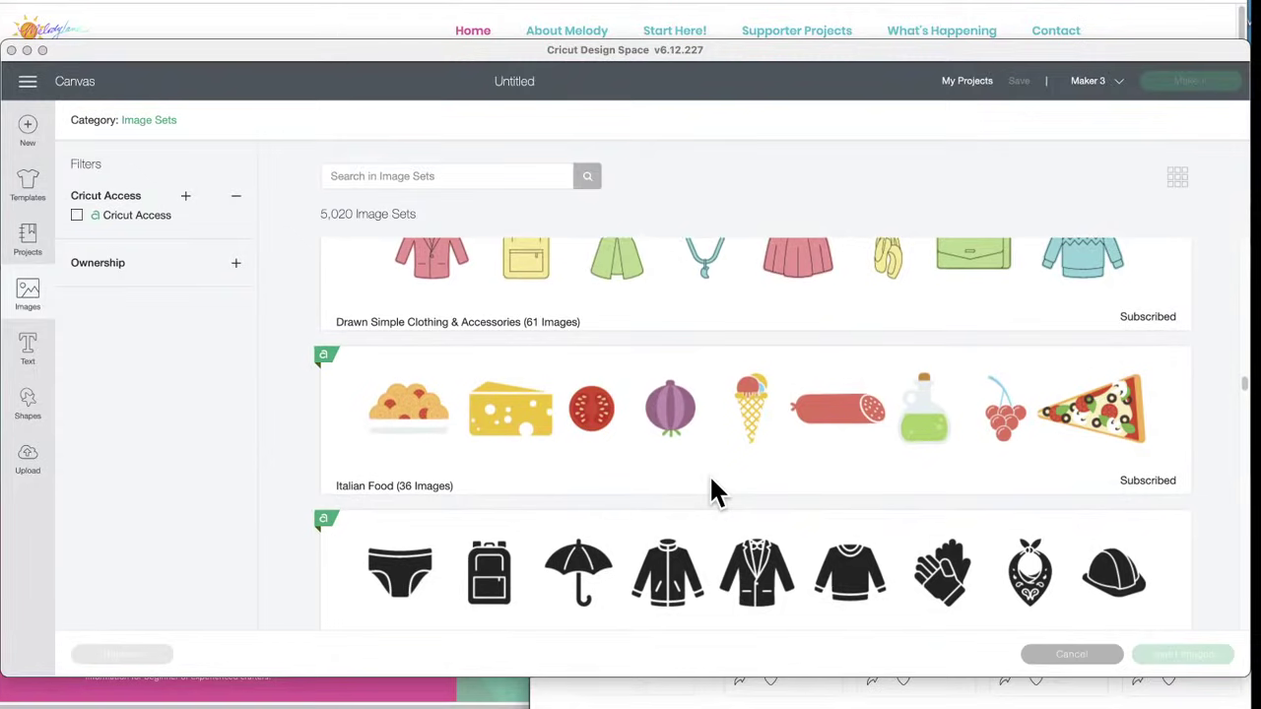
pyautogui.scroll(-3, 716, 492)
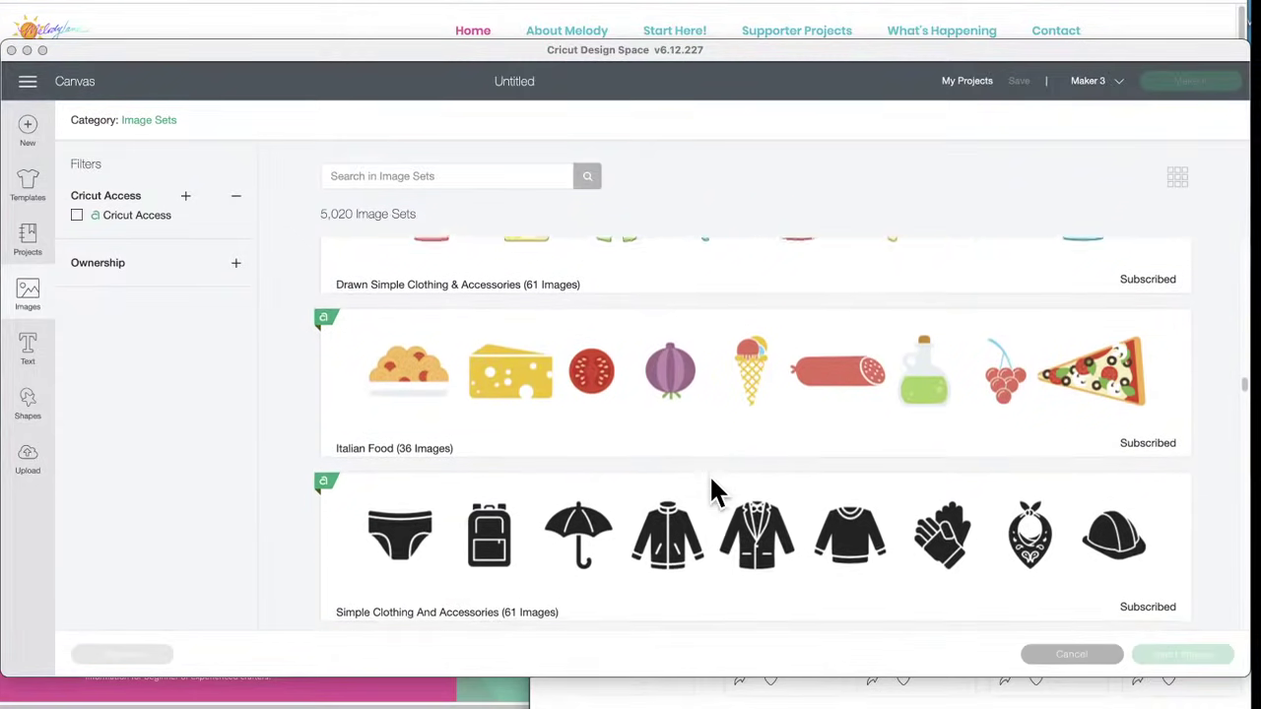
# - Review the Pillow Phrases, Croatia Icons, Egyptian Gods and Basic Nature Graphic Icons image sets
pyautogui.scroll(-1, 716, 492)
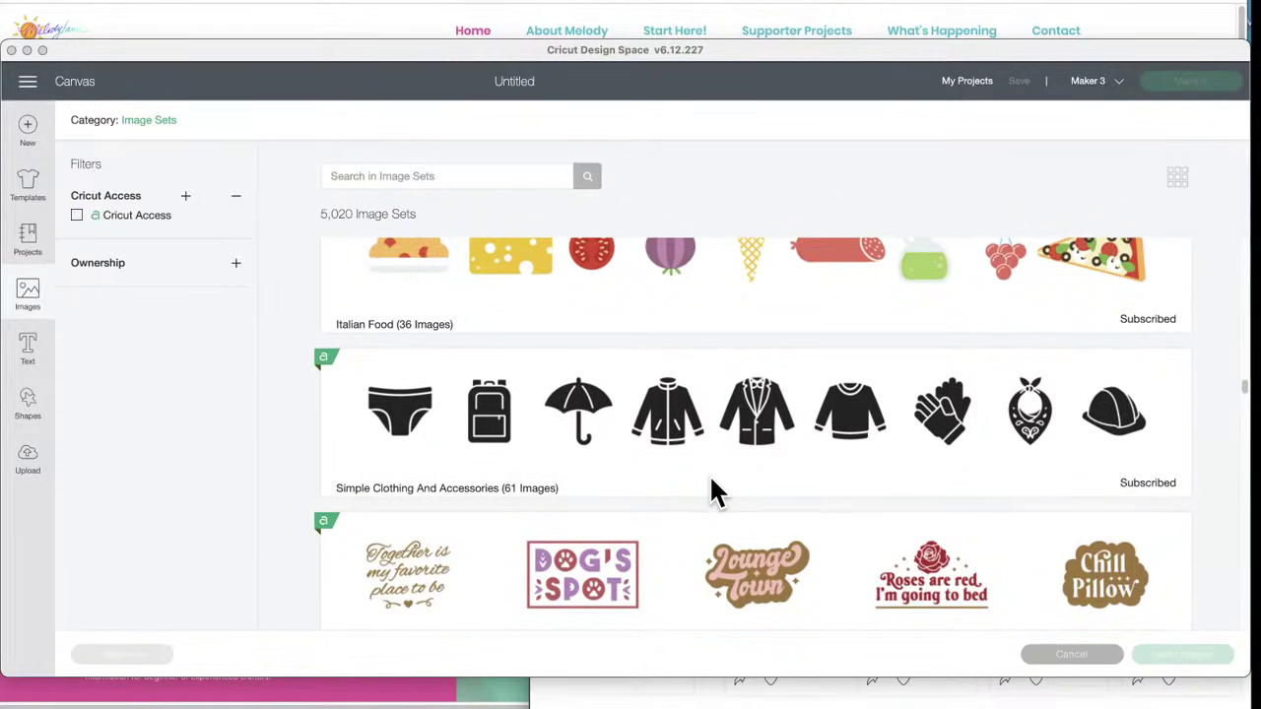
pyautogui.scroll(-3, 716, 492)
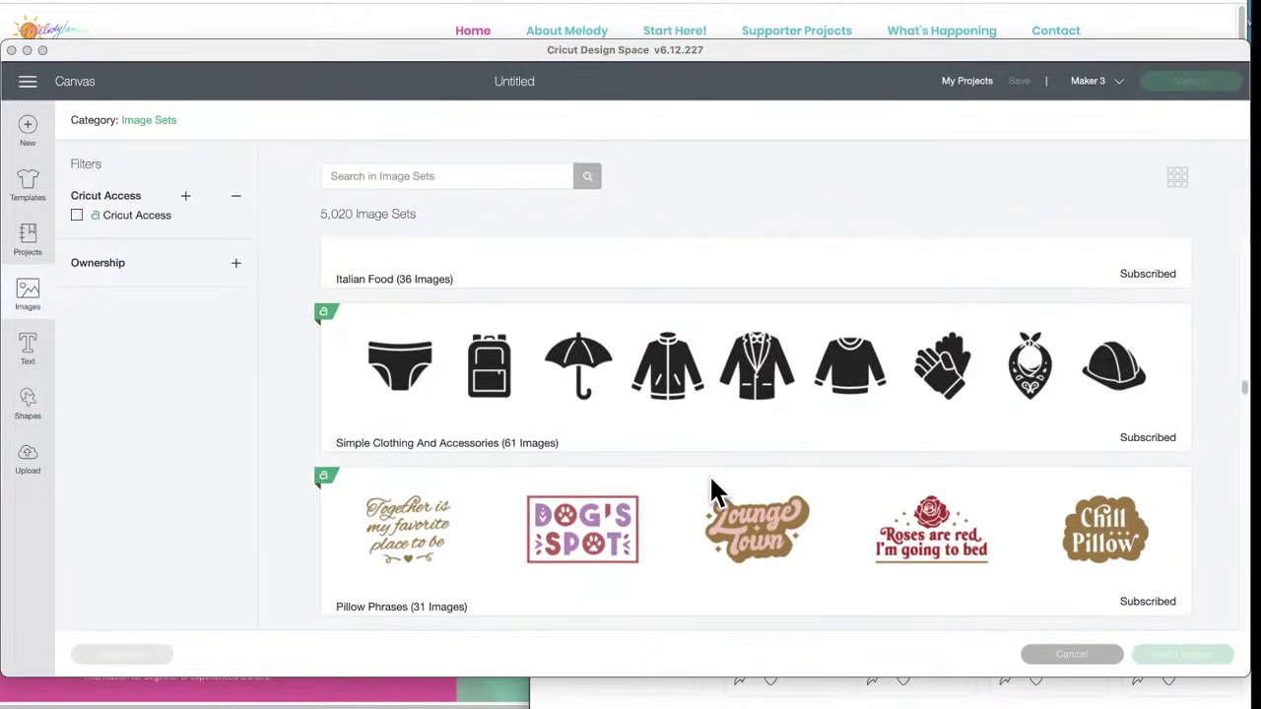
pyautogui.scroll(-1, 716, 493)
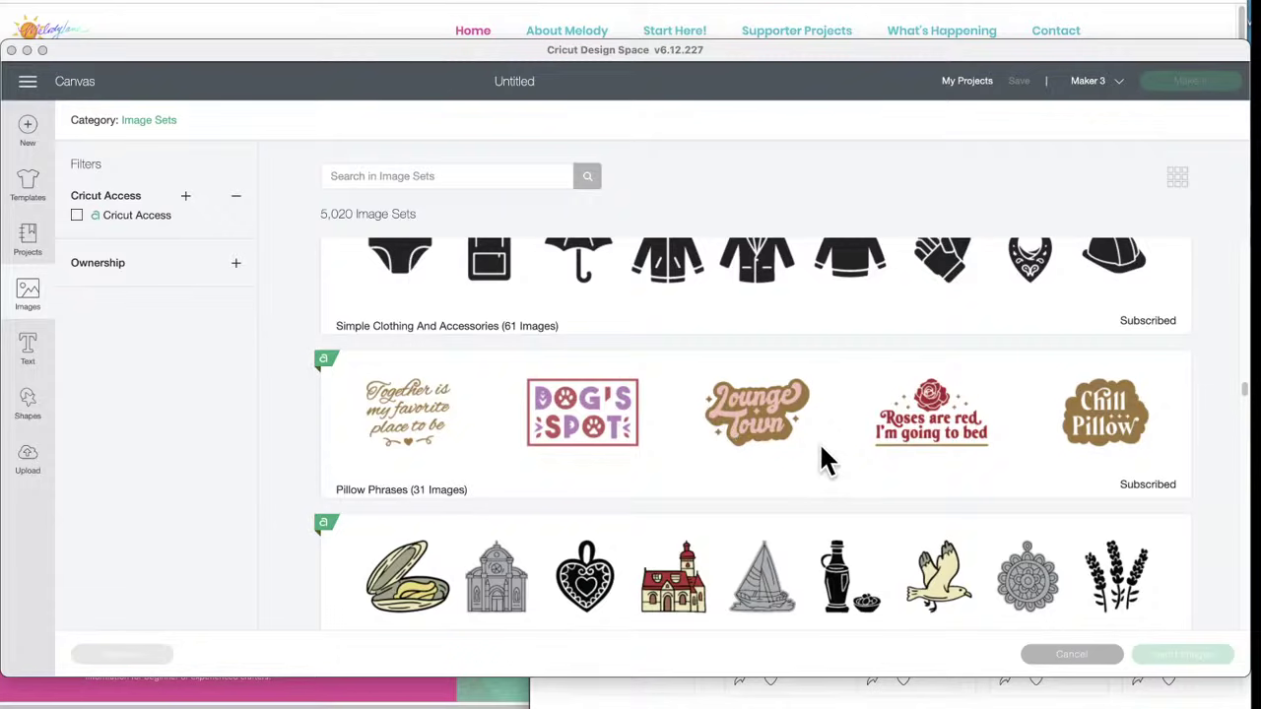
pyautogui.scroll(-3, 965, 455)
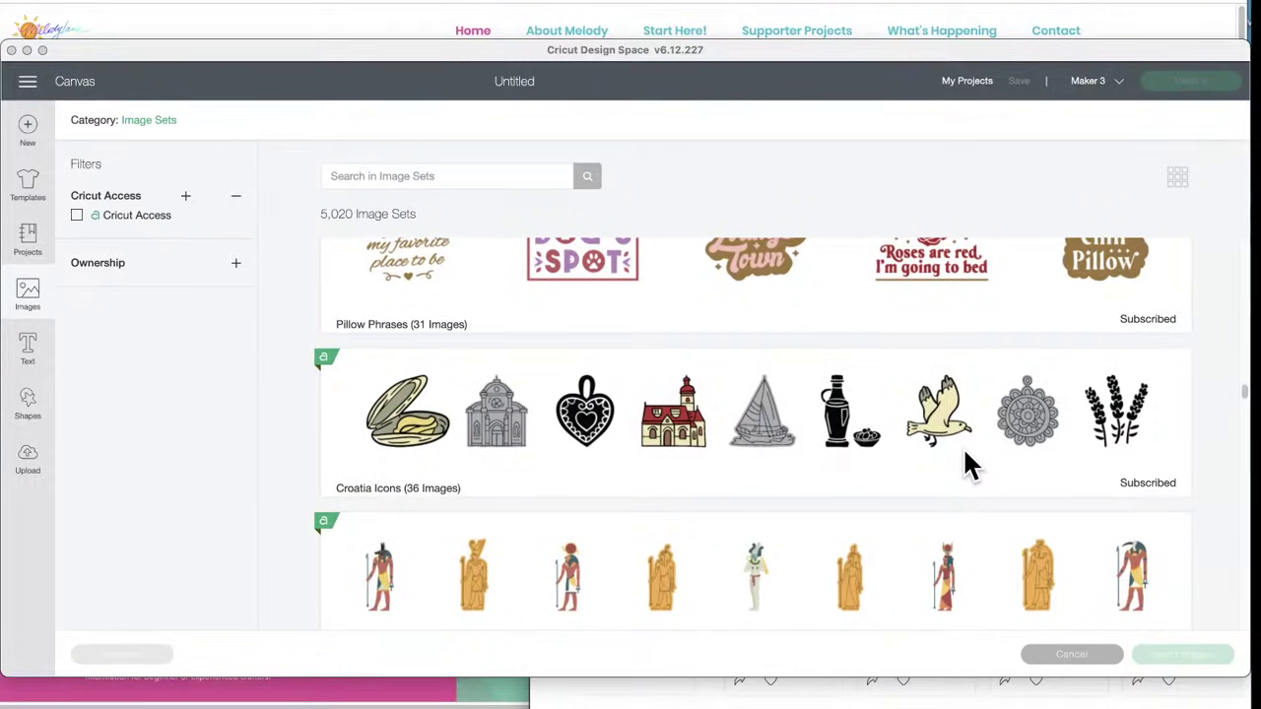
pyautogui.scroll(-2, 779, 455)
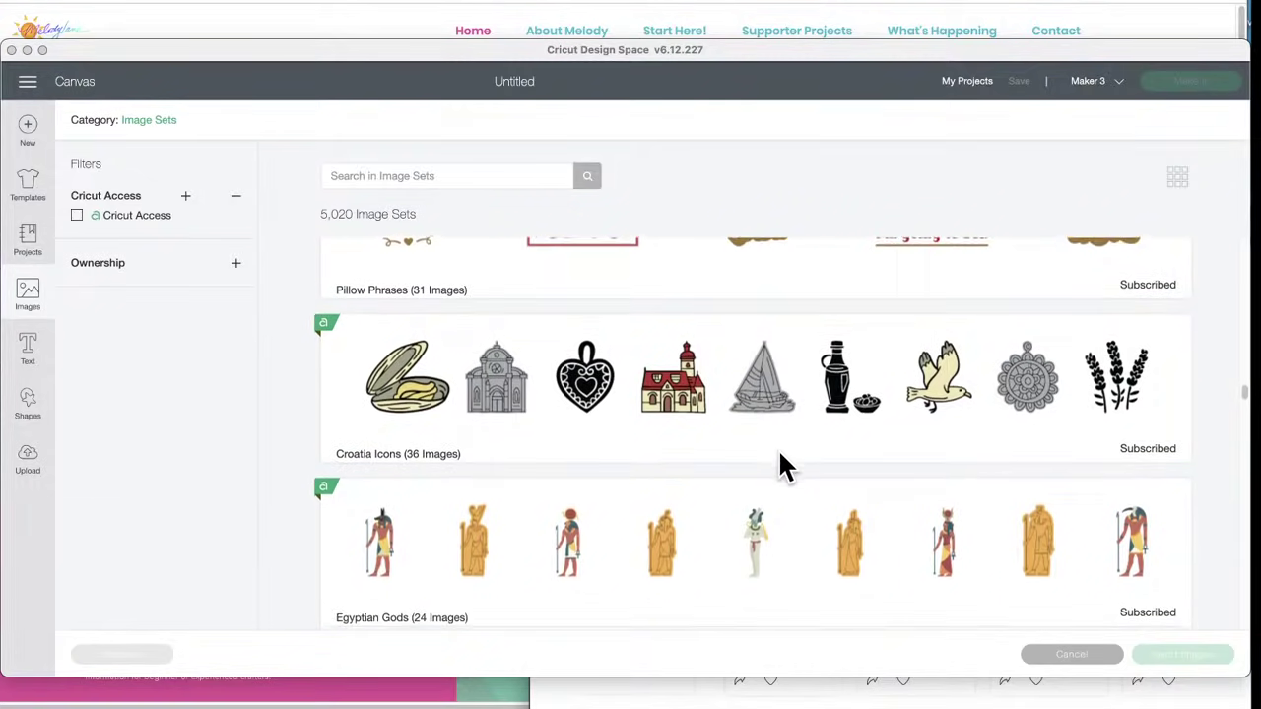
pyautogui.scroll(-1, 779, 463)
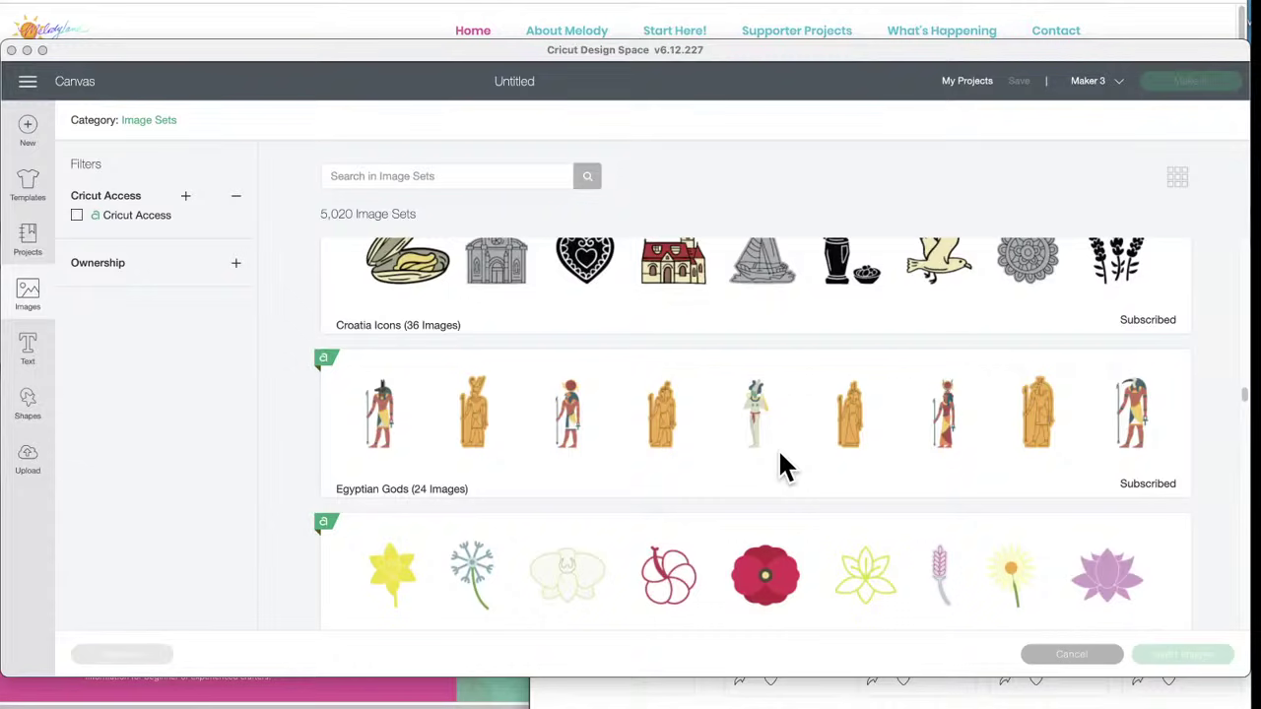
pyautogui.scroll(-3, 778, 449)
pyautogui.scroll(-1, 778, 449)
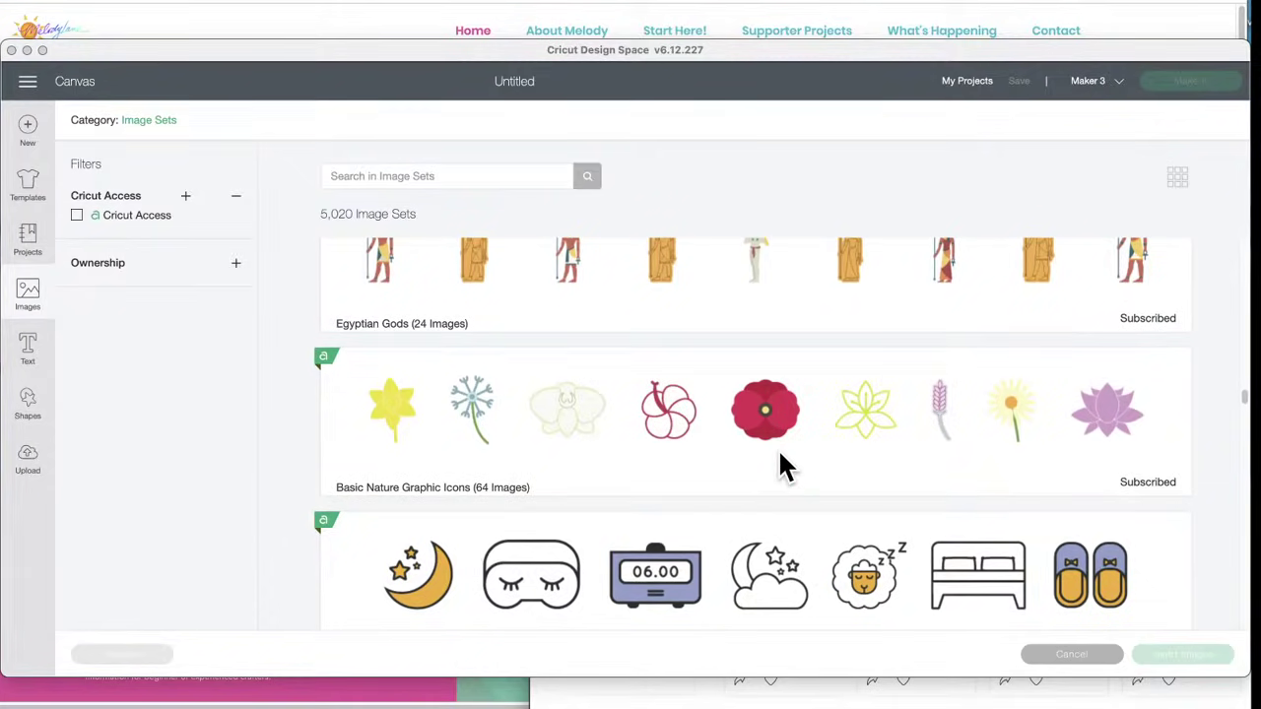
pyautogui.scroll(-1, 780, 455)
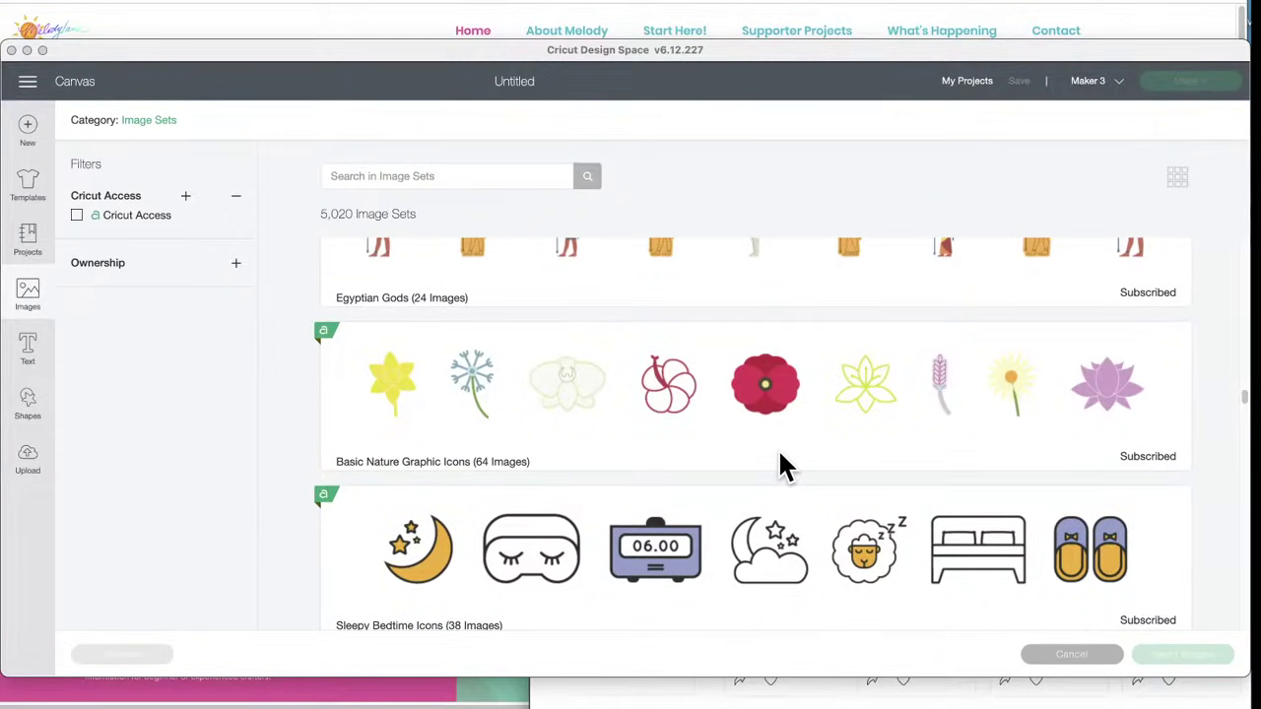
# - Go back through the image sets to Playing Card Images and recheck the sets from there down to Basic Nature Graphic Icons
pyautogui.scroll(2, 780, 456)
pyautogui.scroll(10, 779, 455)
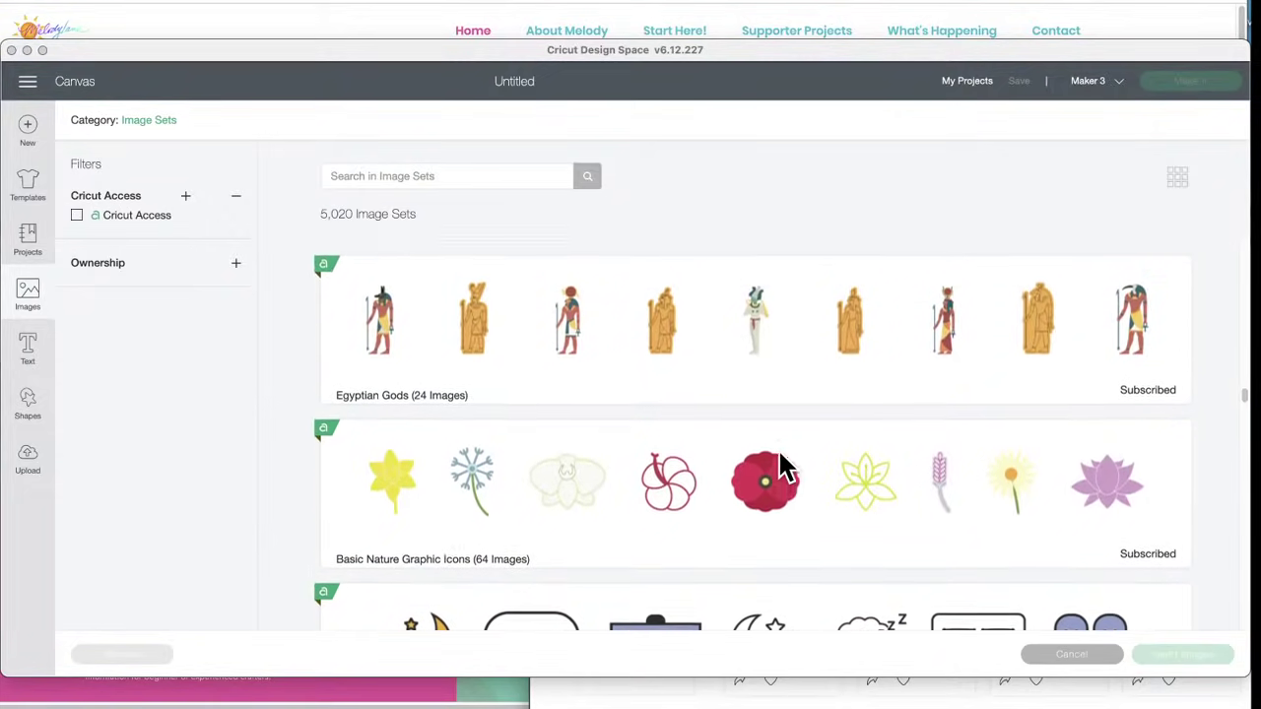
pyautogui.scroll(15, 780, 456)
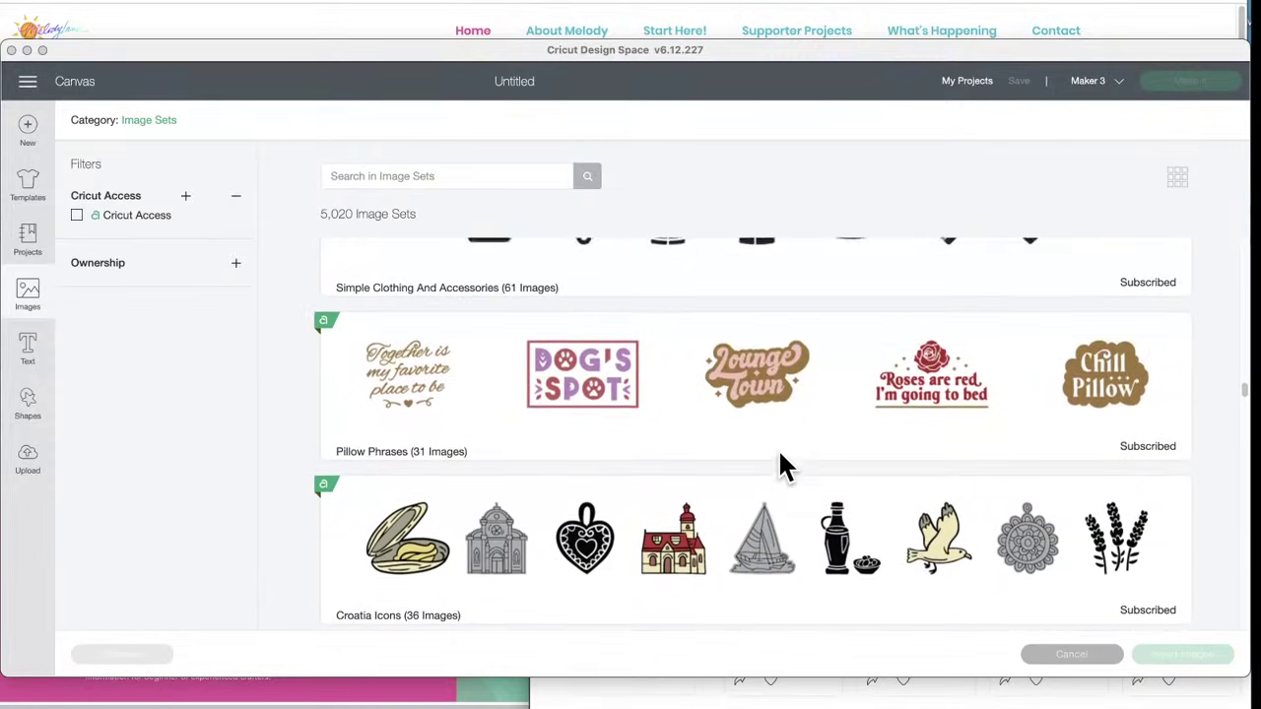
pyautogui.scroll(11, 780, 456)
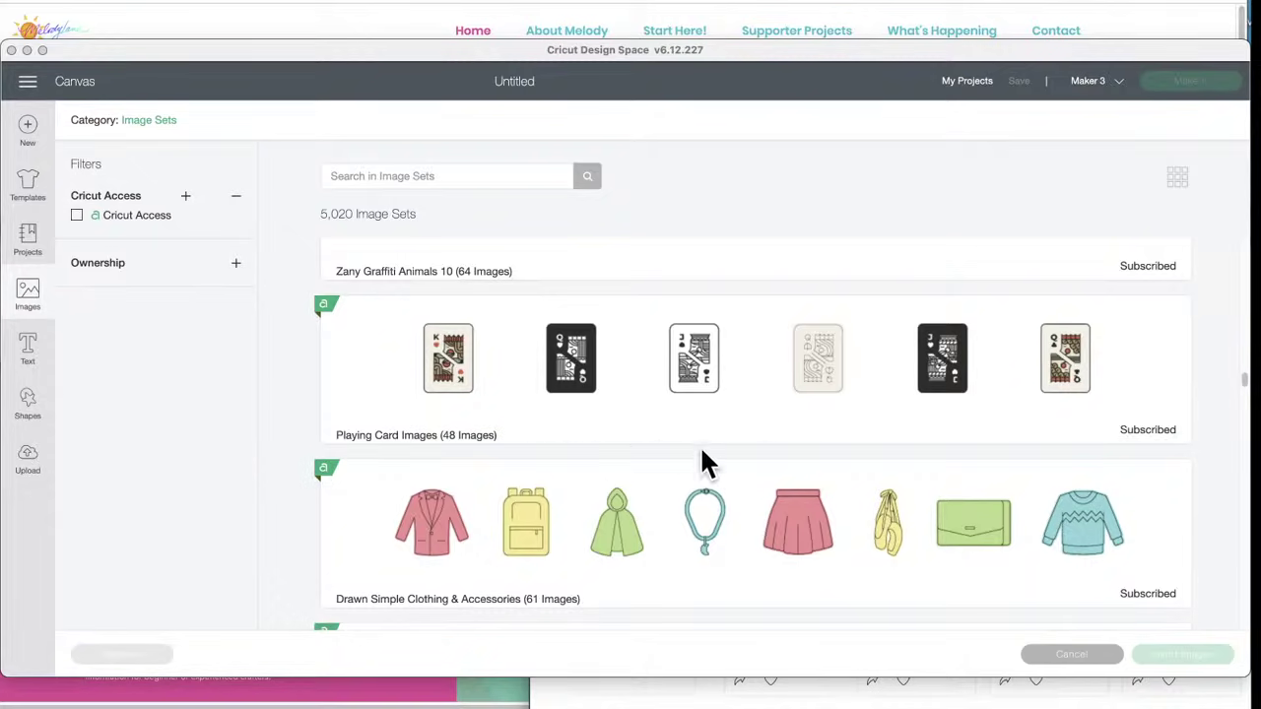
pyautogui.scroll(-5, 771, 503)
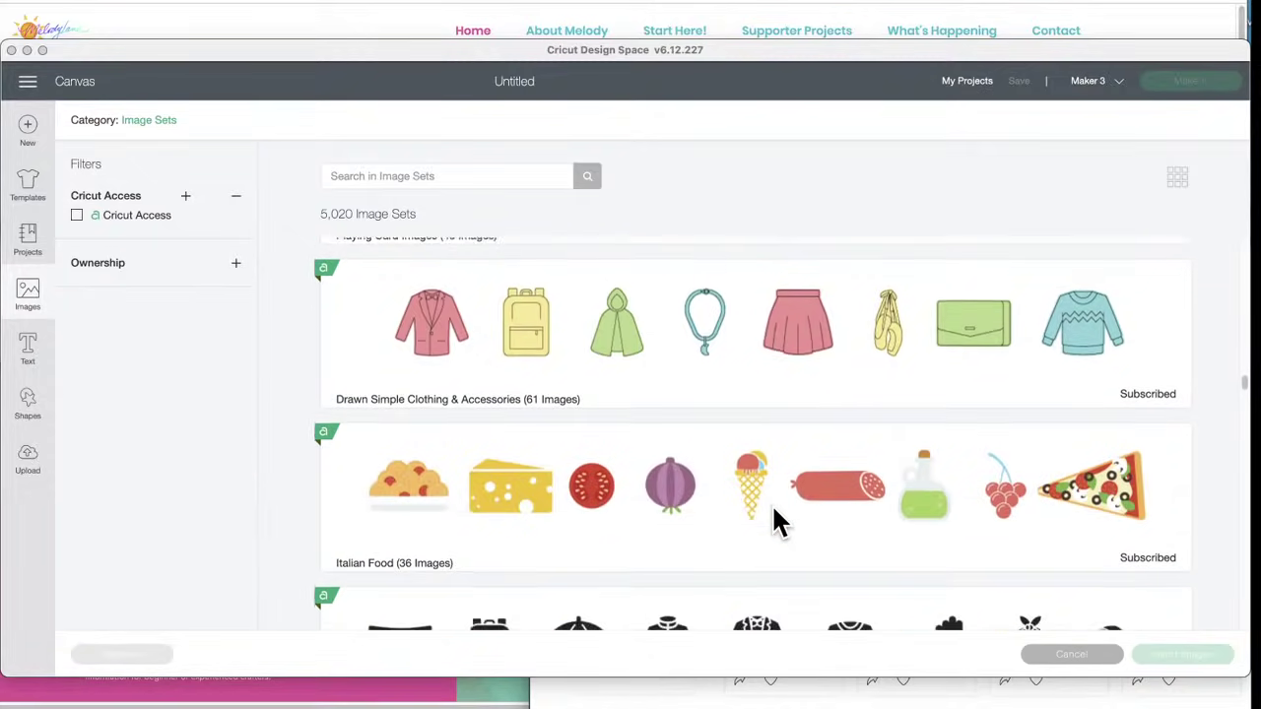
pyautogui.scroll(-5, 773, 512)
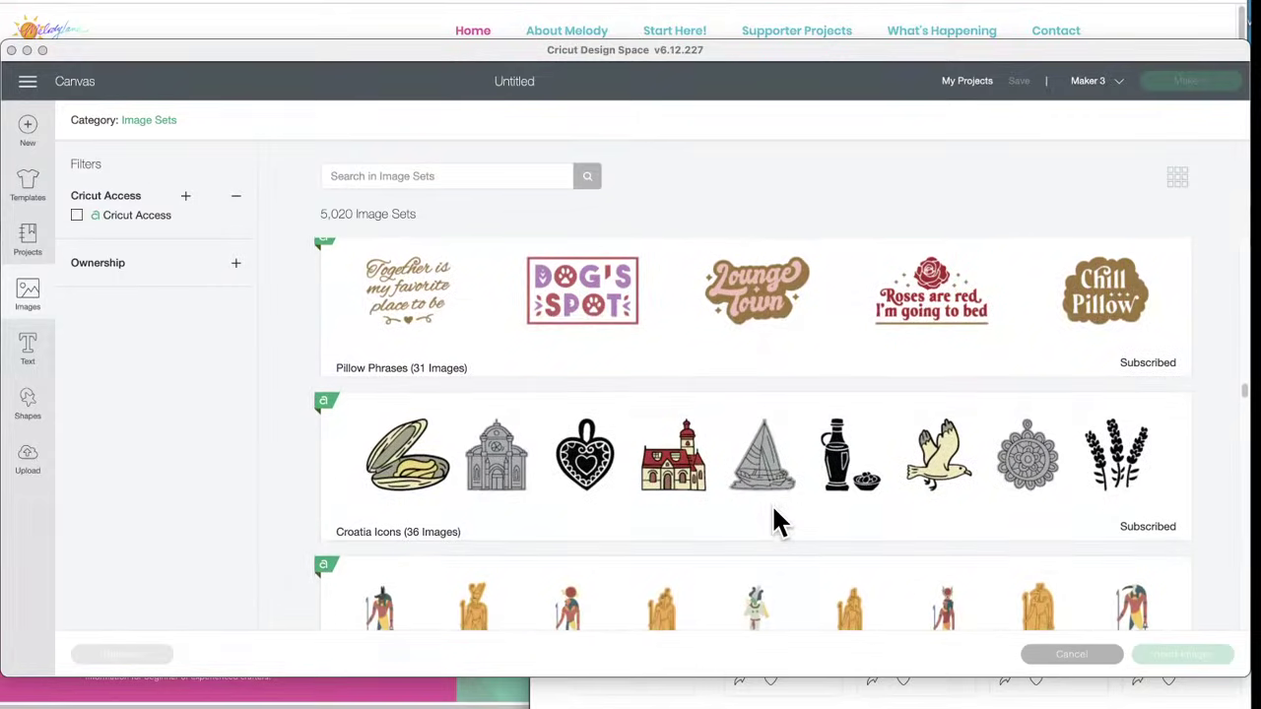
pyautogui.scroll(-4, 774, 512)
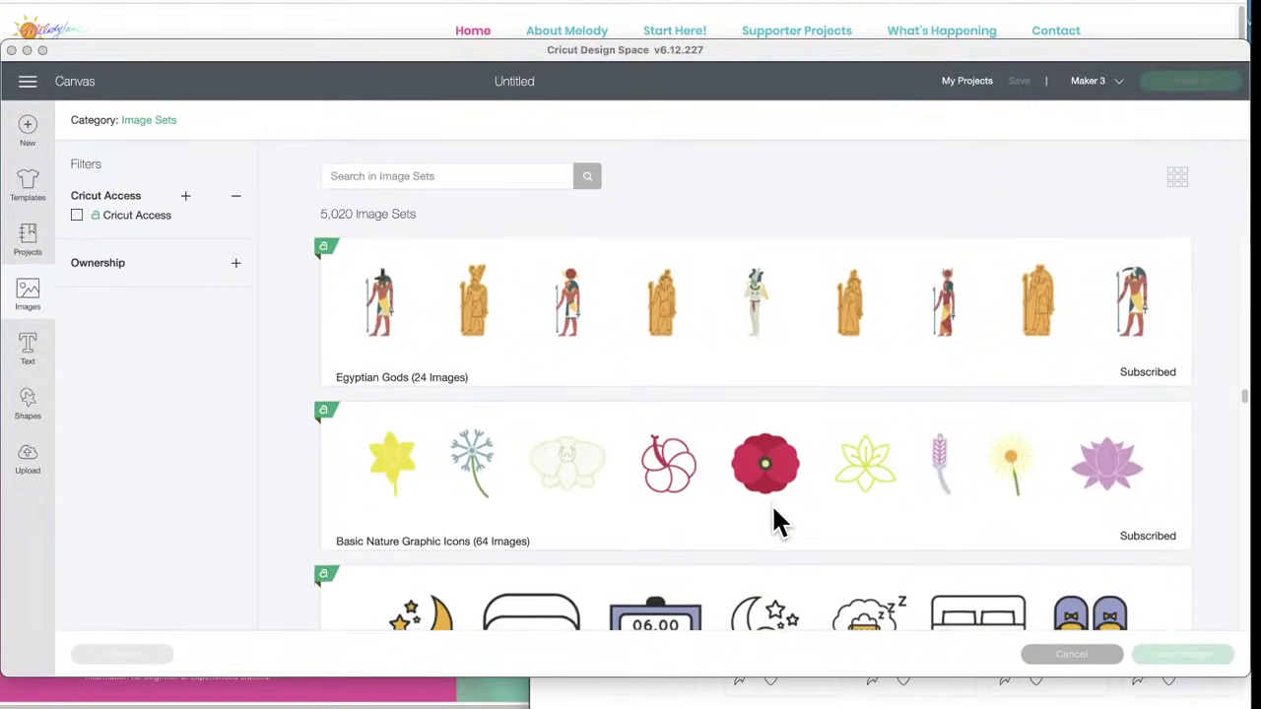
# - Review the Sleepy Bedtime Icons, Hand Painted Grunge Objects and French Shabby Chic Hat Designs image sets
pyautogui.scroll(-1, 773, 522)
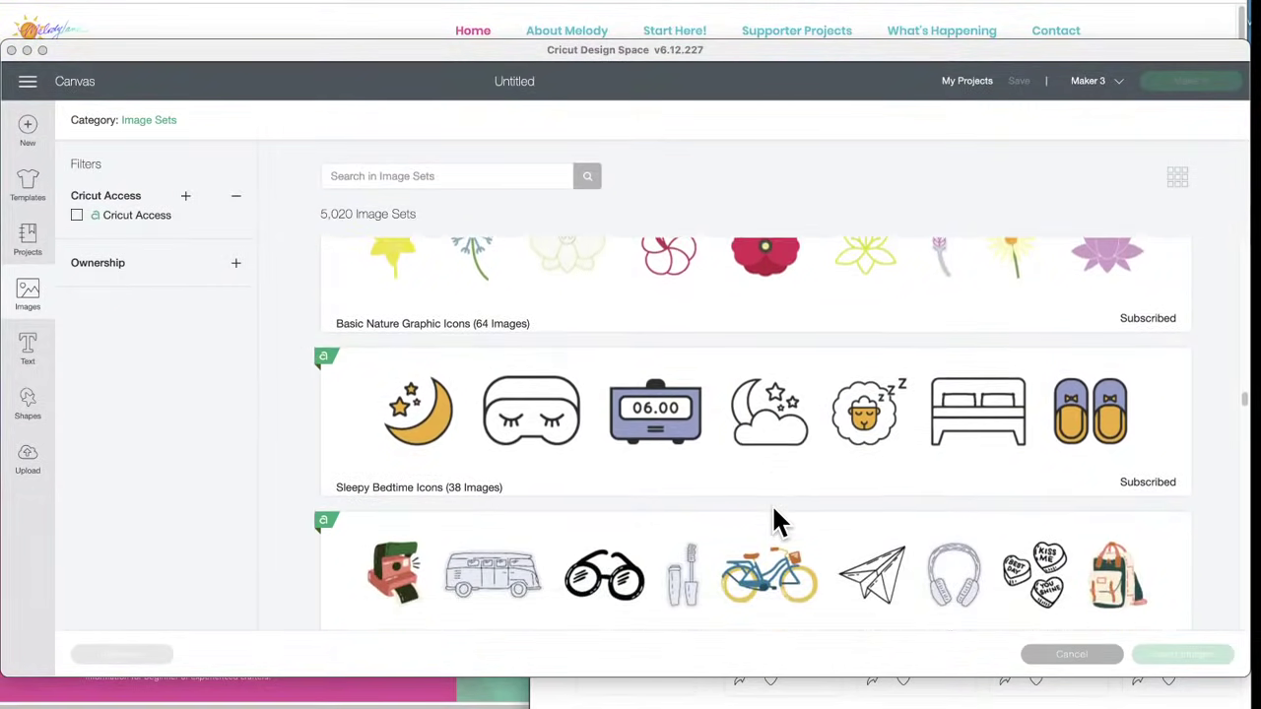
pyautogui.scroll(-1, 773, 512)
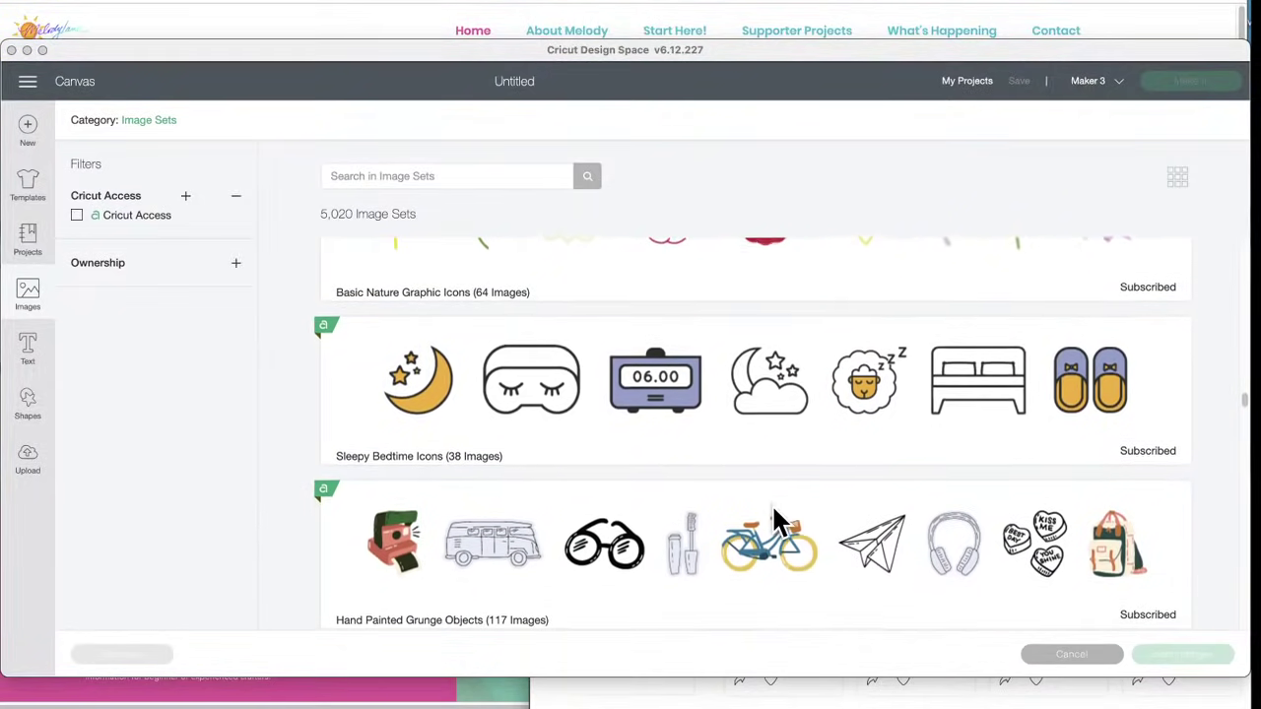
pyautogui.scroll(-1, 773, 512)
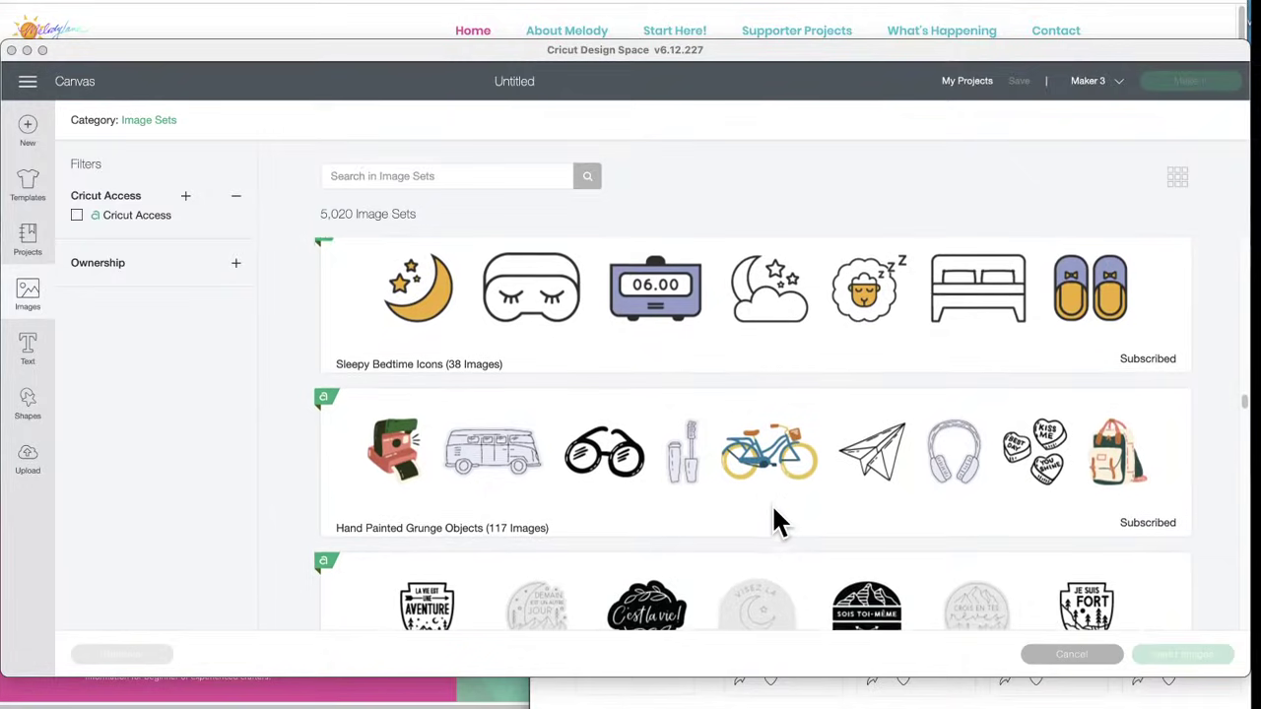
pyautogui.scroll(-1, 773, 522)
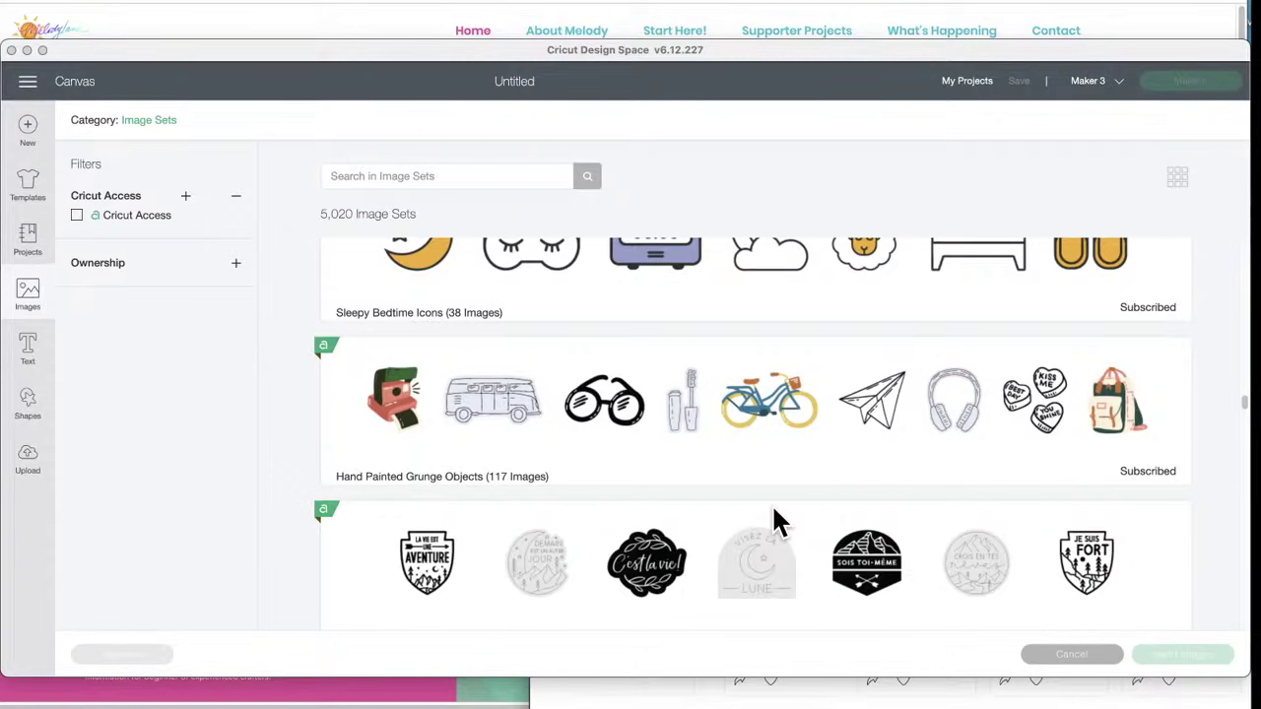
pyautogui.scroll(-2, 807, 512)
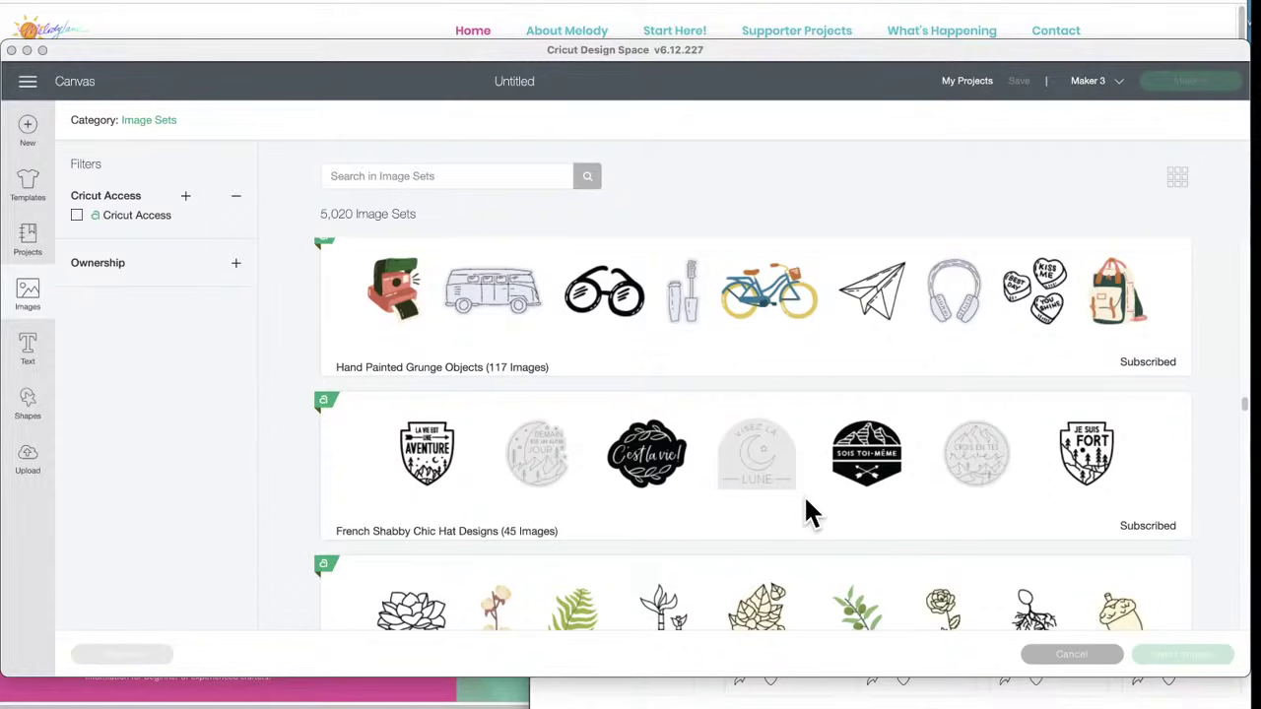
pyautogui.scroll(-1, 805, 500)
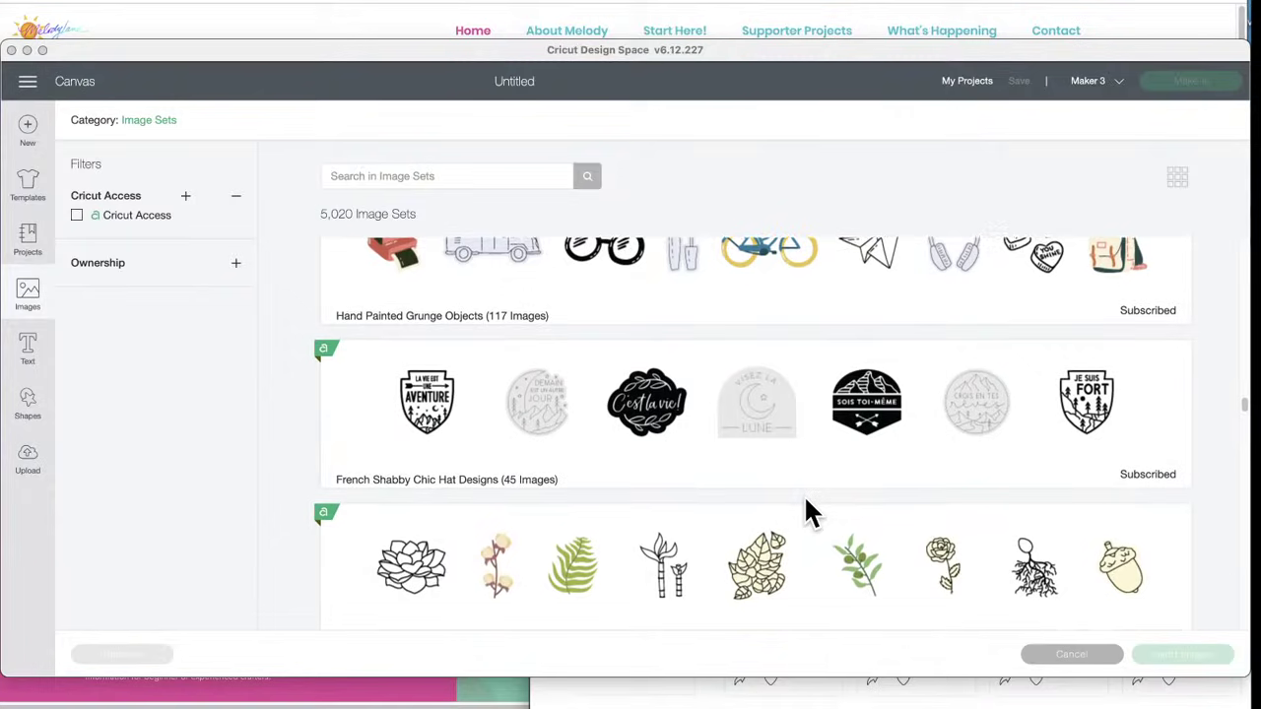
# - Review the Natures Blooms 2, Jesus, Zentangle Mandala Animals 4 and Hand Drawn Parchment & Ribbons image sets
pyautogui.scroll(-3, 804, 501)
pyautogui.scroll(-1, 805, 501)
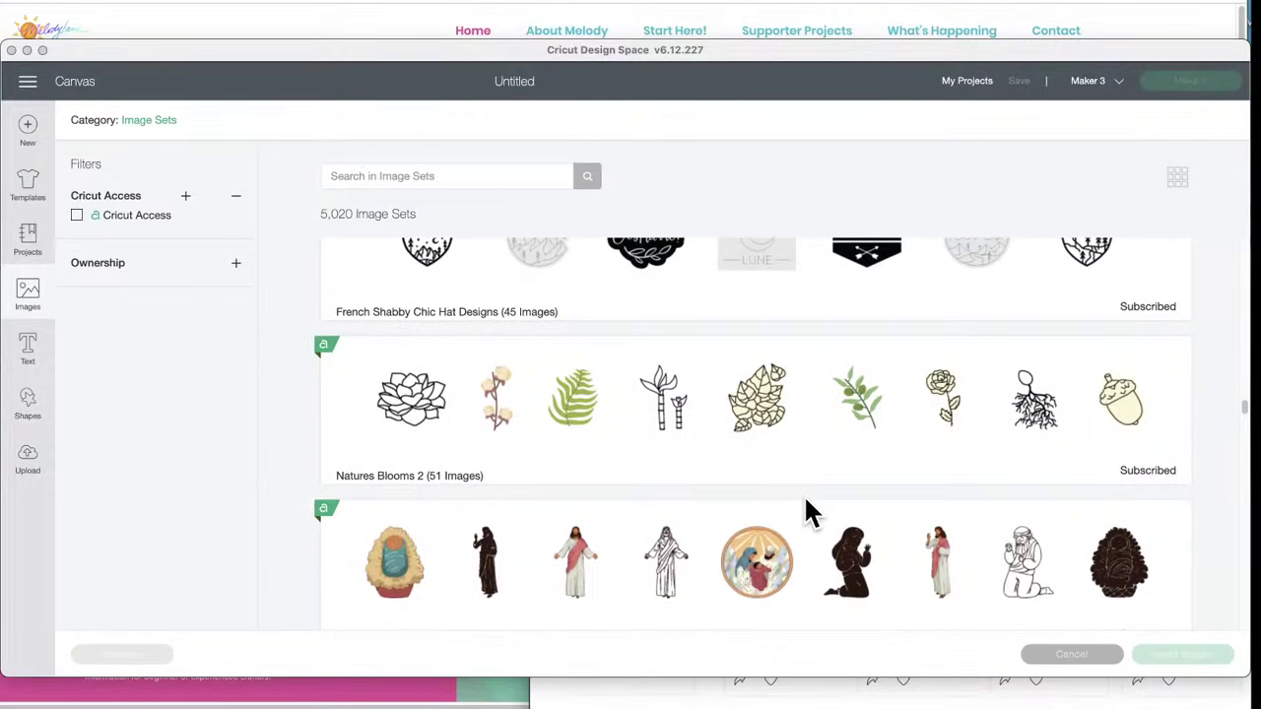
pyautogui.scroll(-3, 805, 501)
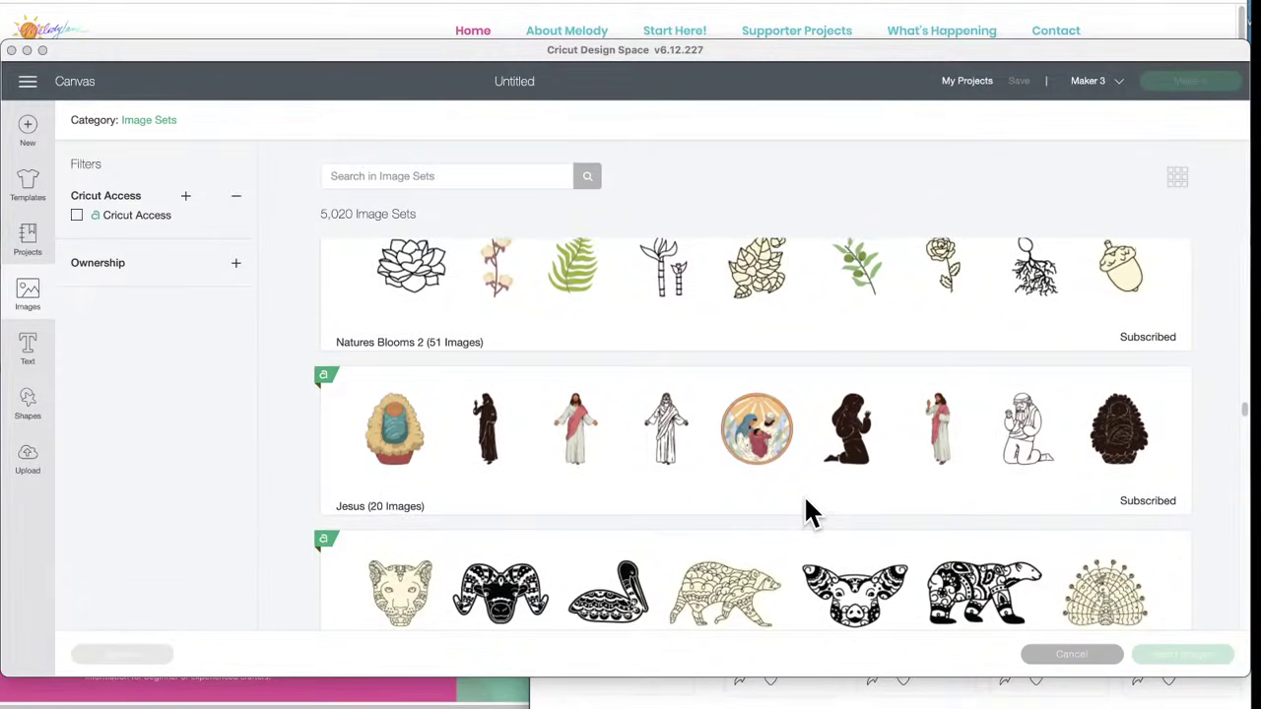
pyautogui.scroll(-4, 803, 510)
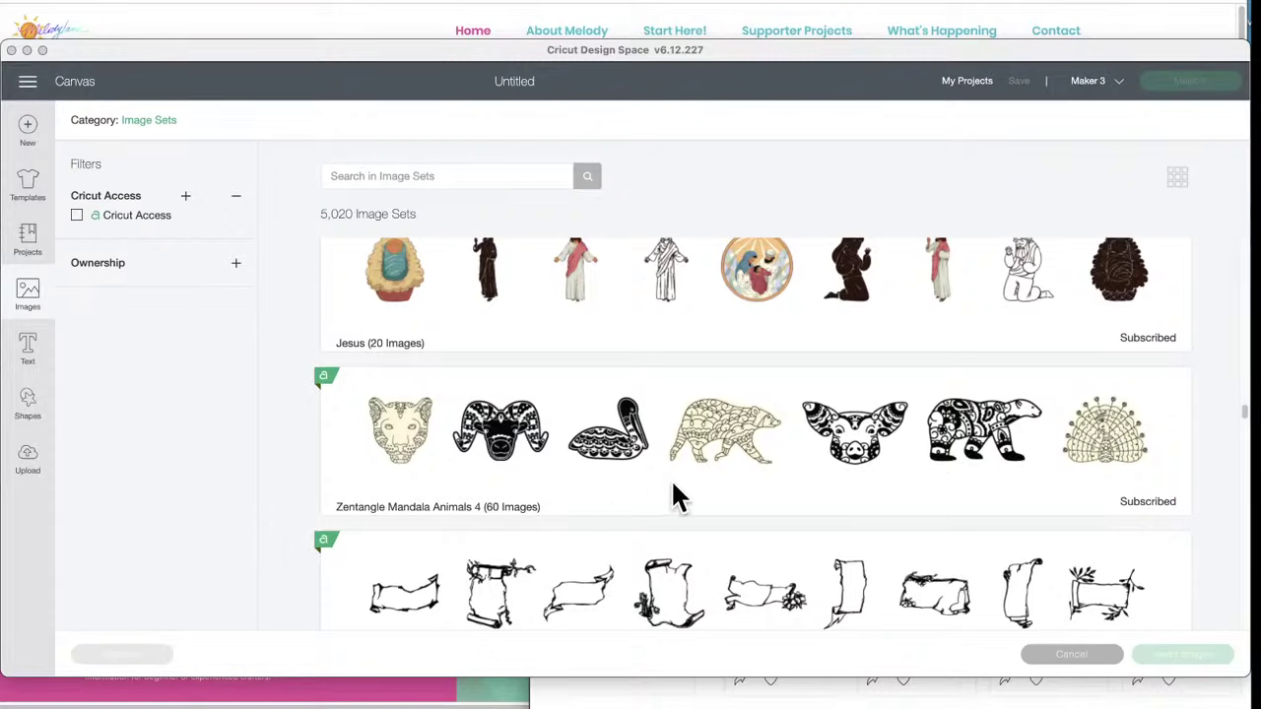
pyautogui.scroll(-3, 672, 486)
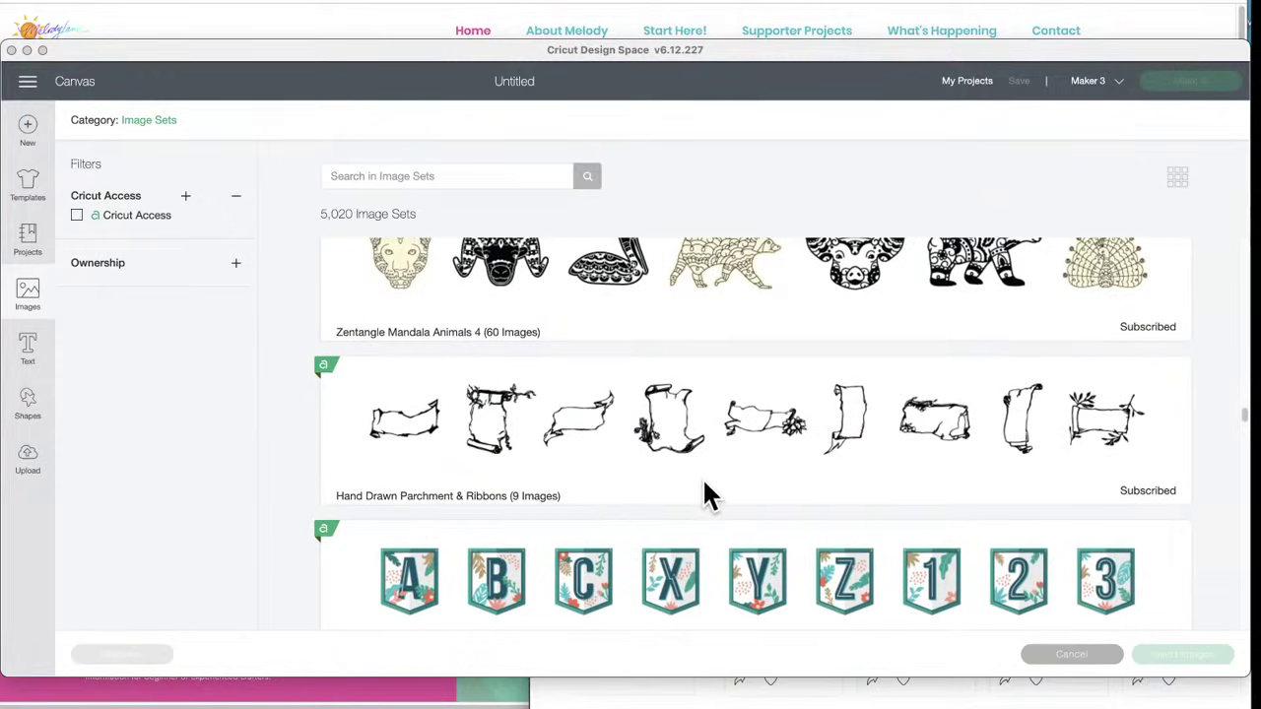
# - Review the Tropical Alphabet Banner, Mid Century Modern Bowling Designs and Nautical Graphic Icons image sets
pyautogui.scroll(-3, 705, 488)
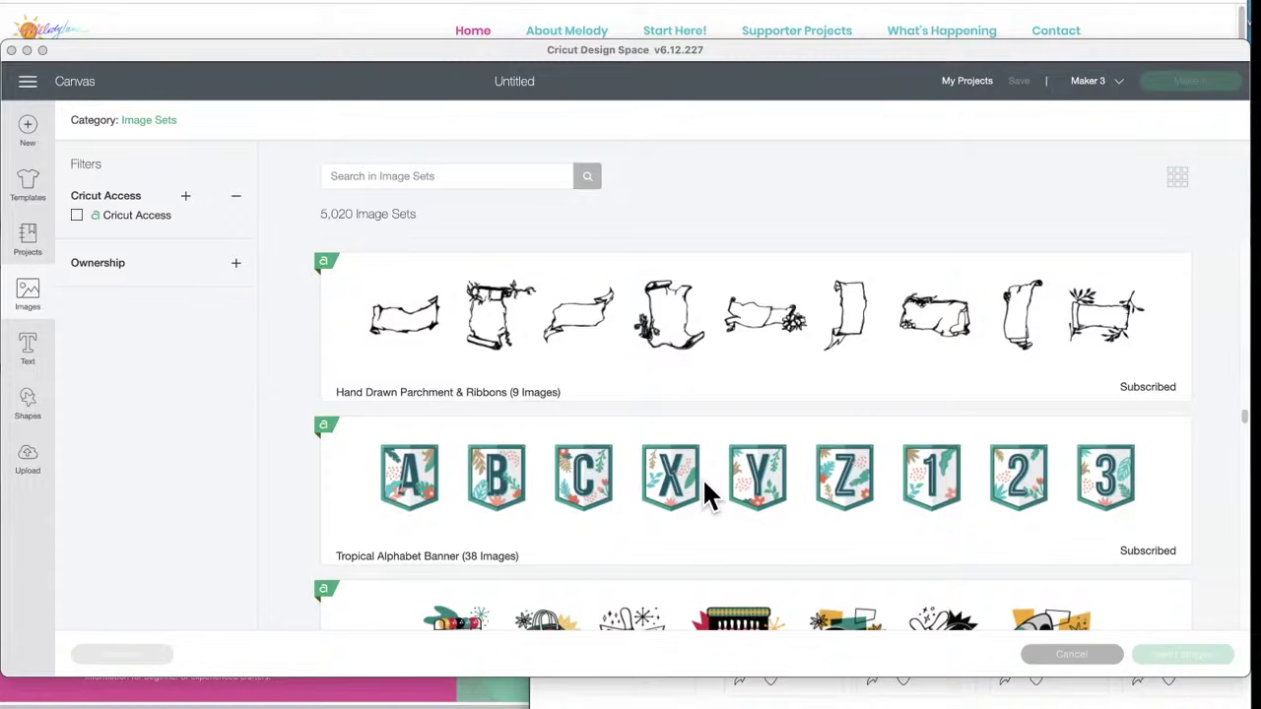
pyautogui.scroll(-2, 705, 482)
pyautogui.scroll(-1, 702, 490)
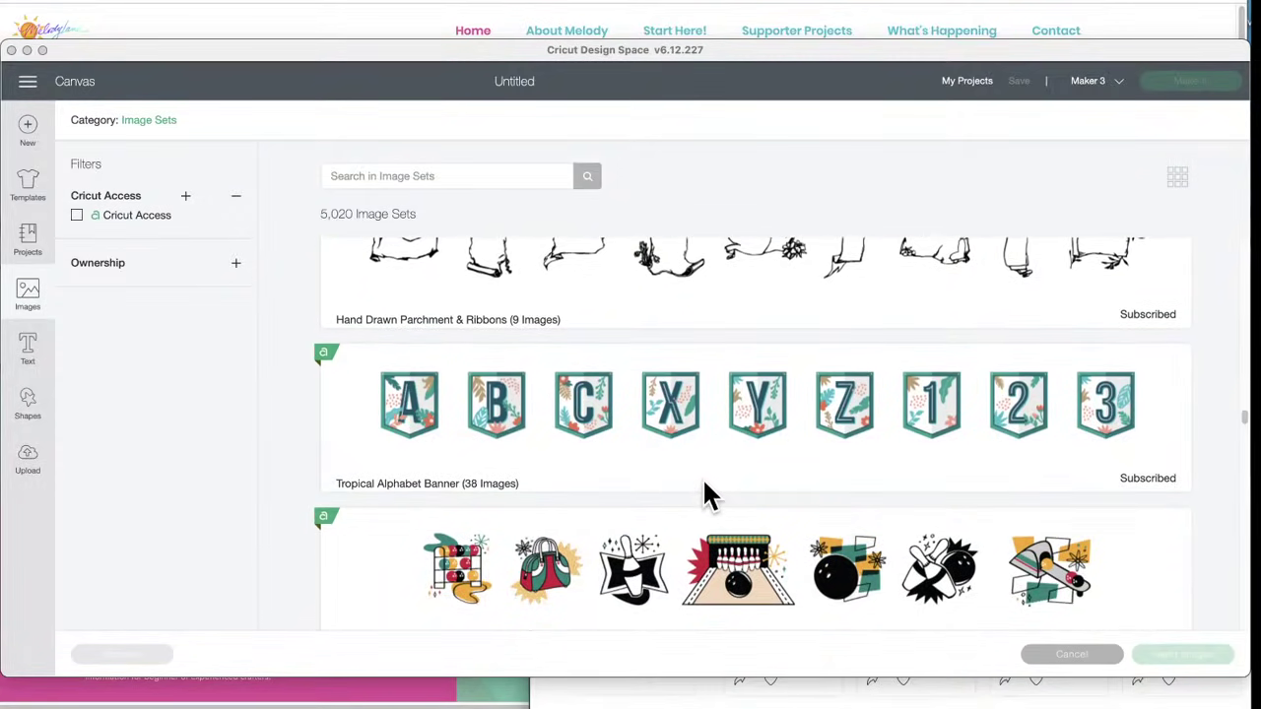
pyautogui.scroll(-3, 704, 483)
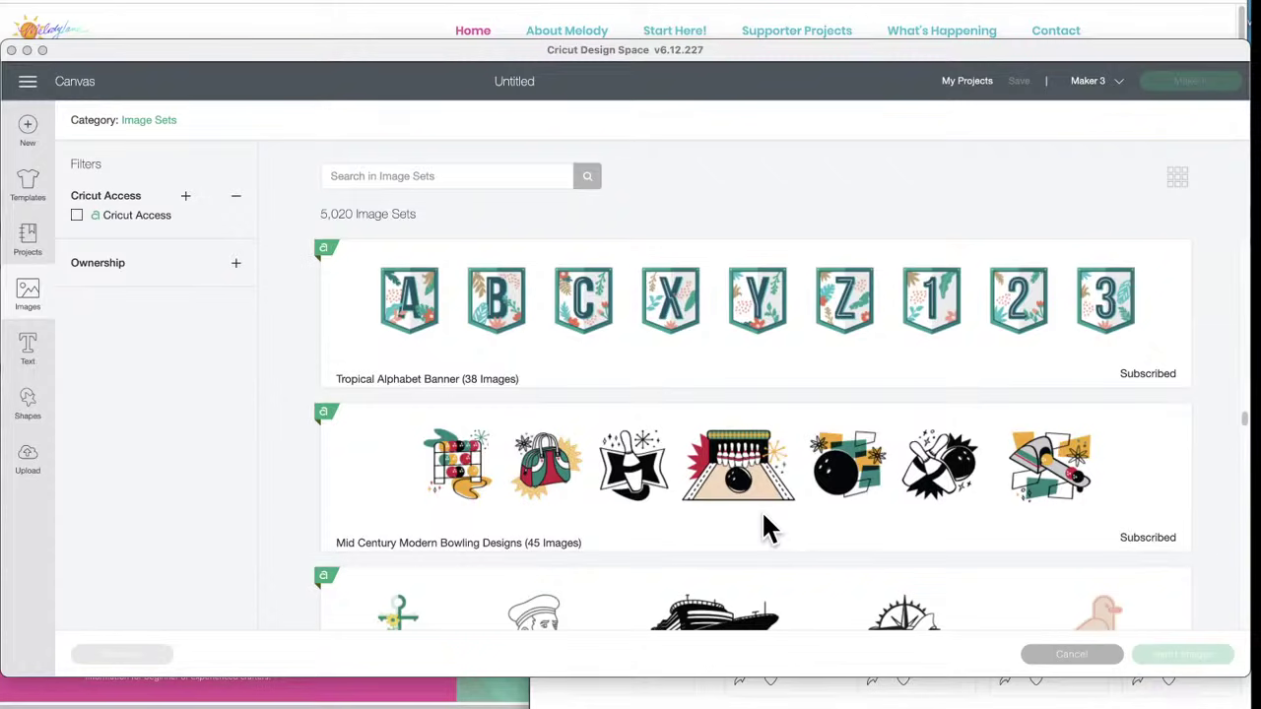
pyautogui.scroll(-2, 763, 515)
pyautogui.scroll(-2, 766, 527)
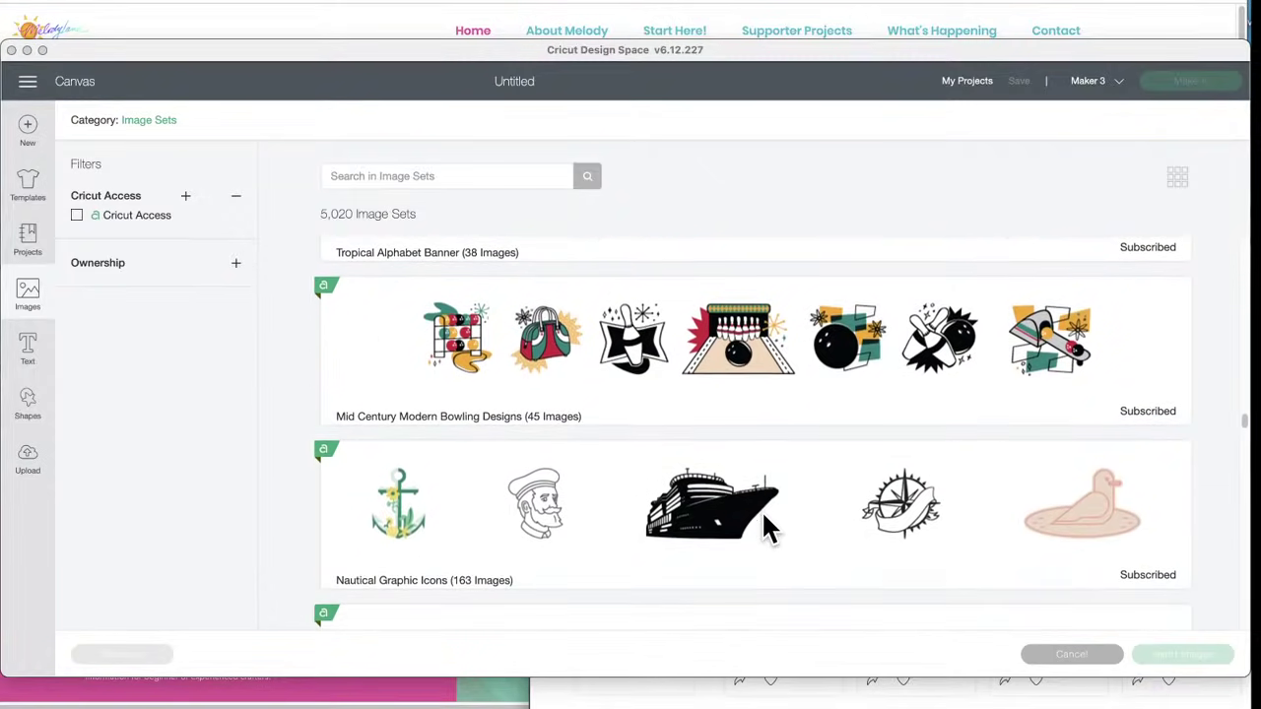
pyautogui.scroll(-1, 767, 528)
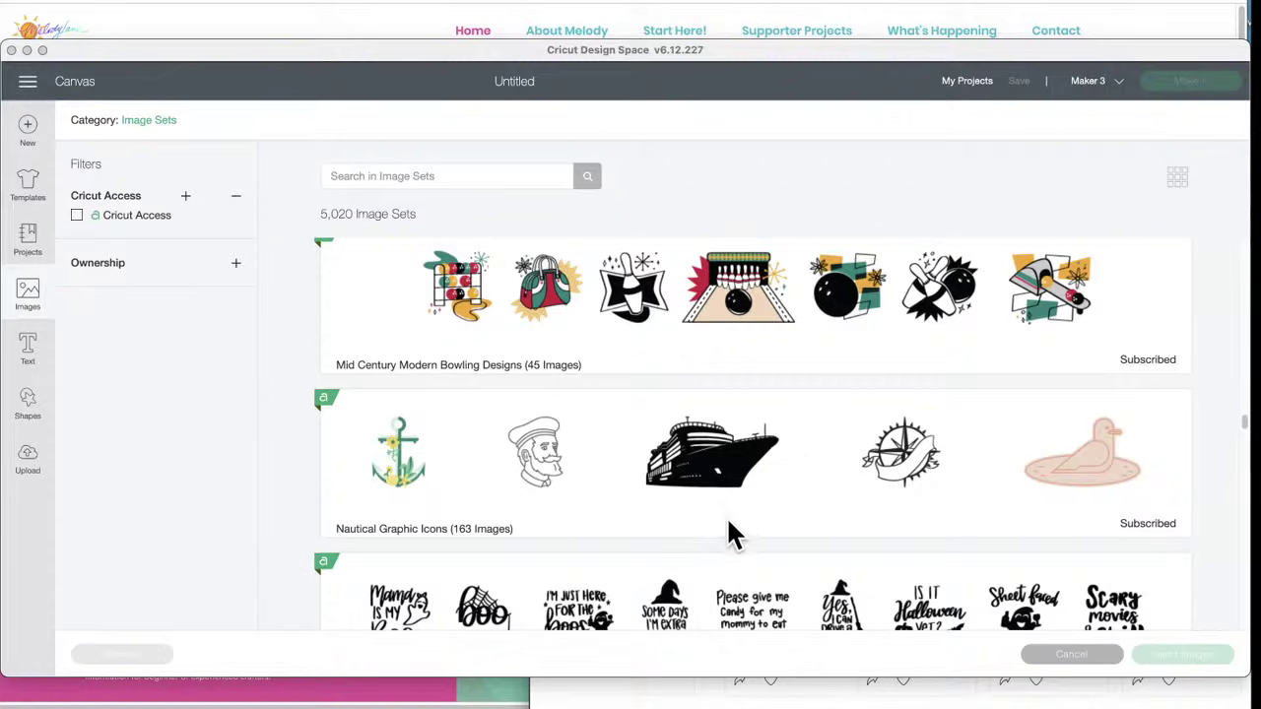
# - Review the Halloween phrases, Cricket Equipment 2 and Pieces From Chess image sets
pyautogui.scroll(-2, 728, 541)
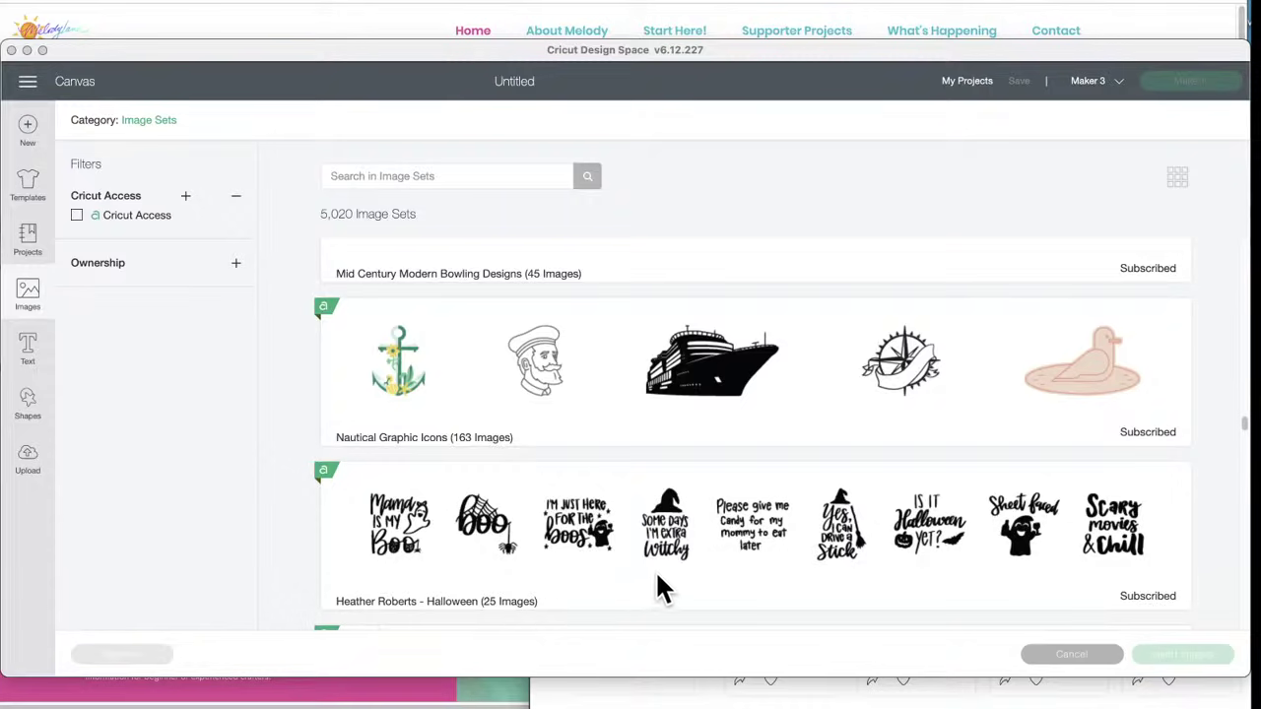
pyautogui.scroll(1, 723, 590)
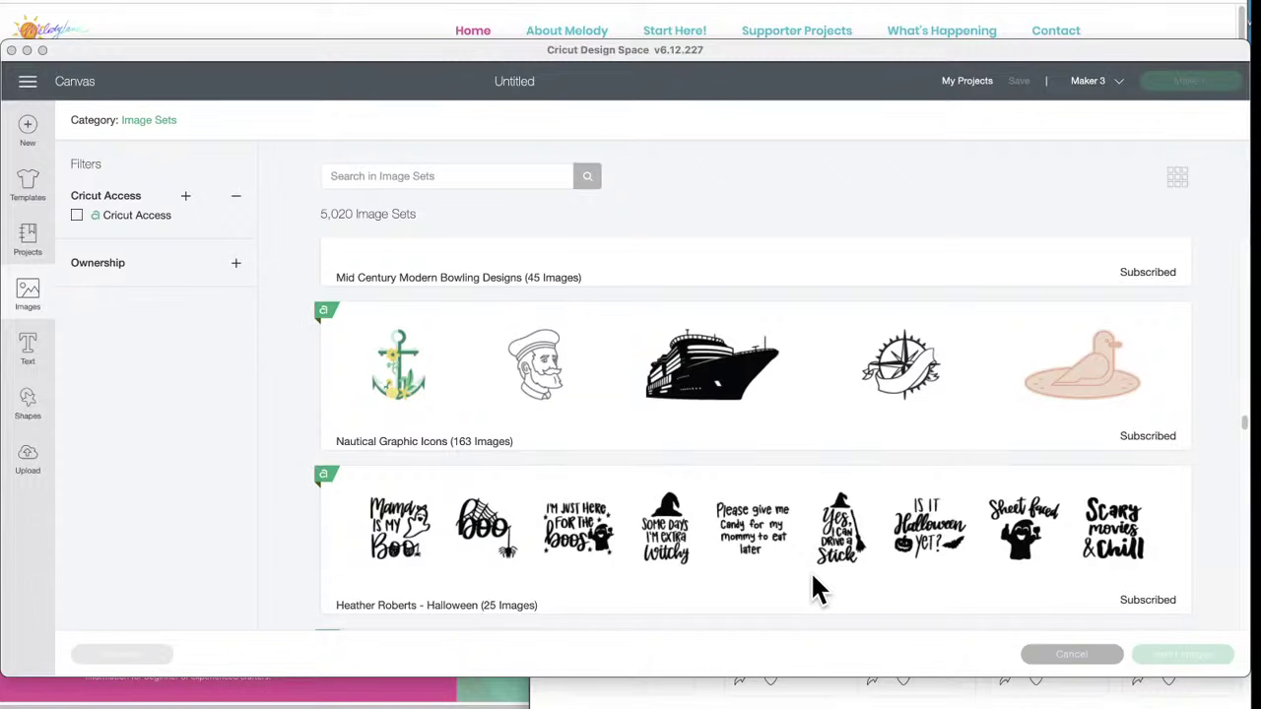
pyautogui.scroll(-3, 813, 579)
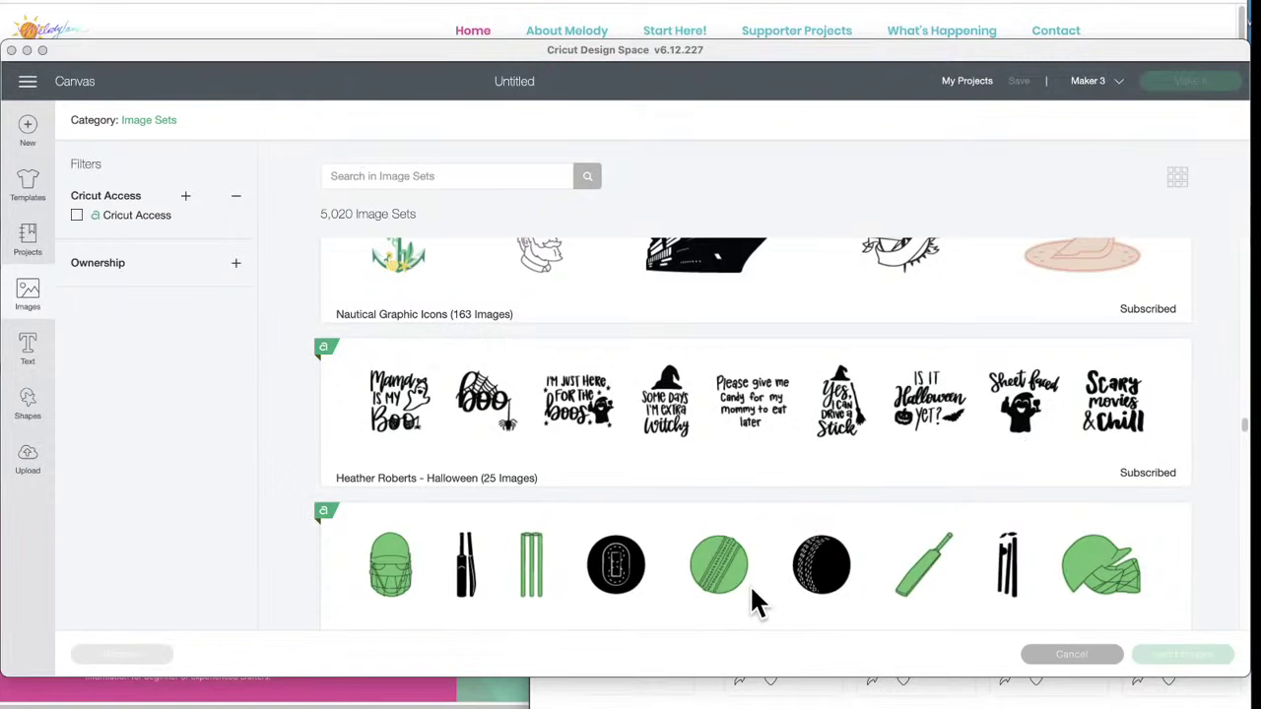
pyautogui.scroll(-3, 752, 591)
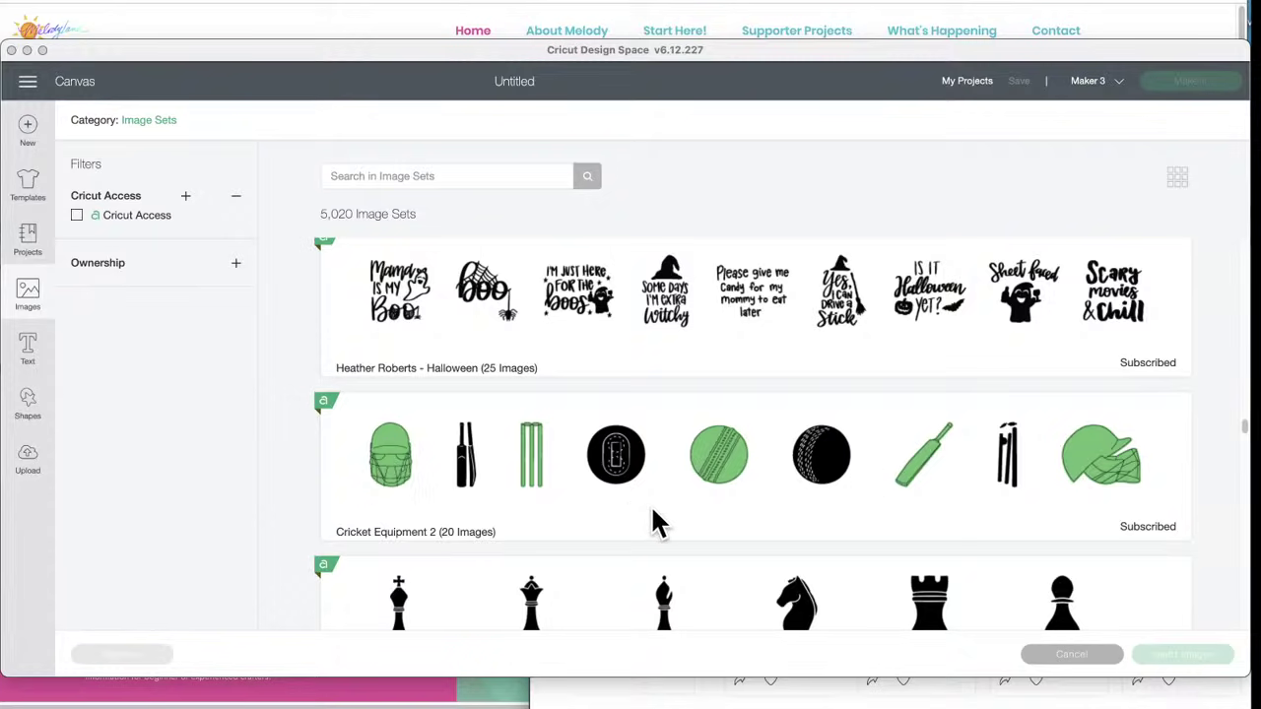
pyautogui.scroll(-3, 652, 510)
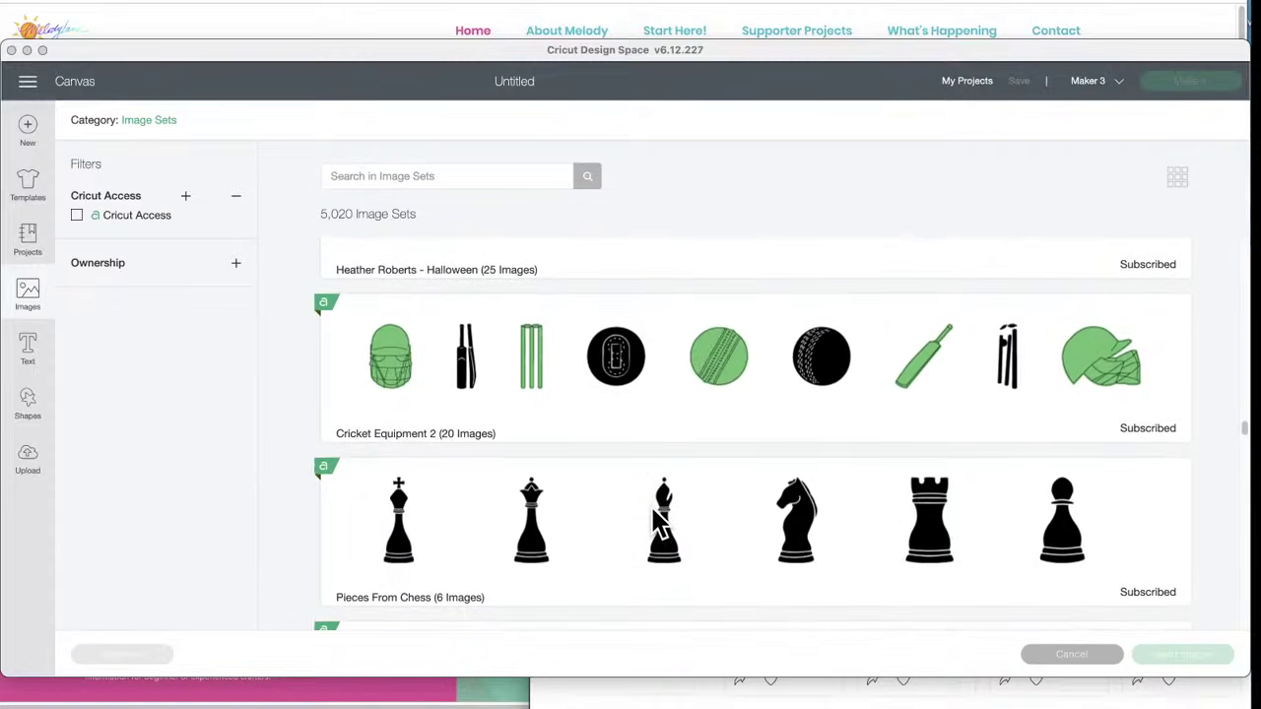
pyautogui.scroll(-3, 653, 510)
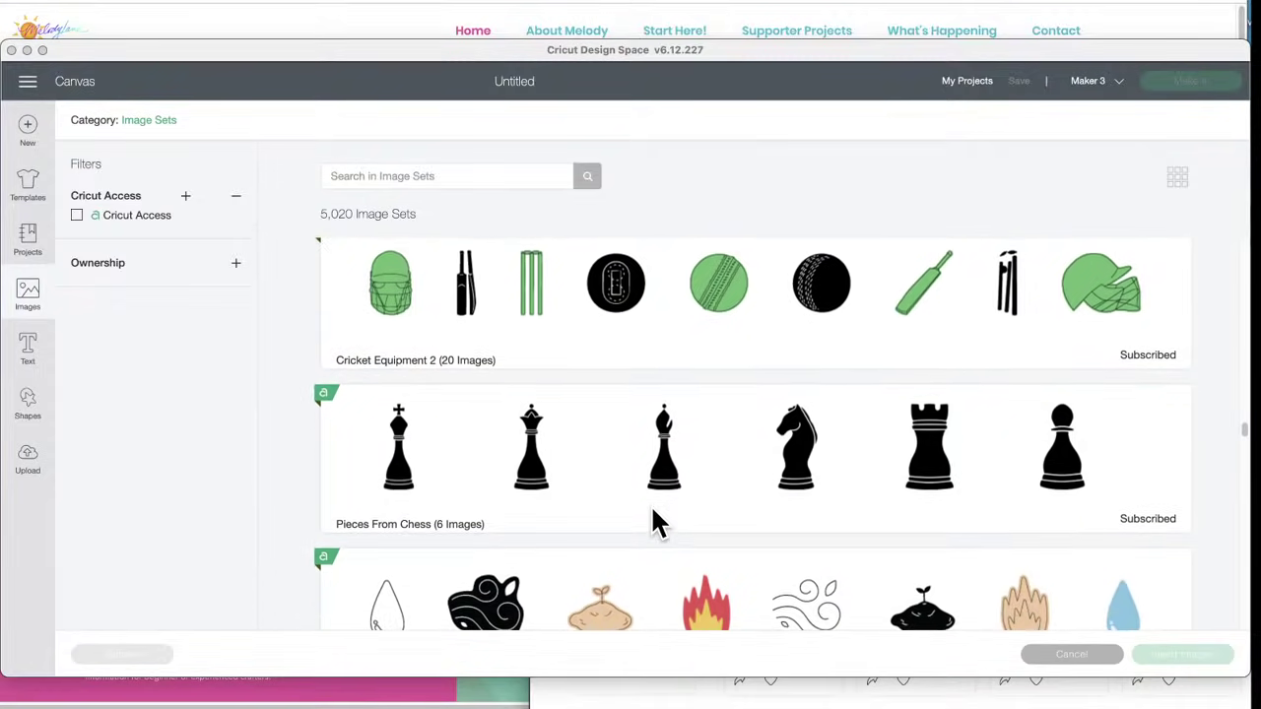
# - Review the Basic Four Element Icons, Belgium Icons and Rolling Chess Pieces image sets
pyautogui.scroll(-1, 657, 522)
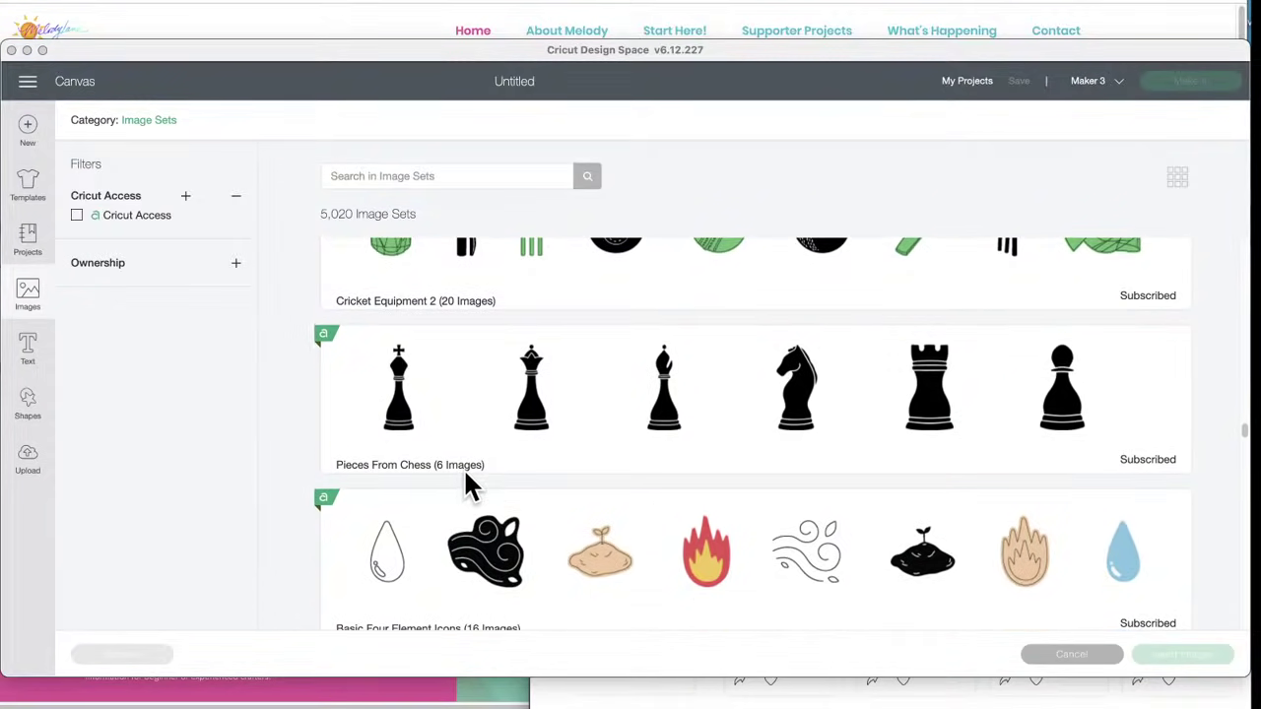
pyautogui.scroll(-2, 577, 526)
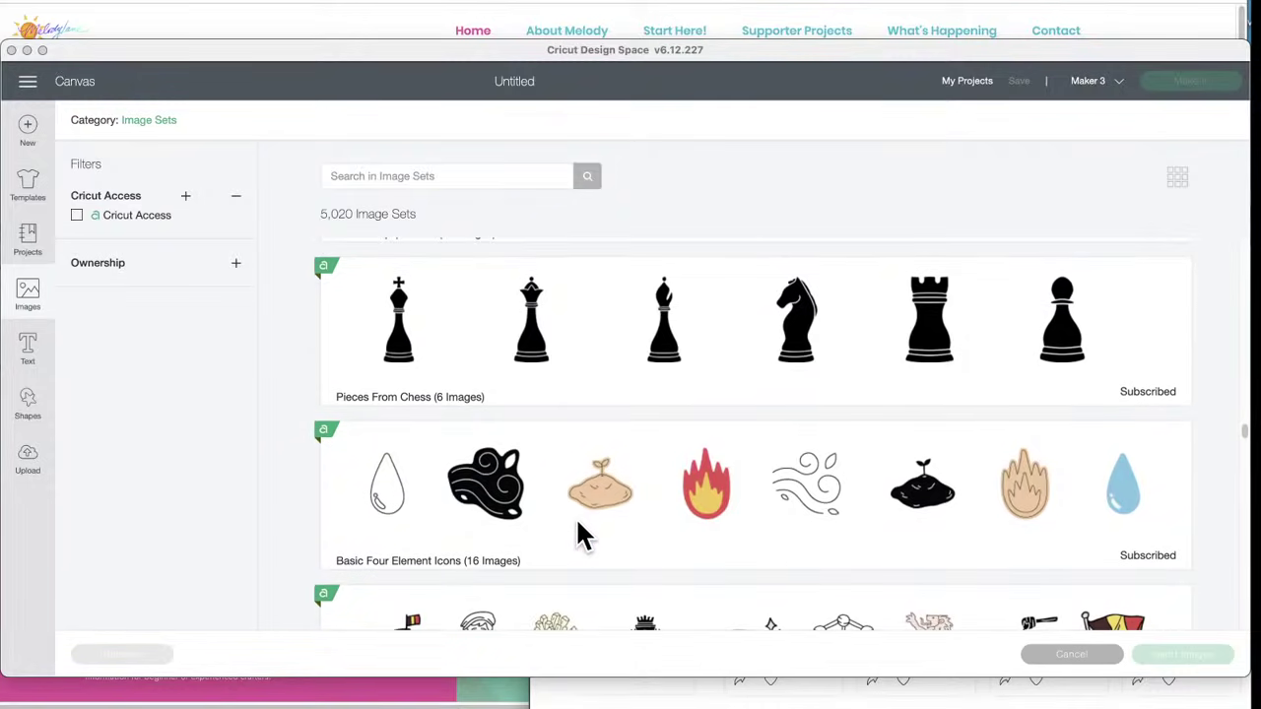
pyautogui.scroll(-4, 579, 524)
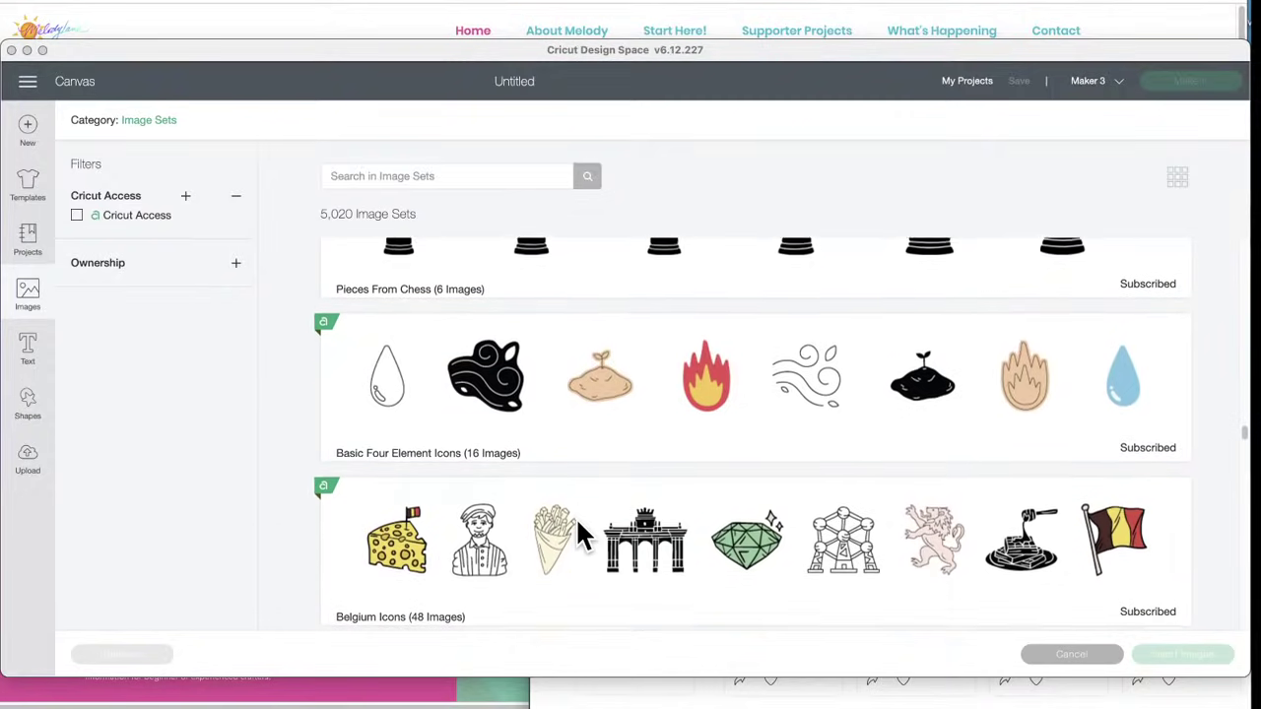
pyautogui.scroll(-3, 577, 522)
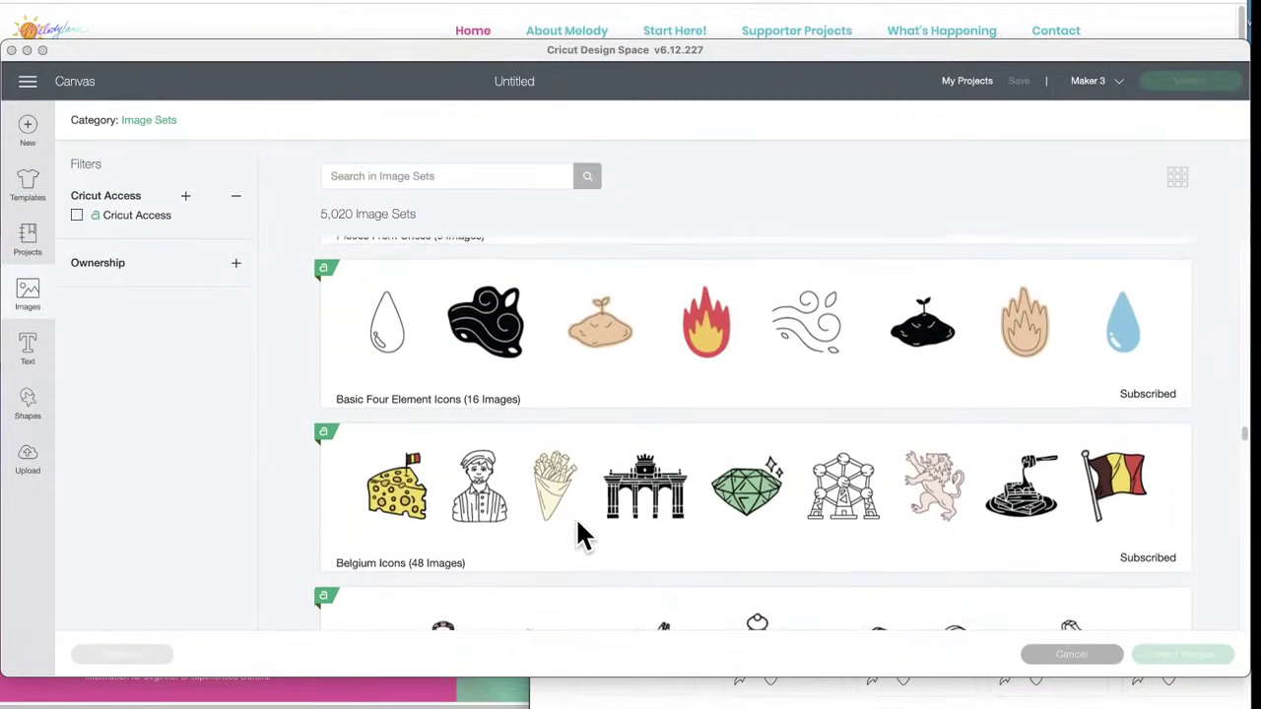
pyautogui.scroll(-2, 577, 525)
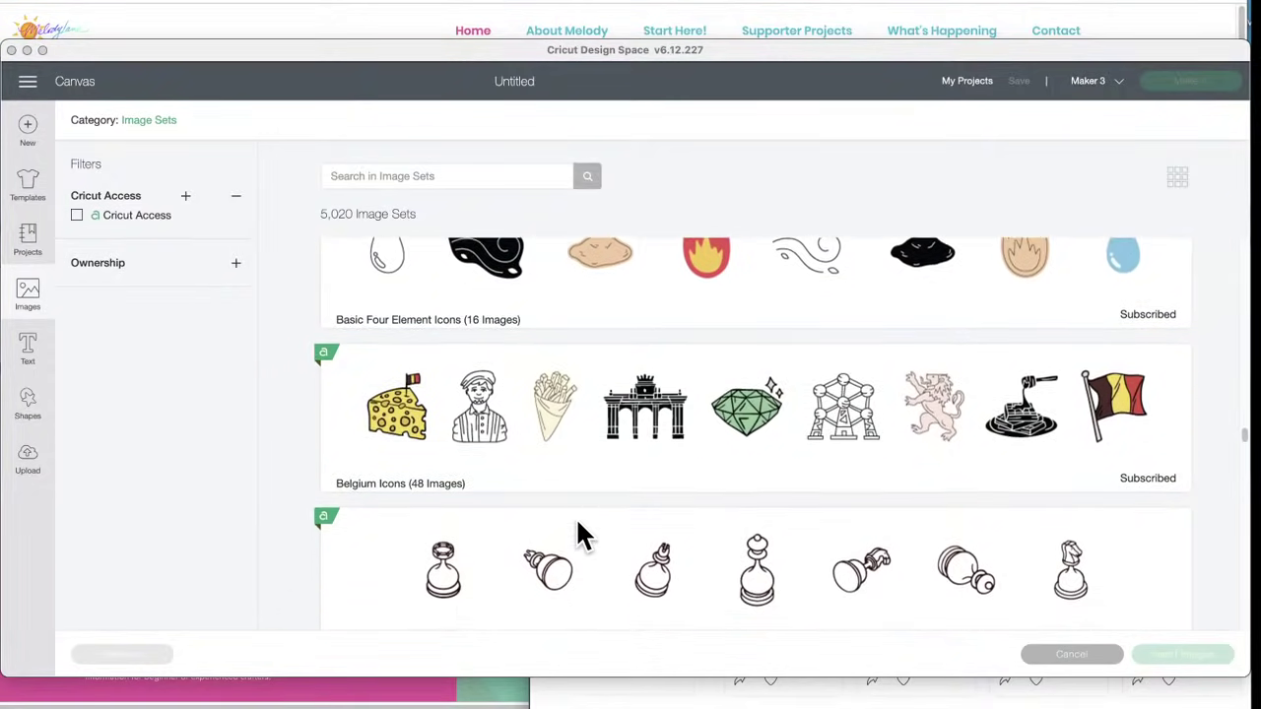
pyautogui.scroll(-4, 577, 522)
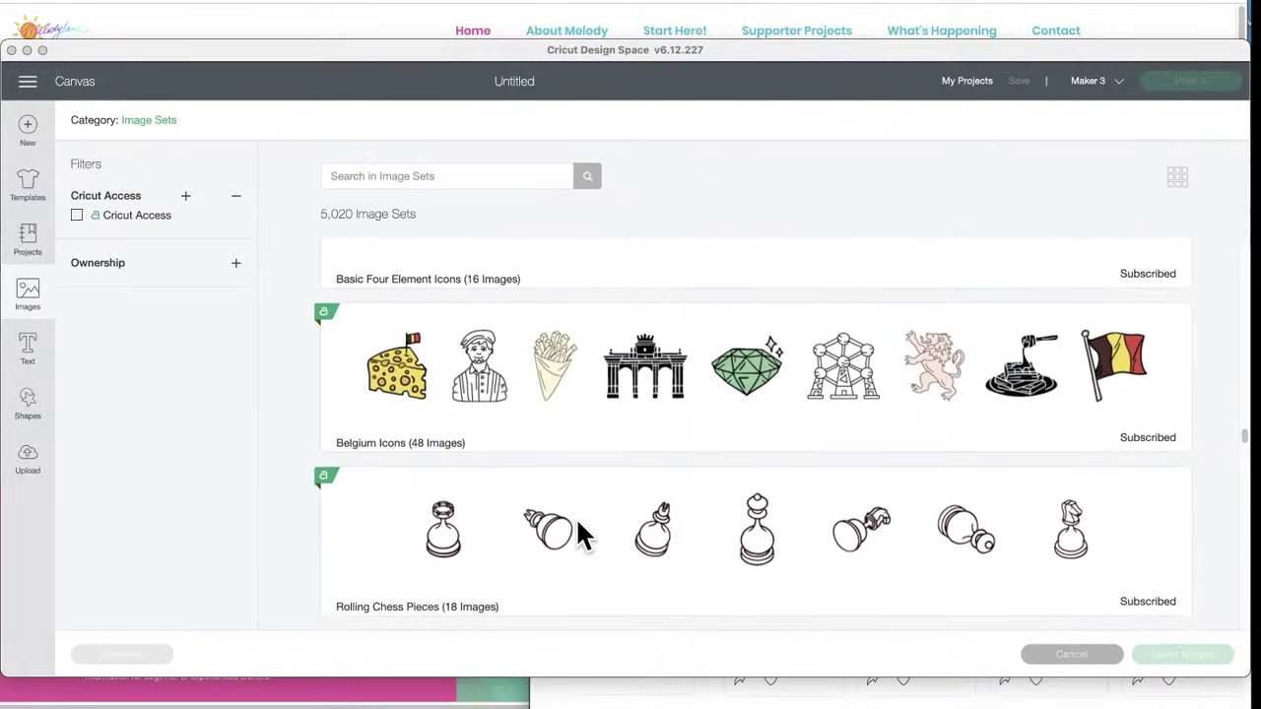
pyautogui.scroll(-1, 579, 523)
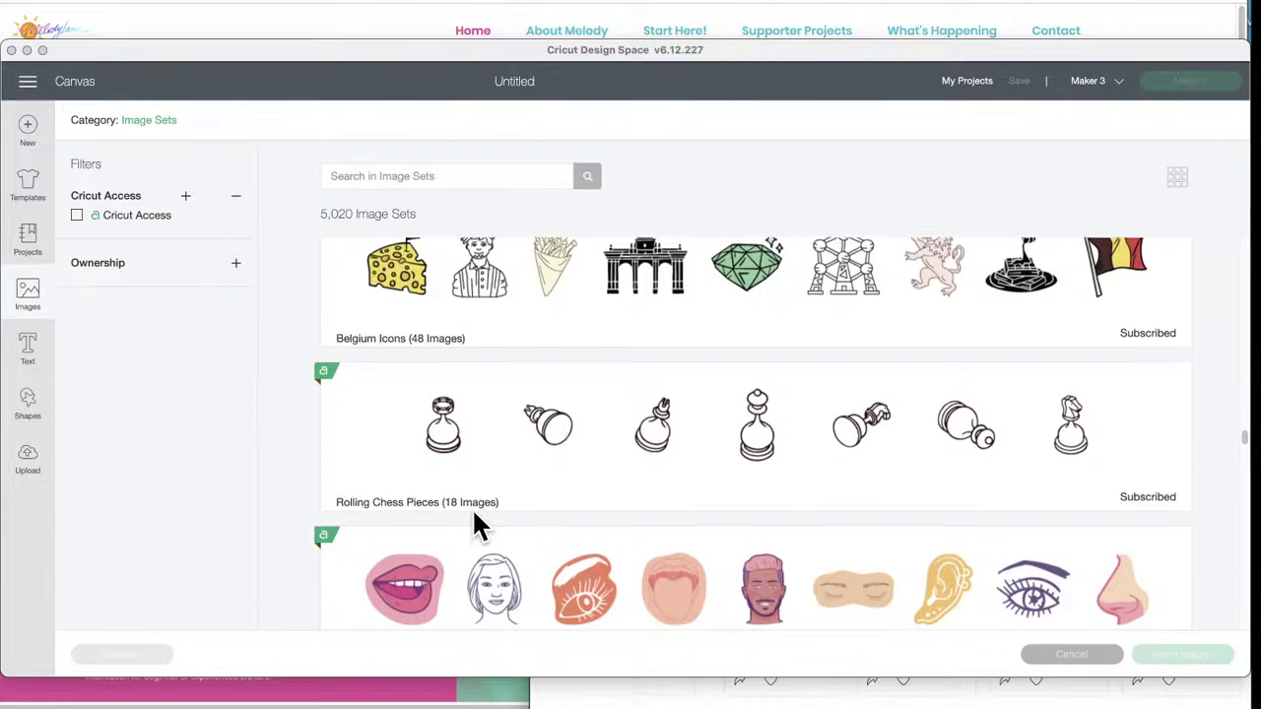
# - Review the Face Anatomy and Geometric Sweet Treats 2 image sets
pyautogui.scroll(-5, 474, 513)
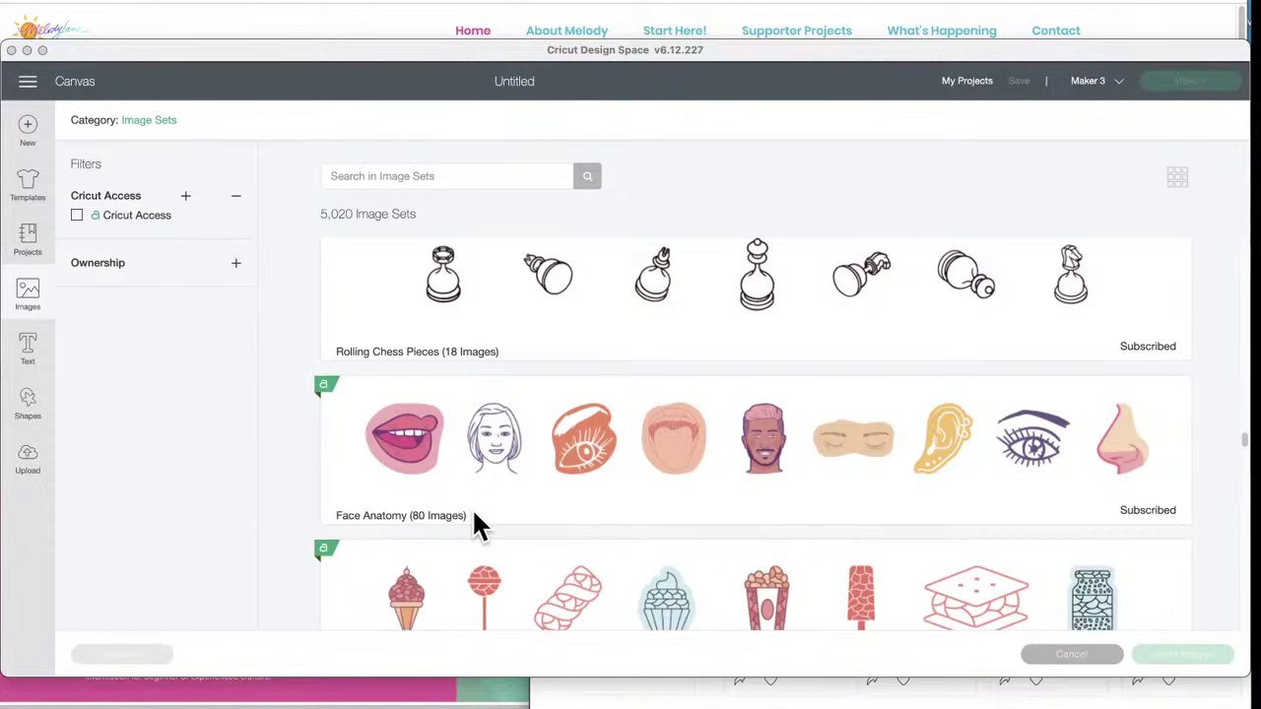
pyautogui.scroll(-3, 472, 507)
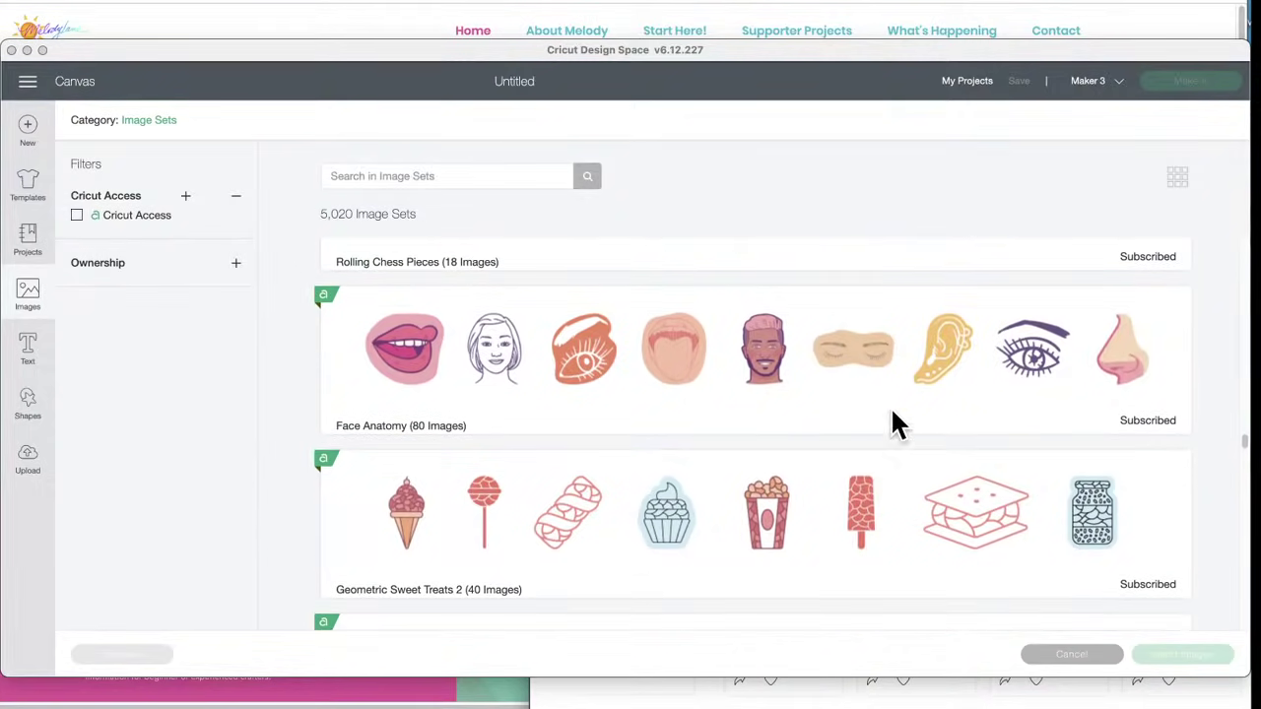
pyautogui.scroll(1, 955, 359)
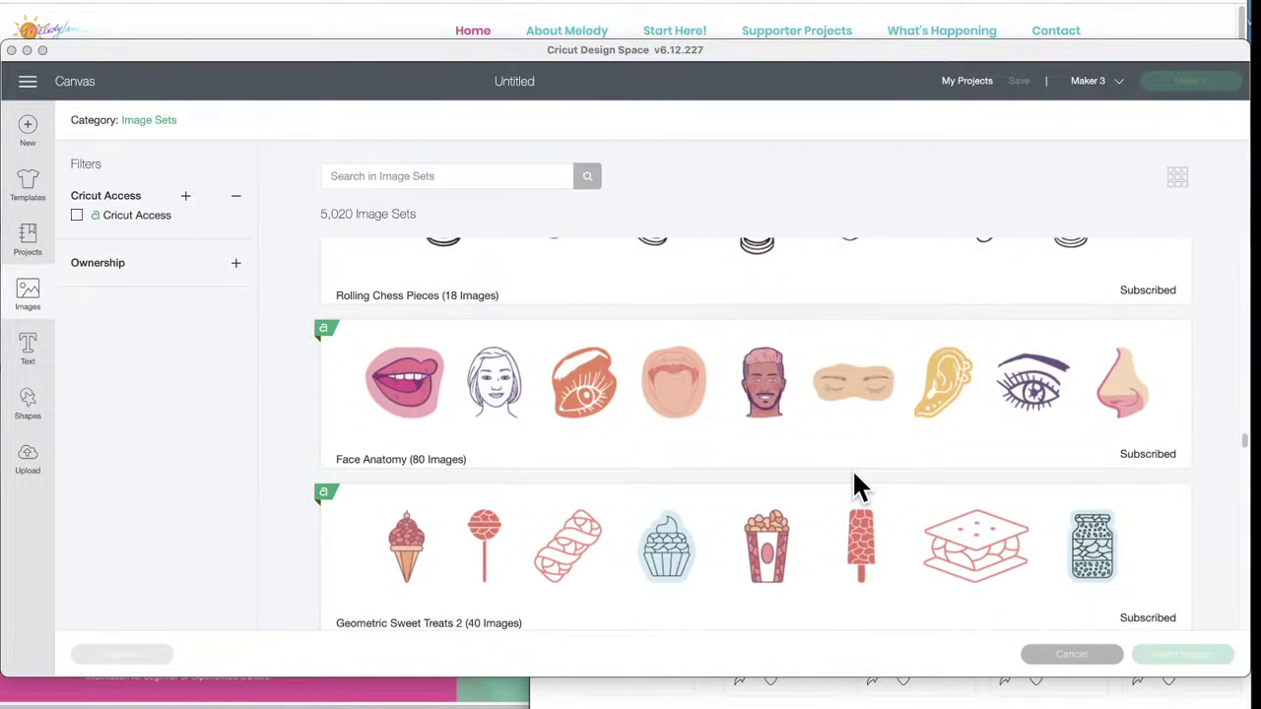
pyautogui.scroll(-6, 854, 474)
pyautogui.scroll(6, 854, 474)
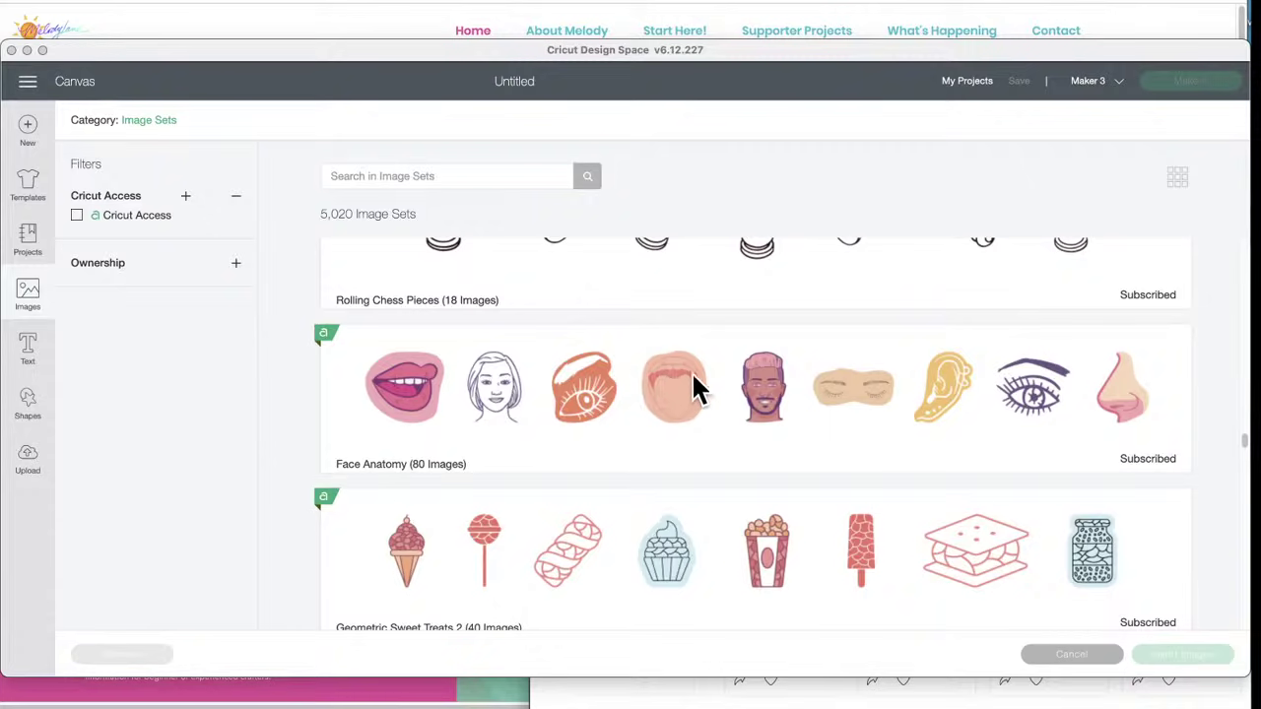
pyautogui.scroll(-4, 709, 480)
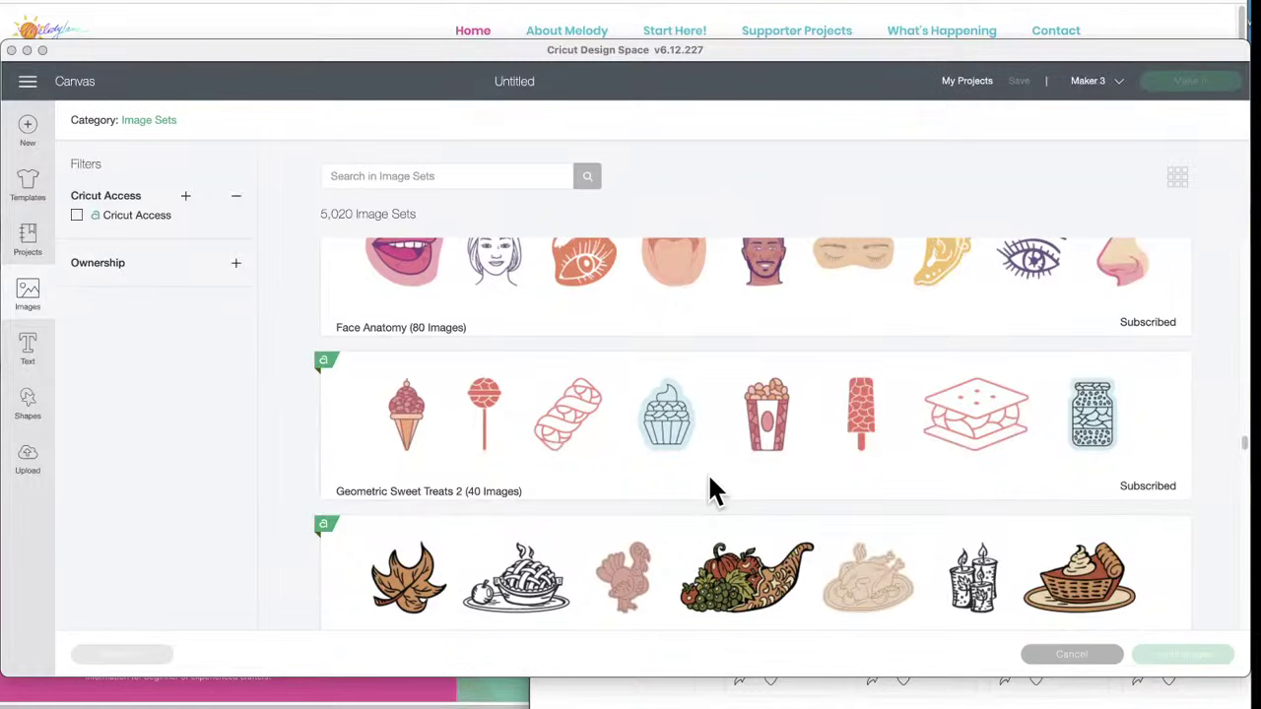
# - Review the Thanksgiving Images, Vintage Drink Labels and Beard Man Silhouettes image sets
pyautogui.scroll(-3, 713, 491)
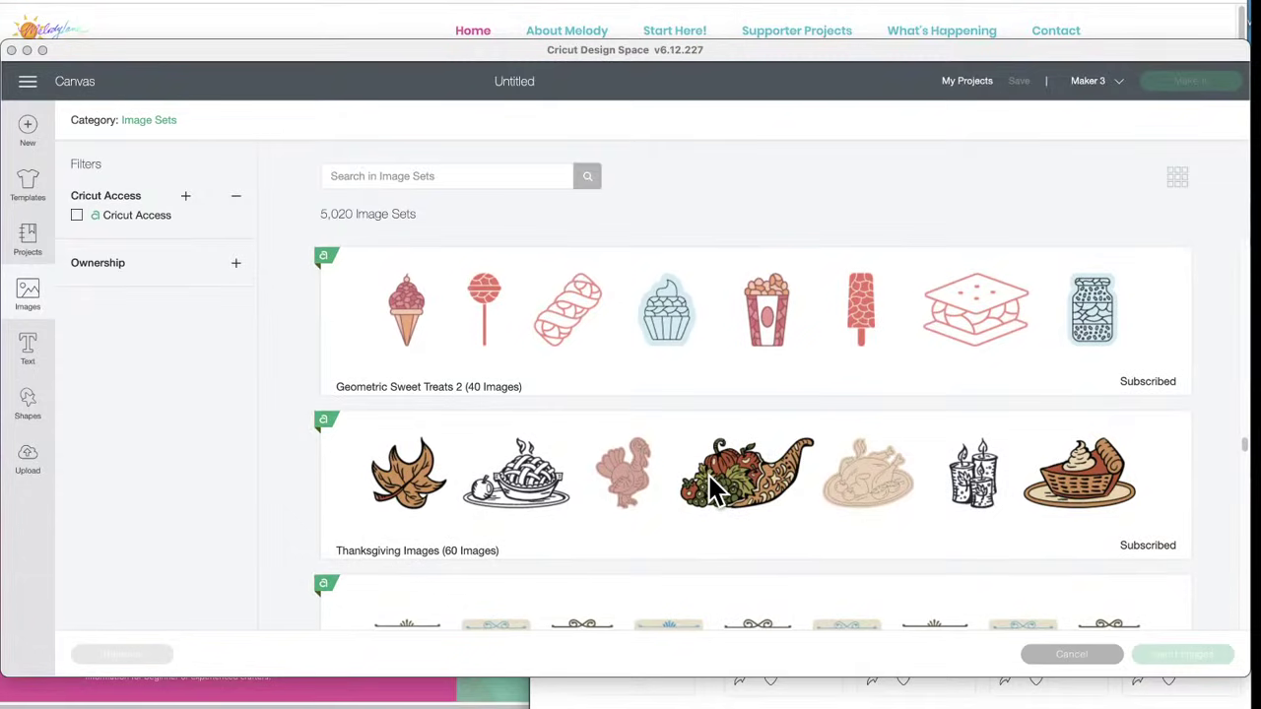
pyautogui.scroll(-2, 712, 488)
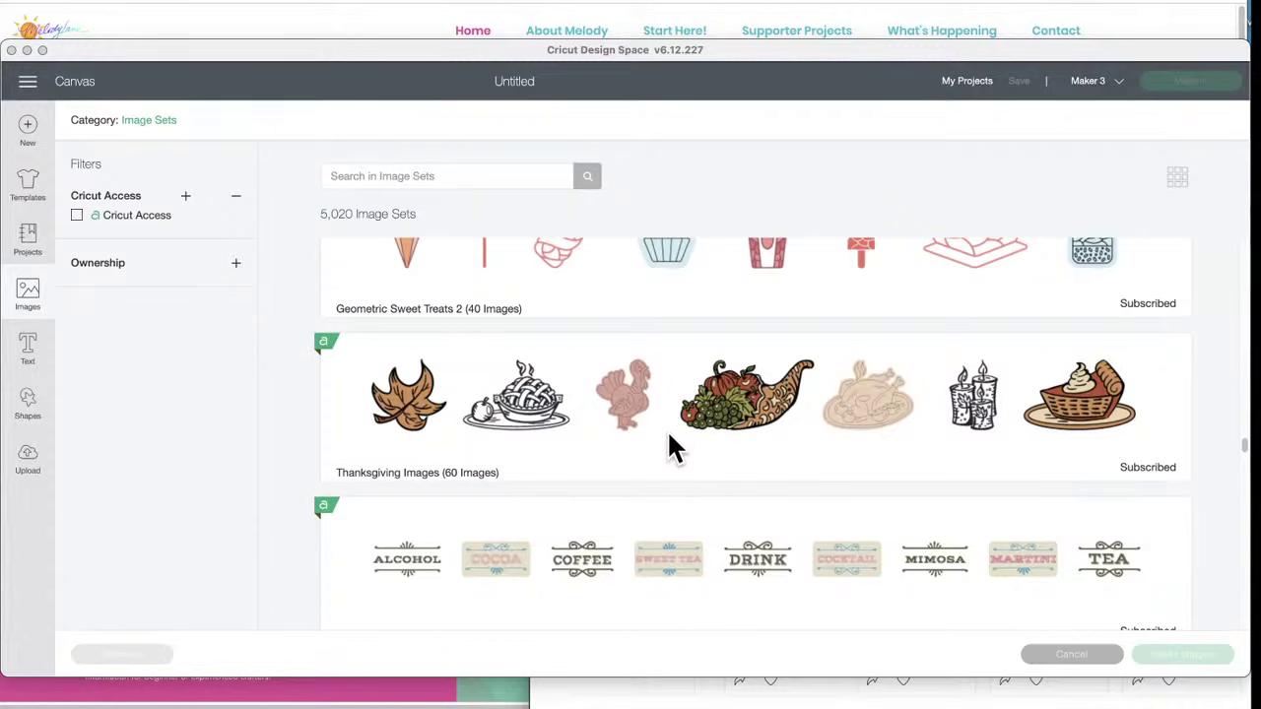
pyautogui.scroll(-2, 628, 437)
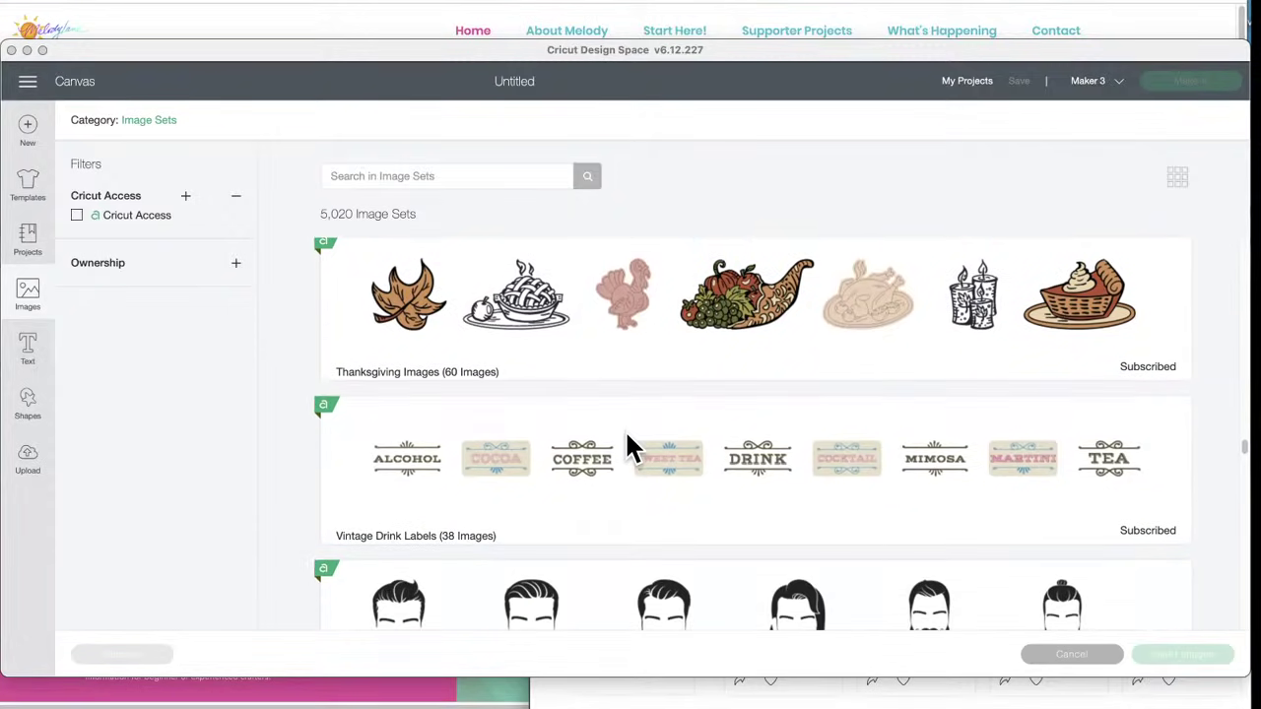
pyautogui.scroll(-2, 627, 436)
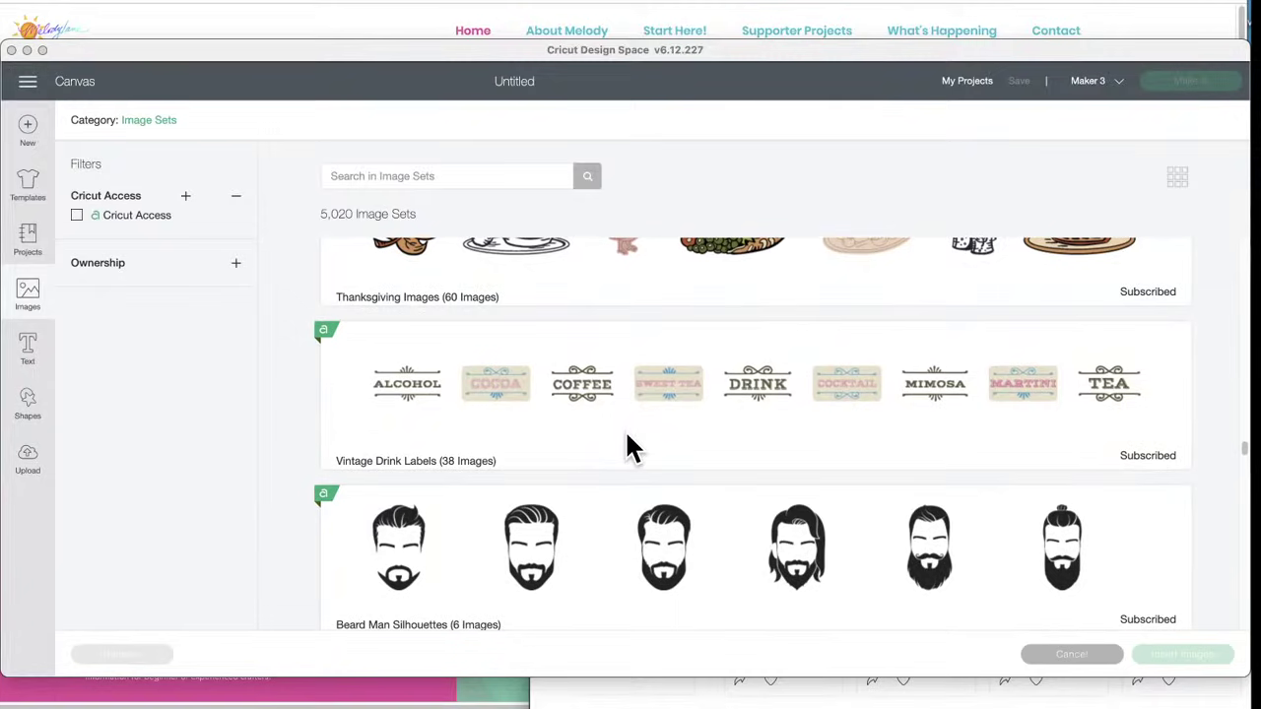
pyautogui.scroll(-3, 627, 436)
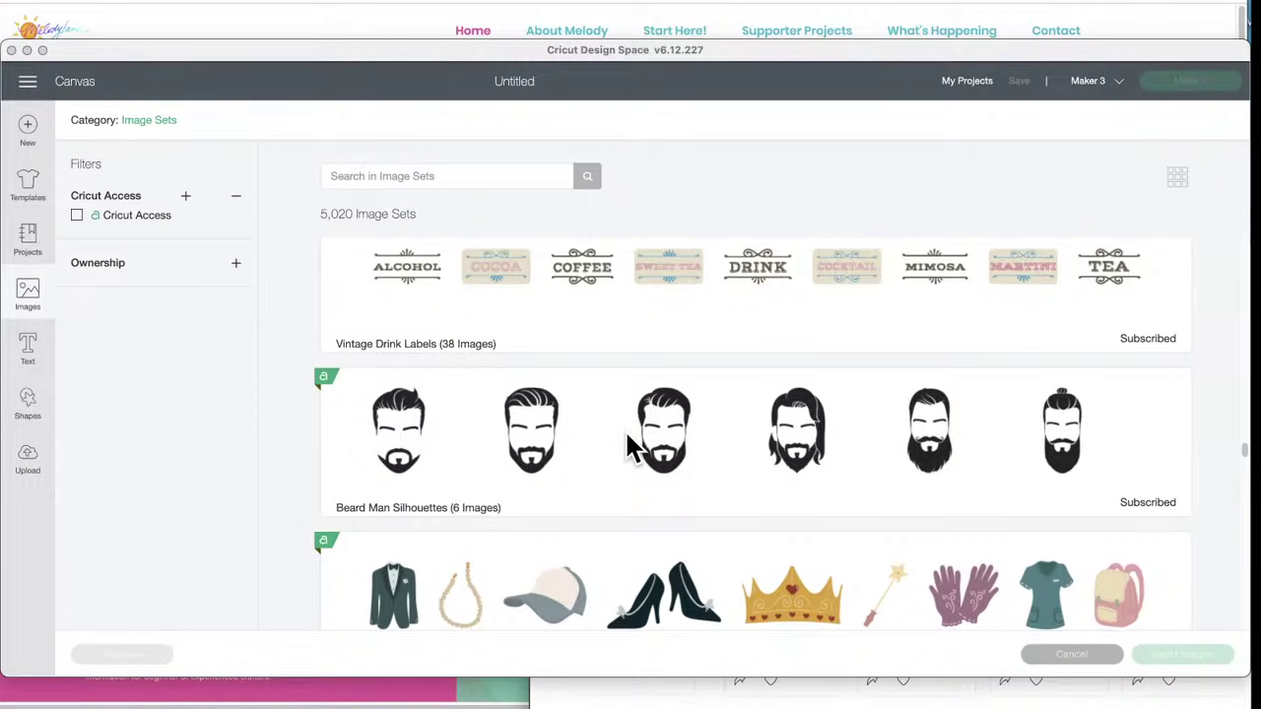
pyautogui.scroll(-1, 631, 448)
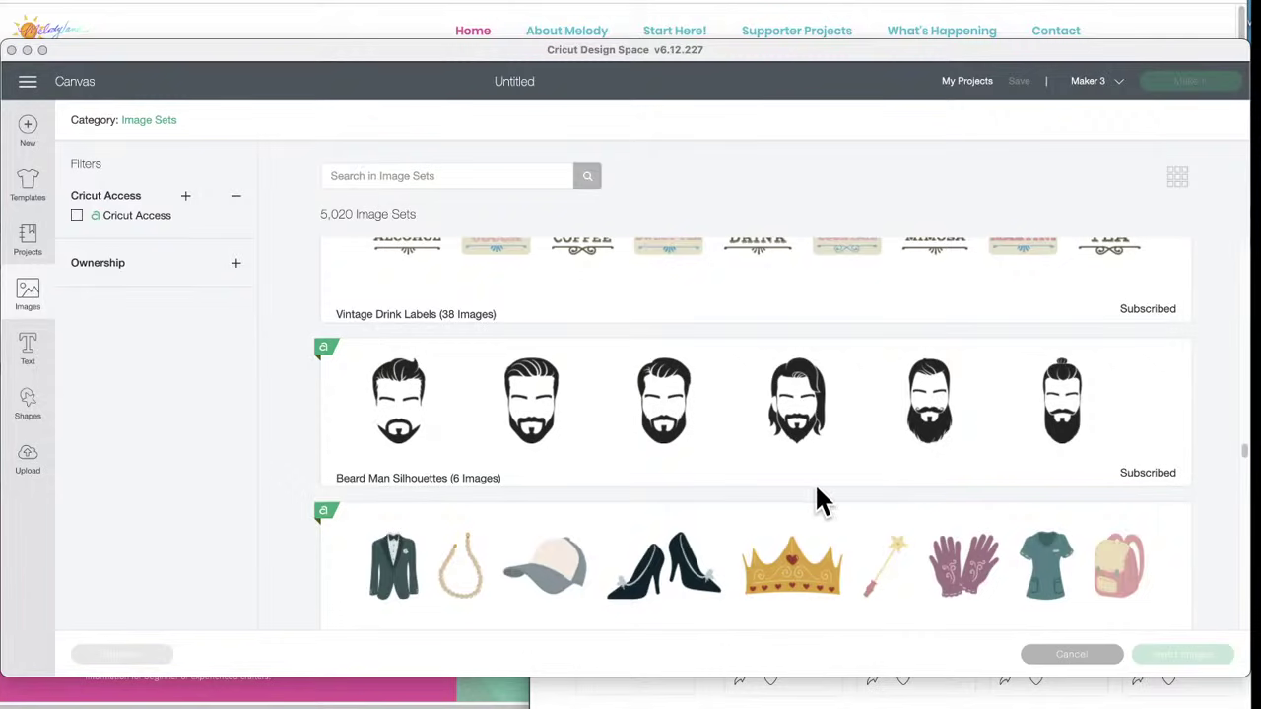
# - Review the Favorite Clothes, Transportation Graphic Icon Silhouettes and Money in Hand Doodles image sets
pyautogui.scroll(-3, 791, 498)
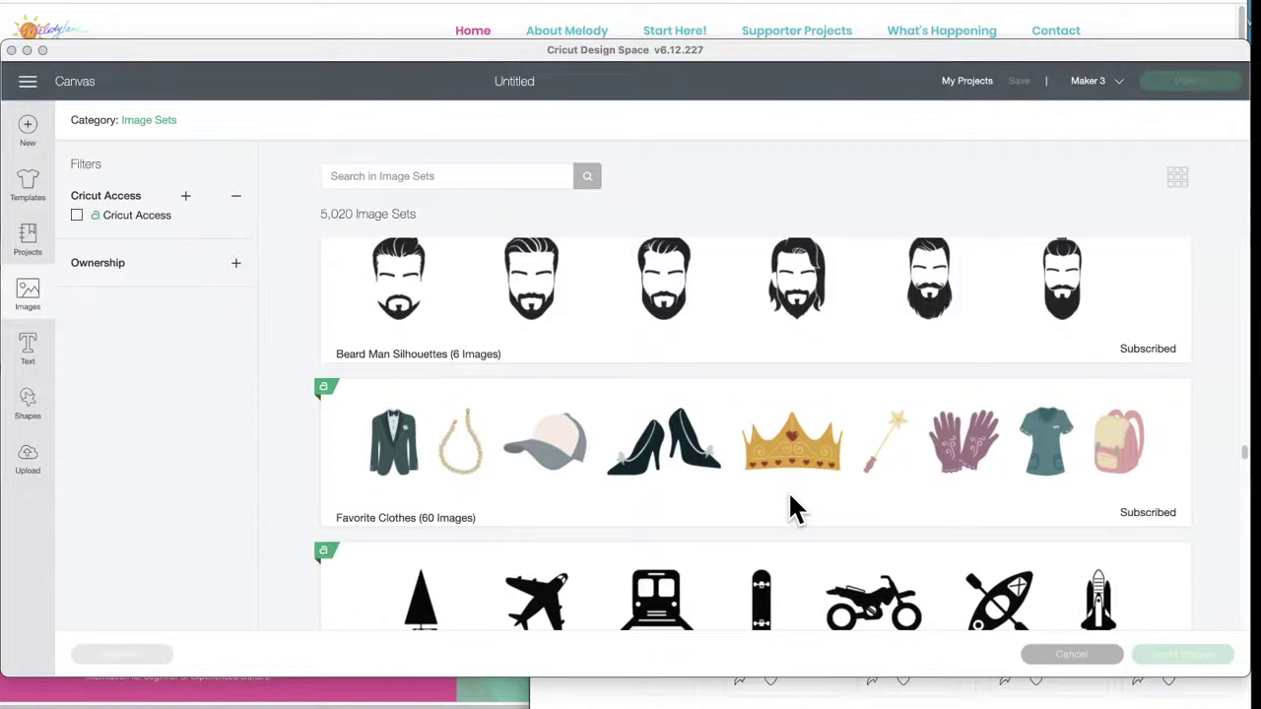
pyautogui.scroll(-4, 792, 497)
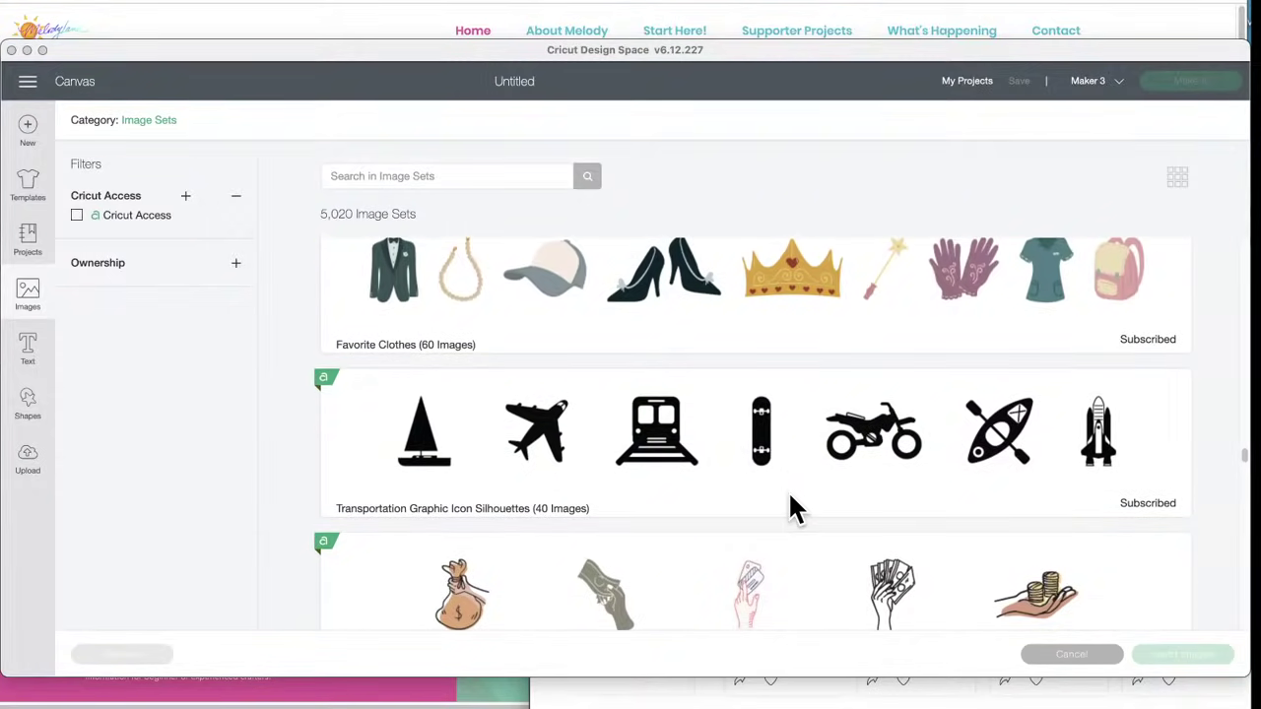
pyautogui.scroll(-2, 796, 507)
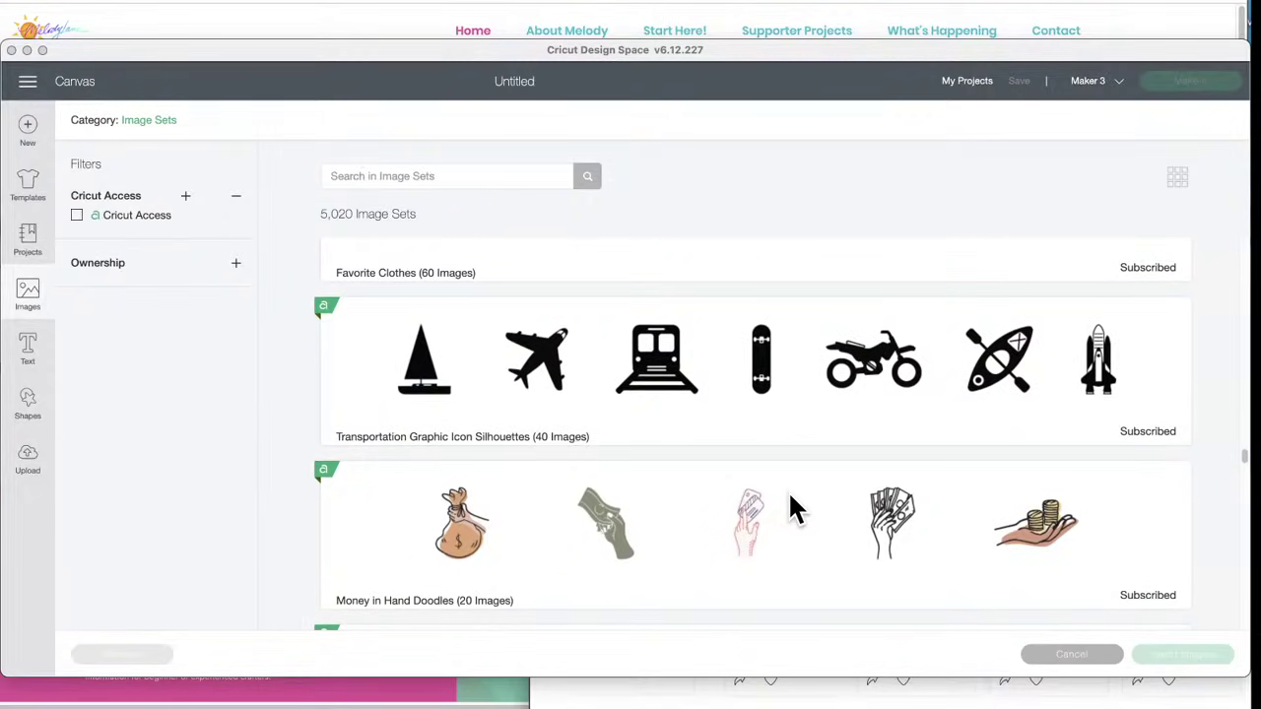
pyautogui.scroll(-2, 796, 509)
pyautogui.scroll(-1, 796, 509)
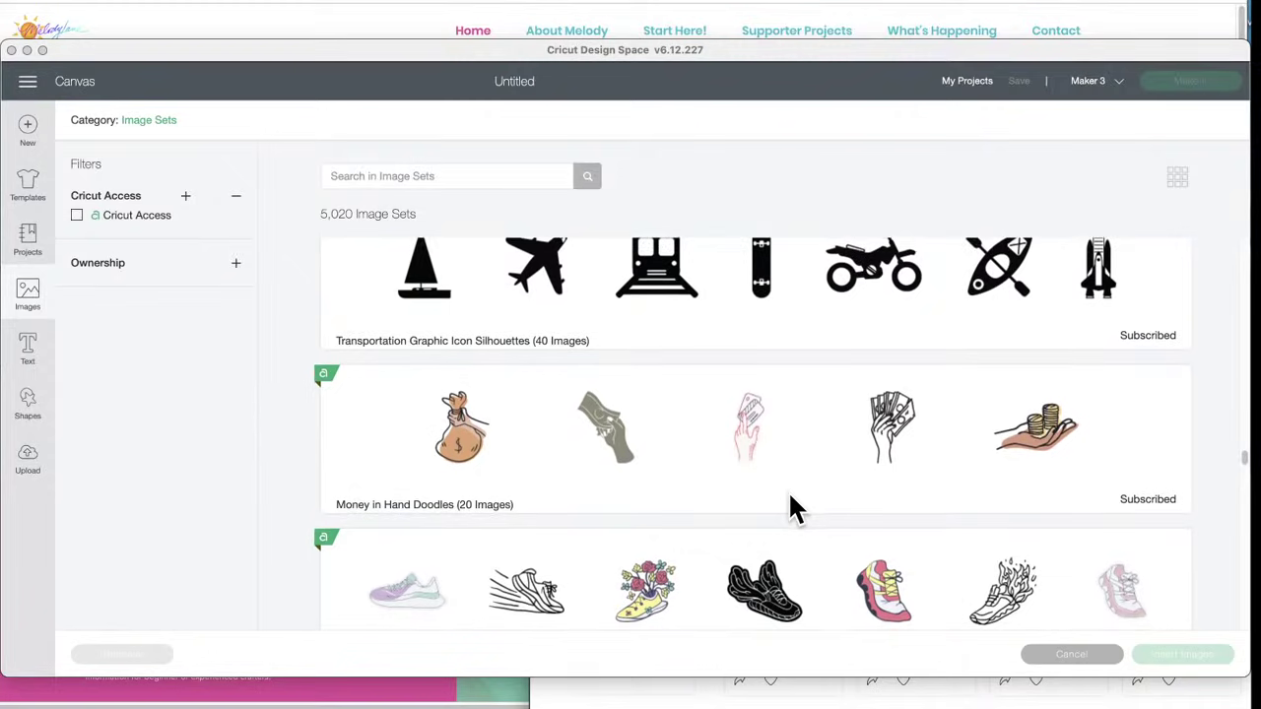
pyautogui.scroll(-1, 796, 509)
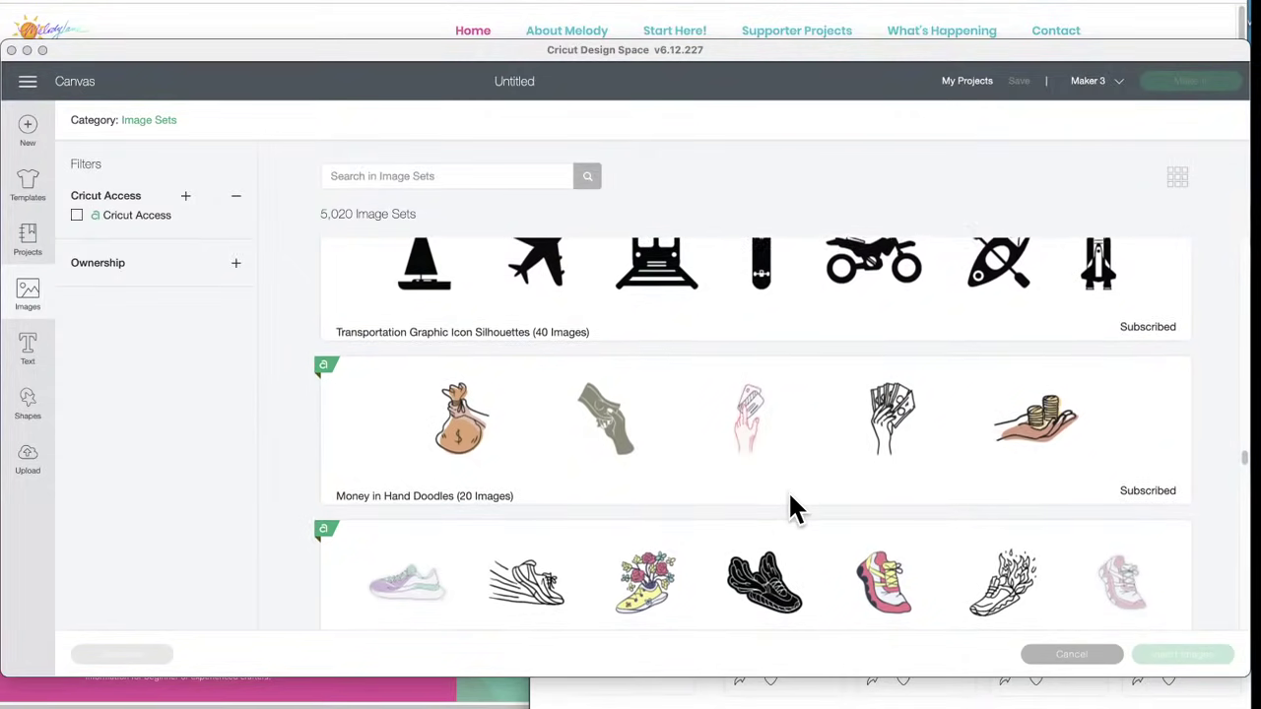
# - Review the Marathon Running Shoe Doodles, Artic Illustrations, Business Co-Worker Silhouettes and Classic Chess Pieces image sets
pyautogui.scroll(-3, 795, 509)
pyautogui.scroll(-3, 788, 492)
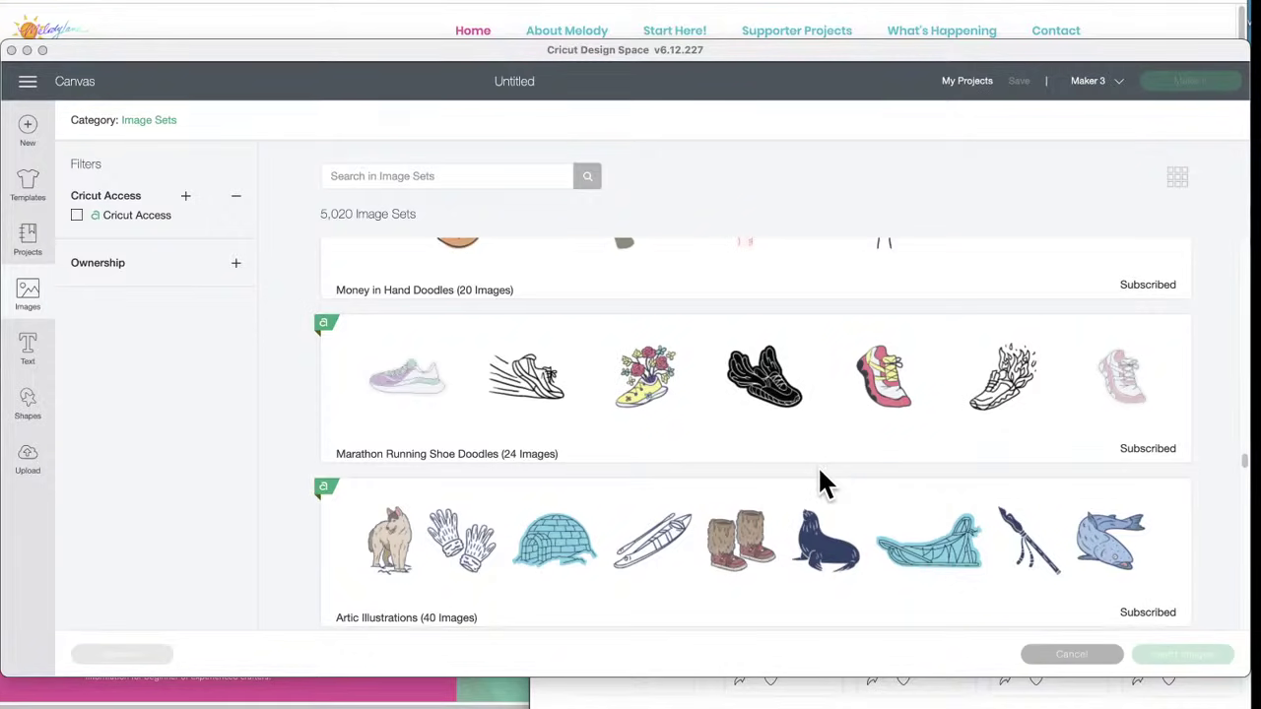
pyautogui.scroll(-3, 820, 472)
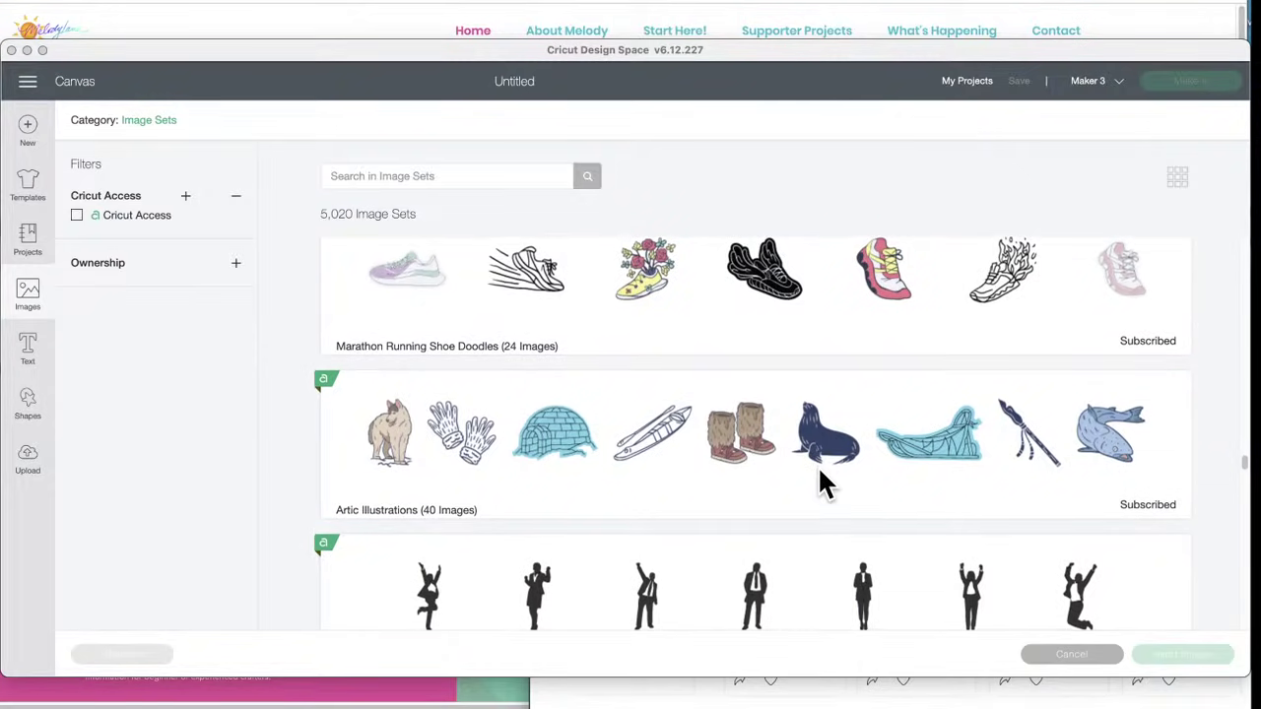
pyautogui.scroll(-1, 820, 469)
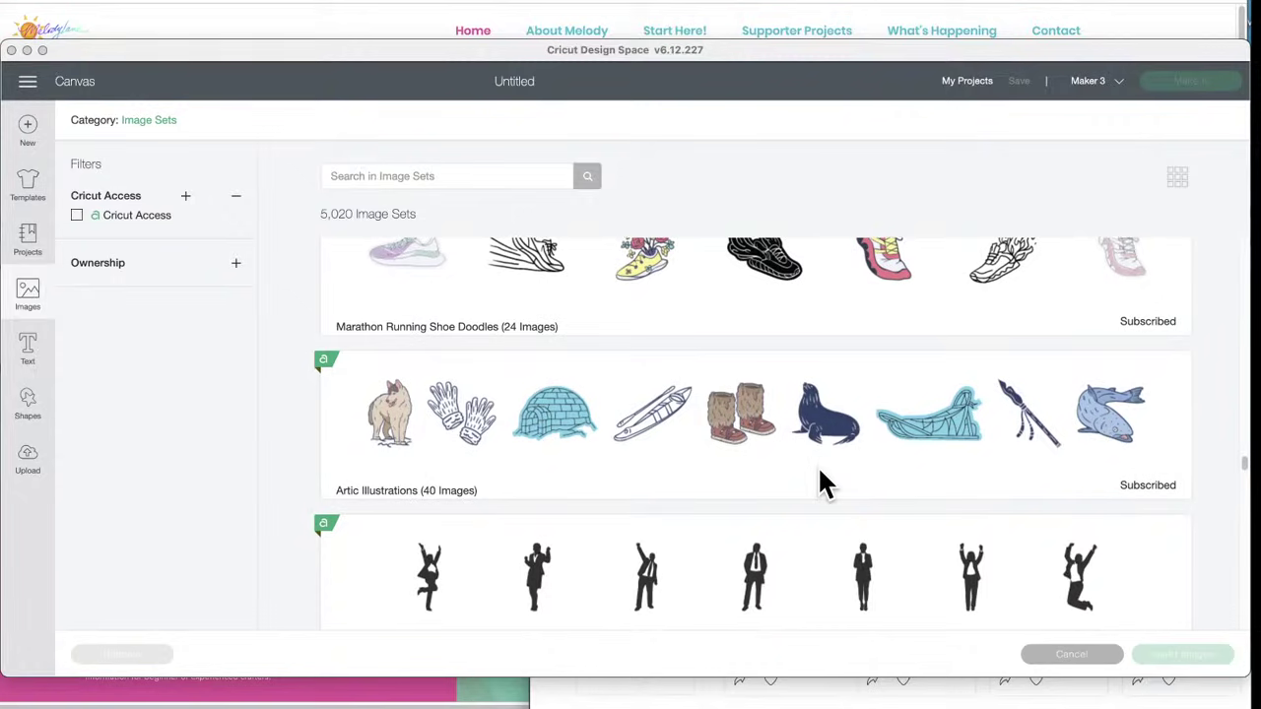
pyautogui.scroll(-1, 820, 471)
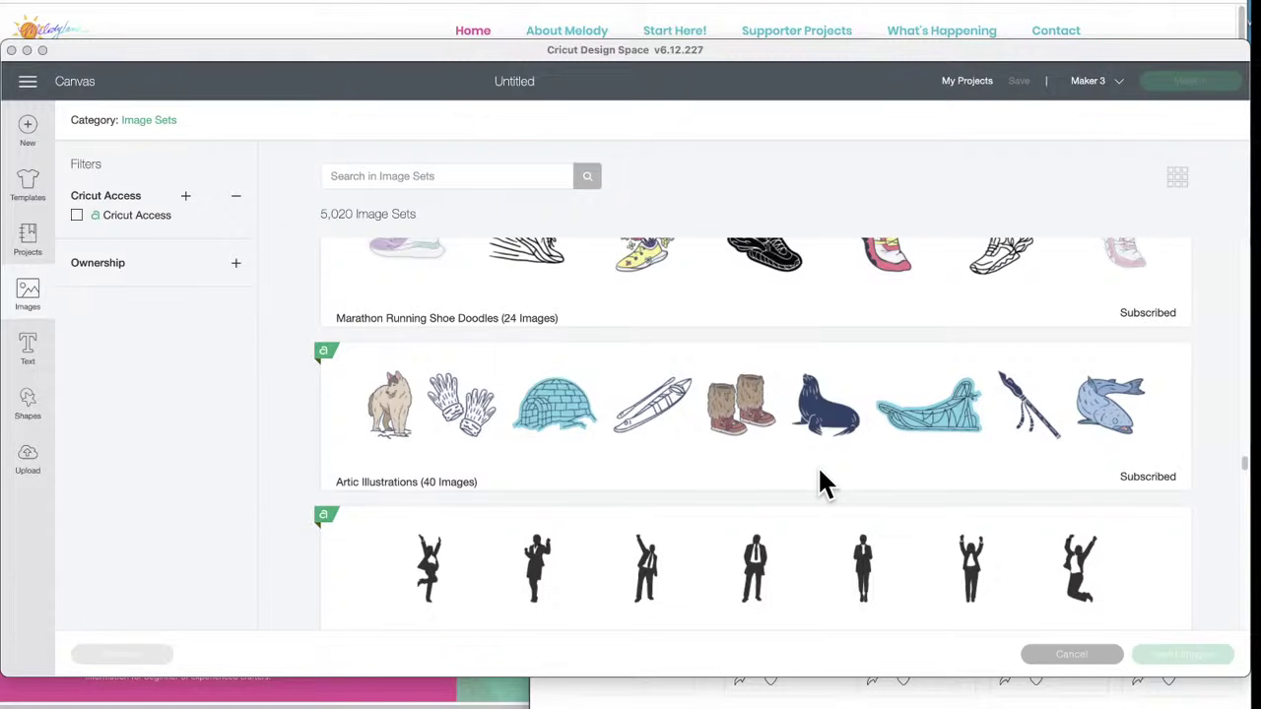
pyautogui.scroll(-5, 818, 470)
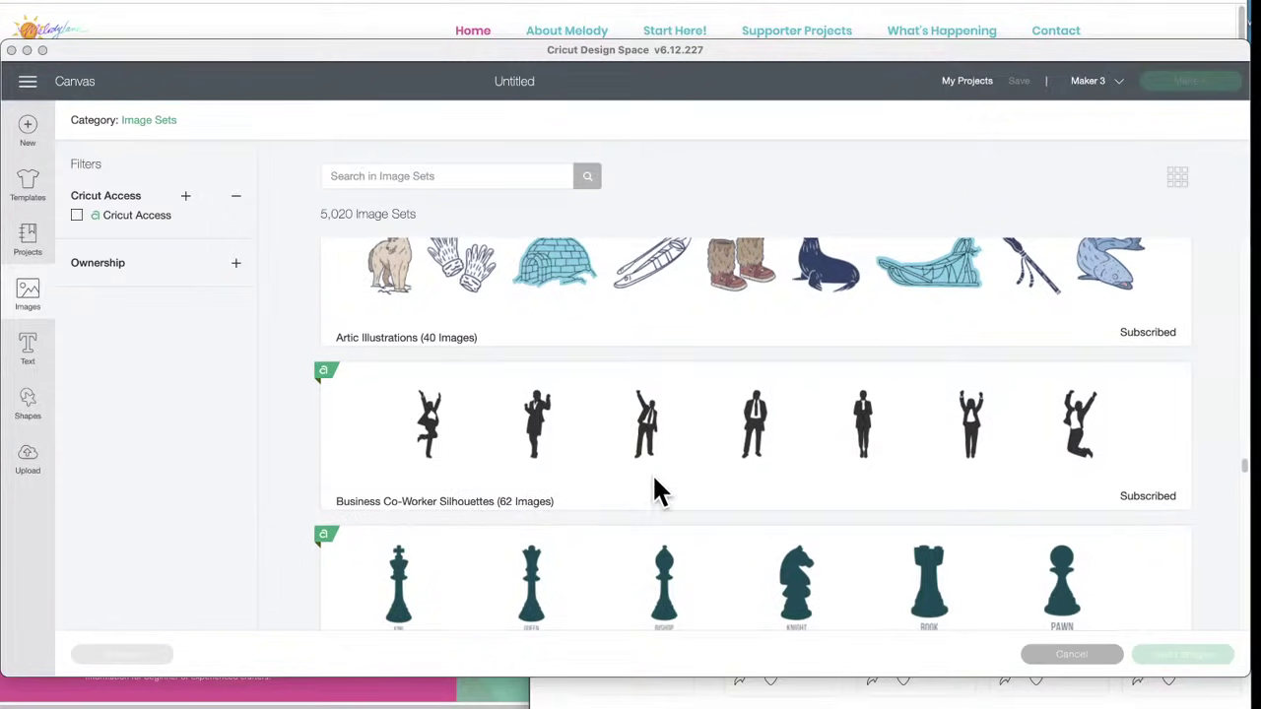
pyautogui.scroll(-3, 795, 476)
pyautogui.scroll(-2, 796, 484)
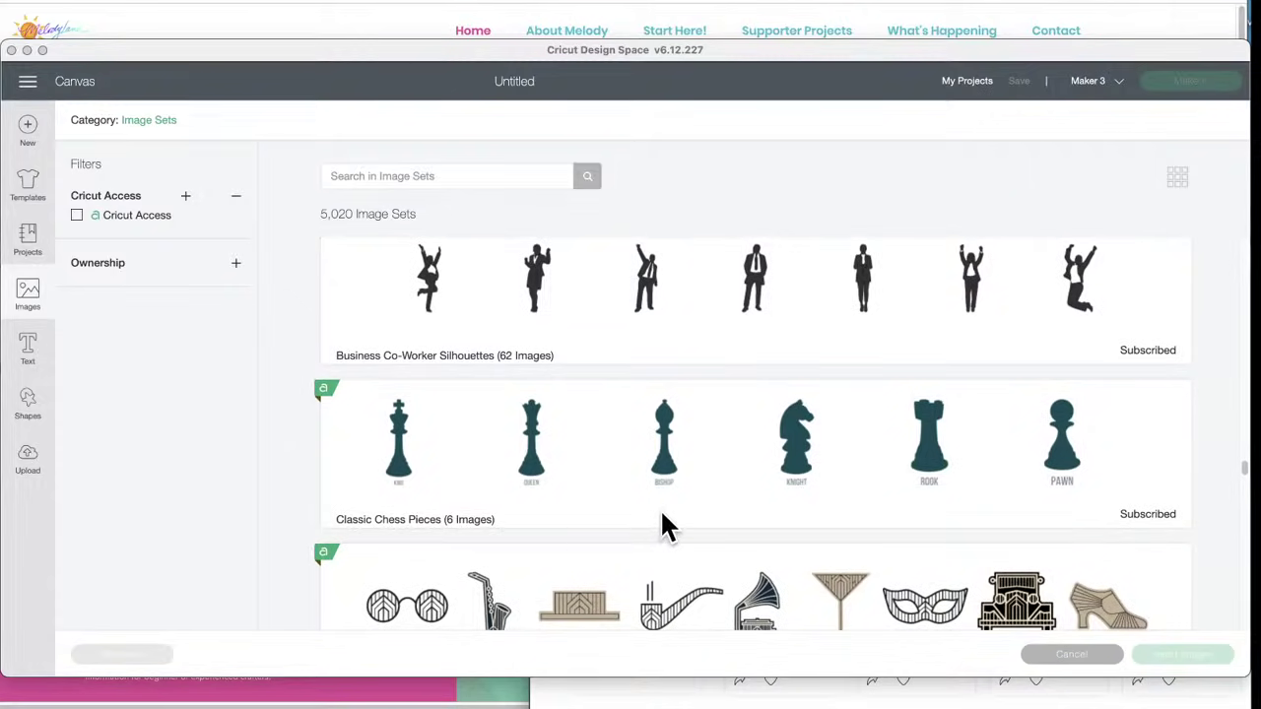
# - Review the 1920's Art Deco Icons, 1980's Vibes, Young and Sweet Animals 2 and Geometric Food Meals image sets
pyautogui.scroll(-5, 661, 515)
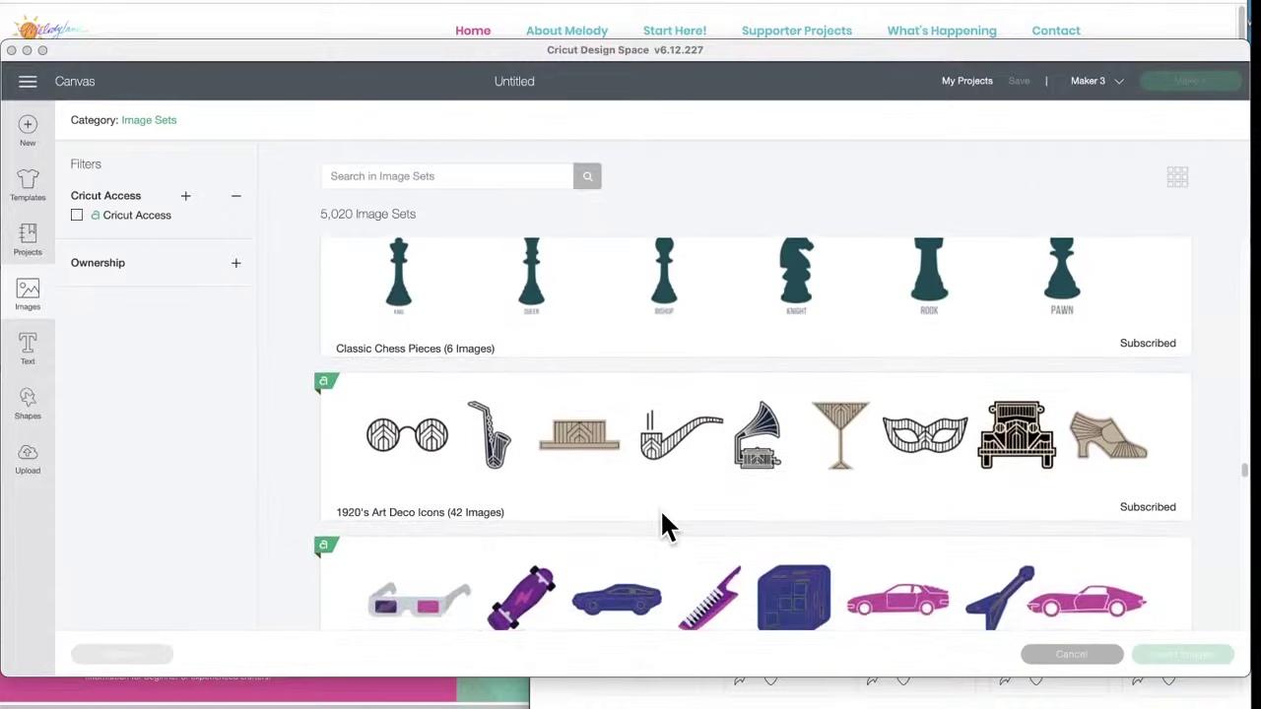
pyautogui.scroll(-1, 662, 515)
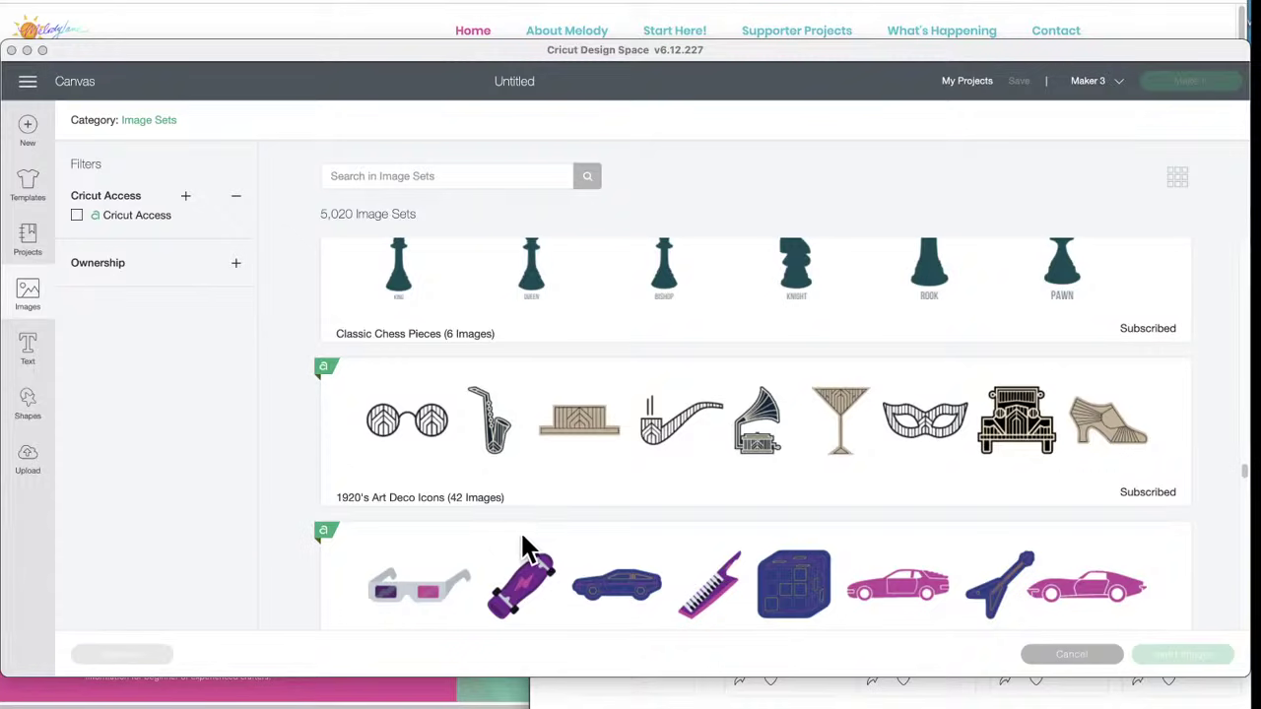
pyautogui.scroll(-2, 525, 554)
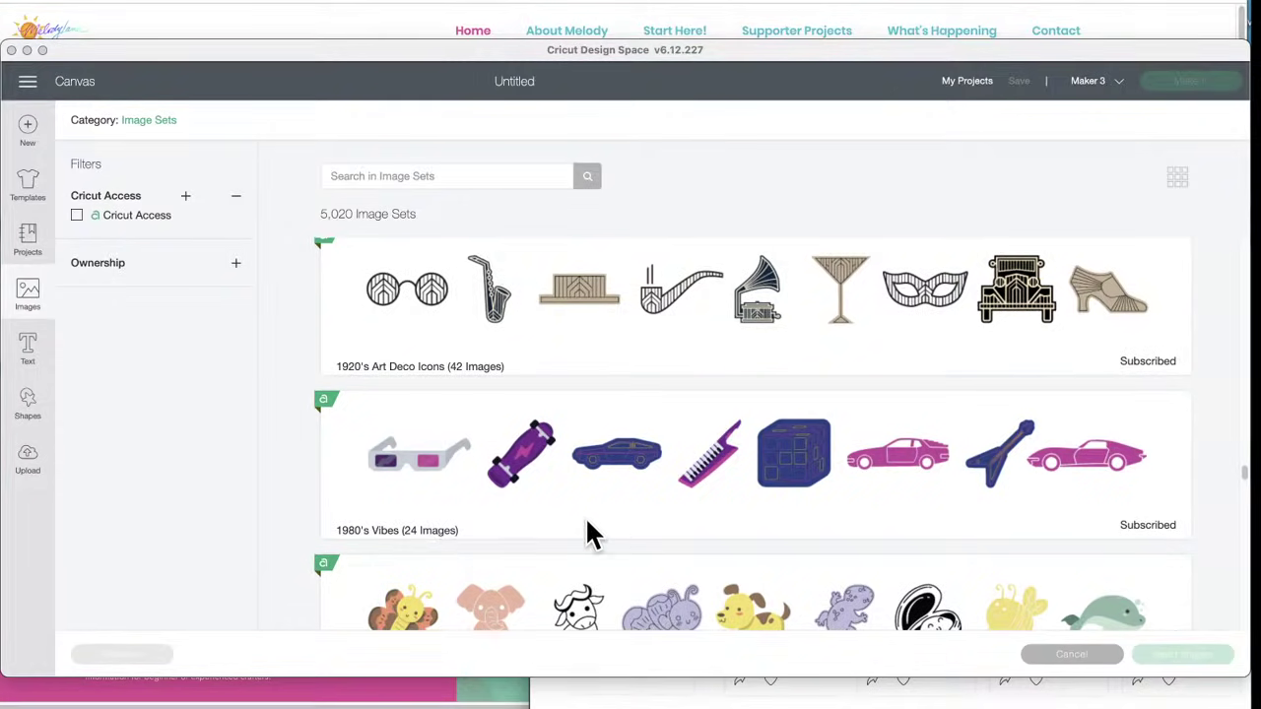
pyautogui.scroll(-1, 642, 513)
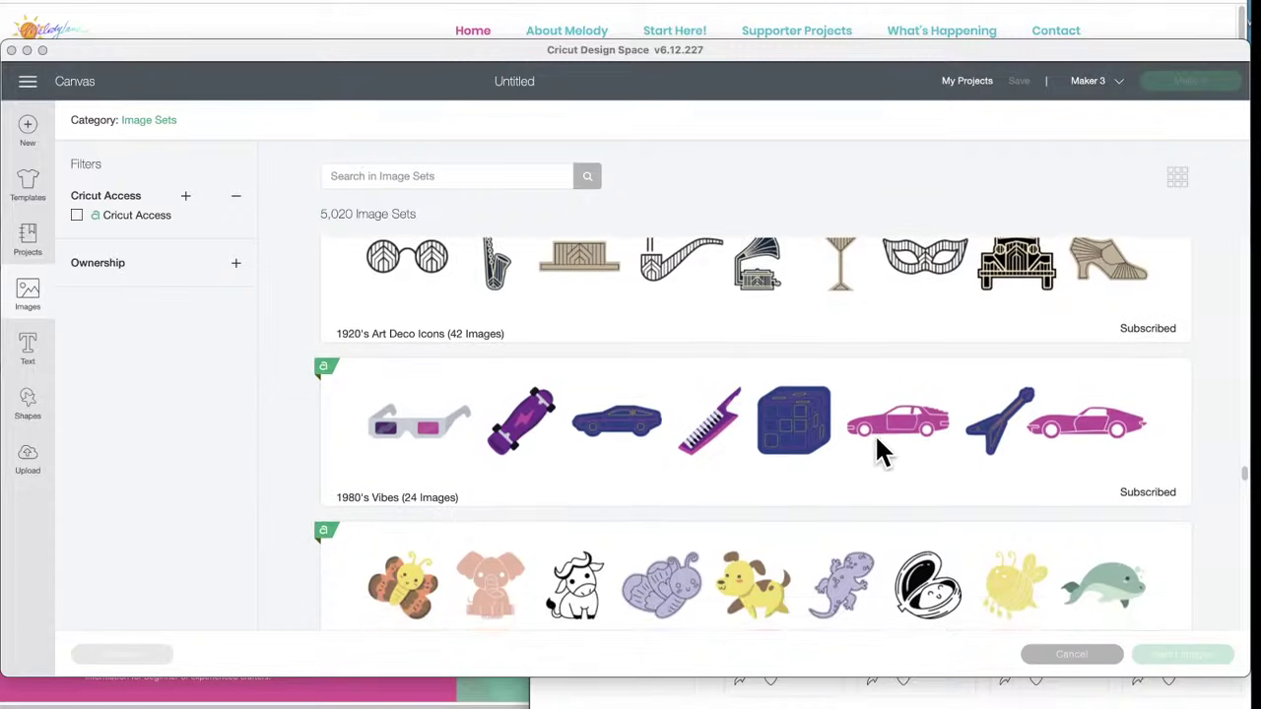
pyautogui.scroll(-3, 882, 495)
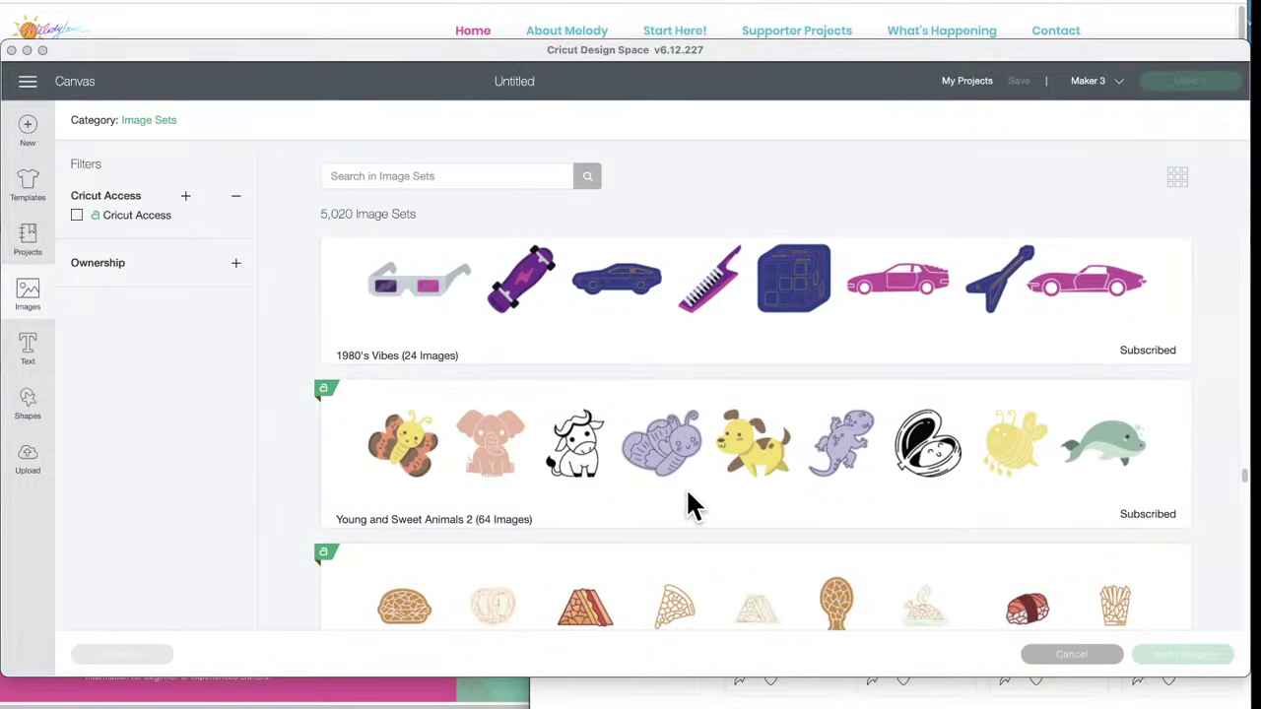
pyautogui.scroll(-5, 717, 498)
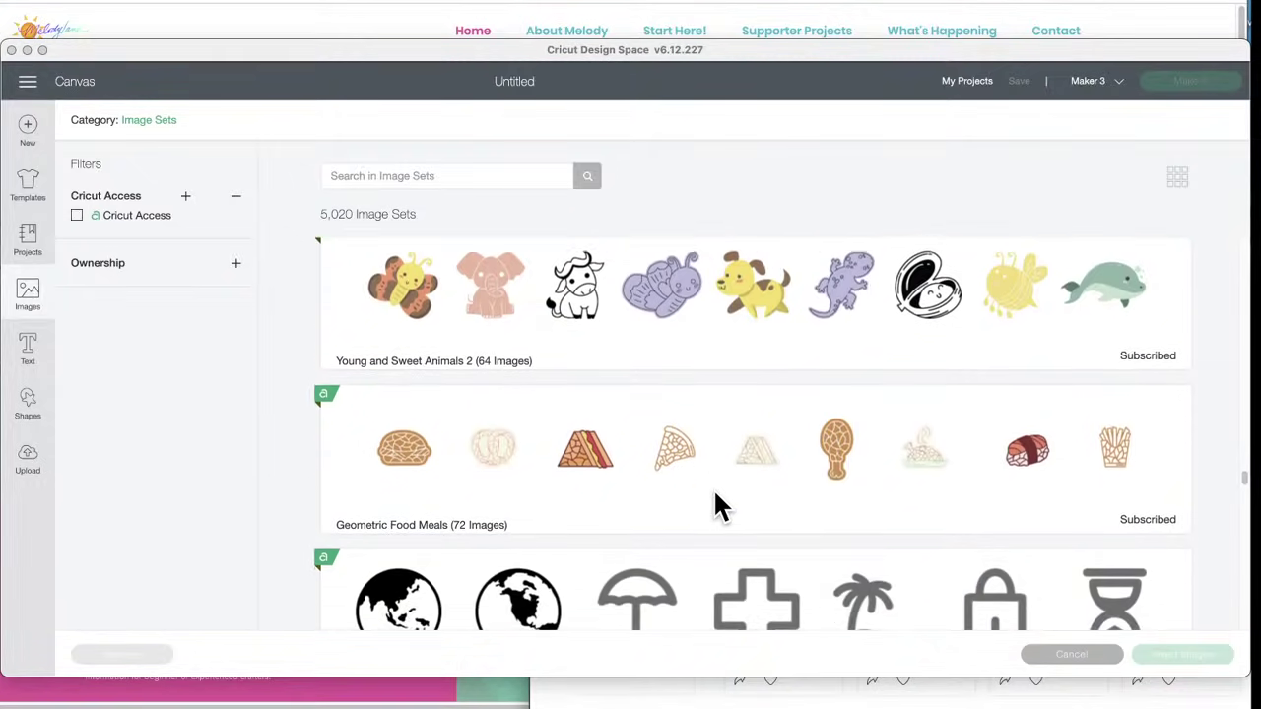
# - Review the Web Icons, Vehicle Speed Decals and Pixel Icons image sets
pyautogui.scroll(-1, 717, 499)
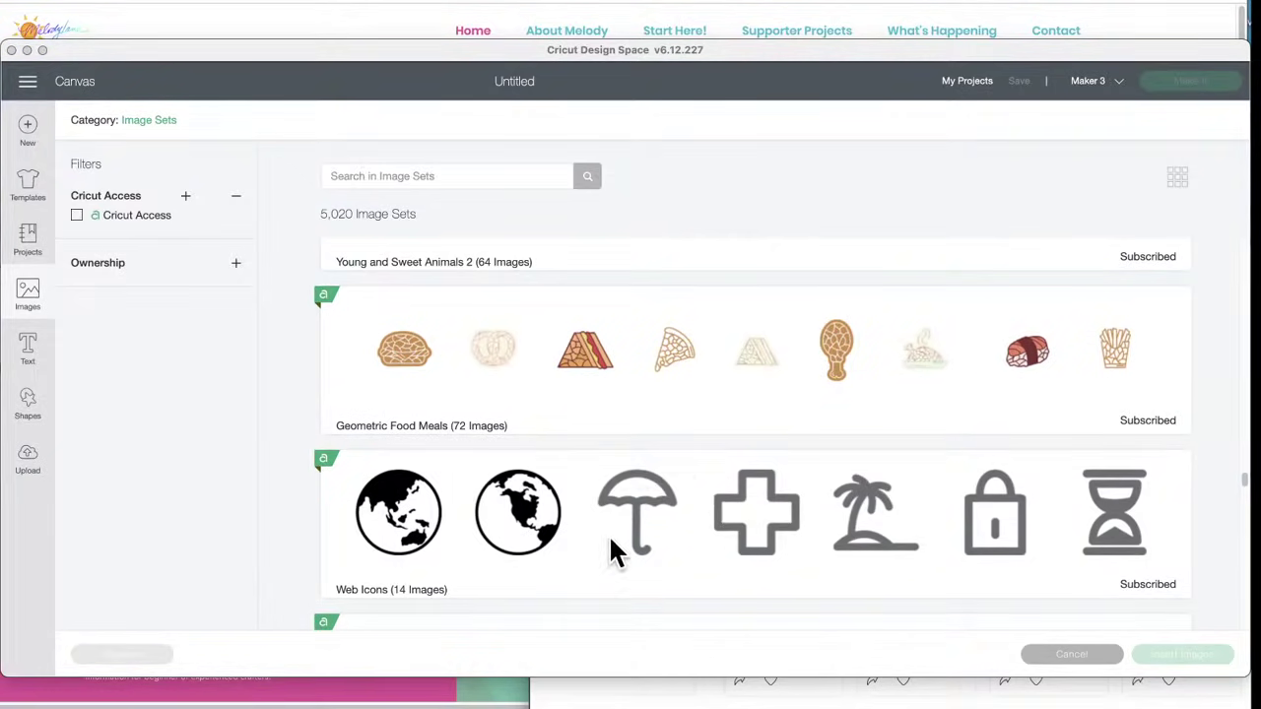
pyautogui.scroll(-2, 609, 539)
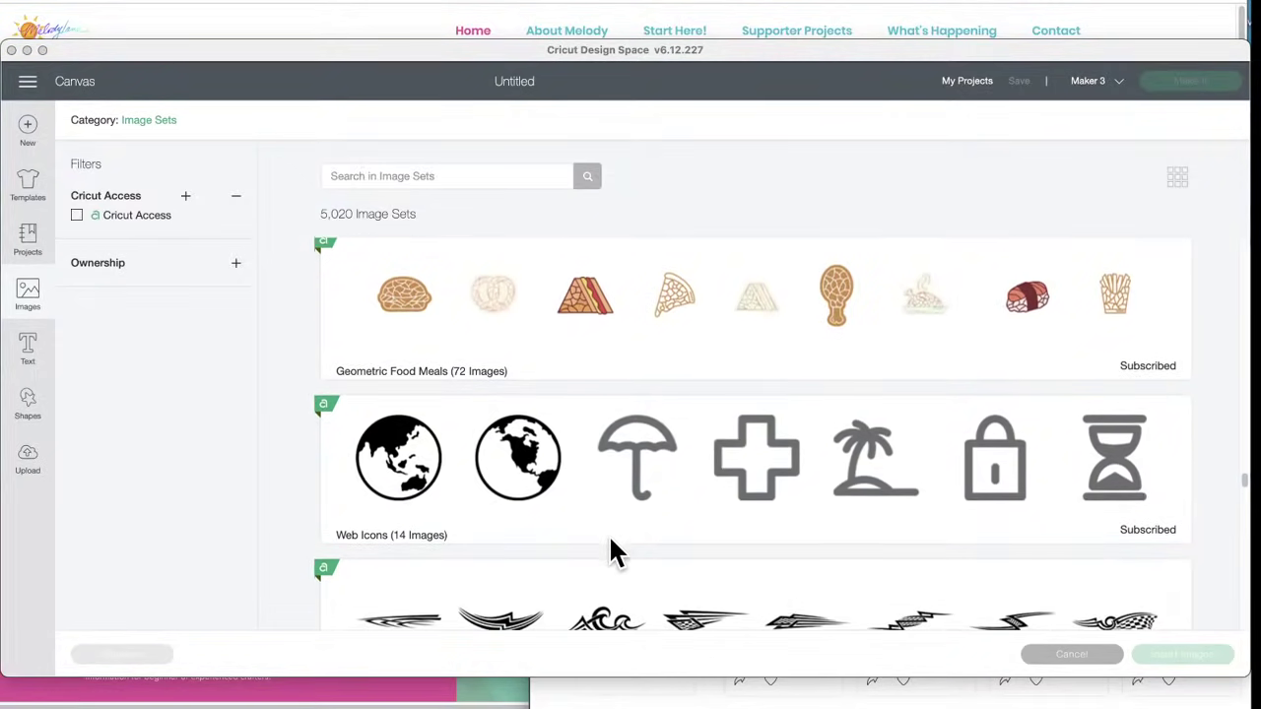
pyautogui.scroll(-1, 610, 540)
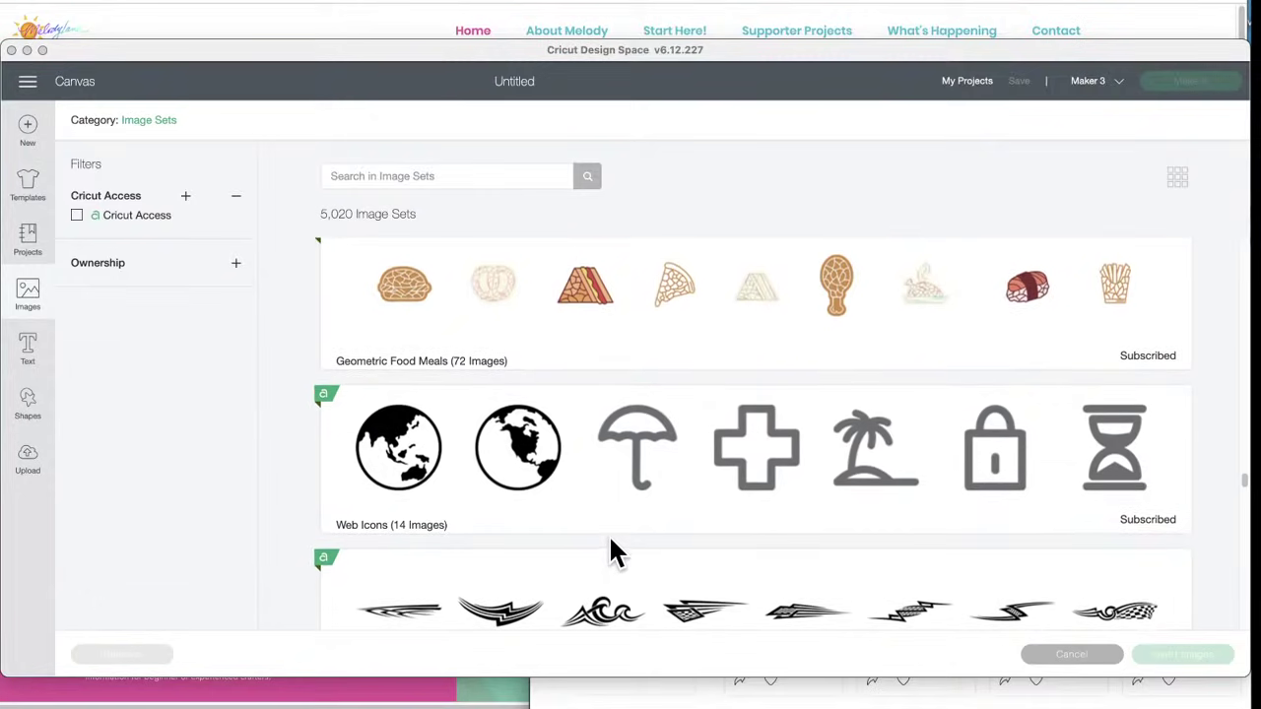
pyautogui.scroll(-4, 610, 540)
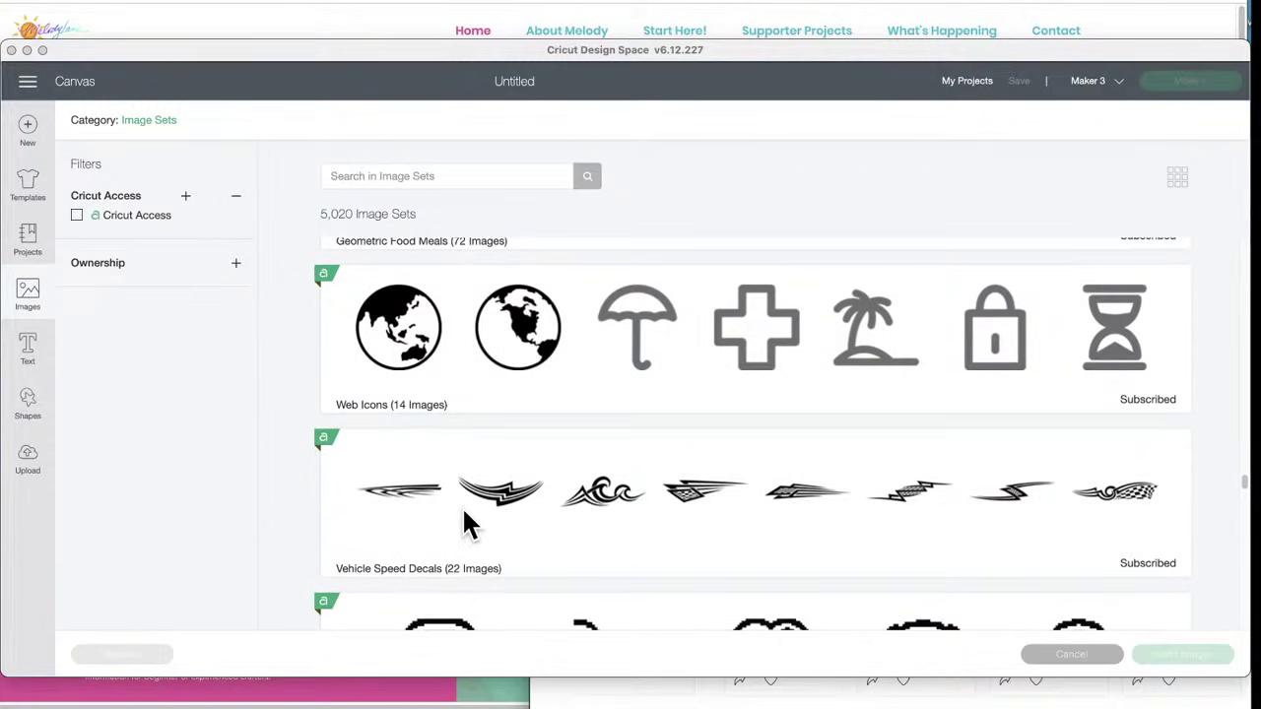
pyautogui.scroll(-5, 661, 569)
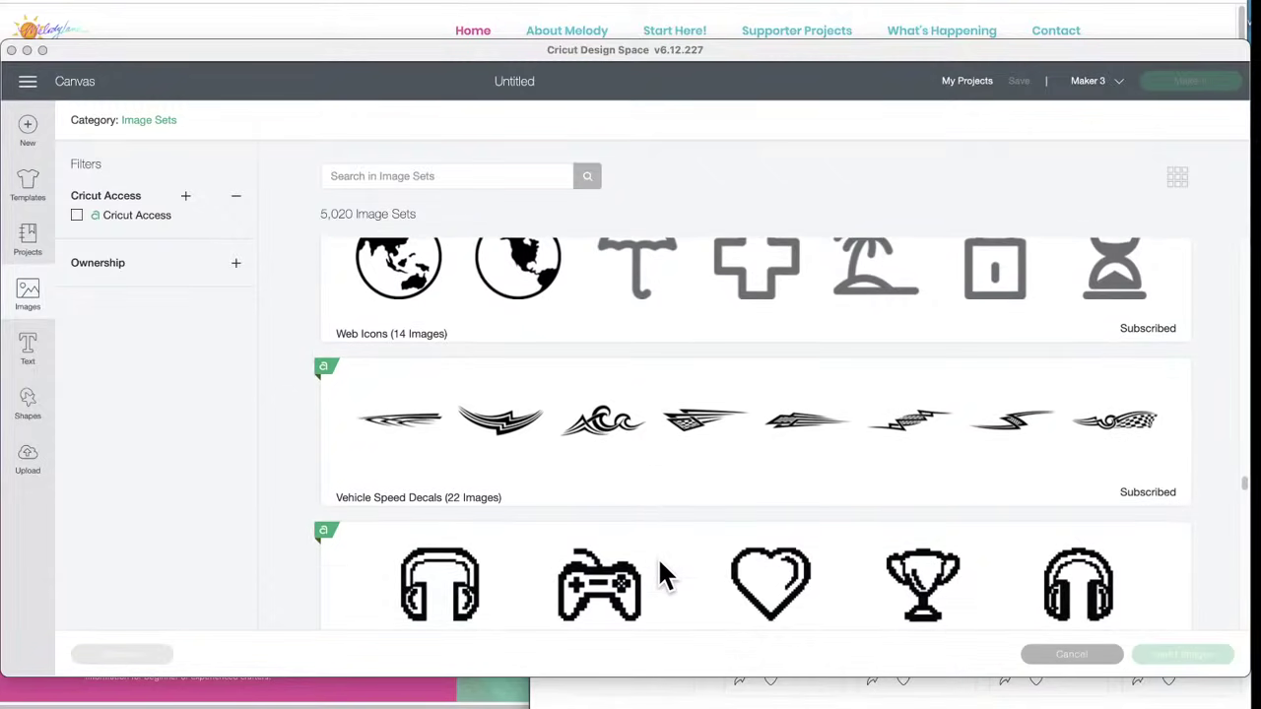
pyautogui.scroll(-1, 661, 568)
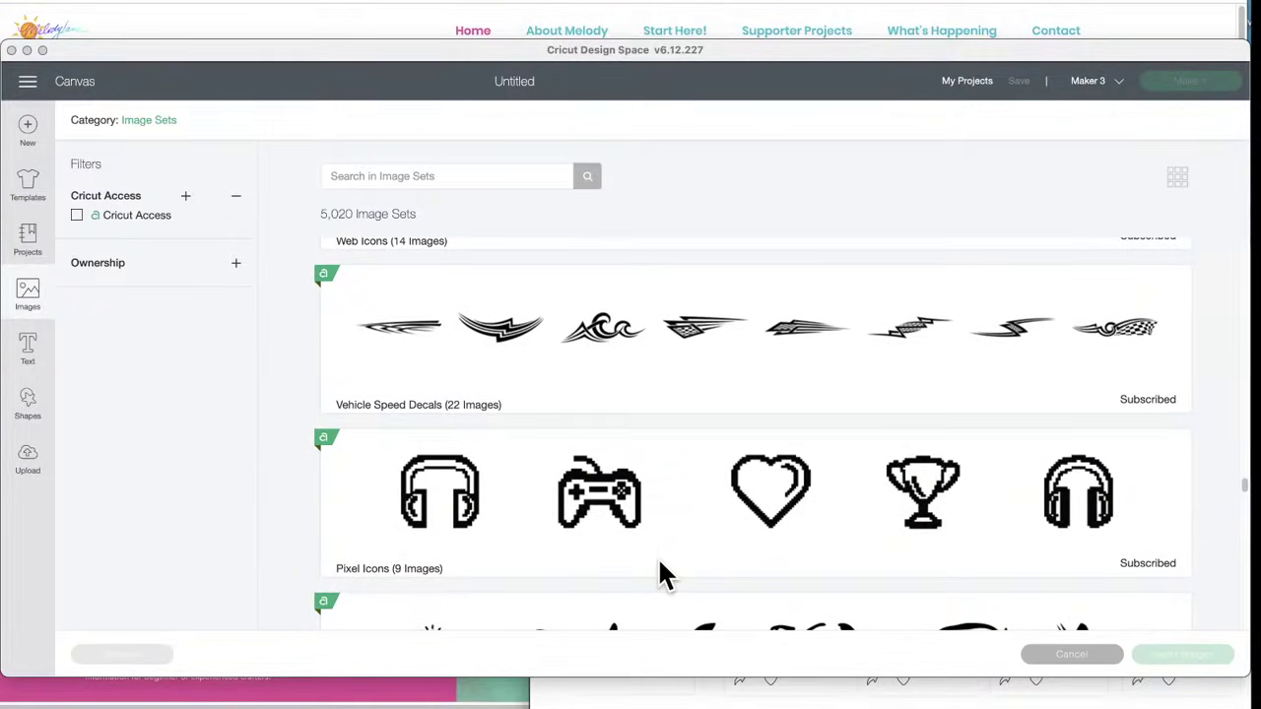
# - Review the Nature Icons, Geometric United States, Valentine's Party Decor and Food Graphic Icons image sets
pyautogui.scroll(-5, 660, 570)
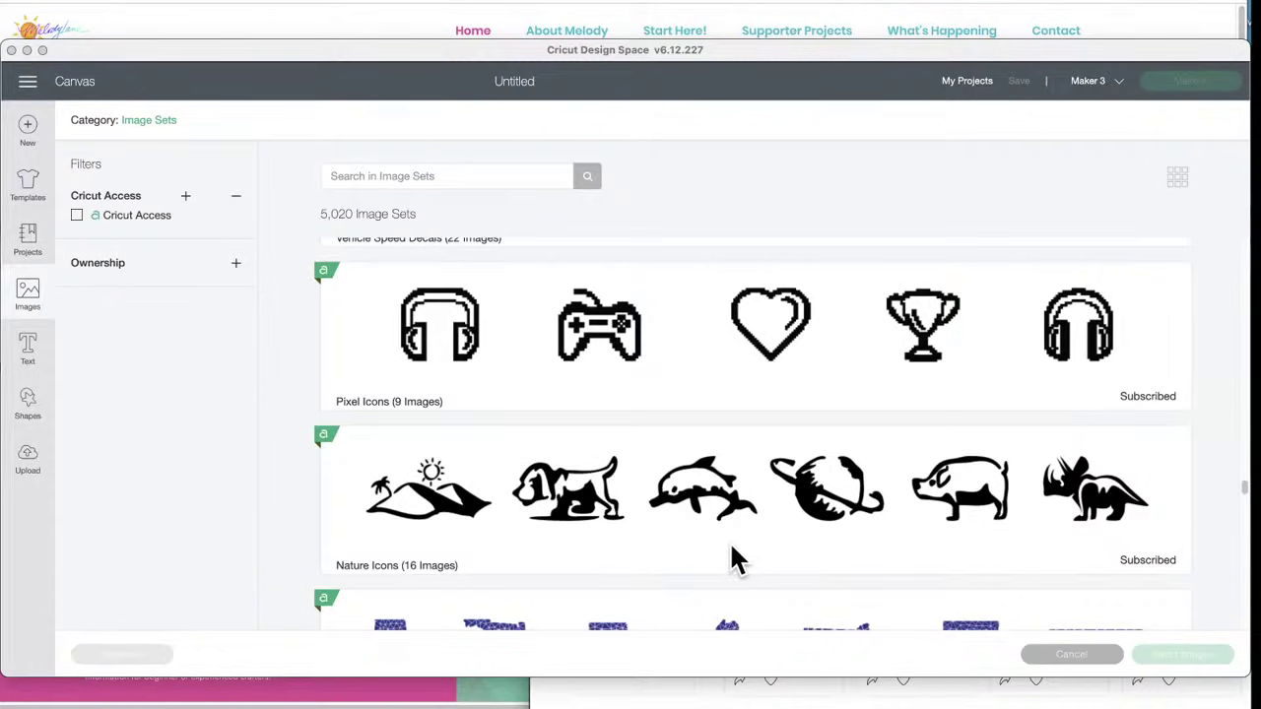
pyautogui.scroll(-3, 734, 545)
pyautogui.scroll(-1, 730, 547)
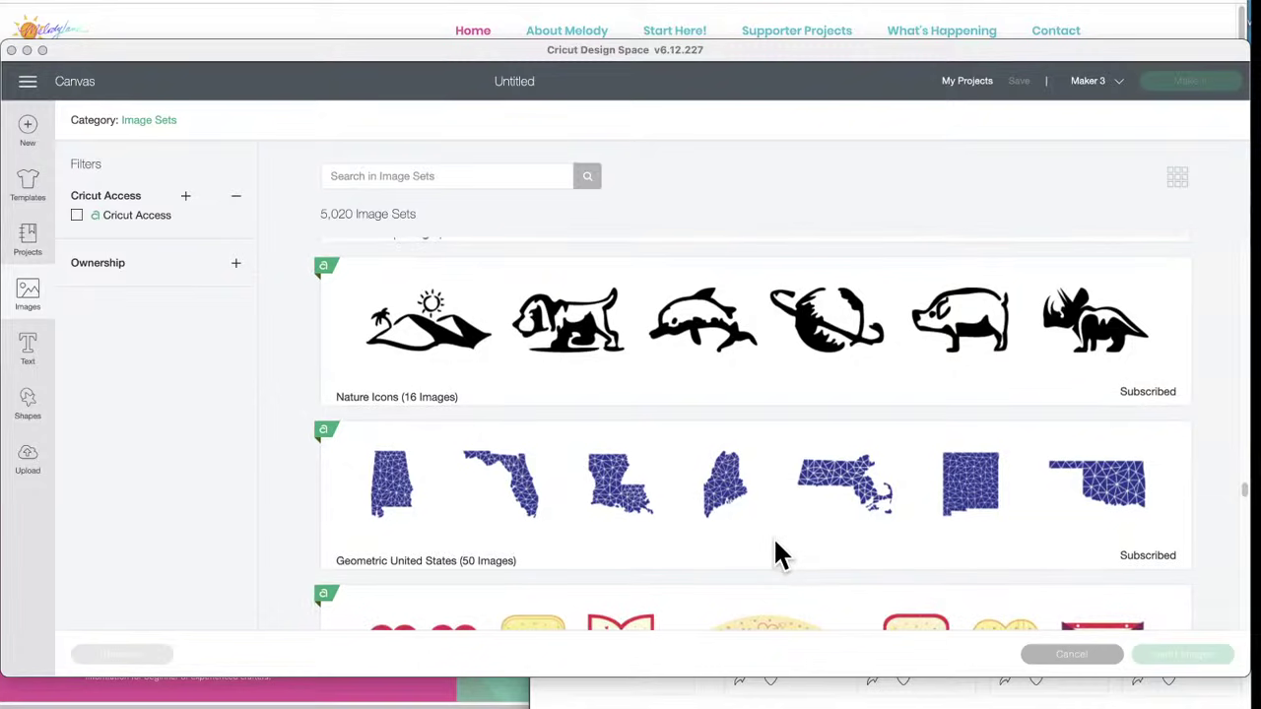
pyautogui.scroll(-4, 776, 542)
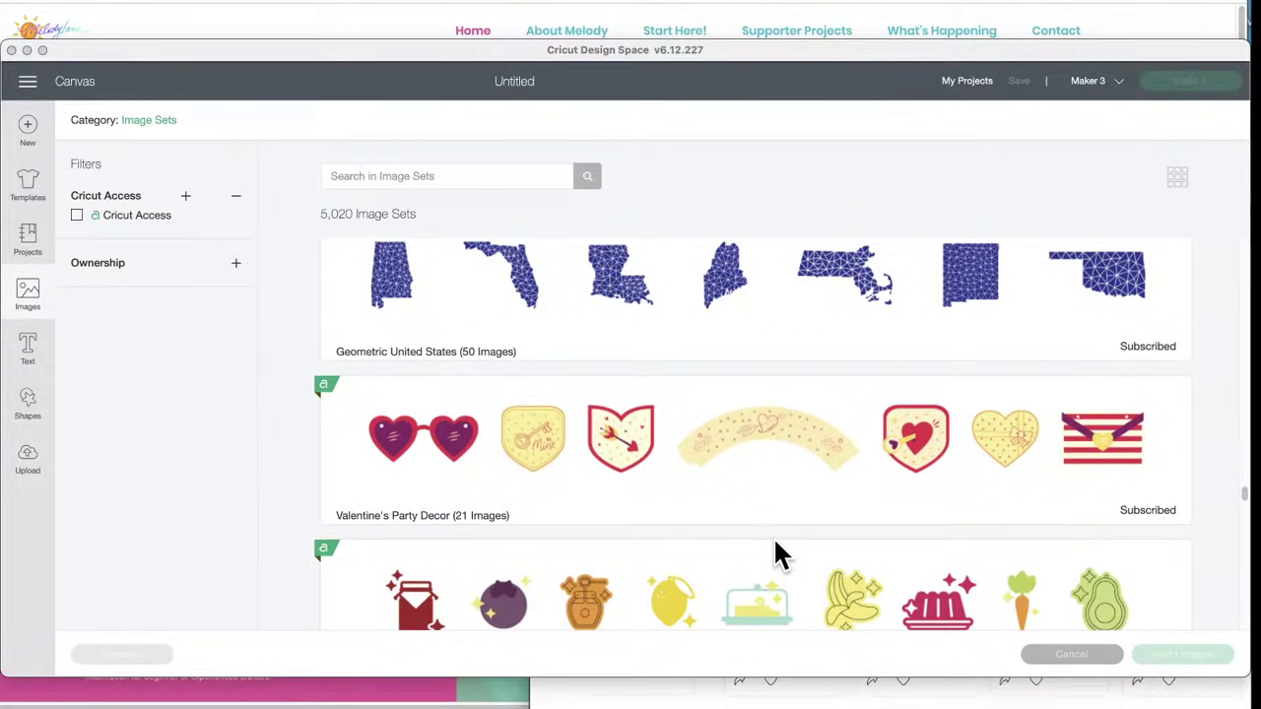
pyautogui.scroll(-3, 775, 543)
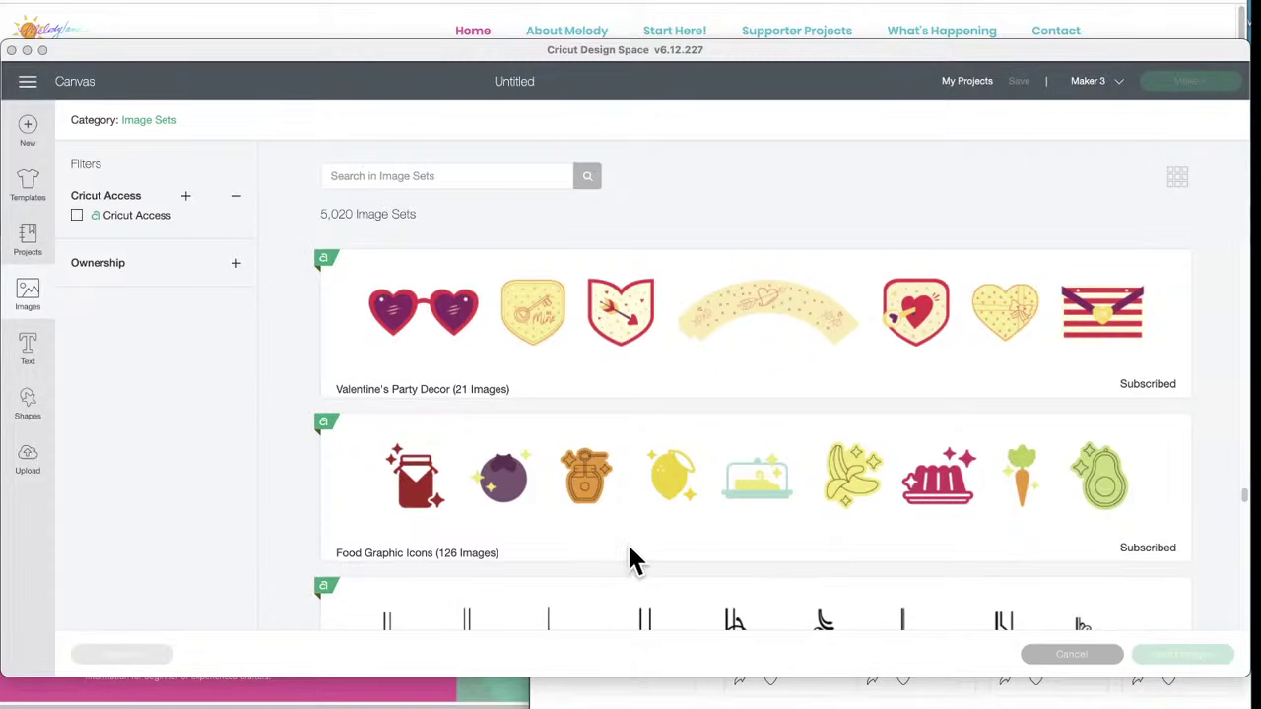
# - Review the Ornamental Corners, Adorable Occult Alphabet and Kawaii Animals 4 image sets
pyautogui.scroll(-3, 631, 559)
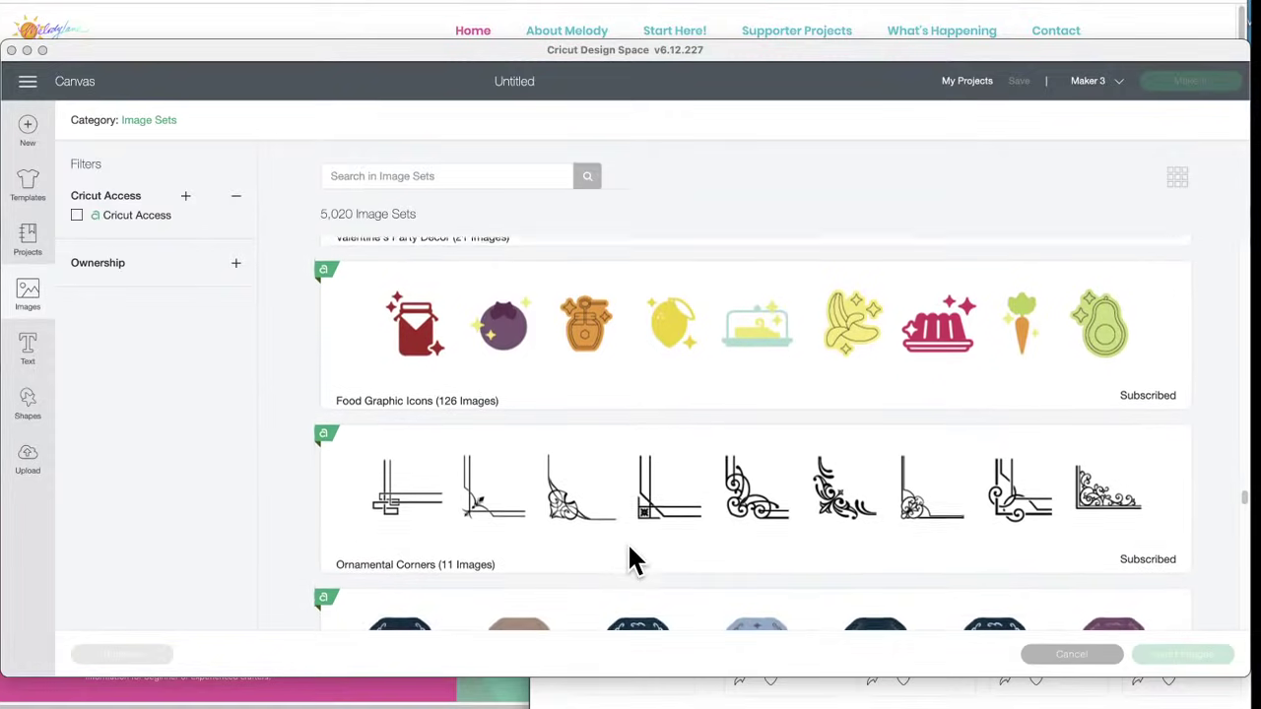
pyautogui.scroll(-1, 631, 558)
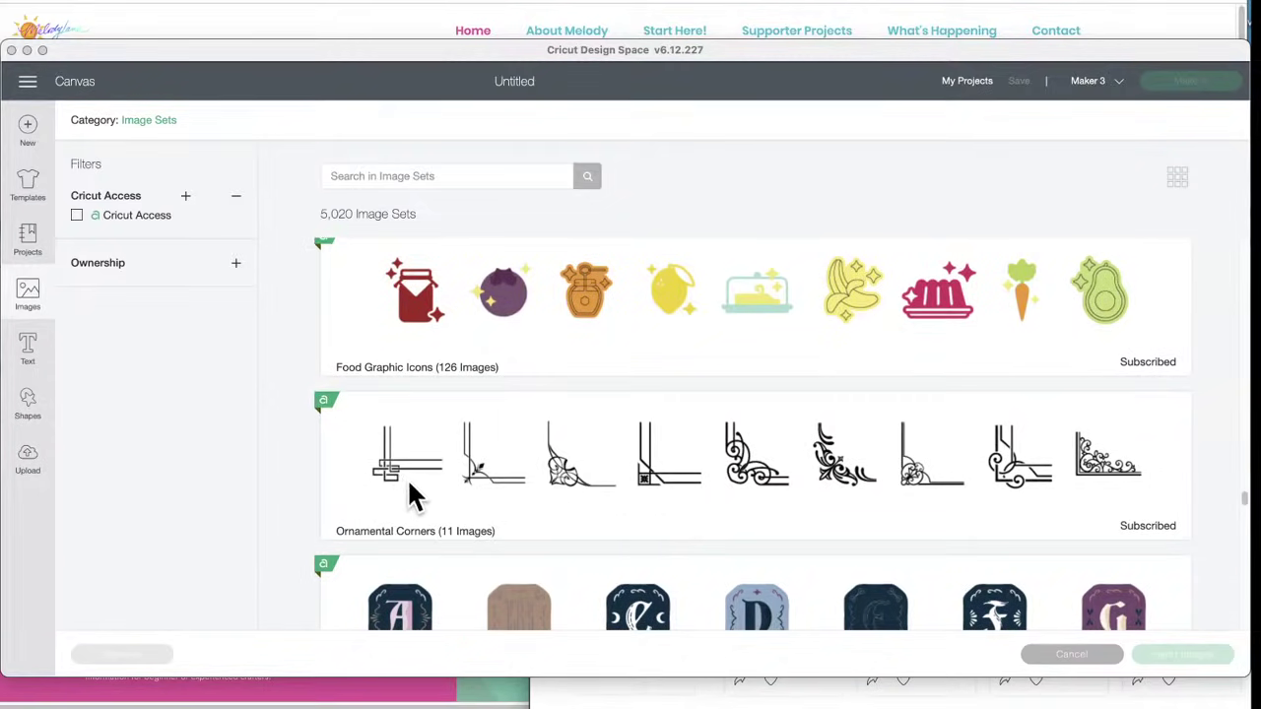
pyautogui.scroll(-3, 607, 503)
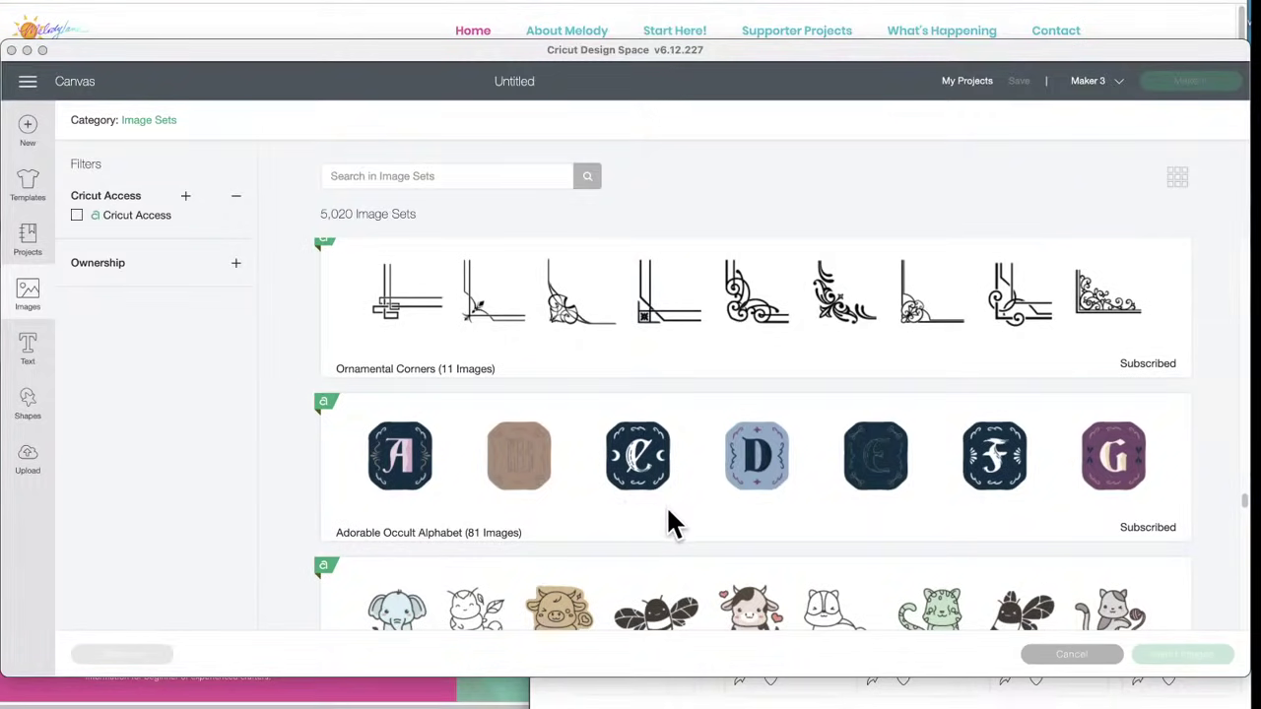
pyautogui.scroll(-3, 667, 510)
pyautogui.scroll(-1, 668, 510)
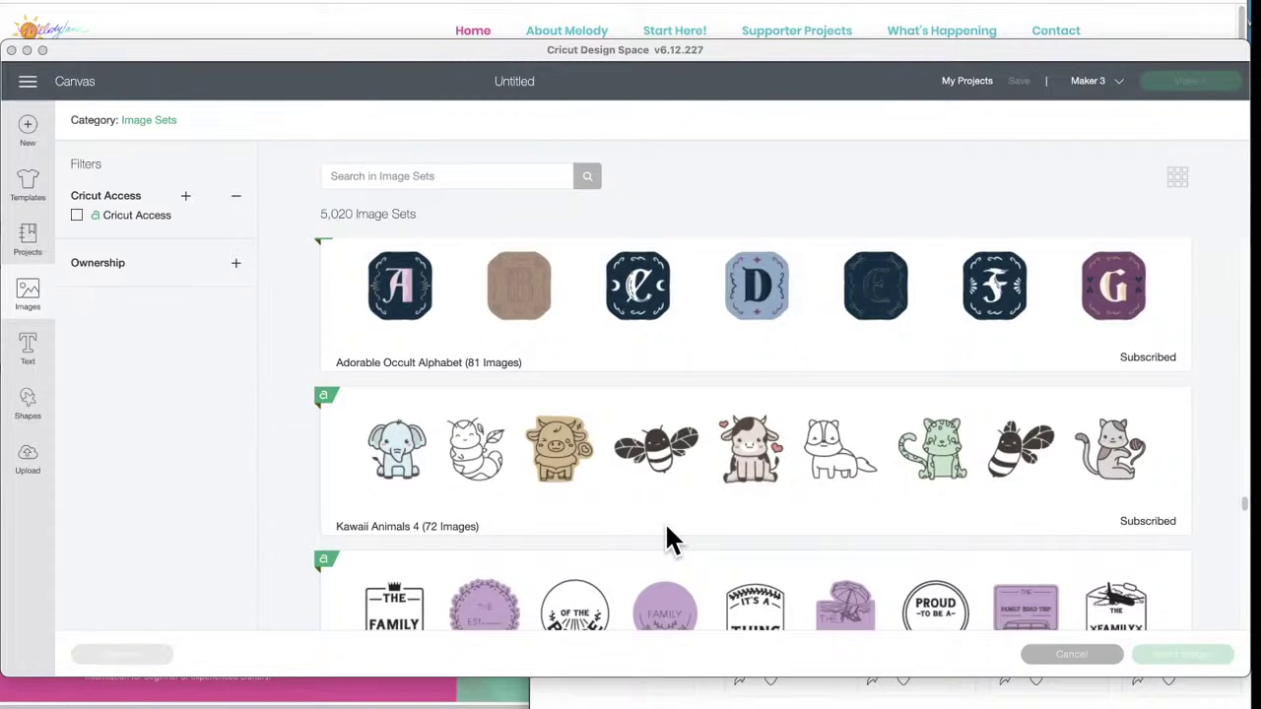
# - Review the Handcrafted Customizable T-Shirts, Drawn Transportation Graphic Icons, Mid Century Modern Frankenstein Designs and Kawaii Halloween image sets
pyautogui.scroll(-3, 666, 527)
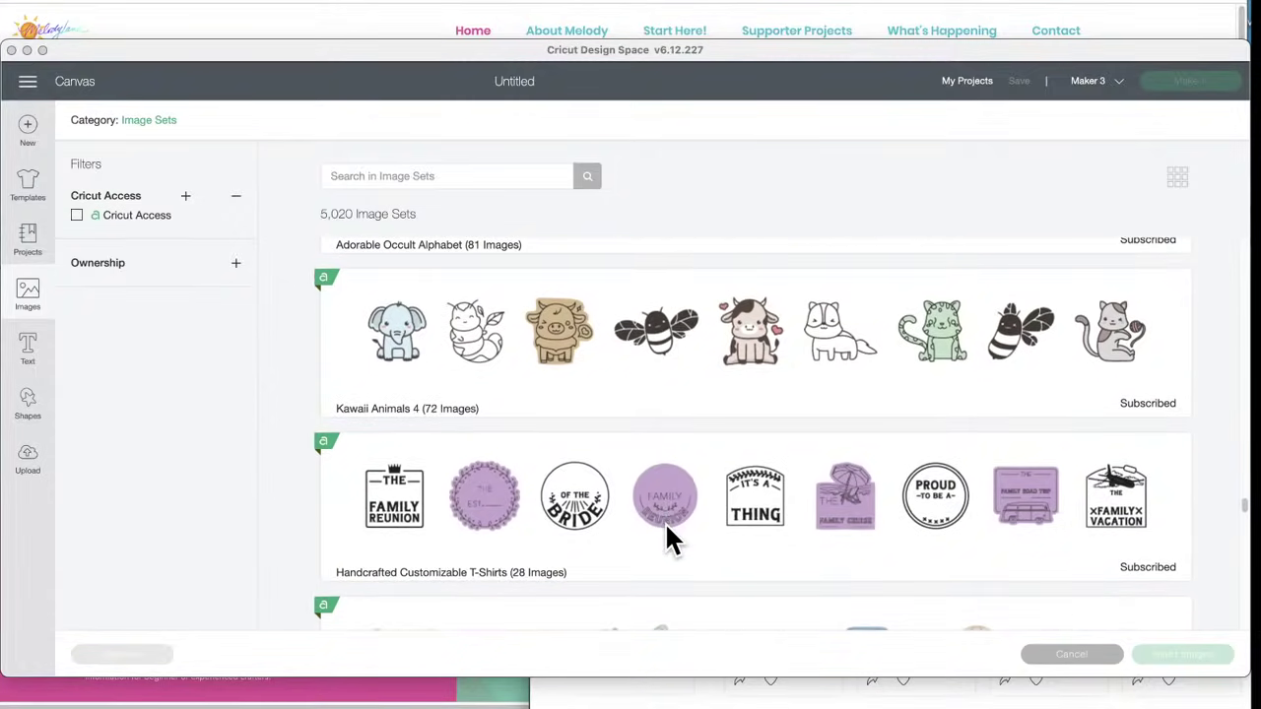
pyautogui.scroll(-2, 668, 540)
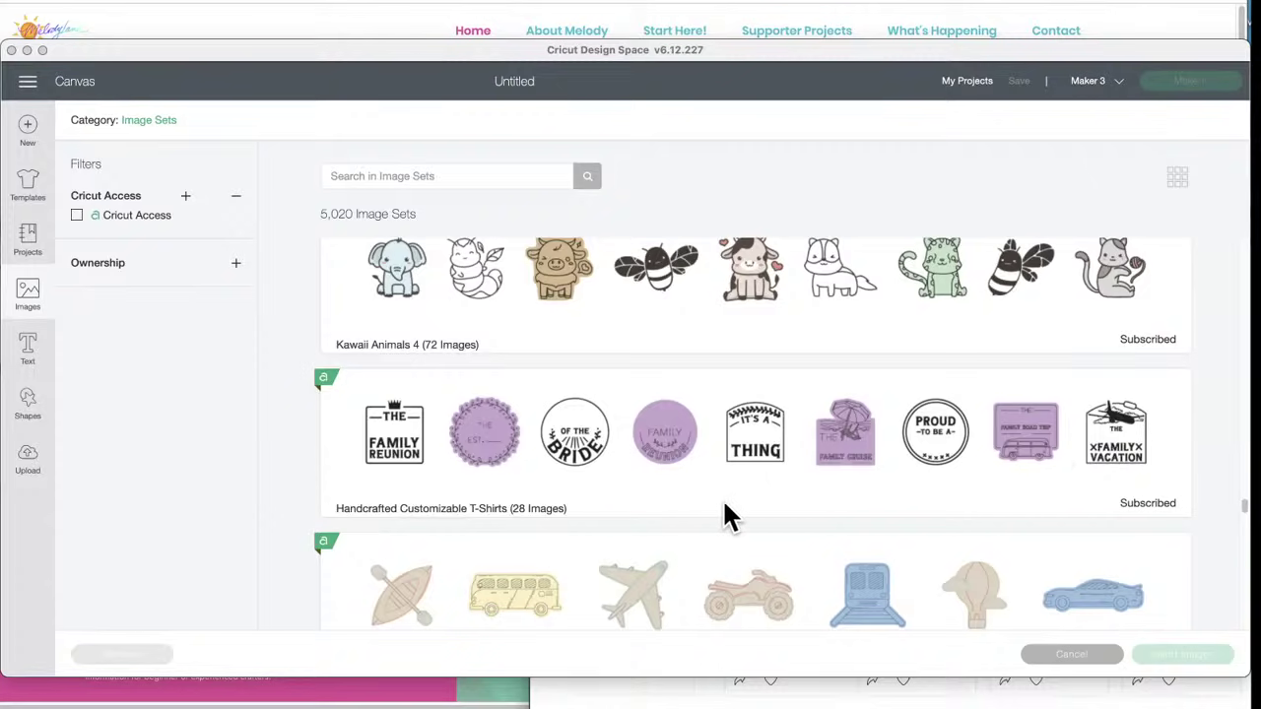
pyautogui.scroll(-3, 717, 504)
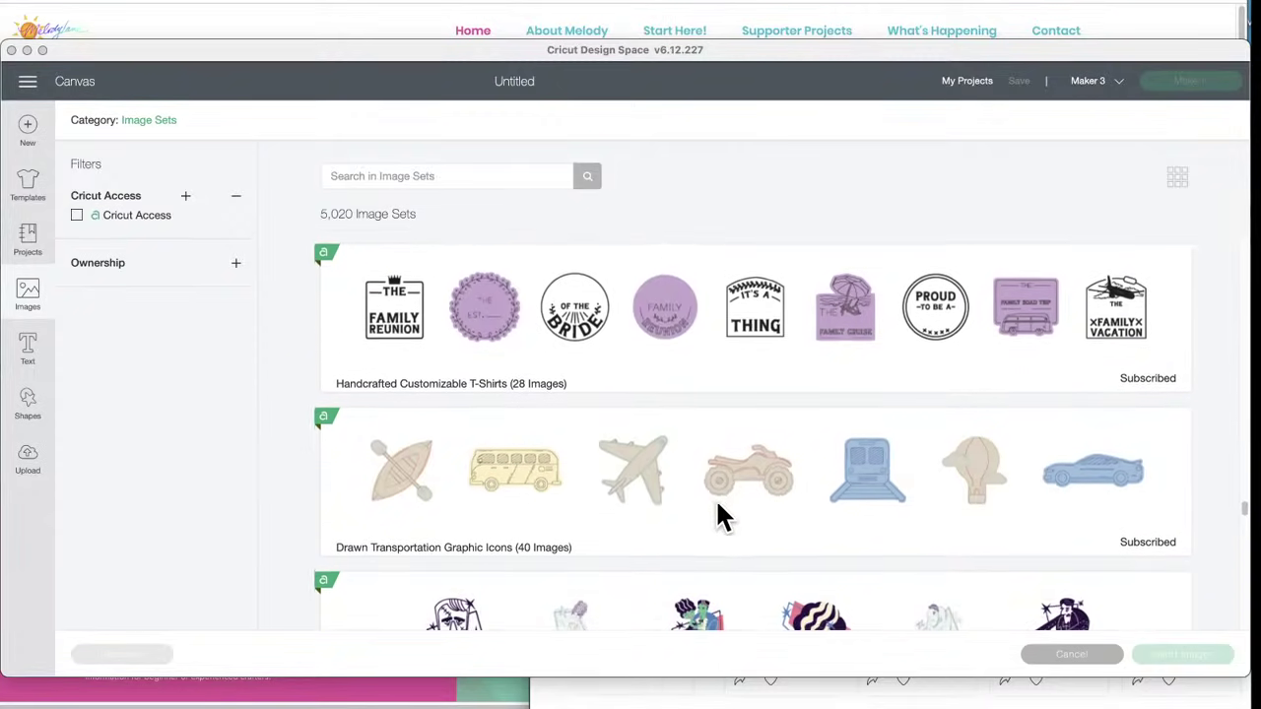
pyautogui.scroll(-1, 719, 516)
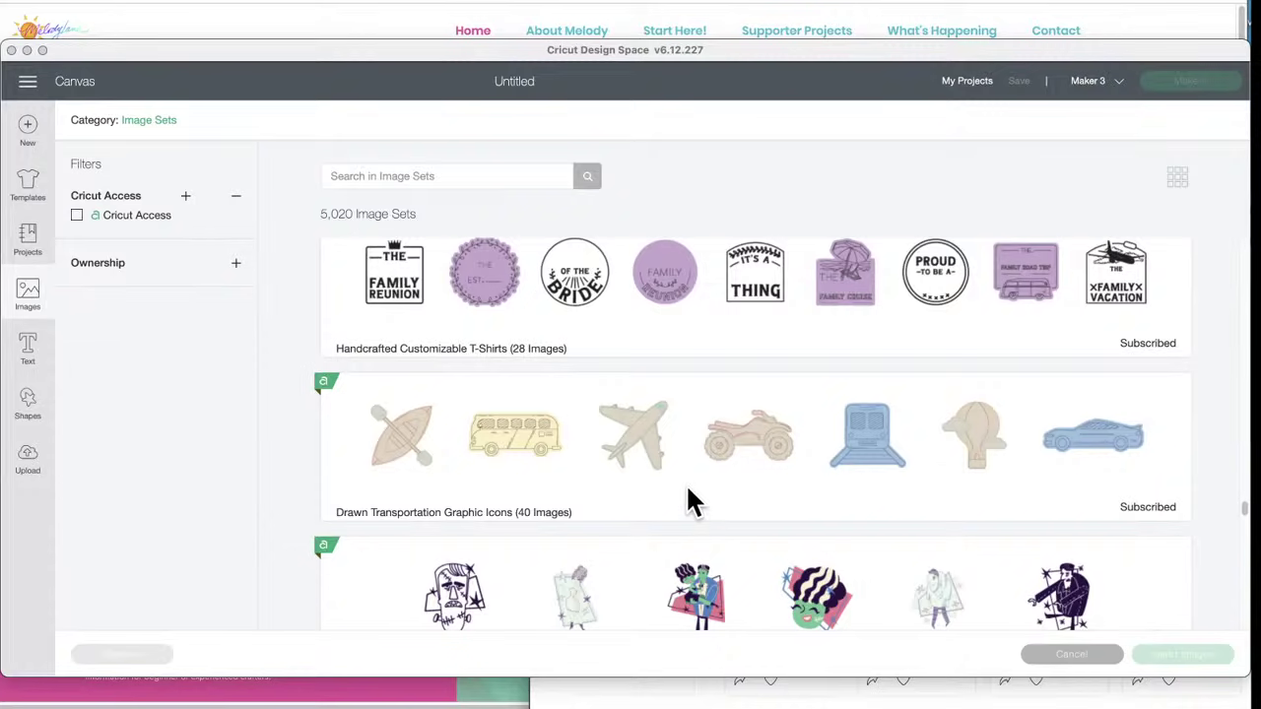
pyautogui.scroll(-4, 683, 486)
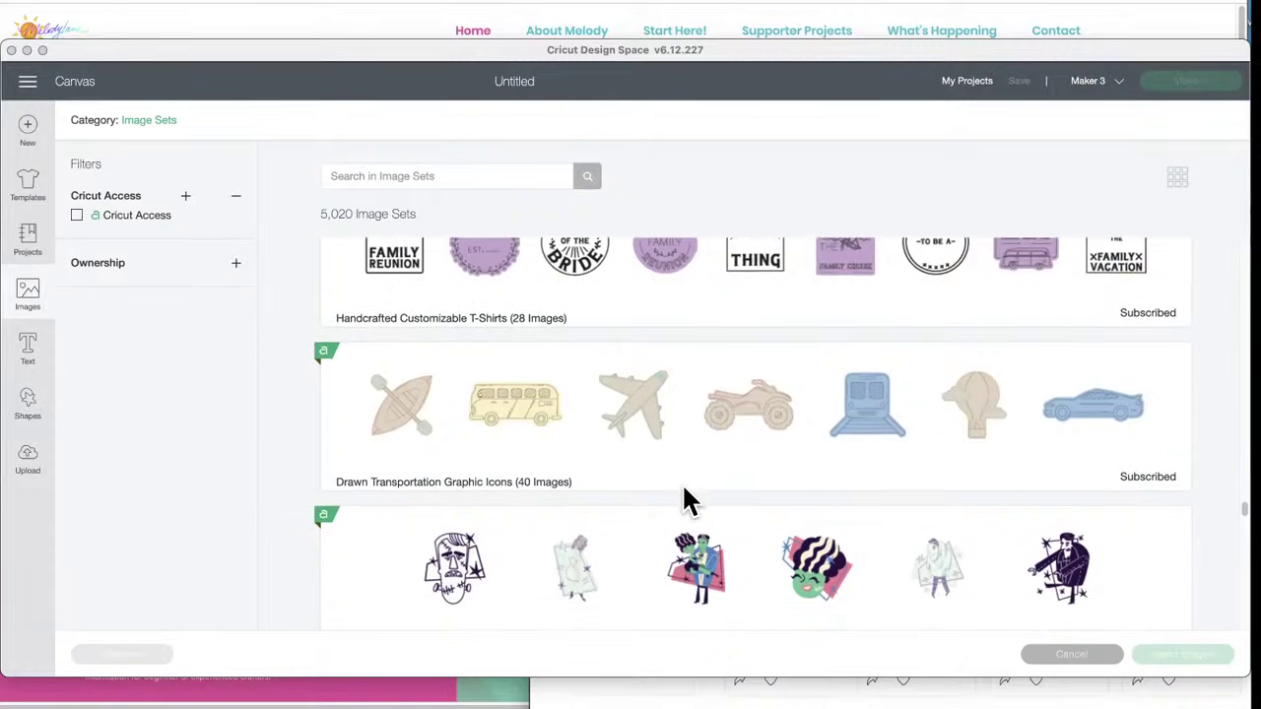
pyautogui.scroll(-2, 687, 500)
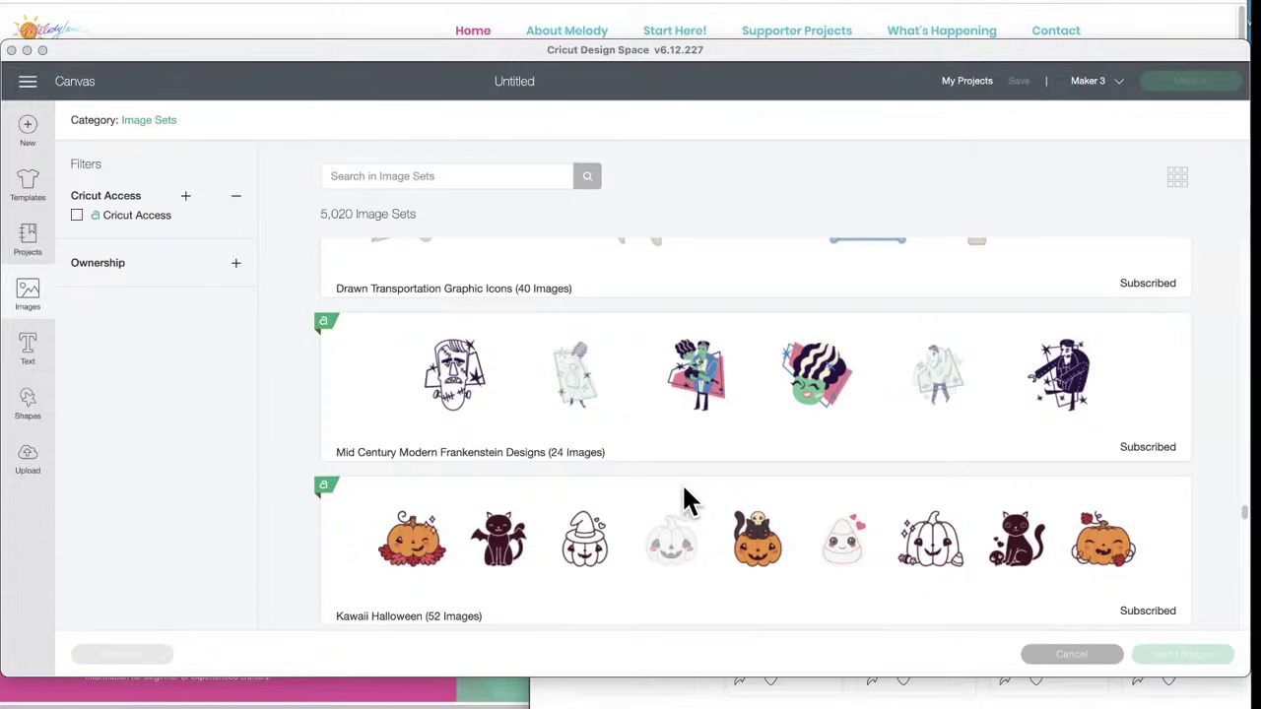
# - Review the Karate Illustrations, Drawn Geometric United States and Valentine Puns image sets
pyautogui.scroll(-3, 685, 490)
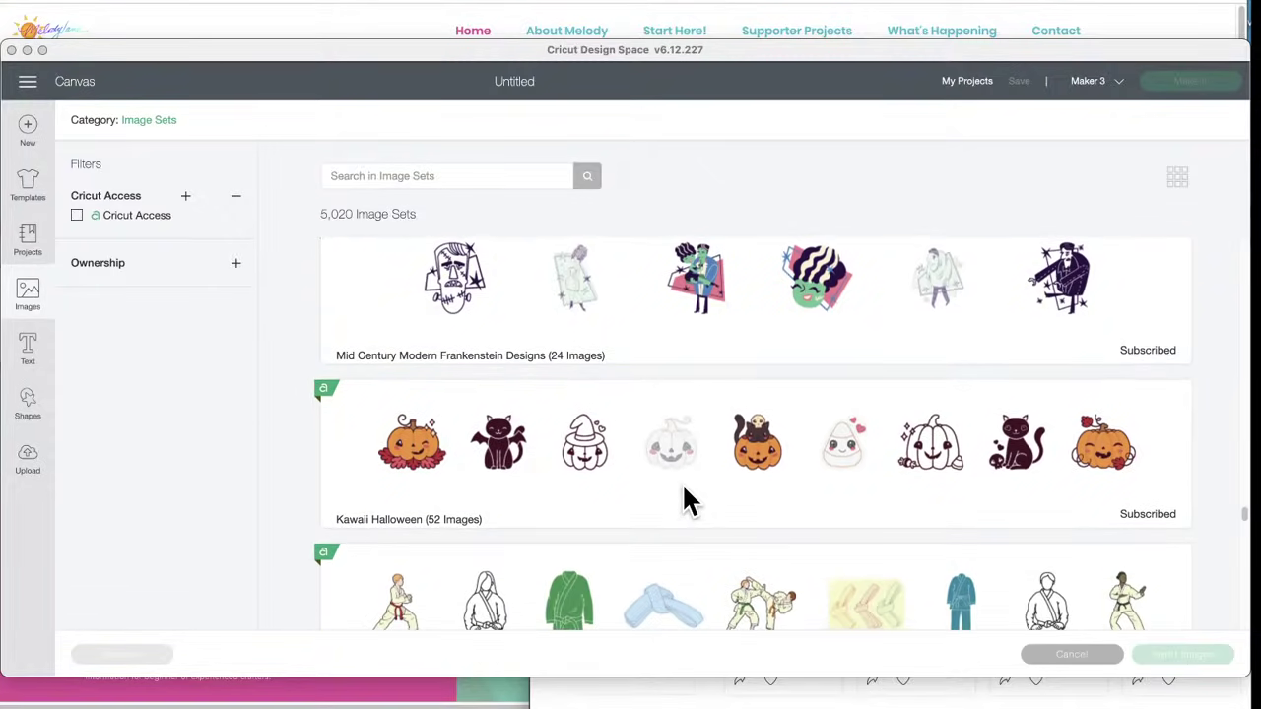
pyautogui.scroll(-1, 686, 501)
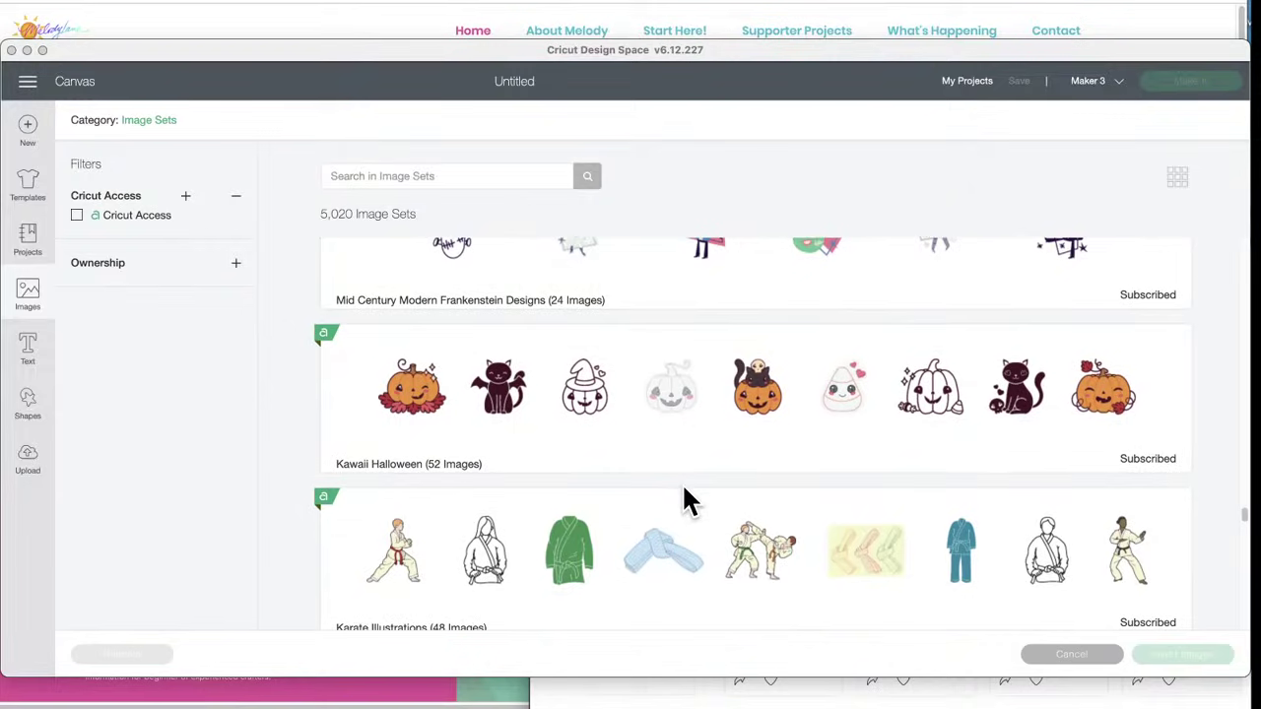
pyautogui.scroll(-3, 685, 493)
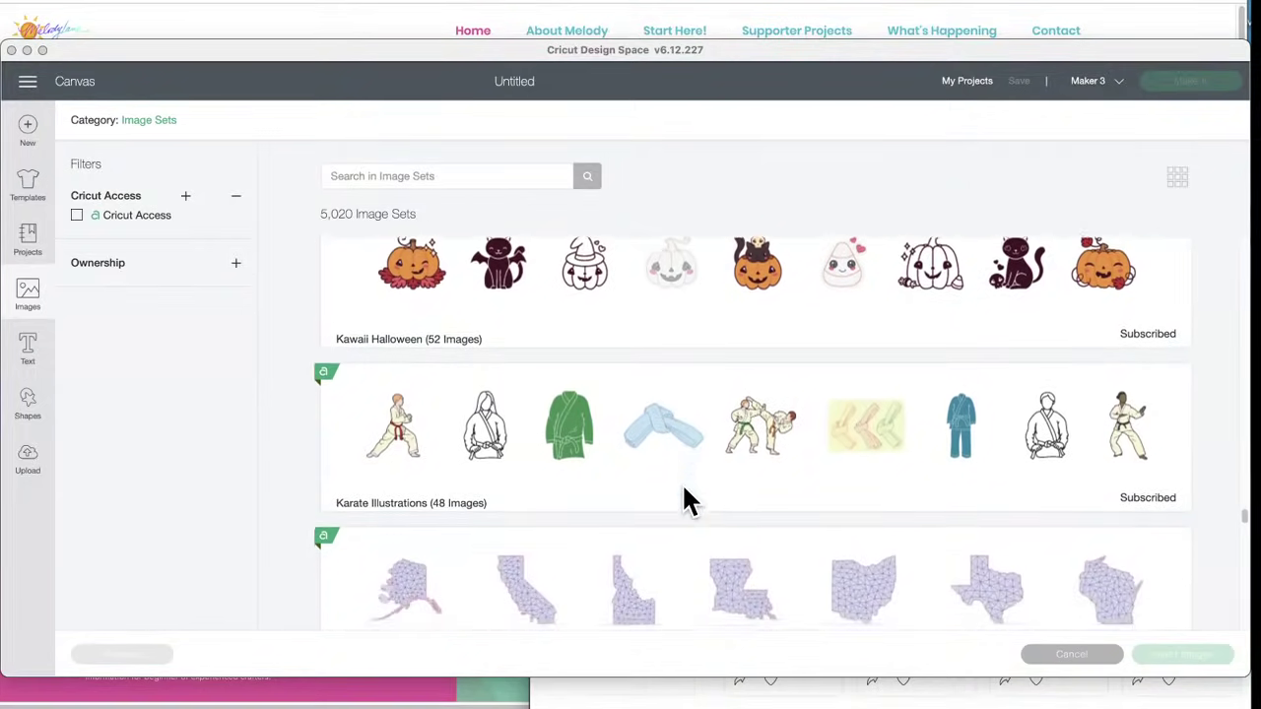
pyautogui.scroll(-1, 687, 500)
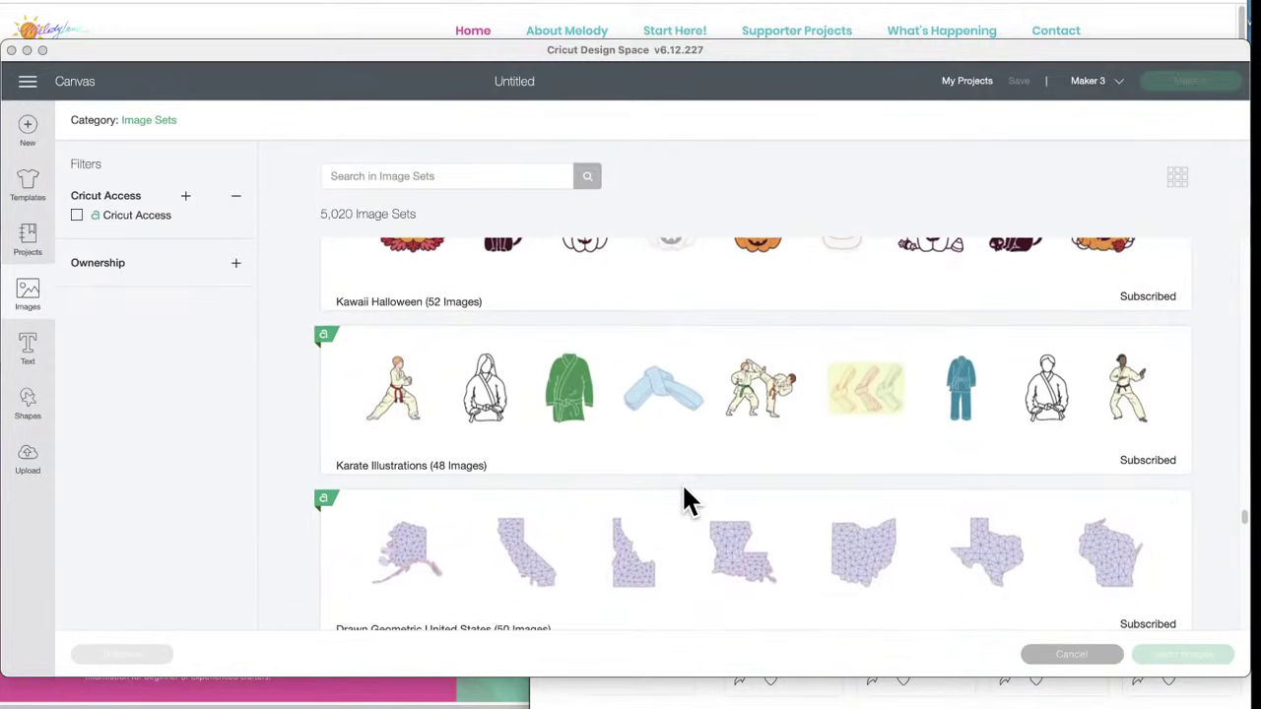
pyautogui.scroll(-3, 687, 500)
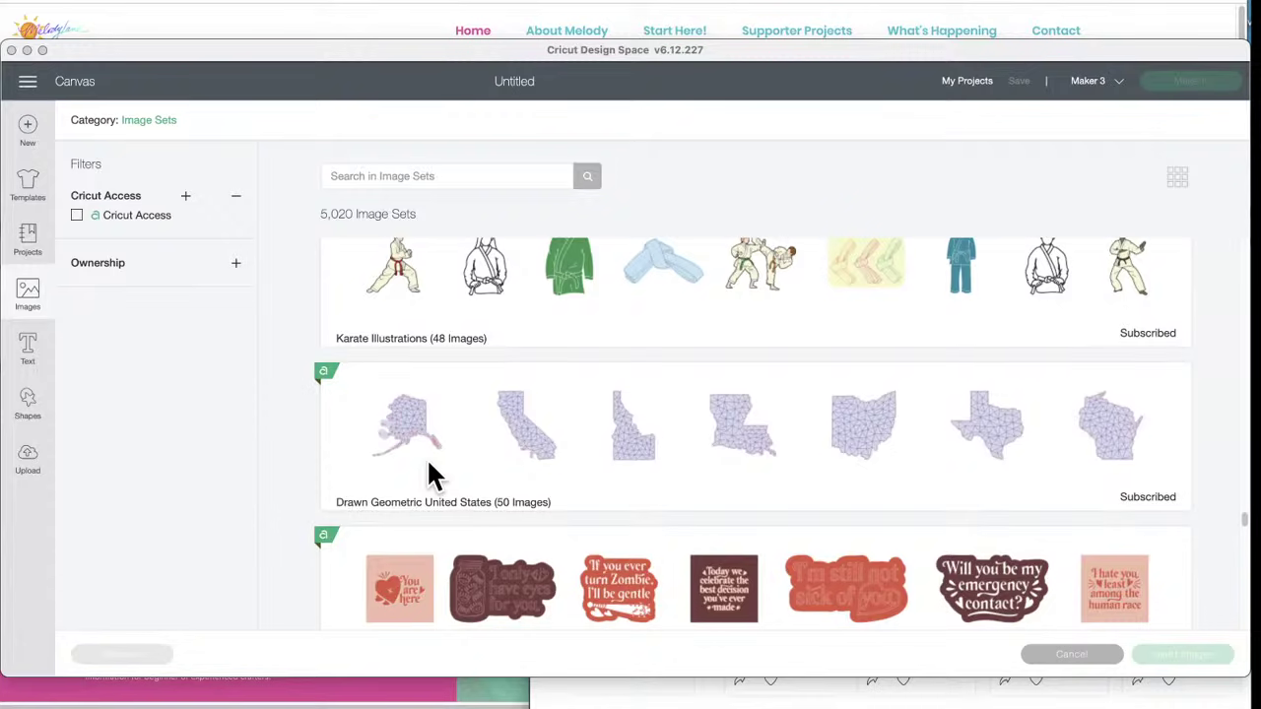
pyautogui.scroll(-3, 670, 483)
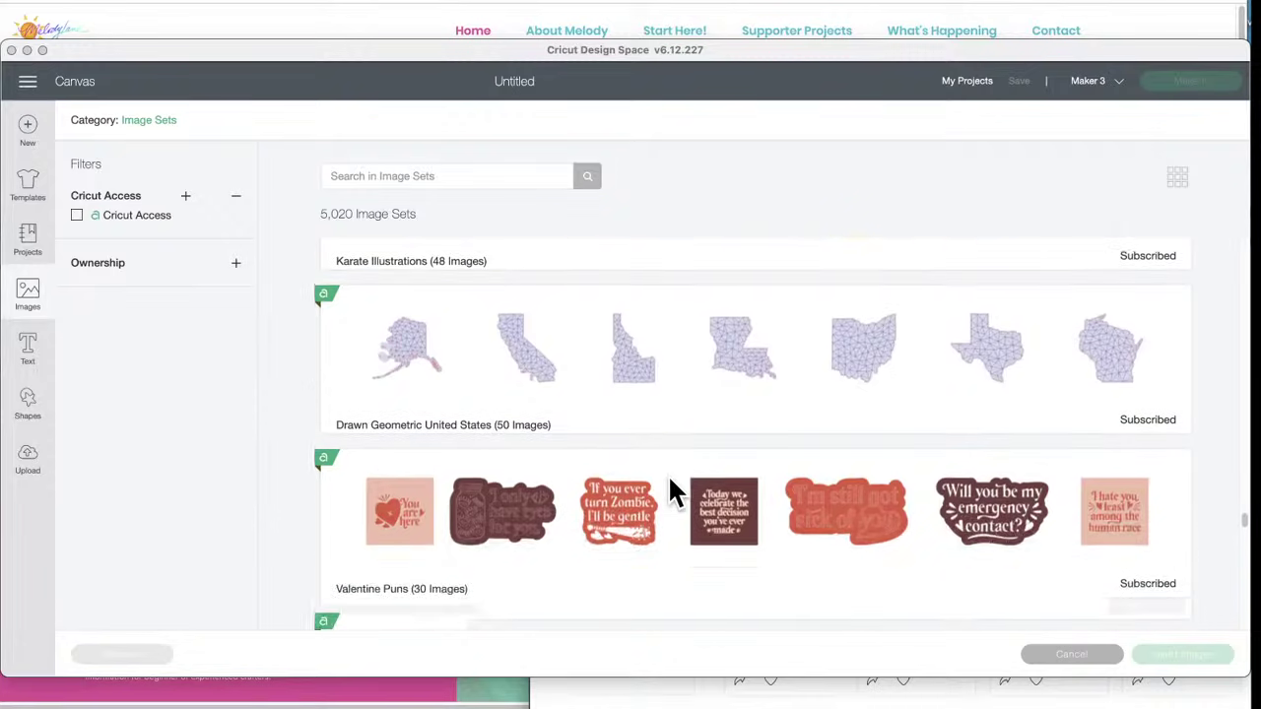
# - Review the Geometric United States Outline, Hygge Fall and Vintage Money Currency Symbols image sets
pyautogui.scroll(-1, 670, 492)
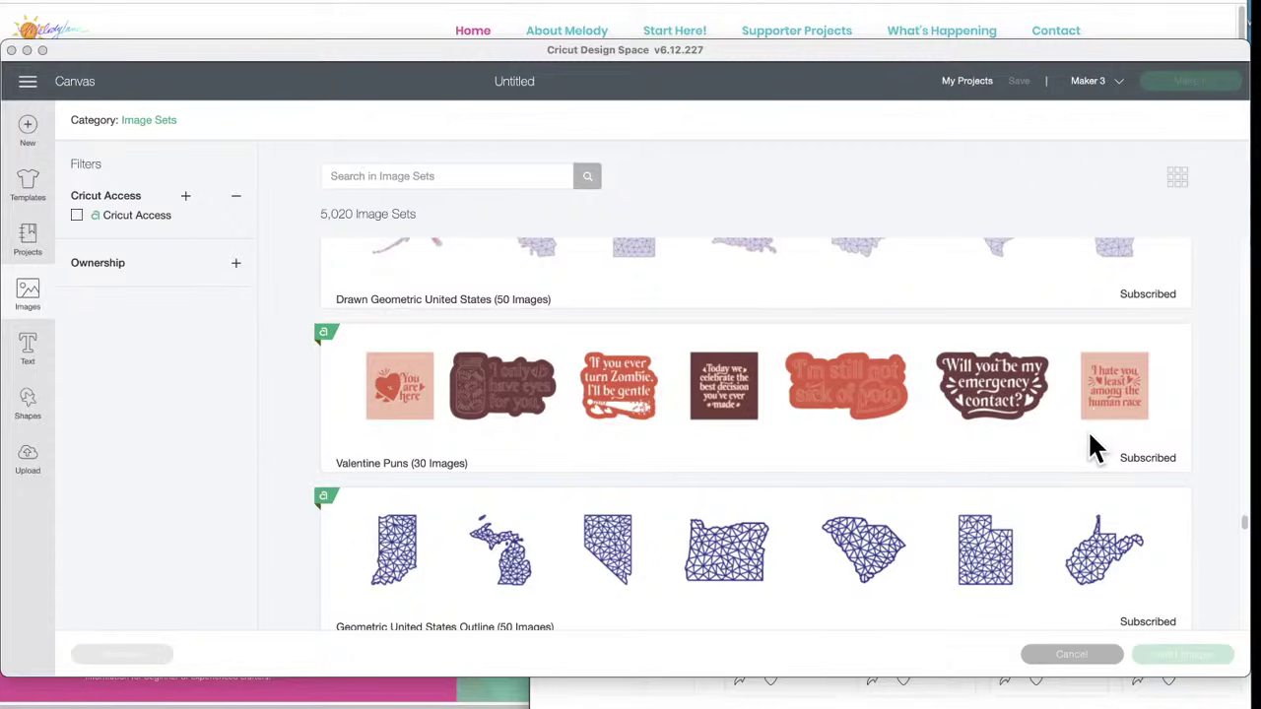
pyautogui.scroll(-3, 1096, 448)
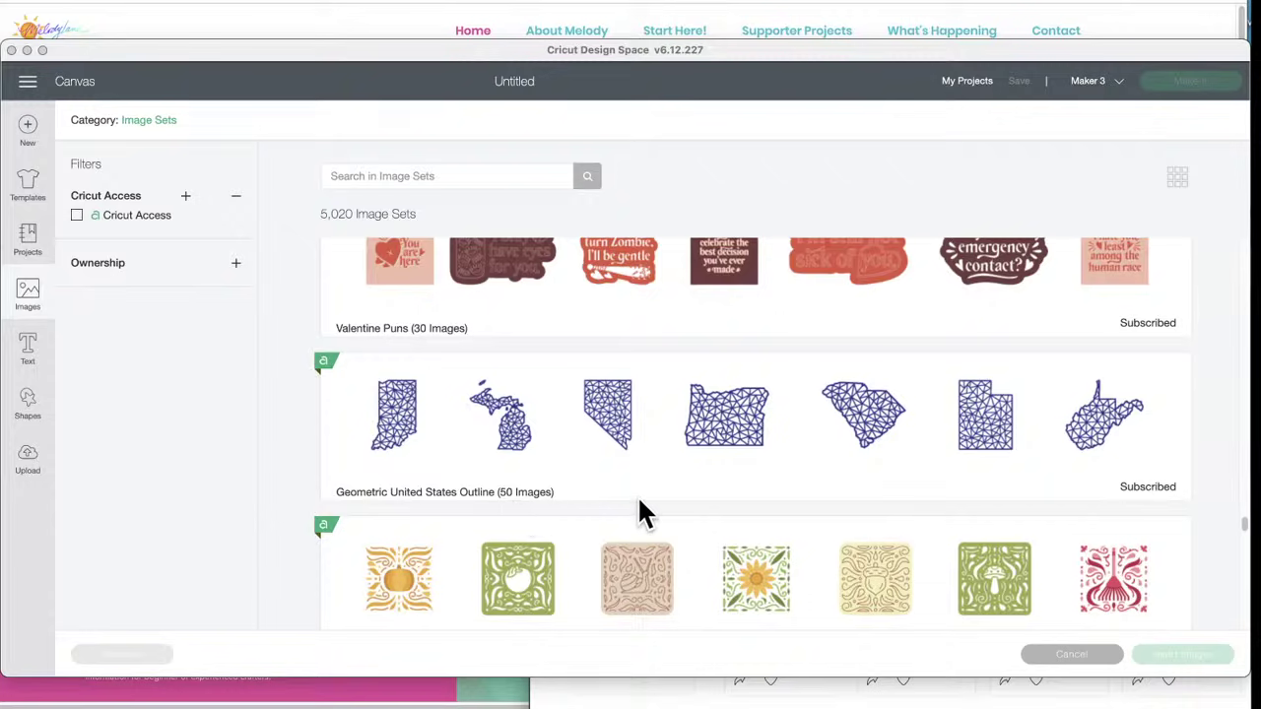
pyautogui.scroll(-3, 639, 501)
pyautogui.scroll(-1, 637, 494)
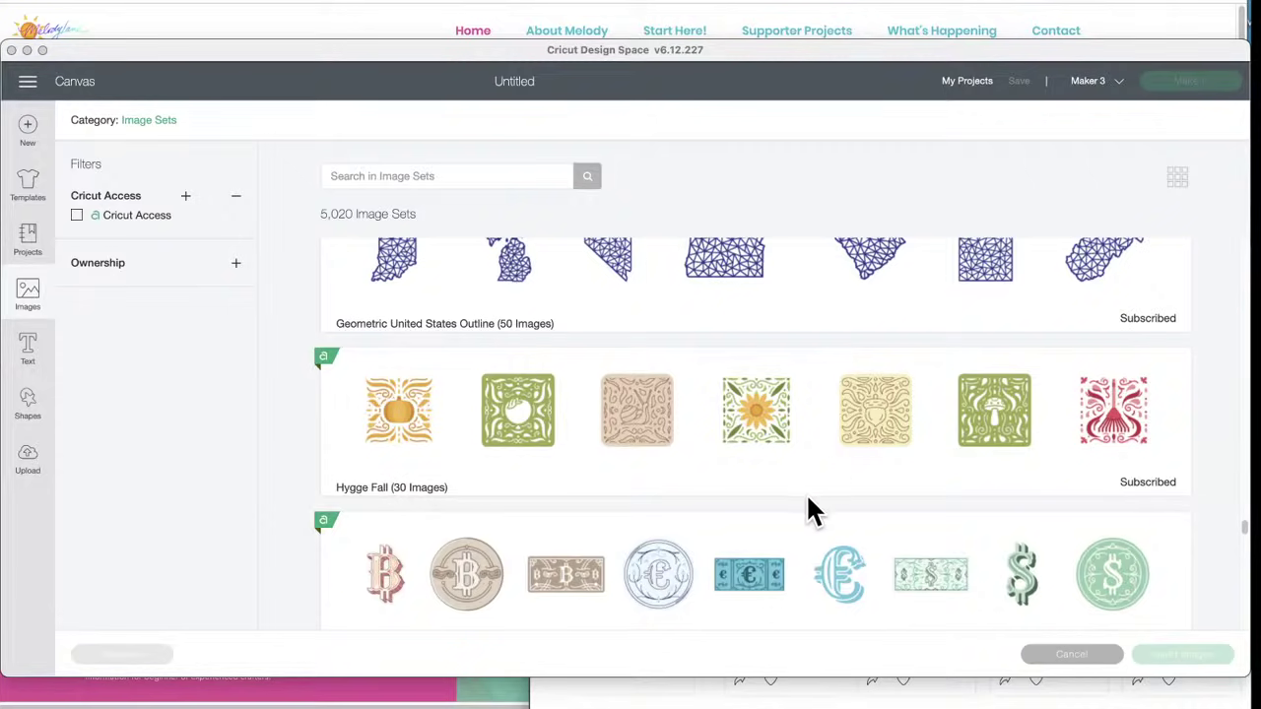
pyautogui.scroll(-3, 809, 503)
pyautogui.scroll(-1, 807, 507)
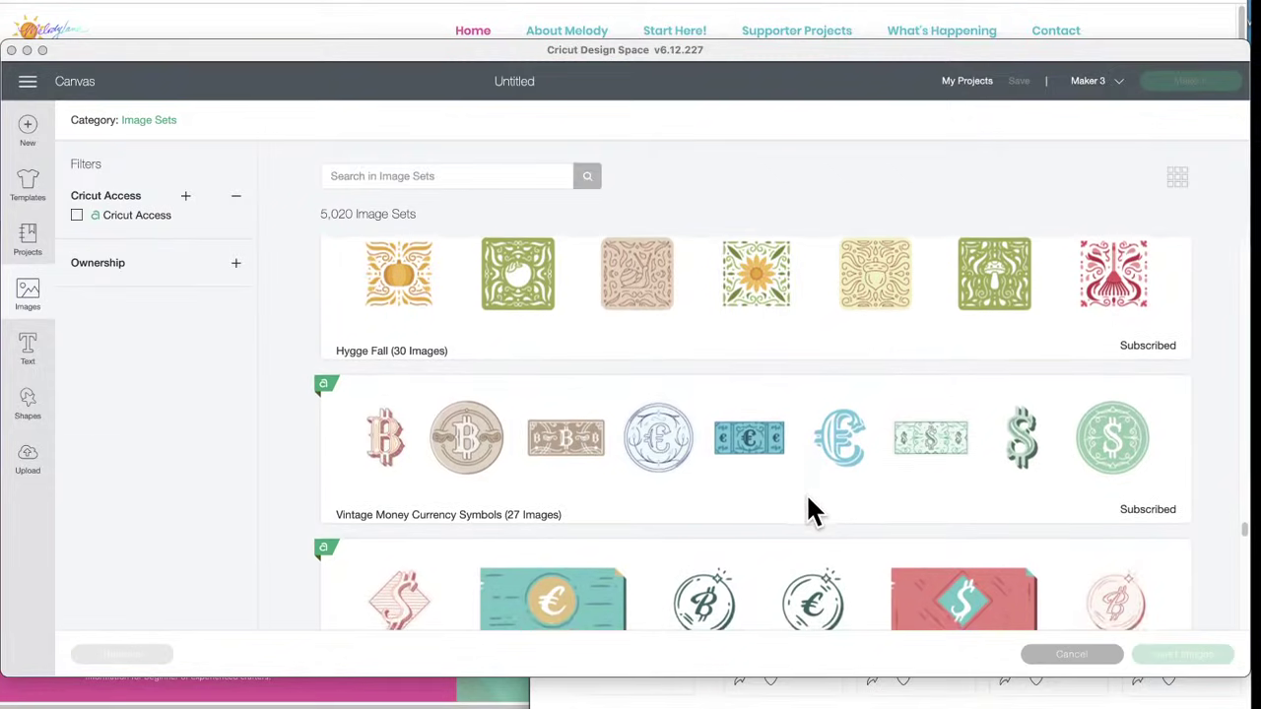
# - Compare the Vintage Money Currency Symbols and Fancy Currency Symbols image sets, and view the Splash Alphabet & Numbers set
pyautogui.scroll(-5, 808, 510)
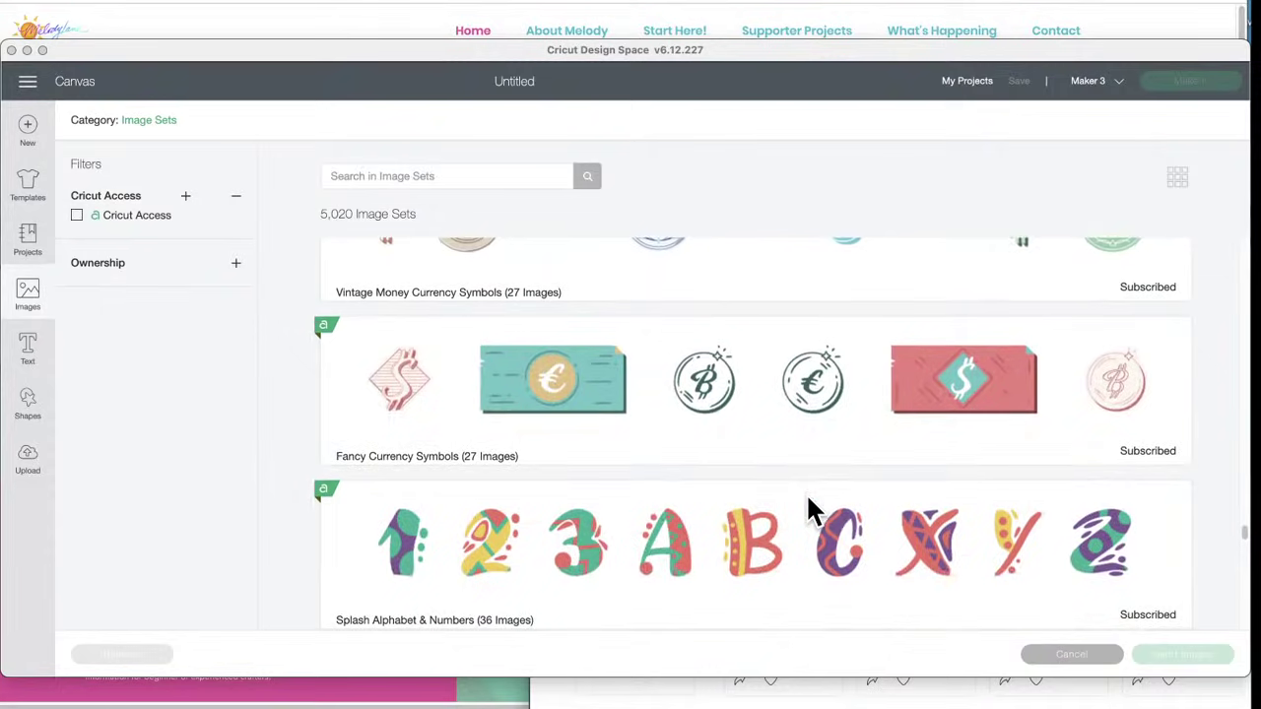
pyautogui.scroll(5, 806, 492)
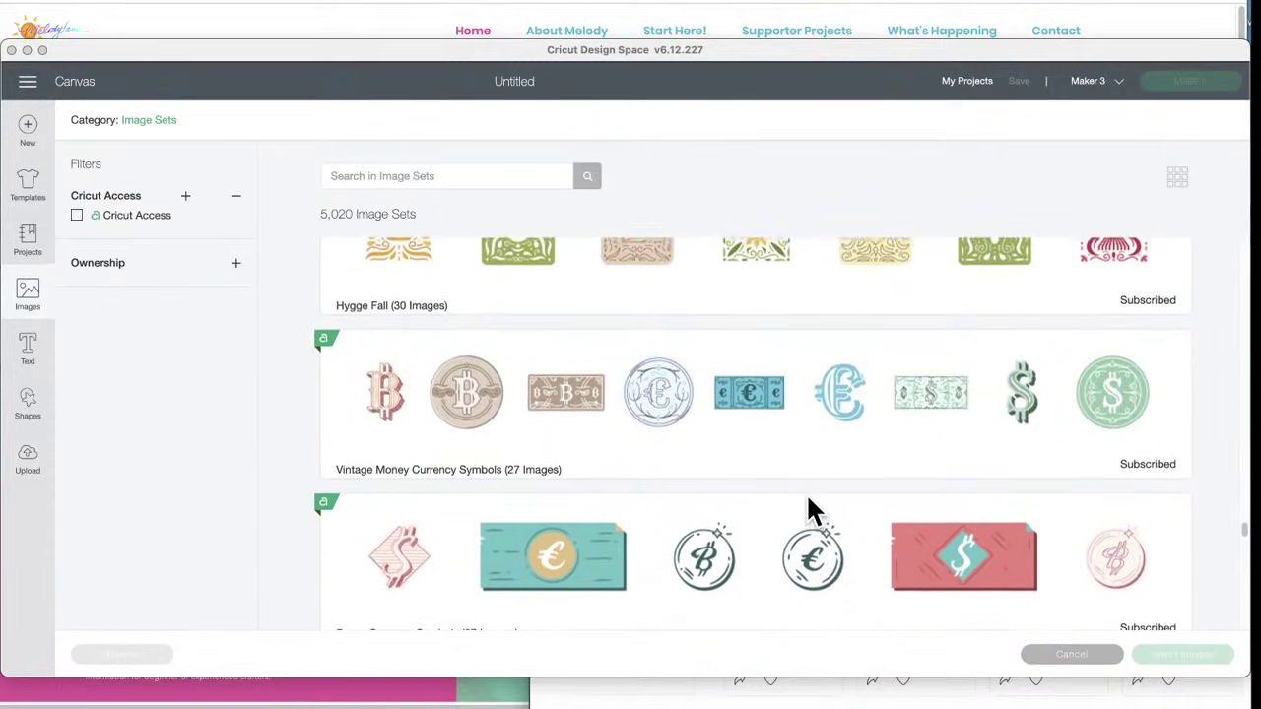
pyautogui.scroll(-5, 806, 492)
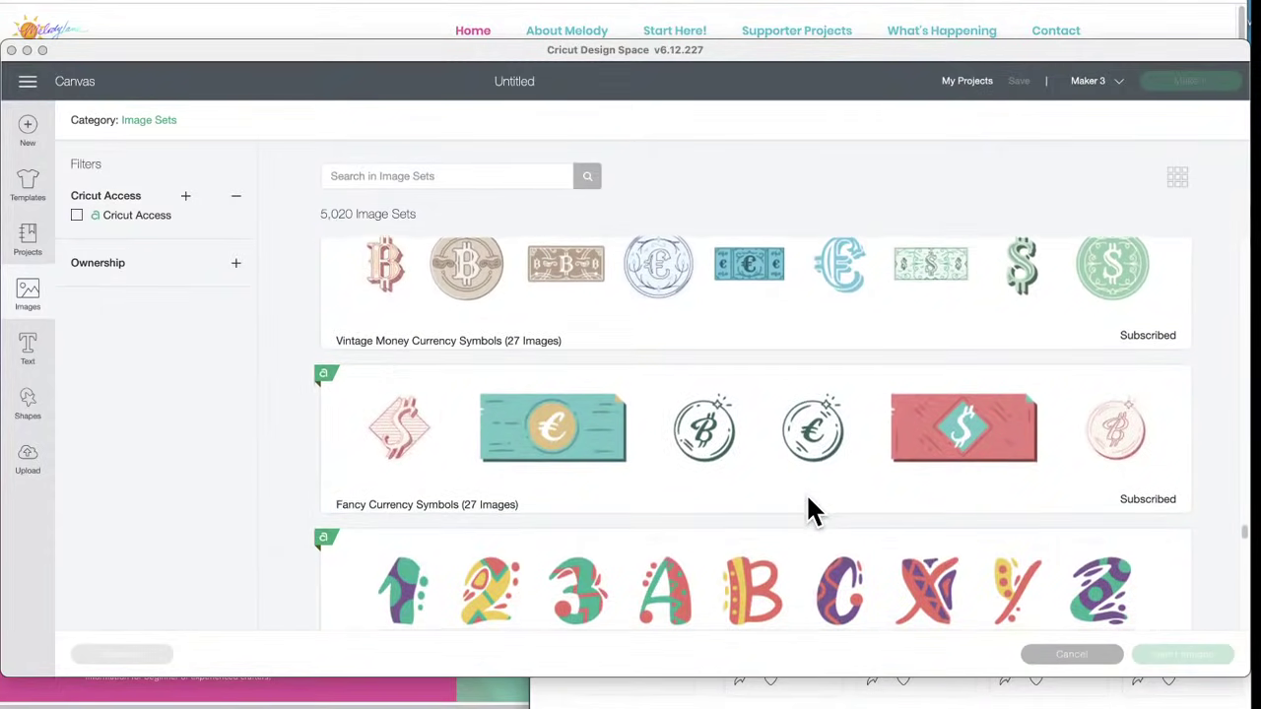
pyautogui.scroll(2, 805, 493)
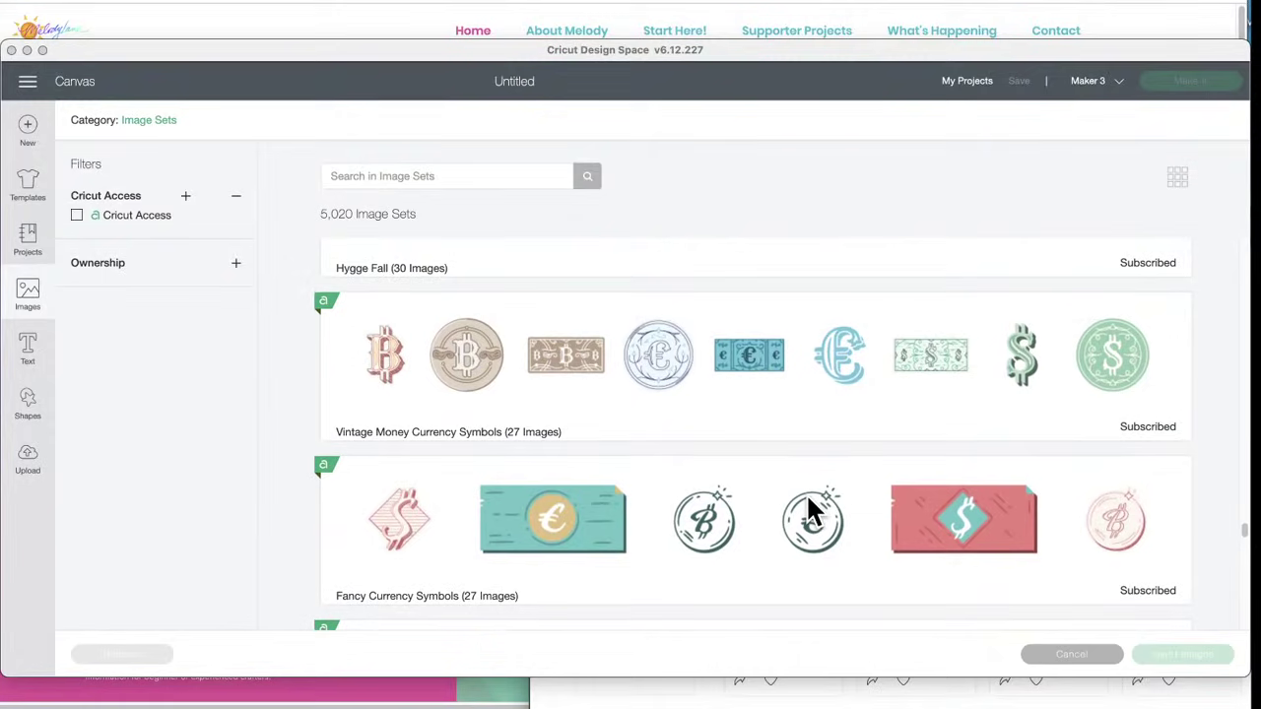
pyautogui.scroll(-2, 587, 559)
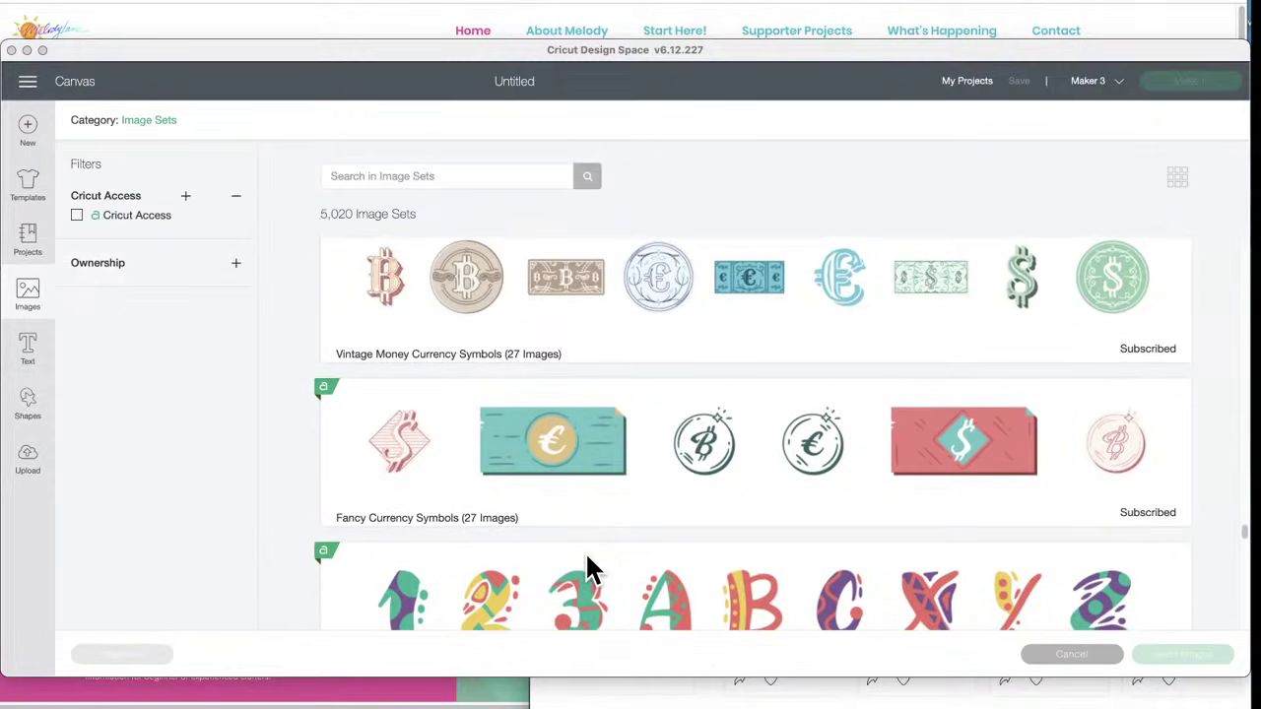
# - Review the Splash Alphabet & Numbers, Halloween Vampires, Geometric Sweet Treats and Retro Price Tags Printables image sets
pyautogui.scroll(-5, 587, 558)
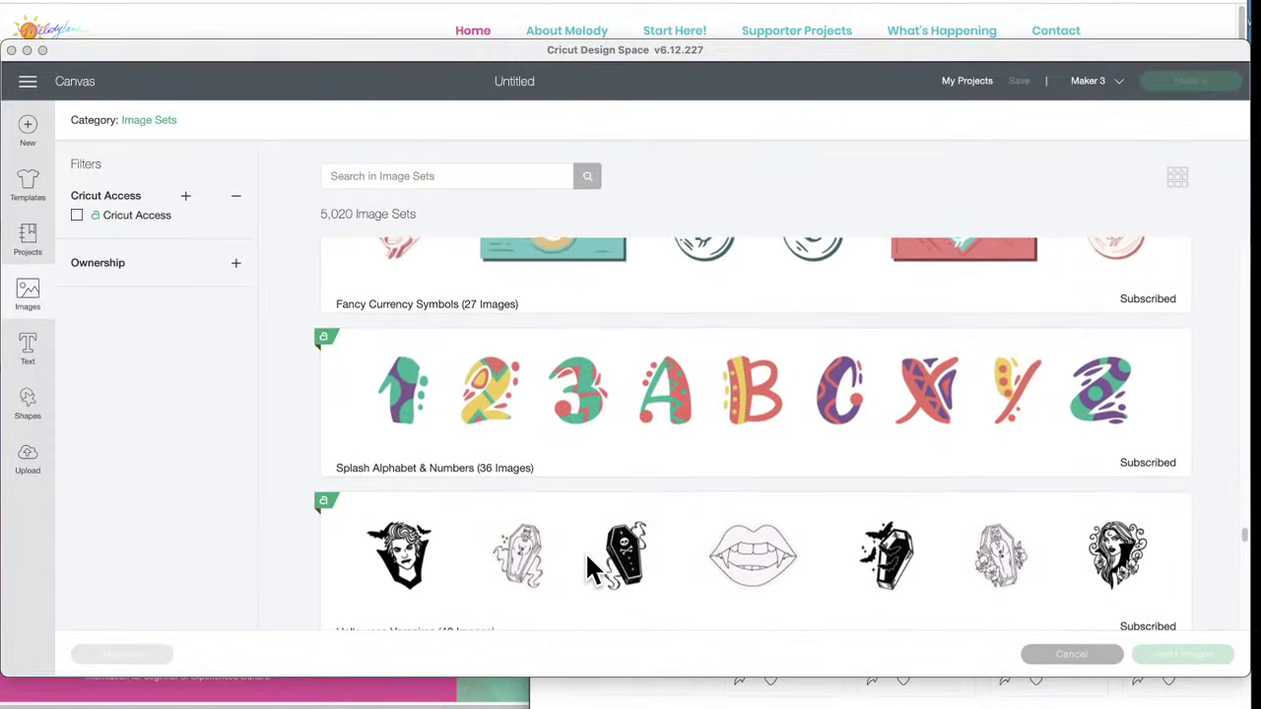
pyautogui.scroll(-2, 585, 552)
pyautogui.scroll(-4, 587, 558)
pyautogui.scroll(-4, 587, 559)
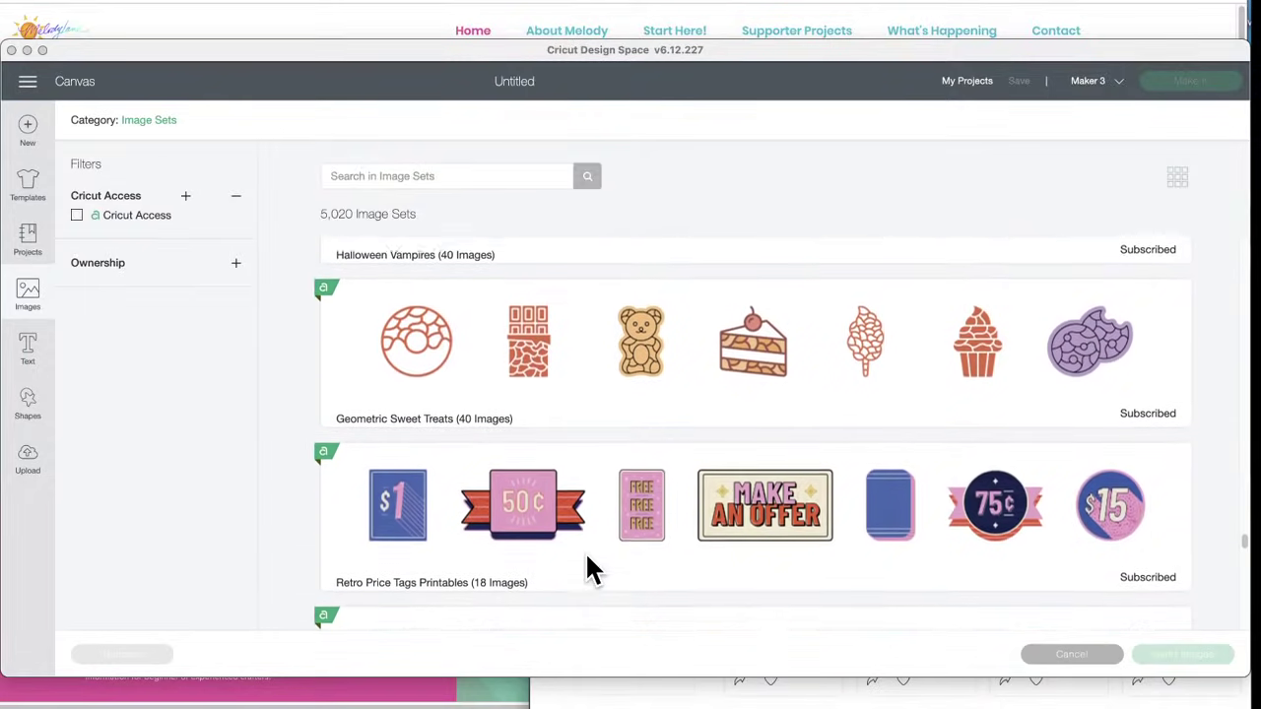
pyautogui.scroll(-3, 587, 559)
pyautogui.scroll(-3, 587, 559)
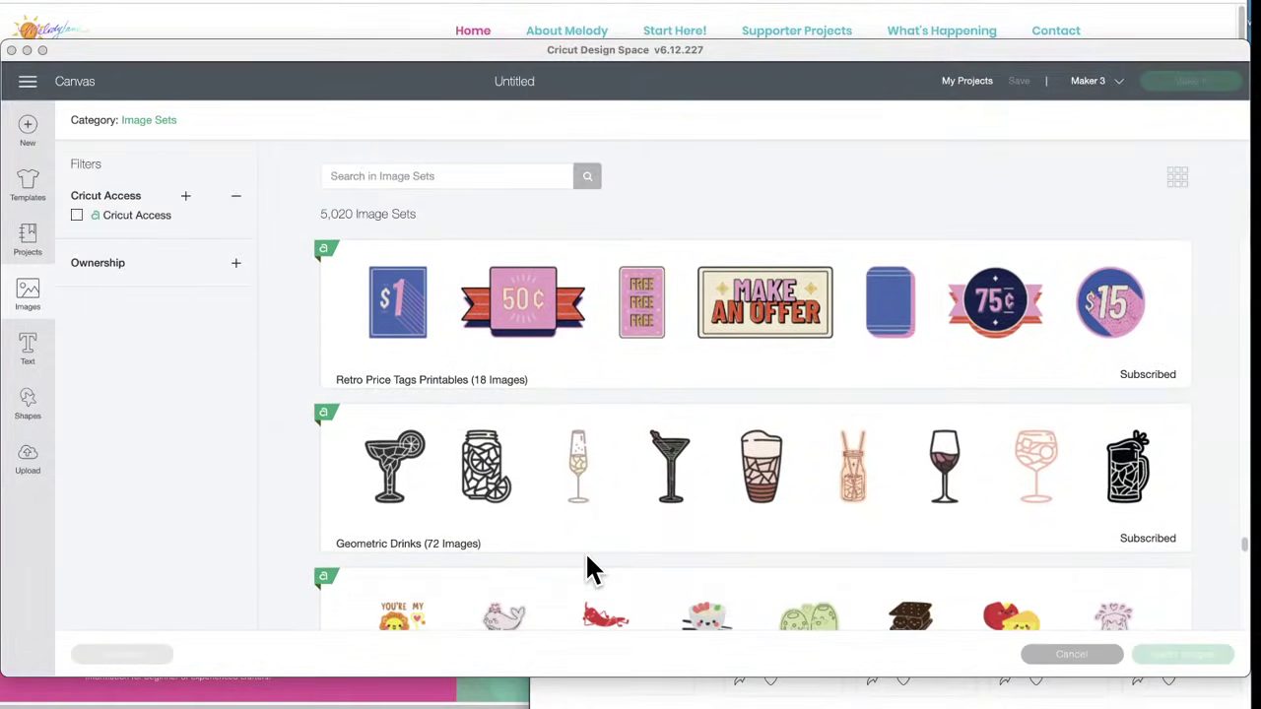
# - Review the Geometric Drinks, Punny Romantic Phrases, Prom Essentials and Classic Pantry Food Labels image sets
pyautogui.scroll(-3, 587, 558)
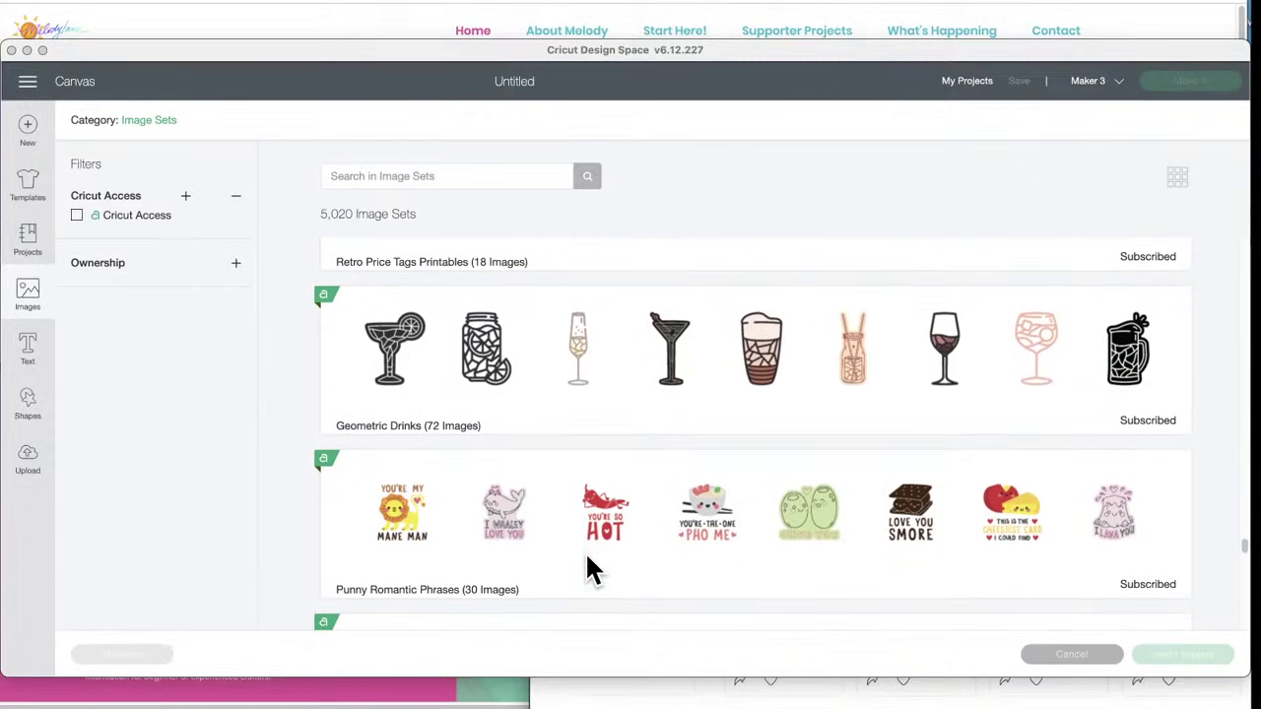
pyautogui.scroll(-3, 587, 558)
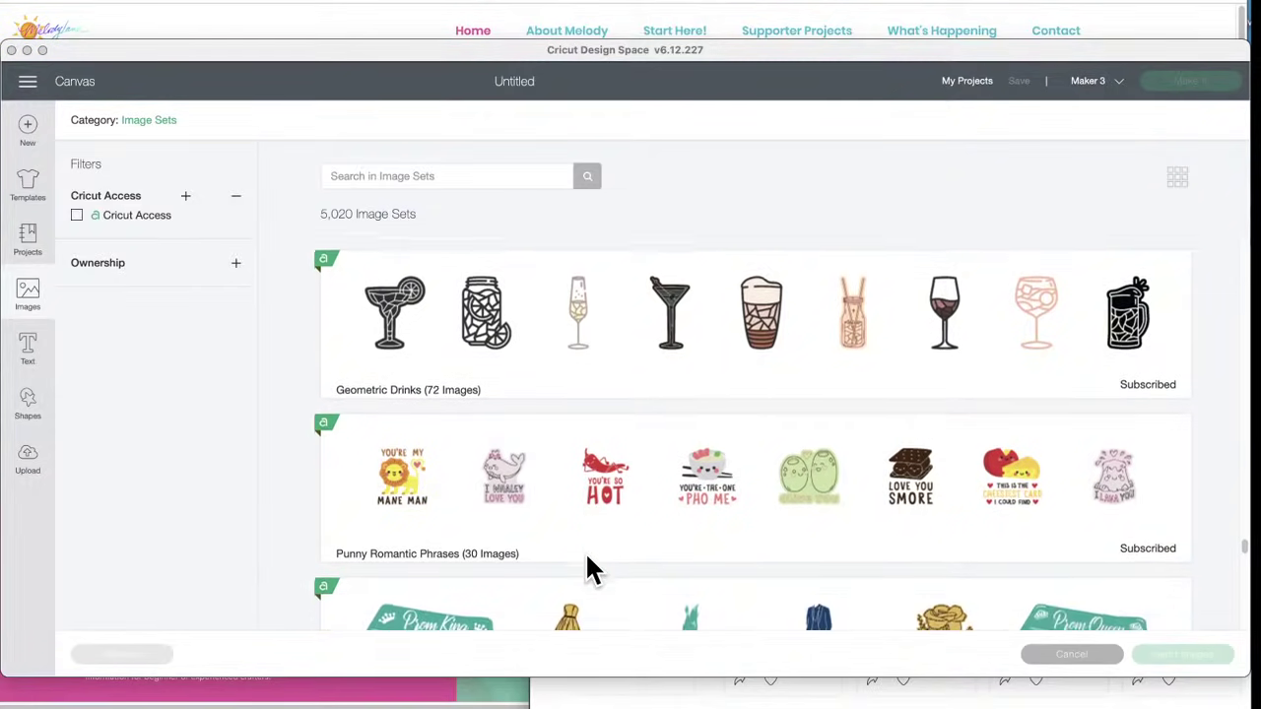
pyautogui.scroll(-6, 587, 558)
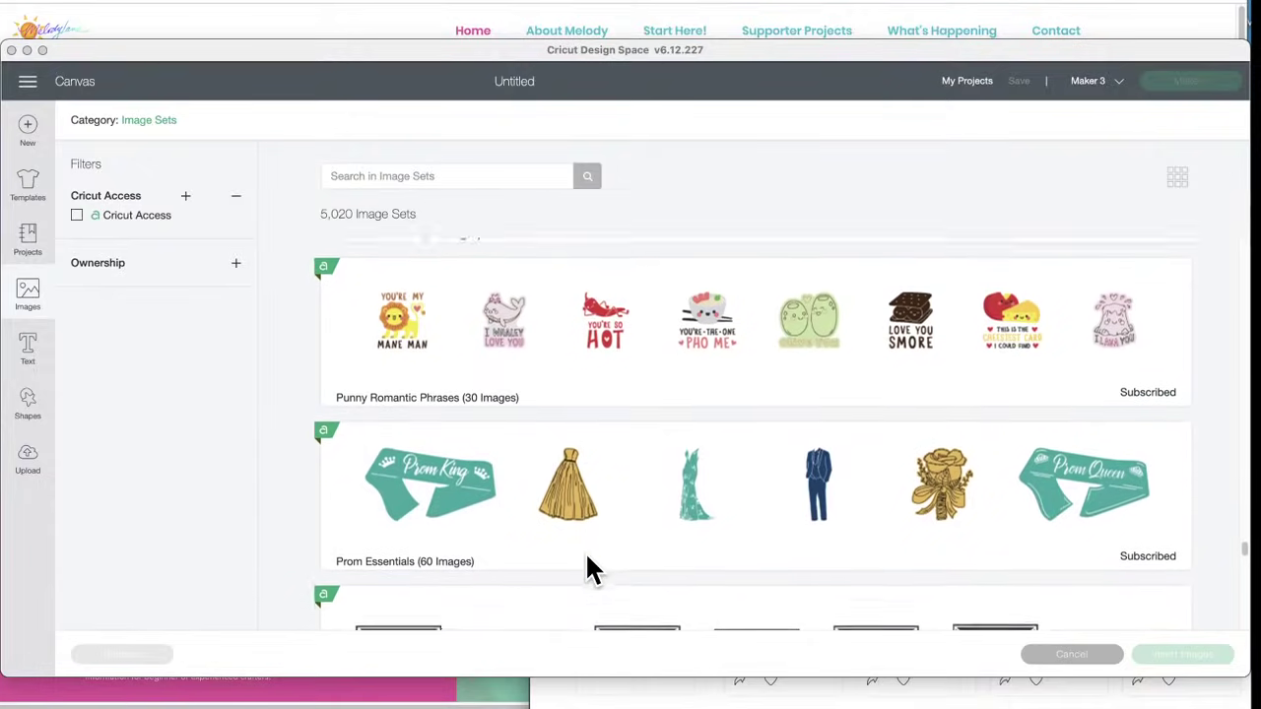
pyautogui.scroll(-4, 587, 559)
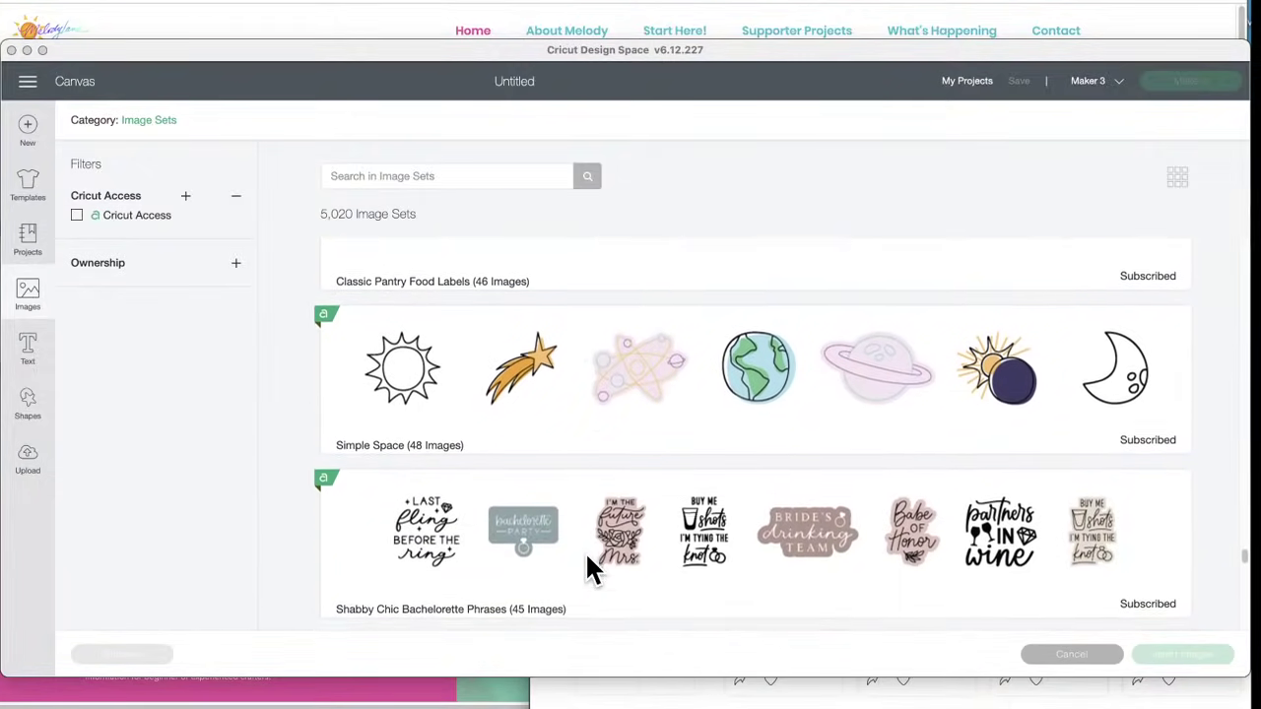
# - Review the image sets from Shabby Chic Bachelorette Phrases and Cleaning Icons through Last Day Of School Phrases and Tattoo Nature Illustrations Printables
pyautogui.scroll(-1, 587, 569)
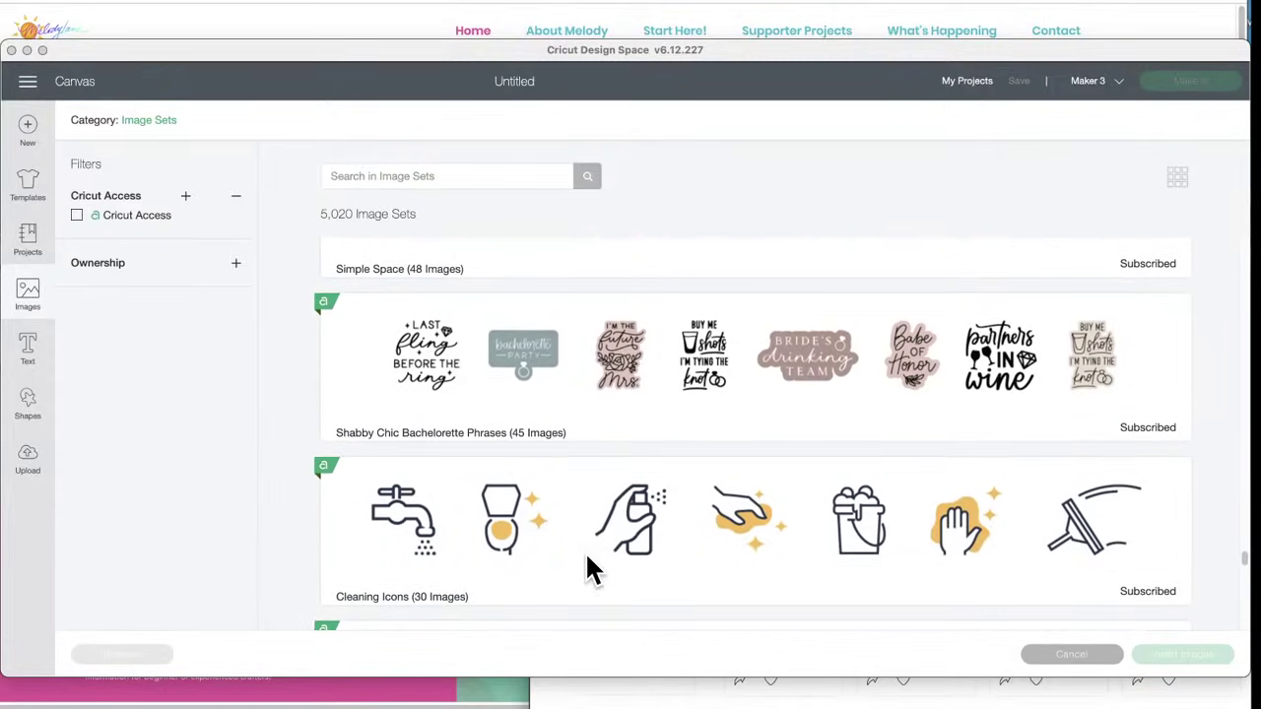
pyautogui.scroll(-3, 587, 570)
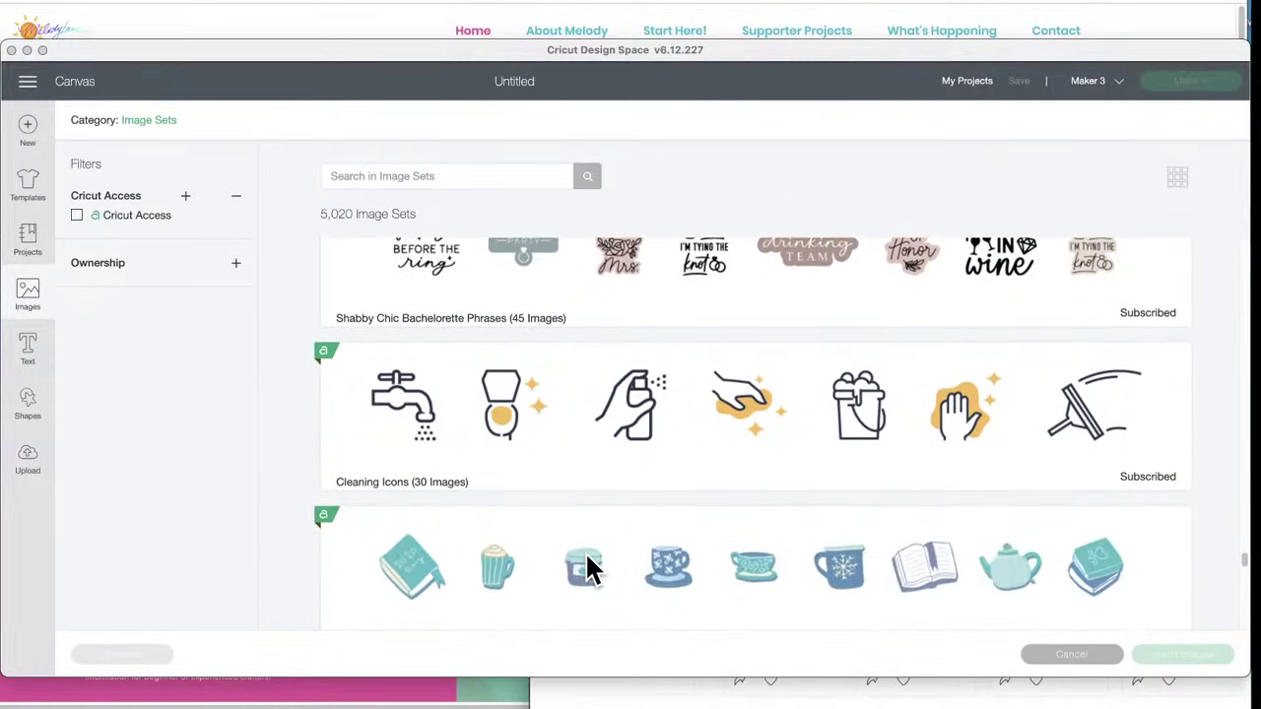
pyautogui.scroll(-5, 587, 570)
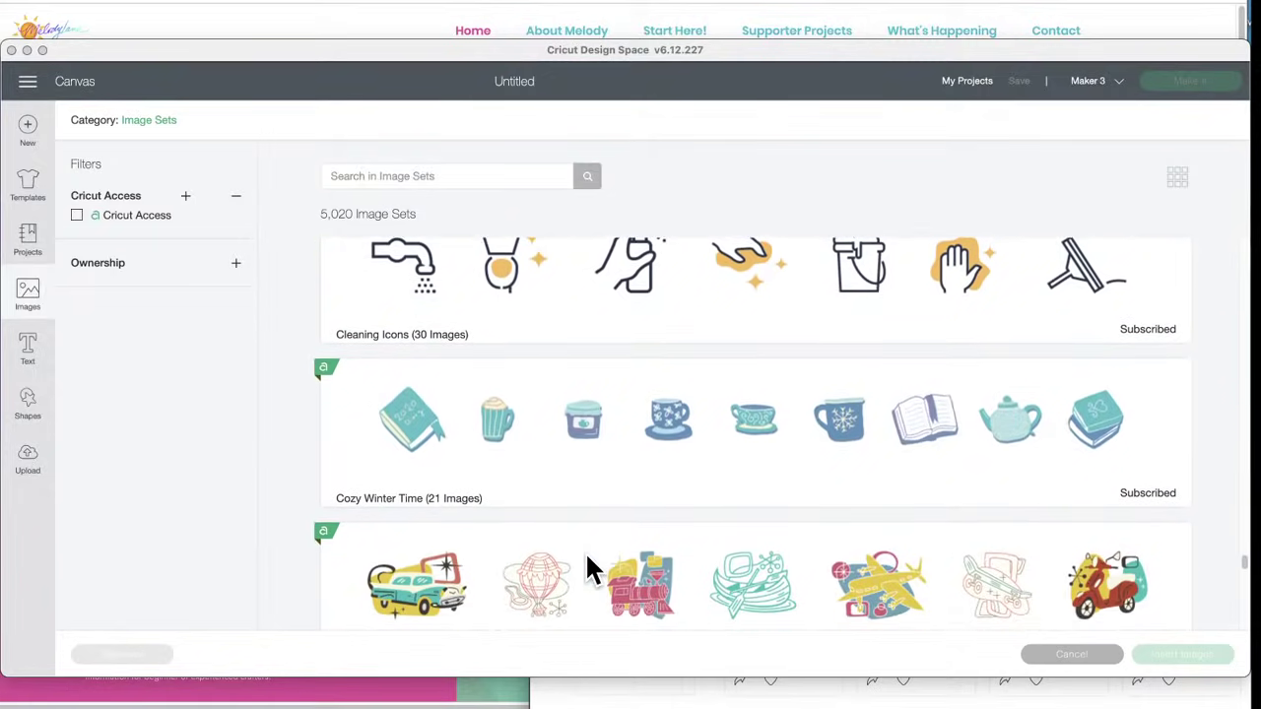
pyautogui.scroll(-4, 587, 561)
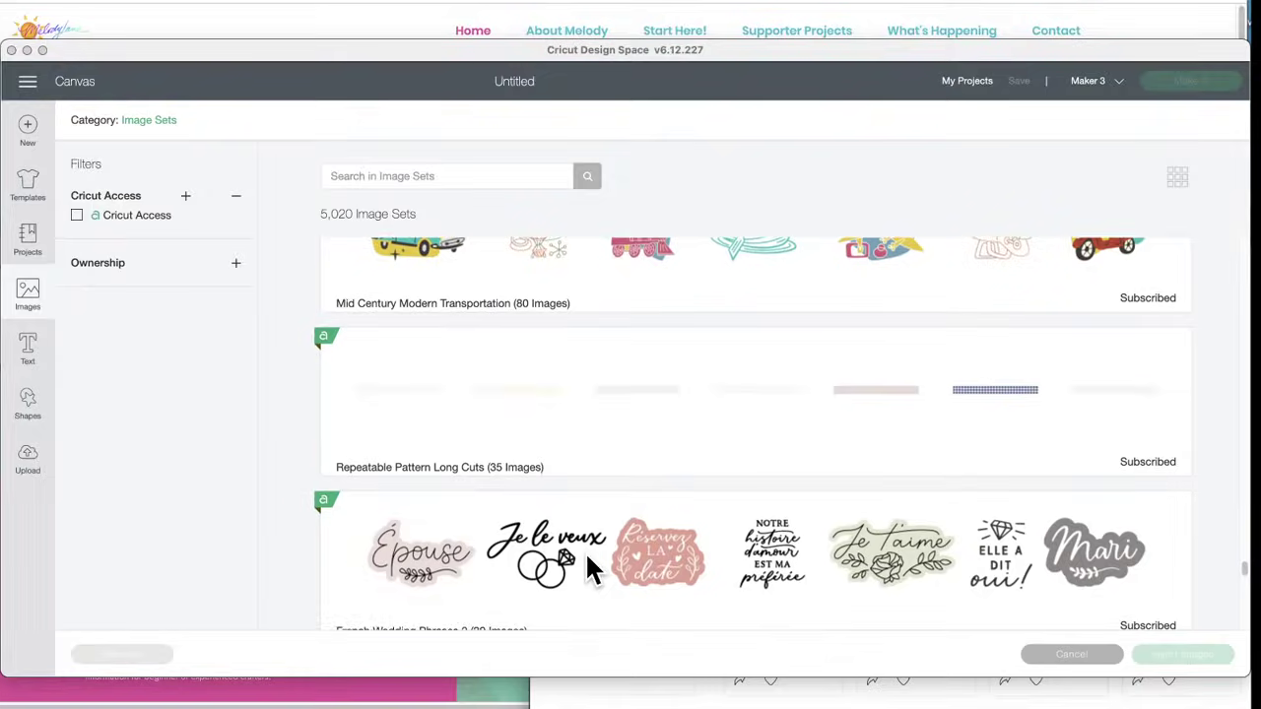
pyautogui.scroll(-5, 587, 569)
pyautogui.scroll(-2, 587, 569)
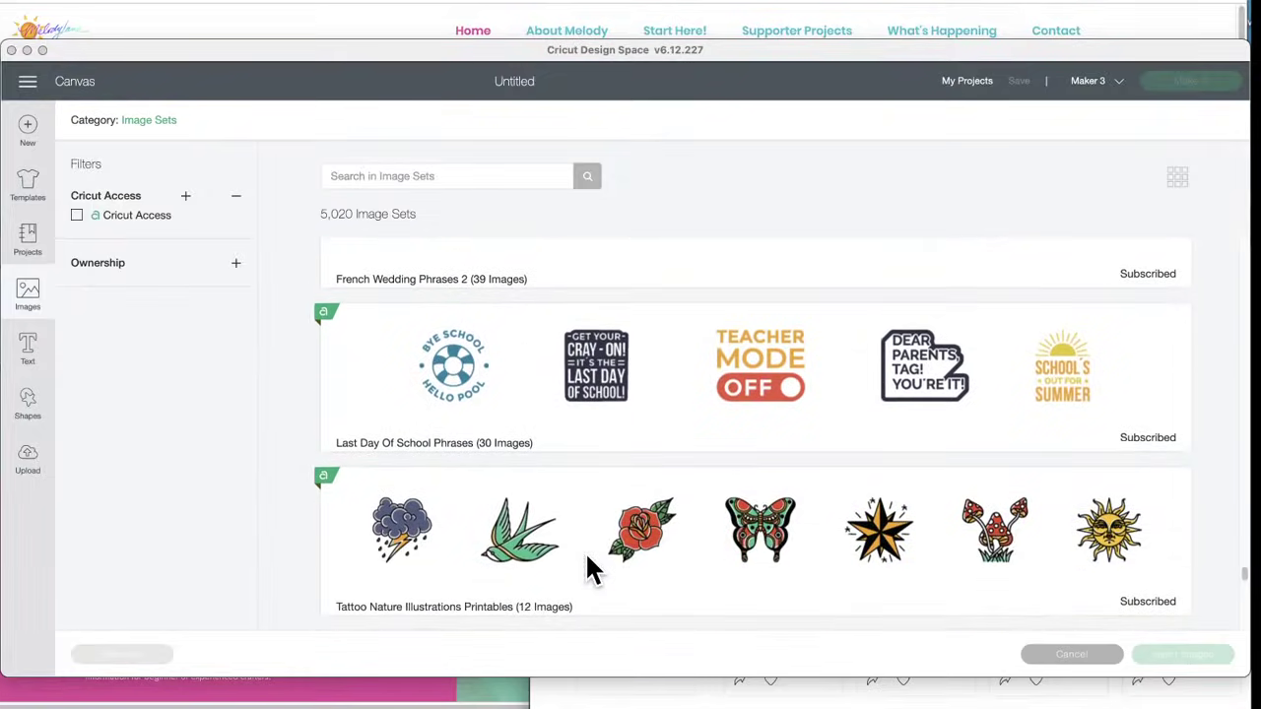
# - Return to the earlier image sets and open the Thanksgiving Images set listed between Geometric Sweet Treats 2 and Vintage Drink Labels
pyautogui.scroll(12, 587, 569)
pyautogui.scroll(-15, 587, 569)
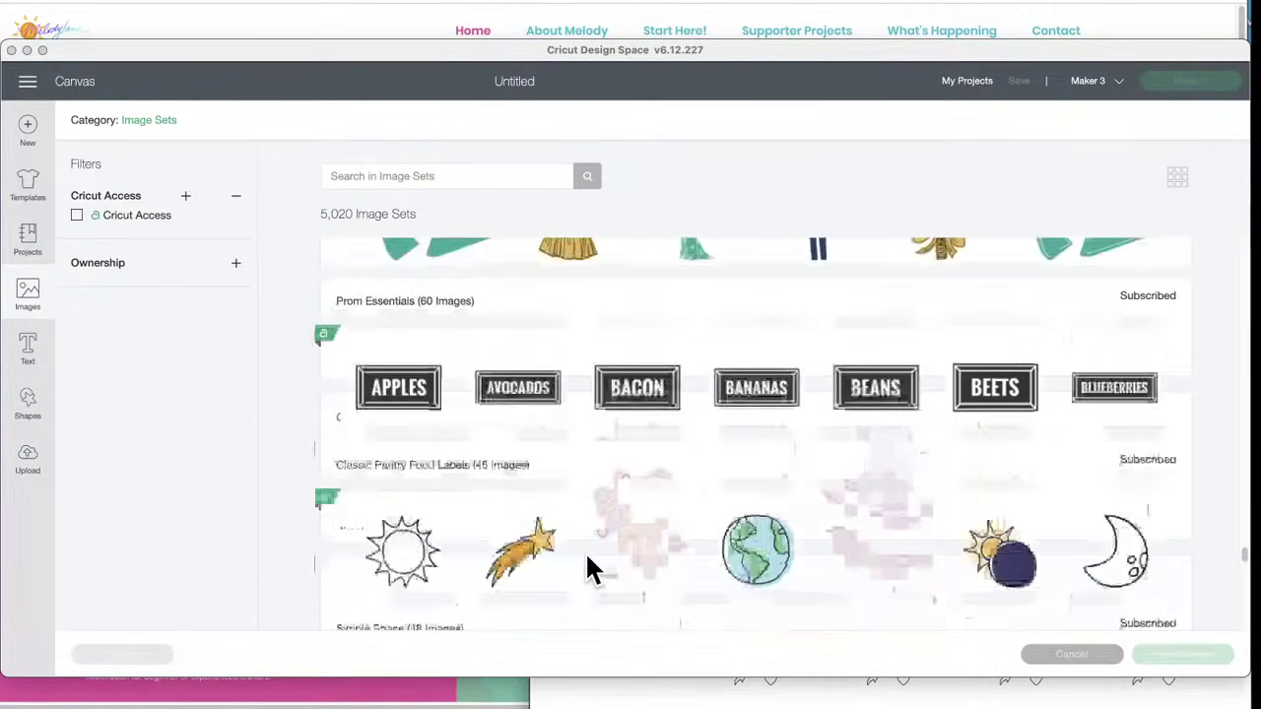
pyautogui.scroll(6, 587, 569)
pyautogui.scroll(15, 585, 569)
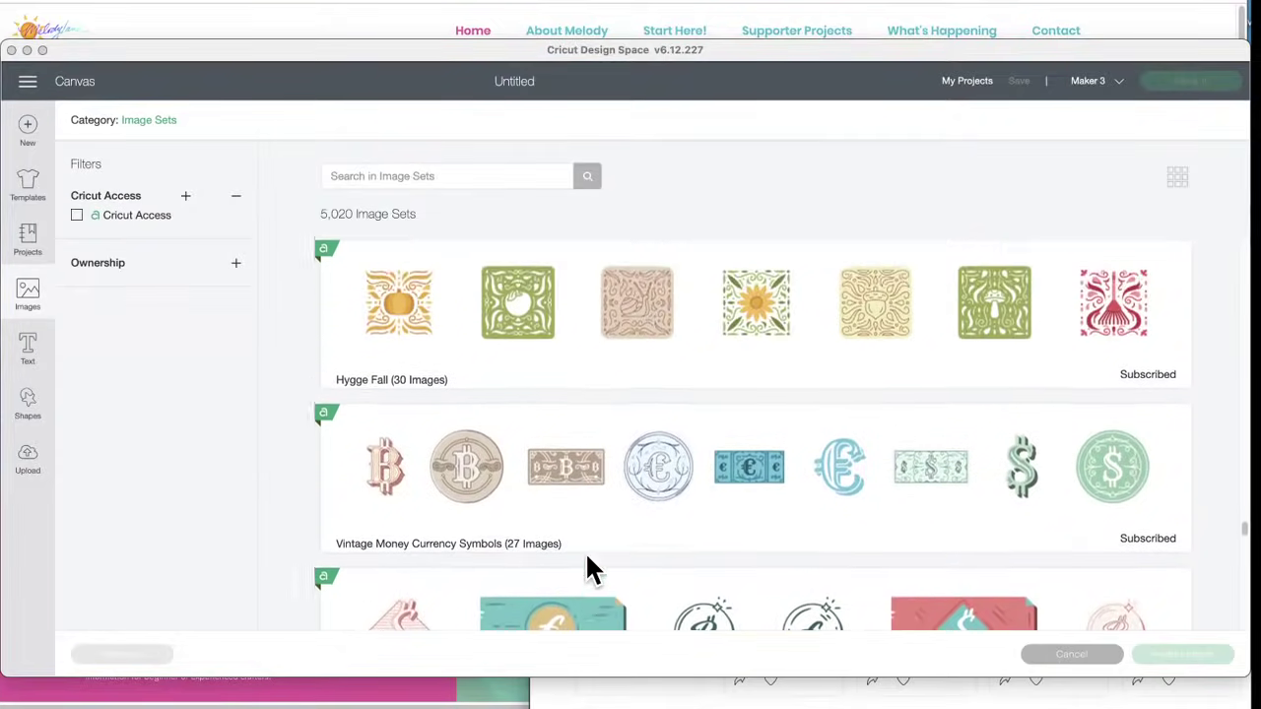
pyautogui.scroll(8, 587, 562)
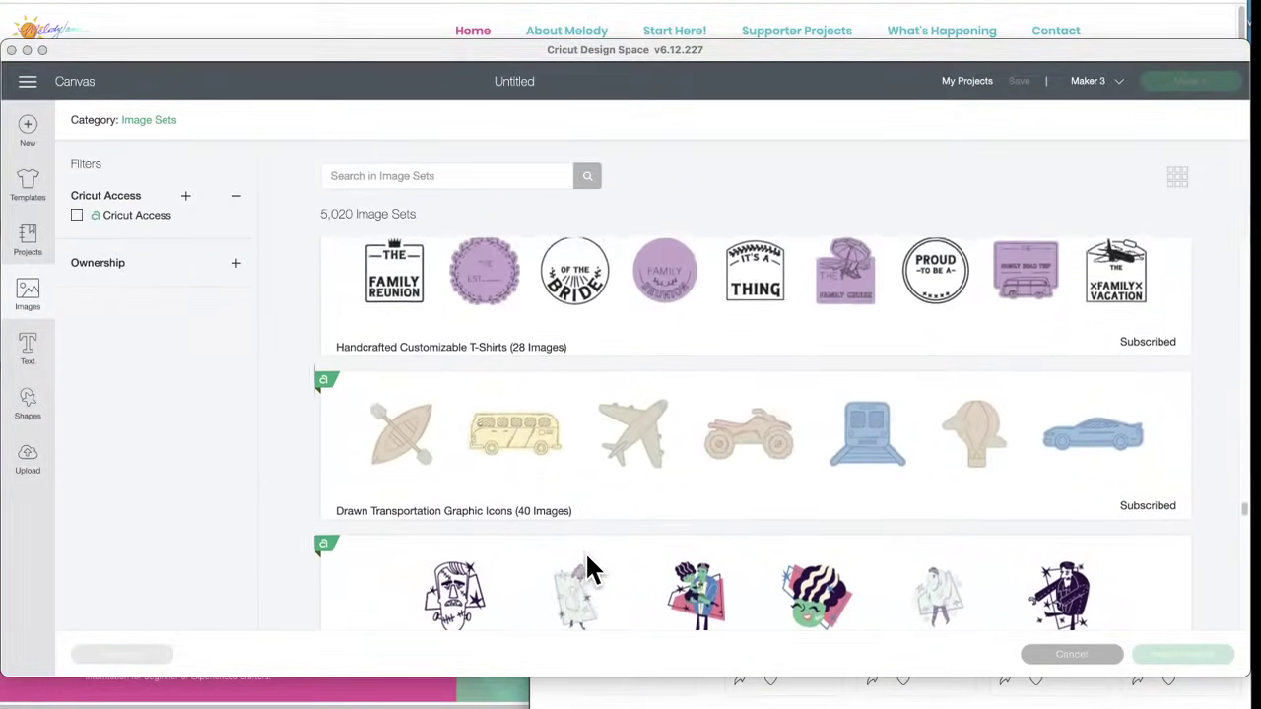
pyautogui.scroll(10, 587, 562)
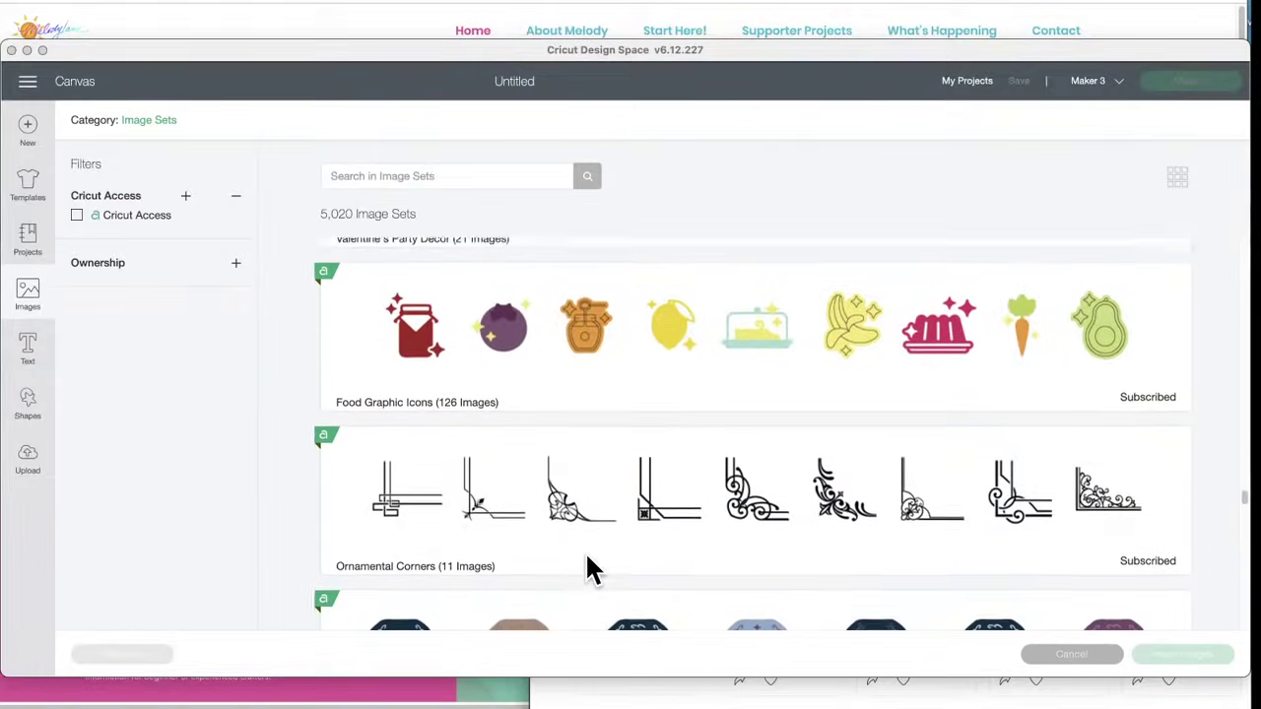
pyautogui.scroll(10, 587, 561)
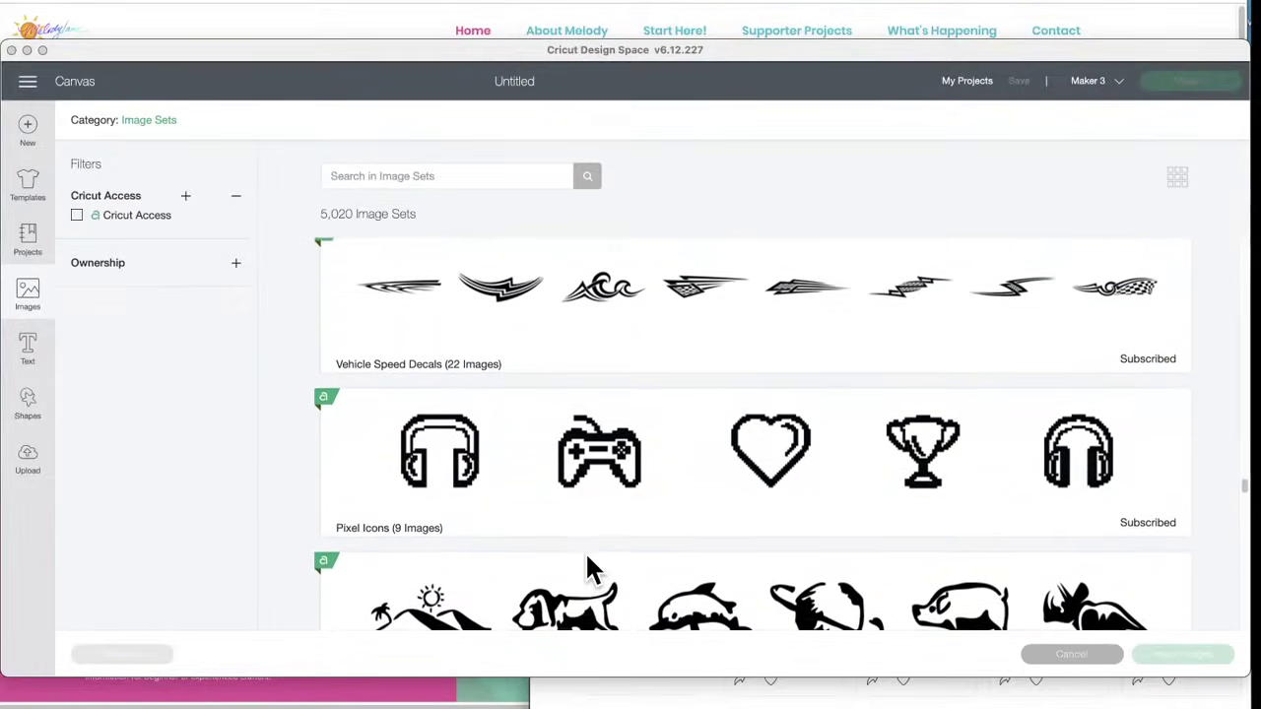
pyautogui.scroll(10, 587, 567)
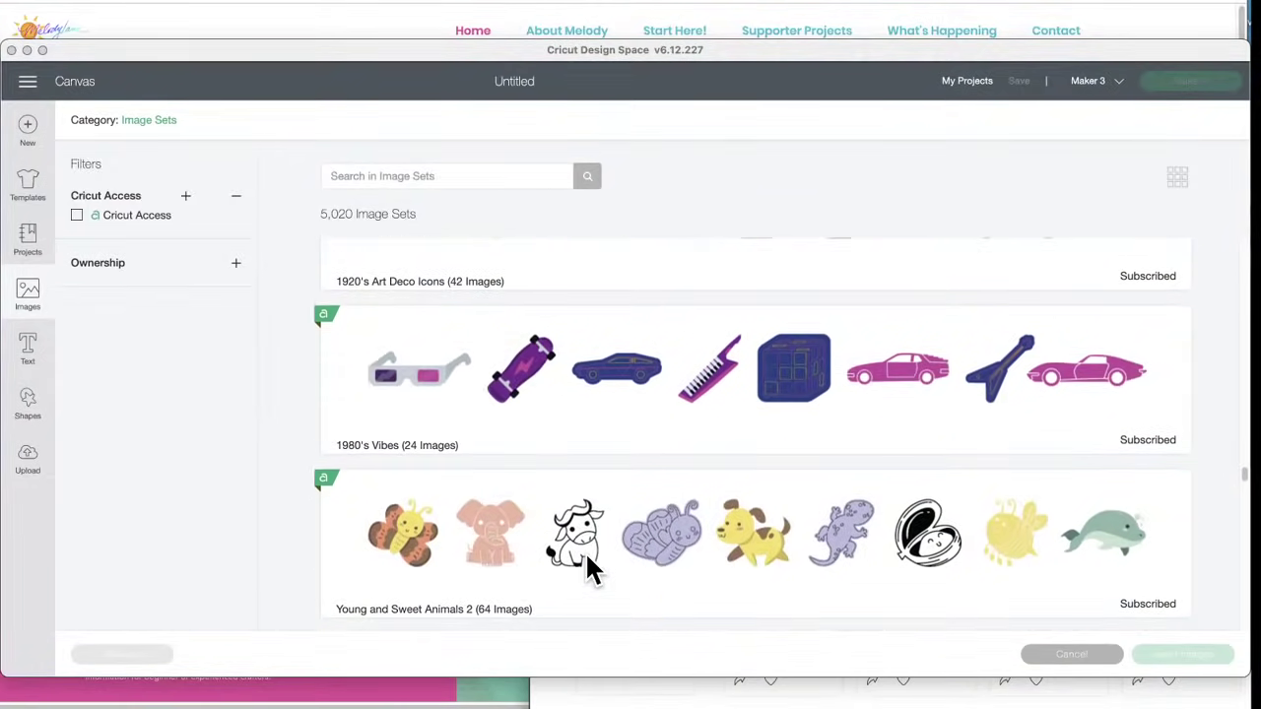
pyautogui.scroll(10, 587, 570)
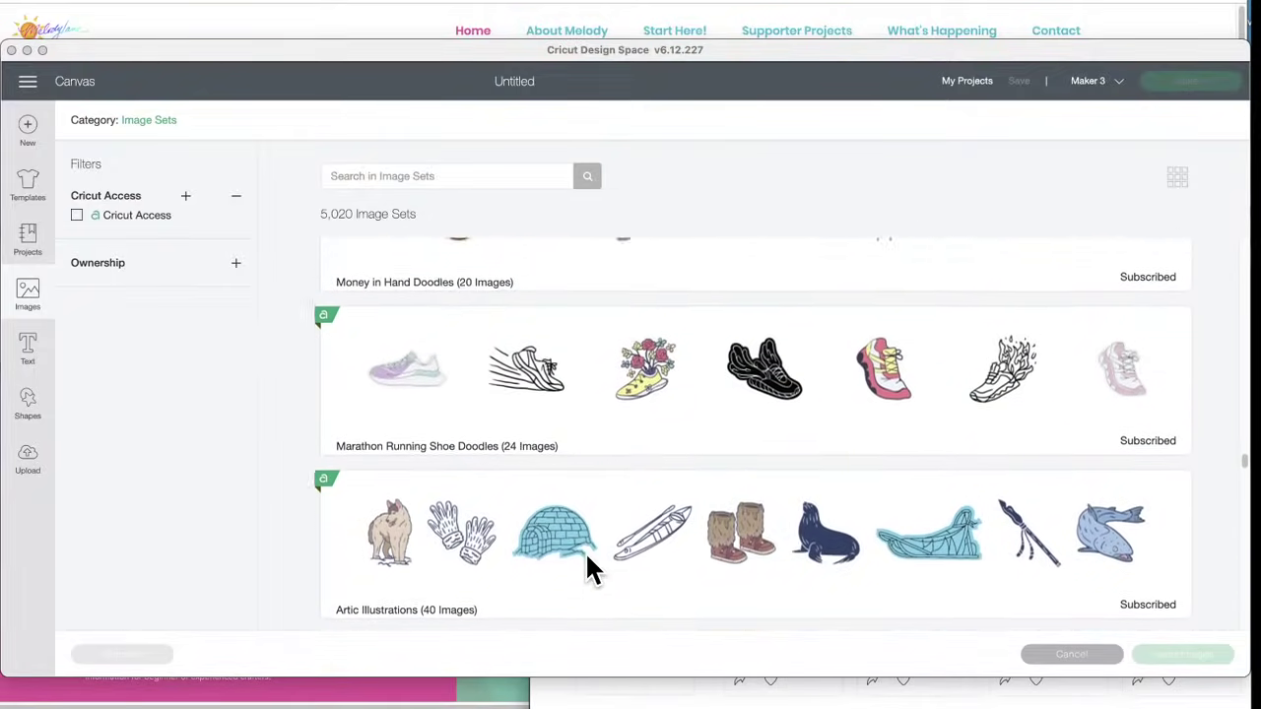
pyautogui.scroll(10, 589, 569)
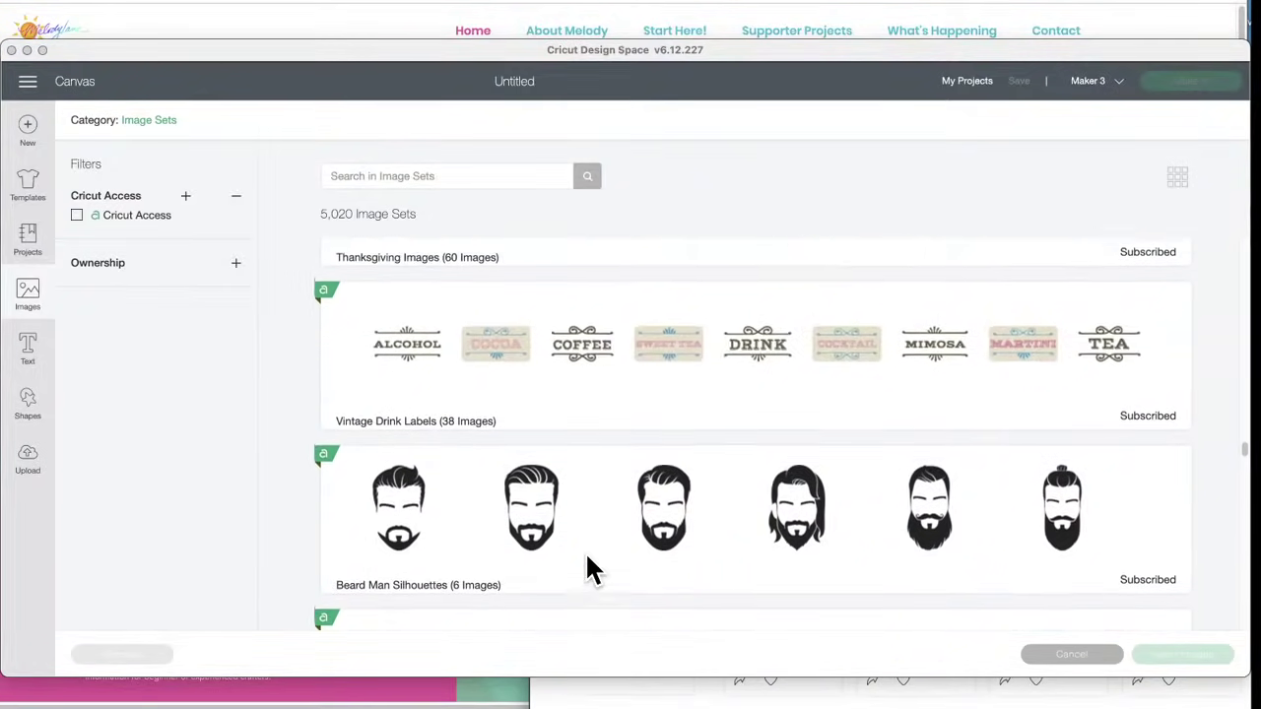
pyautogui.scroll(-2, 587, 569)
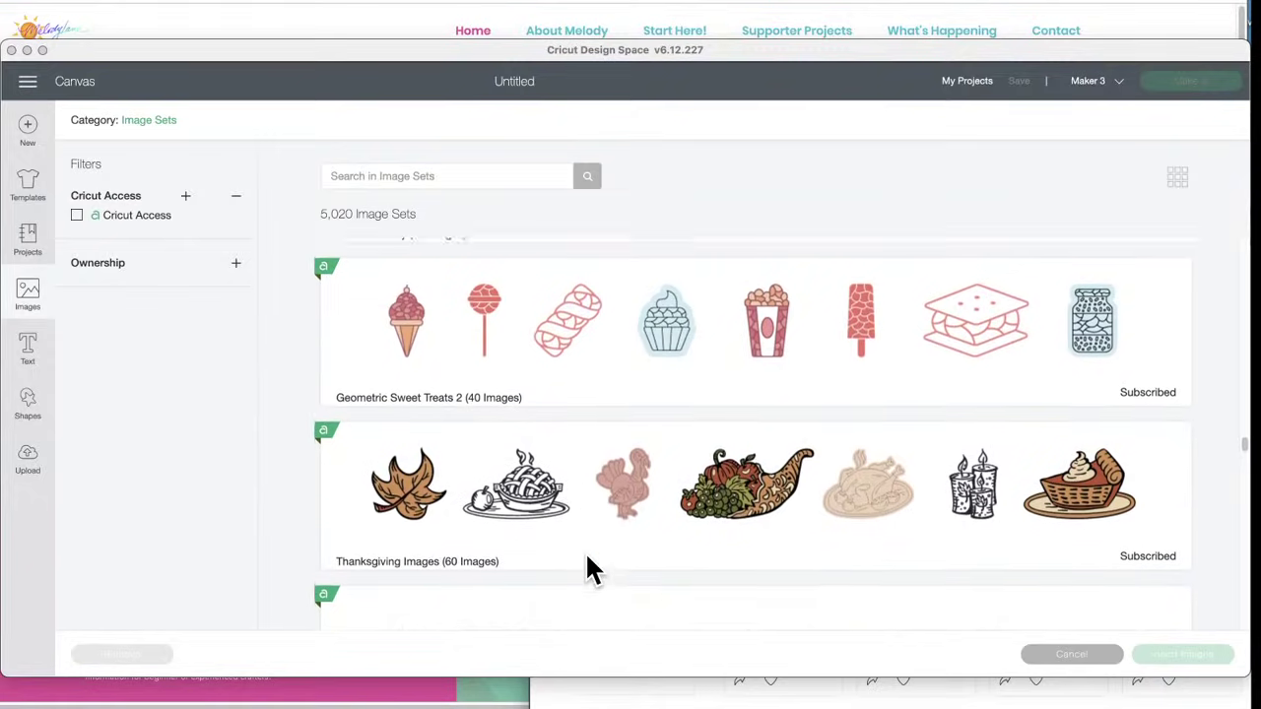
pyautogui.click(636, 493)
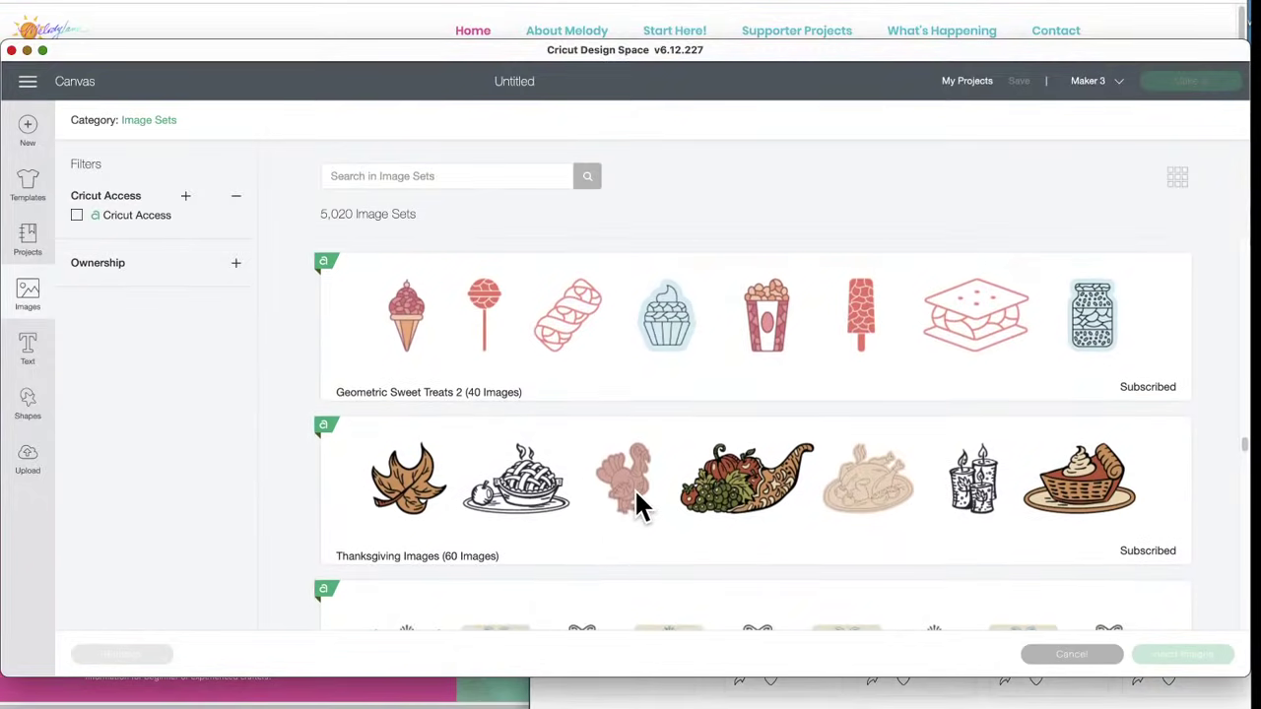
pyautogui.click(638, 495)
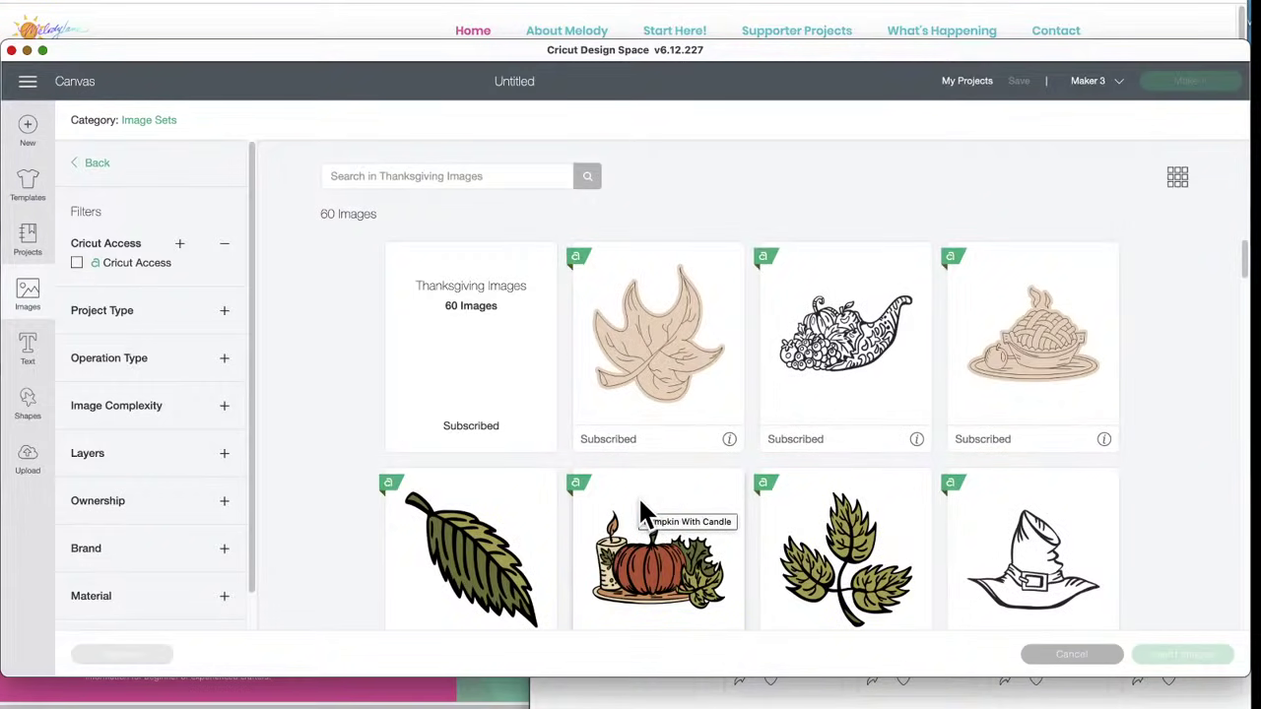
# - Examine the individual images in the Thanksgiving Images set, including the outline, coloured and layered versions of its designs
pyautogui.scroll(-1, 639, 498)
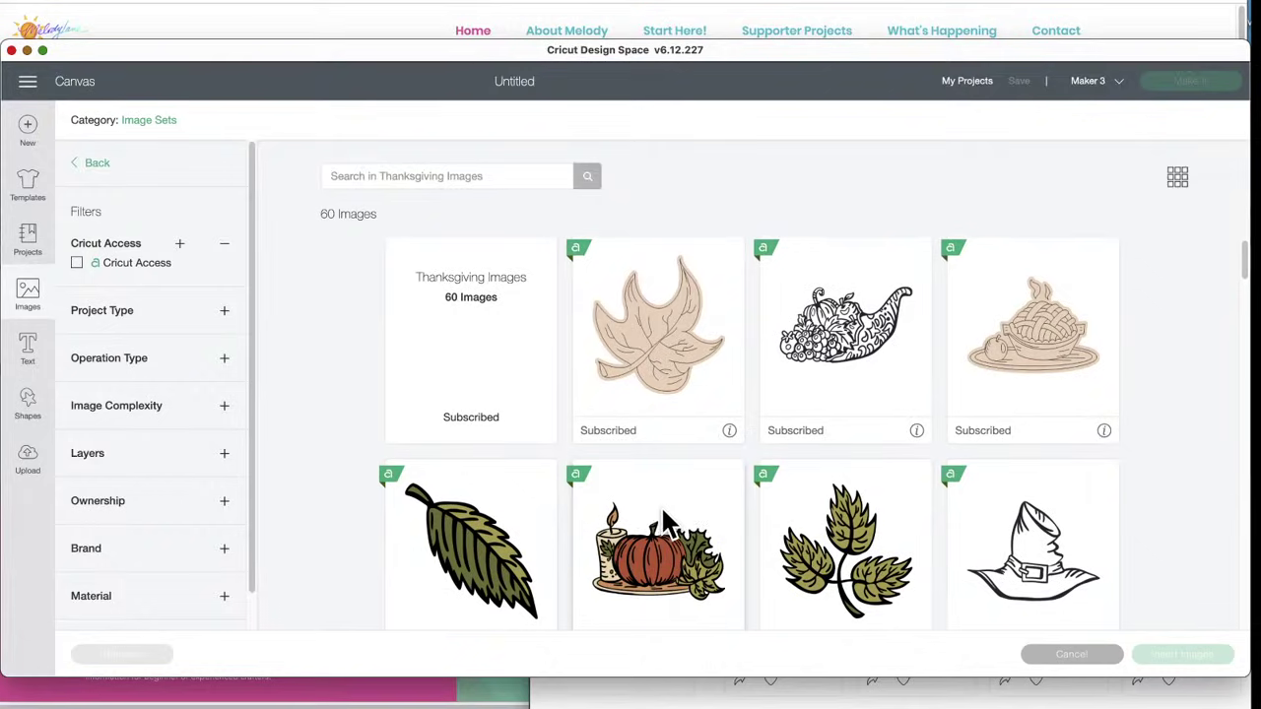
pyautogui.scroll(-3, 662, 522)
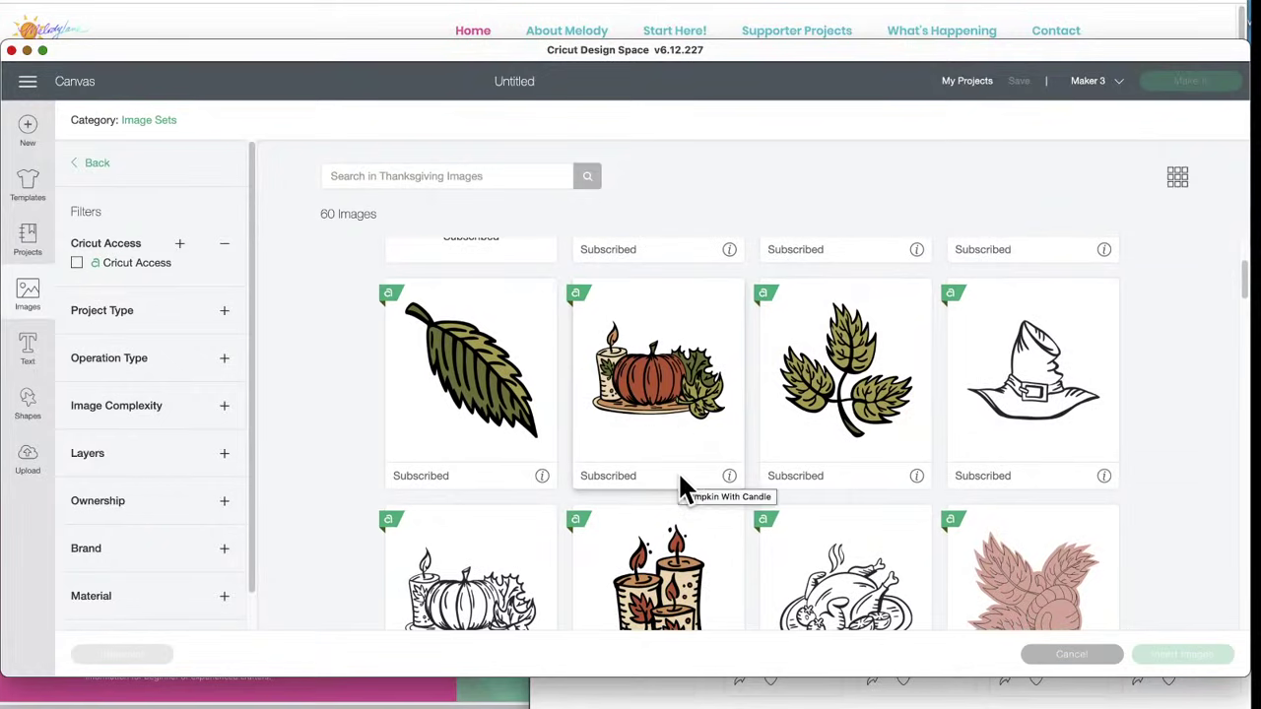
pyautogui.scroll(-4, 684, 487)
pyautogui.scroll(-4, 678, 489)
pyautogui.scroll(-4, 679, 493)
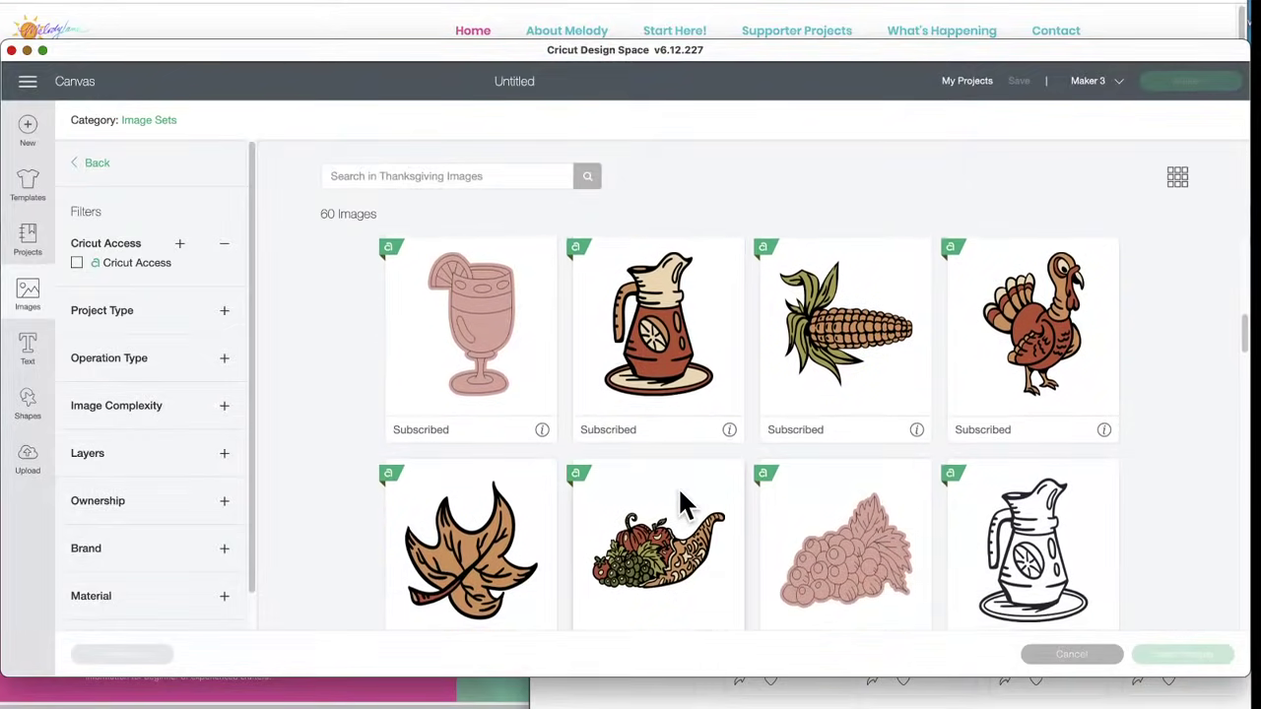
pyautogui.scroll(-8, 685, 505)
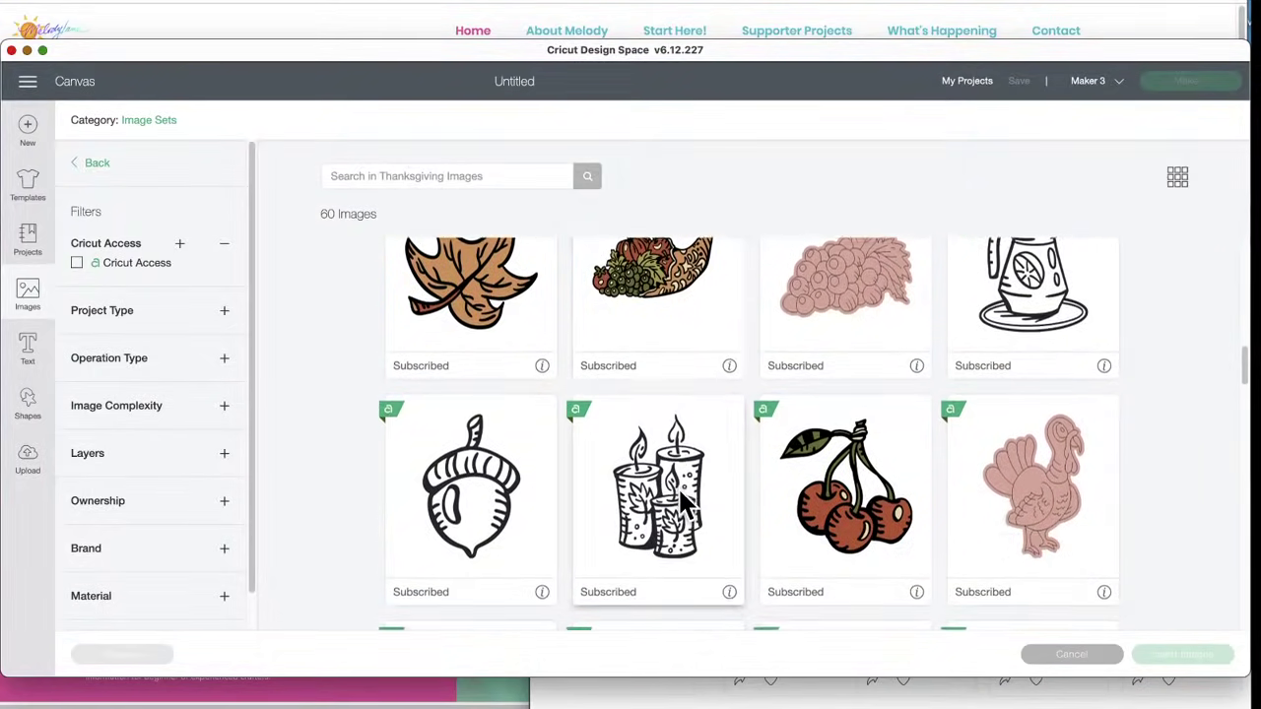
pyautogui.scroll(-9, 685, 504)
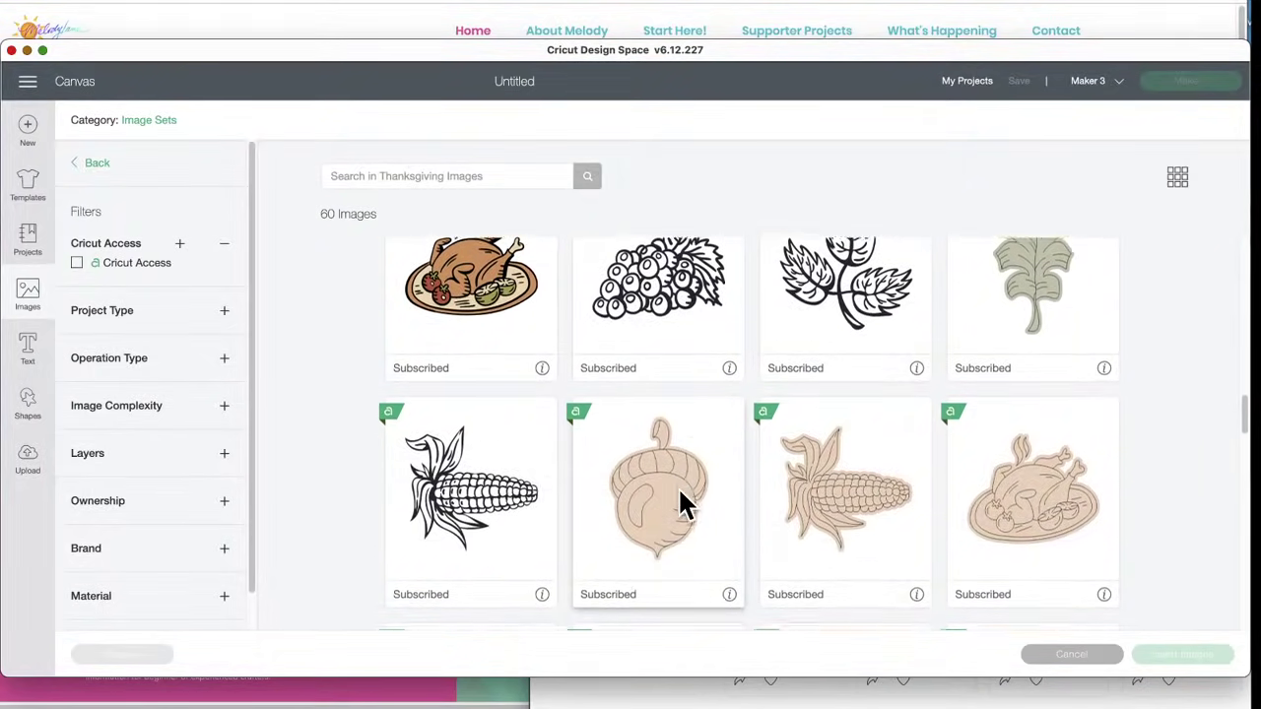
pyautogui.scroll(-12, 684, 504)
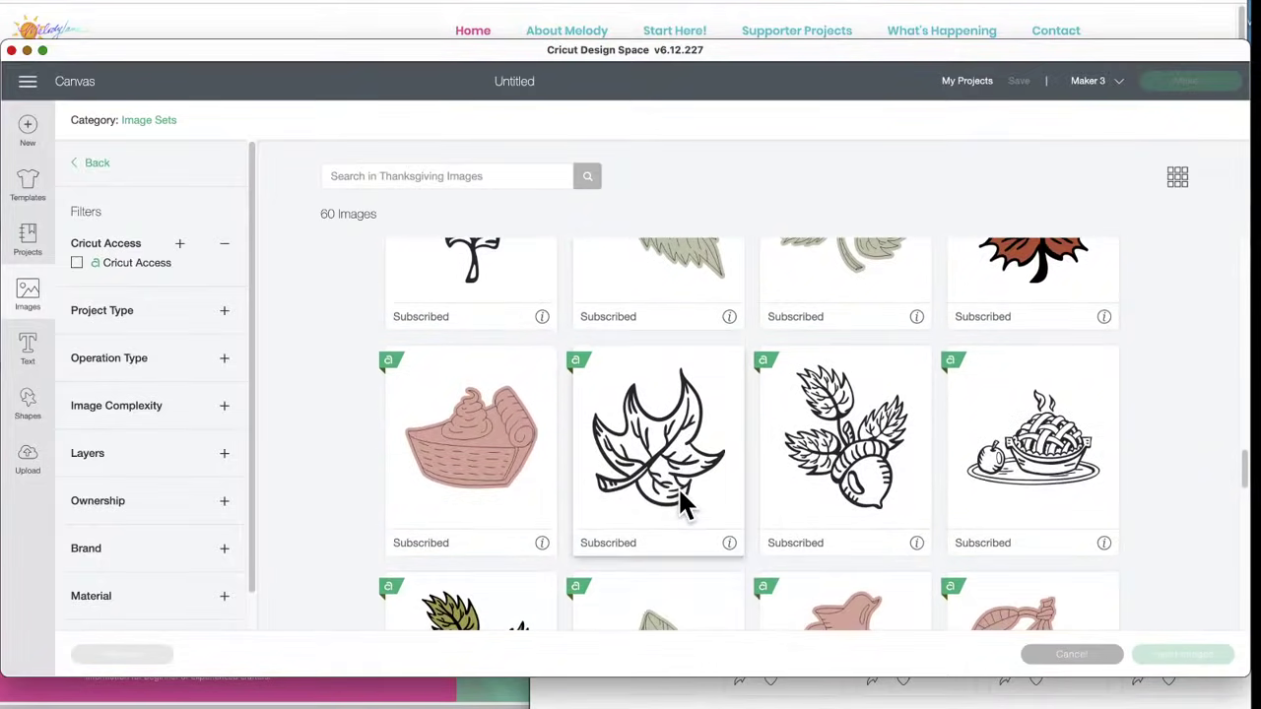
pyautogui.scroll(-9, 684, 505)
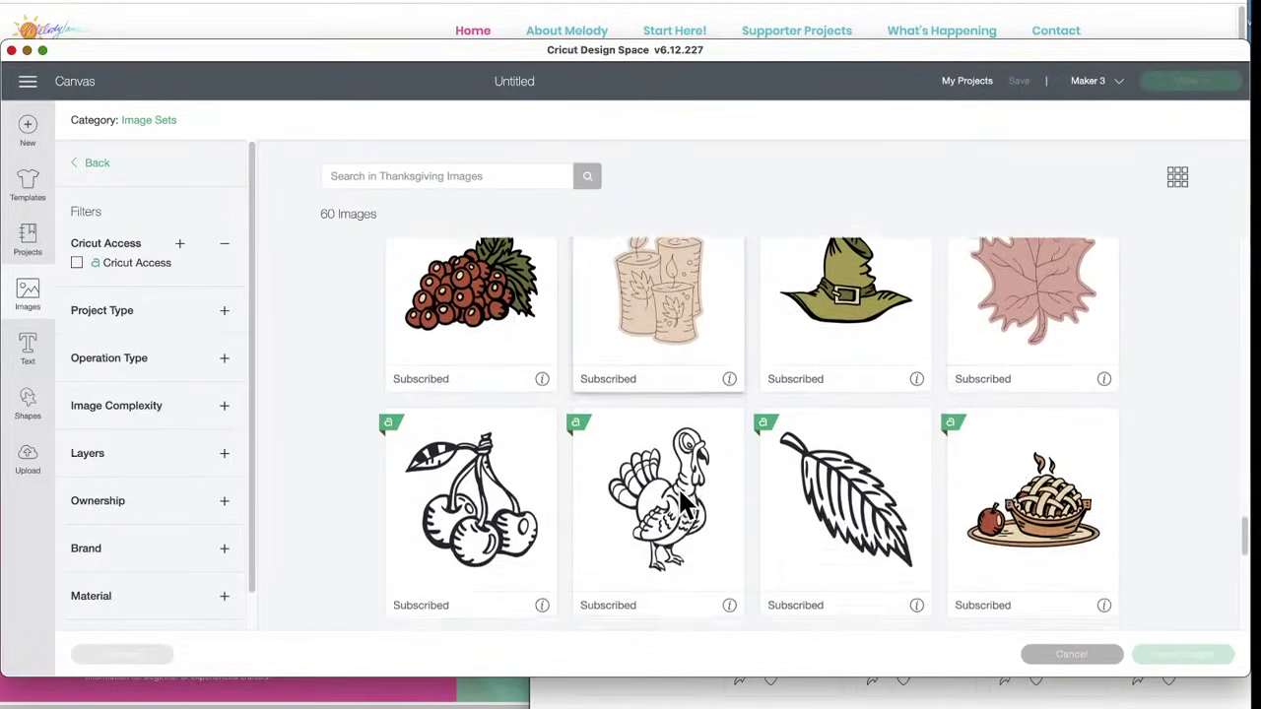
pyautogui.scroll(-5, 685, 505)
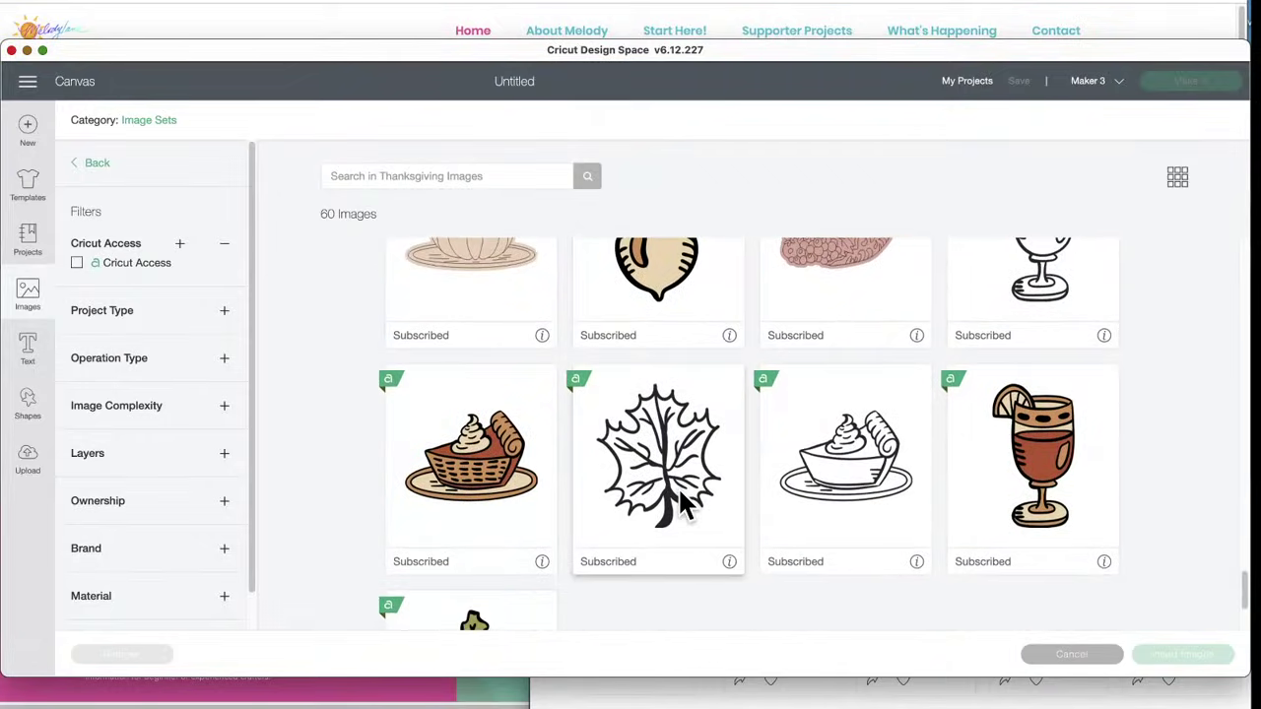
pyautogui.scroll(5, 677, 486)
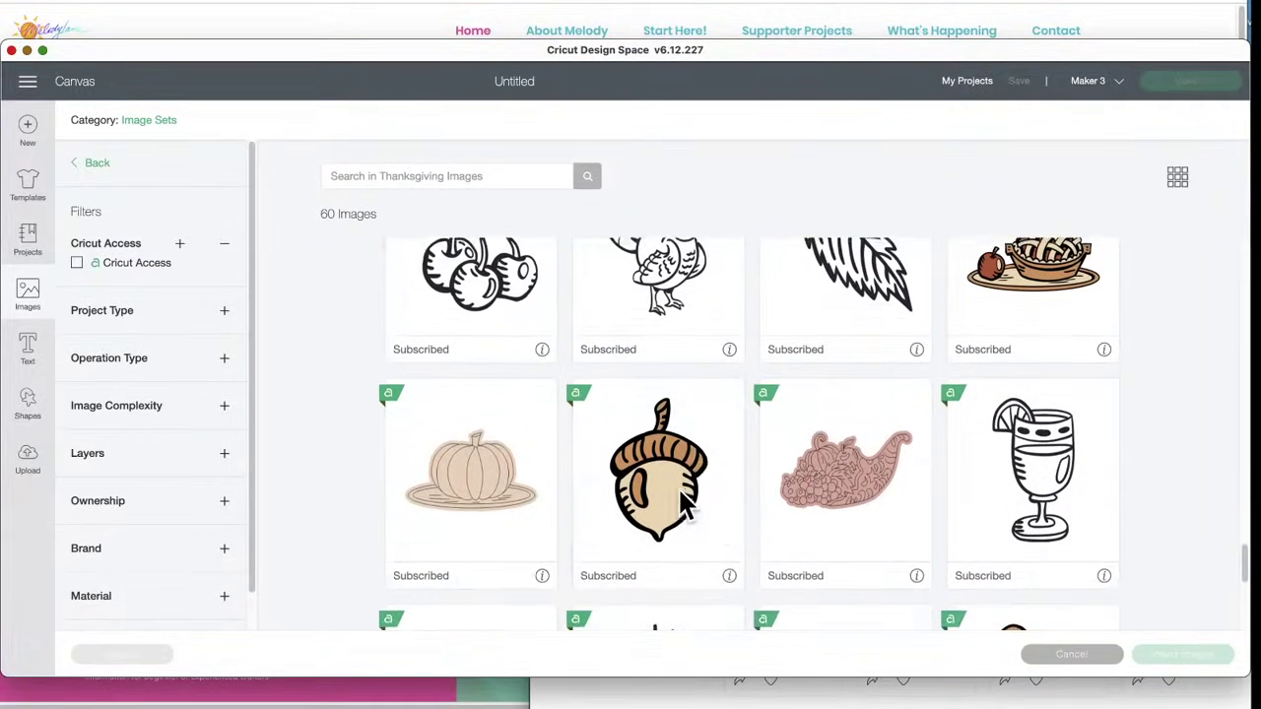
# - Go back to the full Image Sets list and browse from the Star Wars sets to Zentangle Mandala Animals 5
pyautogui.click(96, 168)
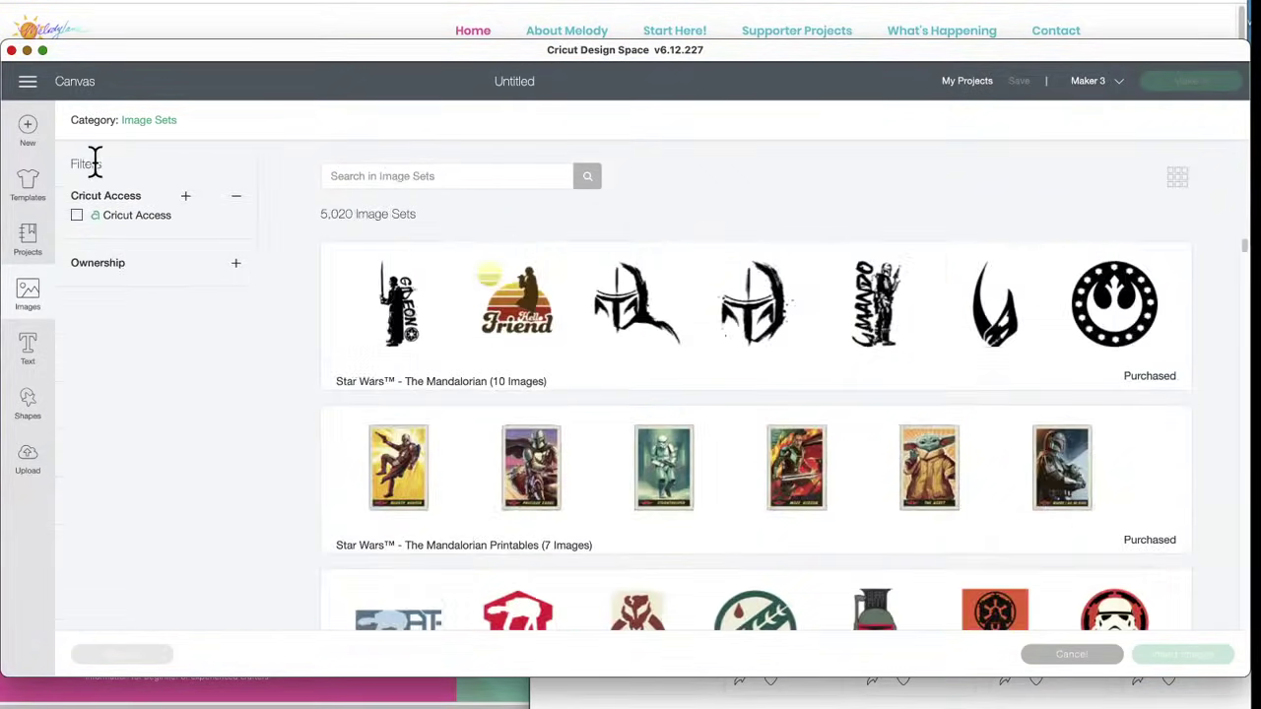
pyautogui.scroll(-10, 653, 497)
pyautogui.scroll(-15, 648, 484)
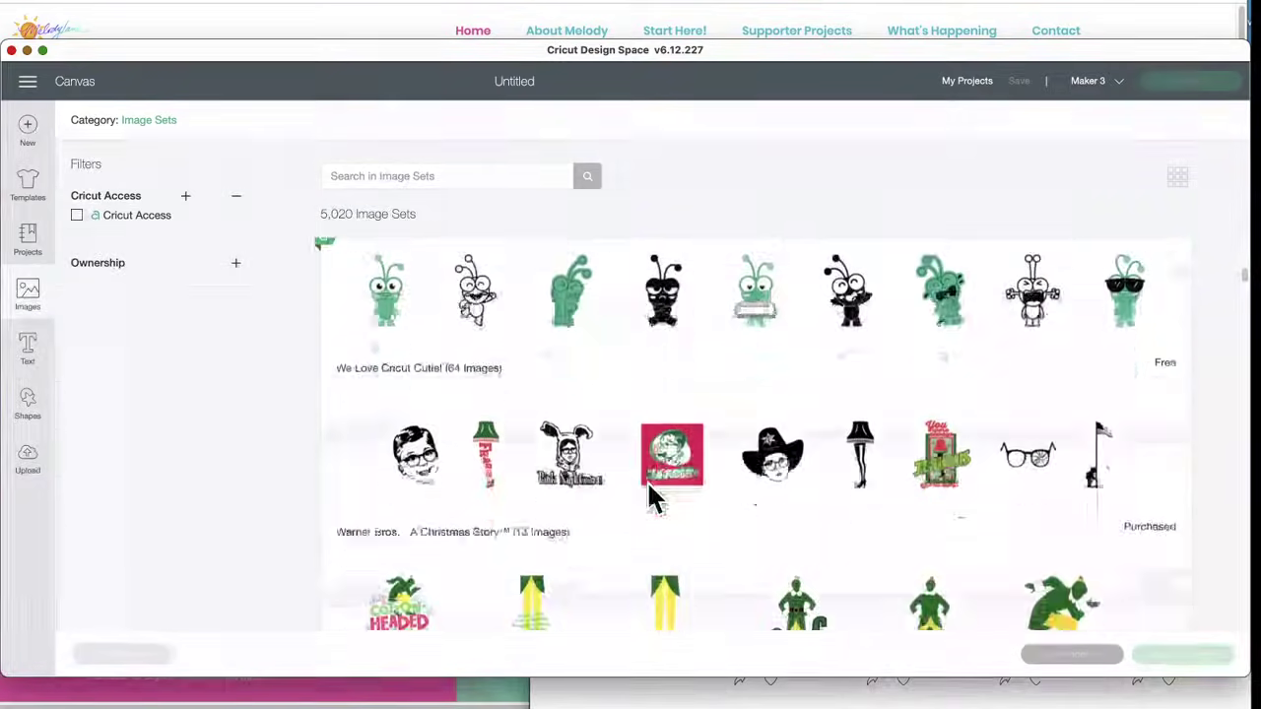
pyautogui.scroll(-15, 648, 497)
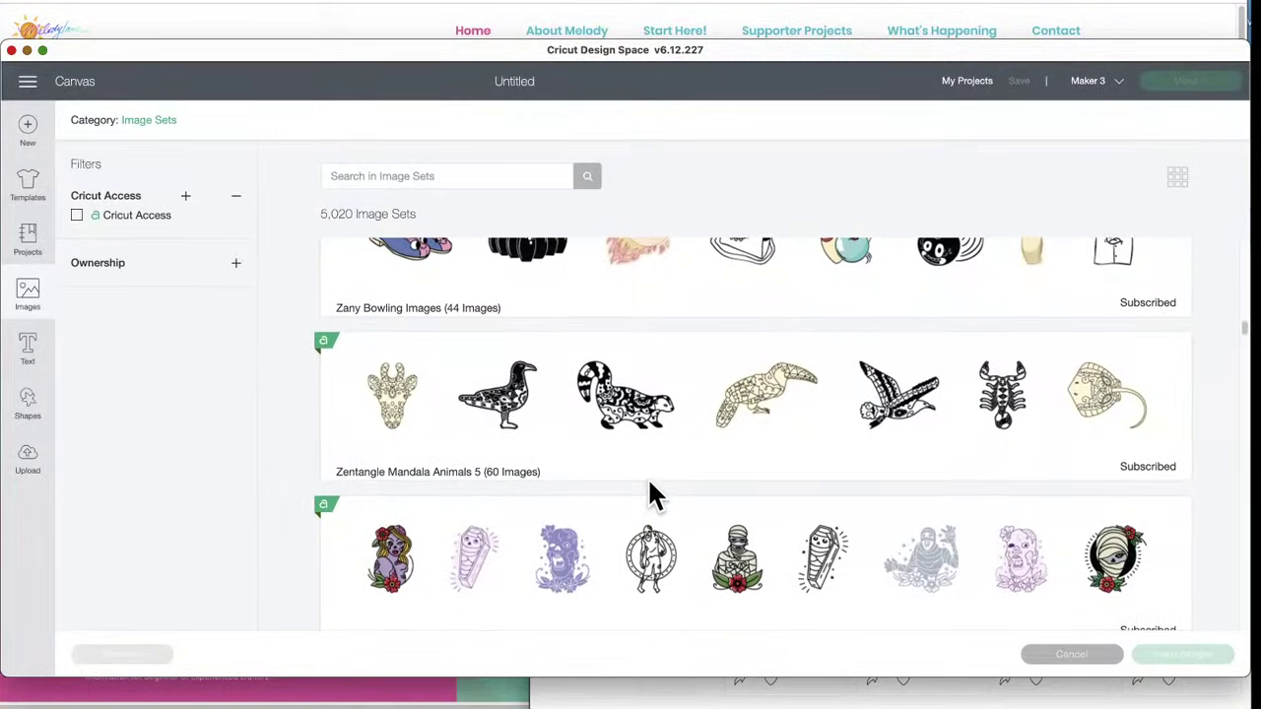
# - Open the Zentangle Mandala Animals 5 set and look through its images down to the scorpion and seahorse designs
pyautogui.click(588, 419)
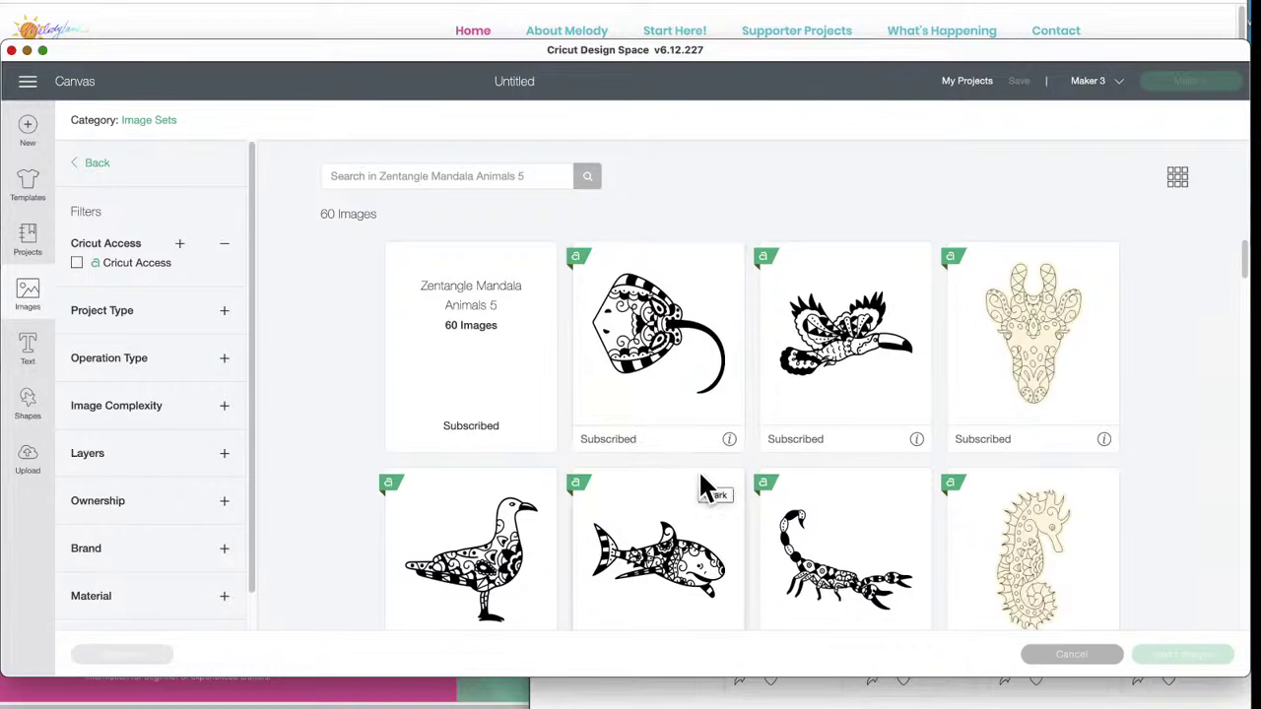
pyautogui.scroll(-3, 707, 486)
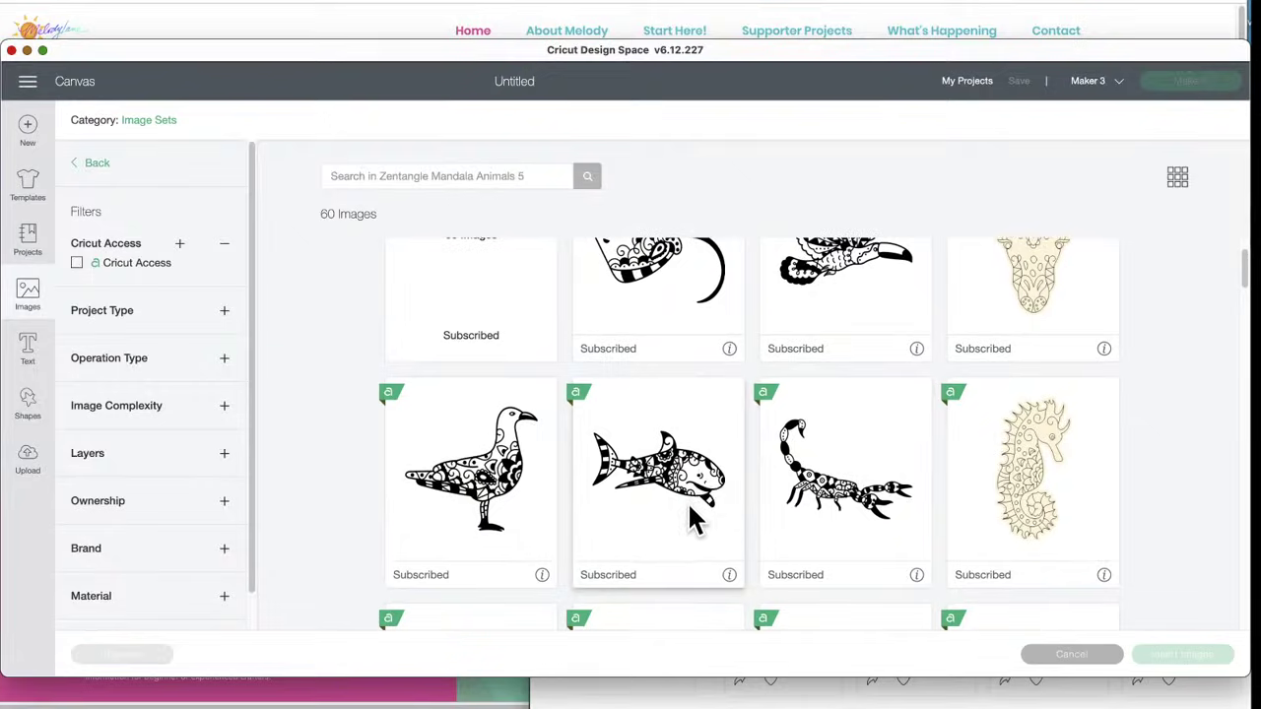
pyautogui.scroll(-5, 692, 519)
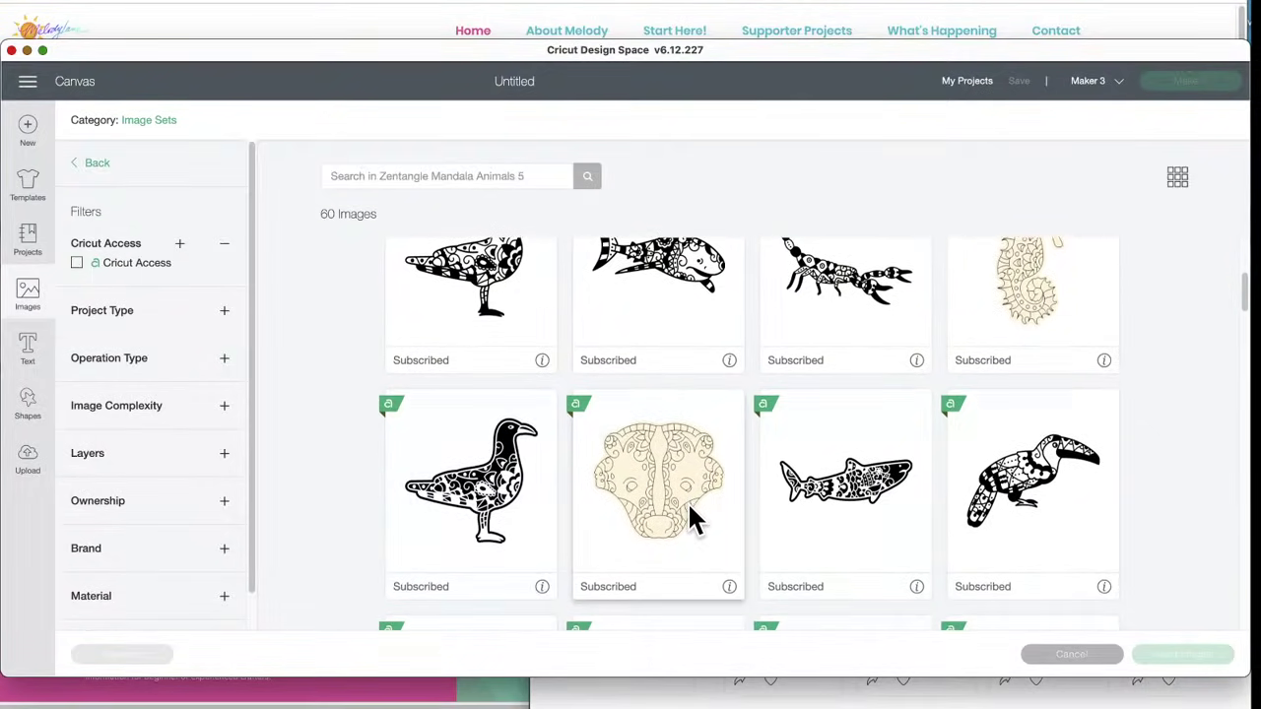
pyautogui.scroll(-5, 692, 519)
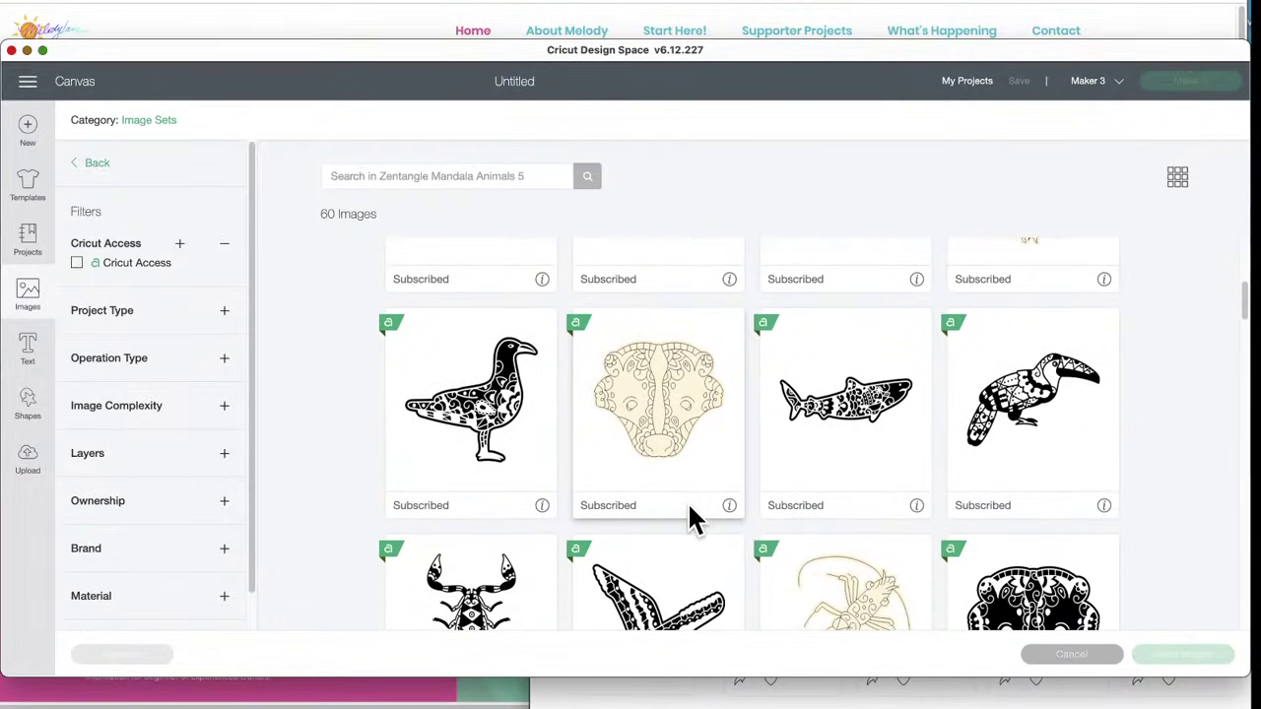
pyautogui.scroll(-5, 693, 519)
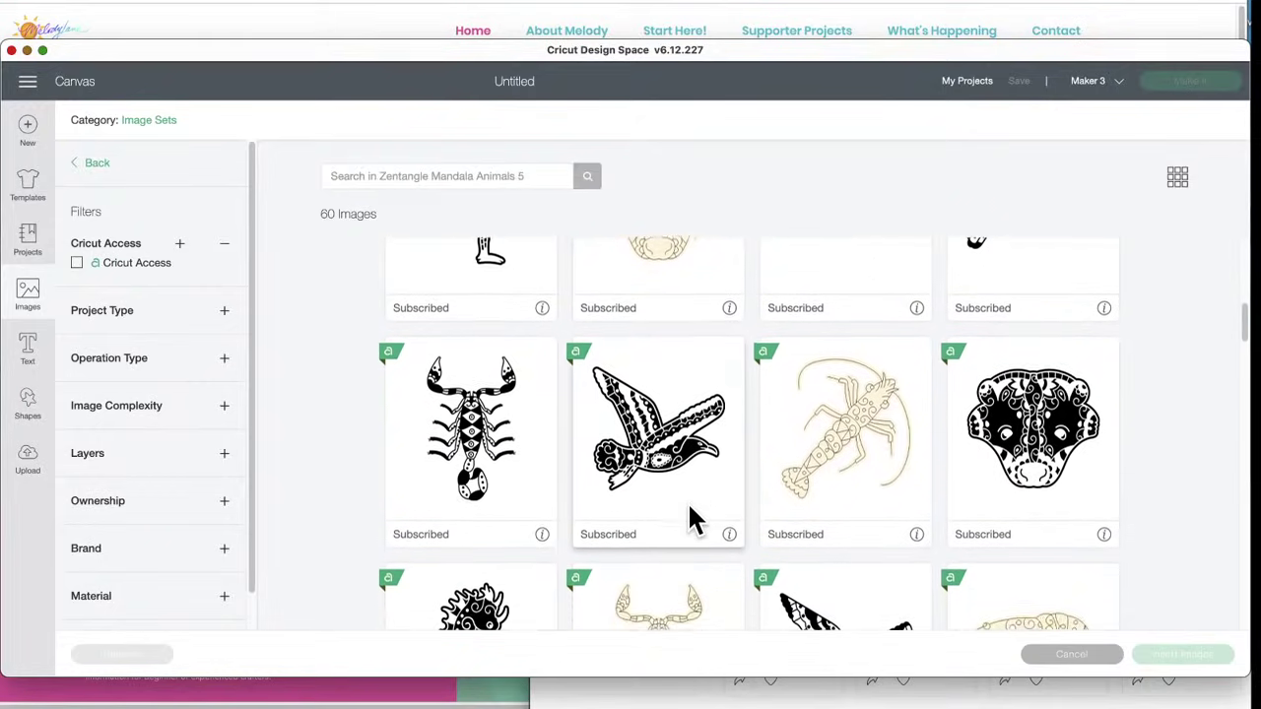
pyautogui.scroll(-3, 692, 519)
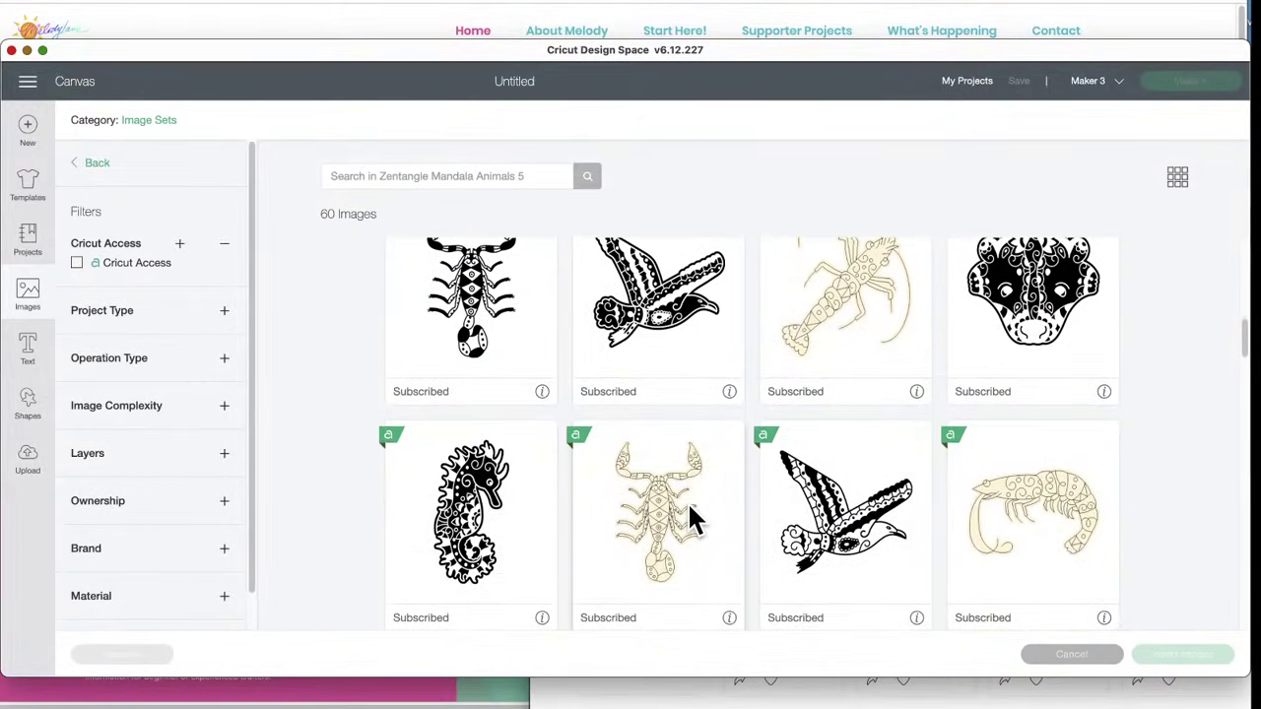
pyautogui.scroll(2, 693, 519)
pyautogui.scroll(-1, 993, 458)
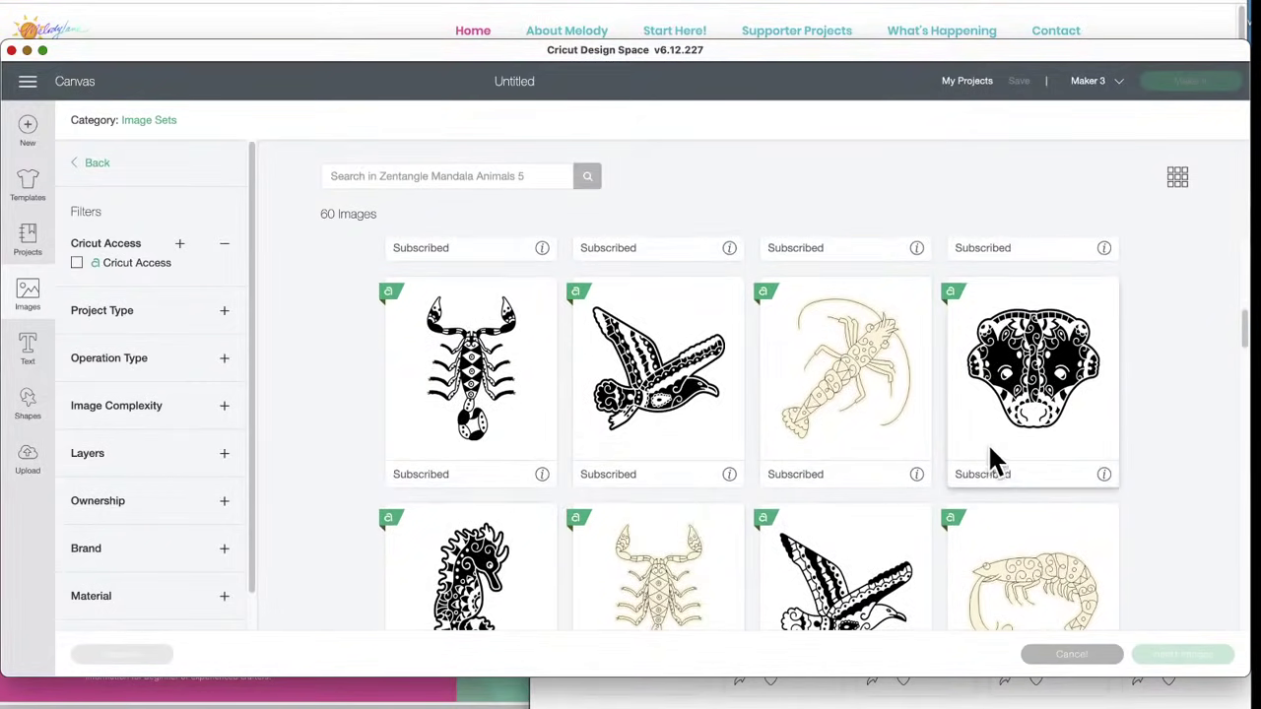
# - Check the image information for the black animal face beside the lobster outline and for the squid beside the shrimp
pyautogui.click(1104, 475)
pyautogui.click(1104, 475)
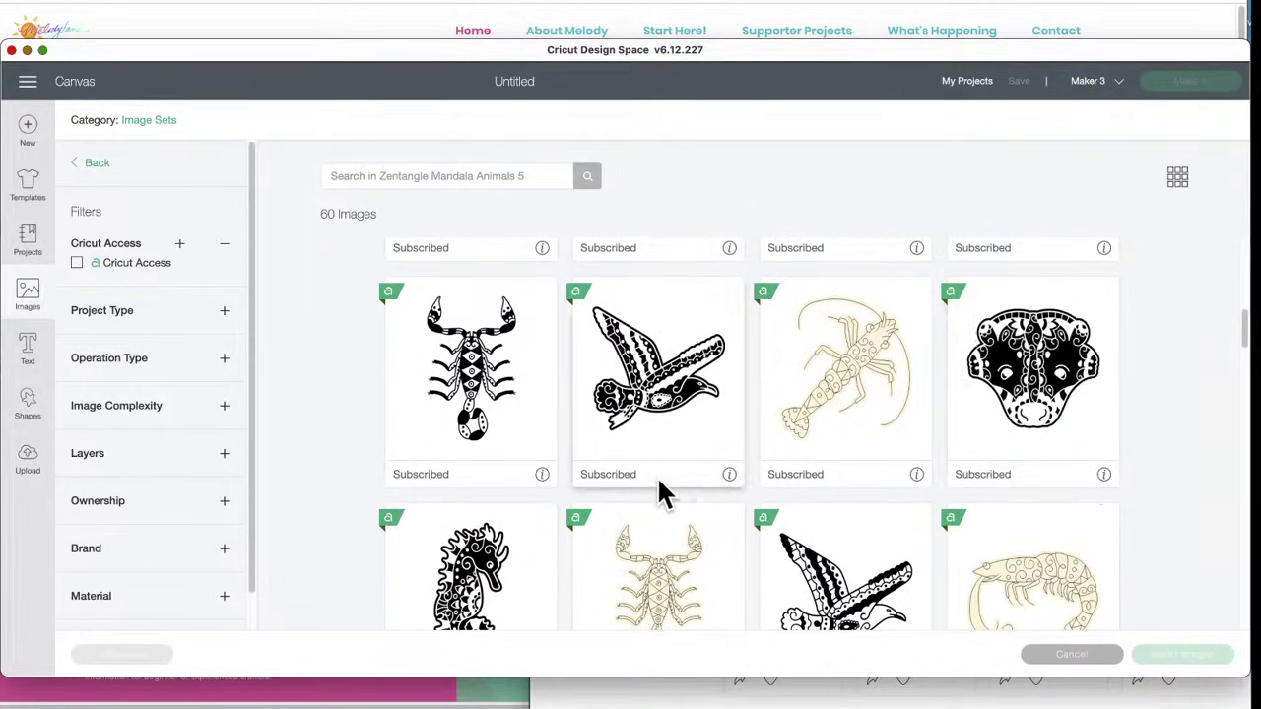
pyautogui.scroll(-3, 658, 485)
pyautogui.scroll(-5, 660, 492)
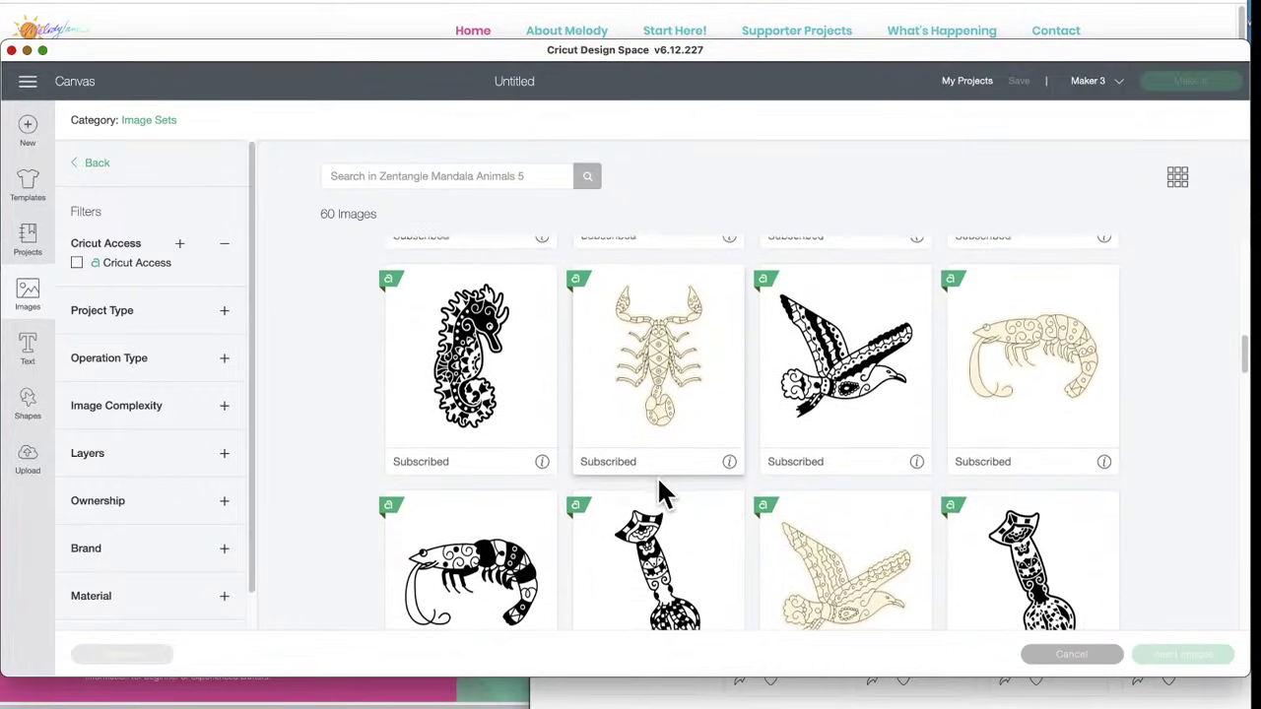
pyautogui.scroll(-1, 662, 492)
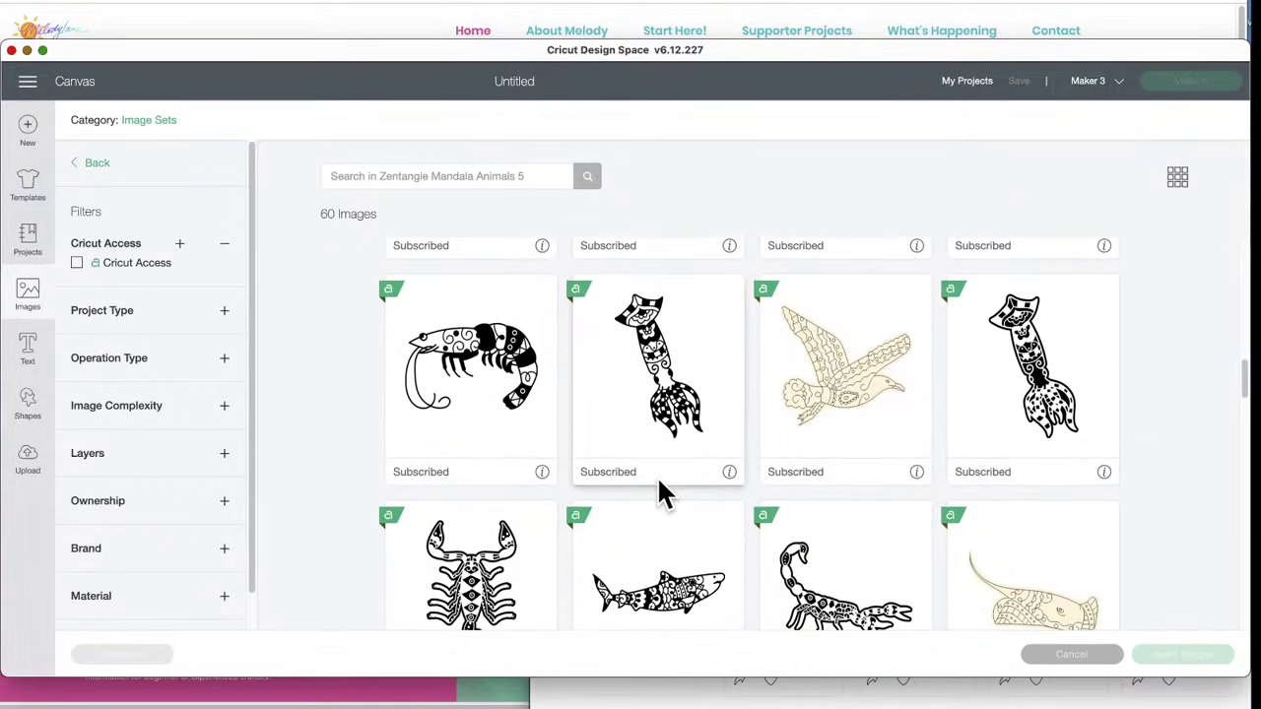
pyautogui.click(729, 472)
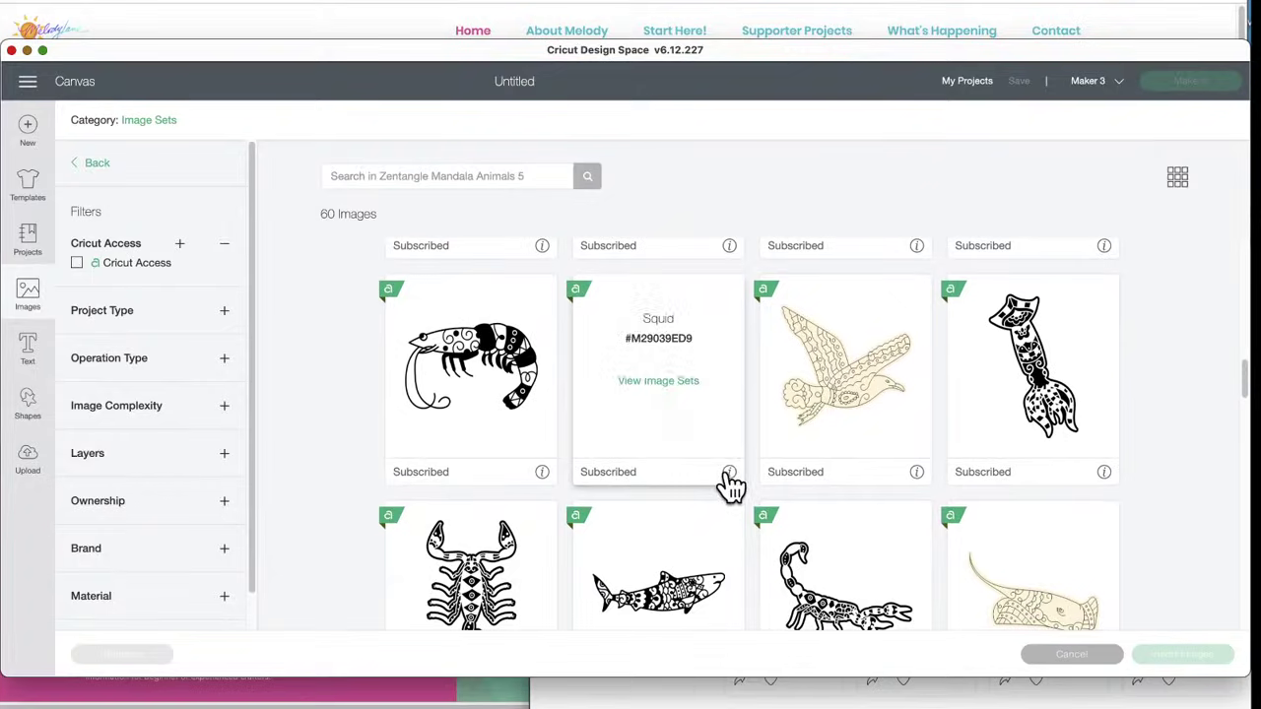
# - Check the image information for the black shrimp beside the stingray and for the animal face in the row below it
pyautogui.scroll(-3, 689, 512)
pyautogui.scroll(-5, 689, 512)
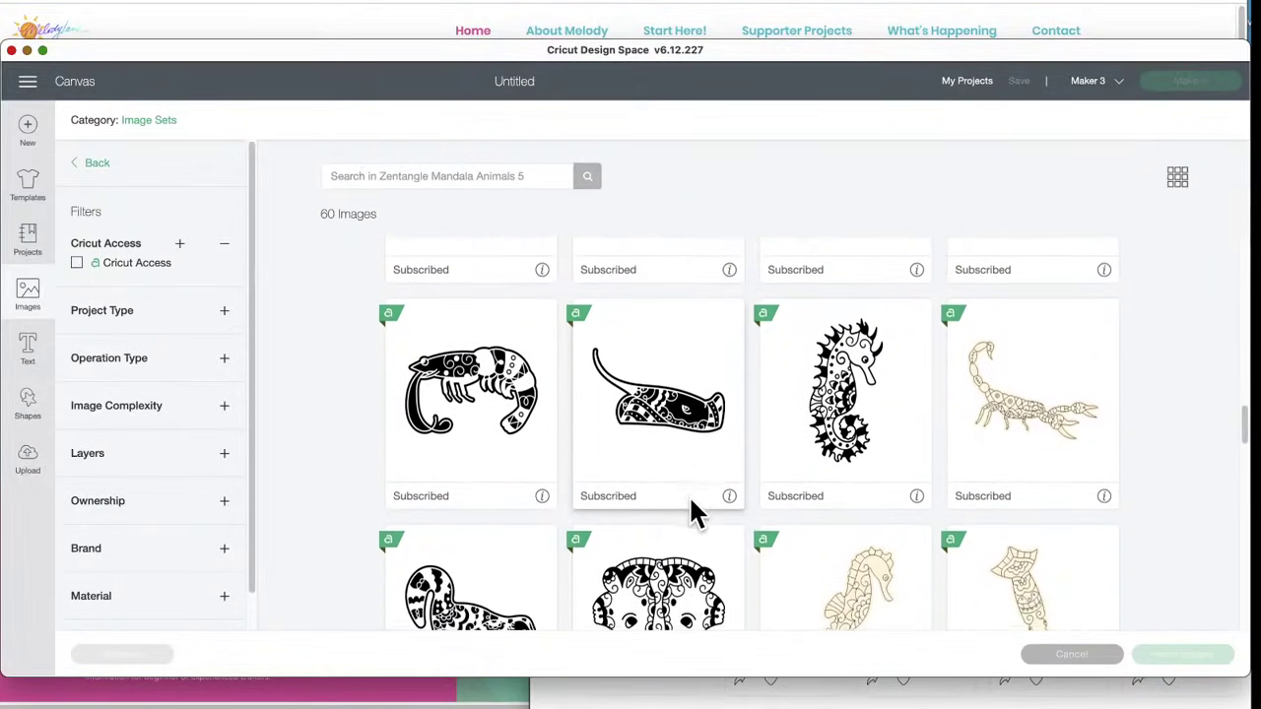
pyautogui.scroll(-1, 688, 494)
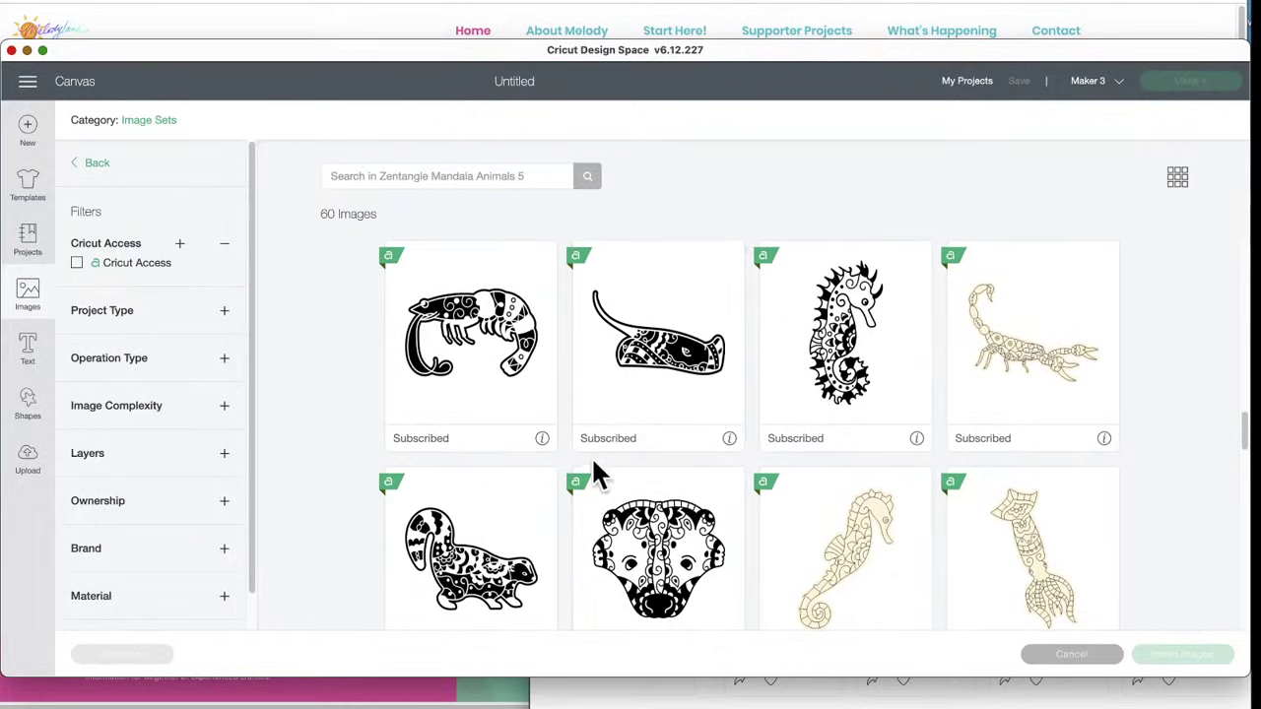
pyautogui.click(542, 439)
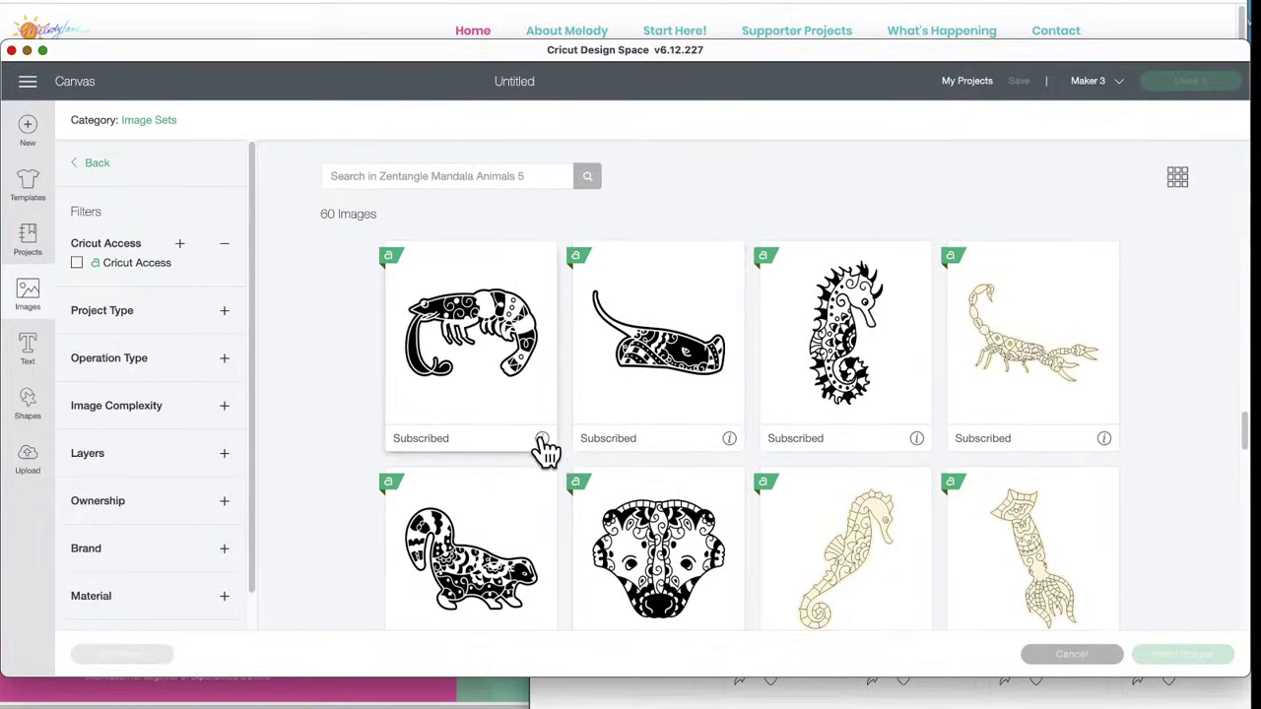
pyautogui.scroll(-2, 561, 573)
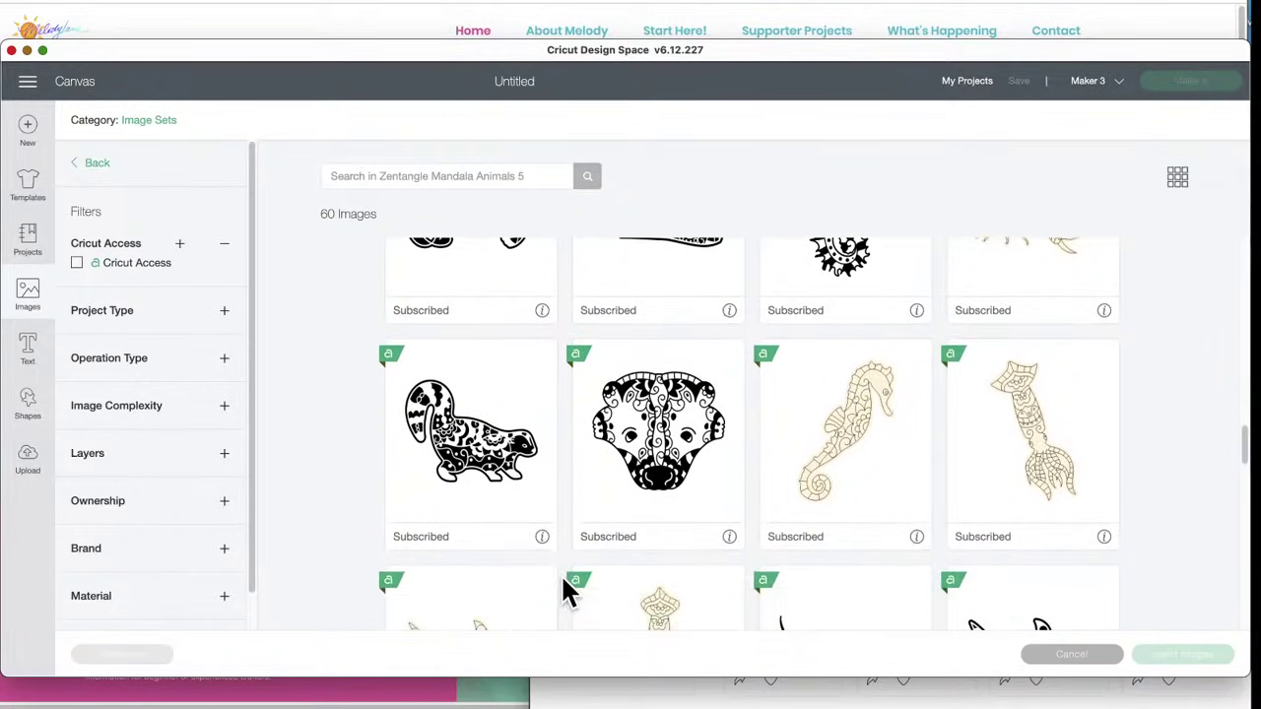
pyautogui.click(732, 542)
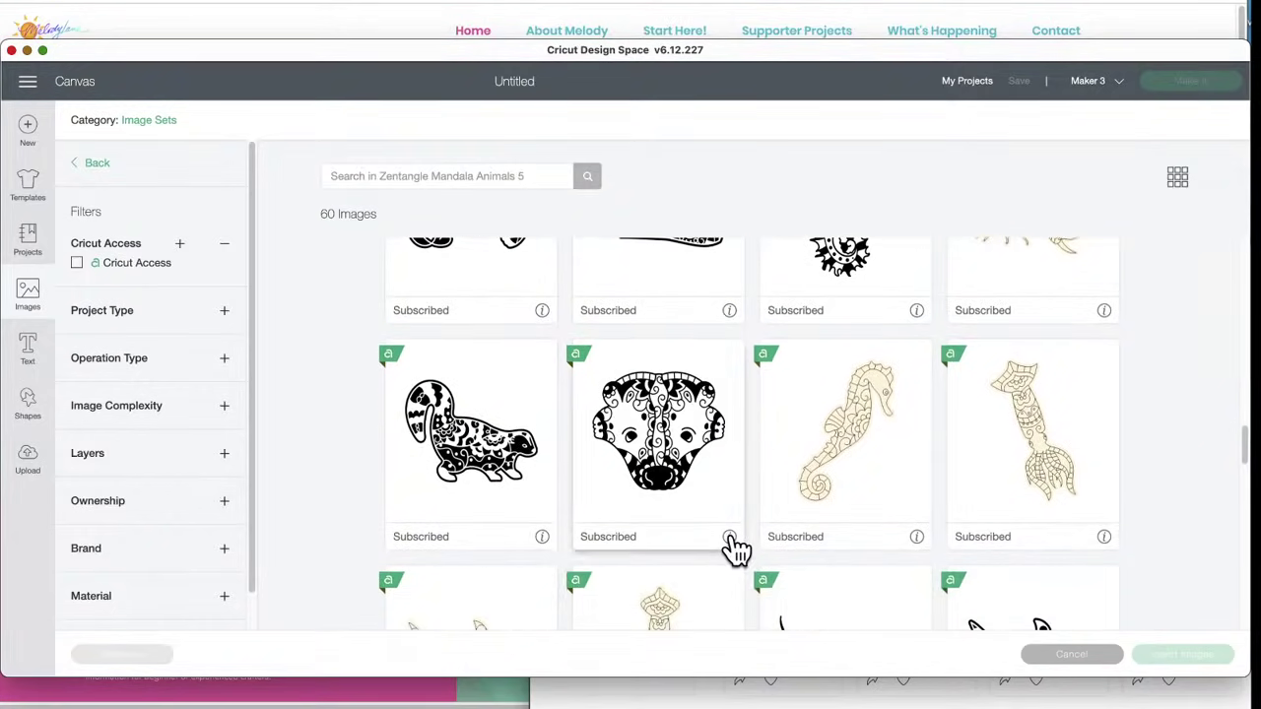
# - Examine the remaining Zentangle Mandala Animals 5 images down to the final seahorse, comparing the outline and solid black versions
pyautogui.scroll(10, 733, 548)
pyautogui.scroll(5, 733, 549)
pyautogui.scroll(-10, 732, 531)
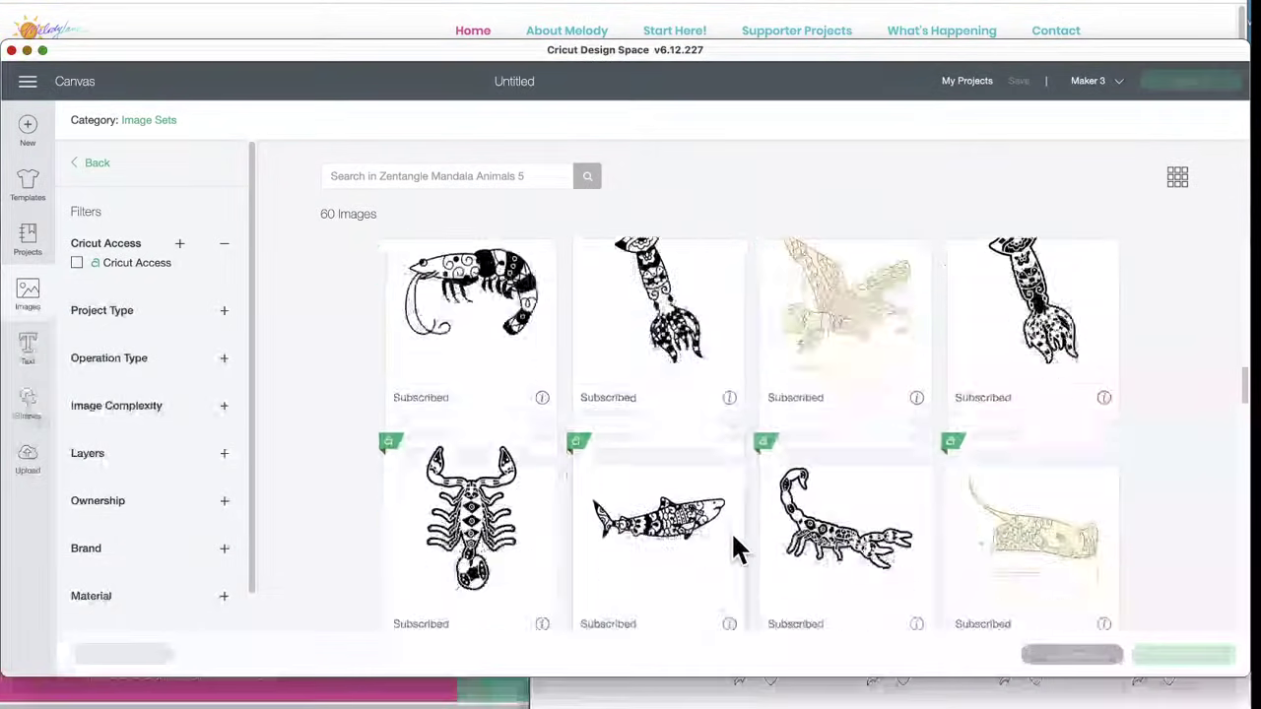
pyautogui.scroll(-8, 732, 531)
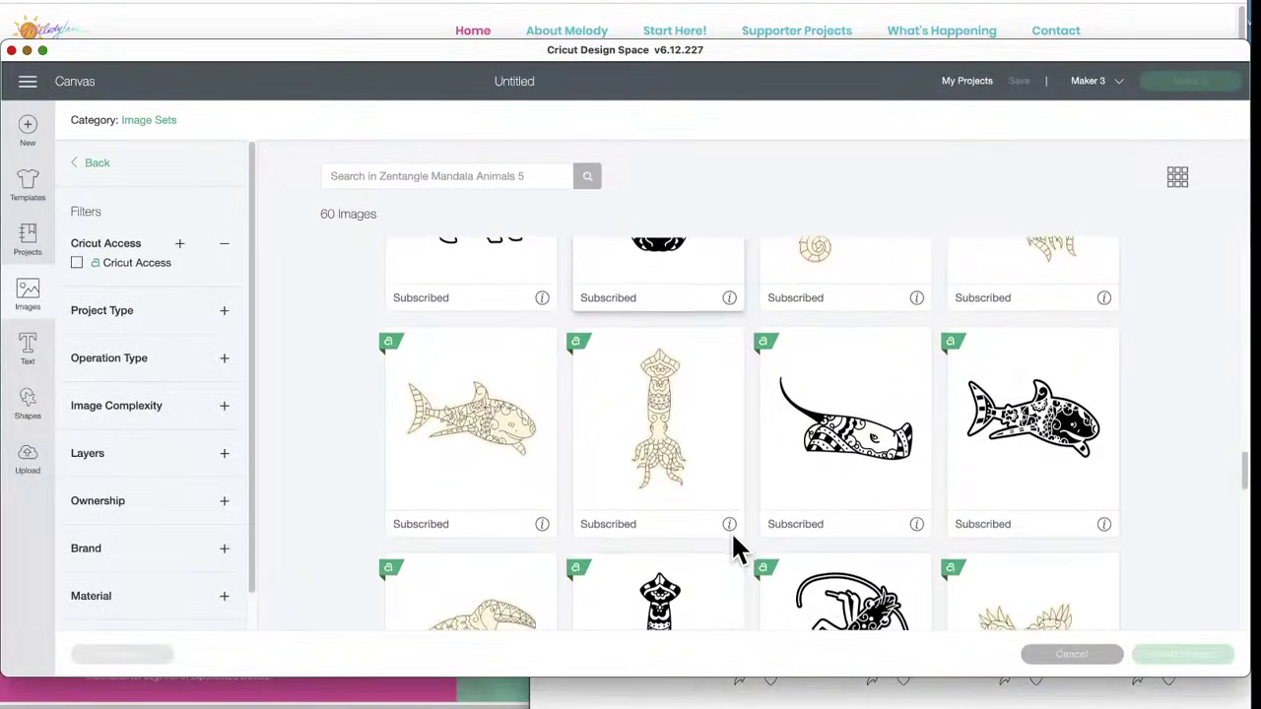
pyautogui.scroll(-8, 733, 537)
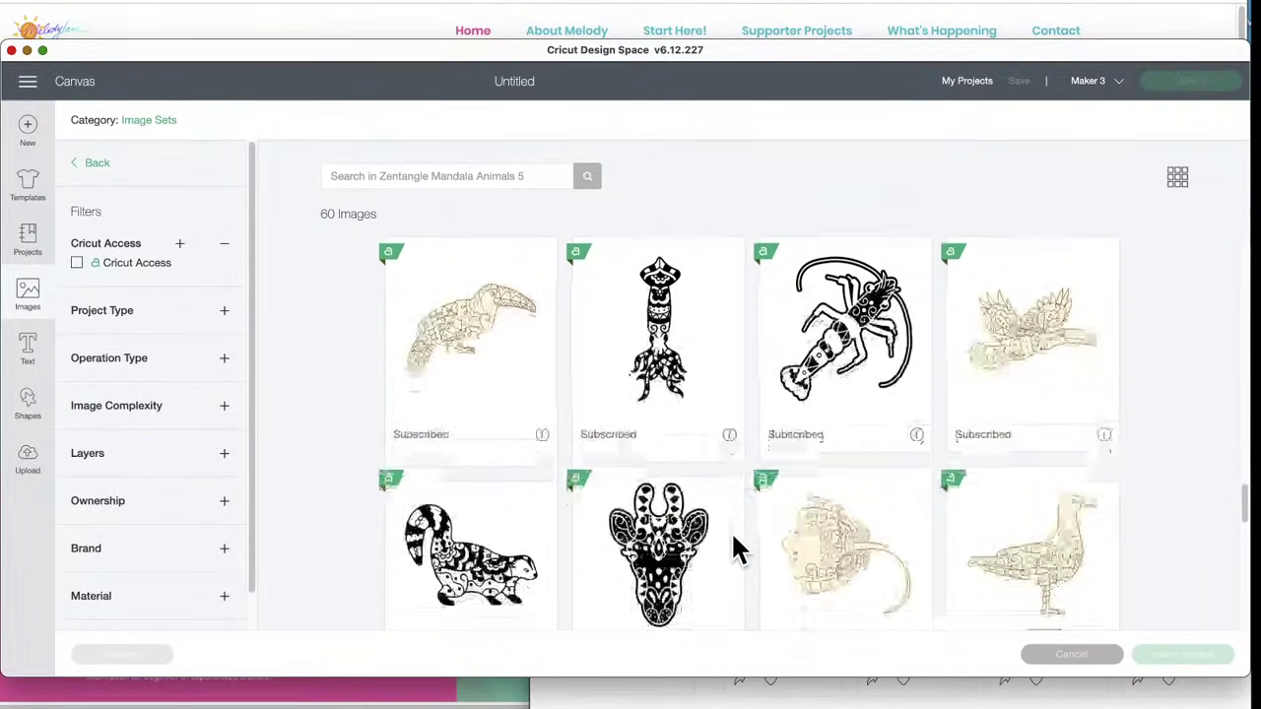
pyautogui.scroll(-8, 733, 540)
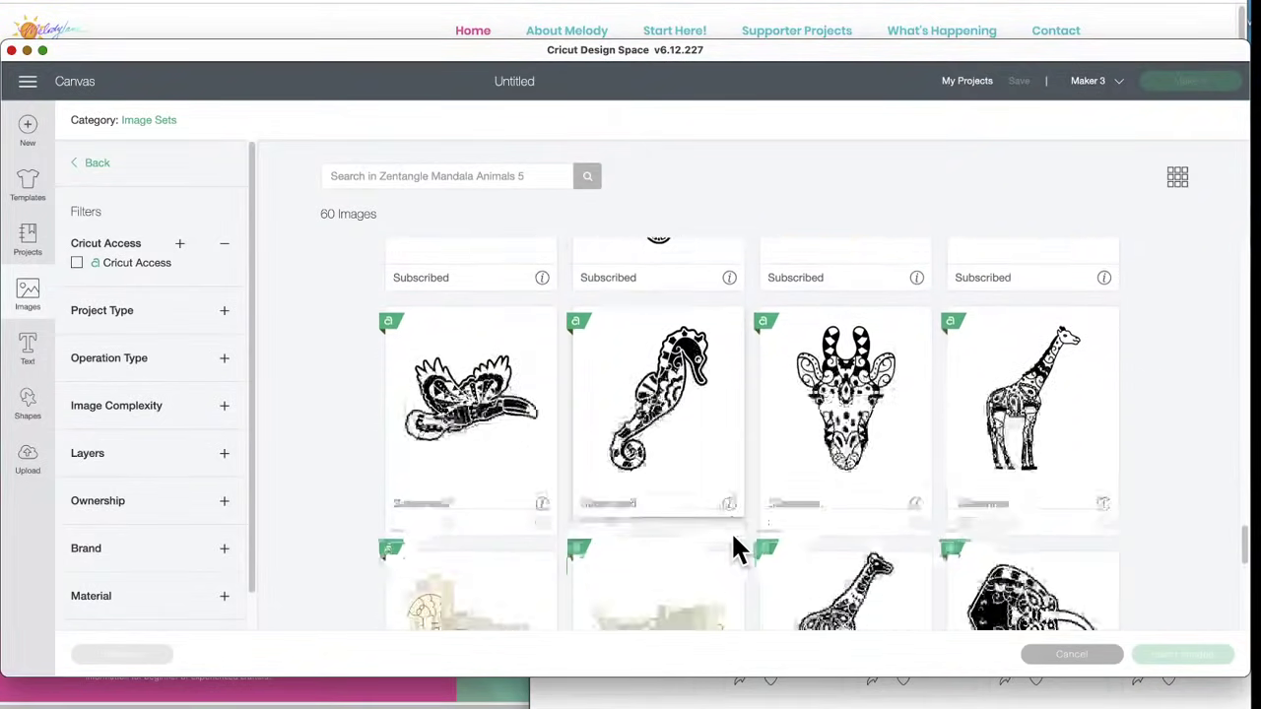
pyautogui.scroll(-5, 732, 532)
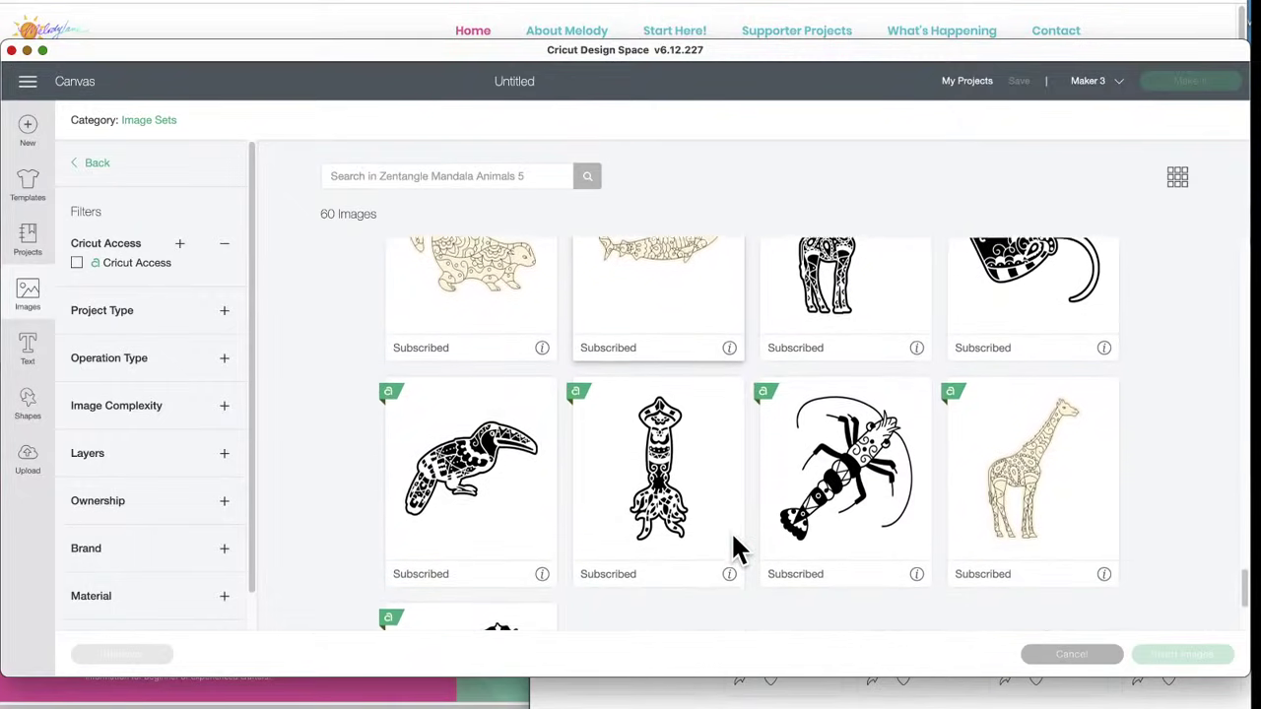
pyautogui.scroll(-1, 731, 531)
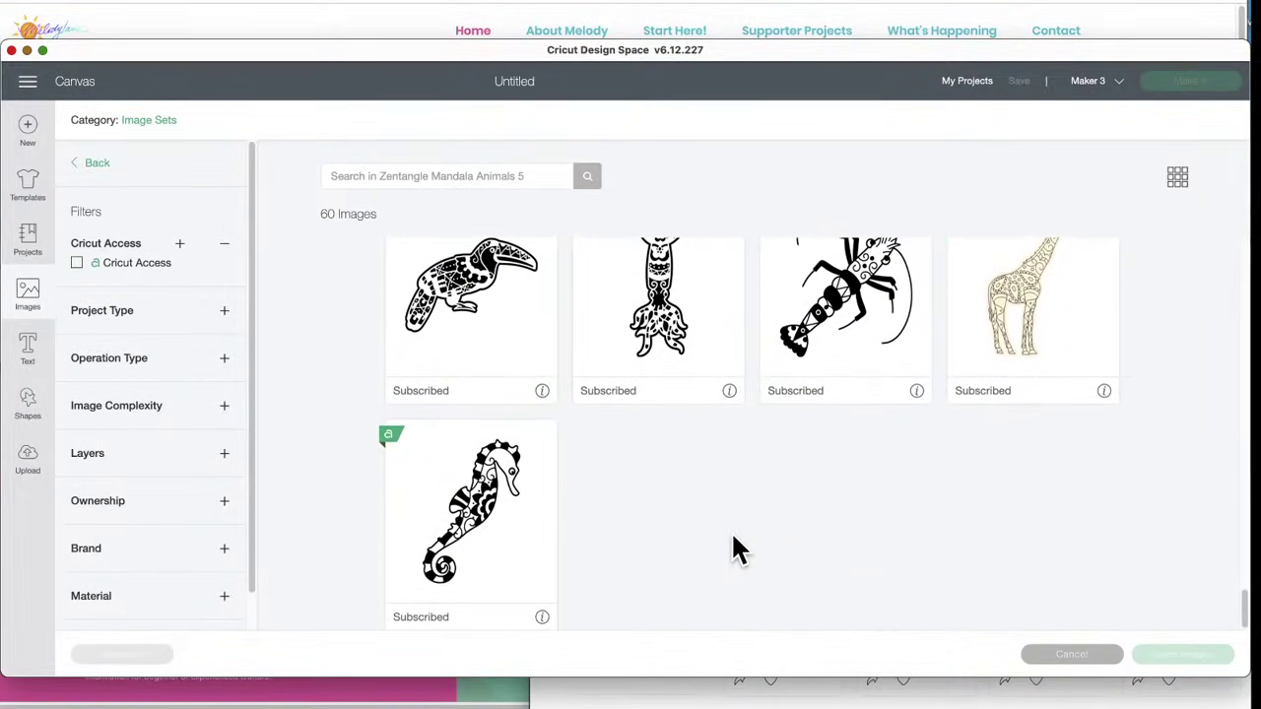
# - Return to the full Image Sets list and open the Last Day of School - Teacher Off Duty set listed between Kawaii Drinks and Cute Chess Pieces
pyautogui.click(96, 165)
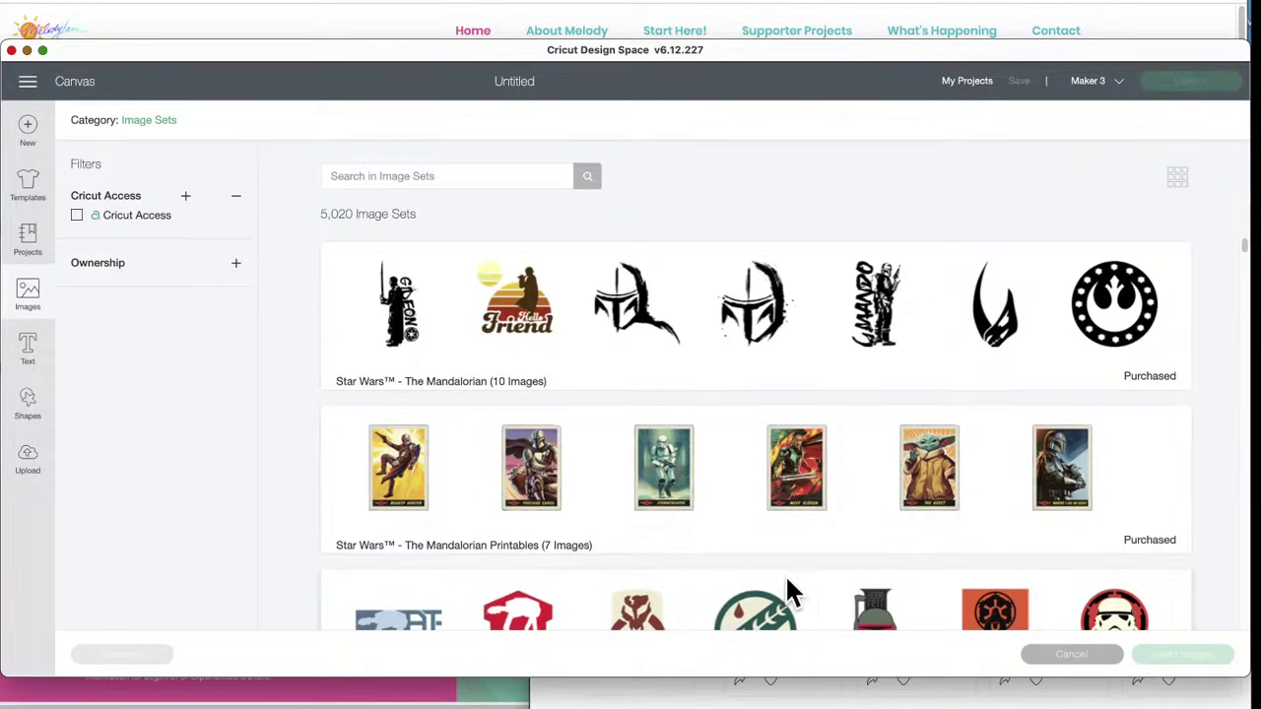
pyautogui.scroll(-10, 682, 581)
pyautogui.scroll(-15, 687, 582)
pyautogui.scroll(-10, 687, 582)
pyautogui.scroll(-6, 682, 571)
pyautogui.scroll(-12, 686, 582)
pyautogui.scroll(-12, 686, 579)
pyautogui.scroll(-3, 686, 581)
pyautogui.scroll(1, 686, 581)
pyautogui.scroll(-5, 686, 581)
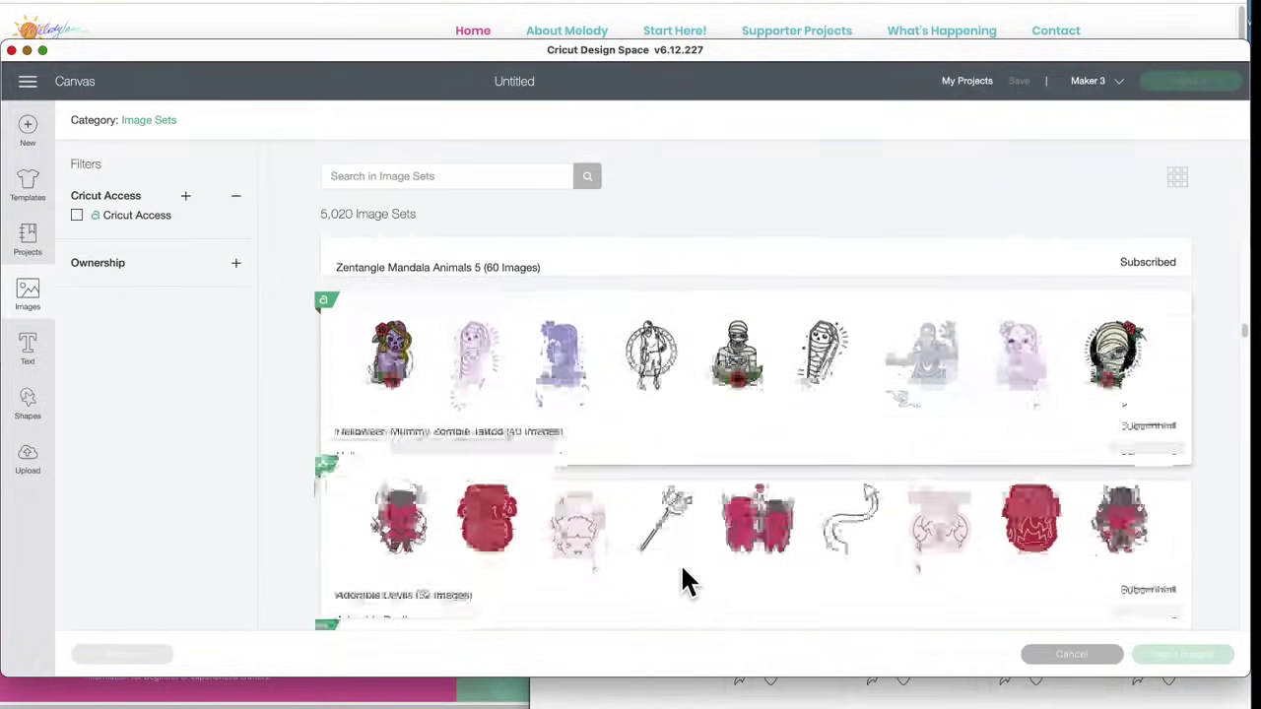
pyautogui.scroll(-5, 686, 581)
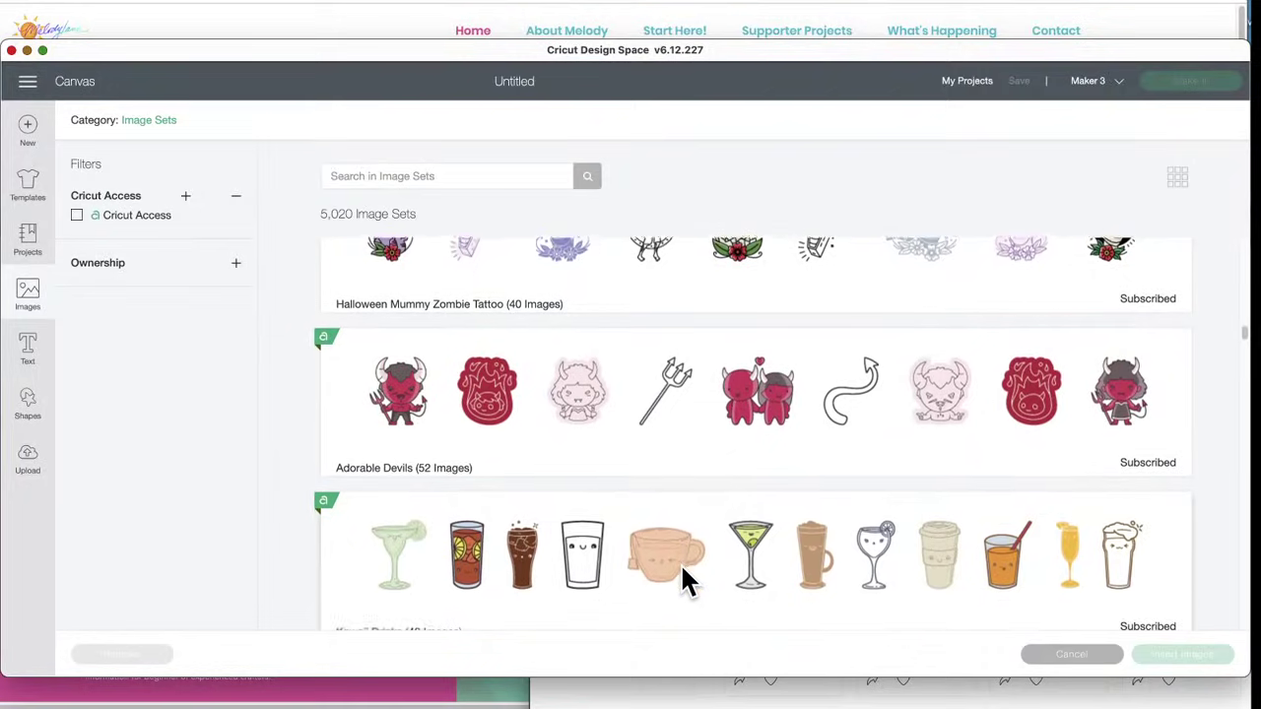
pyautogui.scroll(-3, 687, 581)
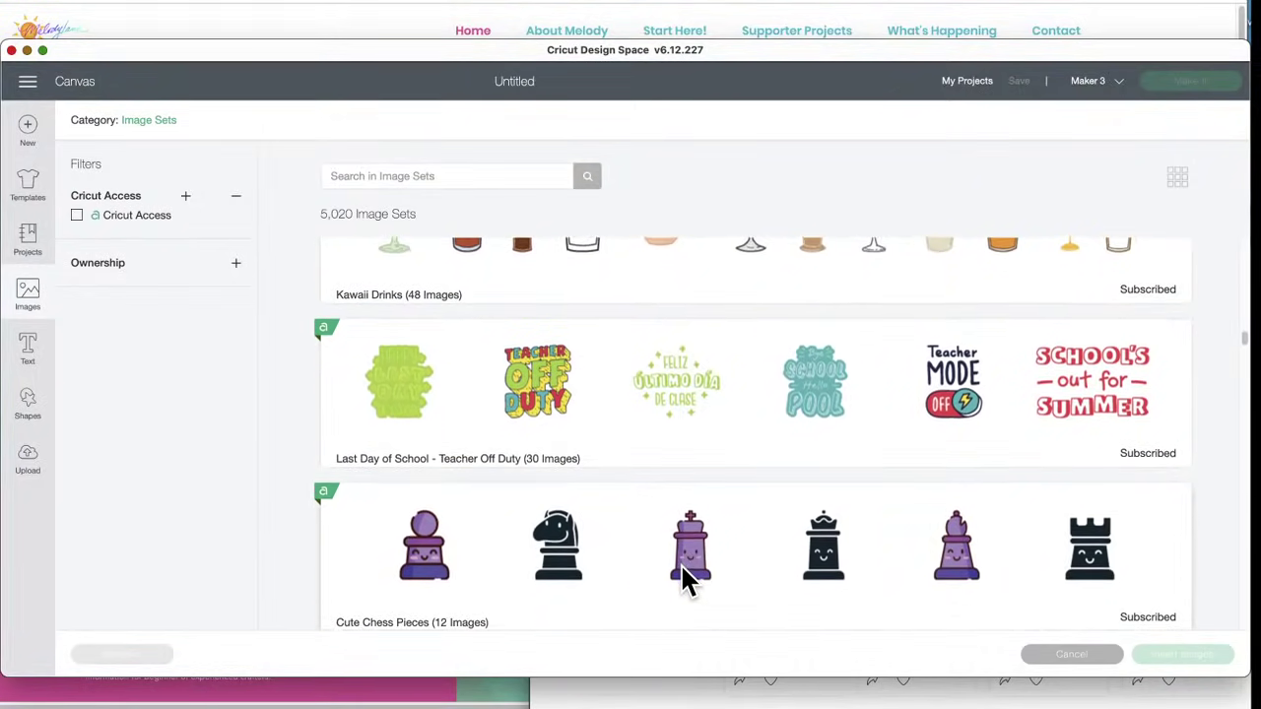
pyautogui.click(853, 414)
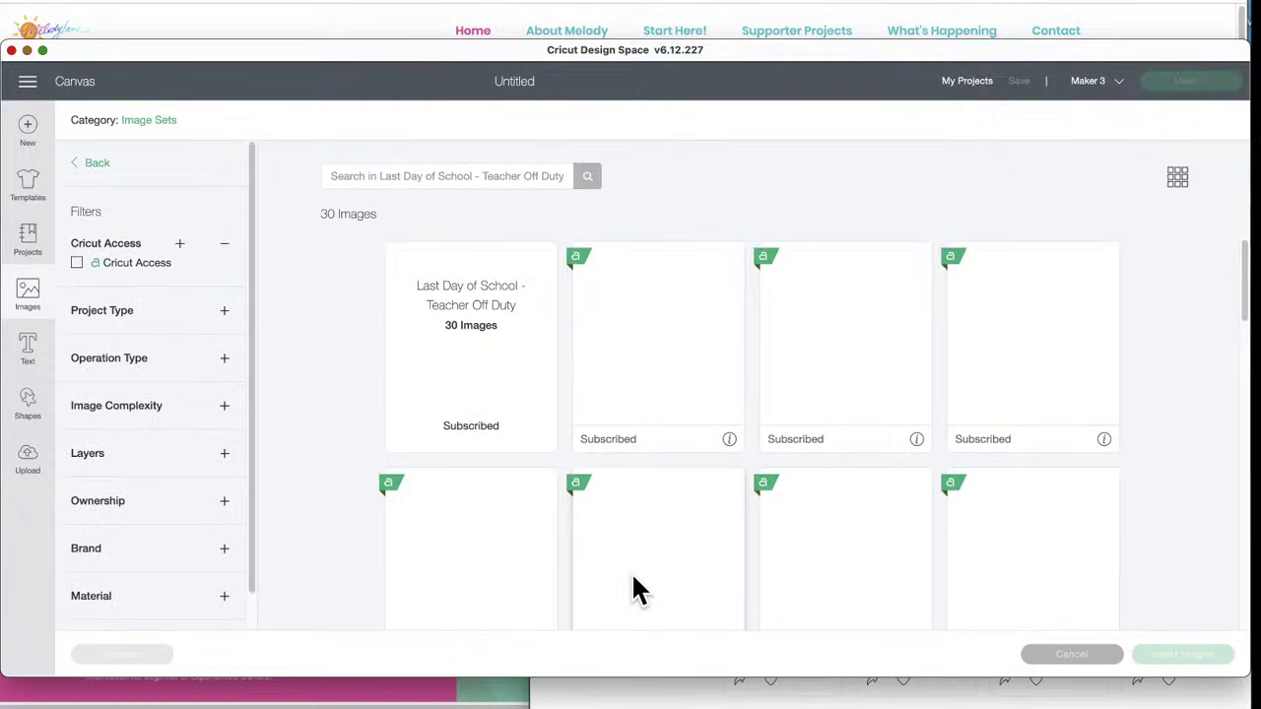
# - Examine the phrase images in the Last Day of School - Teacher Off Duty set, including their multicolour, single-colour and layered versions
pyautogui.scroll(-3, 634, 583)
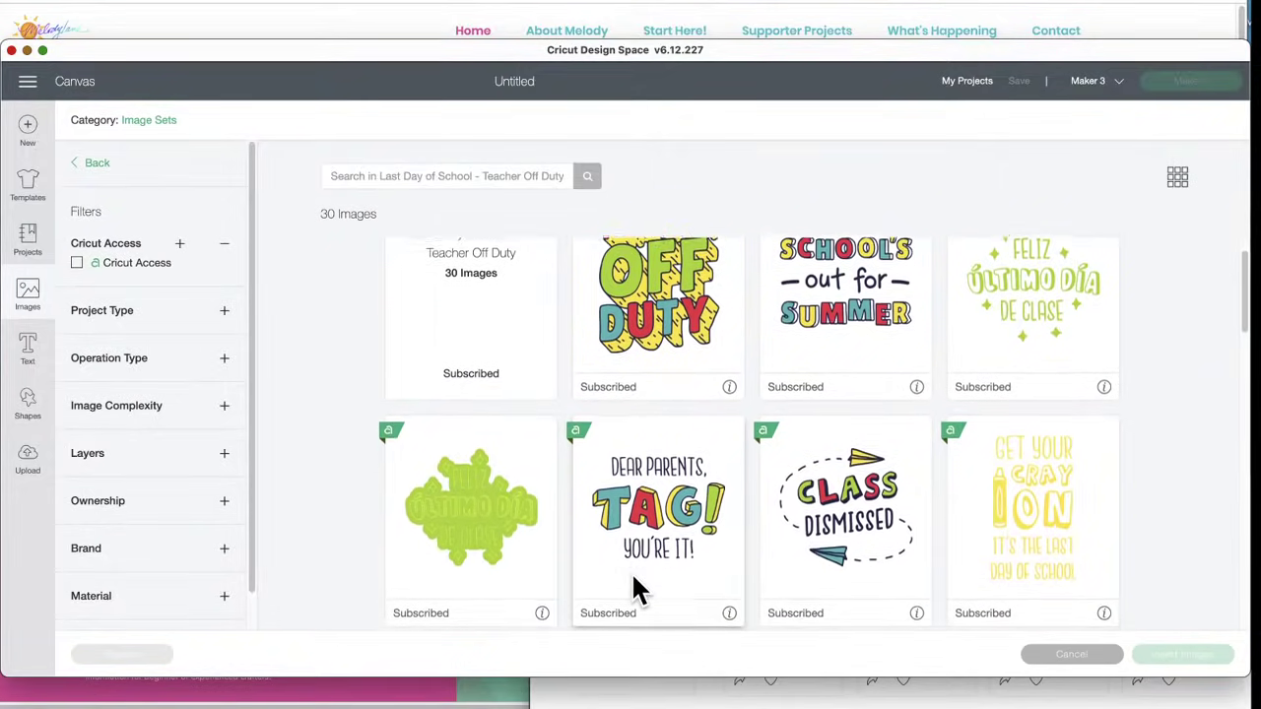
pyautogui.scroll(-2, 635, 585)
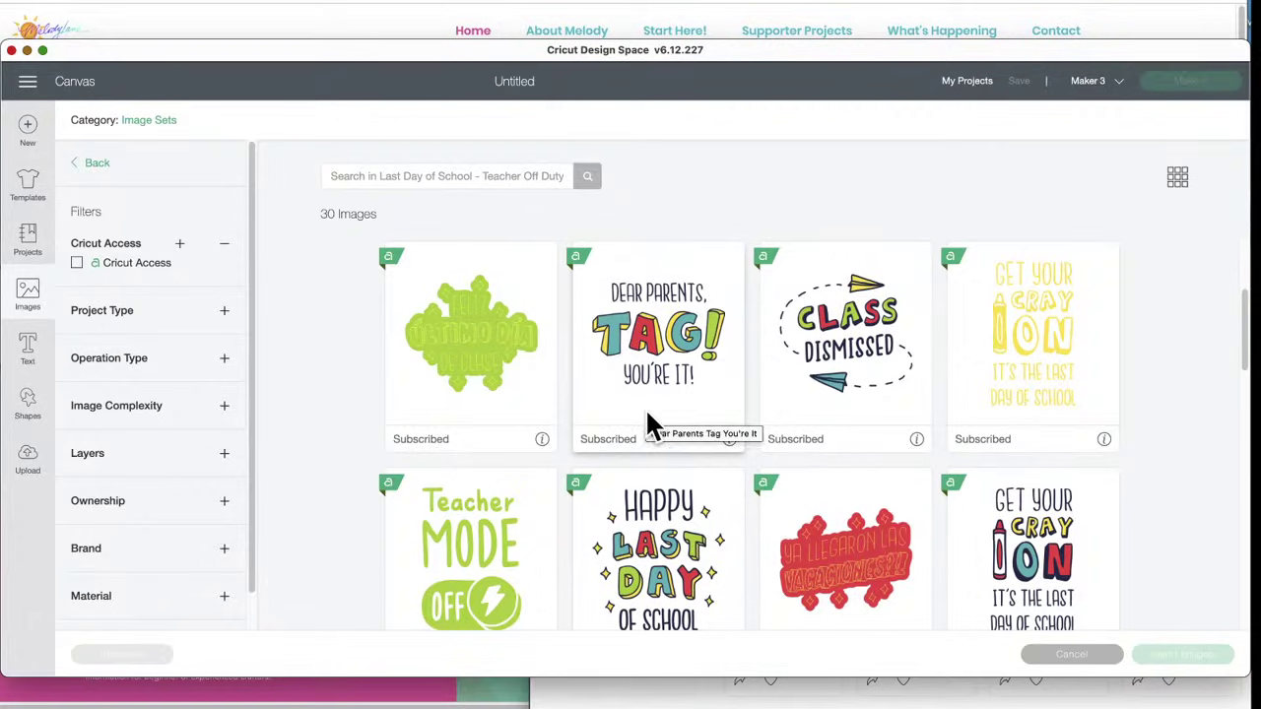
pyautogui.scroll(-2, 647, 414)
pyautogui.scroll(-8, 647, 414)
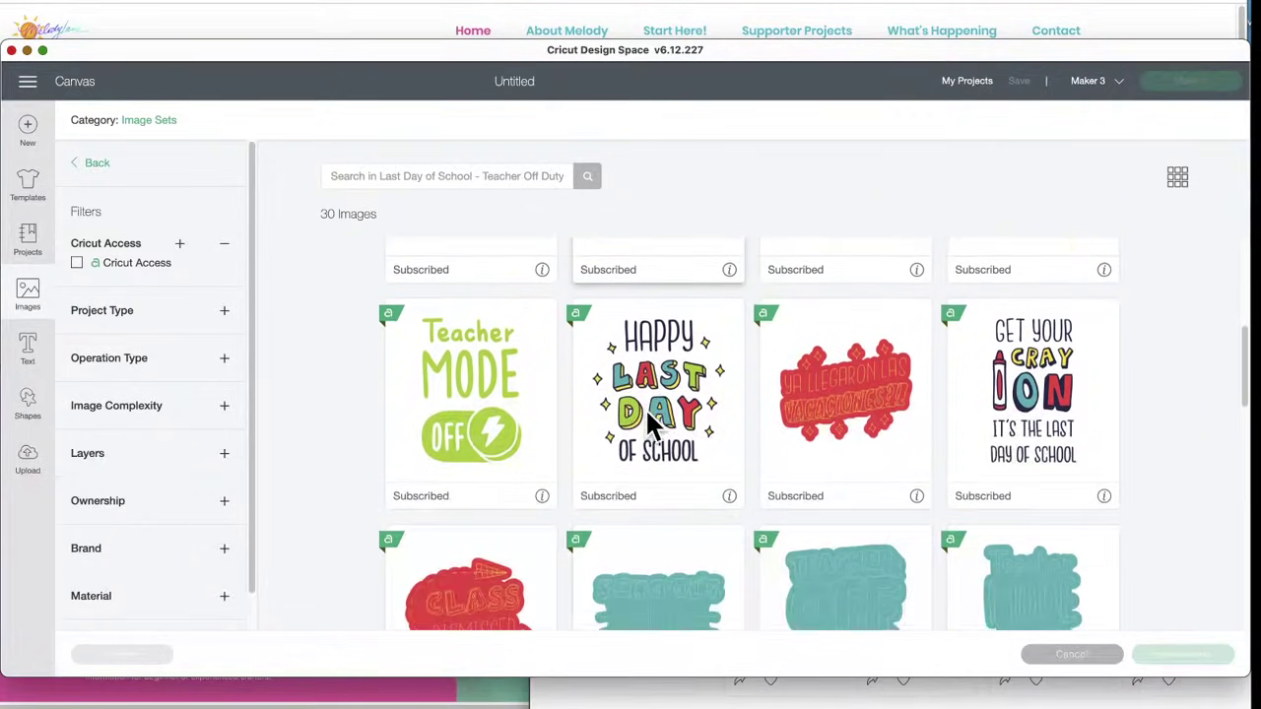
pyautogui.scroll(-2, 650, 423)
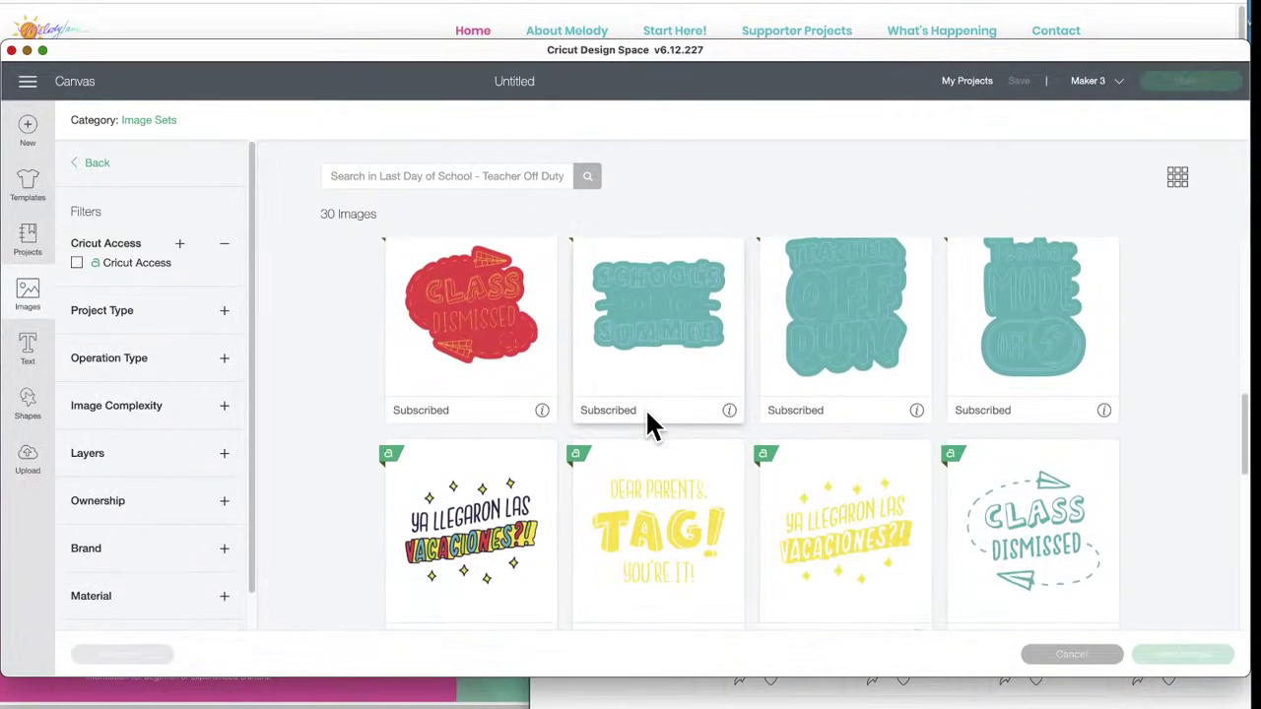
pyautogui.scroll(-3, 647, 413)
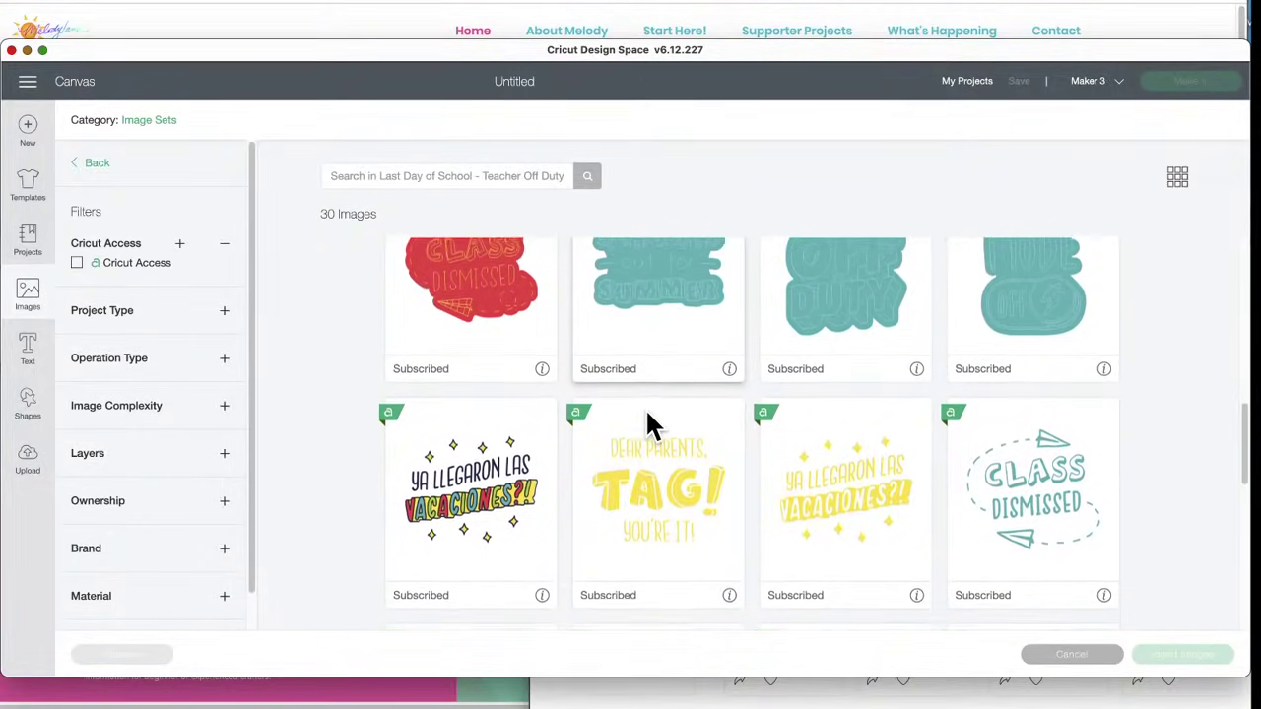
pyautogui.scroll(-2, 648, 423)
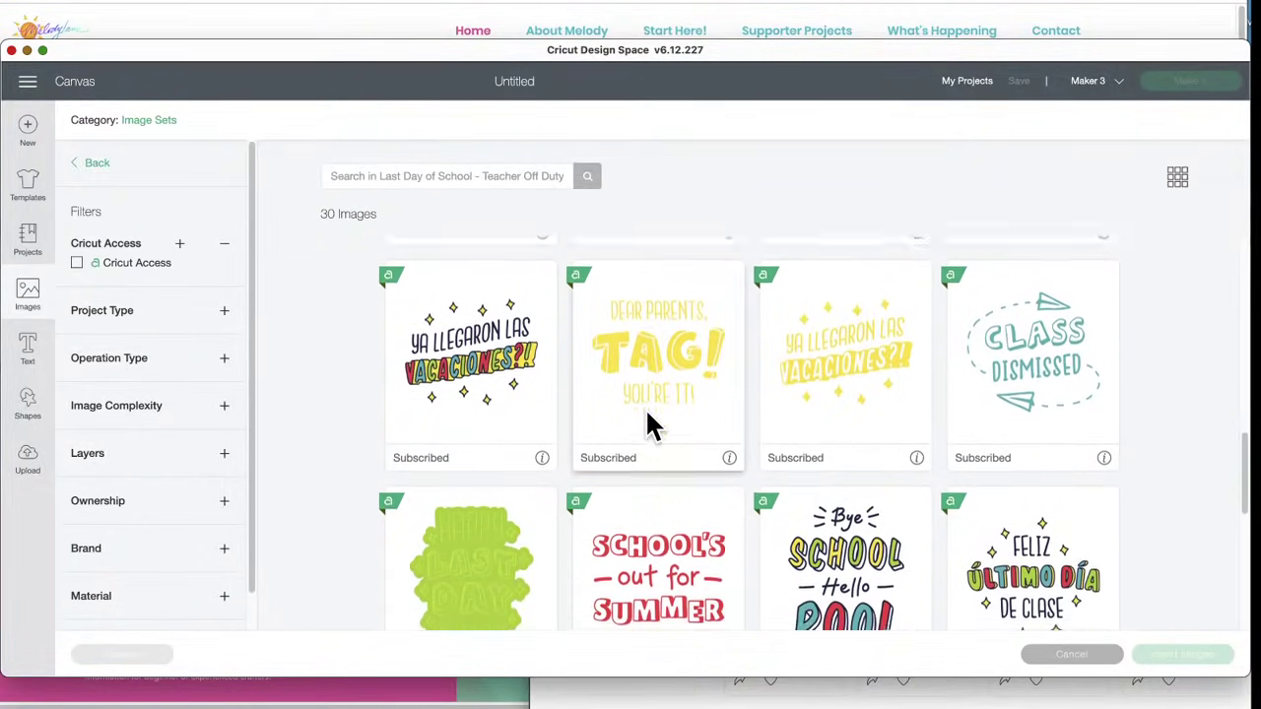
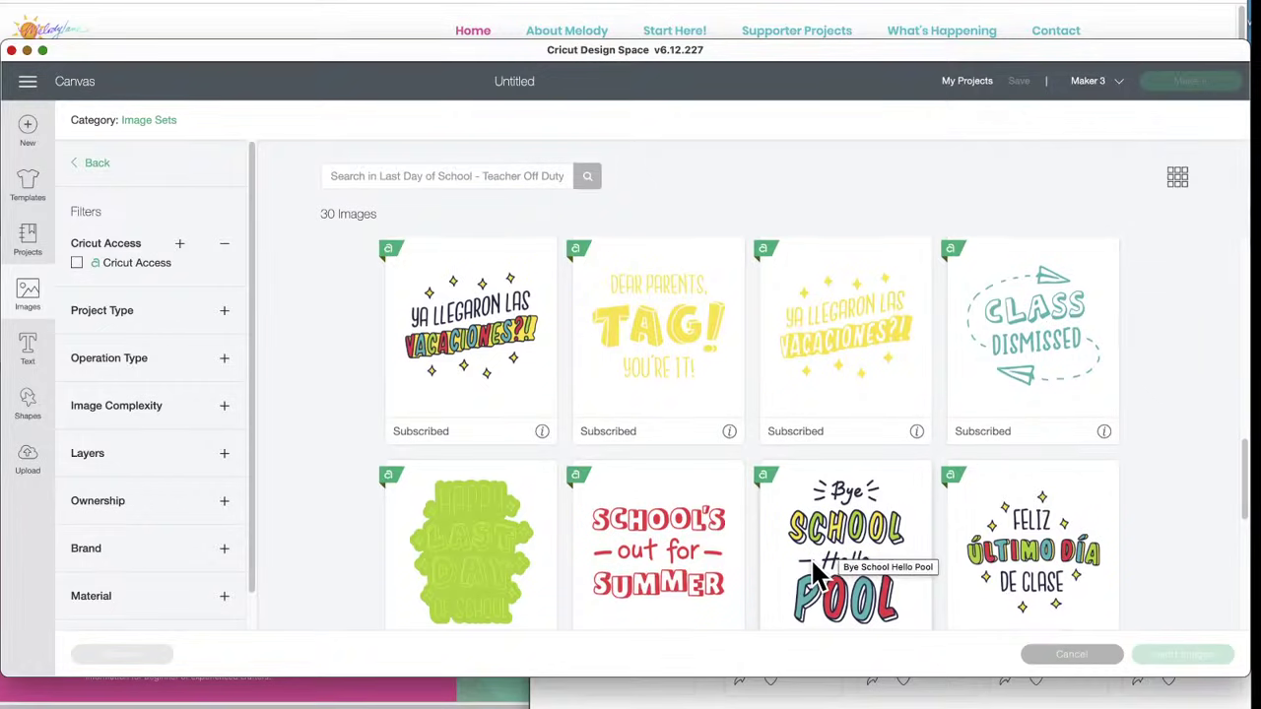
pyautogui.scroll(-3, 812, 564)
pyautogui.scroll(-3, 811, 557)
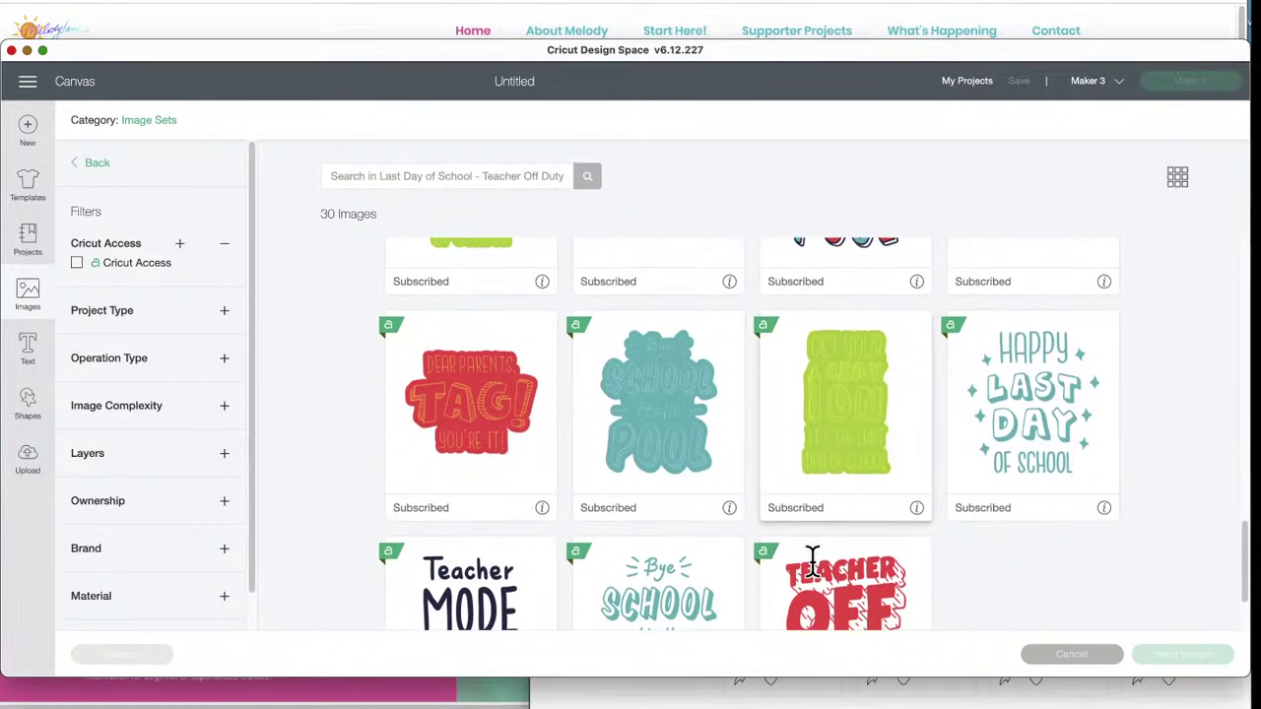
# - Finish viewing the Teacher Off Duty set, return to the full Image Sets list and go back down to Cute Chess Pieces
pyautogui.scroll(-2, 811, 562)
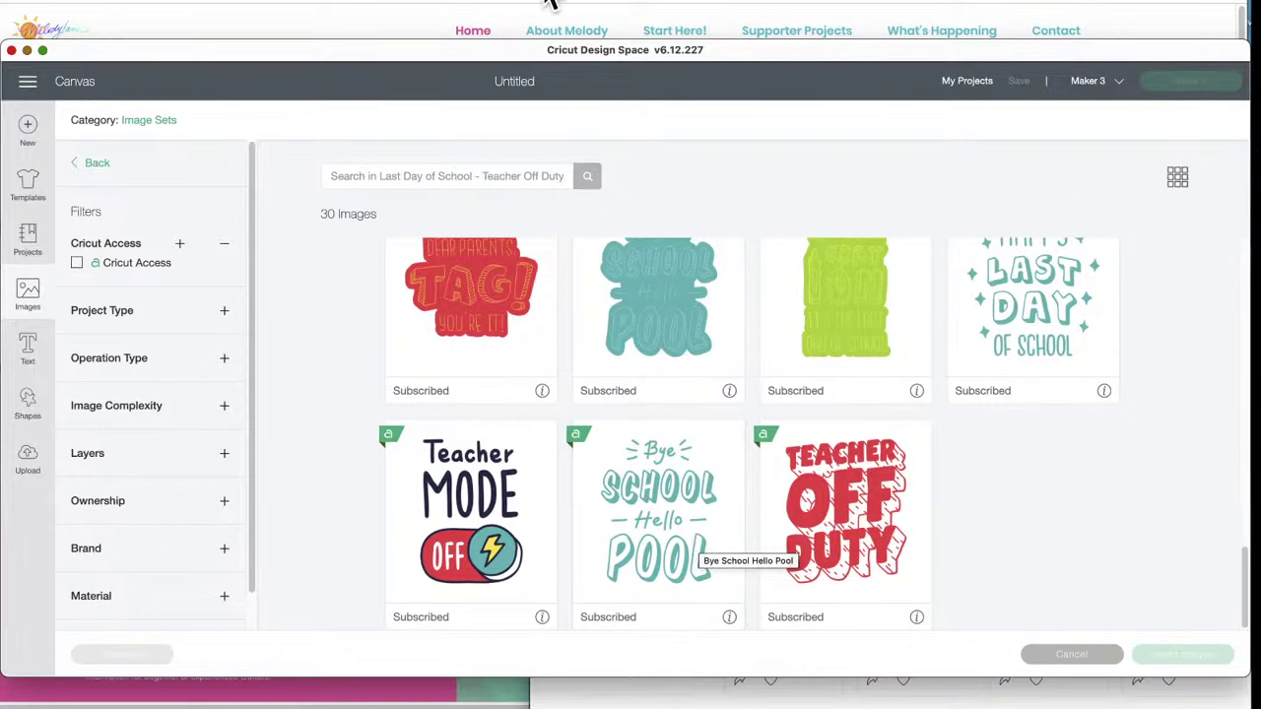
pyautogui.click(100, 164)
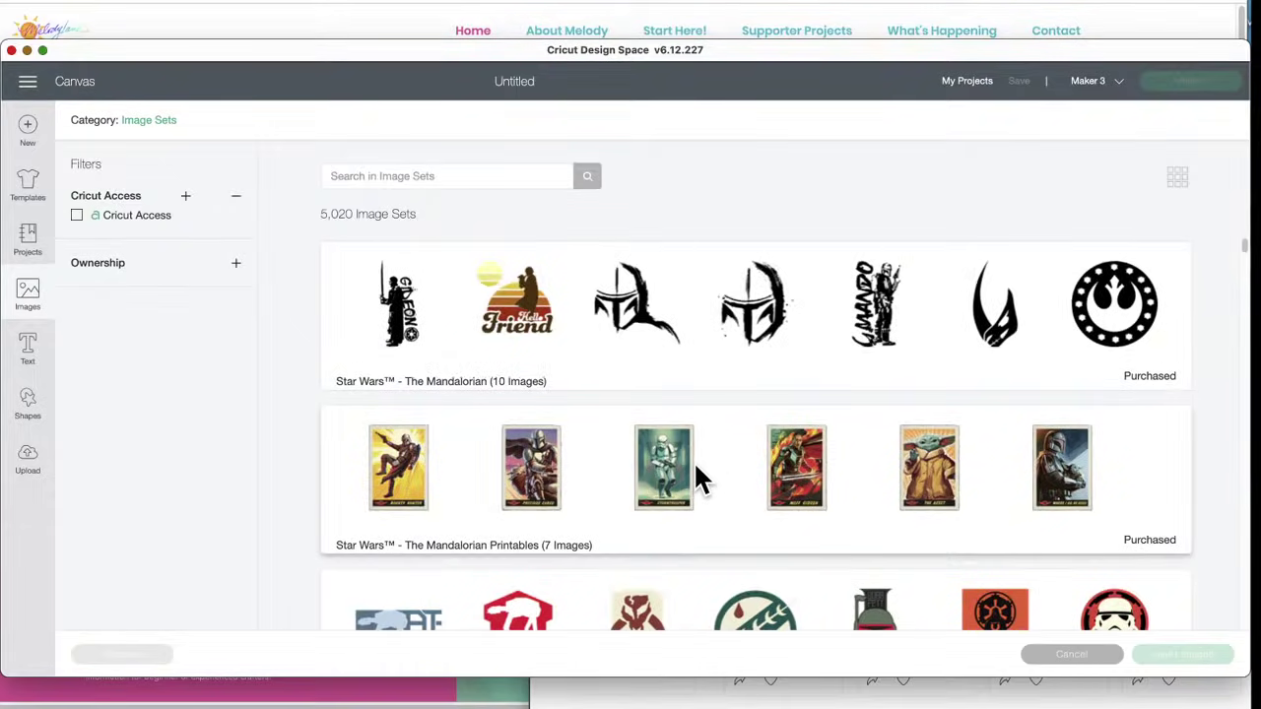
pyautogui.scroll(-5, 693, 461)
pyautogui.scroll(-15, 693, 457)
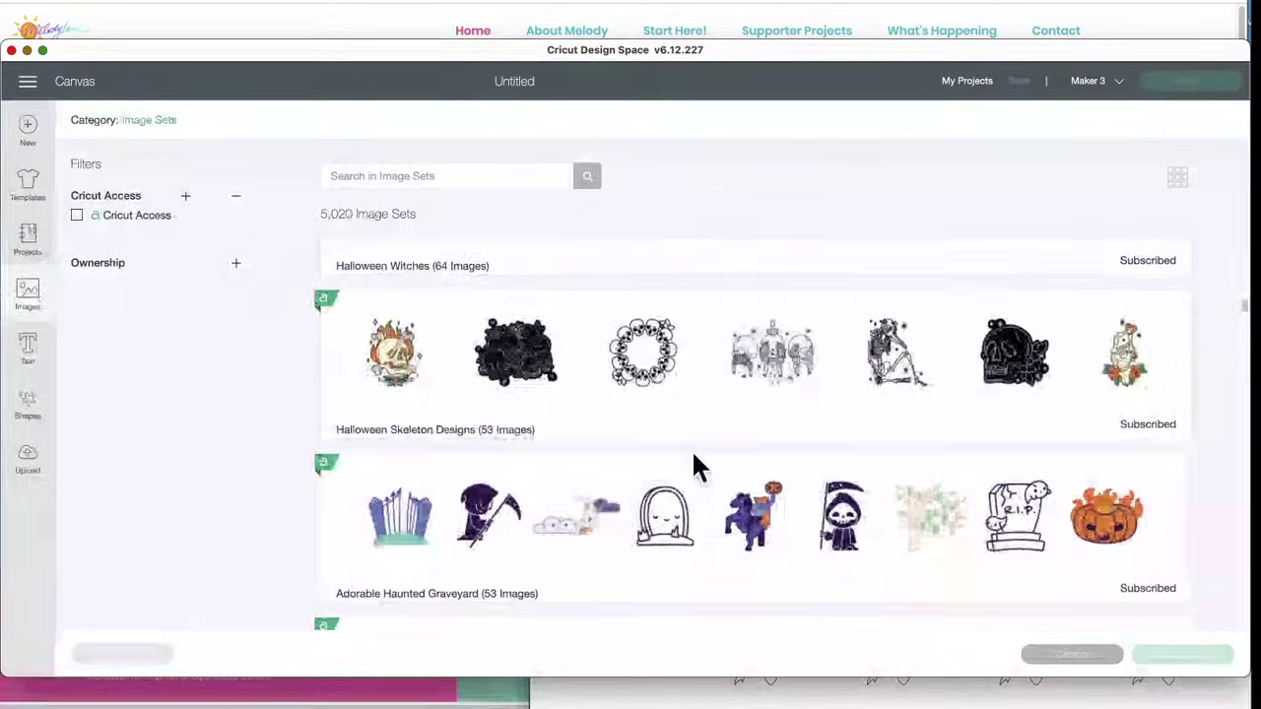
pyautogui.scroll(-10, 693, 463)
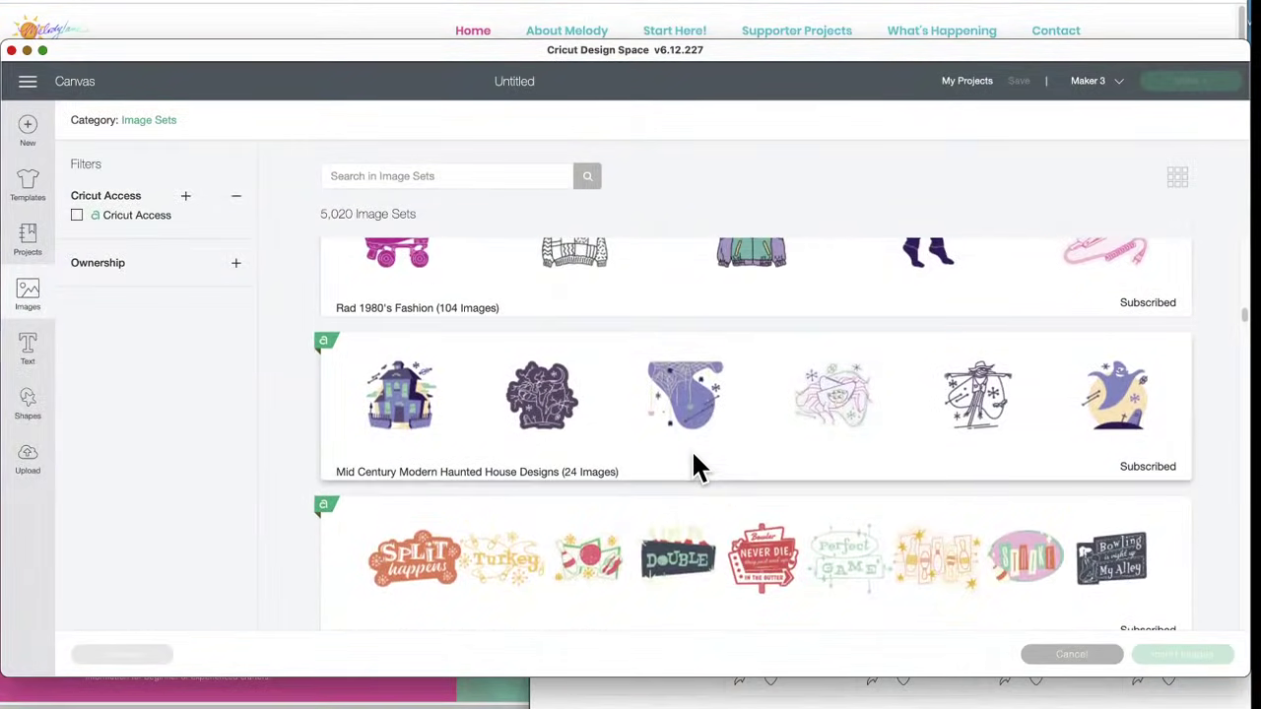
pyautogui.scroll(-10, 694, 459)
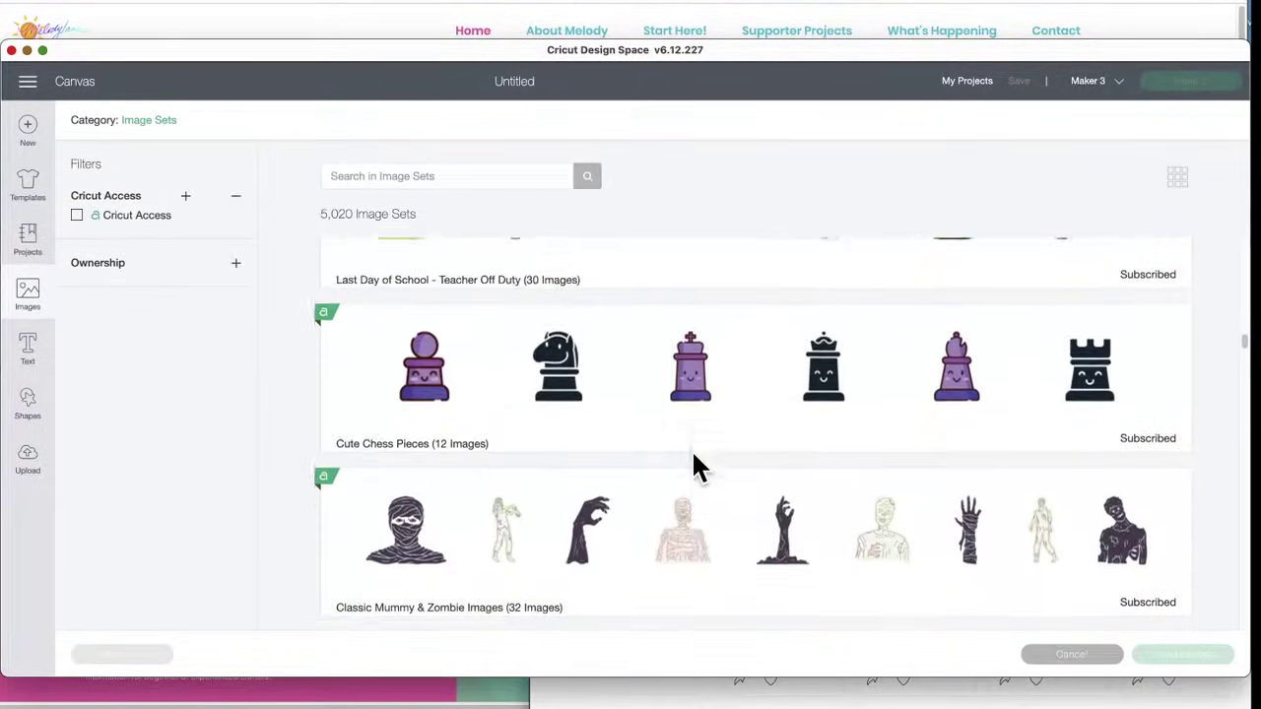
# - Look through the image sets after Classic Mummy & Zombie Images and open Zany Graffiti Animals 10, listed below Kids Fun Run Marathon
pyautogui.scroll(-1, 694, 457)
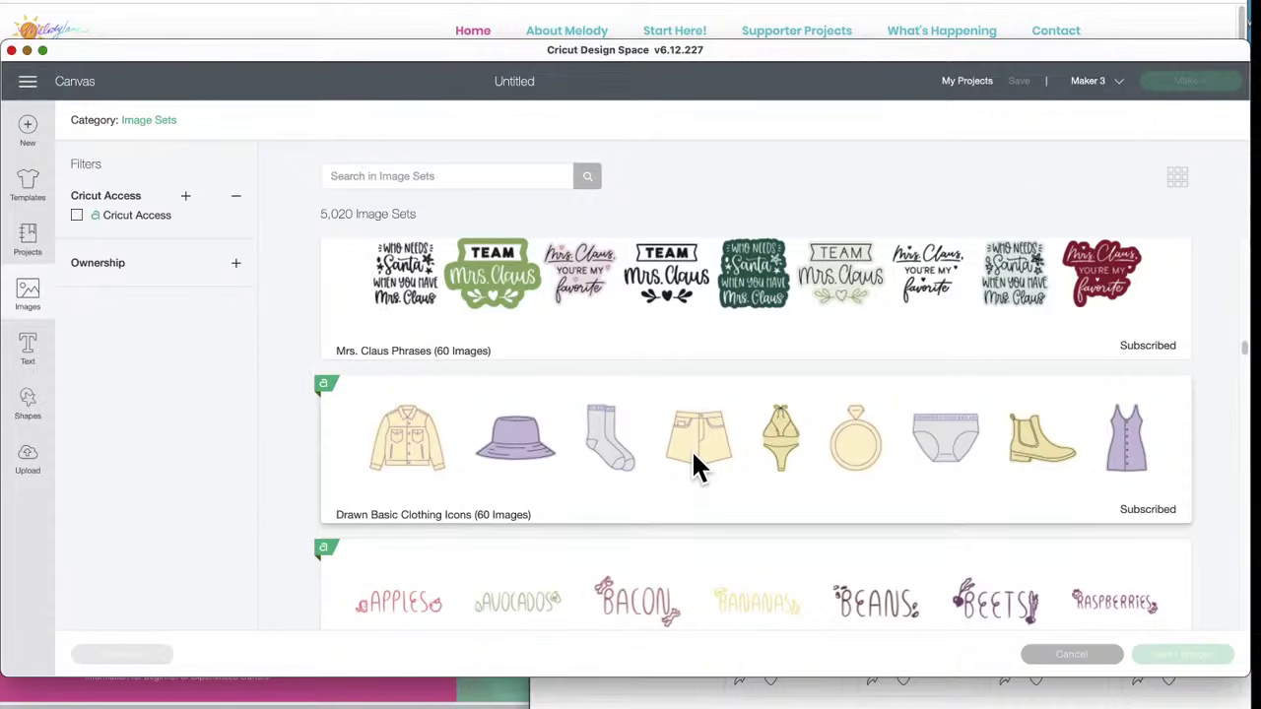
pyautogui.scroll(-6, 692, 449)
pyautogui.scroll(-1, 693, 456)
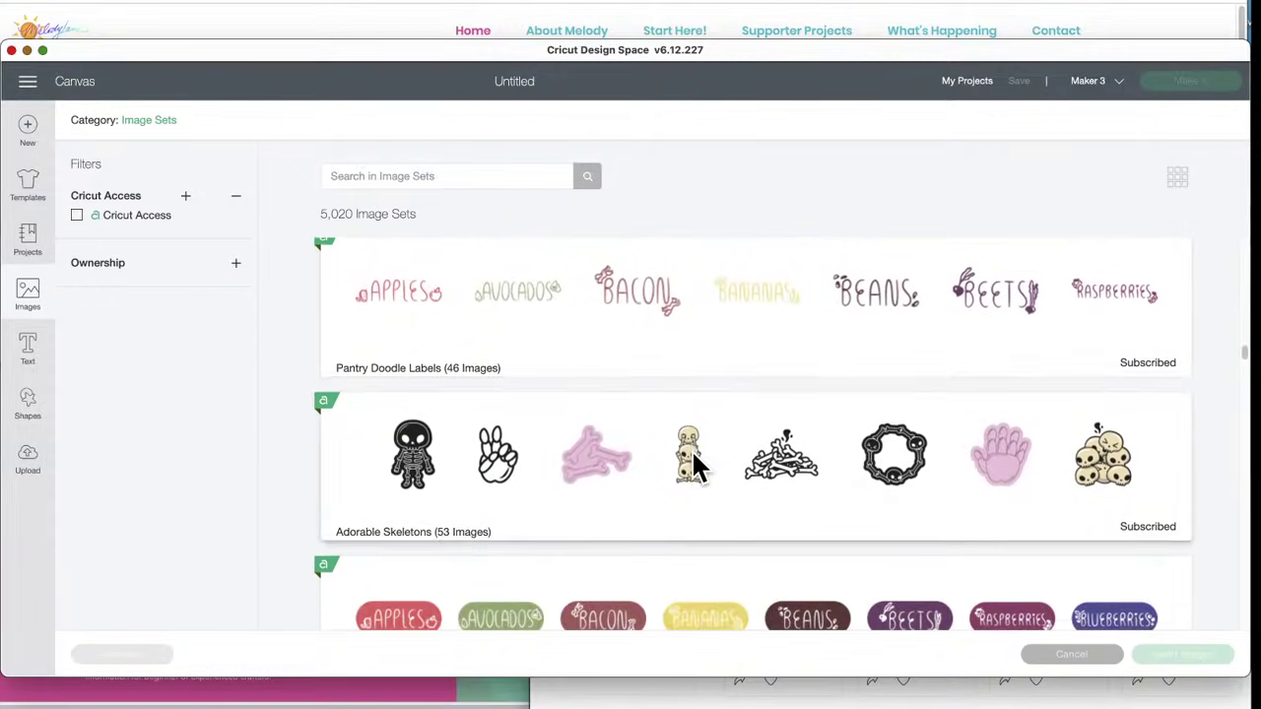
pyautogui.scroll(-2, 694, 456)
pyautogui.scroll(-2, 693, 458)
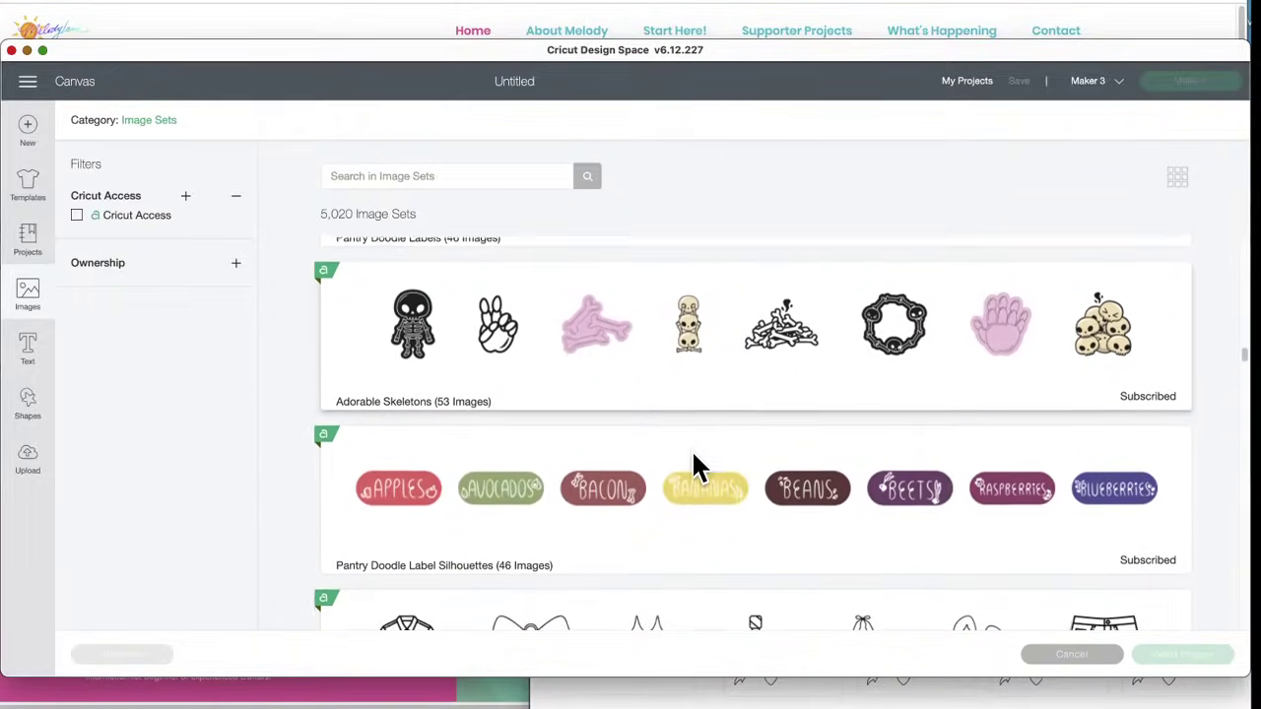
pyautogui.scroll(-3, 693, 458)
pyautogui.scroll(-16, 692, 449)
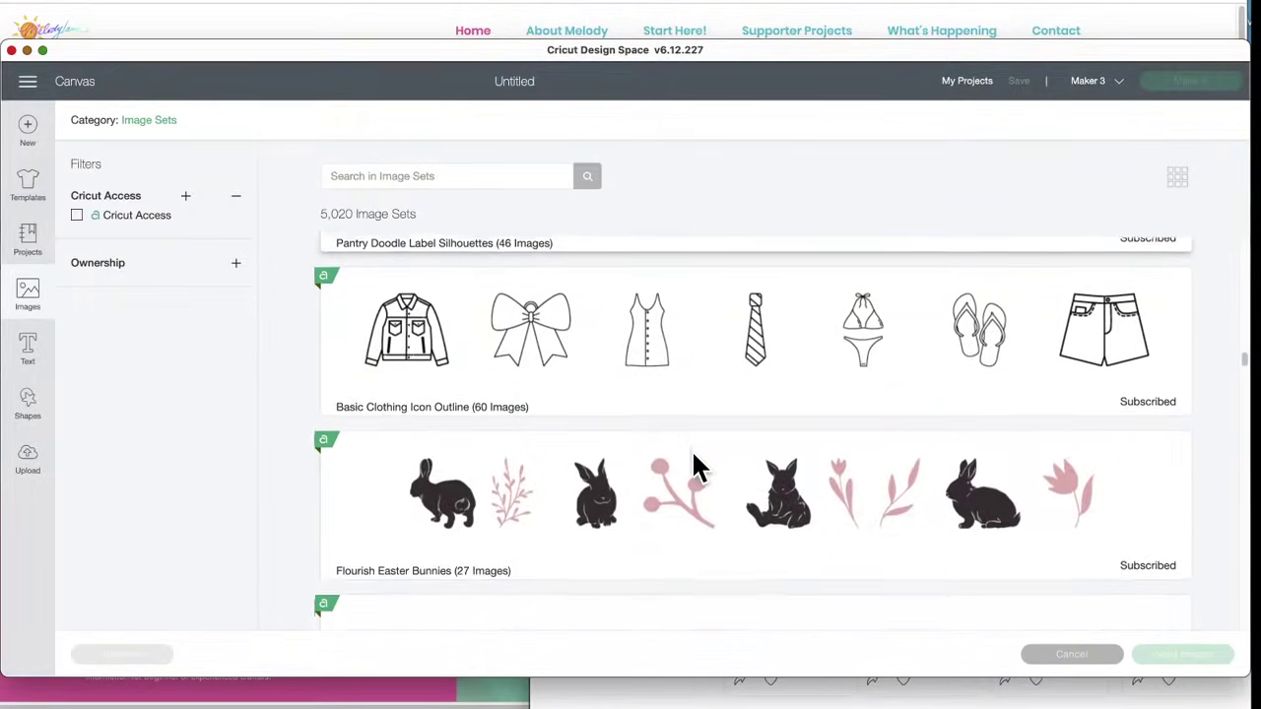
pyautogui.scroll(-13, 692, 449)
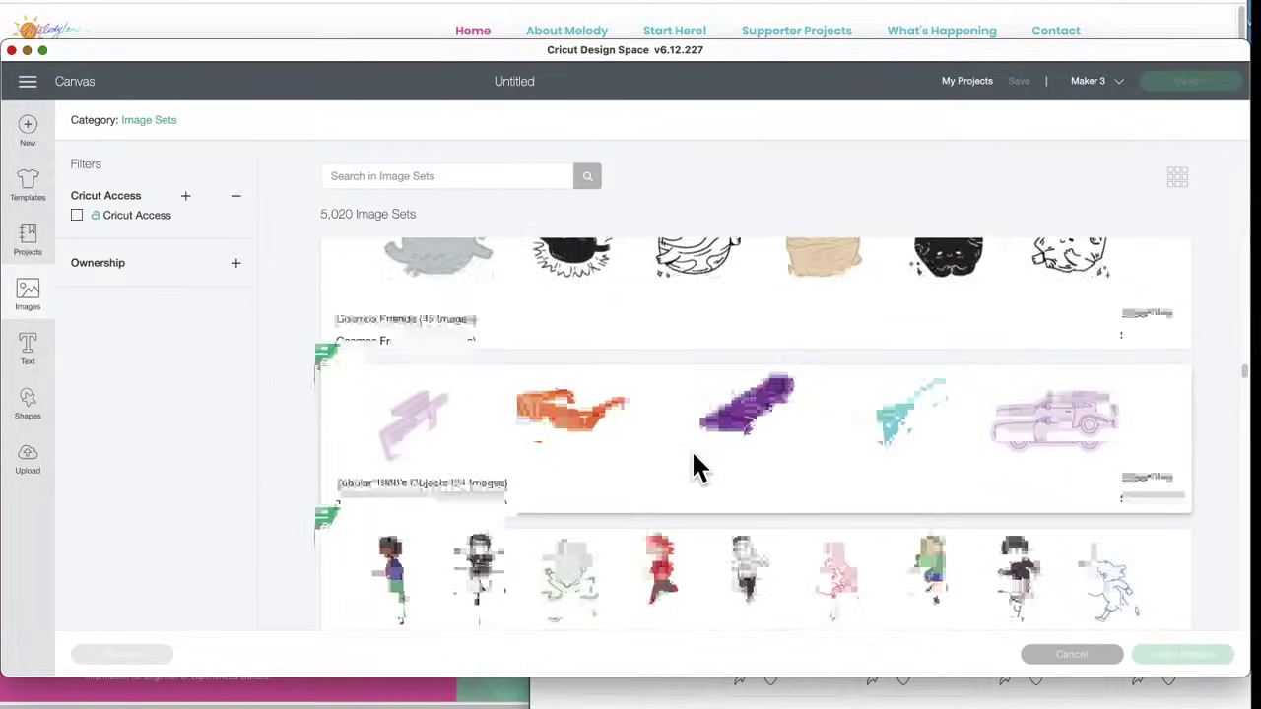
pyautogui.scroll(2, 691, 449)
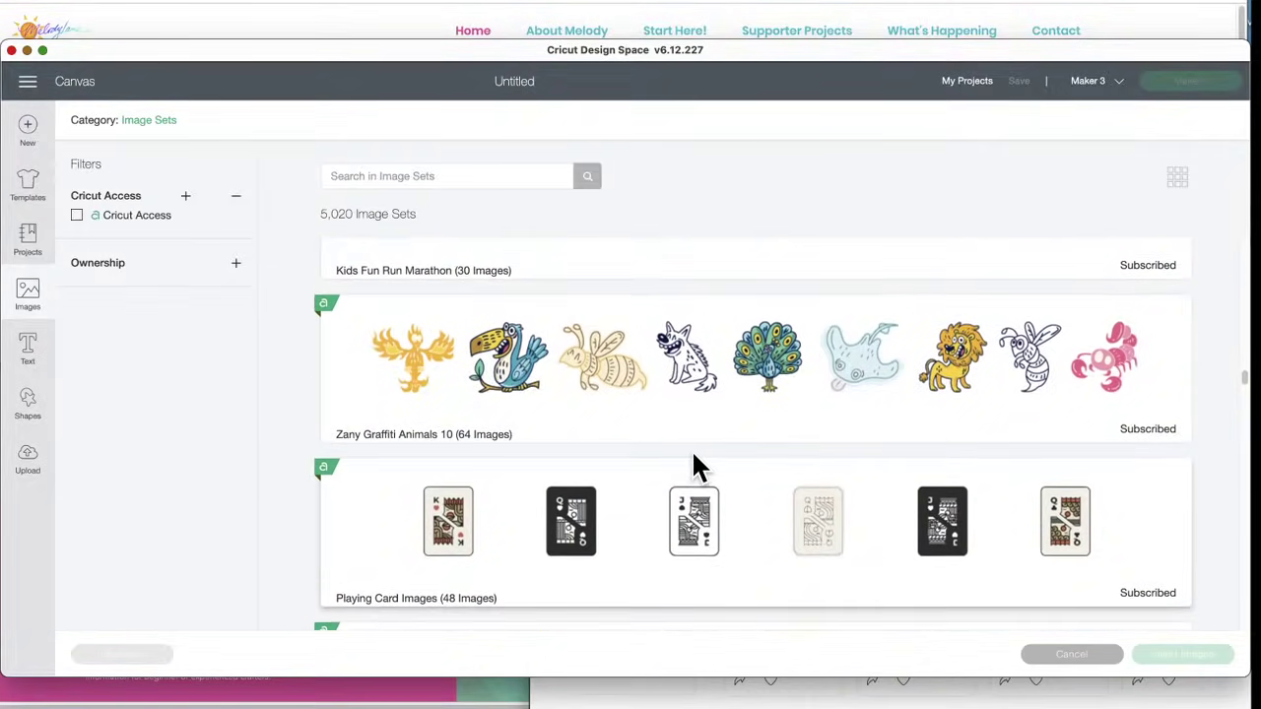
pyautogui.click(812, 383)
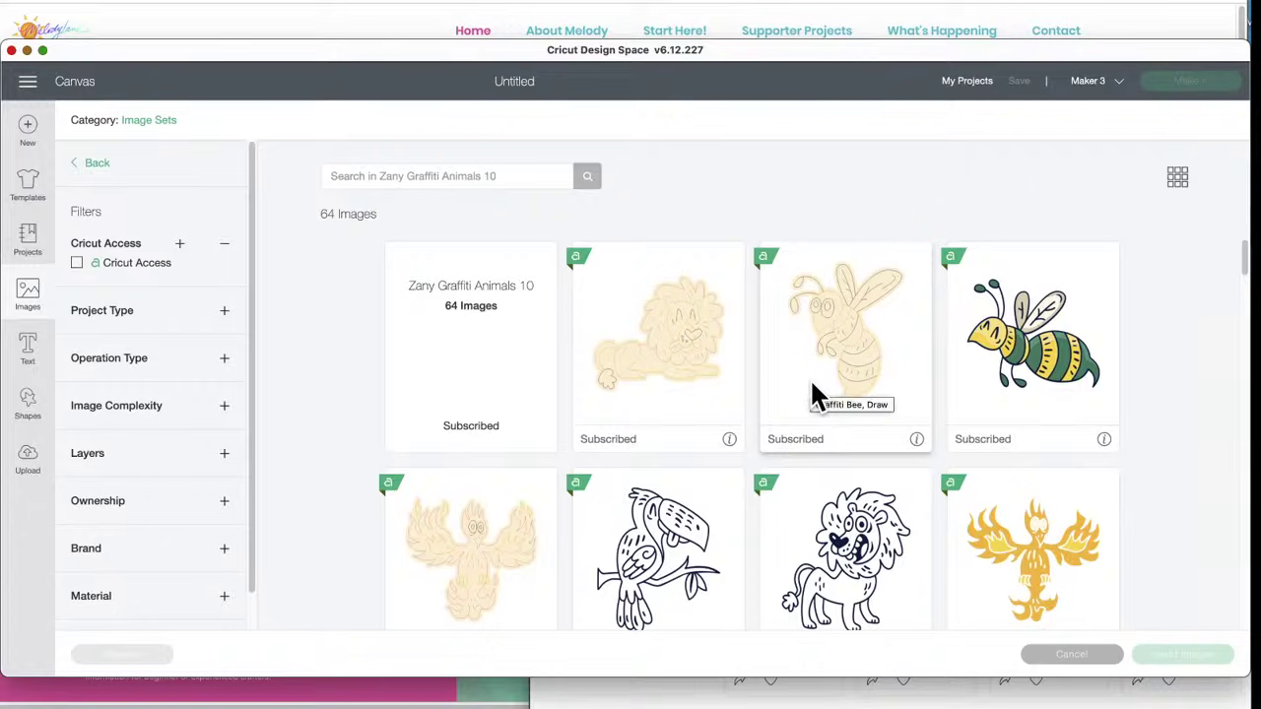
# - Look through the Zany Graffiti Animals 10 images and select the multicolour front-facing peacock with its tail fanned out
pyautogui.scroll(-3, 812, 391)
pyautogui.scroll(-2, 812, 391)
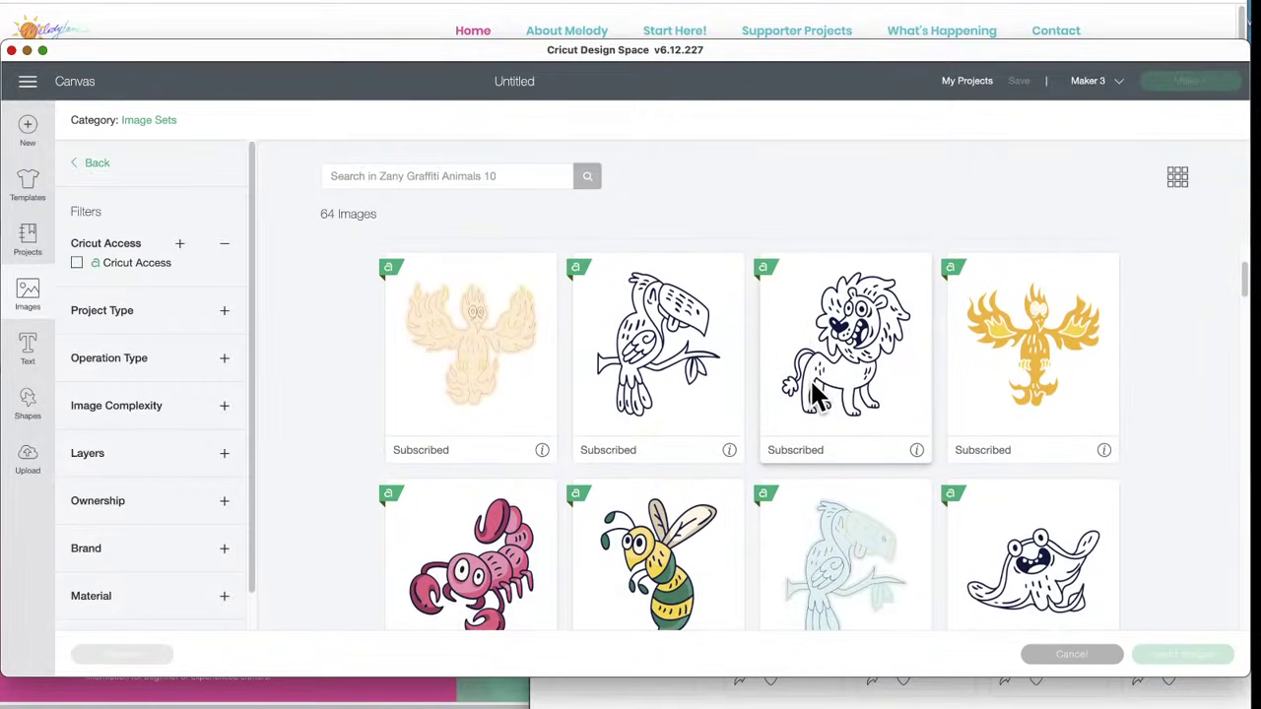
pyautogui.scroll(-6, 813, 391)
pyautogui.scroll(-5, 813, 391)
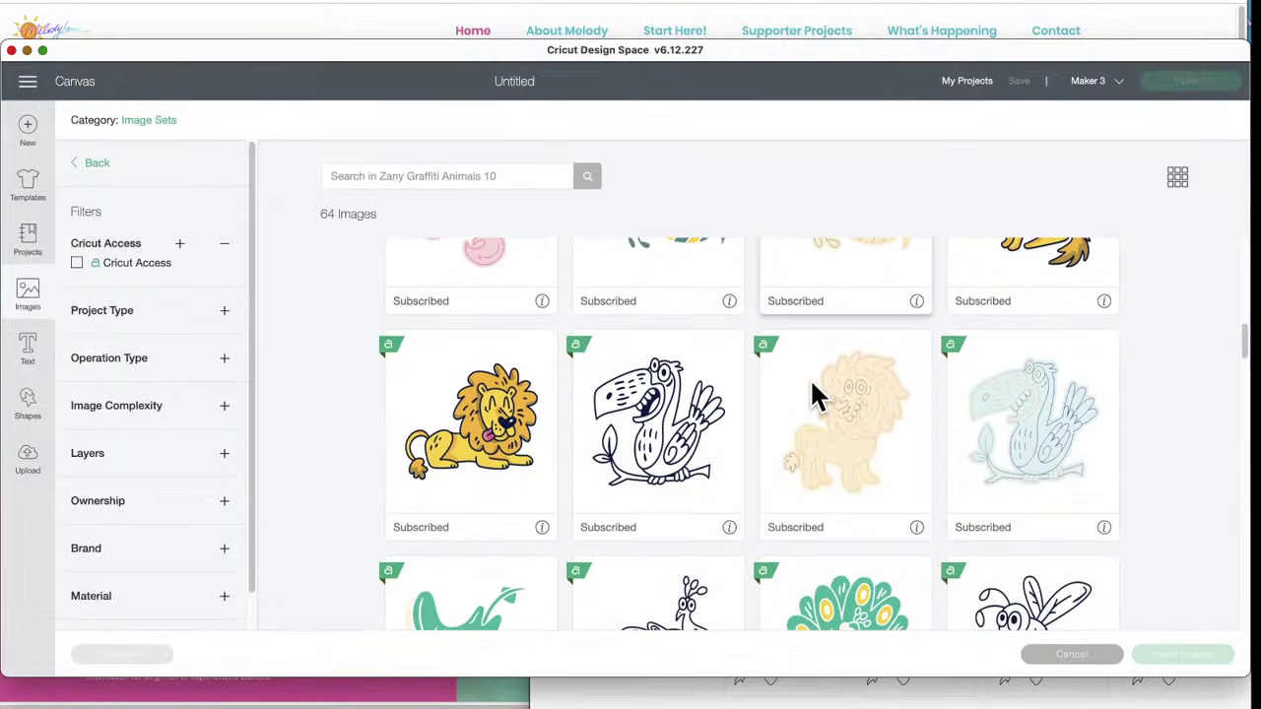
pyautogui.scroll(-6, 812, 391)
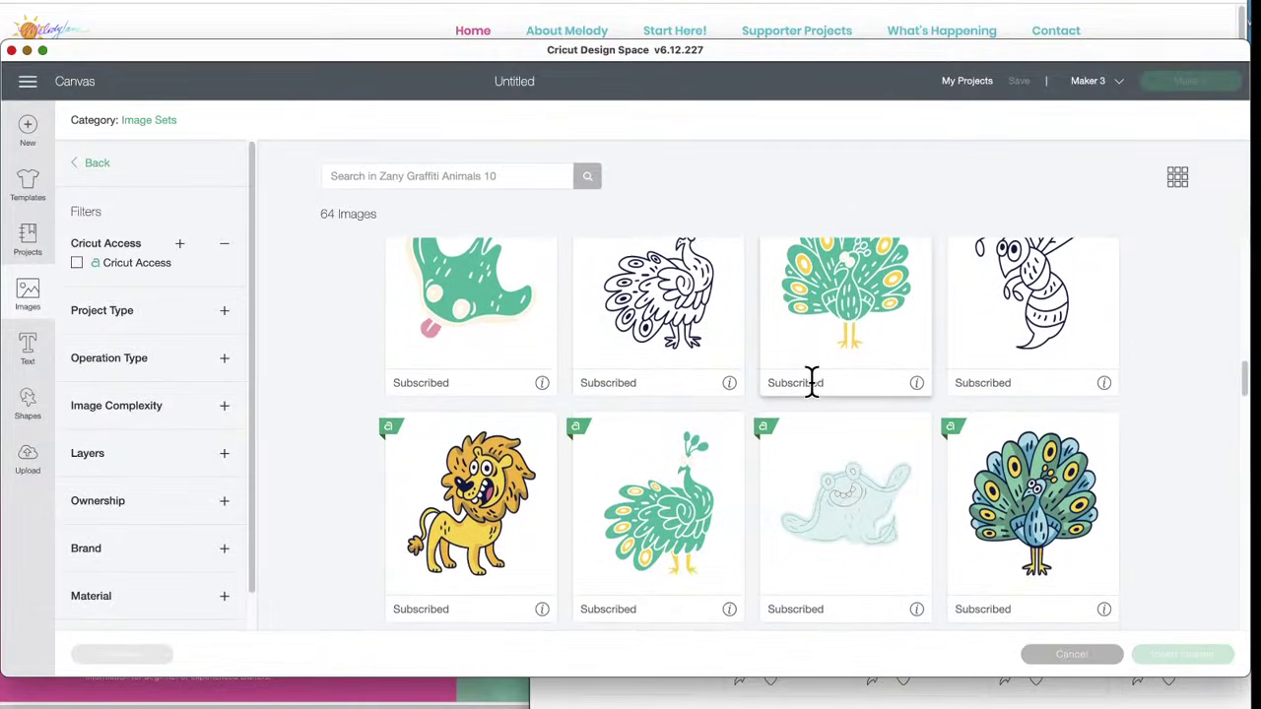
pyautogui.scroll(-3, 810, 382)
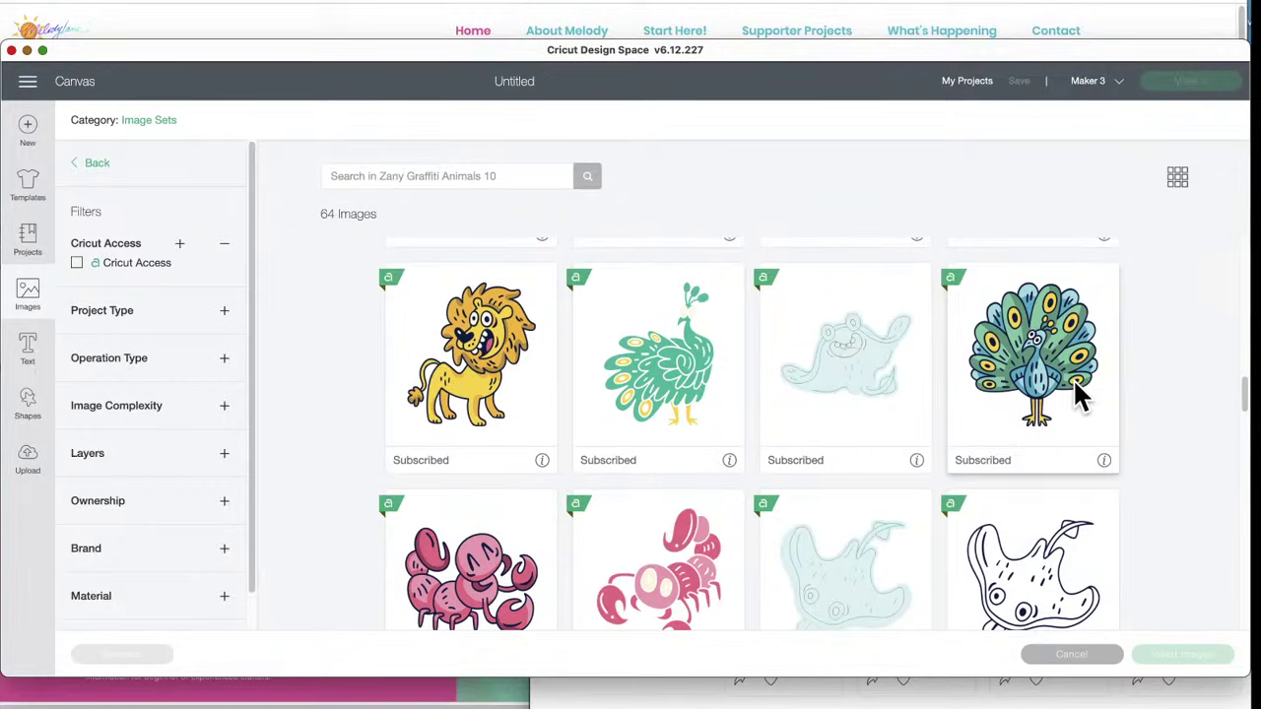
pyautogui.click(1035, 389)
# - Examine the remaining Zany Graffiti Animals 10 images down to the final bee, including the outline, layered and draw versions
pyautogui.scroll(-4, 749, 458)
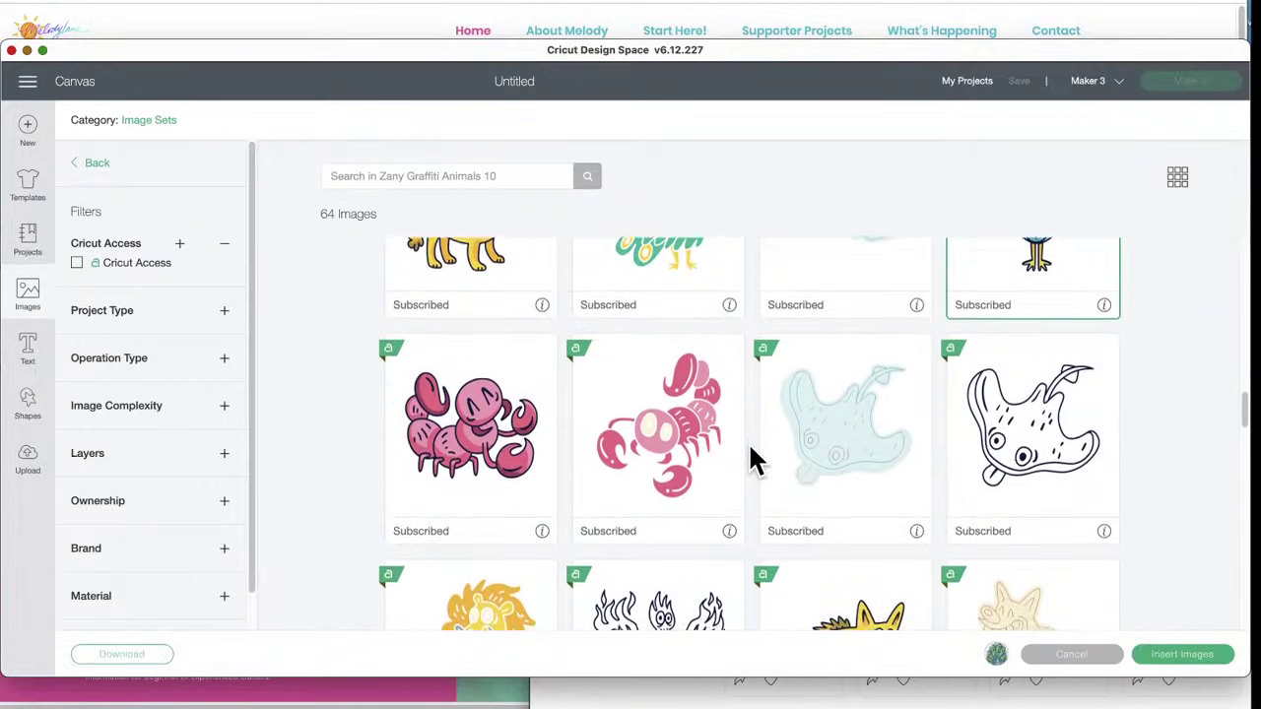
pyautogui.scroll(-6, 751, 456)
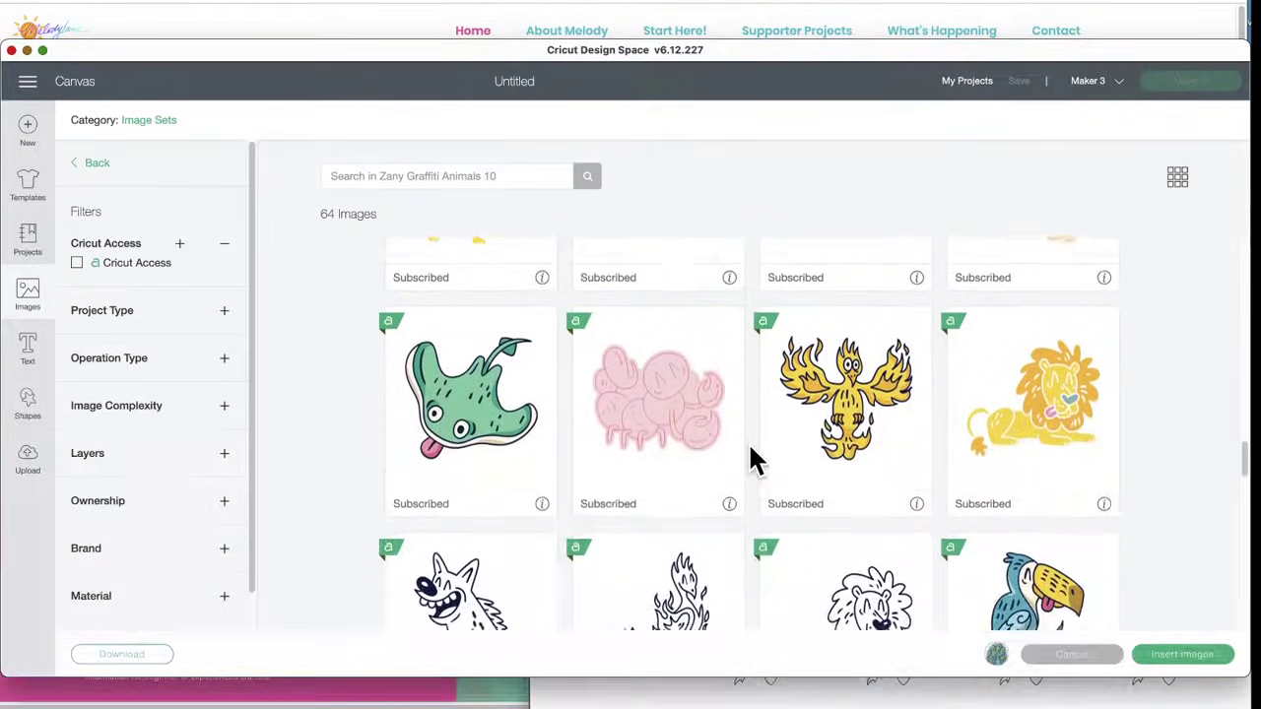
pyautogui.scroll(-10, 751, 456)
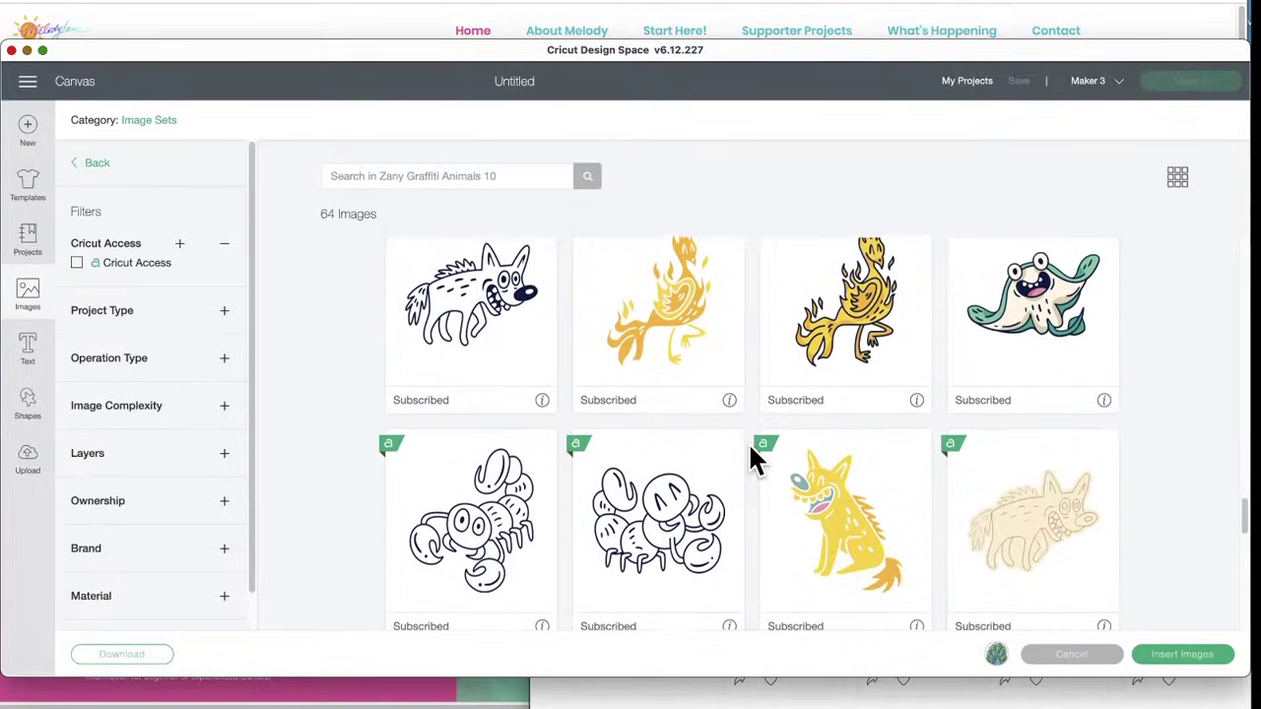
pyautogui.scroll(-6, 751, 453)
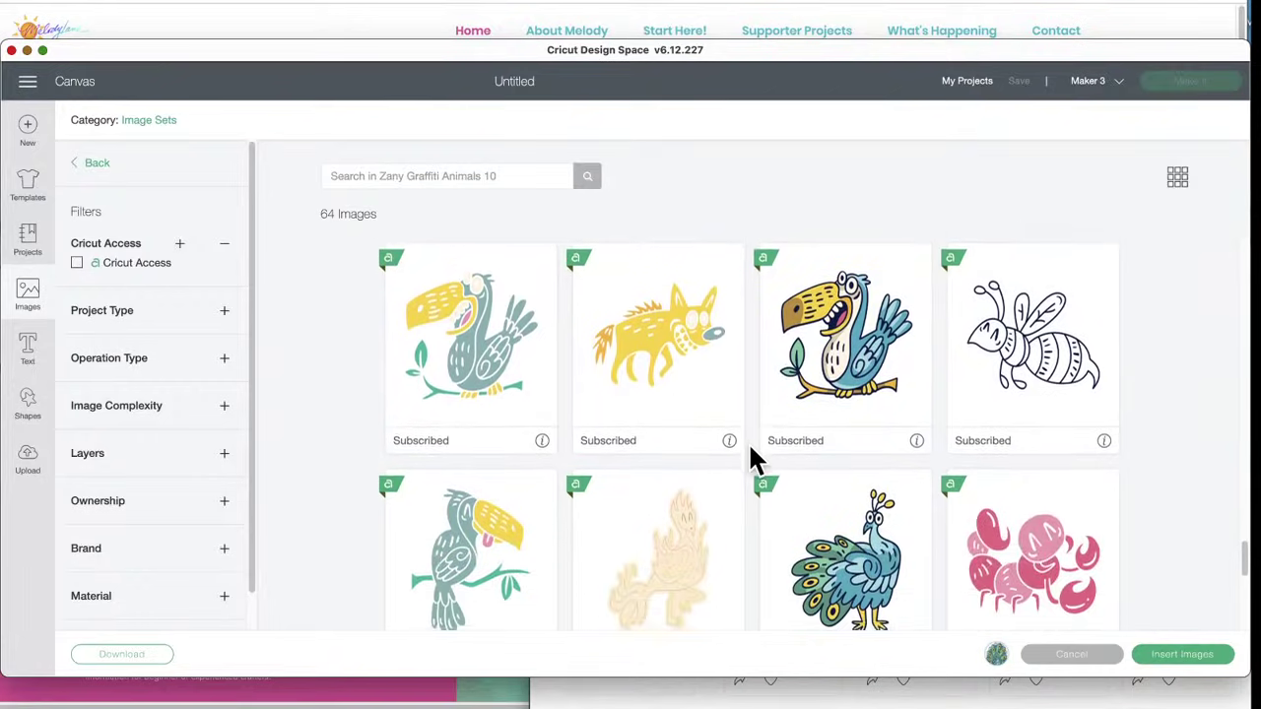
pyautogui.scroll(-4, 750, 443)
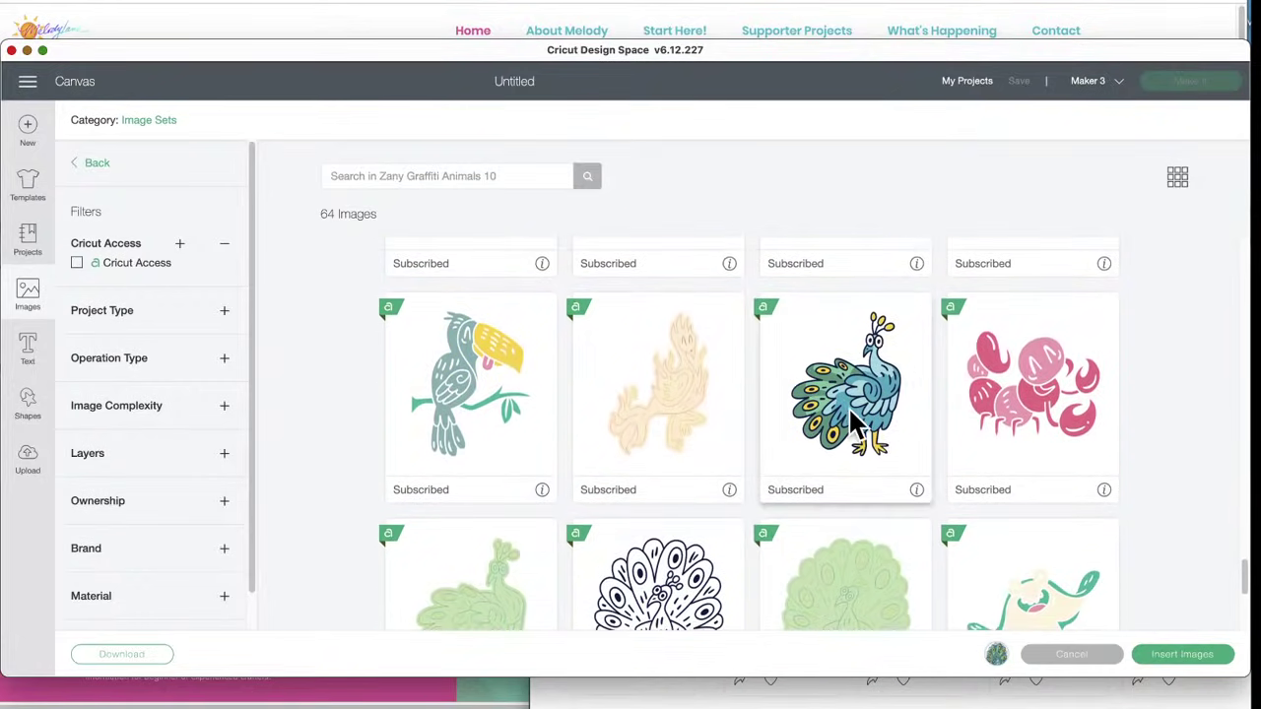
pyautogui.scroll(-6, 838, 442)
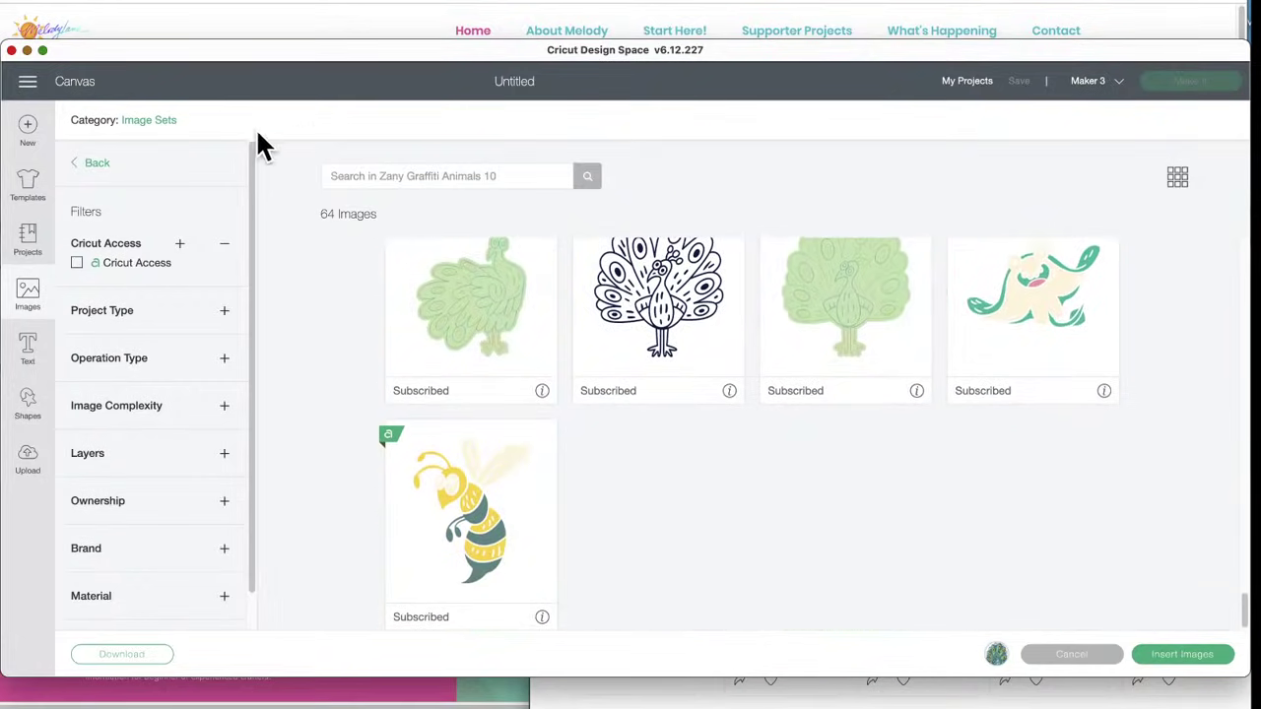
# - Return to the full Image Sets list and go back down to the Zany Graffiti Animals 10 entry
pyautogui.click(99, 165)
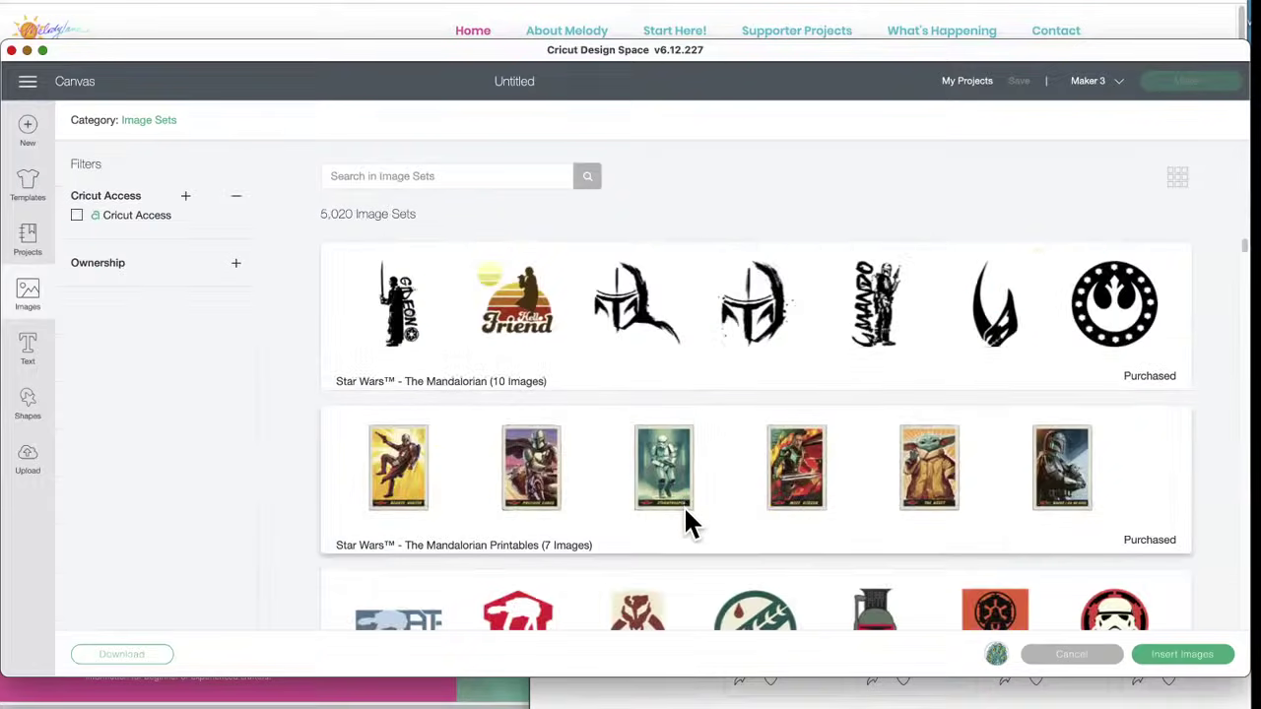
pyautogui.scroll(-10, 687, 522)
pyautogui.scroll(-10, 686, 522)
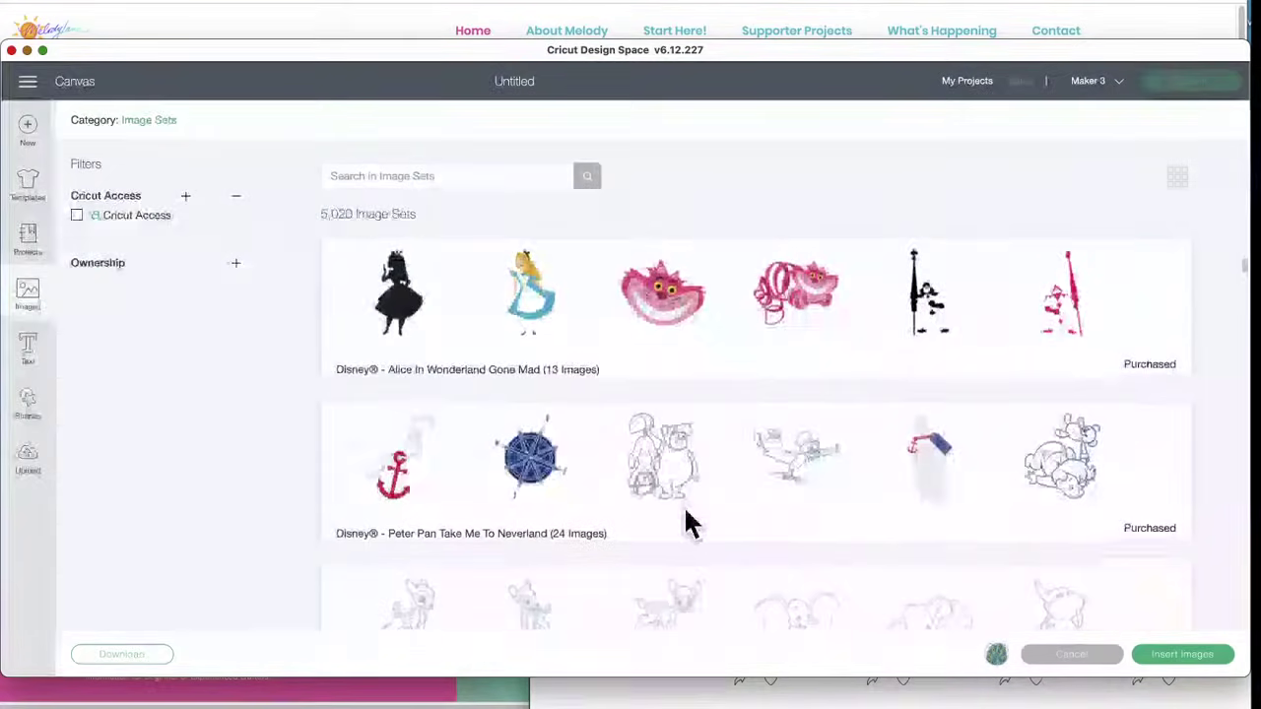
pyautogui.scroll(2, 686, 522)
pyautogui.scroll(-15, 687, 522)
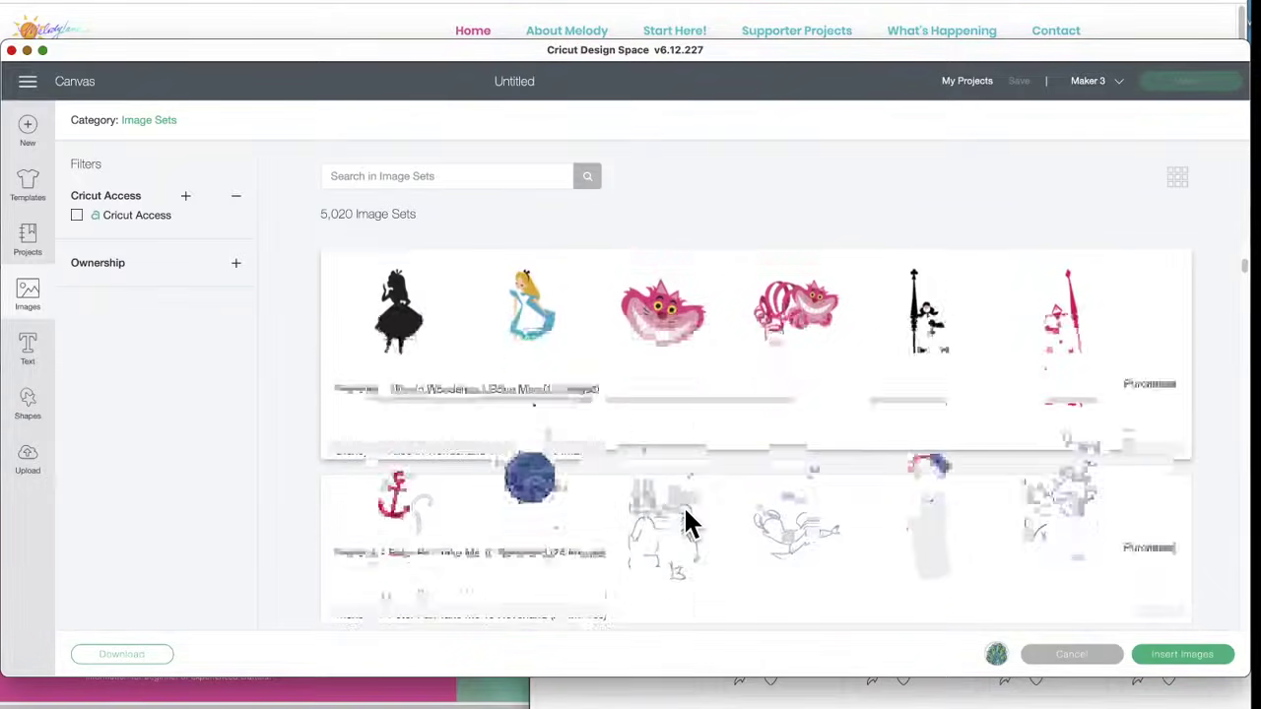
pyautogui.scroll(-15, 686, 522)
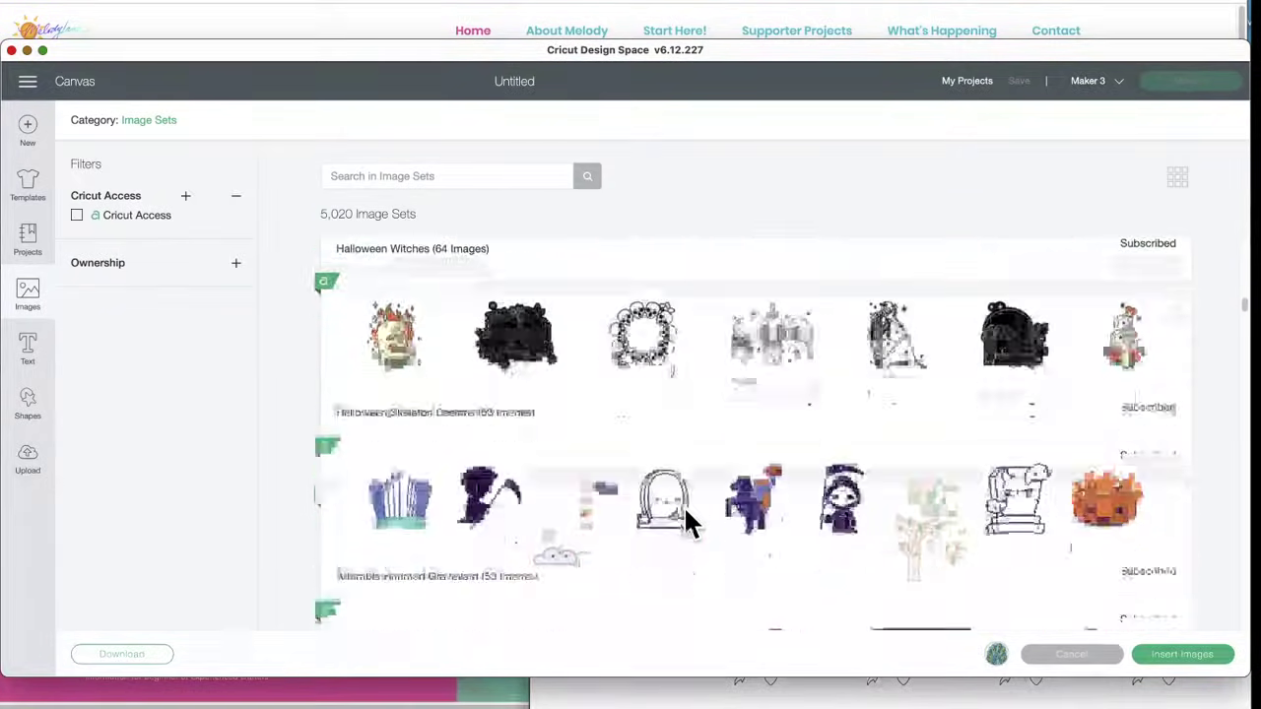
pyautogui.scroll(-15, 686, 522)
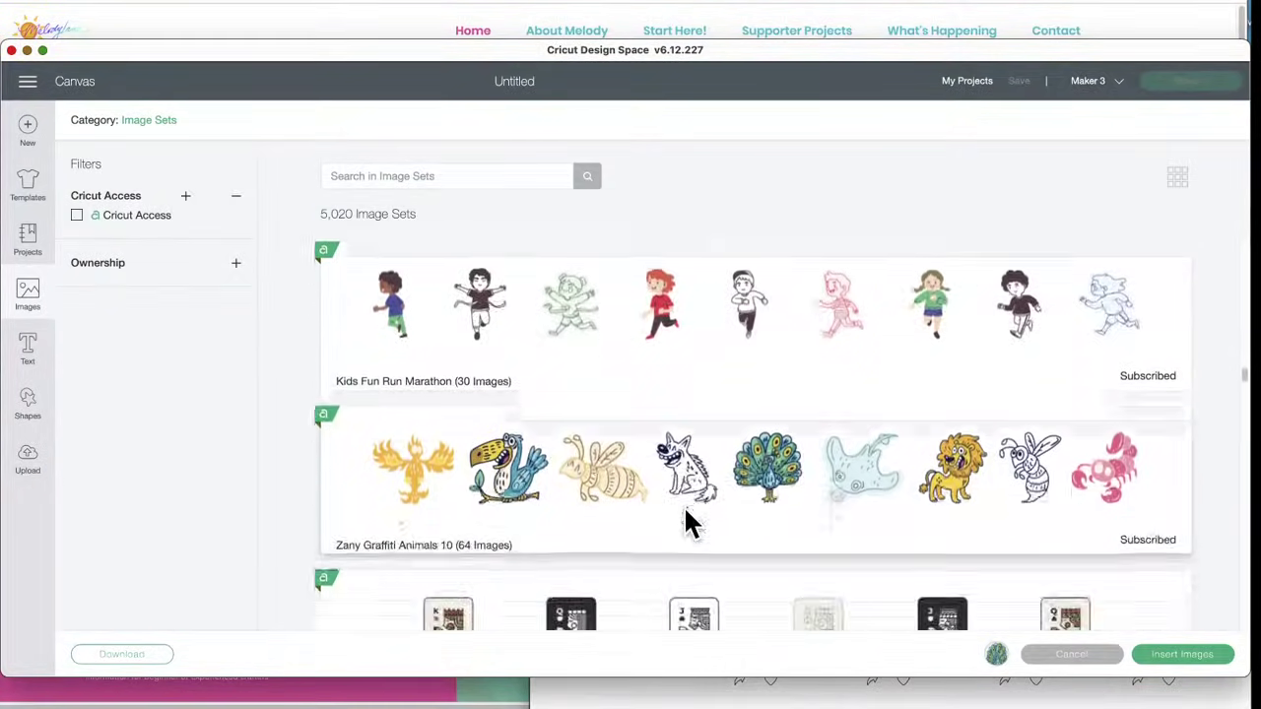
# - Examine the image sets listed after Zany Graffiti Animals 10, from Egyptian Gods through Rolling Chess Pieces to Artic Illustrations
pyautogui.scroll(-15, 686, 522)
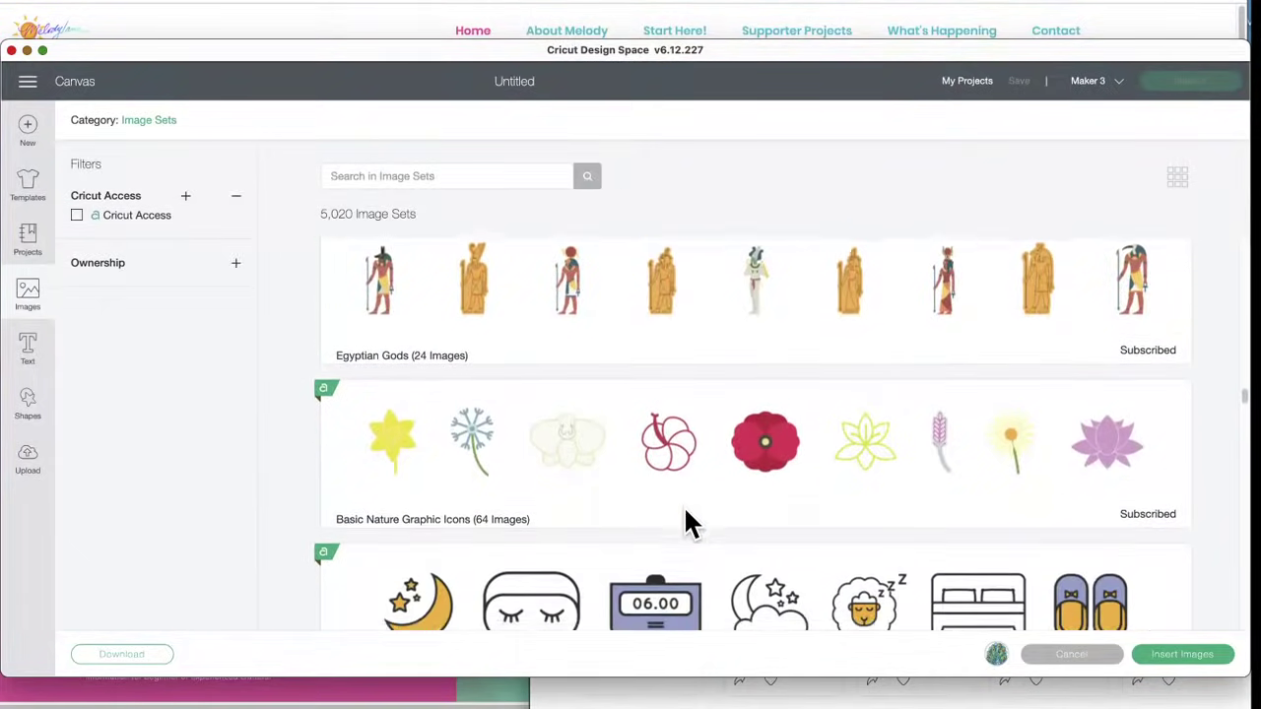
pyautogui.scroll(-12, 686, 522)
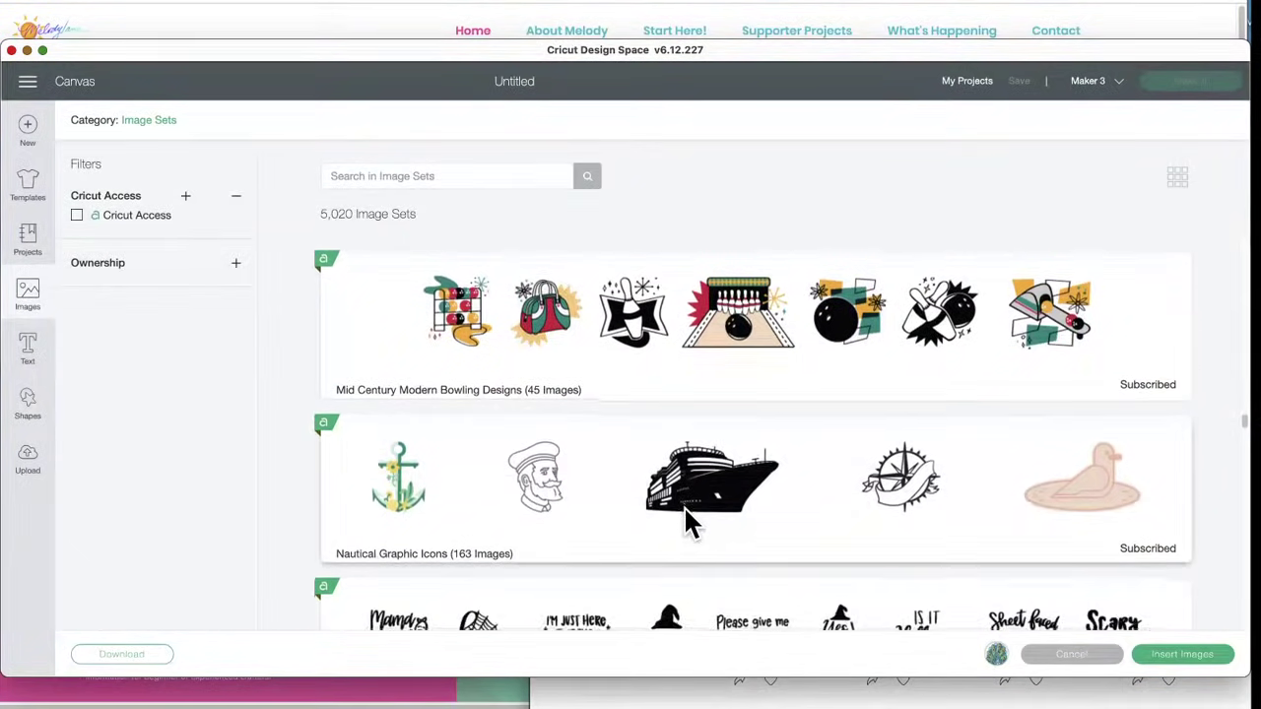
pyautogui.scroll(-3, 688, 522)
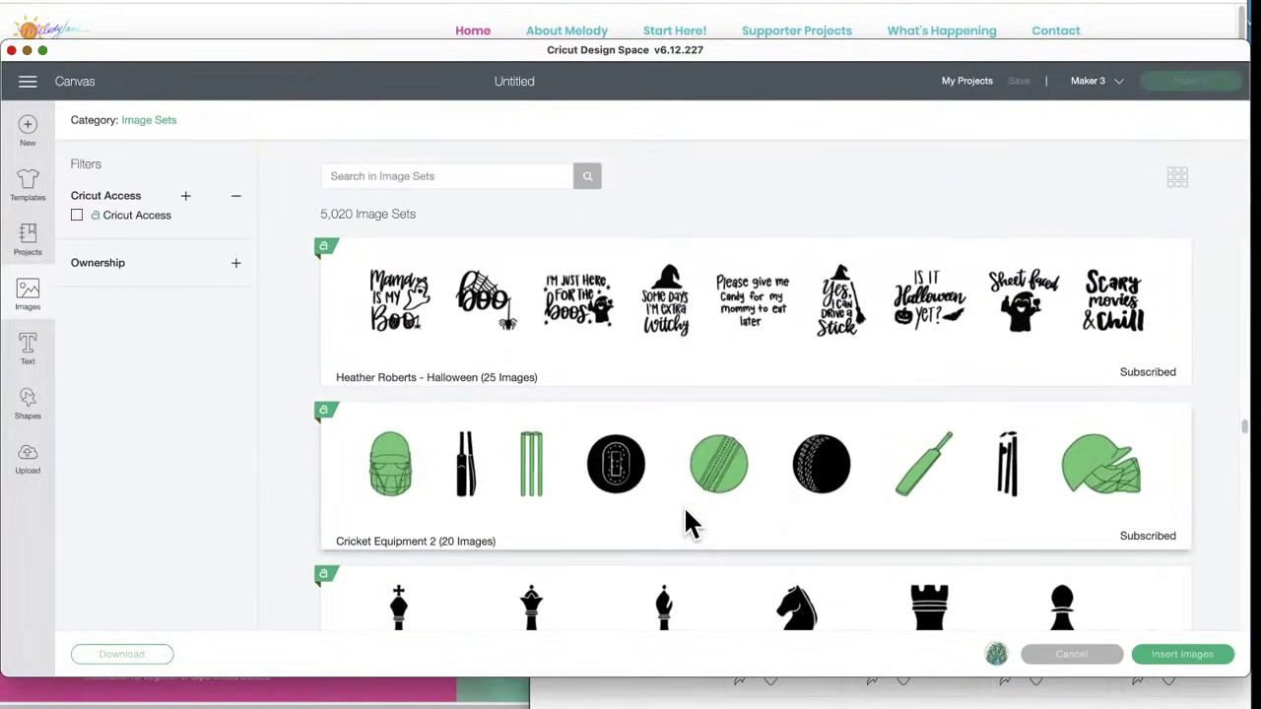
pyautogui.scroll(-1, 688, 520)
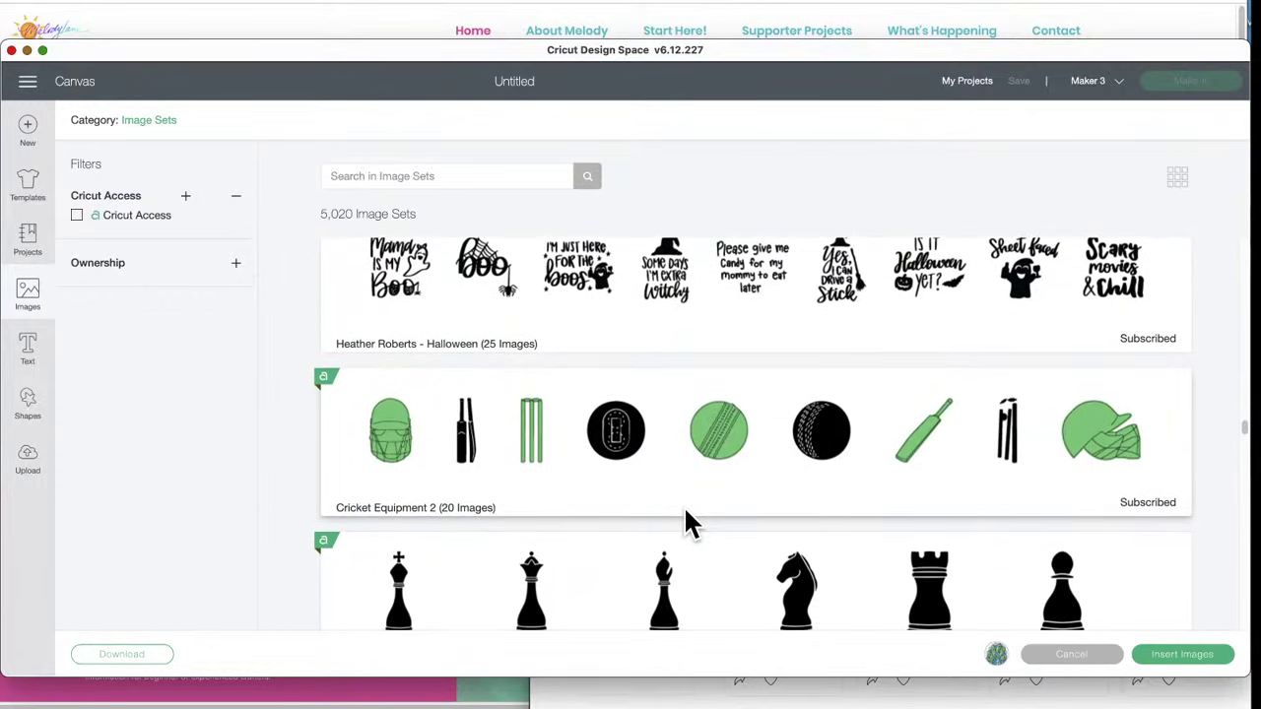
pyautogui.scroll(-7, 686, 514)
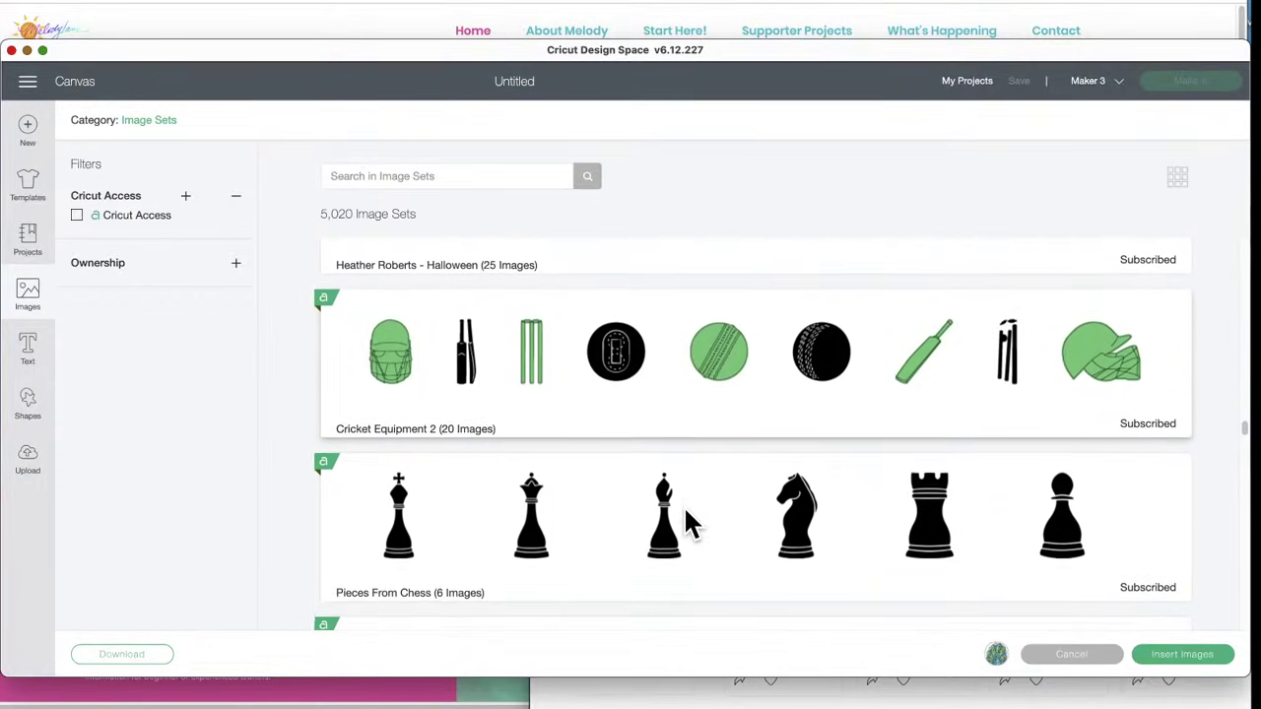
pyautogui.scroll(-20, 686, 512)
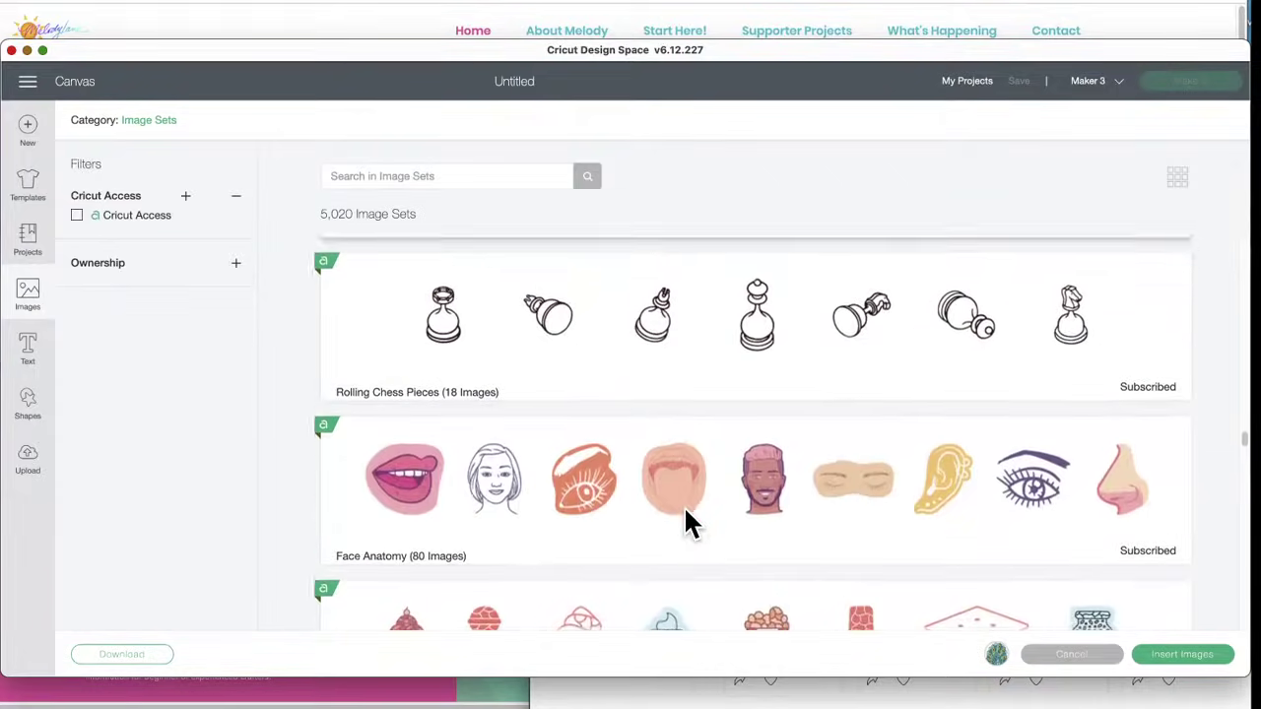
pyautogui.scroll(-13, 687, 512)
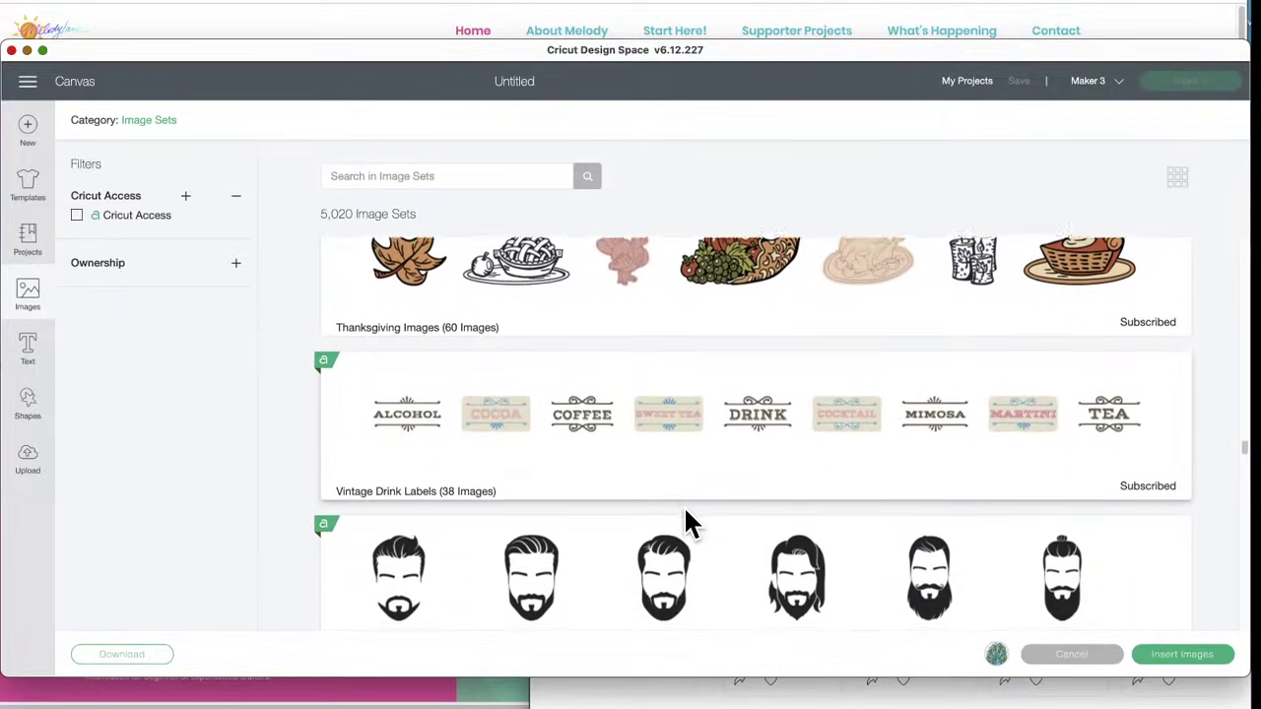
pyautogui.scroll(-20, 687, 513)
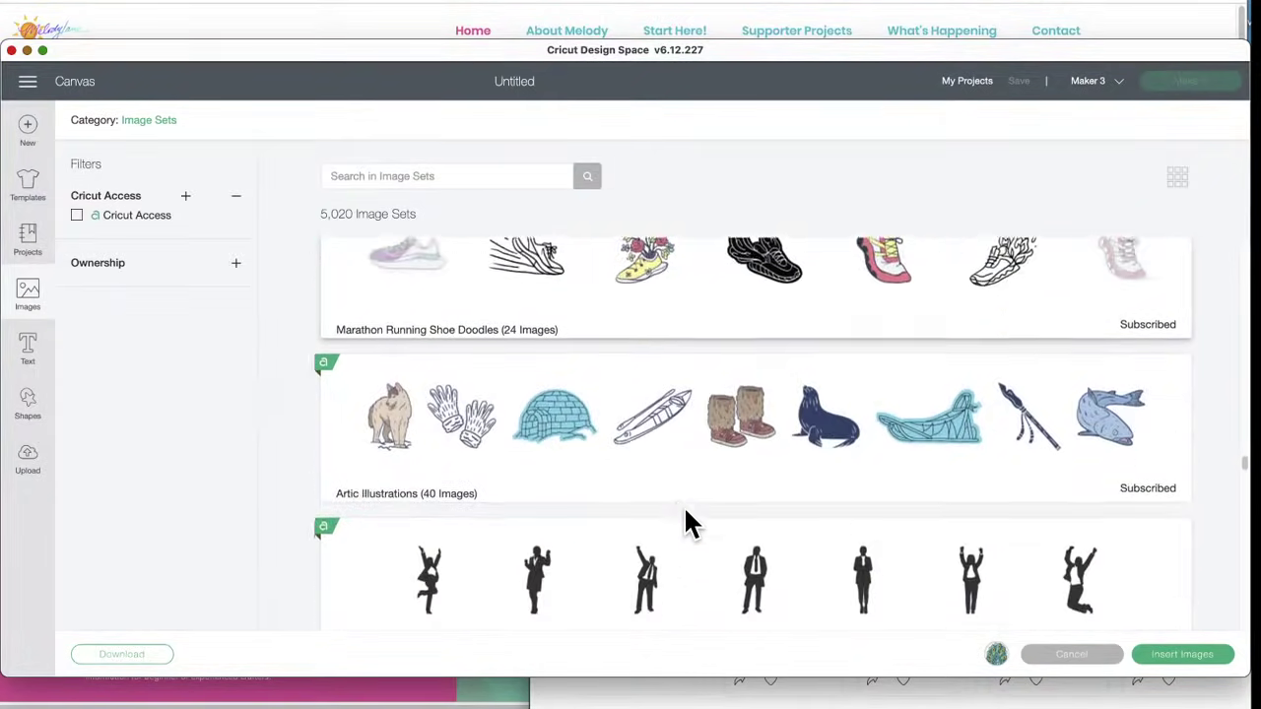
# - Examine the image sets listed after Artic Illustrations, from 1980's Vibes through Food Graphic Icons to Kawaii Halloween
pyautogui.scroll(-20, 686, 513)
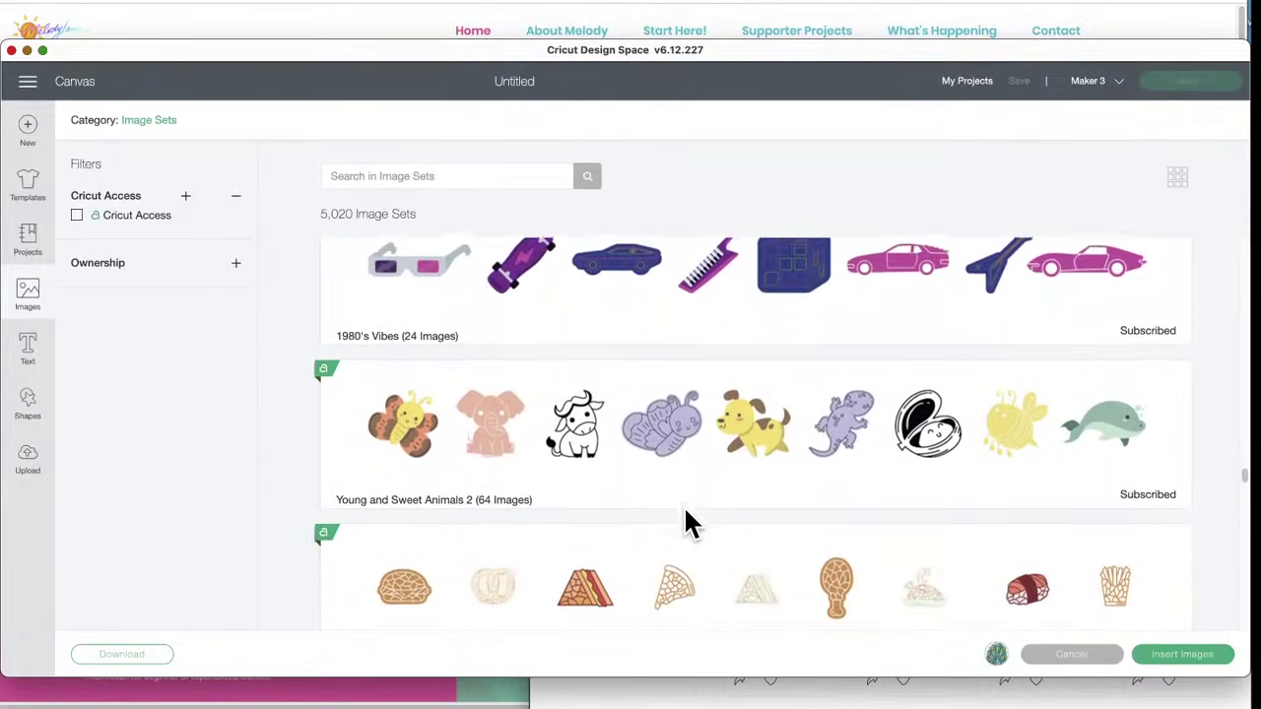
pyautogui.scroll(-17, 683, 506)
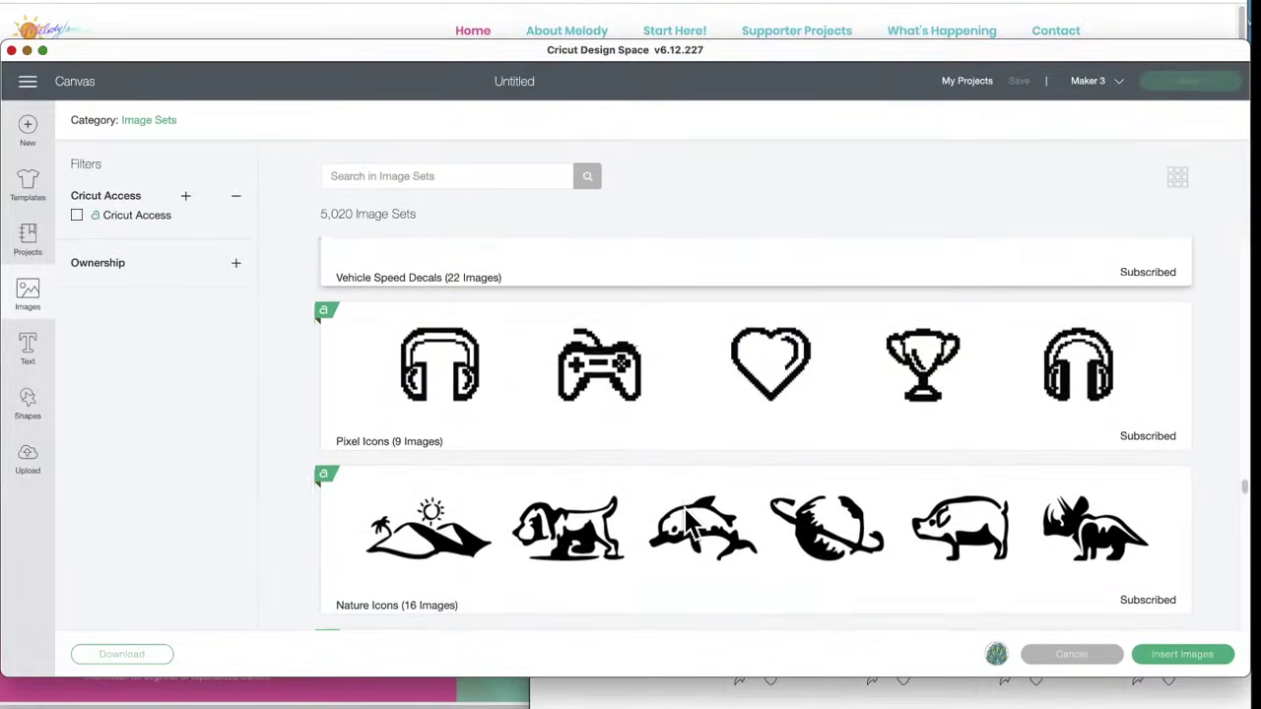
pyautogui.scroll(-16, 687, 513)
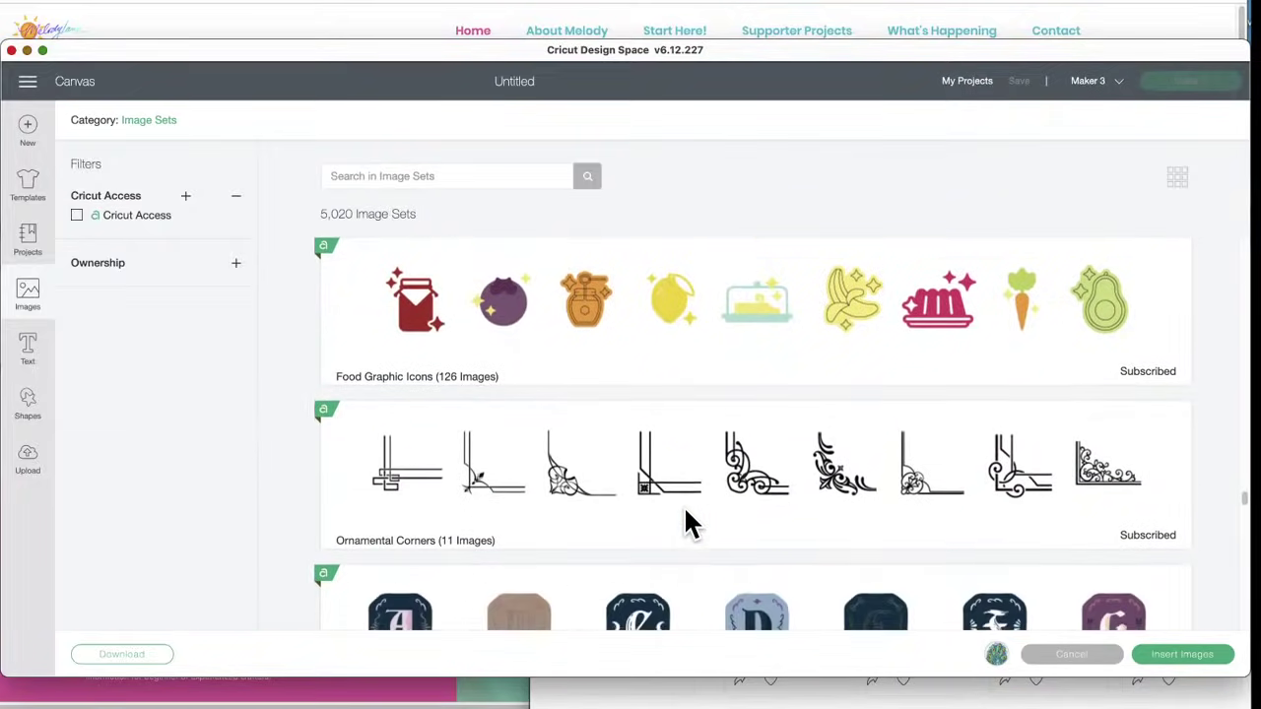
pyautogui.scroll(-9, 684, 505)
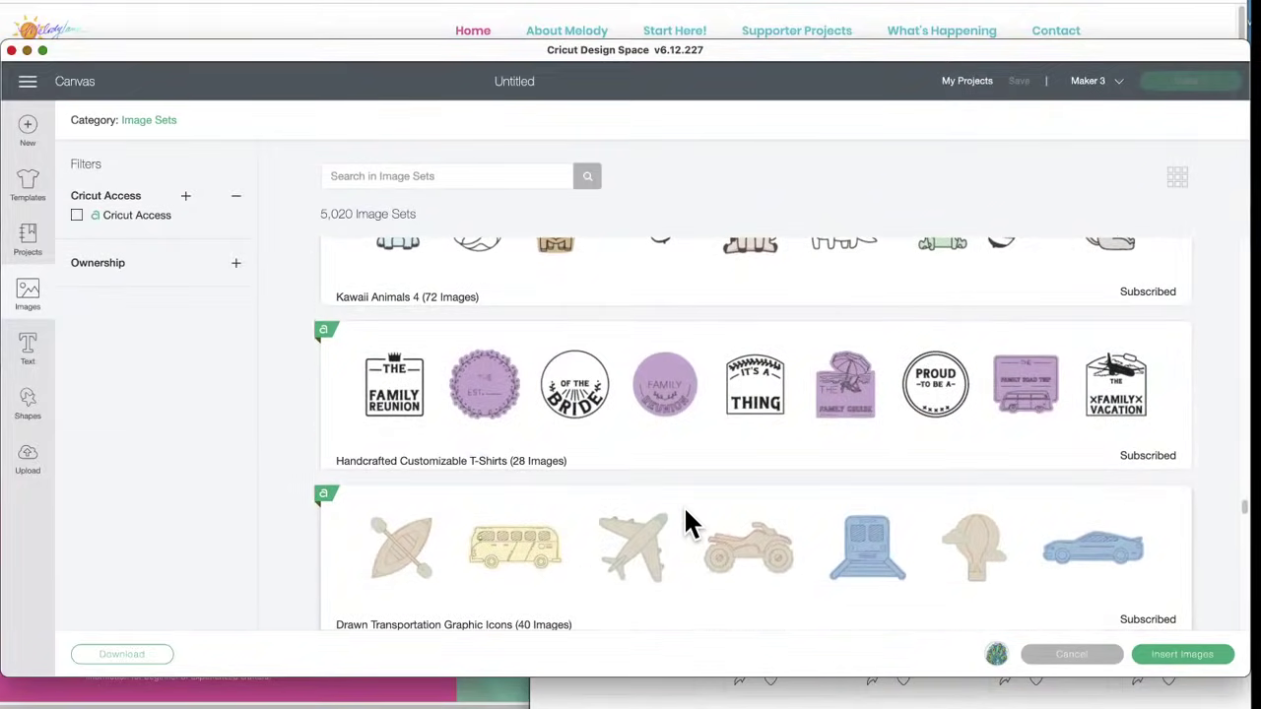
pyautogui.scroll(-1, 687, 511)
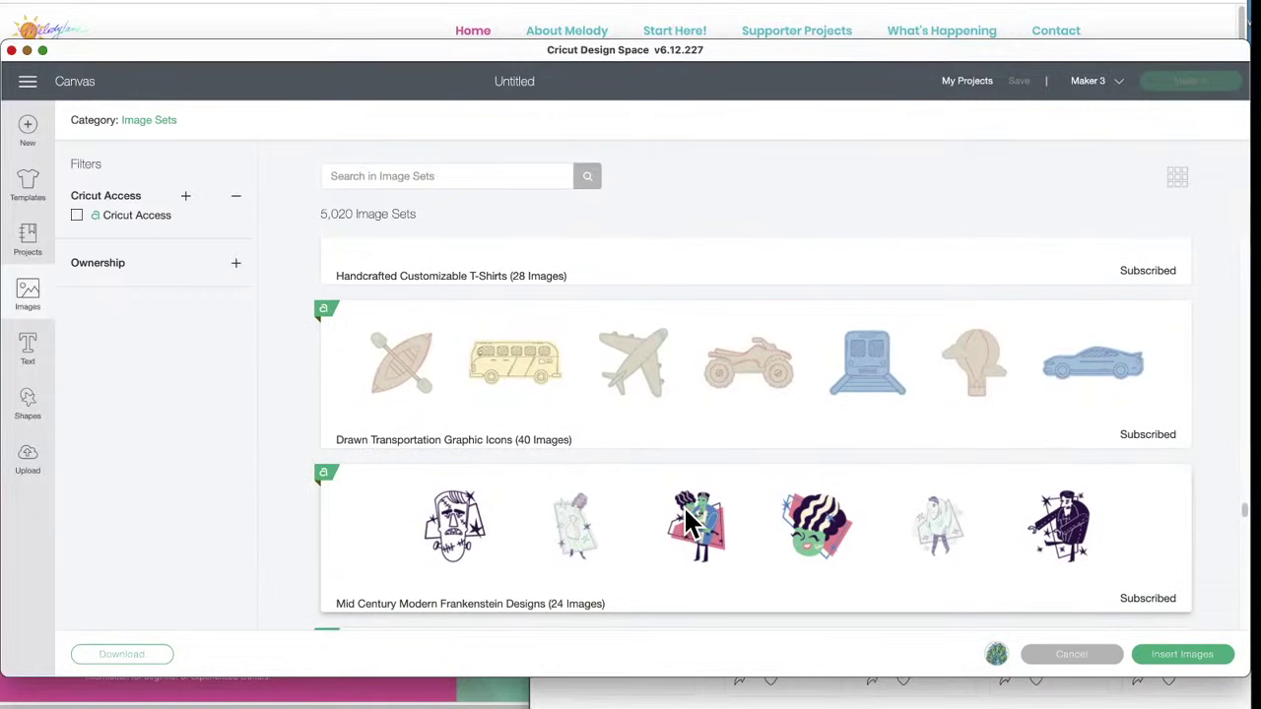
pyautogui.scroll(-2, 687, 513)
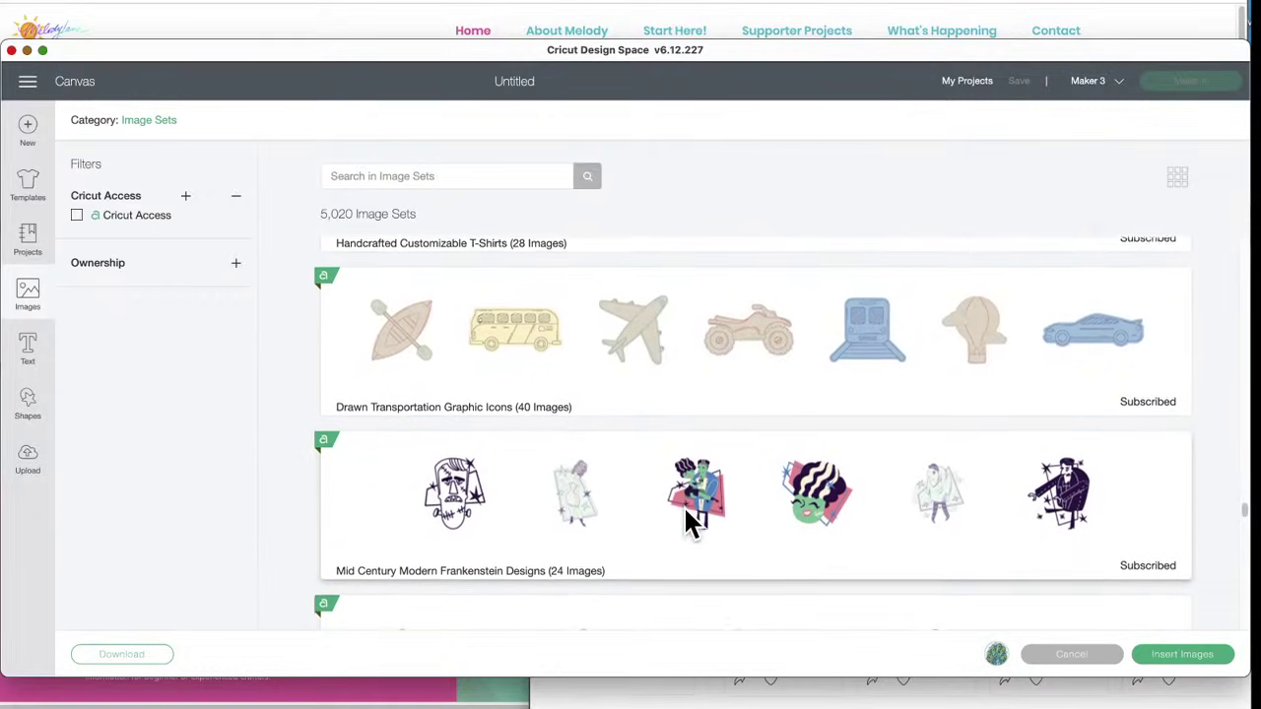
pyautogui.scroll(-9, 687, 513)
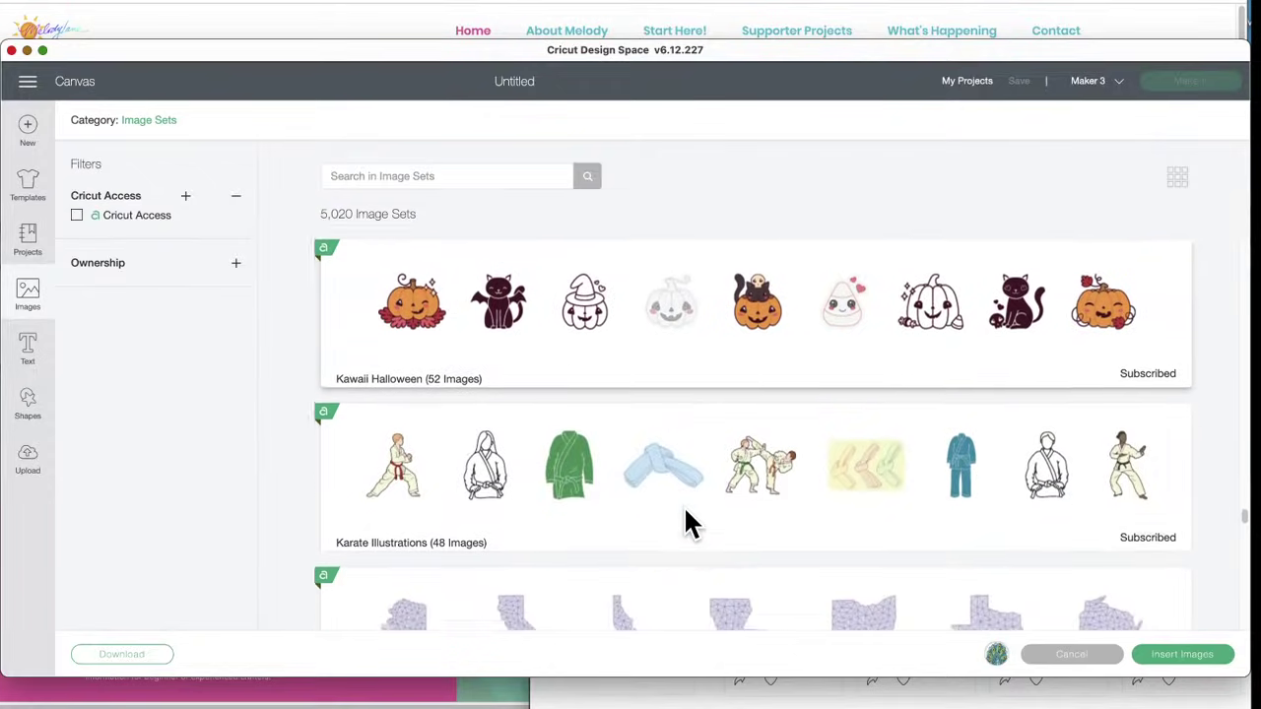
# - Examine the image sets listed after Karate Illustrations, from Drawn Geometric United States through Hygge Fall to Repeatable Pattern Long Cuts
pyautogui.scroll(-8, 686, 513)
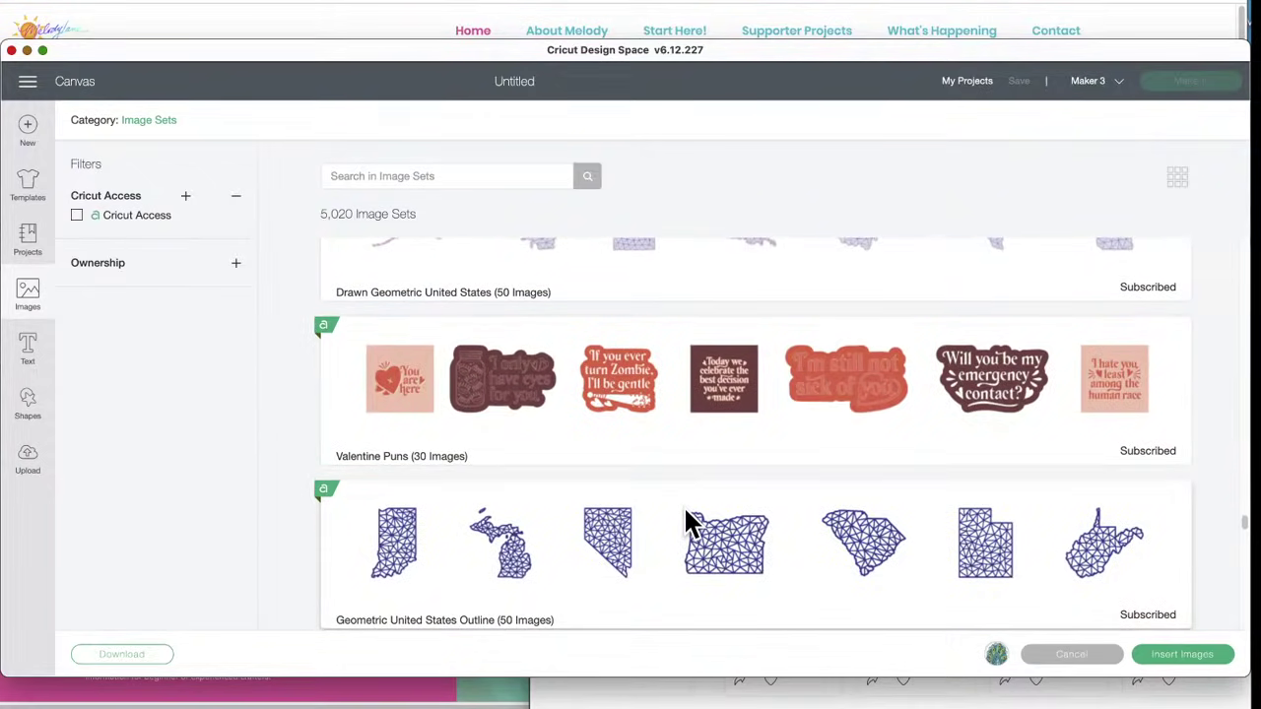
pyautogui.scroll(-5, 687, 514)
pyautogui.scroll(-9, 686, 513)
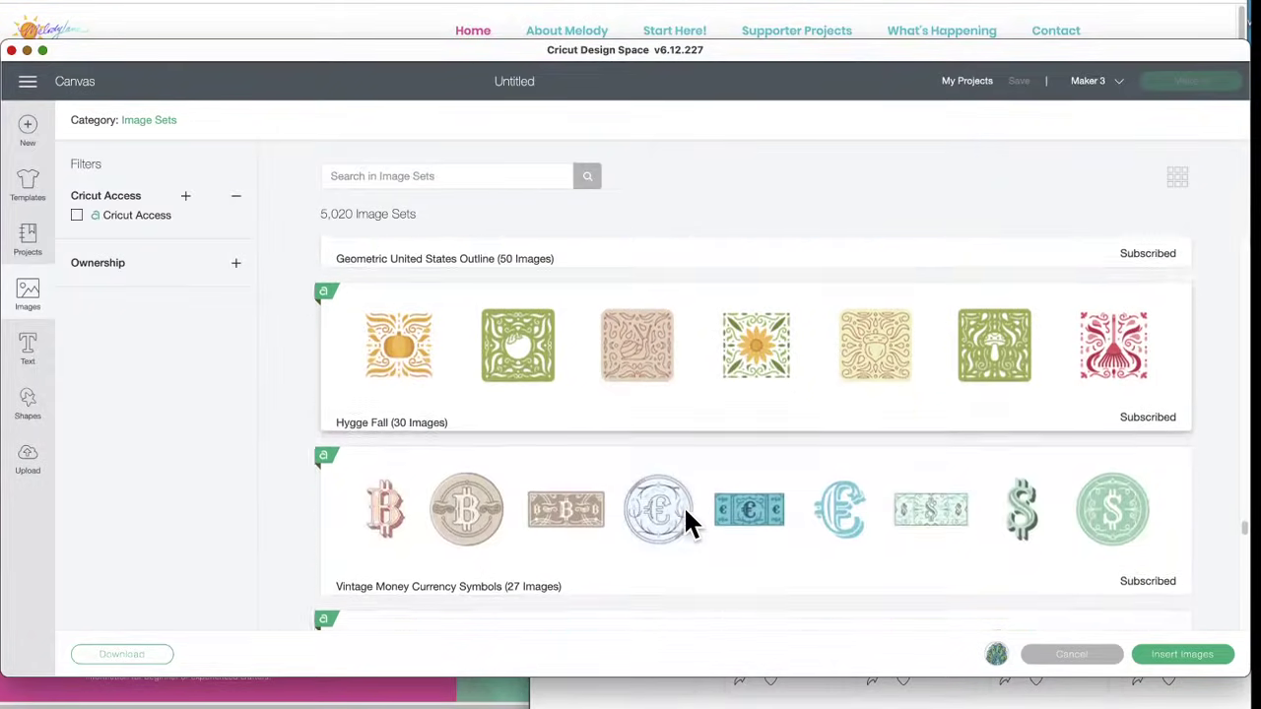
pyautogui.scroll(-13, 687, 514)
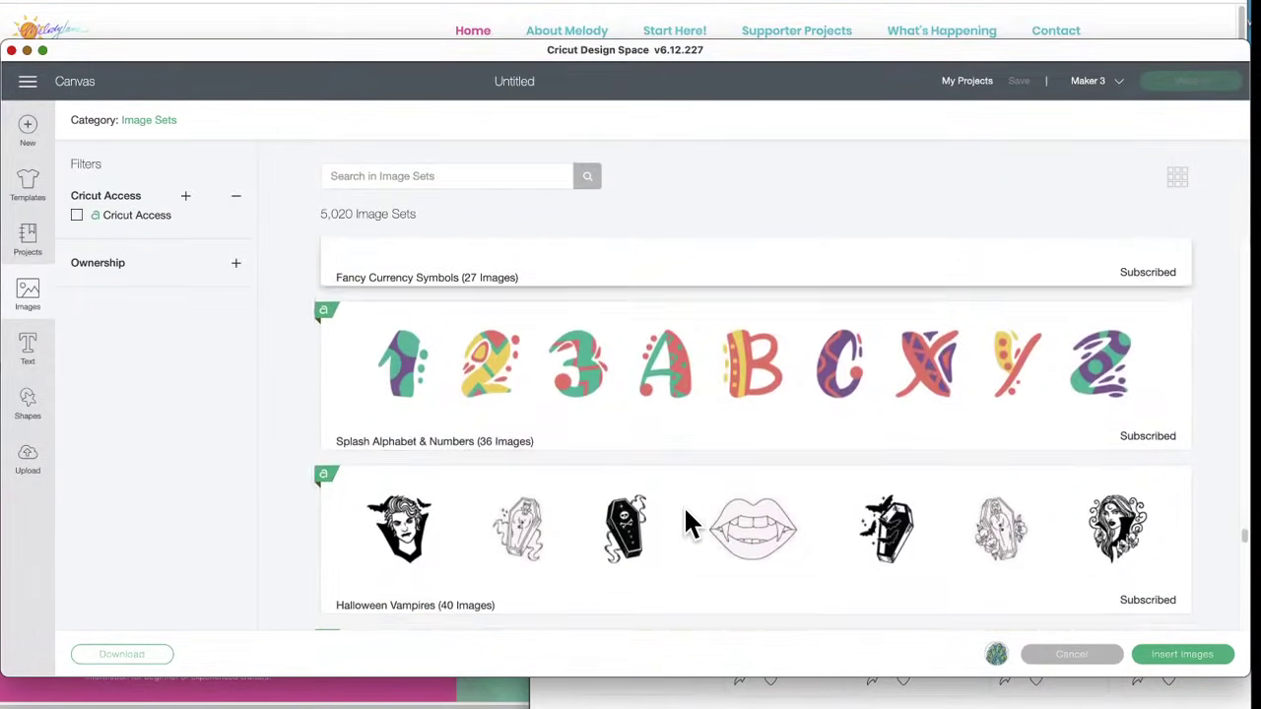
pyautogui.scroll(-10, 687, 512)
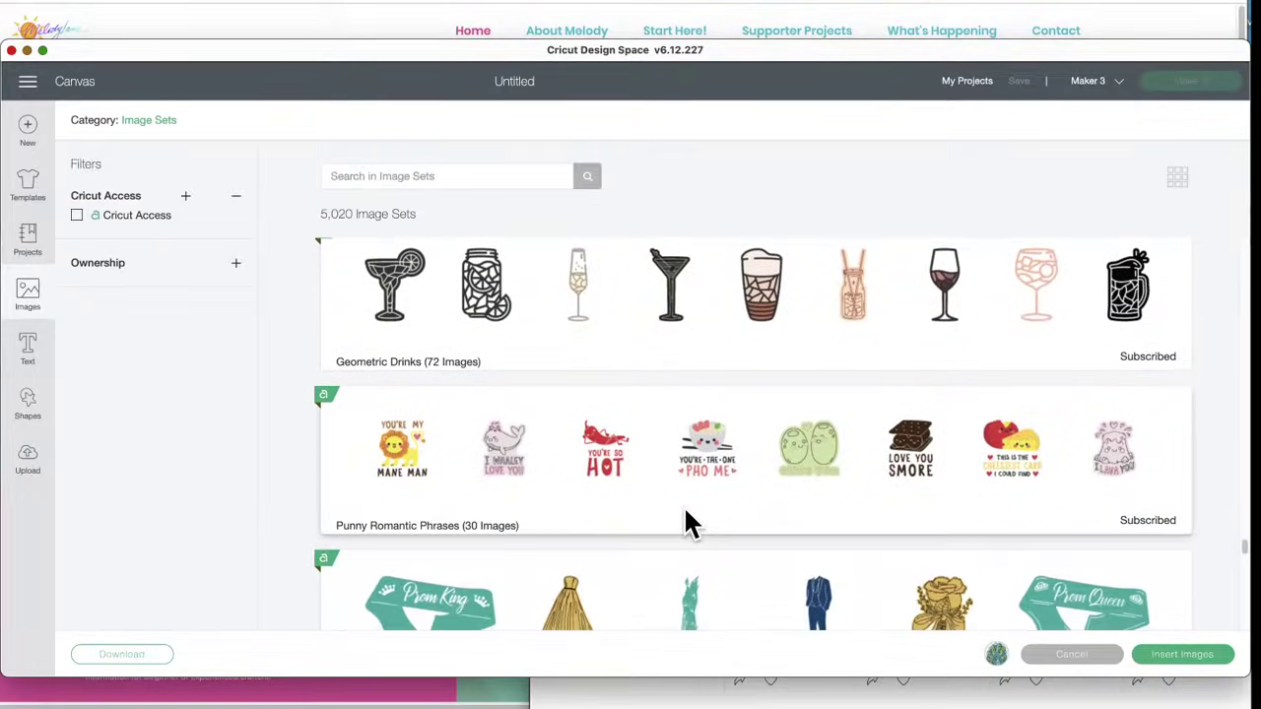
pyautogui.scroll(-10, 687, 513)
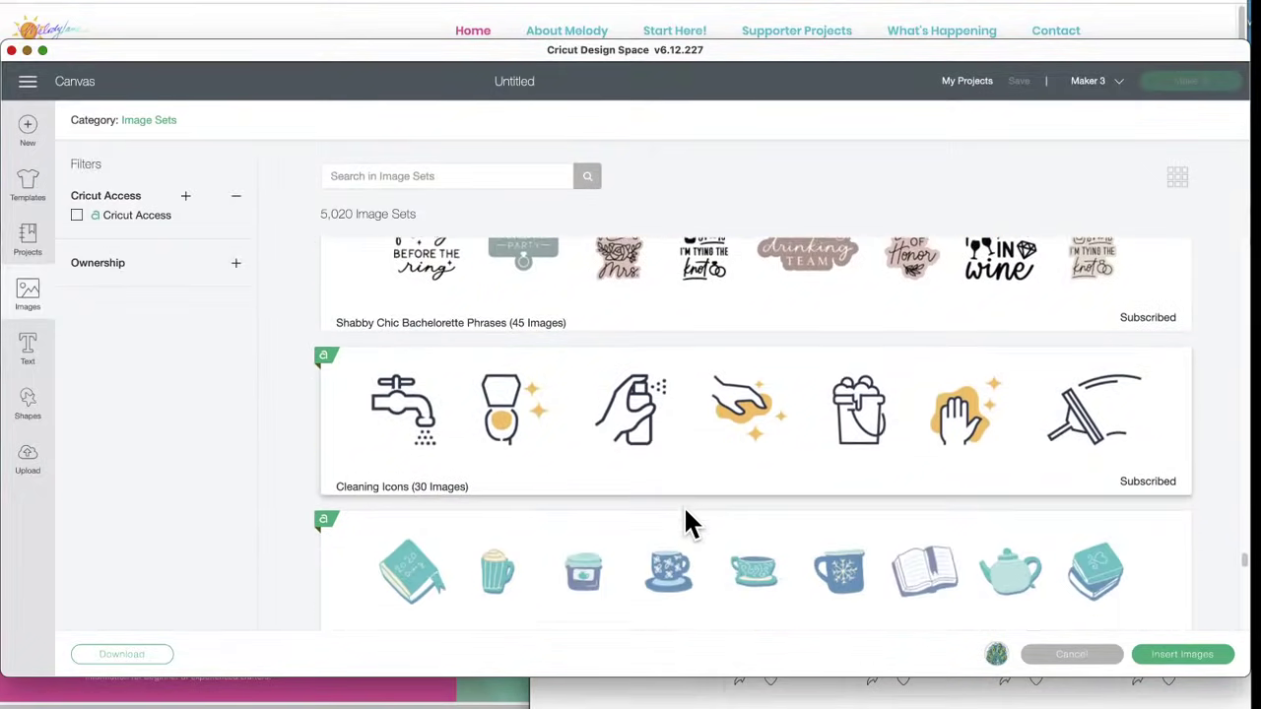
pyautogui.scroll(-4, 687, 523)
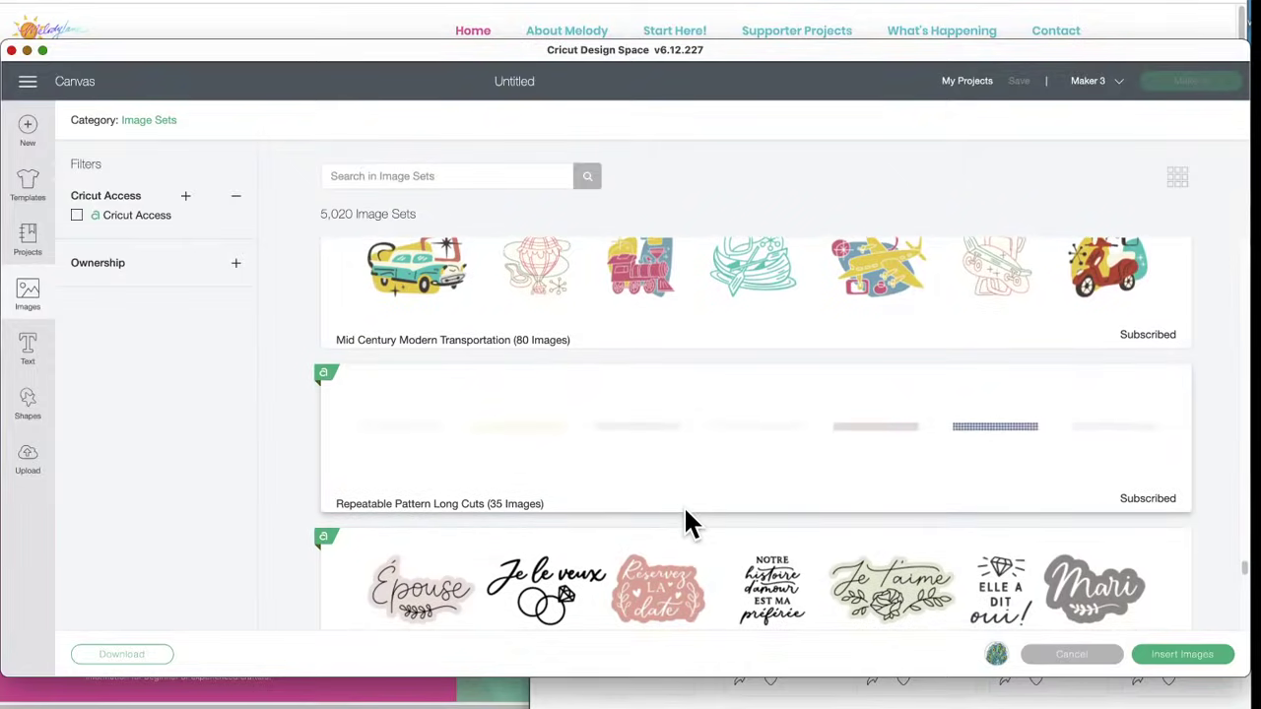
# - Go back up the Image Sets list and open the Zentangle Mandala Animals 4 set
pyautogui.scroll(20, 683, 506)
pyautogui.scroll(20, 685, 510)
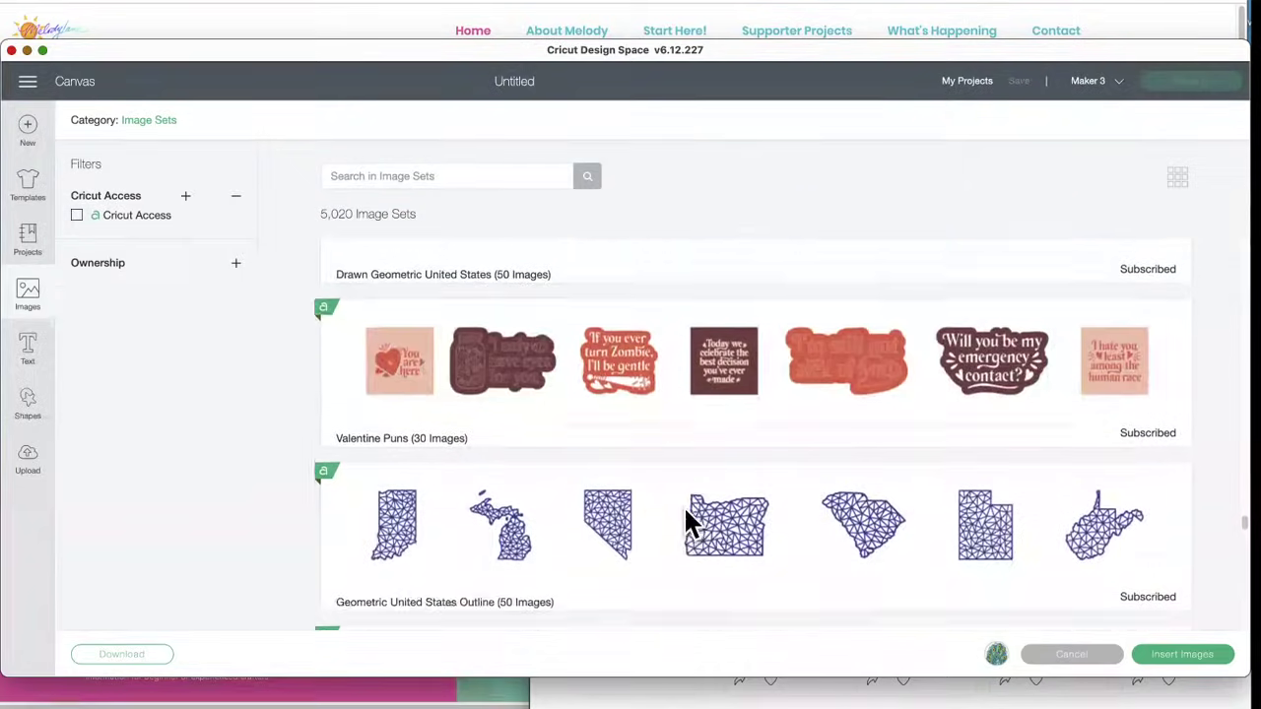
pyautogui.scroll(20, 685, 511)
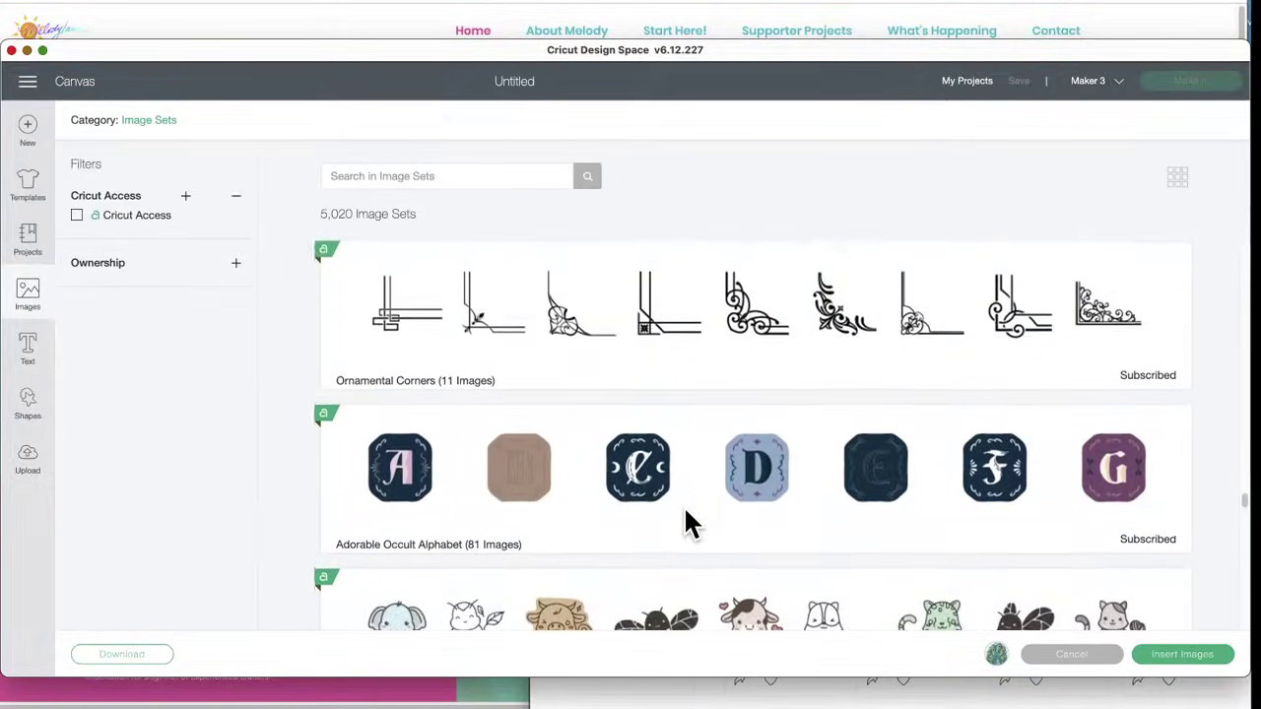
pyautogui.scroll(20, 686, 510)
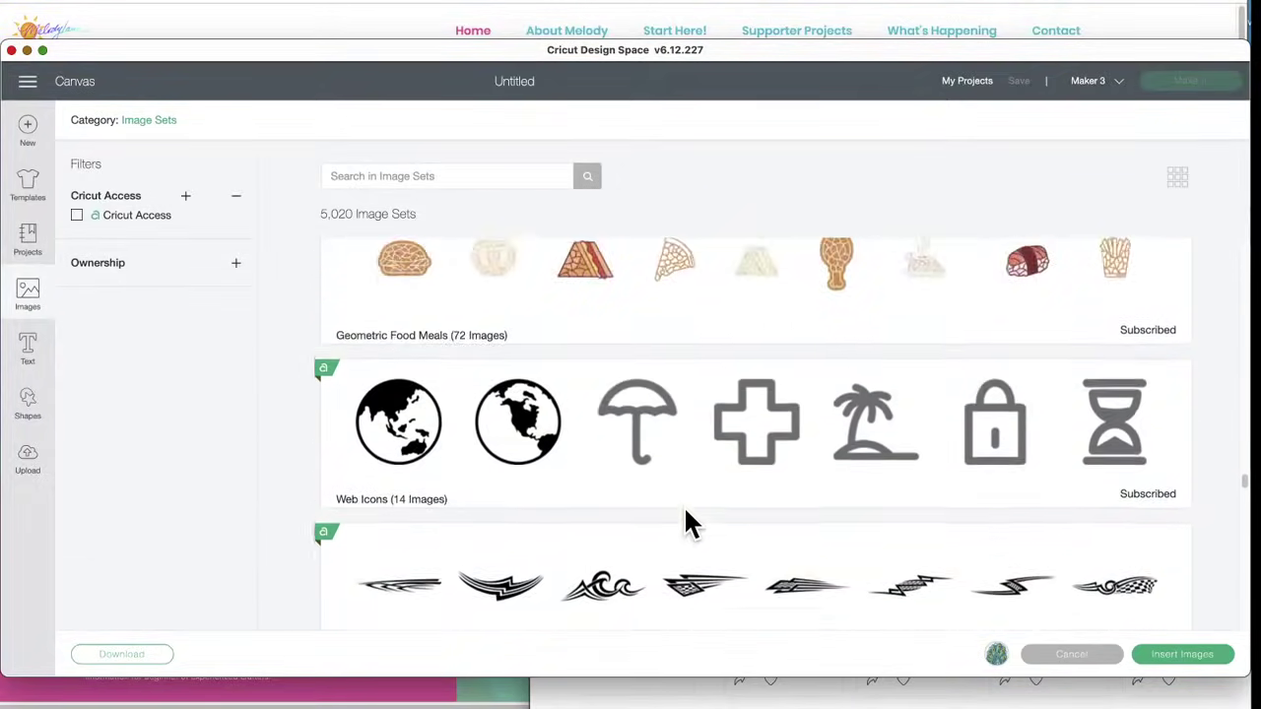
pyautogui.scroll(20, 687, 512)
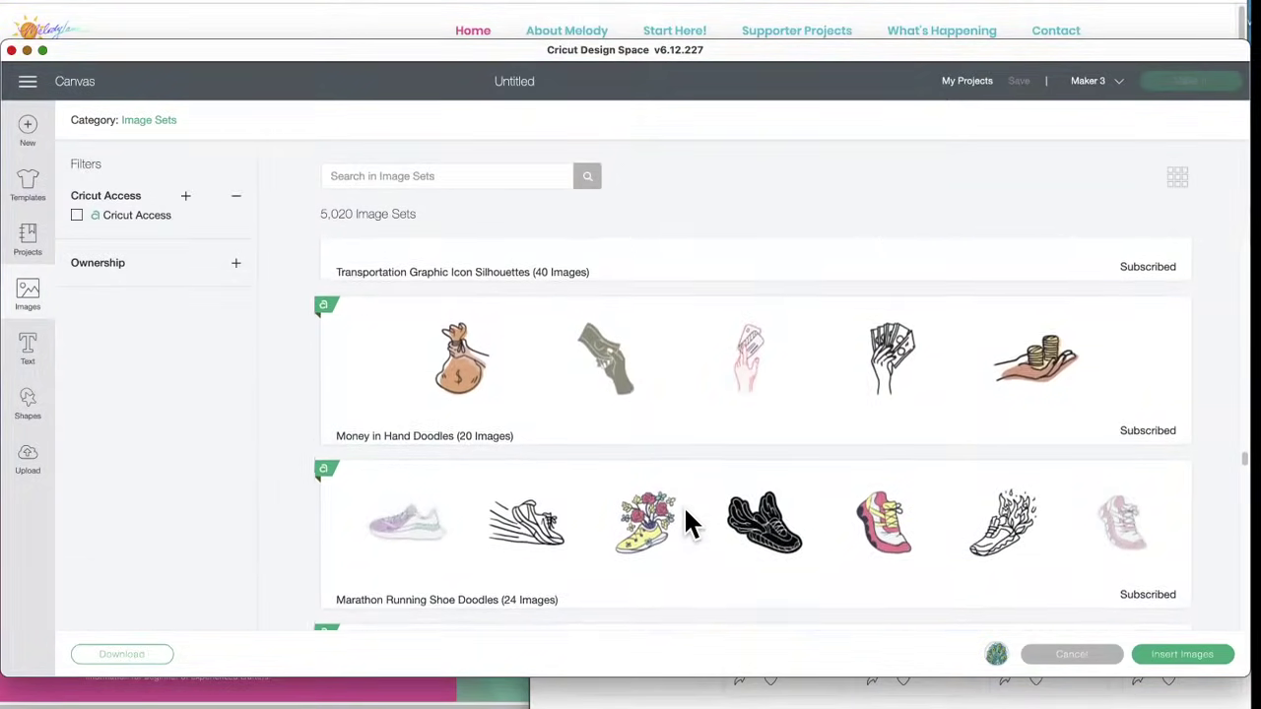
pyautogui.scroll(20, 685, 513)
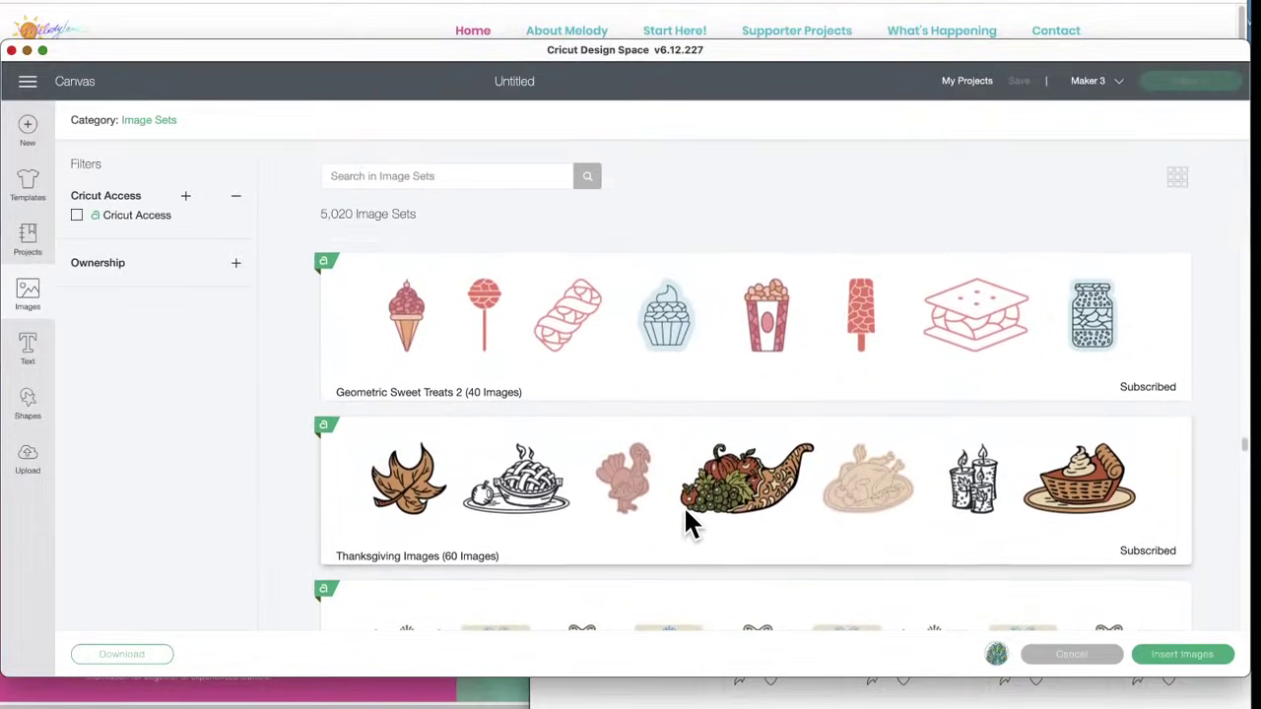
pyautogui.scroll(20, 686, 512)
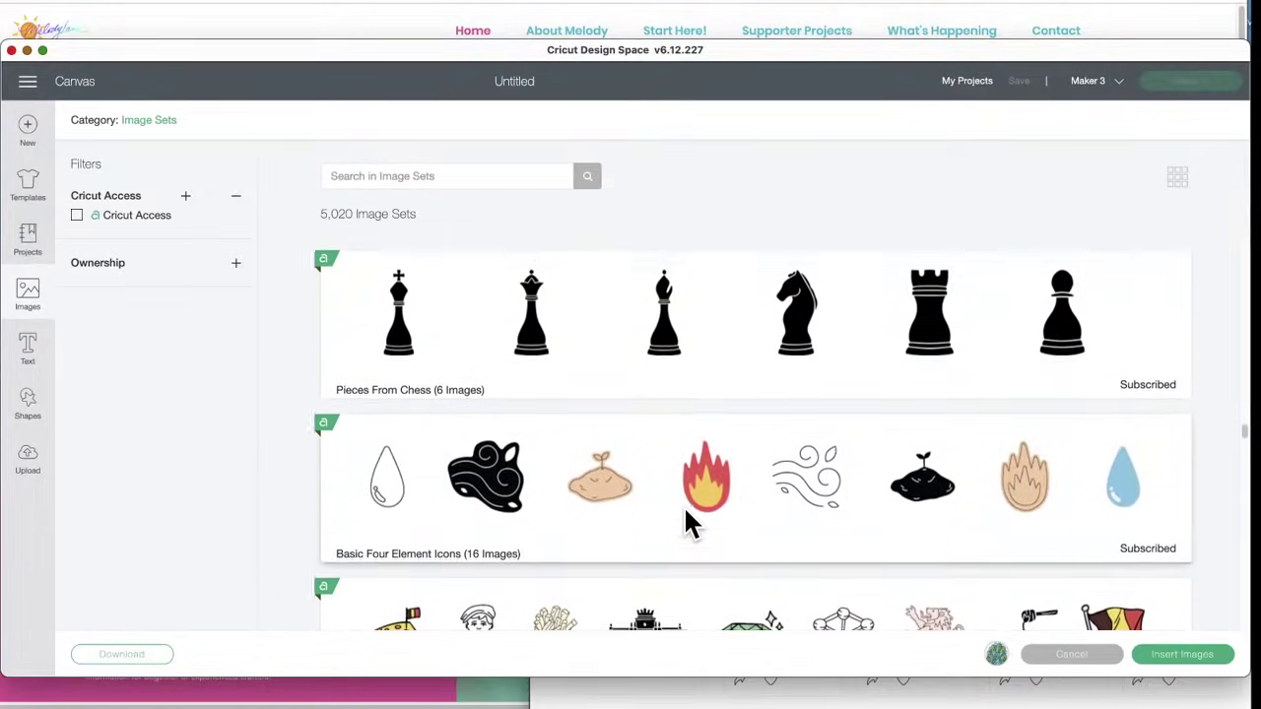
pyautogui.scroll(5, 687, 522)
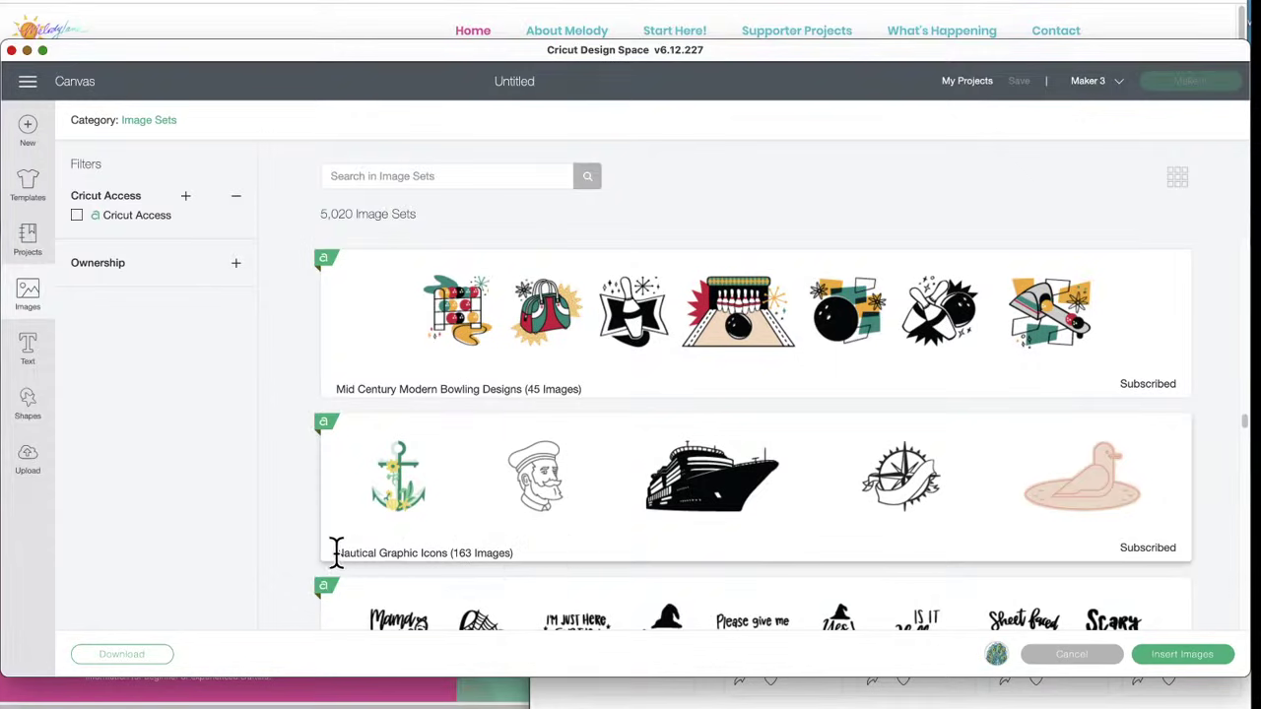
pyautogui.scroll(10, 571, 539)
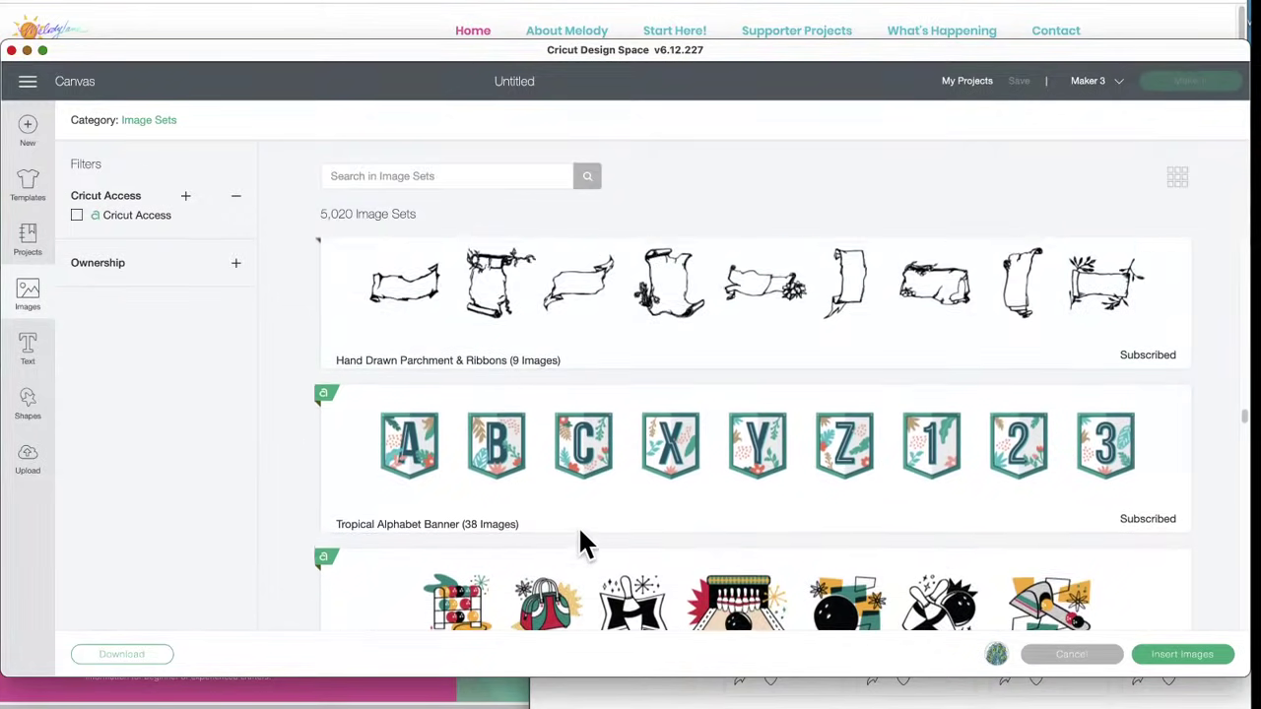
pyautogui.scroll(2, 578, 540)
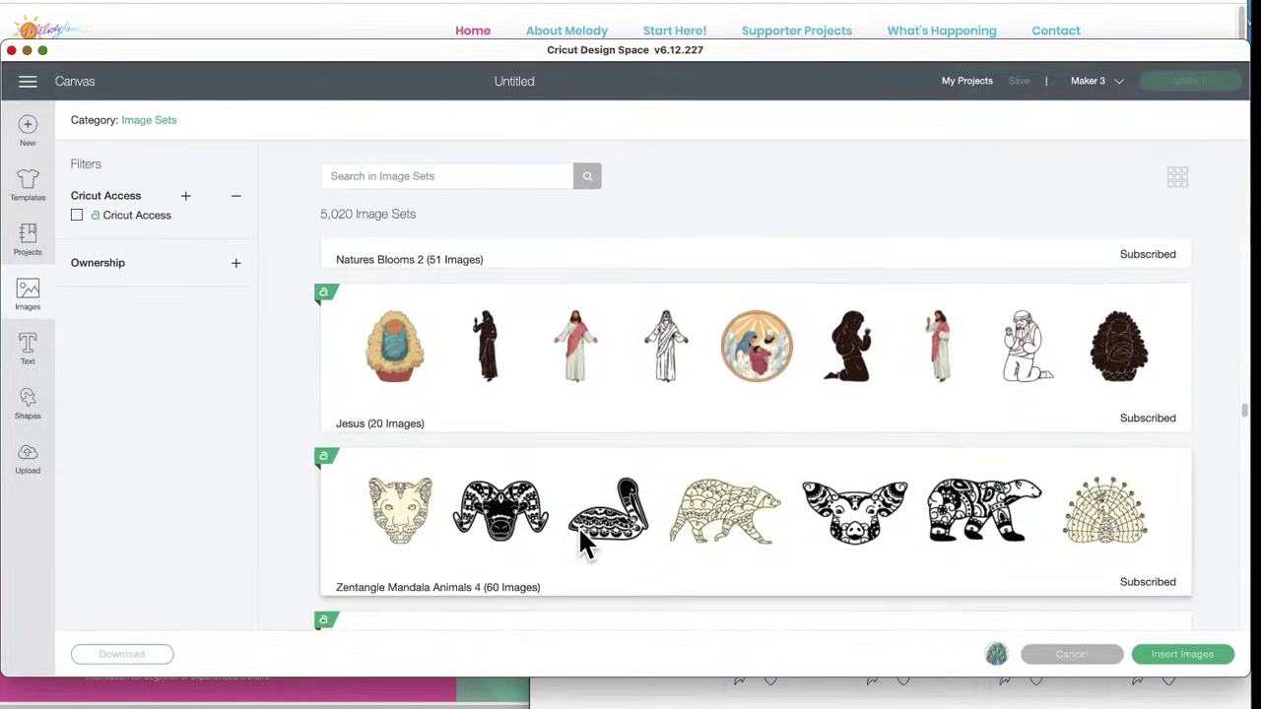
pyautogui.click(514, 530)
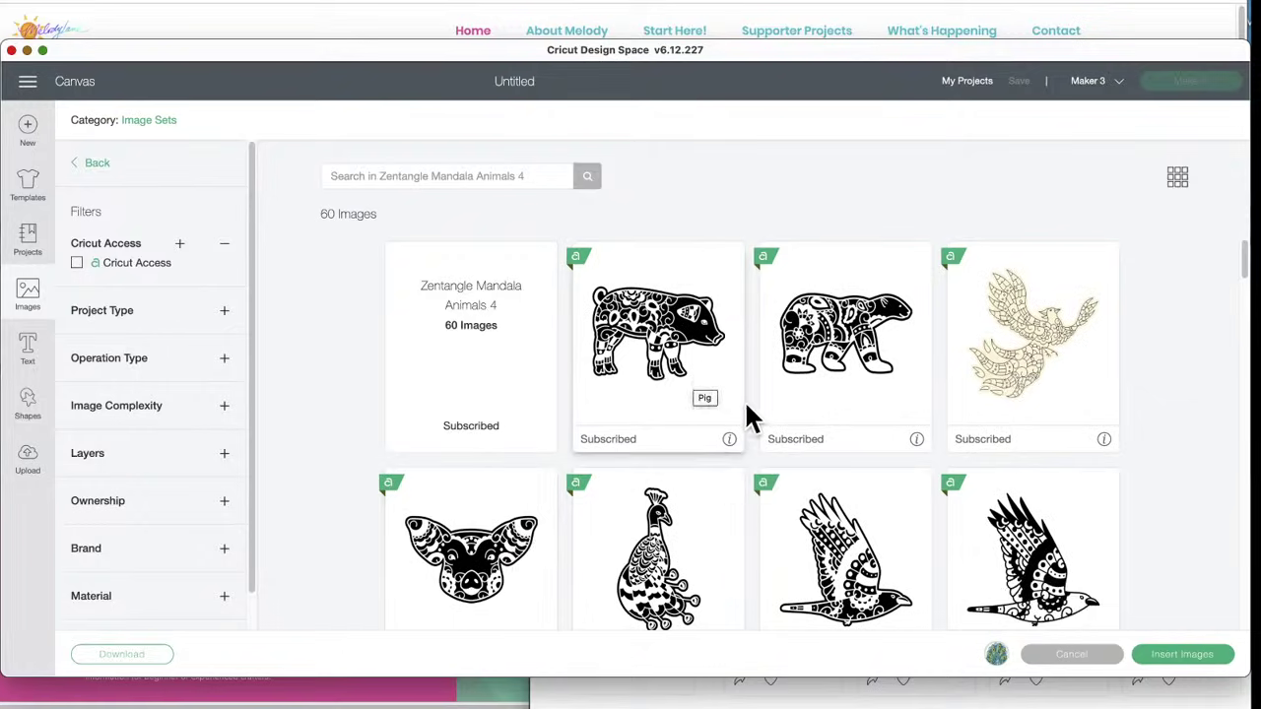
# - Examine the Zentangle Mandala Animals 4 images from the first pig down to the peacocks, comparing the solid, outline and draw versions
pyautogui.scroll(-5, 891, 482)
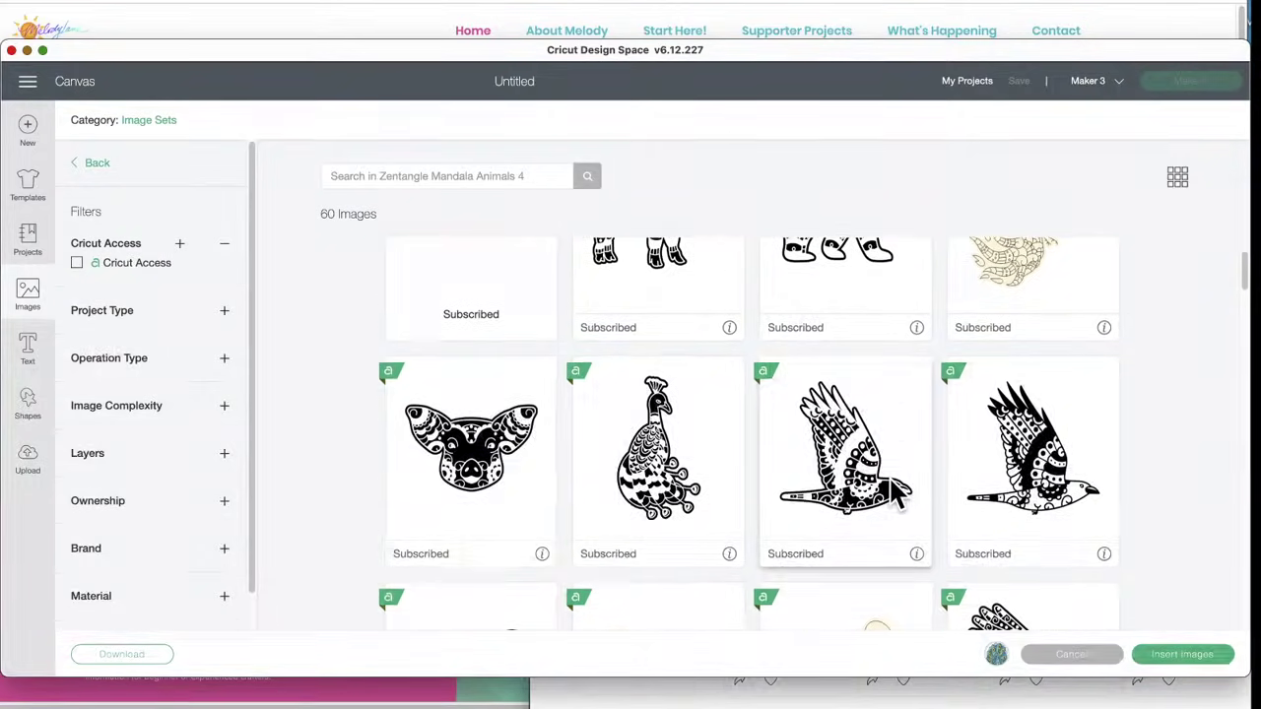
pyautogui.scroll(-3, 892, 487)
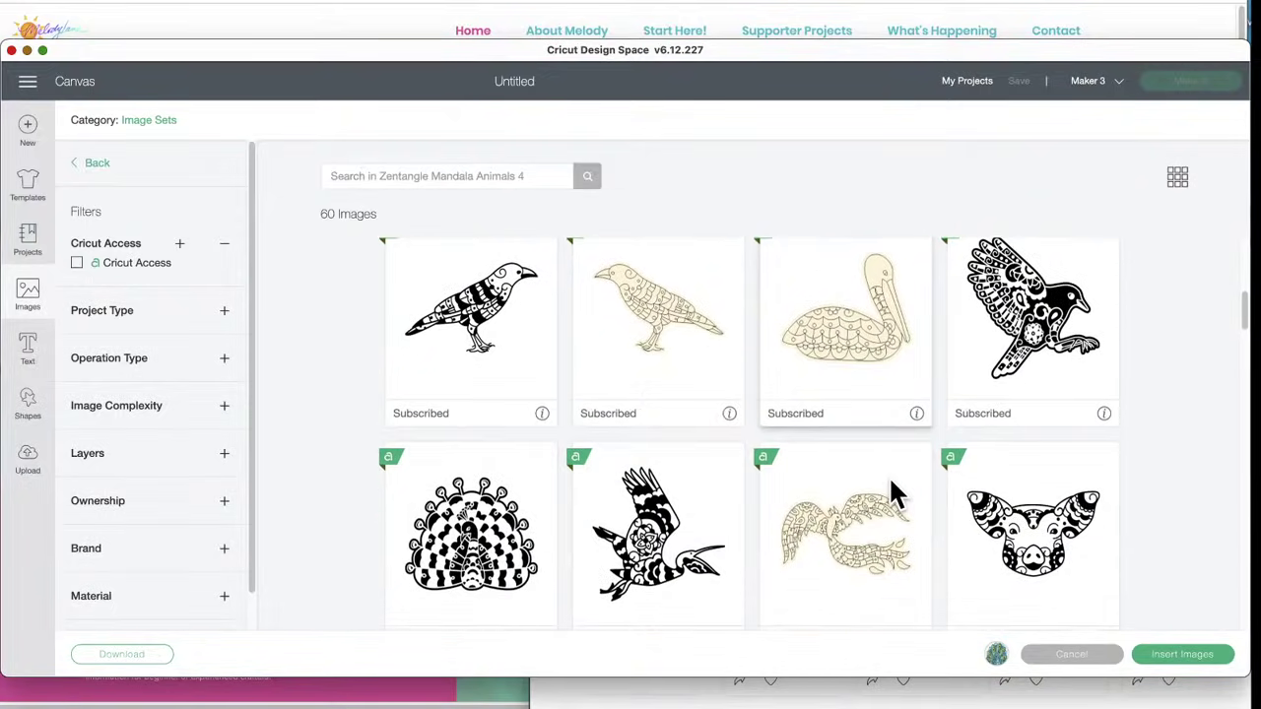
pyautogui.scroll(-2, 892, 487)
pyautogui.scroll(-4, 891, 482)
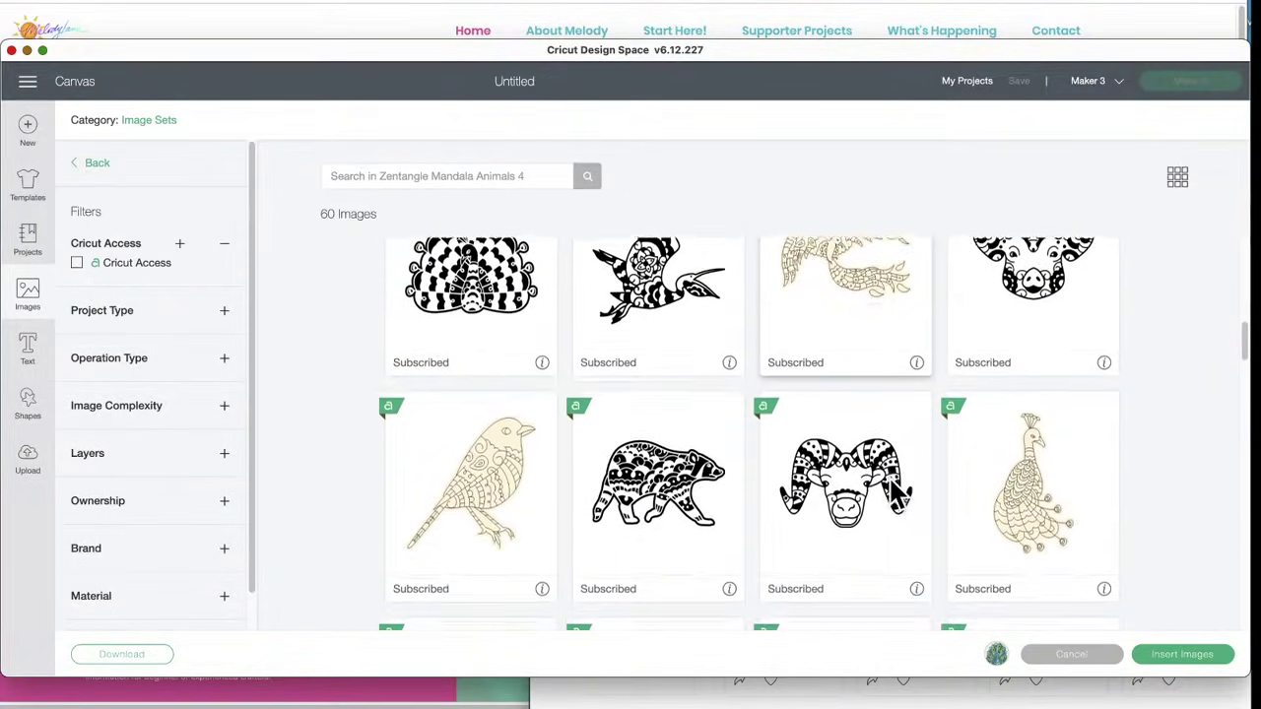
pyautogui.scroll(-3, 892, 484)
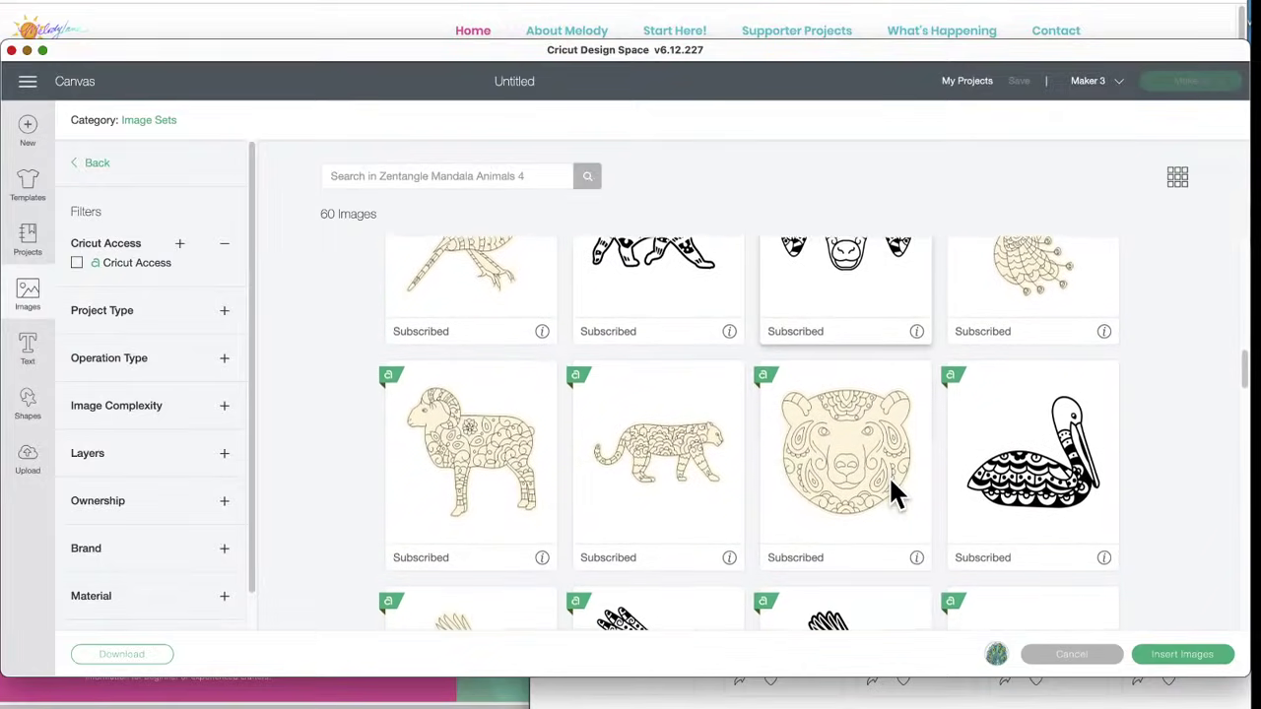
pyautogui.scroll(-2, 891, 484)
pyautogui.scroll(-3, 891, 483)
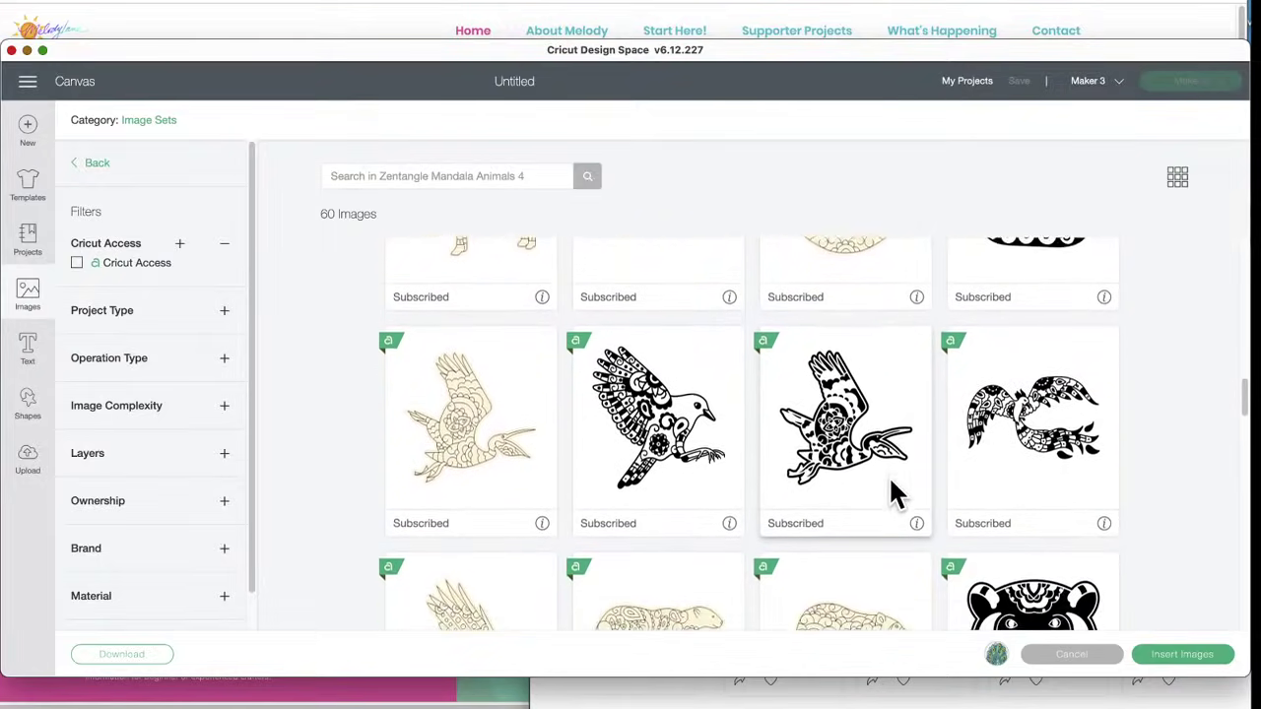
pyautogui.scroll(-6, 891, 482)
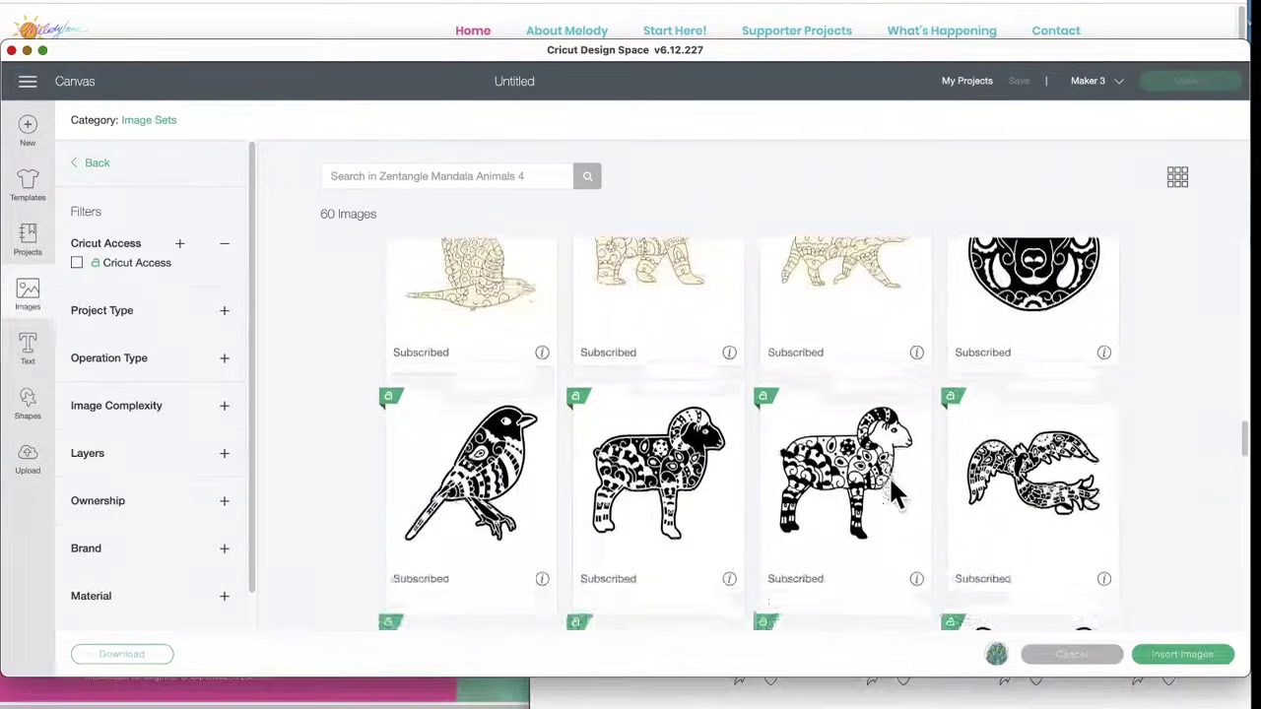
pyautogui.scroll(-4, 889, 482)
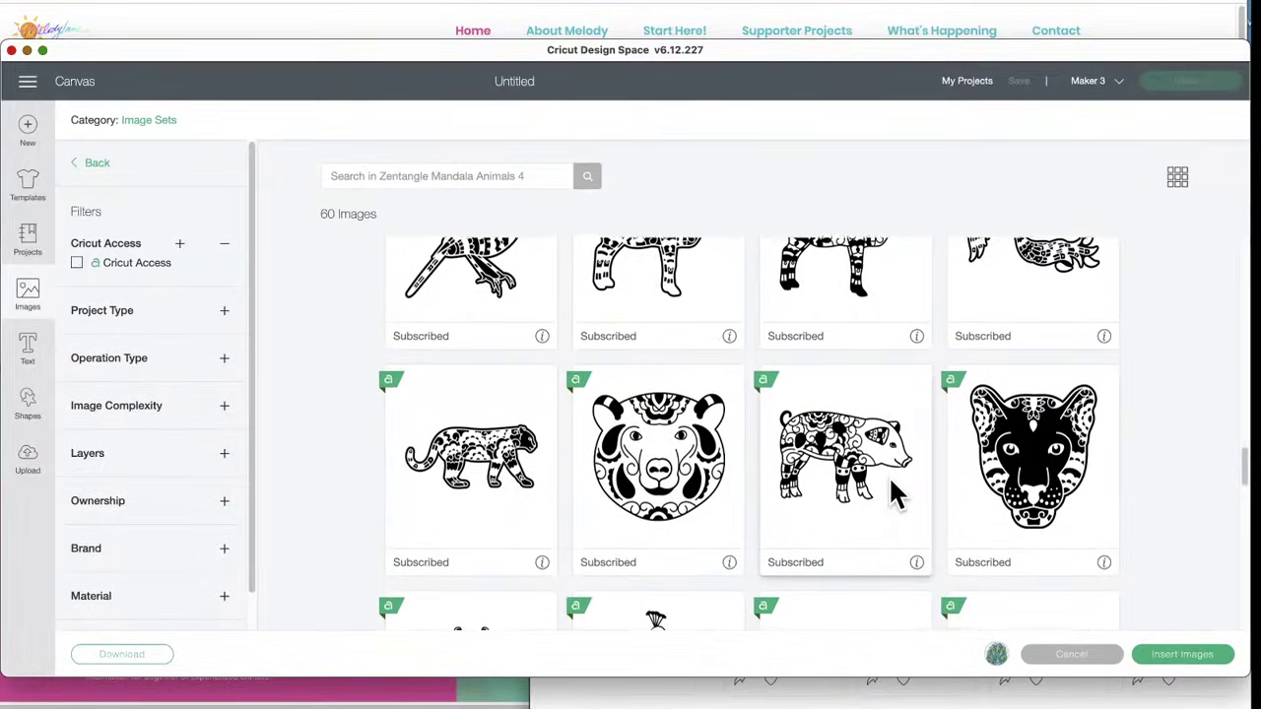
pyautogui.scroll(-7, 892, 482)
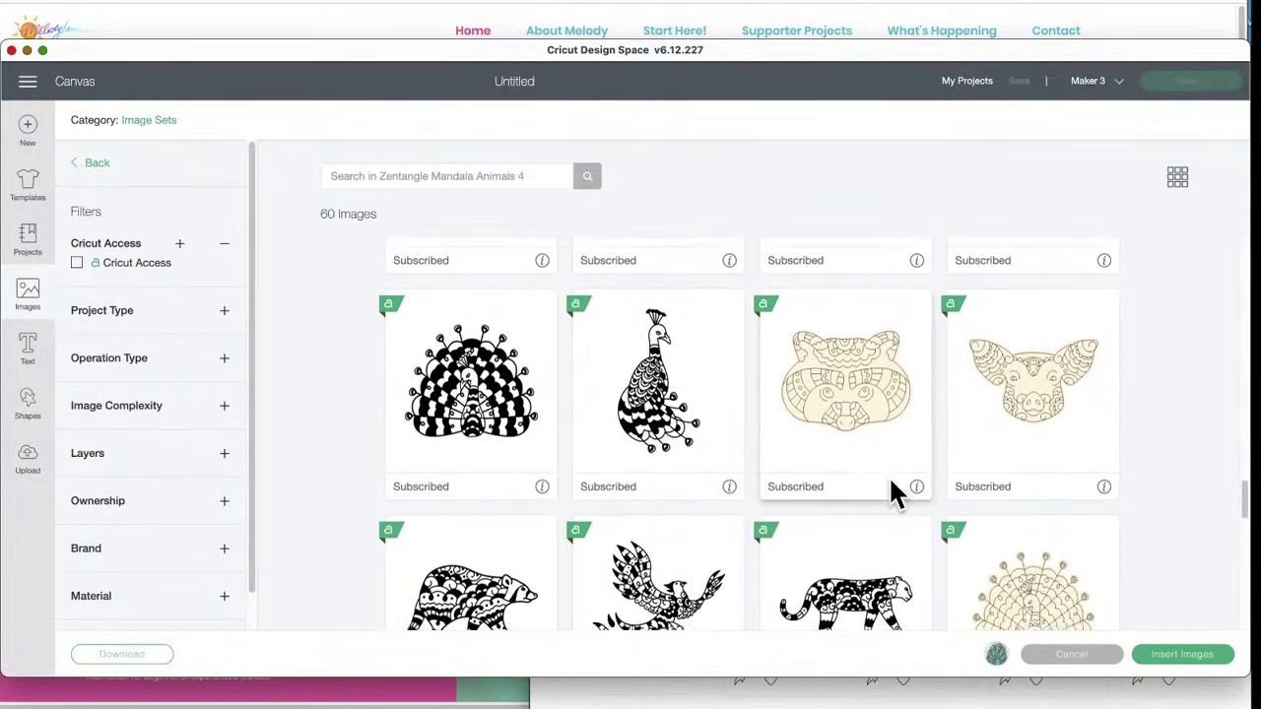
# - Check the raccoon image's details and view the remaining Zentangle Mandala Animals 4 images down to the final crow
pyautogui.scroll(-2, 890, 482)
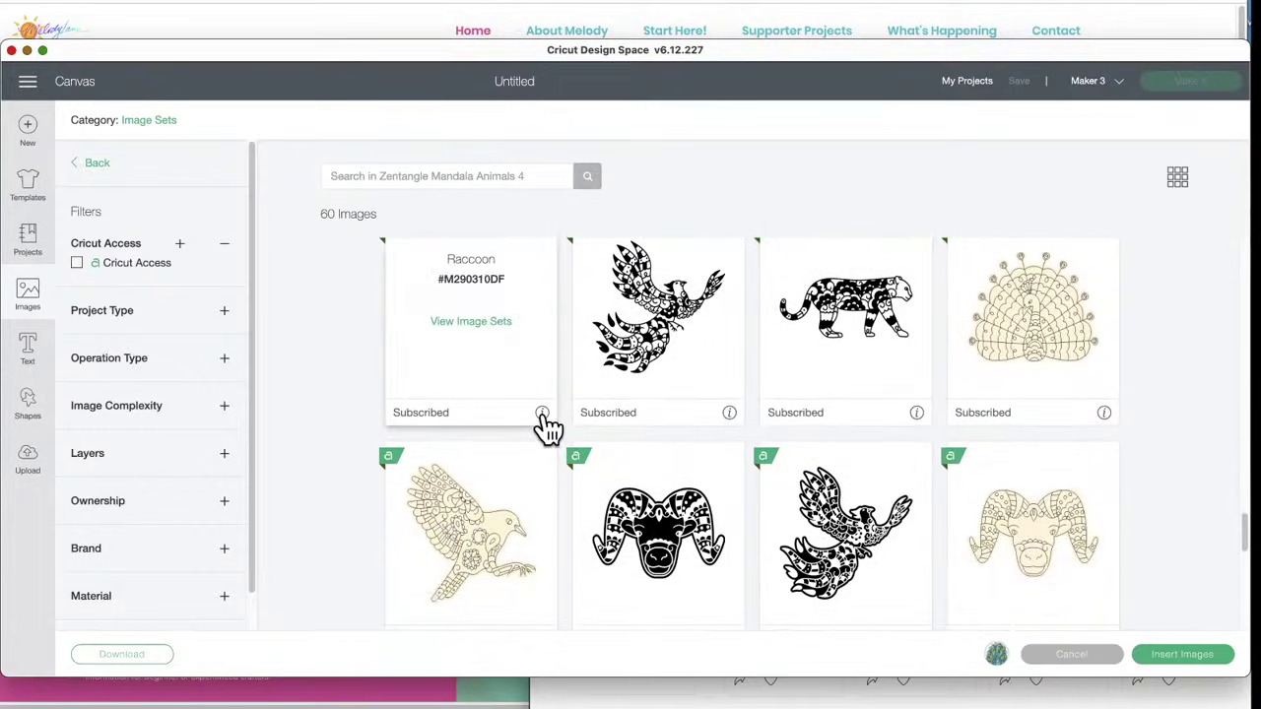
pyautogui.moveTo(917, 414)
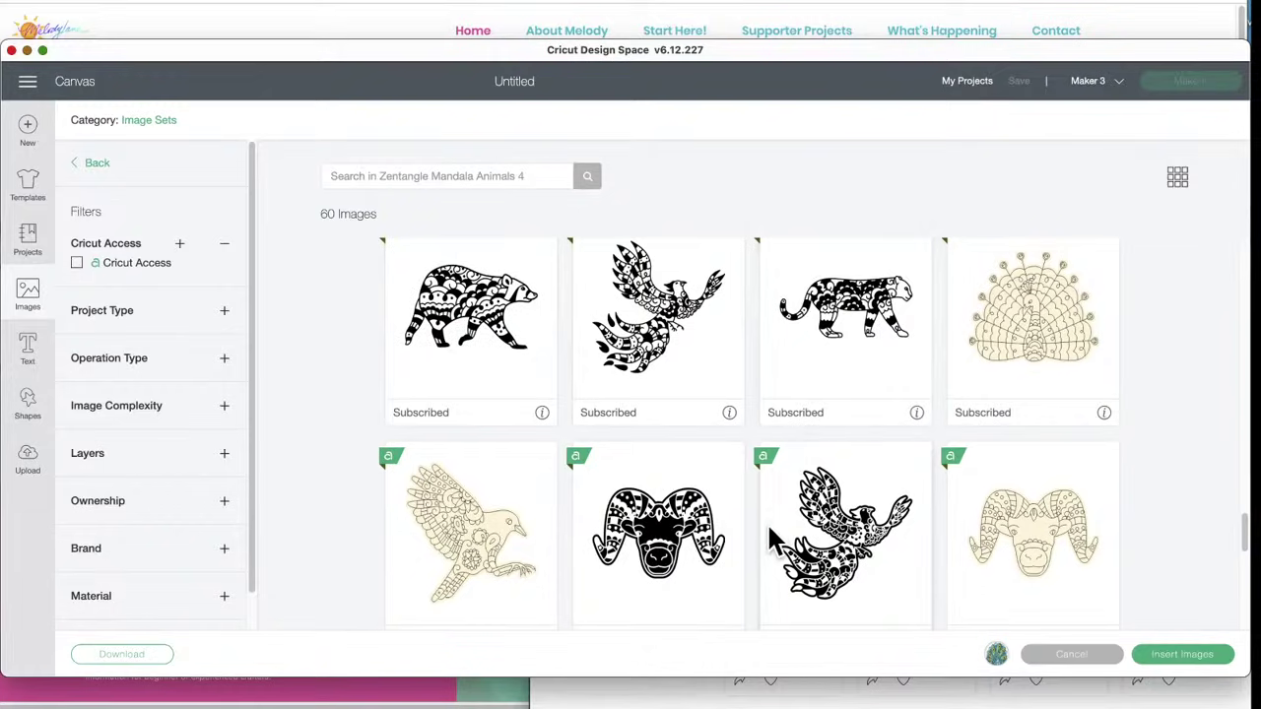
pyautogui.scroll(-5, 770, 530)
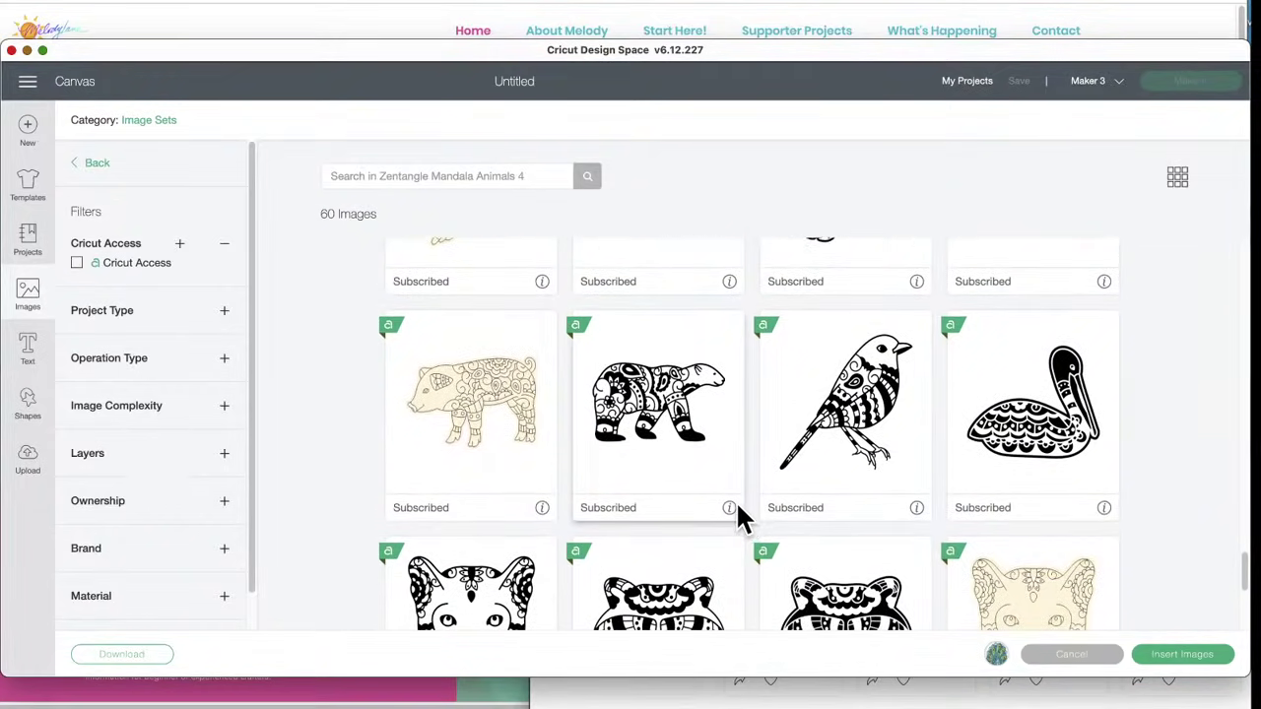
pyautogui.moveTo(730, 510)
pyautogui.scroll(-5, 734, 522)
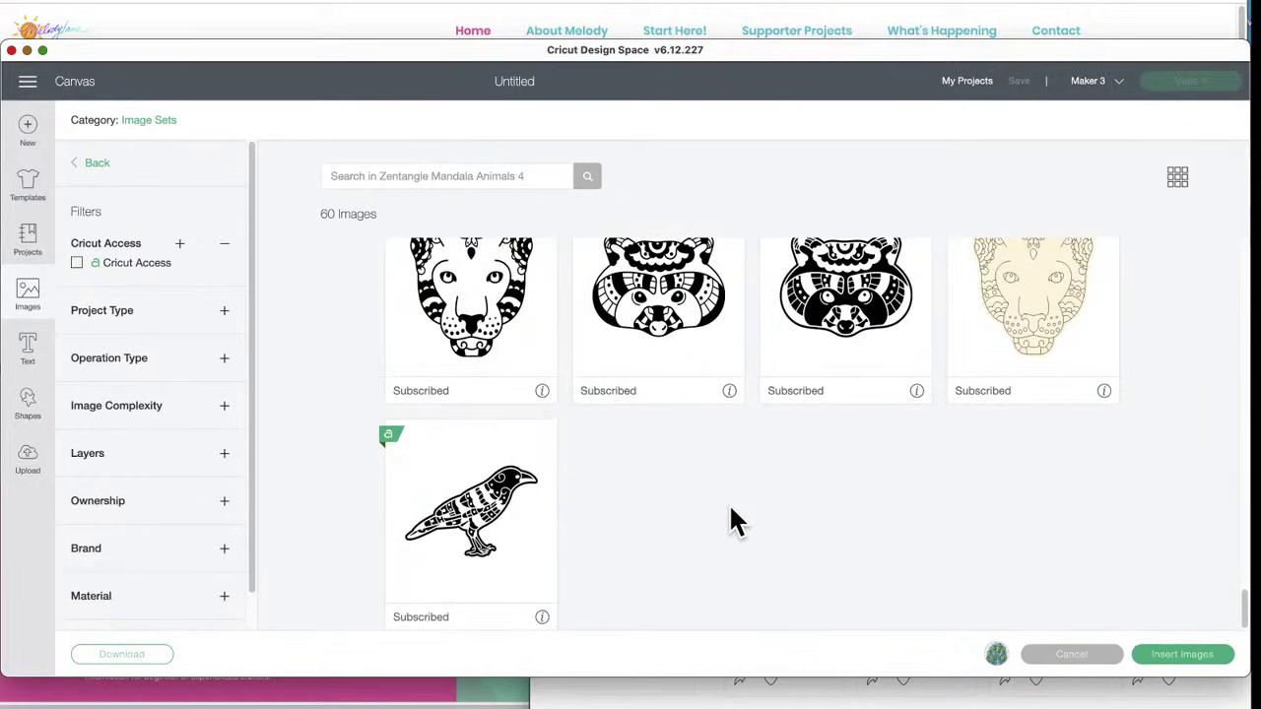
# - Return to the Image Sets list and examine the sets from Zany Graffiti Animals 6 down to Halloween Witches, Halloween Skeleton Designs and Adorable Haunted Graveyard
pyautogui.click(97, 164)
pyautogui.scroll(-2, 666, 566)
pyautogui.scroll(-5, 661, 556)
pyautogui.scroll(-1, 661, 555)
pyautogui.scroll(-10, 665, 566)
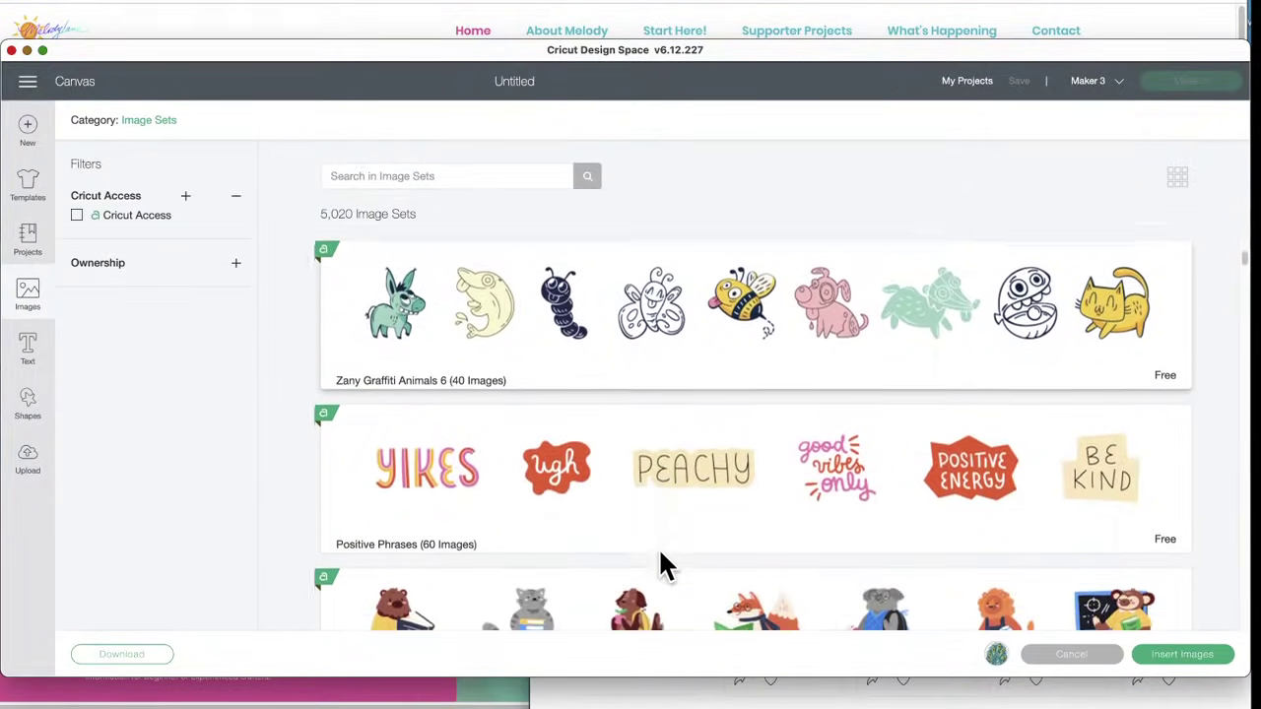
pyautogui.scroll(-15, 661, 564)
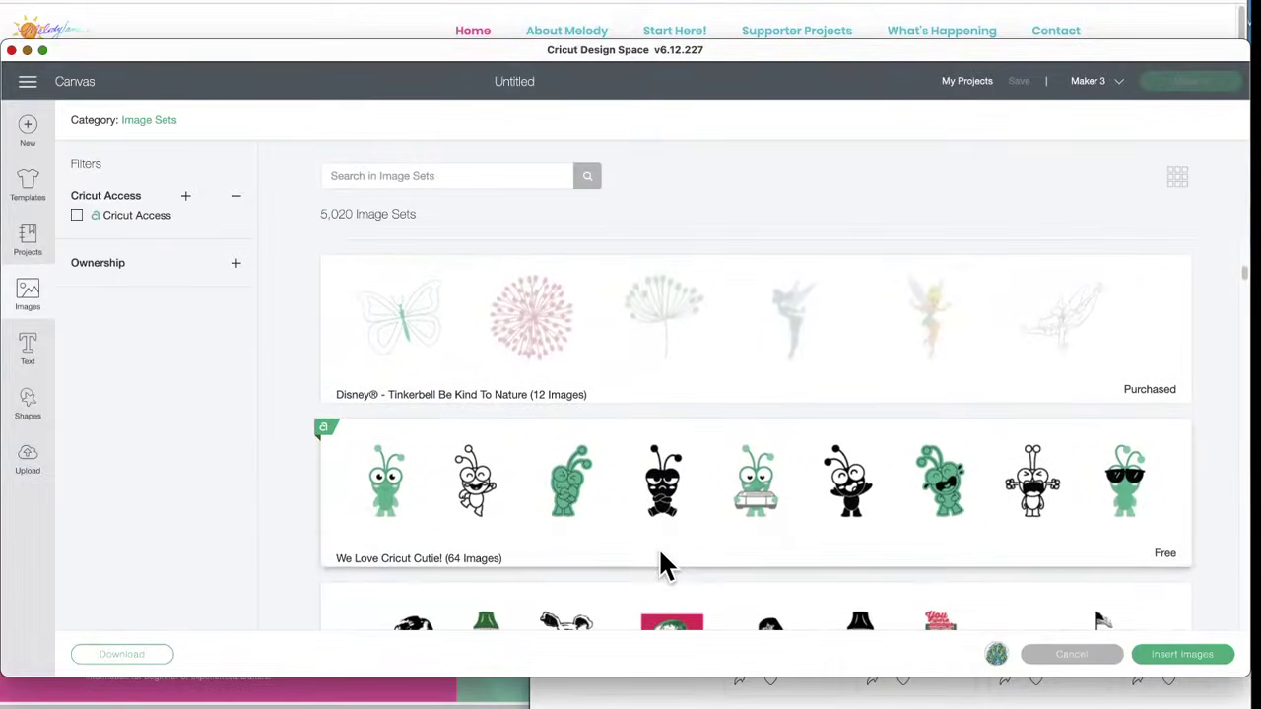
pyautogui.scroll(-15, 661, 564)
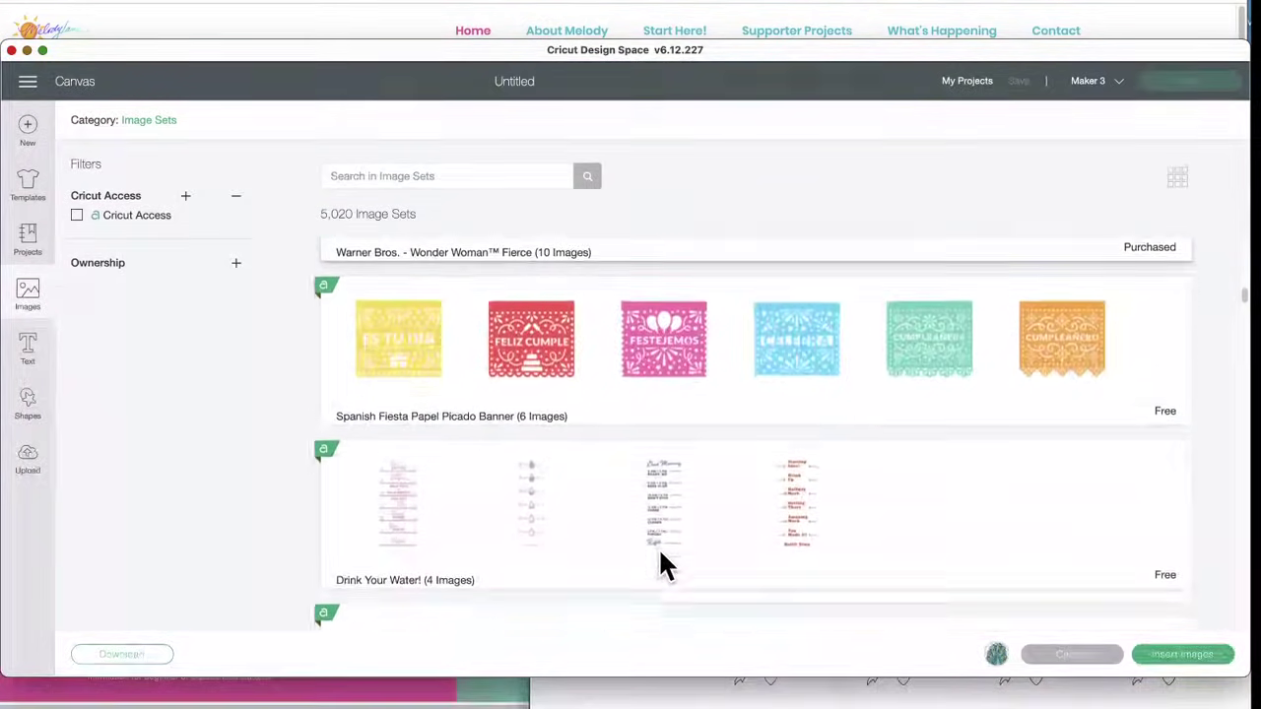
pyautogui.scroll(-10, 664, 566)
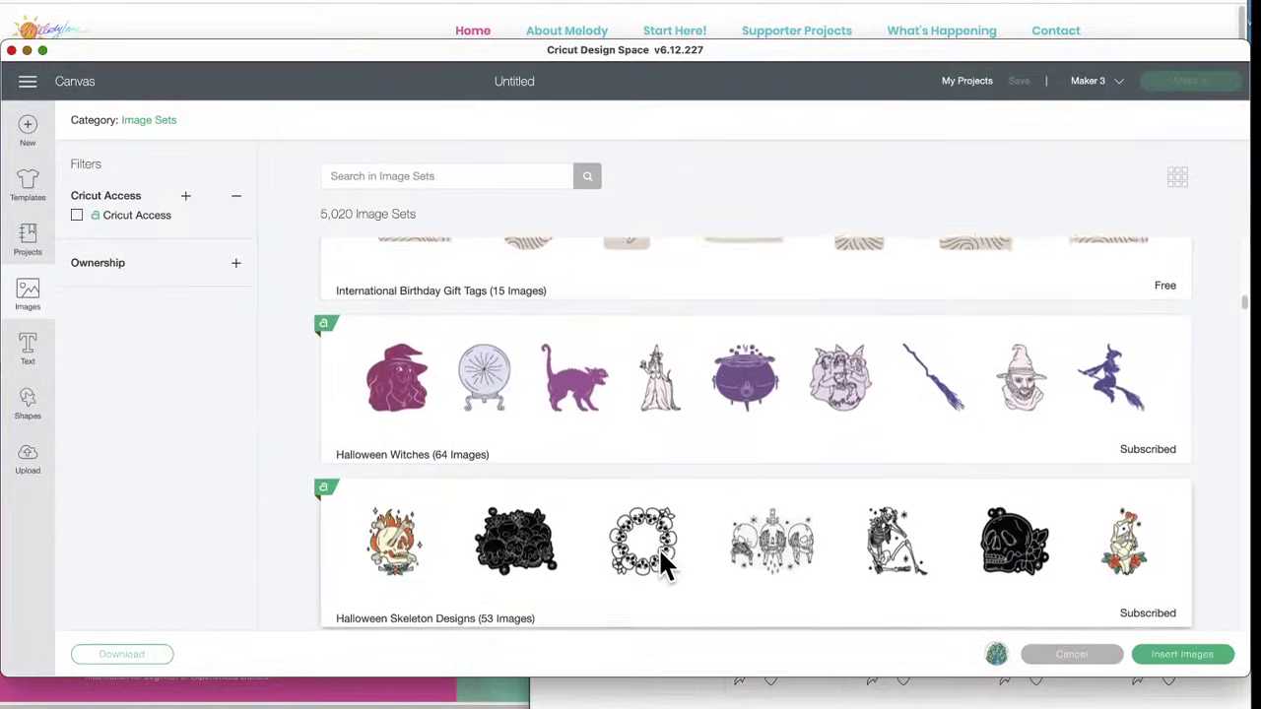
pyautogui.scroll(4, 662, 567)
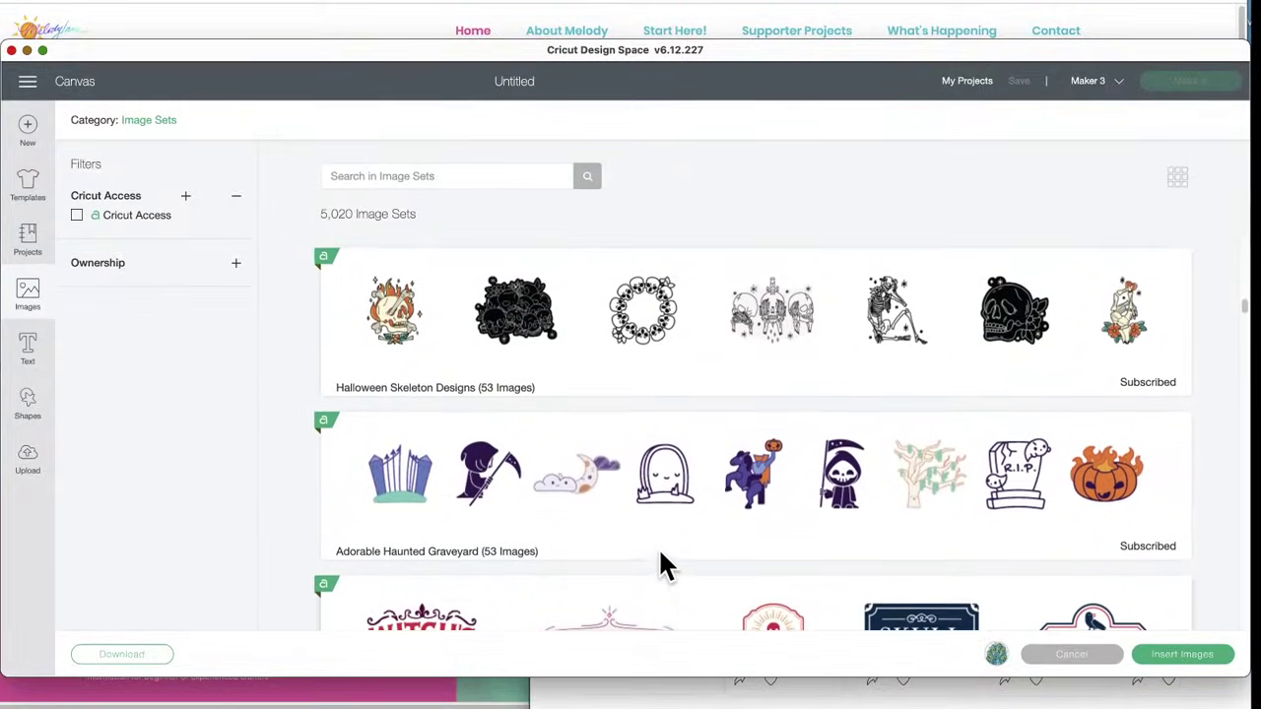
pyautogui.scroll(2, 659, 550)
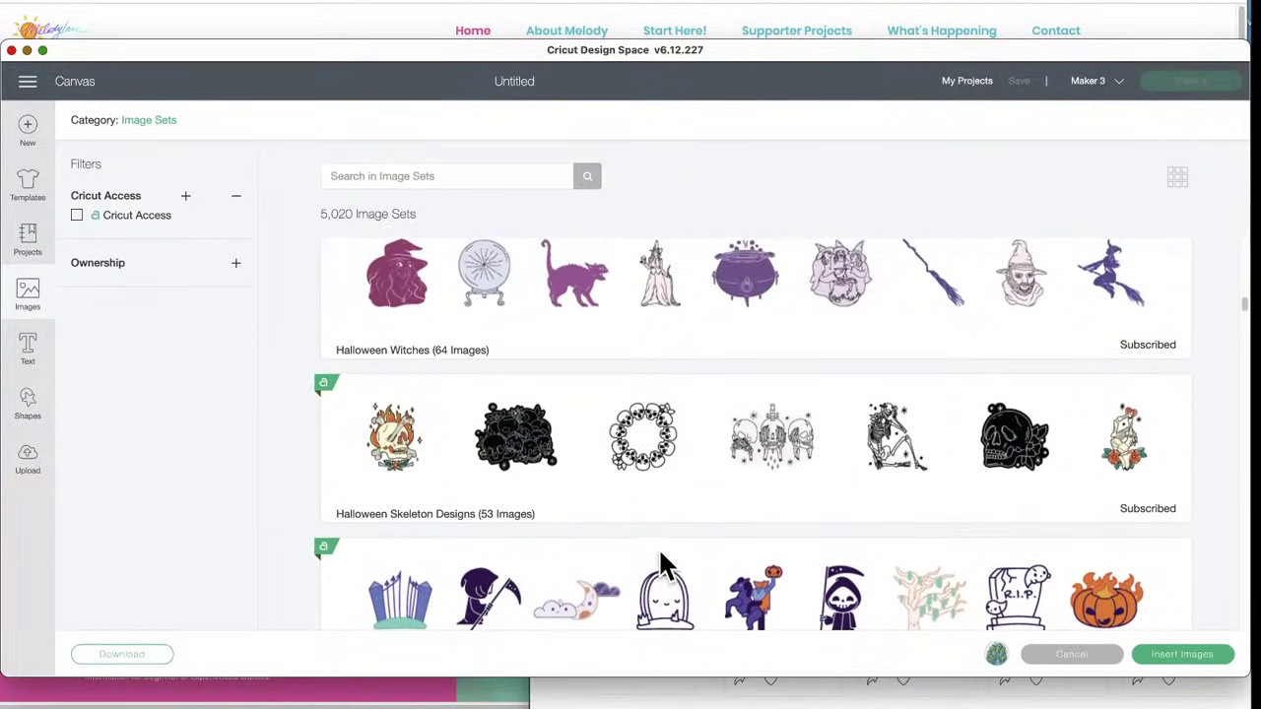
pyautogui.scroll(5, 663, 566)
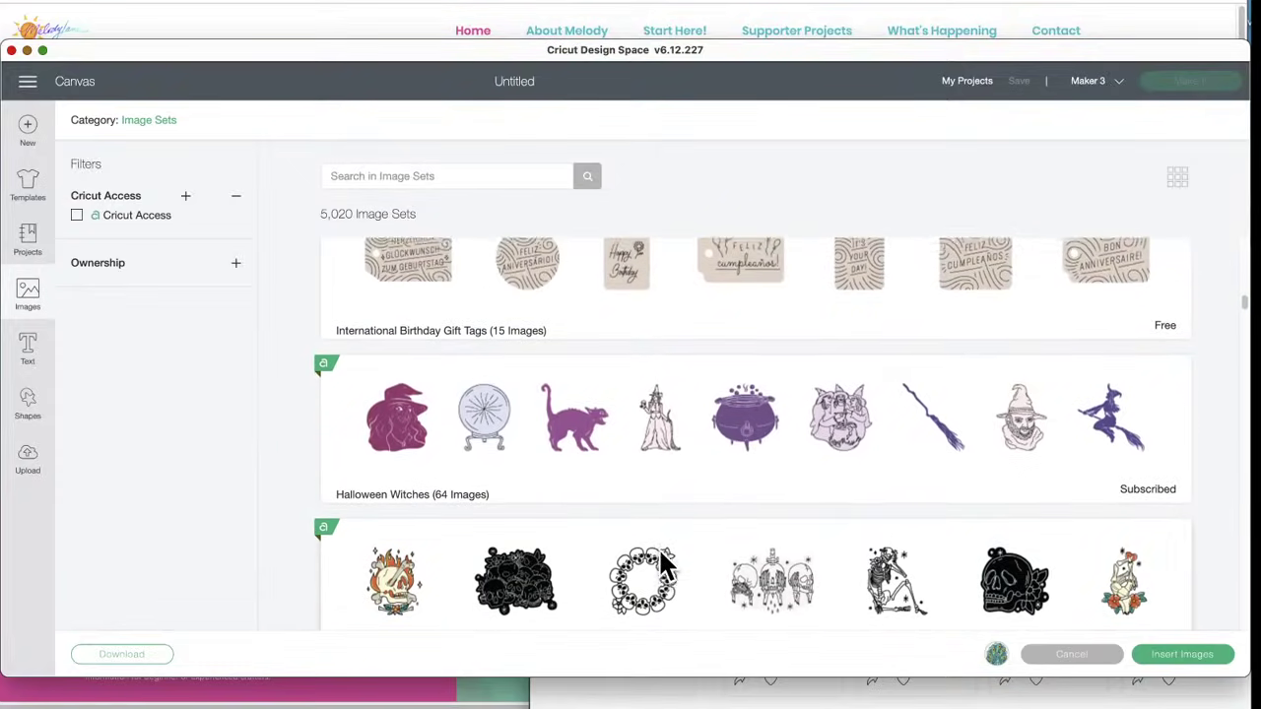
# - Browse the Image Sets category, examining the sets from Halloween Witches through Detailed Realistic Animals and Cosmos Friends
pyautogui.scroll(-6, 664, 563)
pyautogui.scroll(-10, 659, 557)
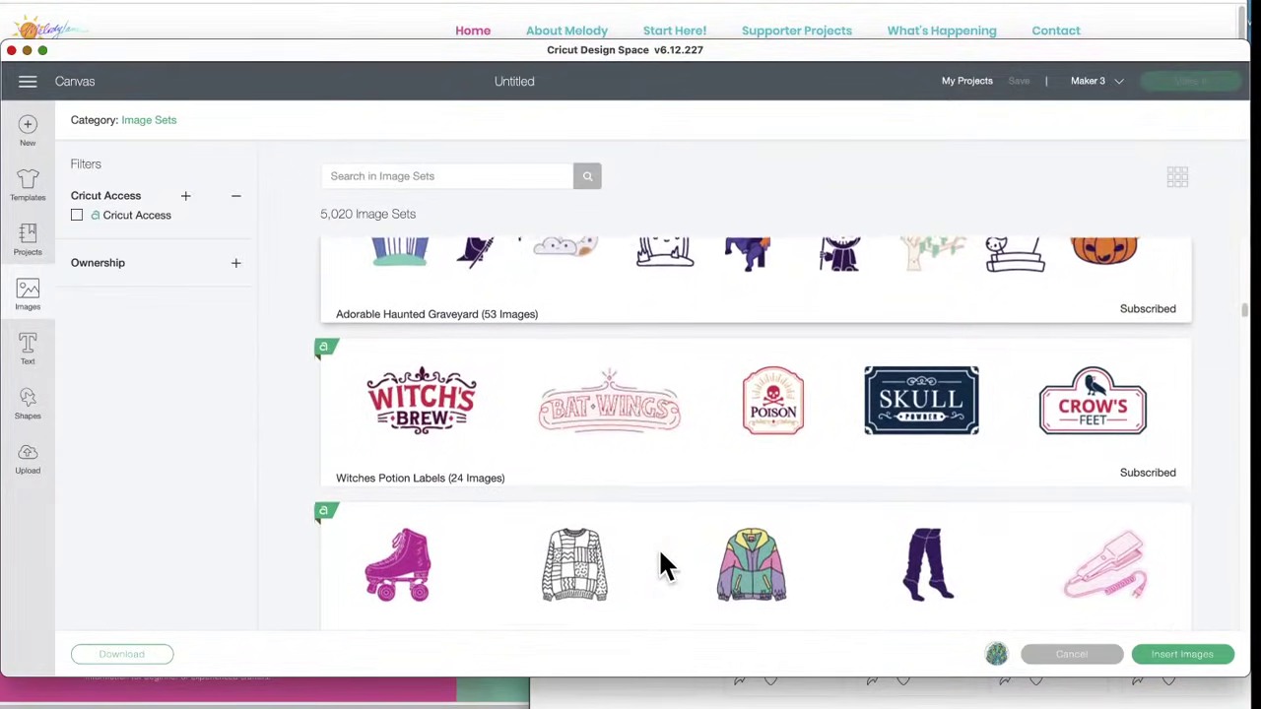
pyautogui.scroll(-1, 662, 564)
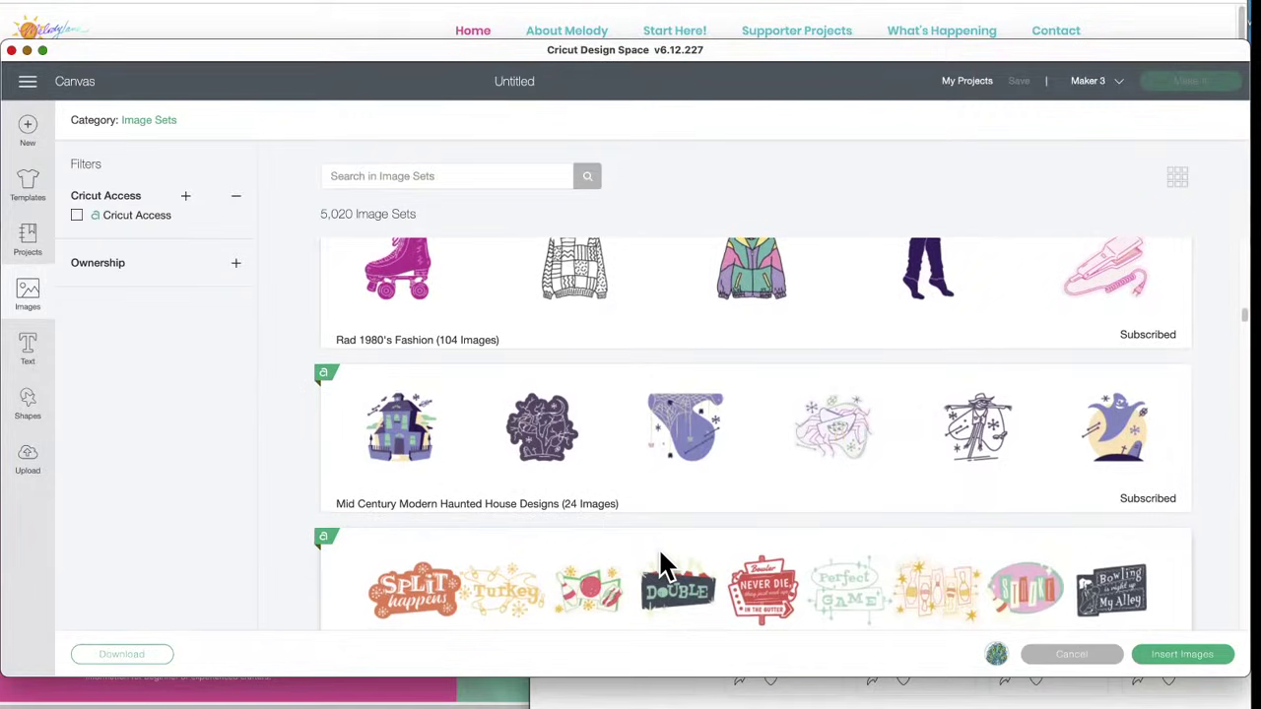
pyautogui.scroll(-6, 662, 565)
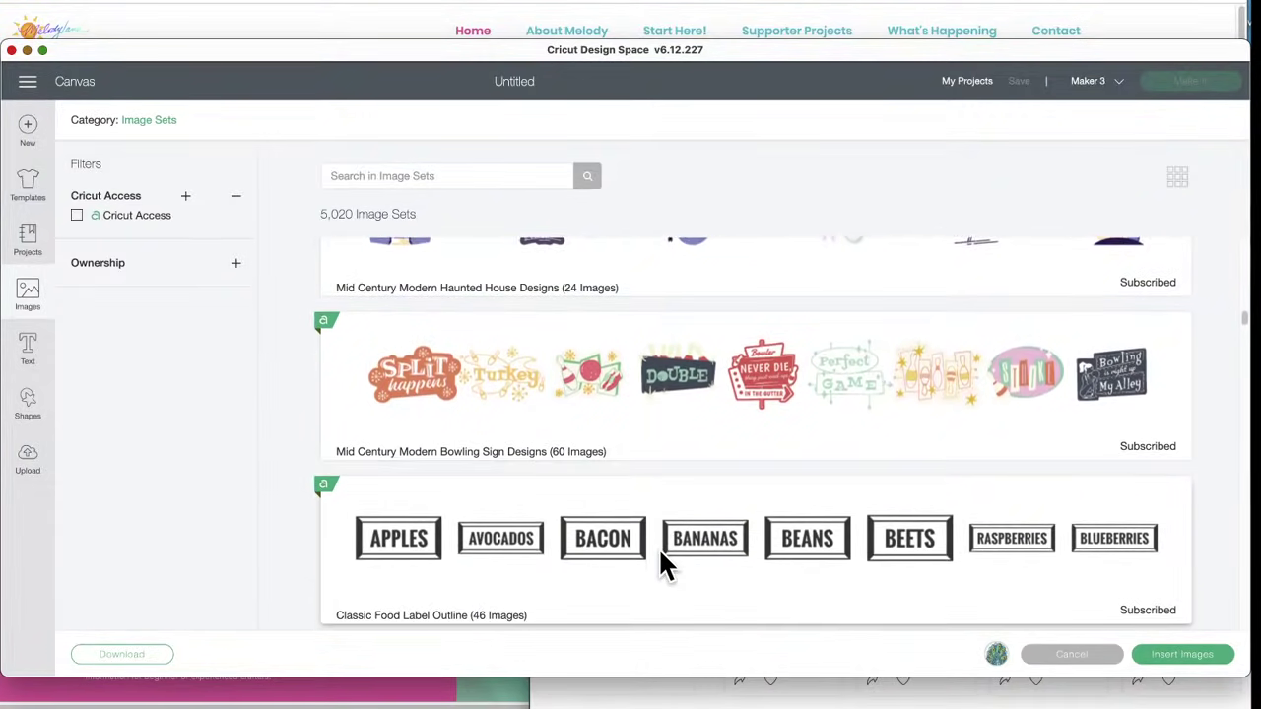
pyautogui.scroll(-3, 660, 554)
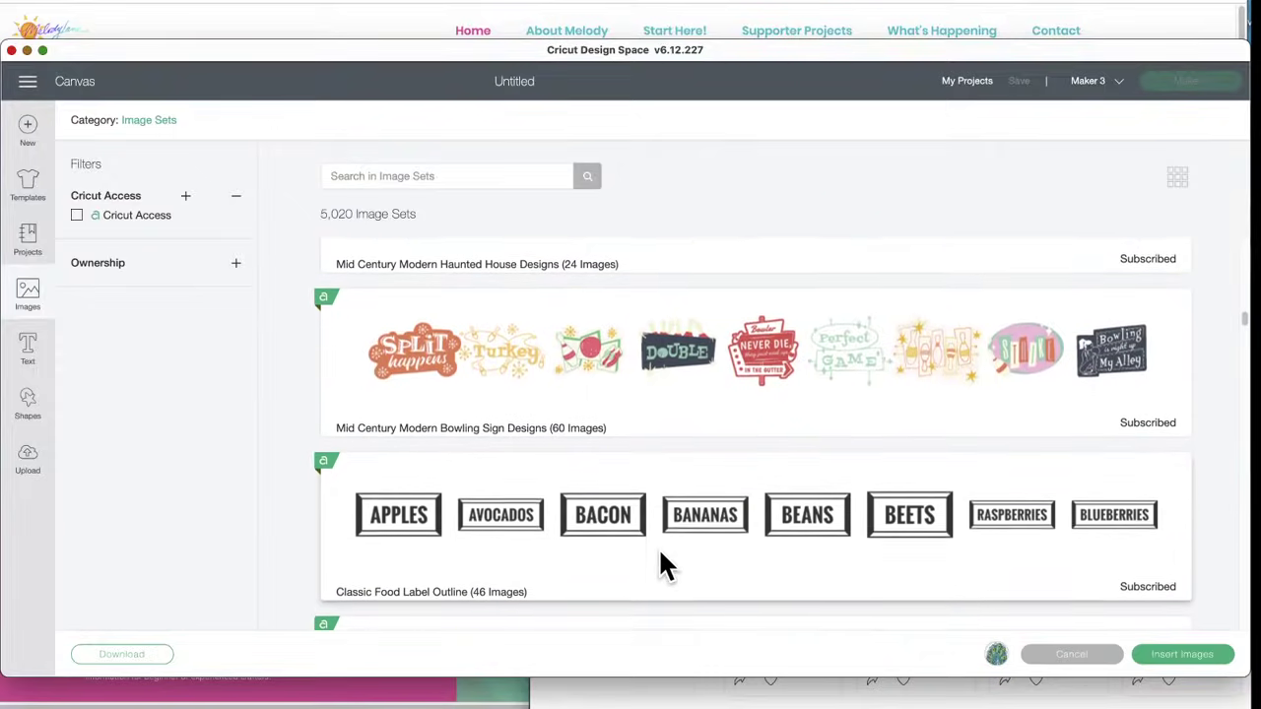
pyautogui.scroll(-11, 662, 564)
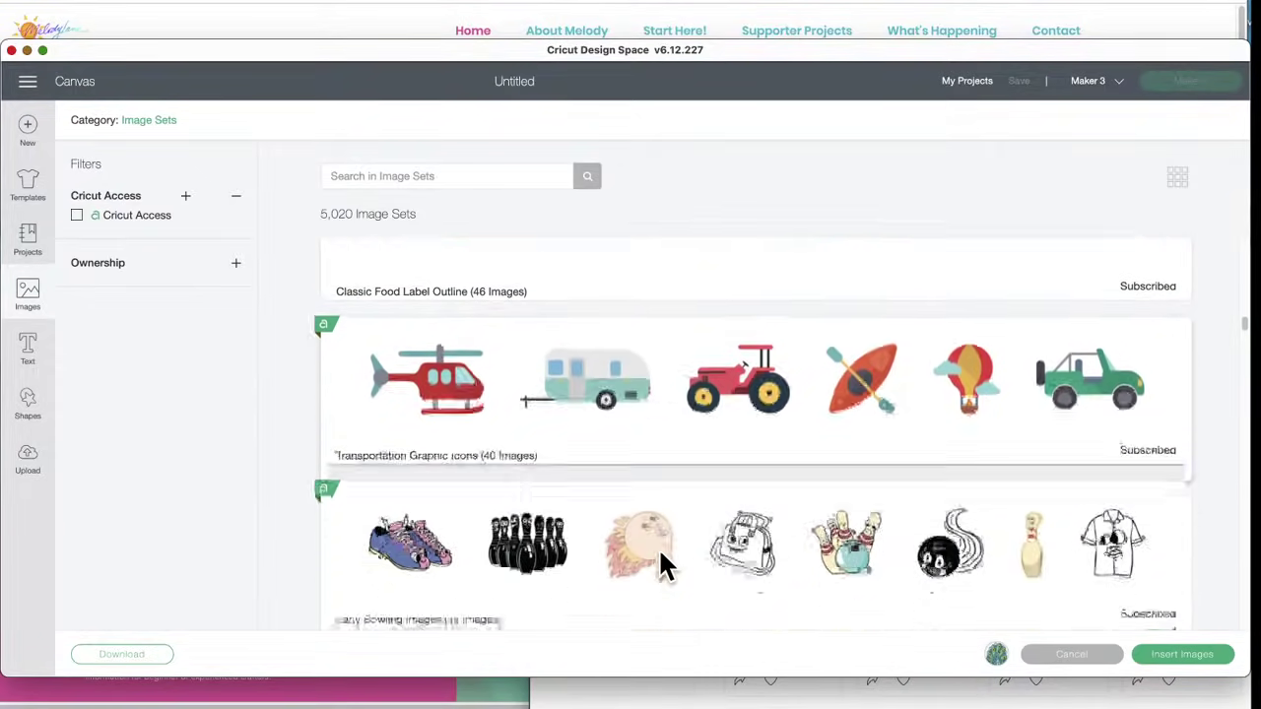
pyautogui.scroll(-4, 662, 565)
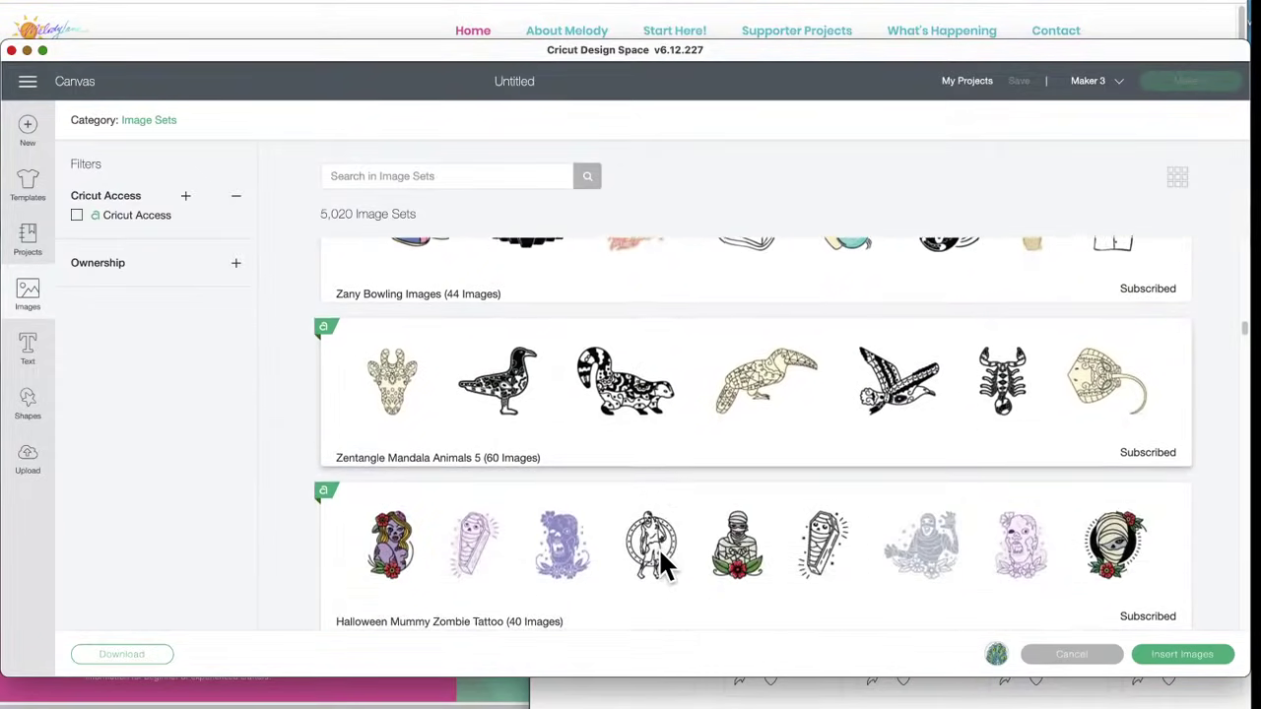
pyautogui.scroll(-13, 662, 566)
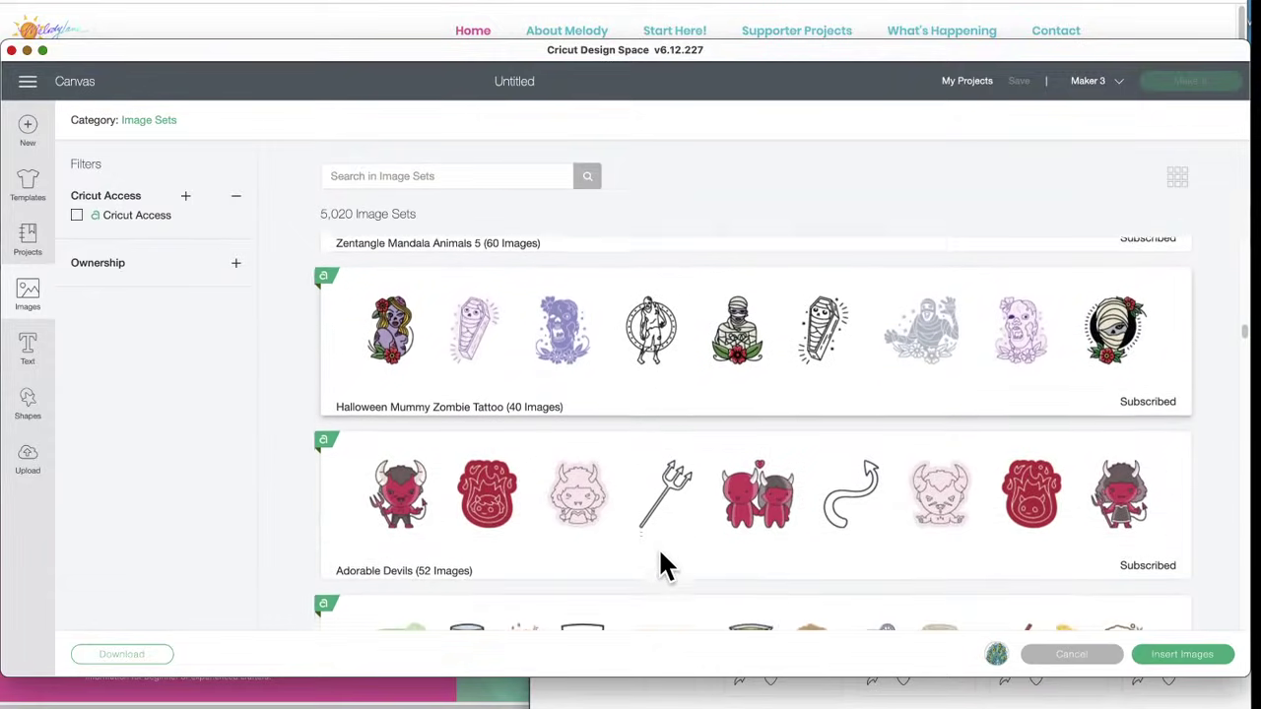
pyautogui.scroll(-7, 662, 564)
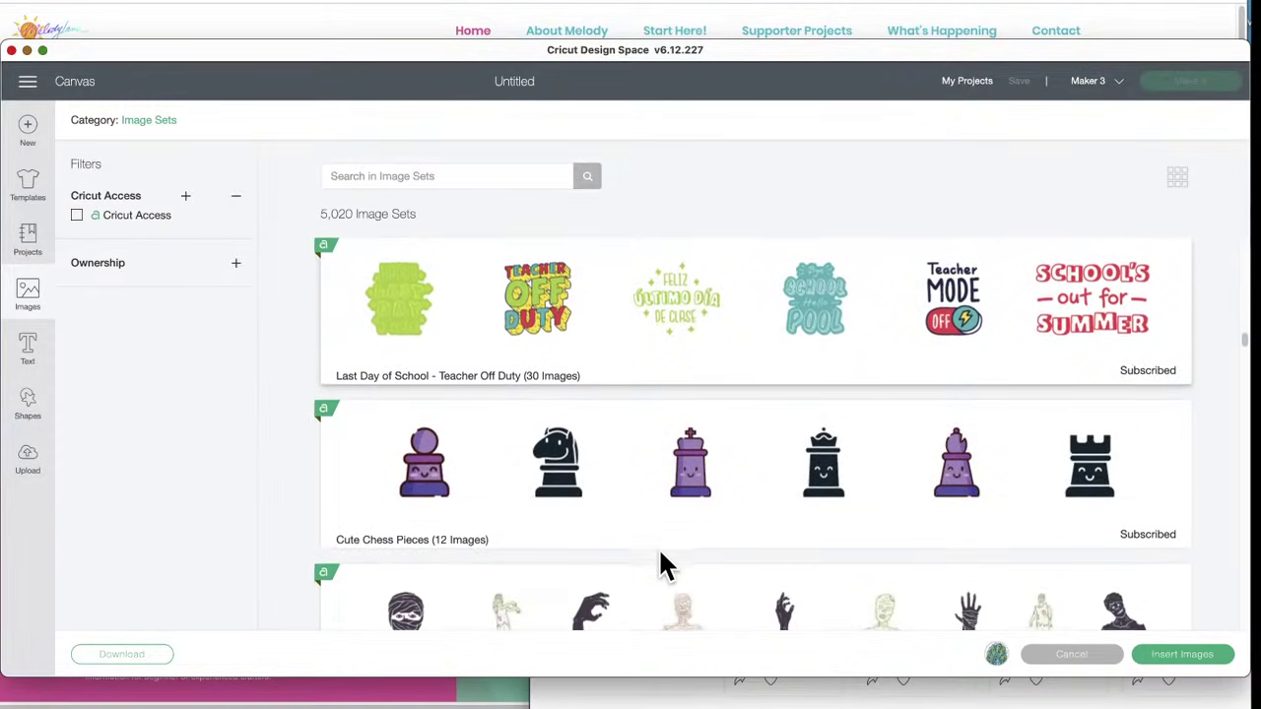
pyautogui.scroll(-6, 662, 564)
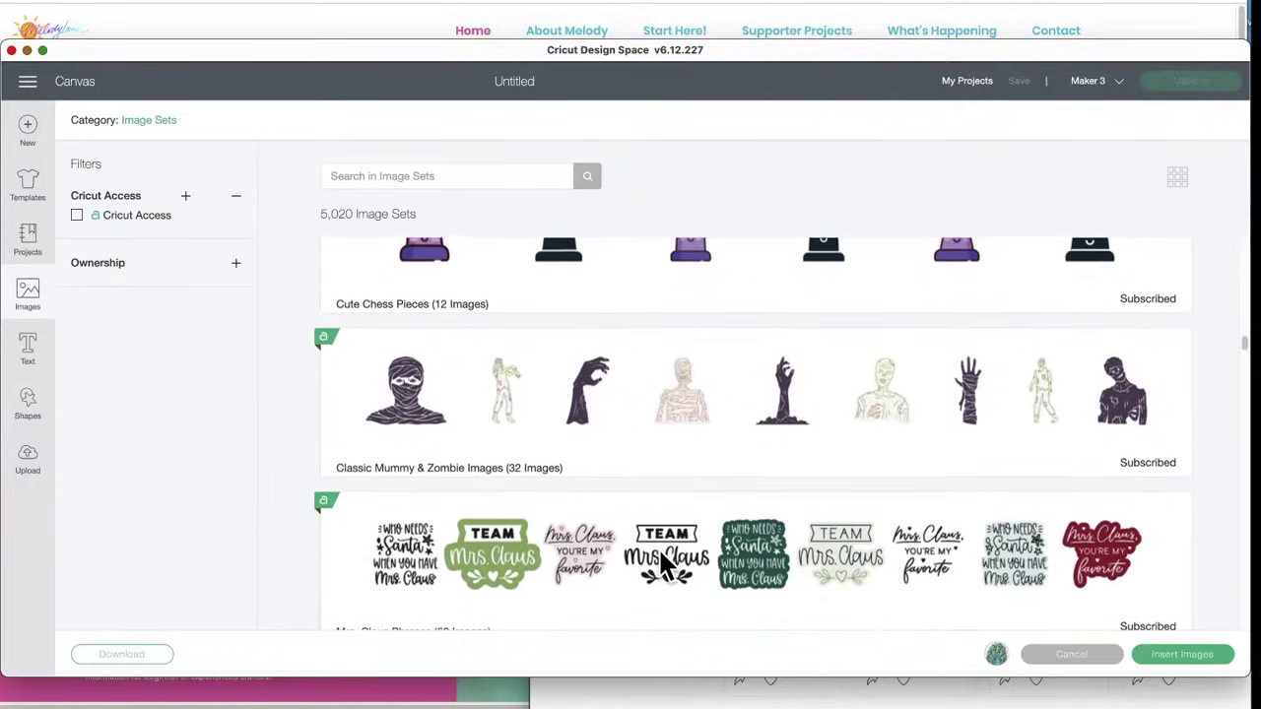
pyautogui.scroll(-5, 662, 566)
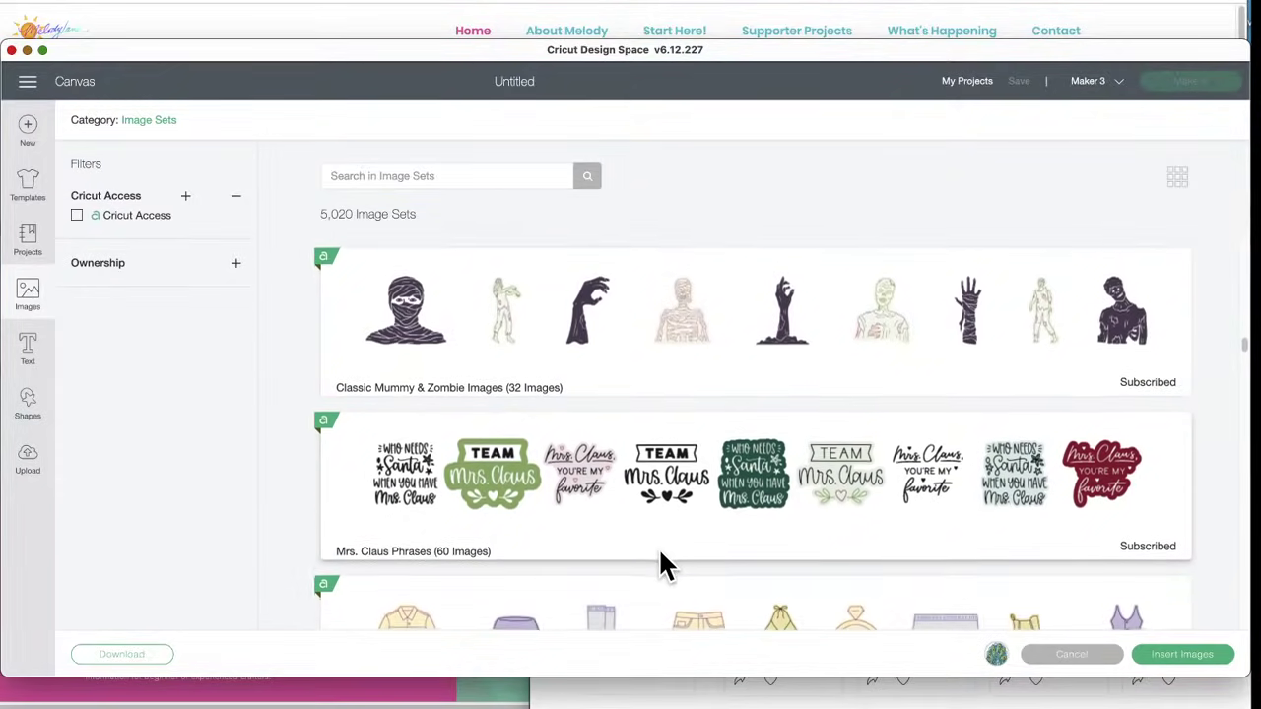
pyautogui.scroll(-5, 662, 564)
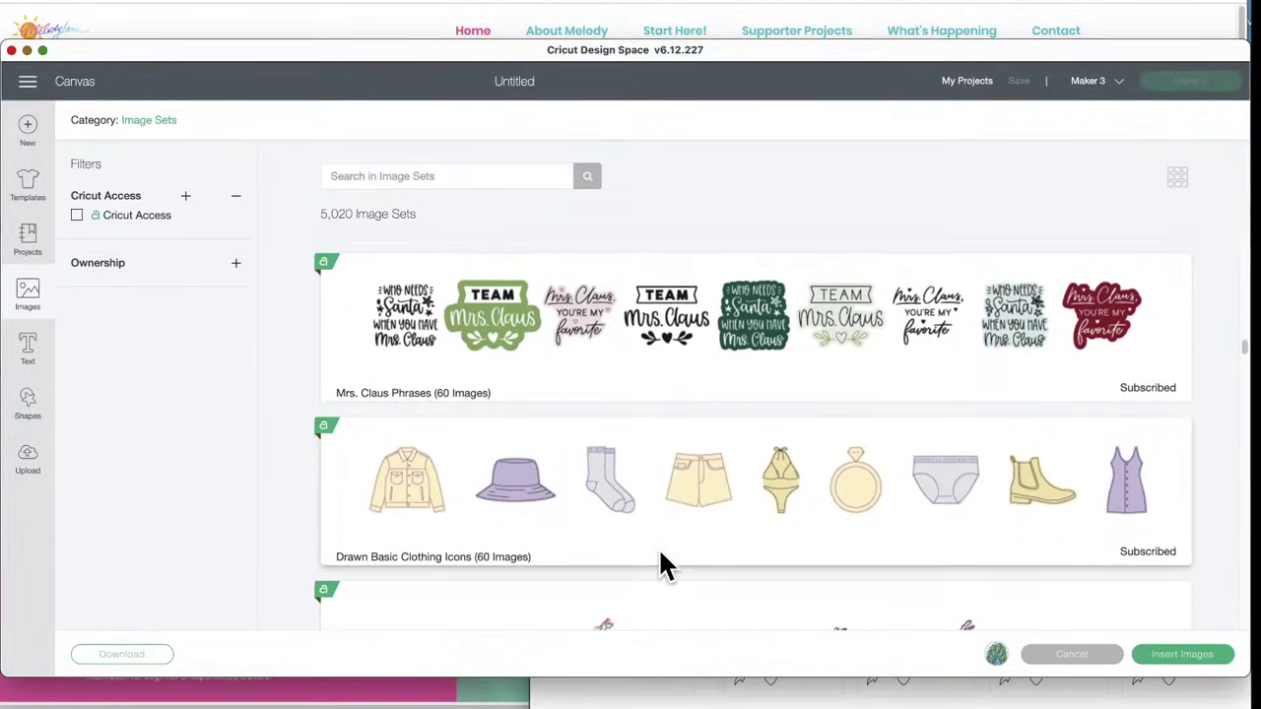
pyautogui.scroll(-9, 662, 564)
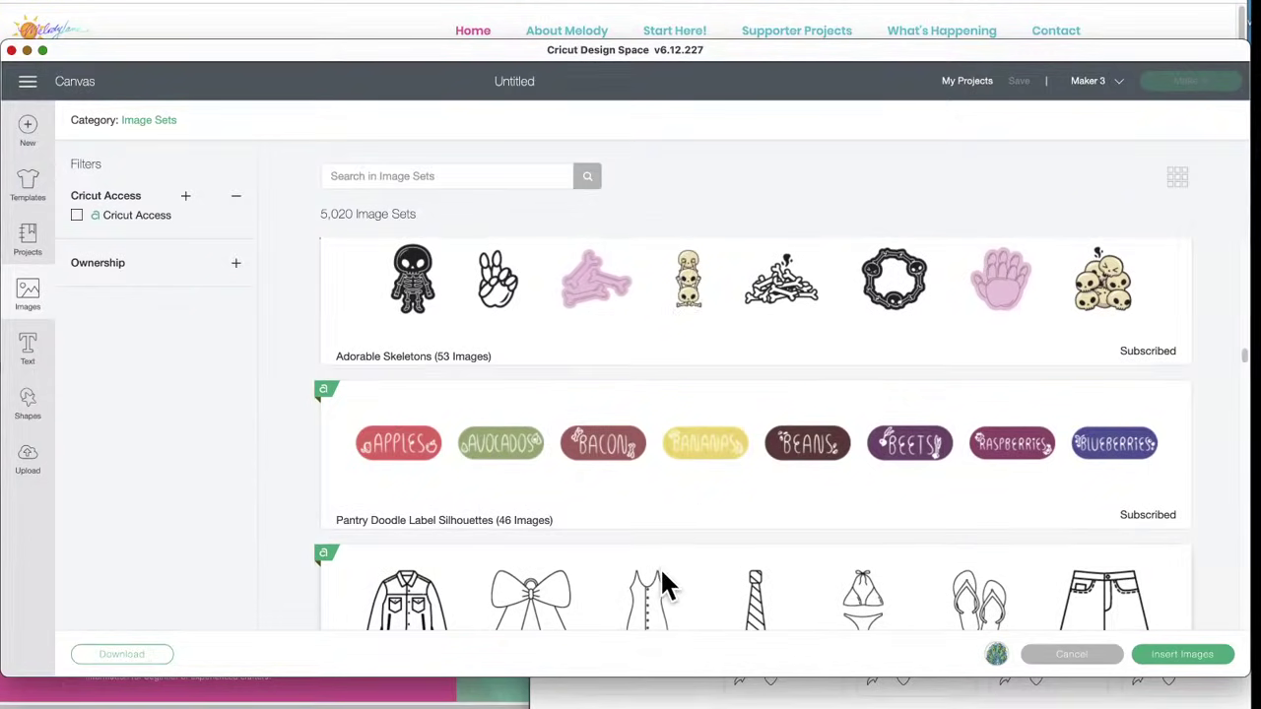
pyautogui.scroll(-6, 660, 569)
pyautogui.scroll(-14, 661, 574)
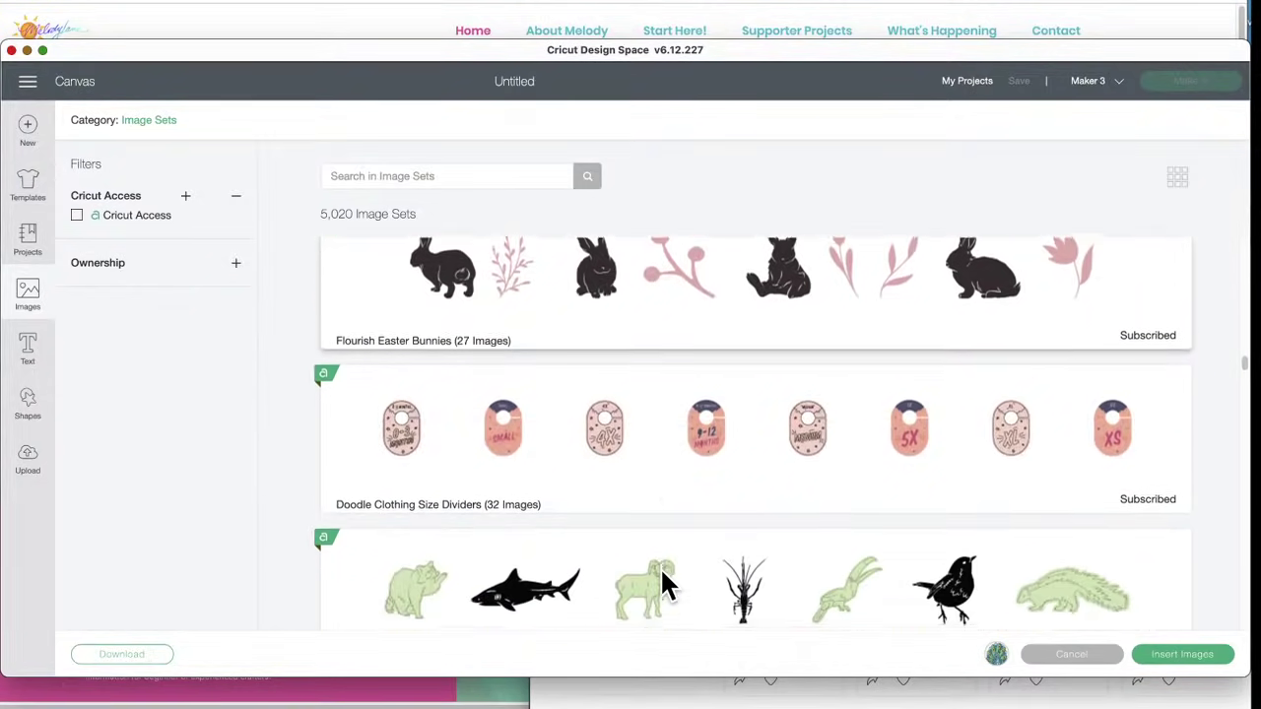
pyautogui.scroll(-2, 660, 586)
pyautogui.scroll(2, 660, 586)
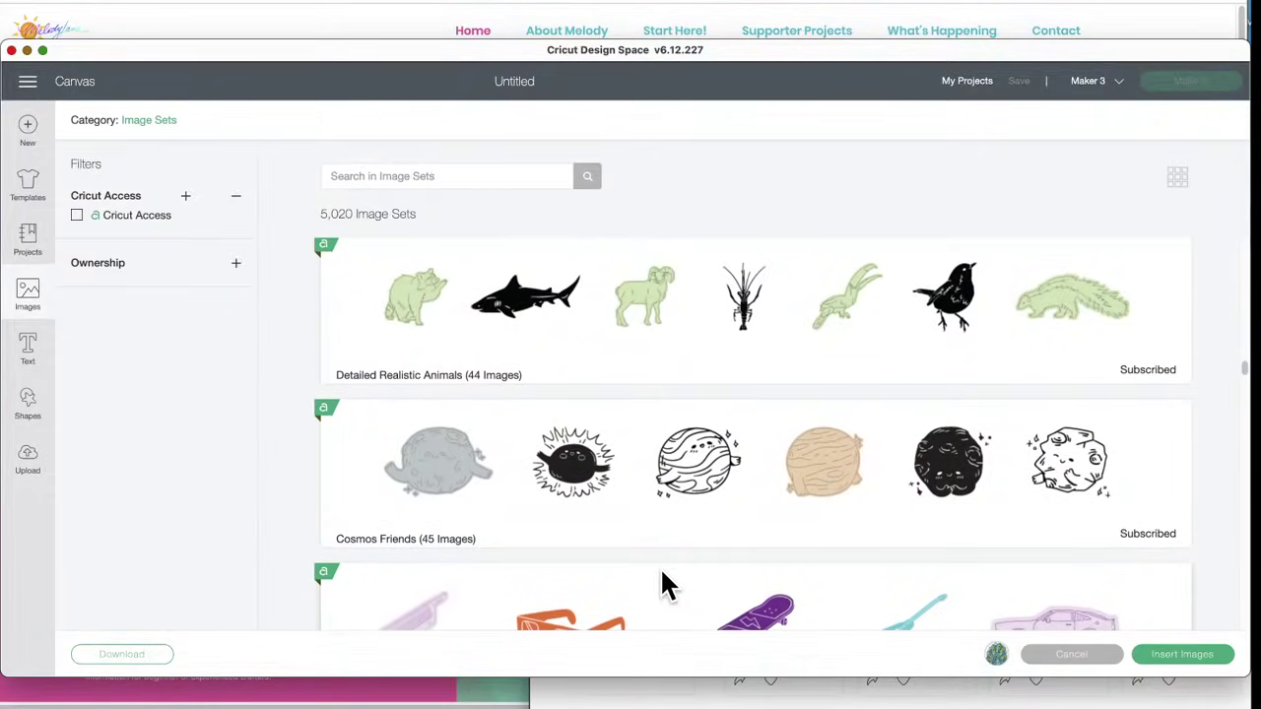
pyautogui.scroll(-4, 661, 573)
pyautogui.scroll(-6, 662, 573)
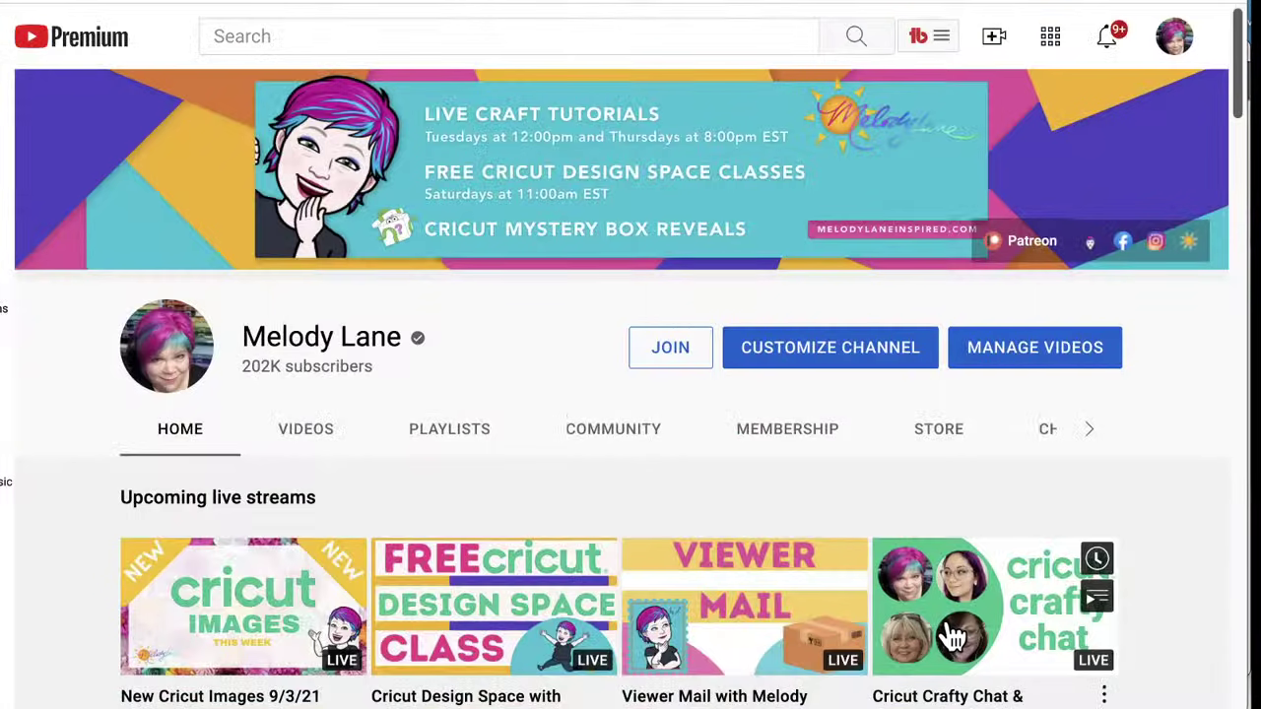
# - Find the Pillow Phrases set further down the image sets list and open it
pyautogui.scroll(-3, 975, 611)
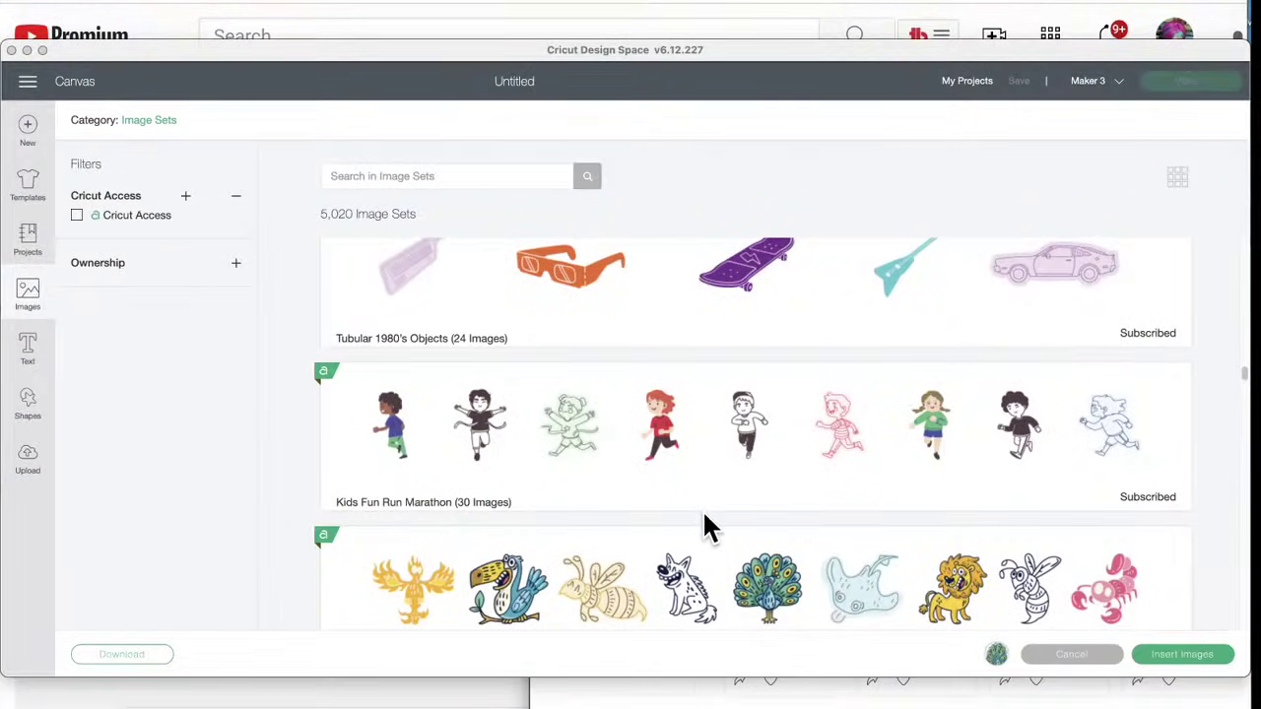
pyautogui.scroll(-5, 705, 516)
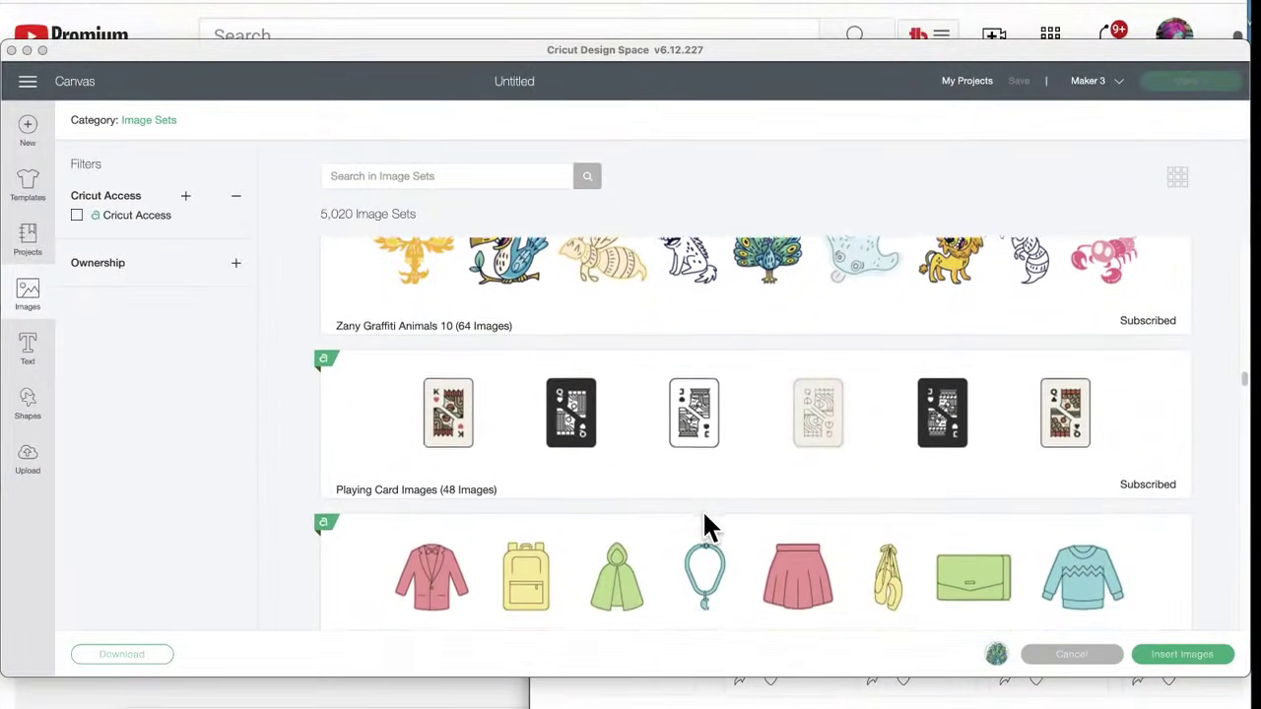
pyautogui.scroll(-3, 704, 515)
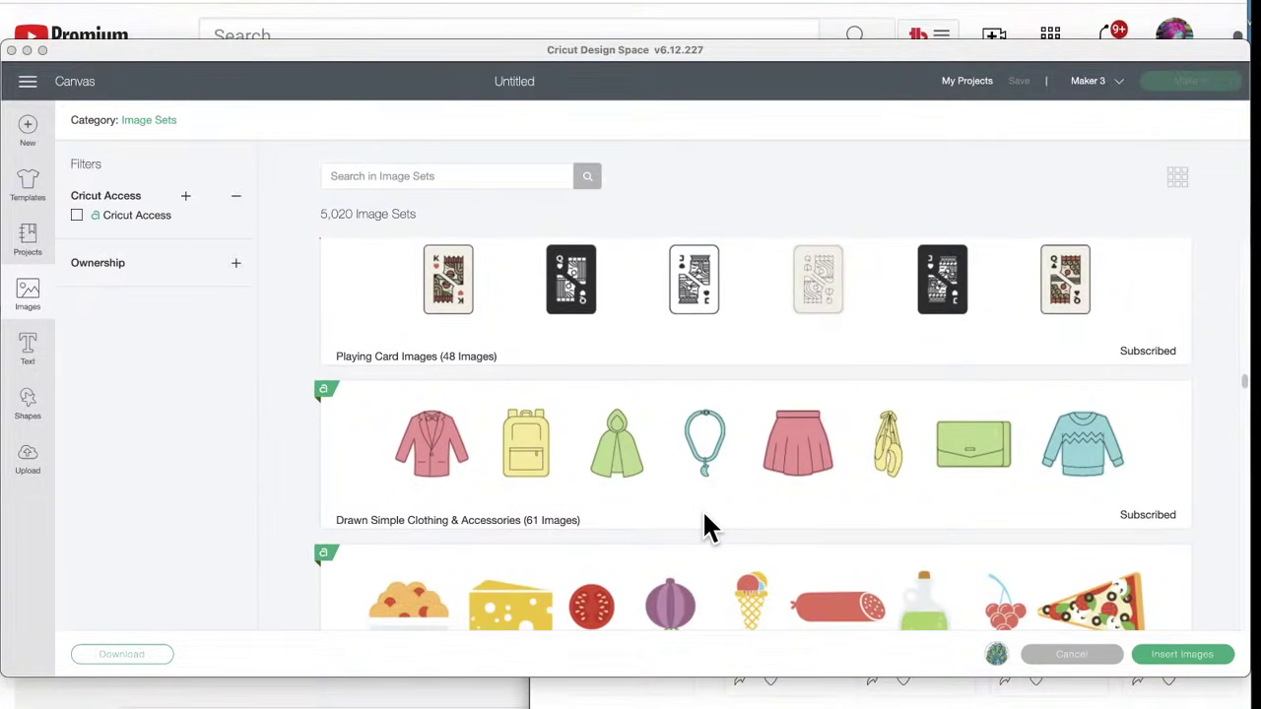
pyautogui.scroll(-1, 705, 516)
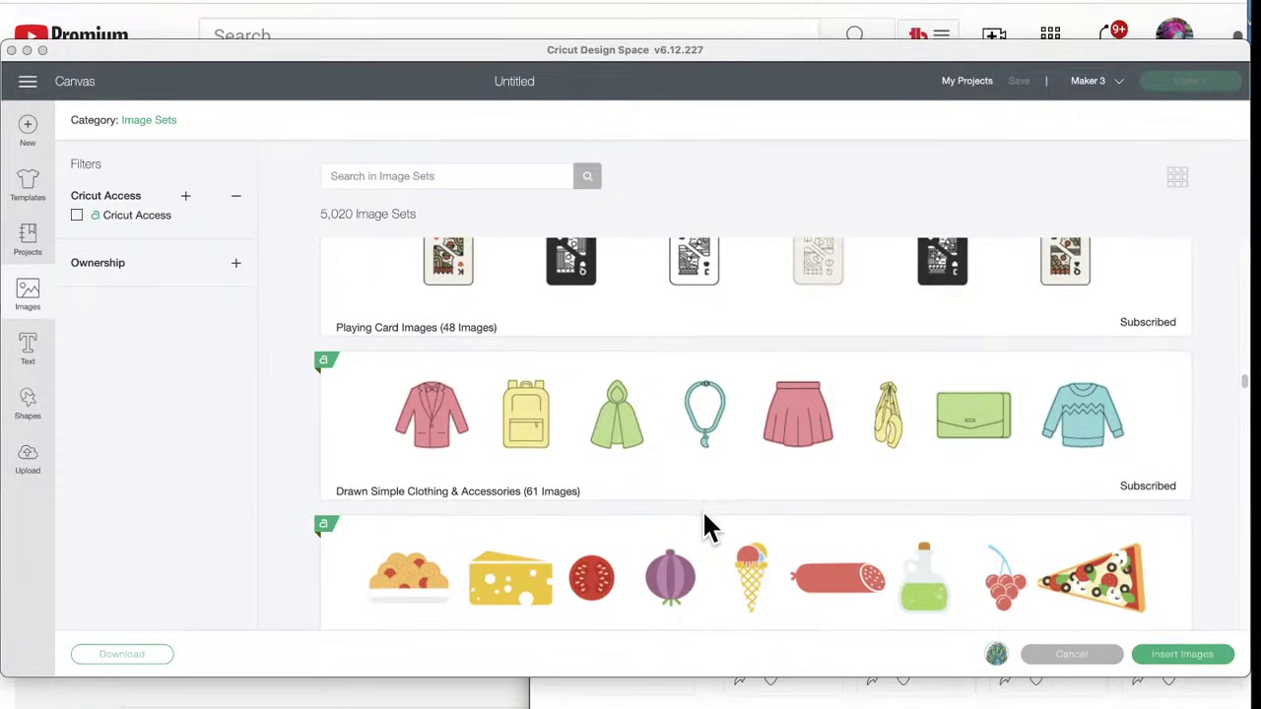
pyautogui.scroll(-4, 705, 516)
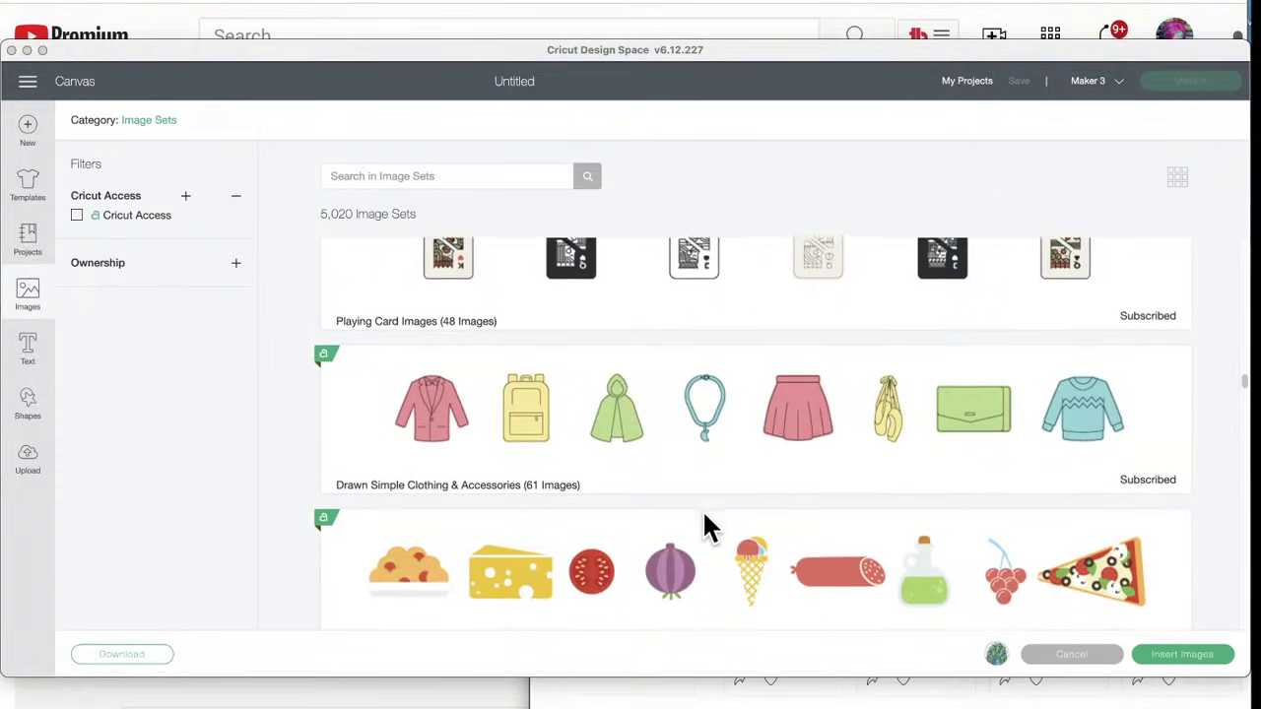
pyautogui.scroll(-7, 706, 516)
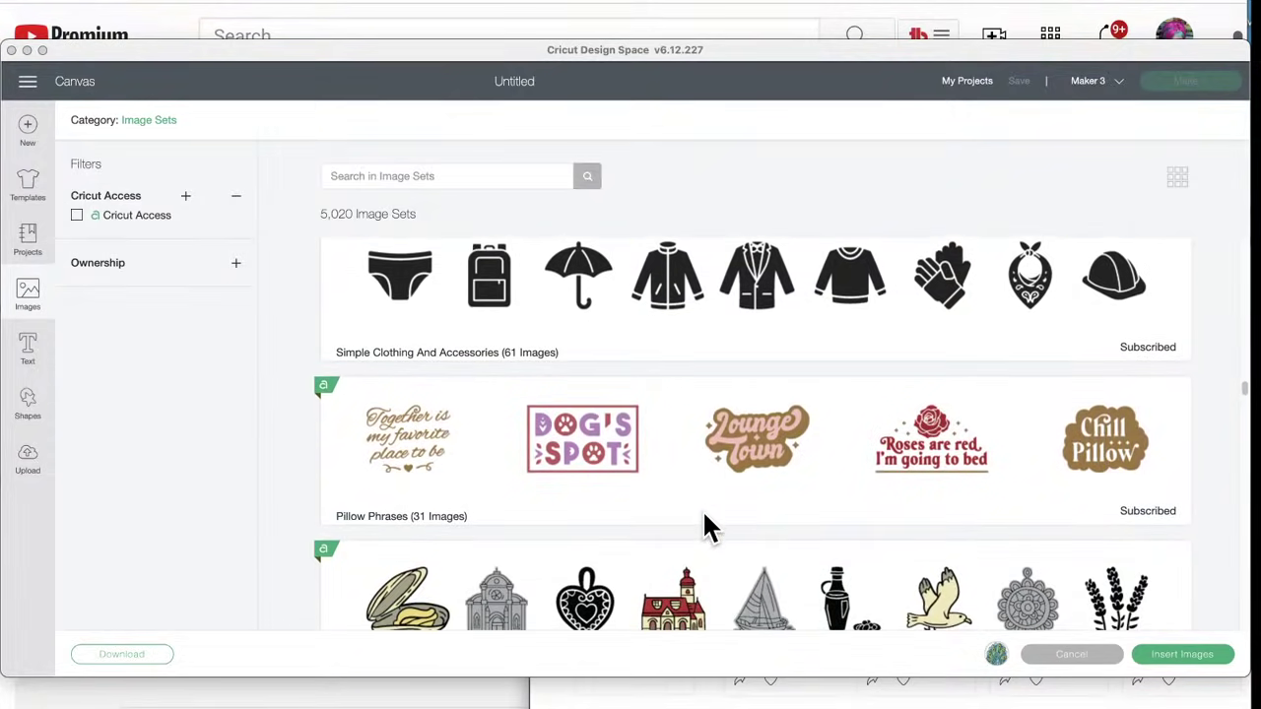
pyautogui.scroll(-1, 704, 514)
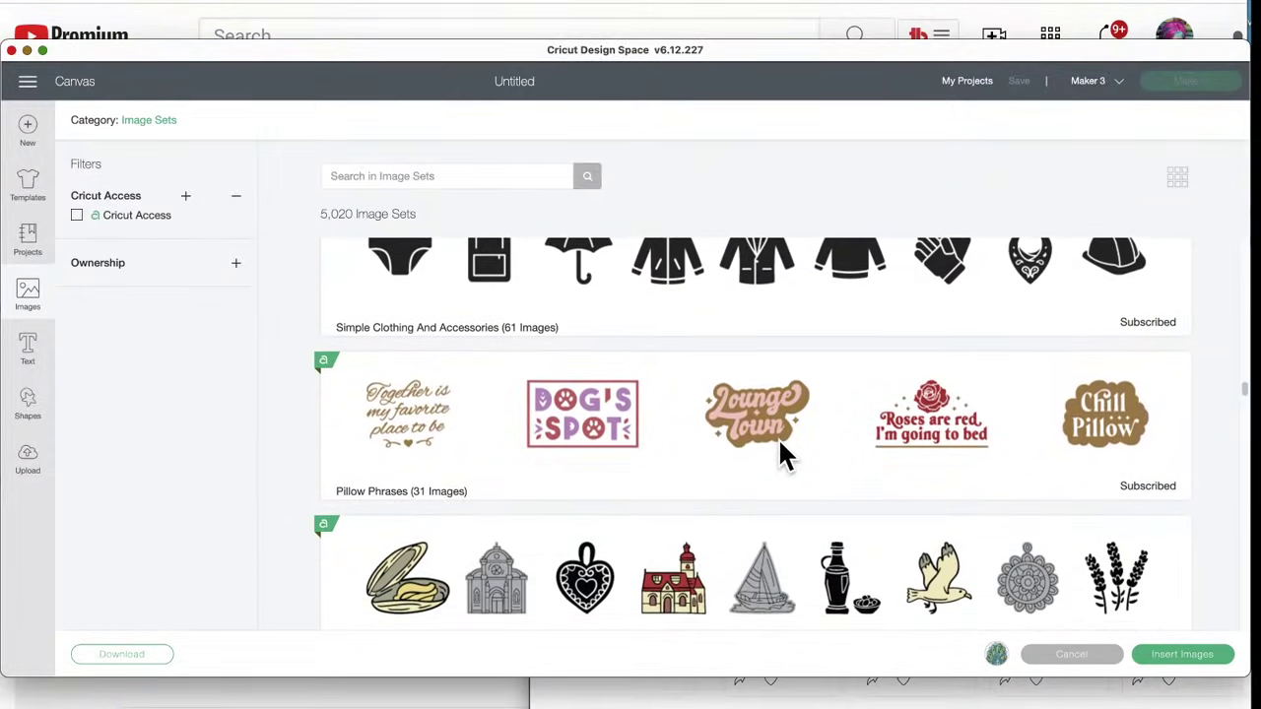
pyautogui.click(776, 434)
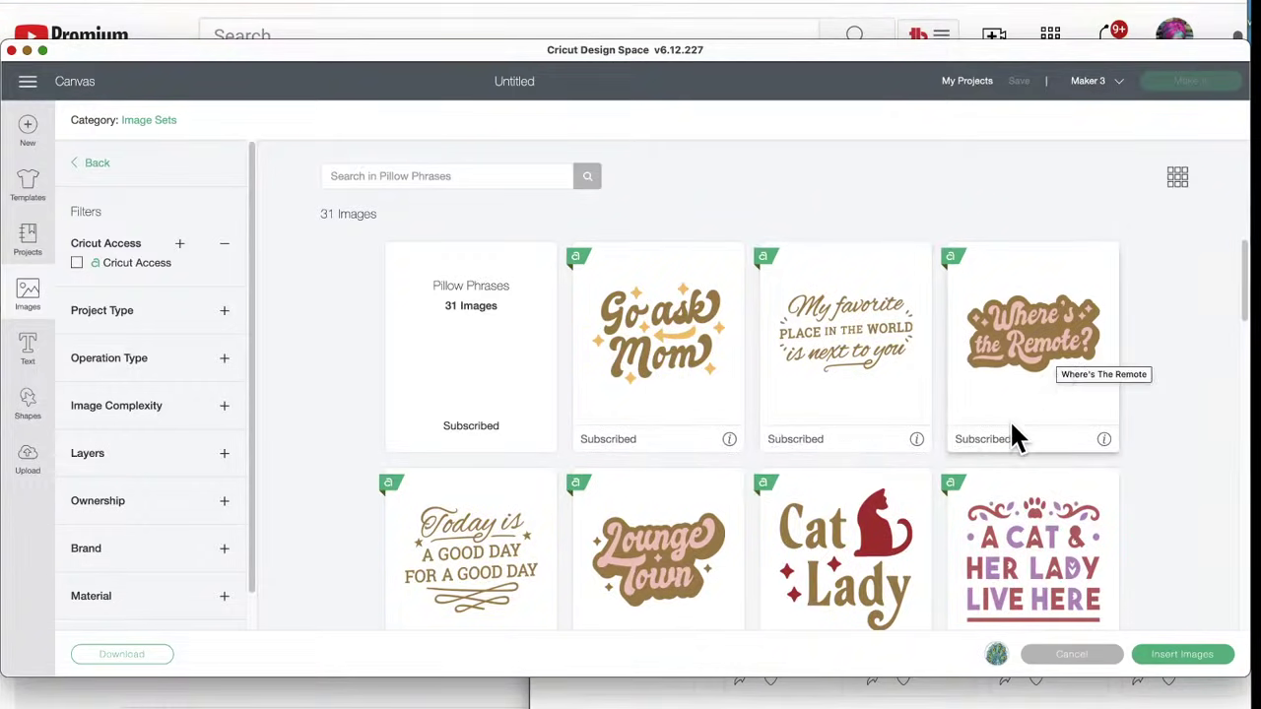
# - Examine the designs in the Pillow Phrases set through to its last rows and return to the image sets list
pyautogui.scroll(-3, 1013, 427)
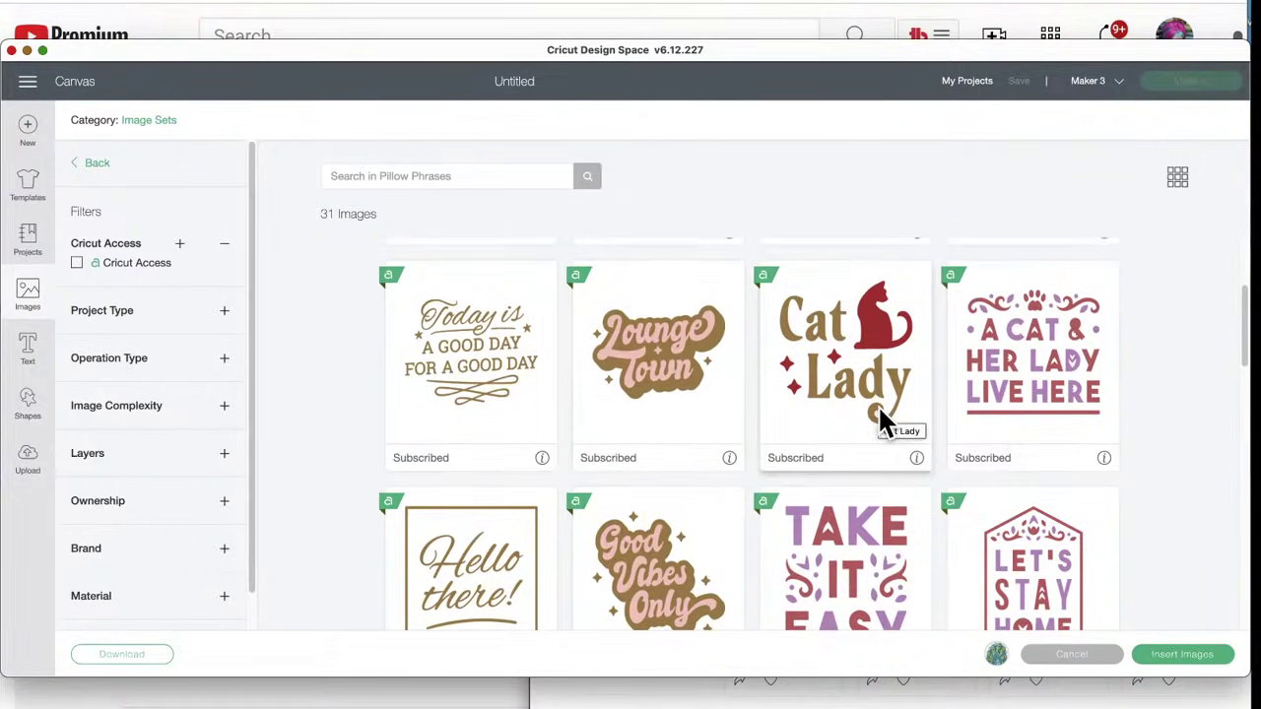
pyautogui.scroll(-1, 878, 405)
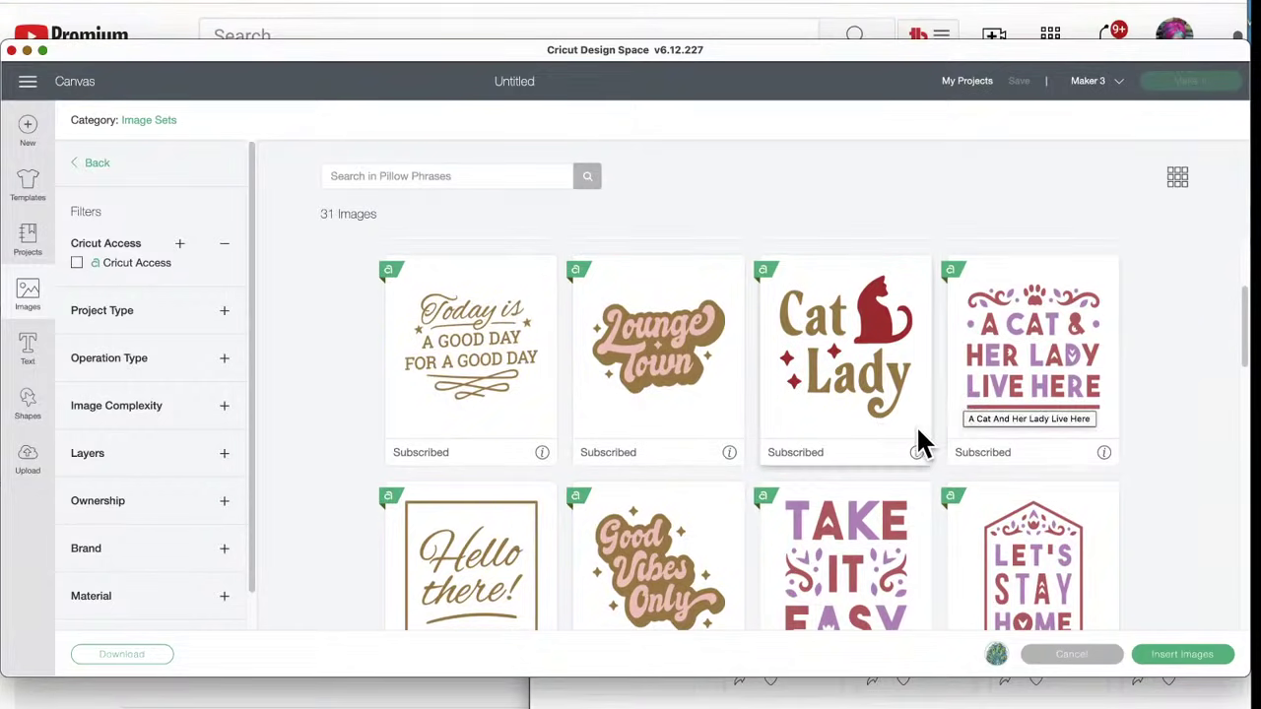
pyautogui.scroll(-5, 916, 443)
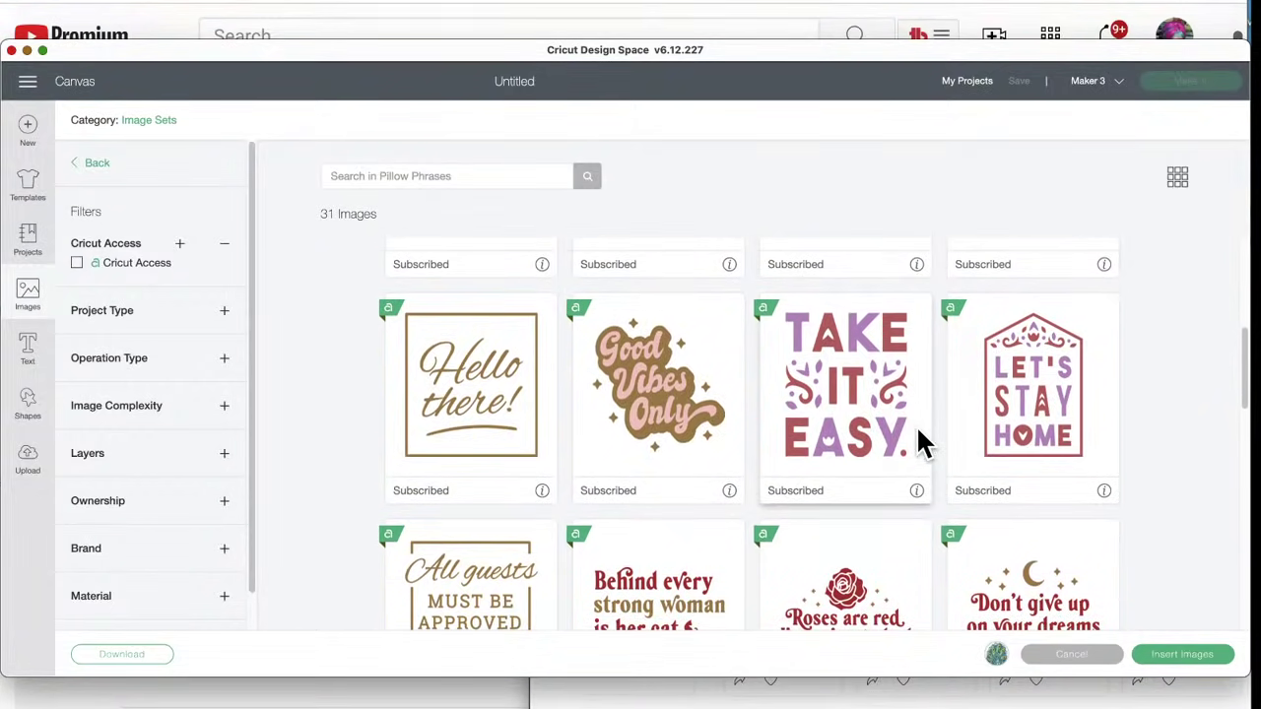
pyautogui.scroll(-2, 921, 443)
pyautogui.scroll(-3, 921, 443)
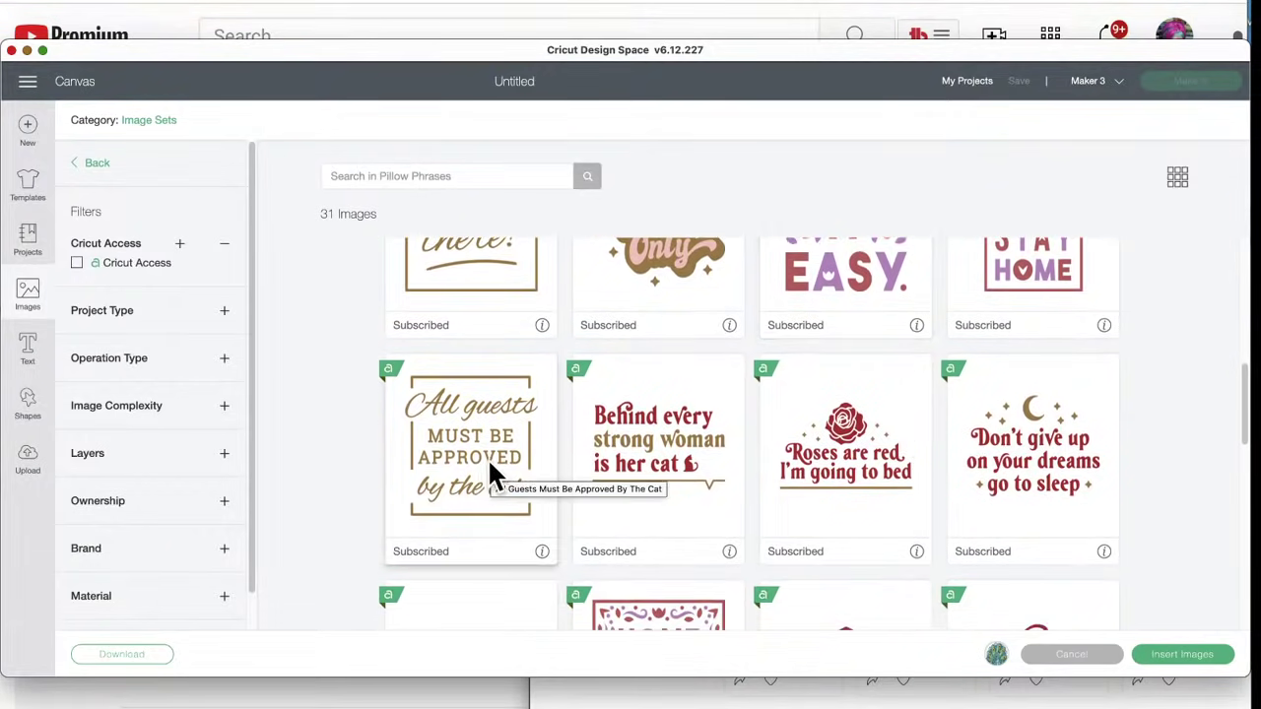
pyautogui.scroll(-3, 750, 467)
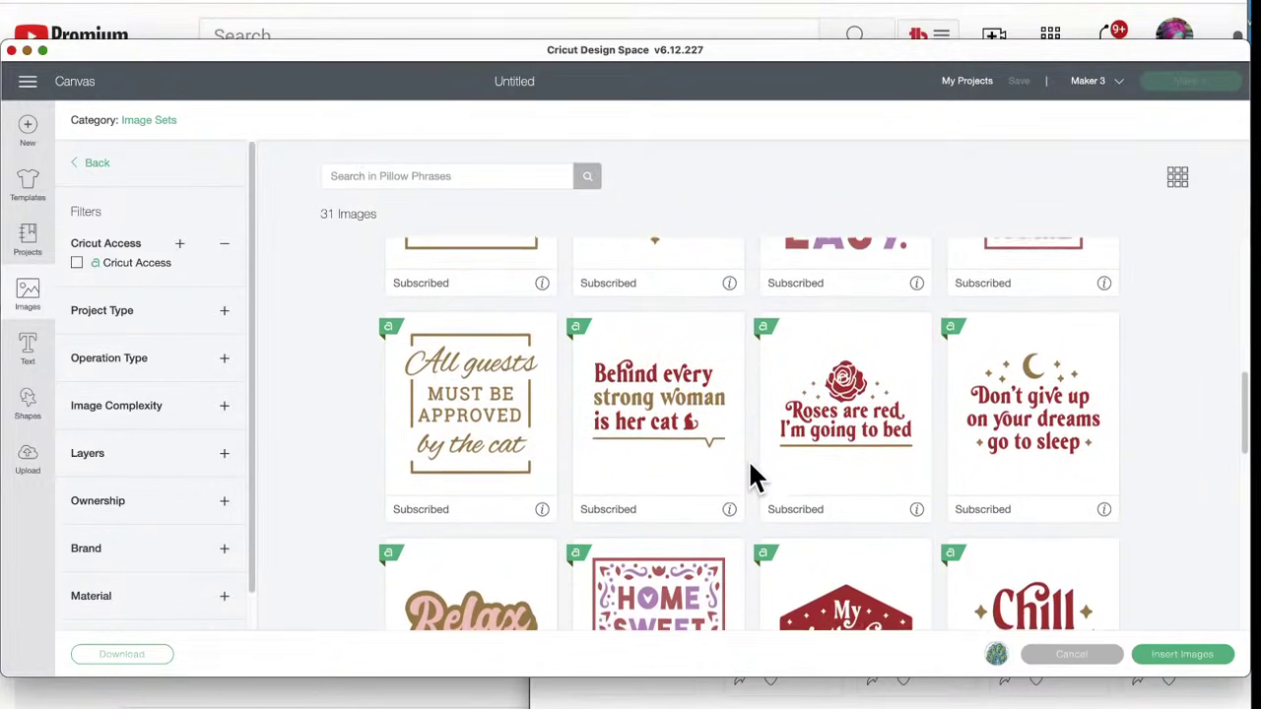
pyautogui.scroll(-1, 751, 477)
pyautogui.scroll(-4, 751, 477)
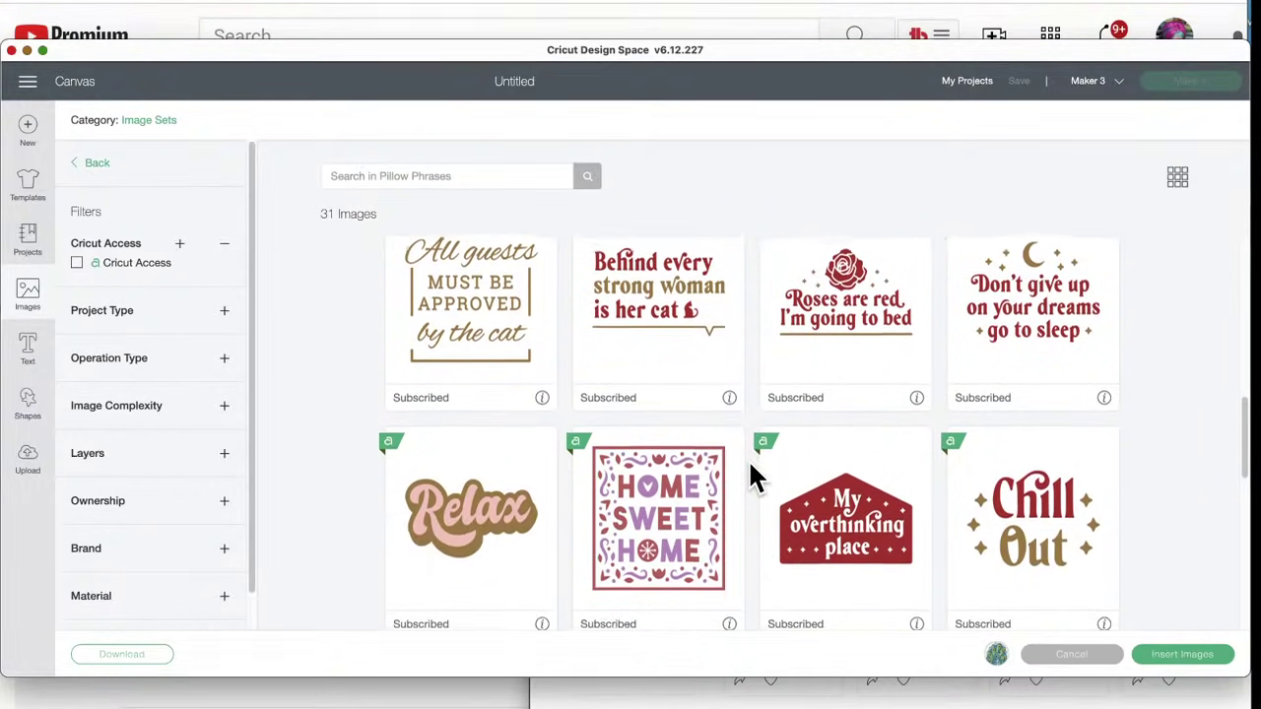
pyautogui.scroll(-5, 751, 477)
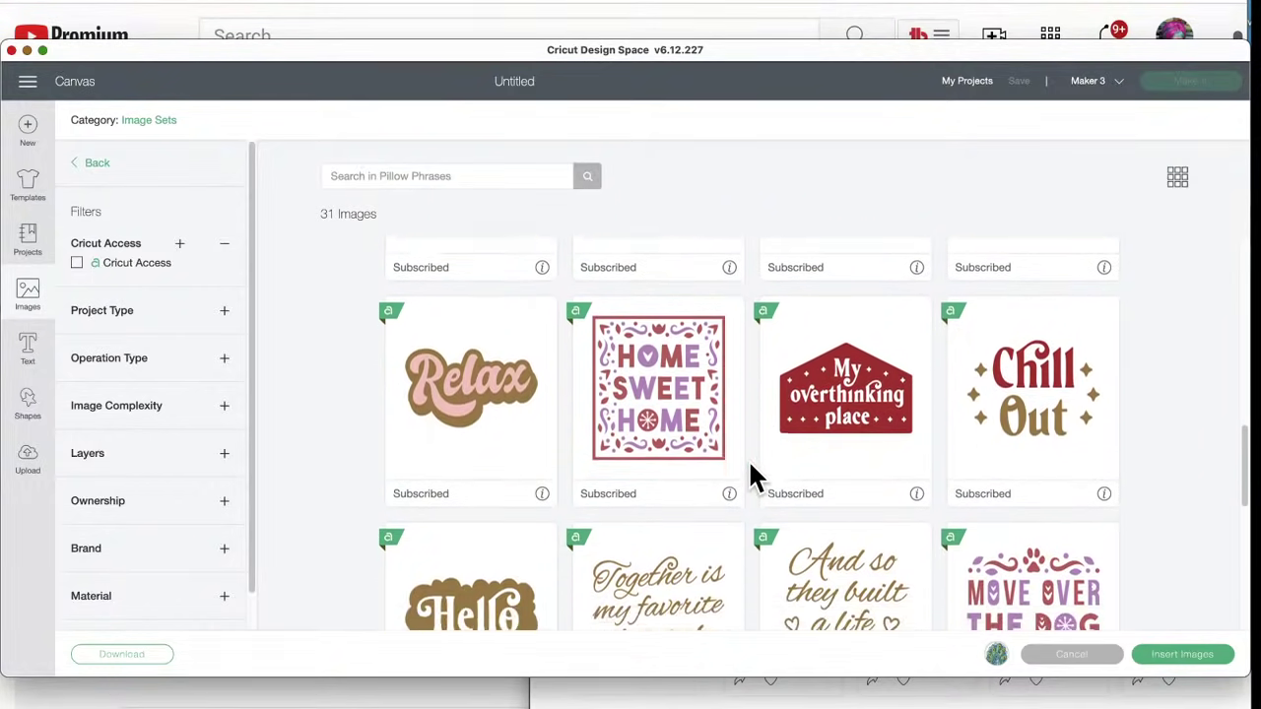
pyautogui.scroll(-5, 751, 477)
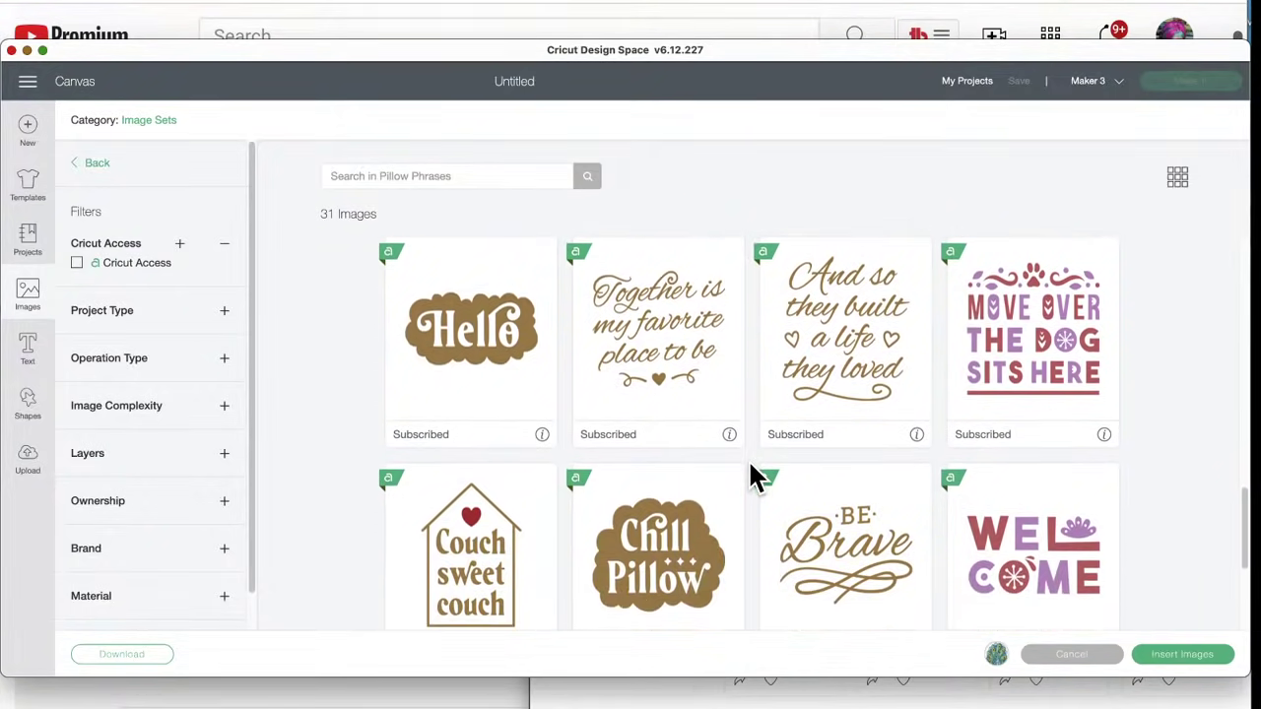
pyautogui.scroll(-1, 751, 478)
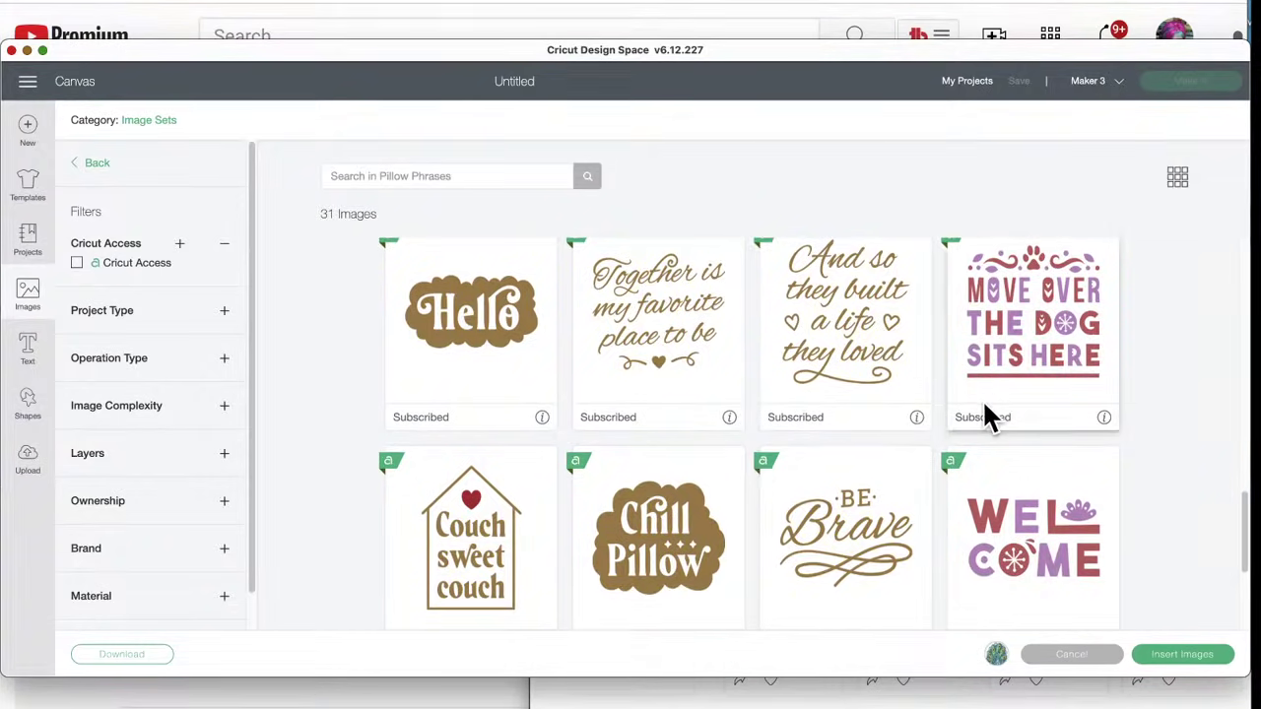
pyautogui.scroll(-6, 725, 472)
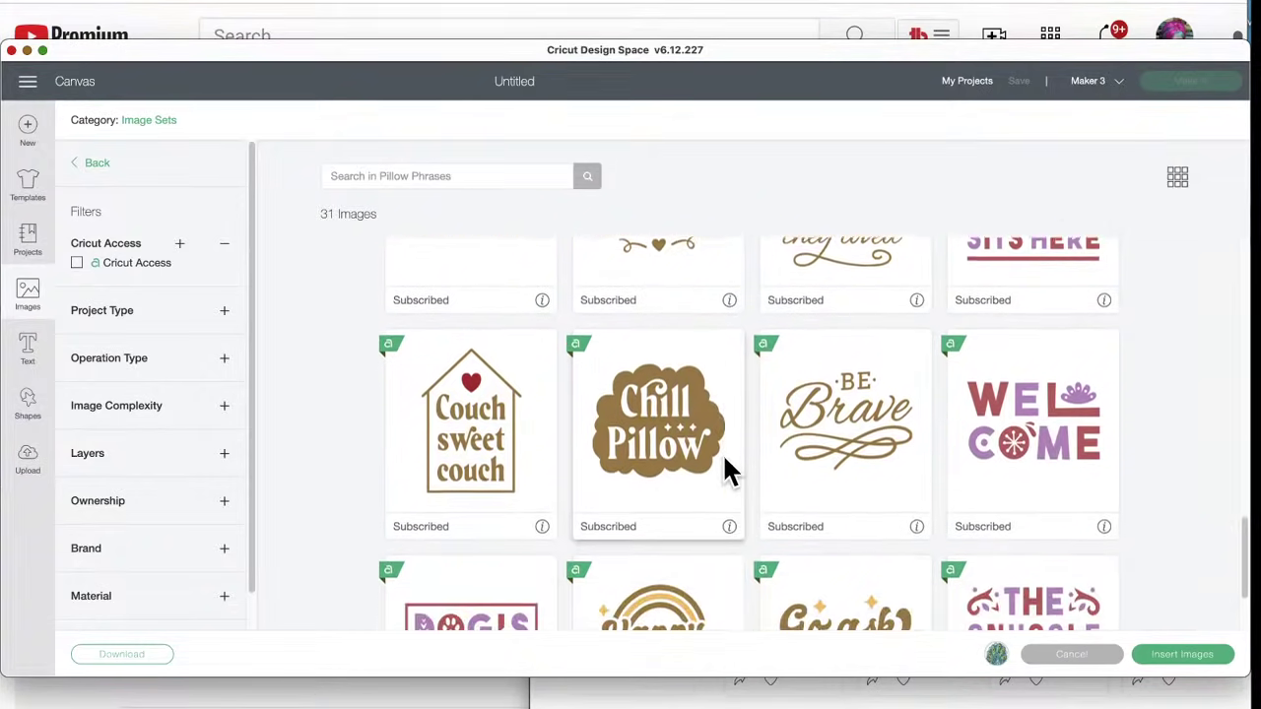
pyautogui.scroll(-2, 726, 471)
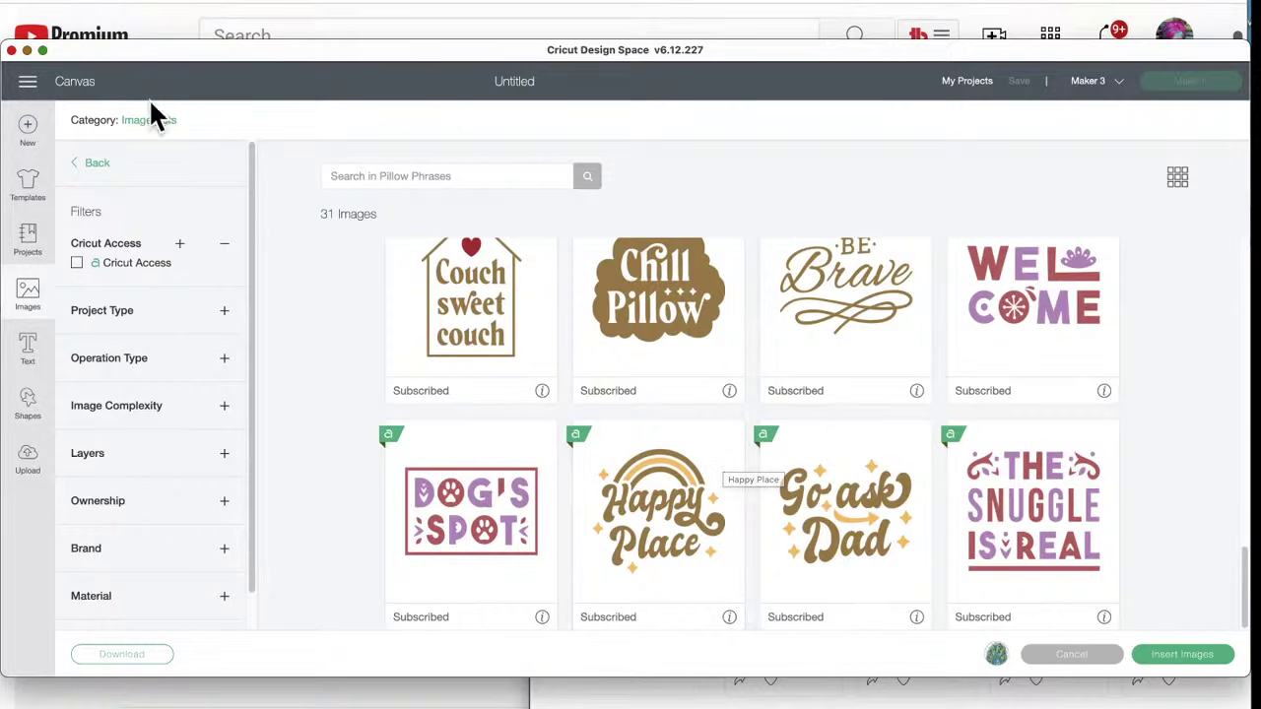
pyautogui.click(96, 163)
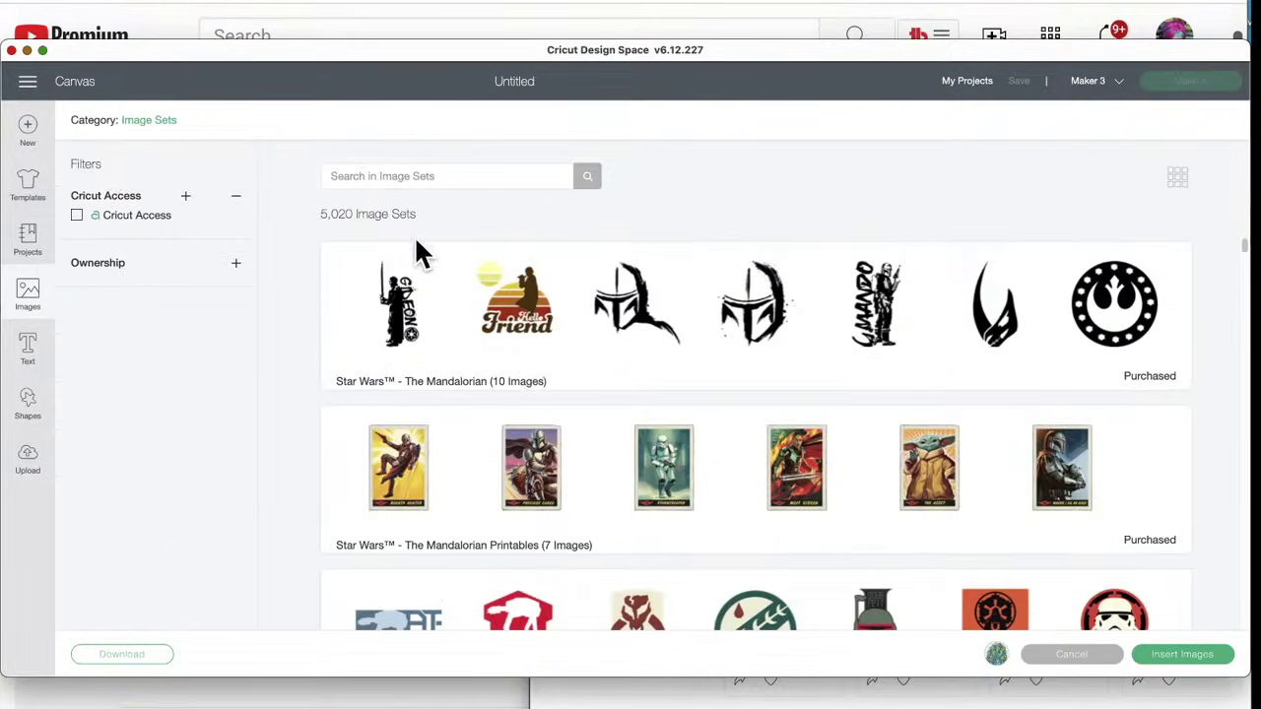
# - Browse the image sets list again from the Star Wars Mandalorian sets through the Halloween sets to Kawaii Drinks
pyautogui.scroll(-15, 566, 384)
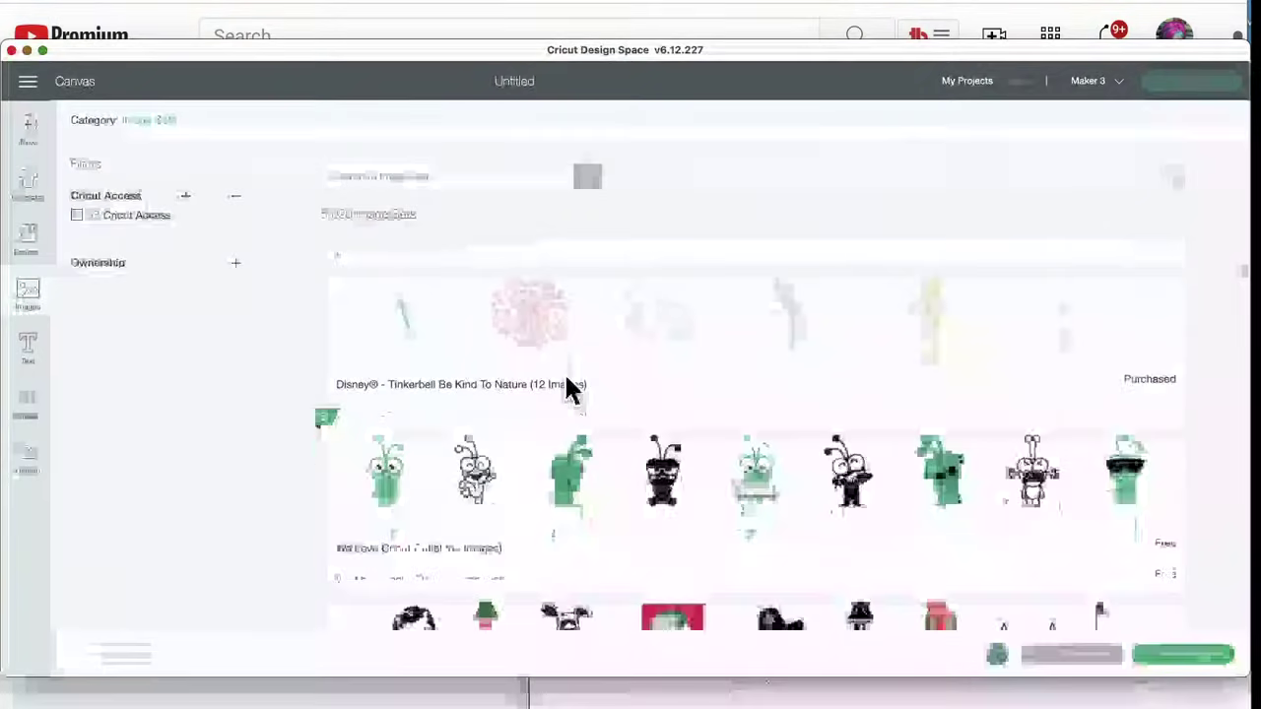
pyautogui.scroll(-15, 570, 389)
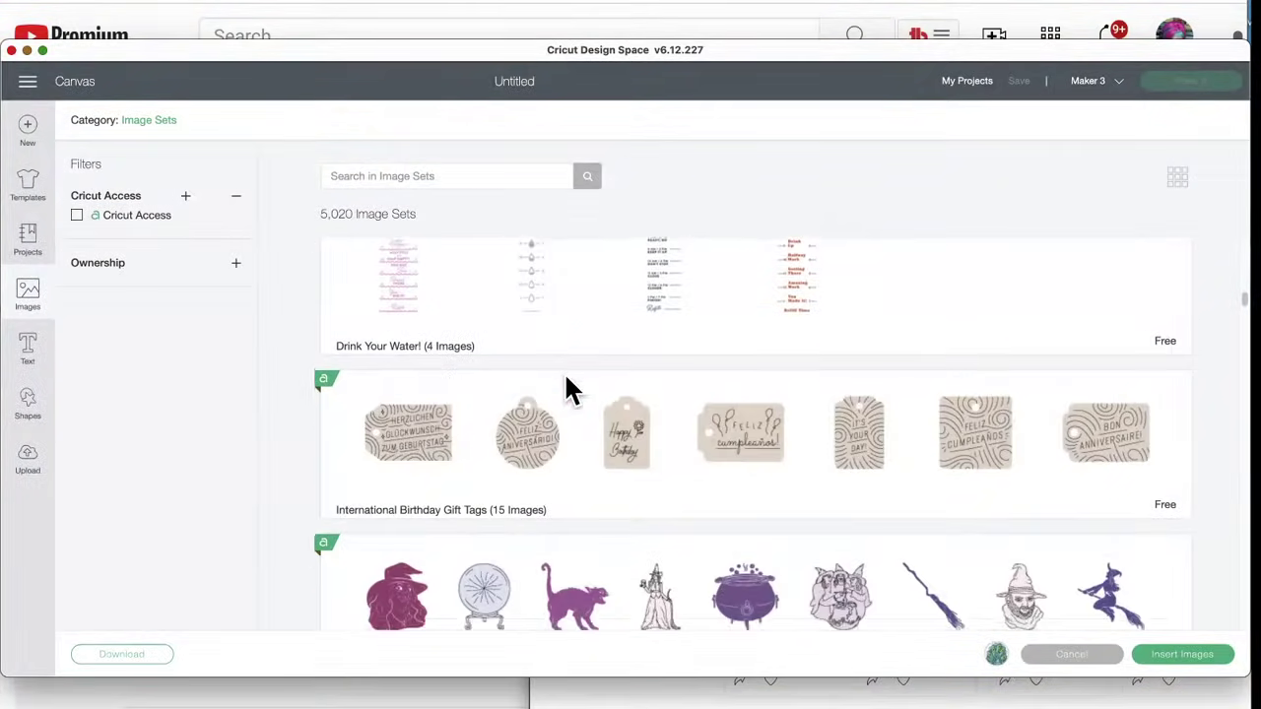
pyautogui.scroll(-8, 569, 389)
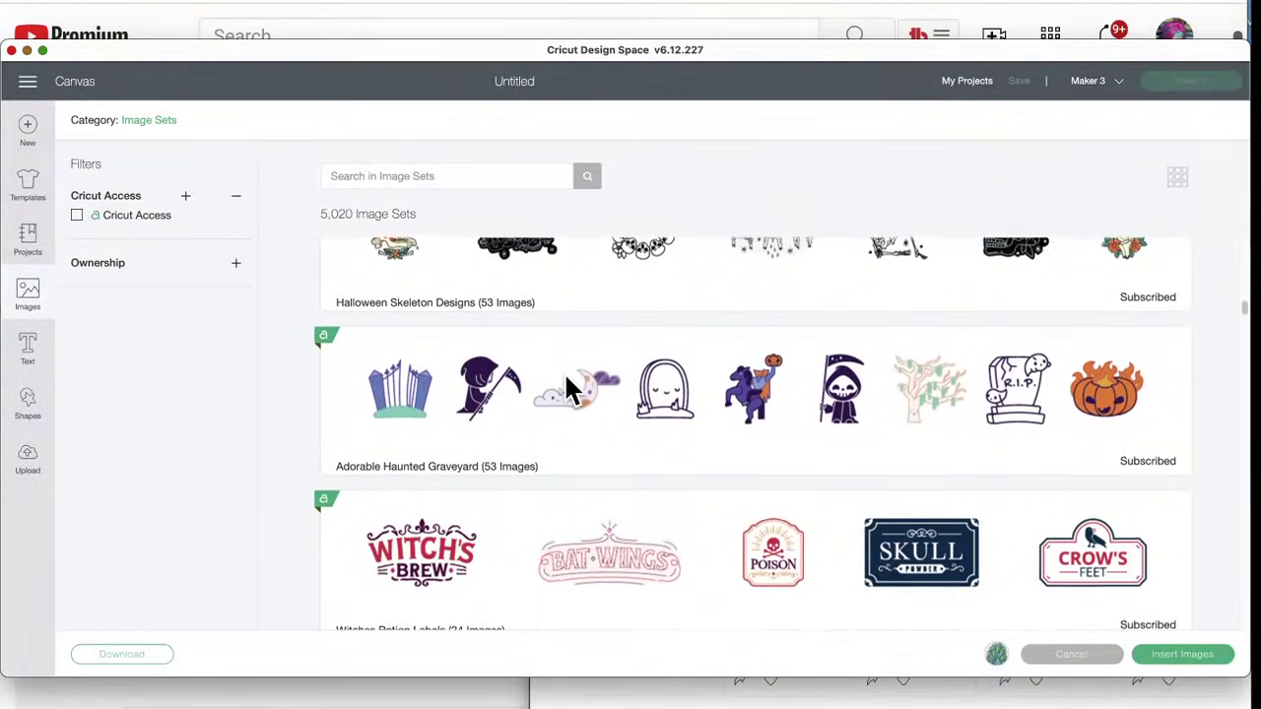
pyautogui.scroll(-6, 566, 377)
pyautogui.scroll(-5, 567, 377)
pyautogui.scroll(-4, 565, 378)
pyautogui.scroll(-2, 567, 386)
pyautogui.scroll(-4, 566, 386)
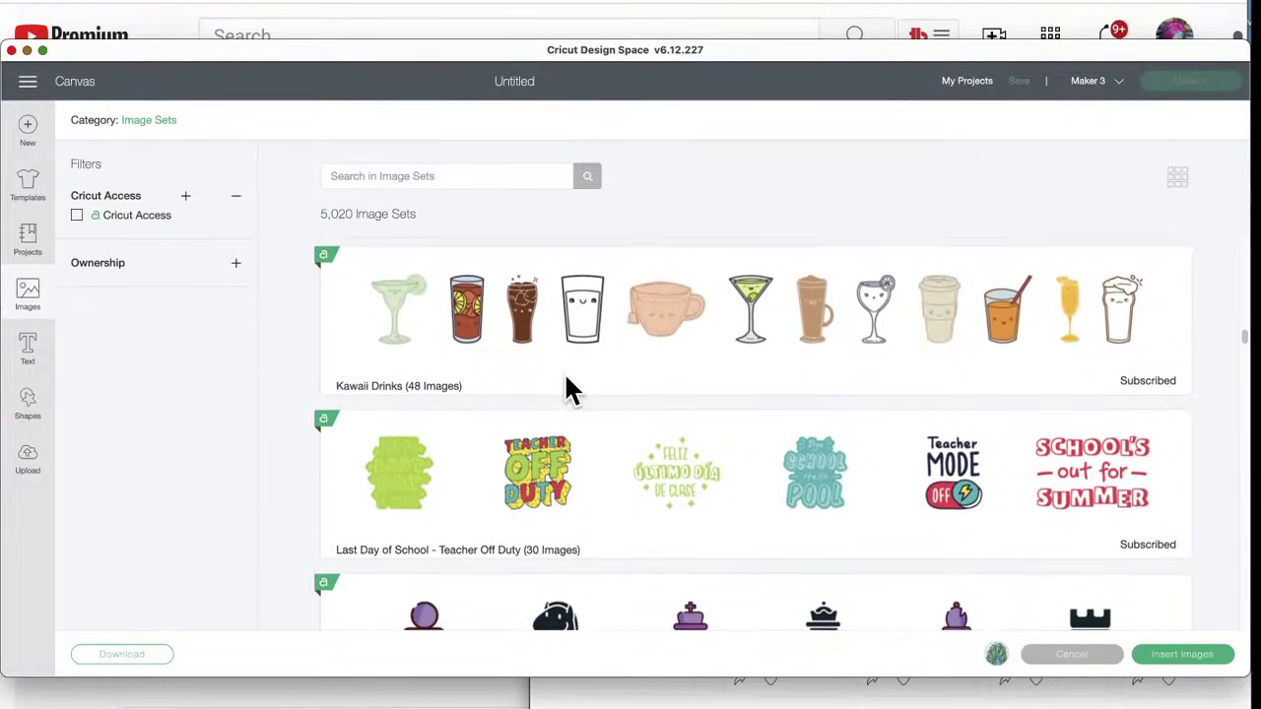
# - Examine the image sets from Halloween Mummy Zombie Tattoo and Adorable Devils through Flourish Easter Bunnies
pyautogui.scroll(2, 571, 389)
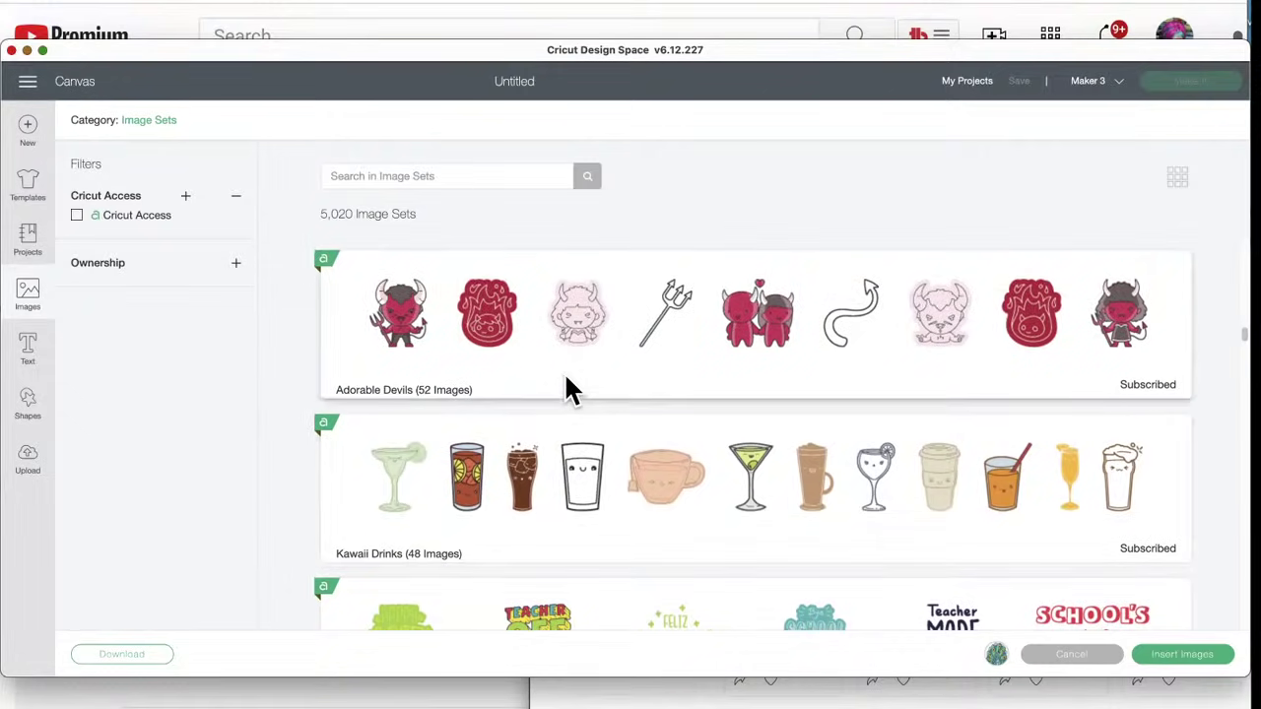
pyautogui.scroll(2, 569, 387)
pyautogui.scroll(-3, 568, 382)
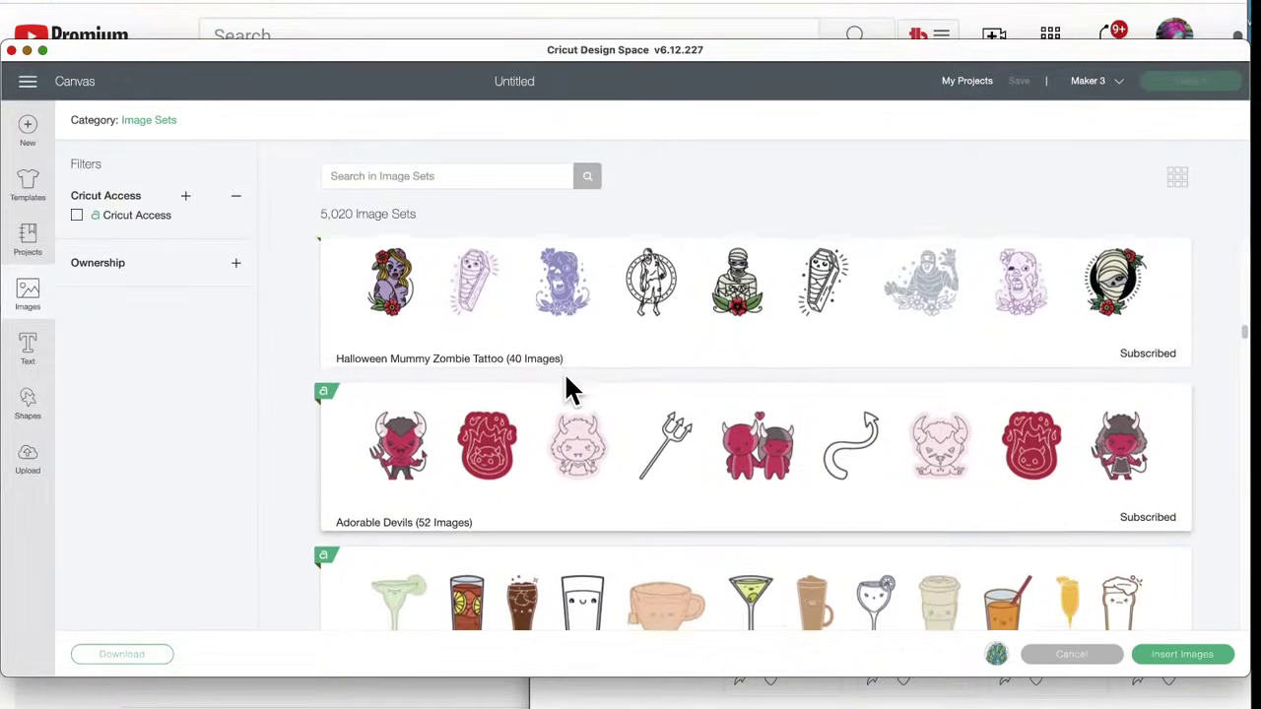
pyautogui.scroll(-3, 567, 386)
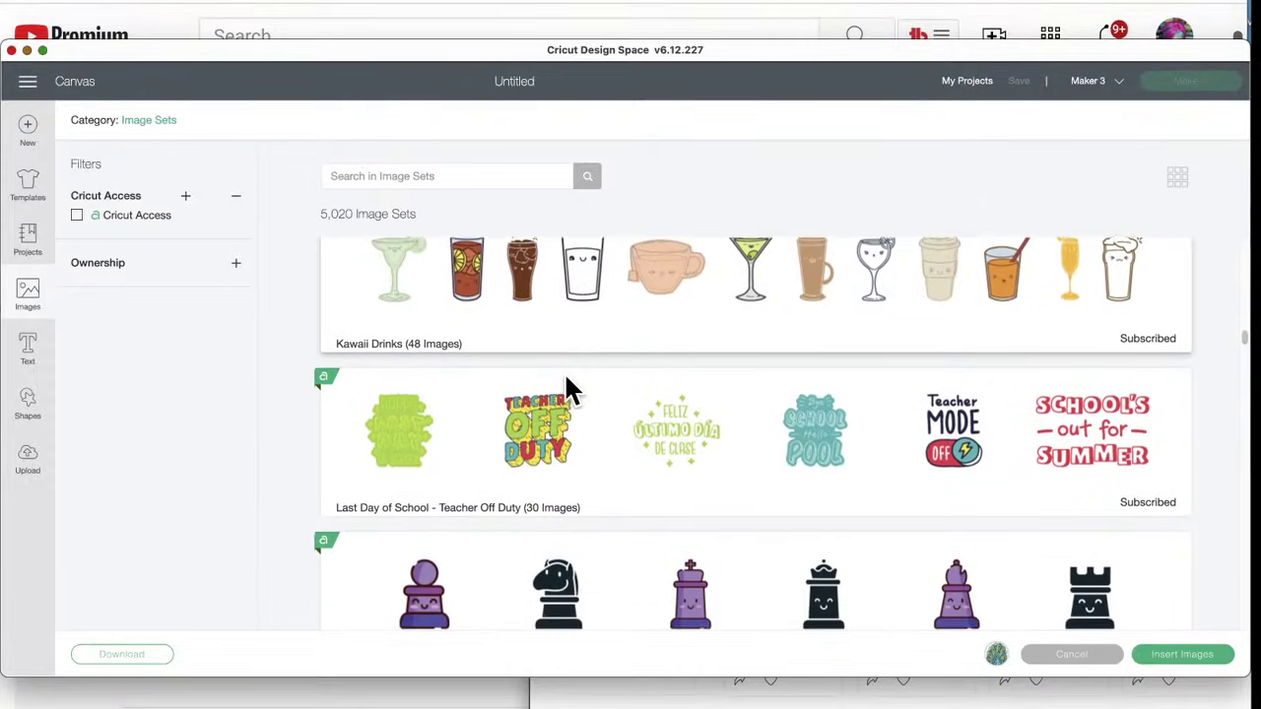
pyautogui.scroll(-3, 567, 388)
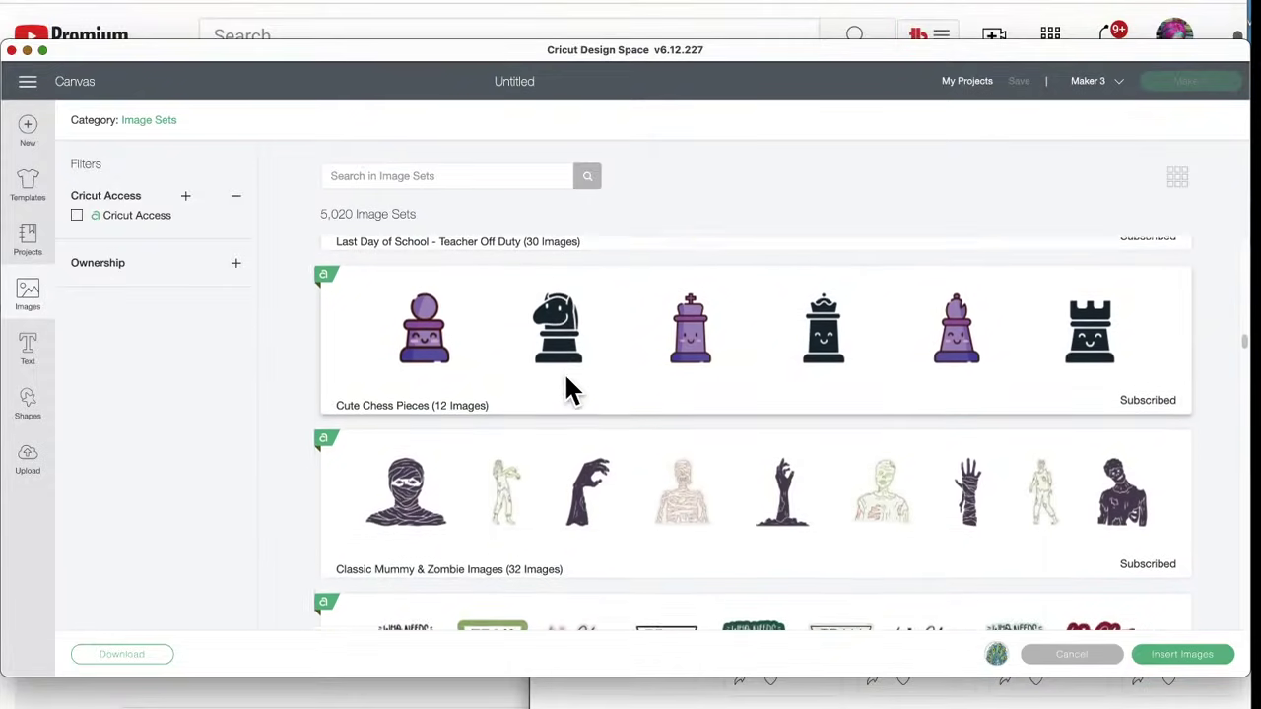
pyautogui.scroll(-3, 569, 390)
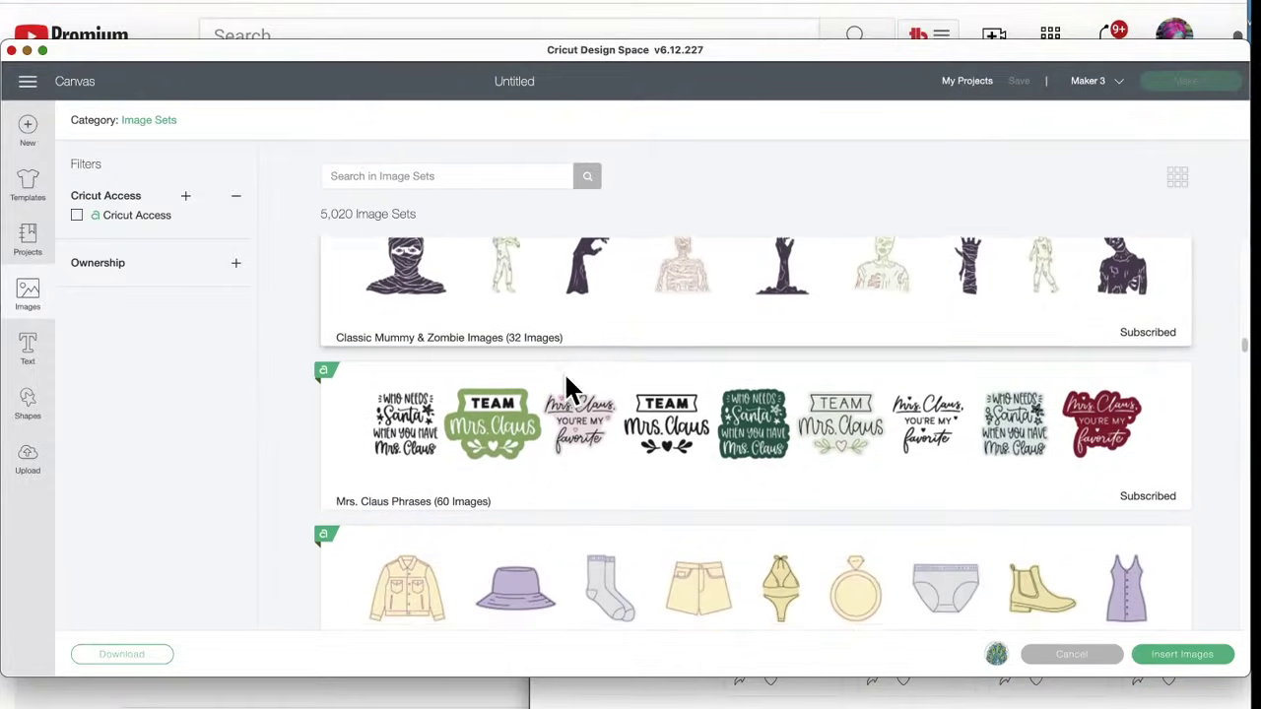
pyautogui.scroll(-4, 567, 379)
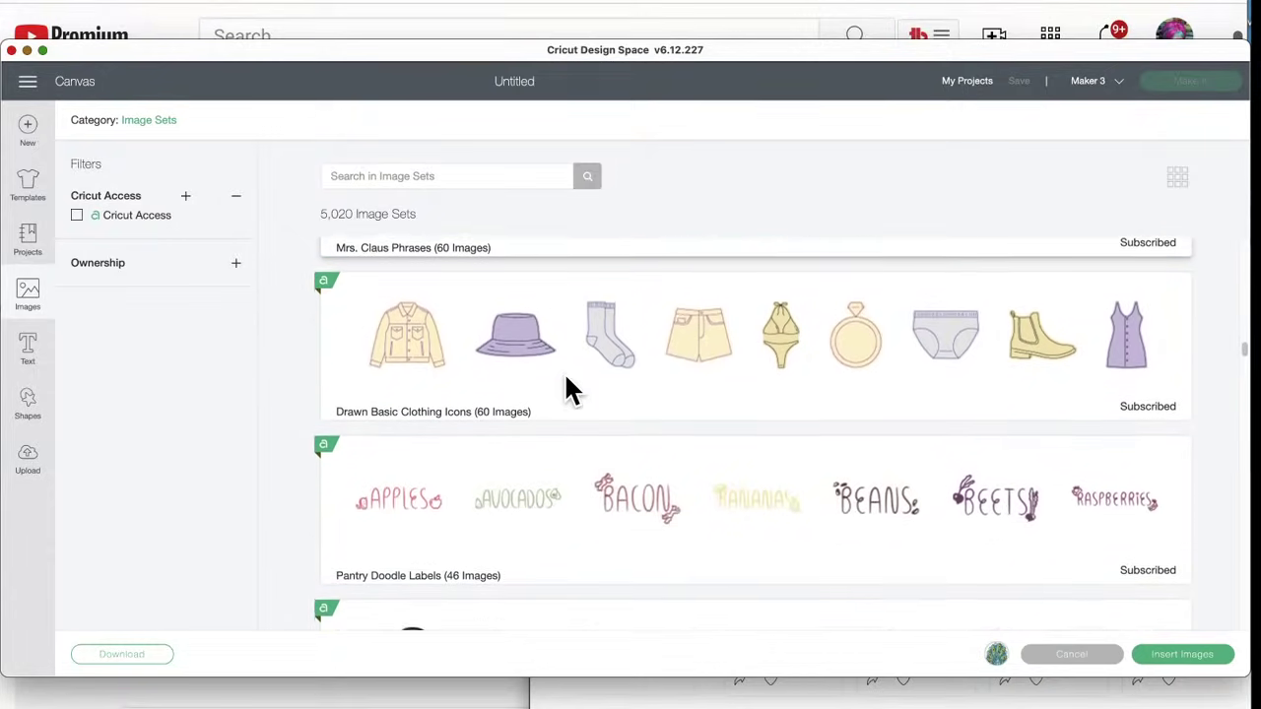
pyautogui.scroll(-4, 567, 379)
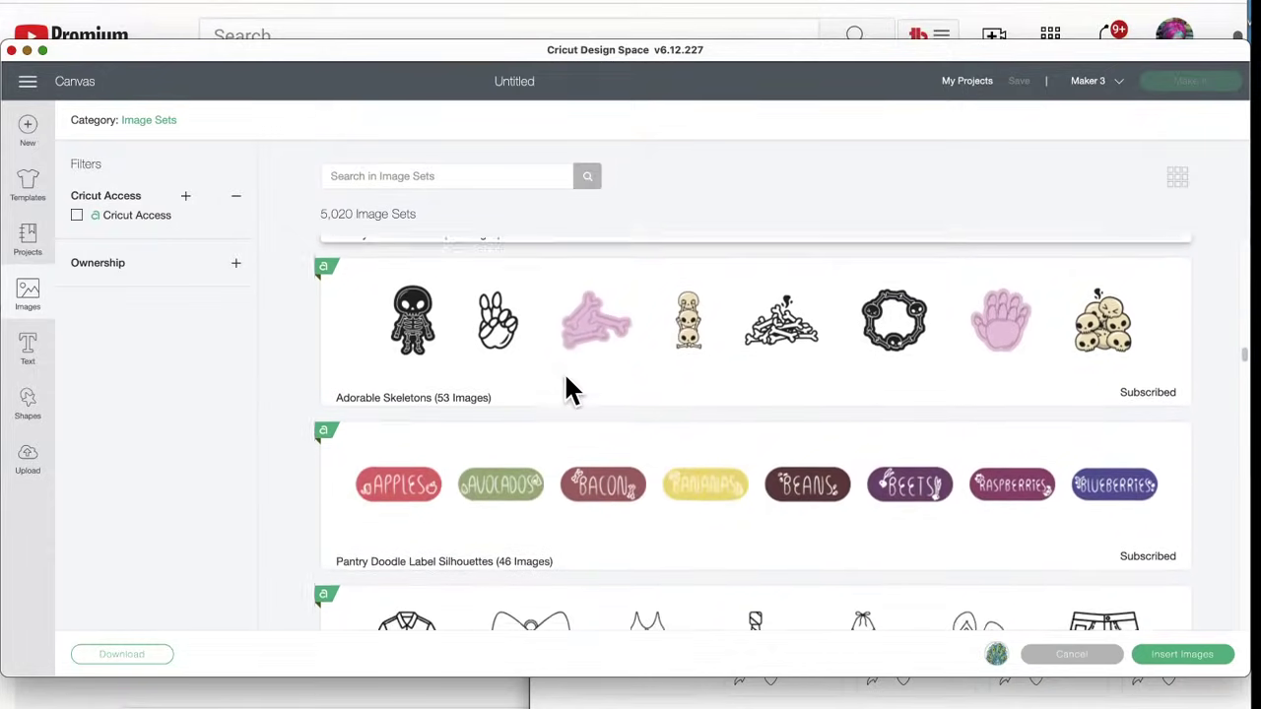
pyautogui.scroll(-5, 566, 387)
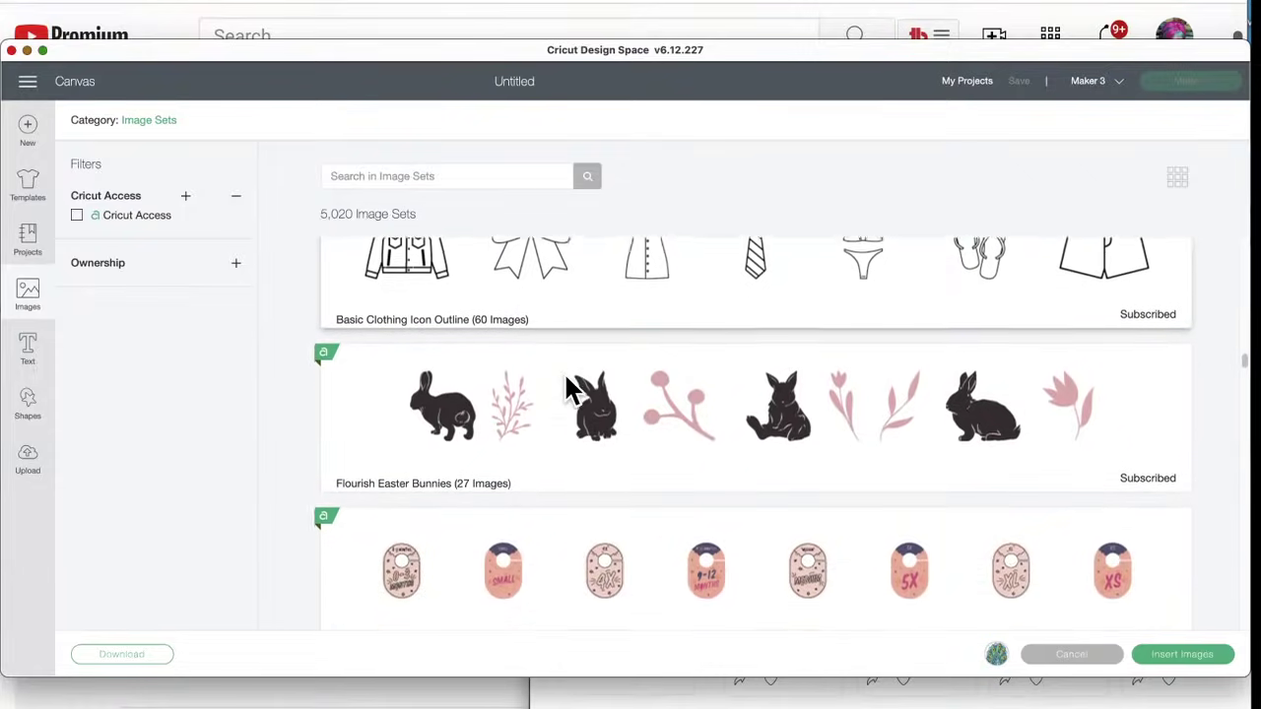
# - Find the Hand Painted Grunge Objects set, listed after Sleepy Bedtime Icons, and open it
pyautogui.scroll(-4, 567, 378)
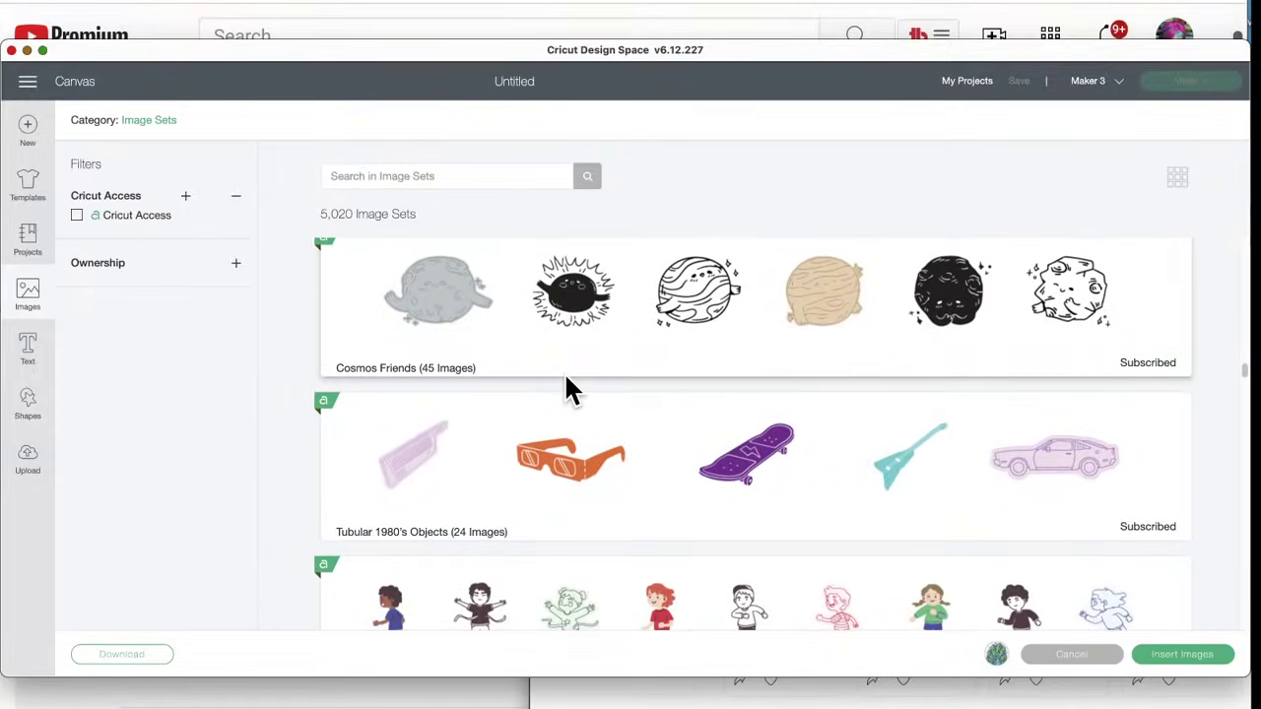
pyautogui.scroll(-4, 565, 377)
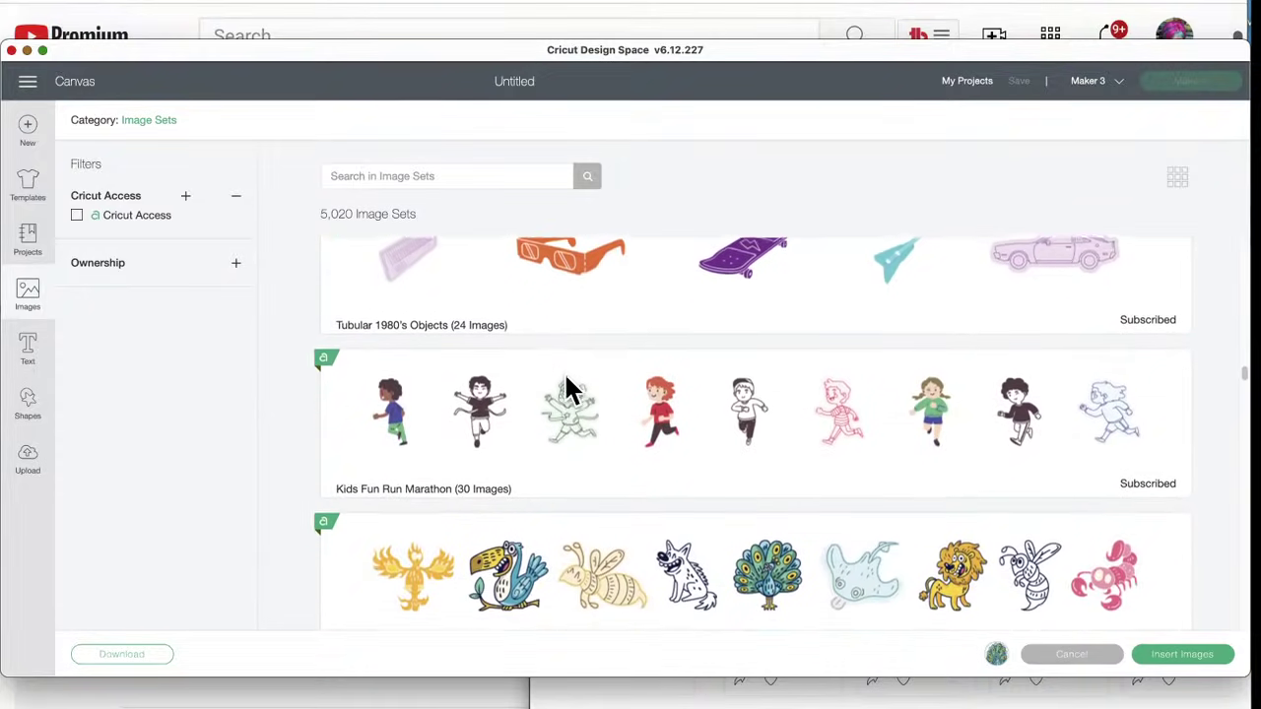
pyautogui.scroll(-5, 569, 389)
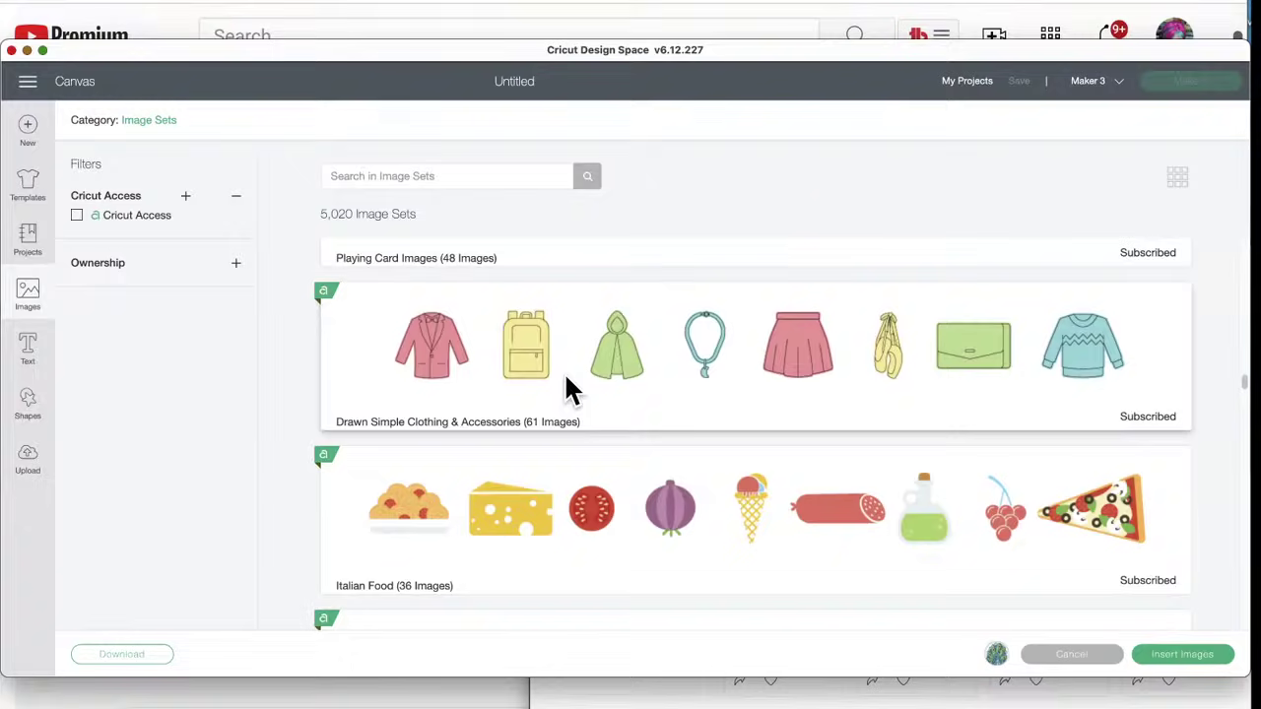
pyautogui.scroll(-1, 569, 389)
pyautogui.scroll(-2, 569, 389)
pyautogui.scroll(-5, 570, 389)
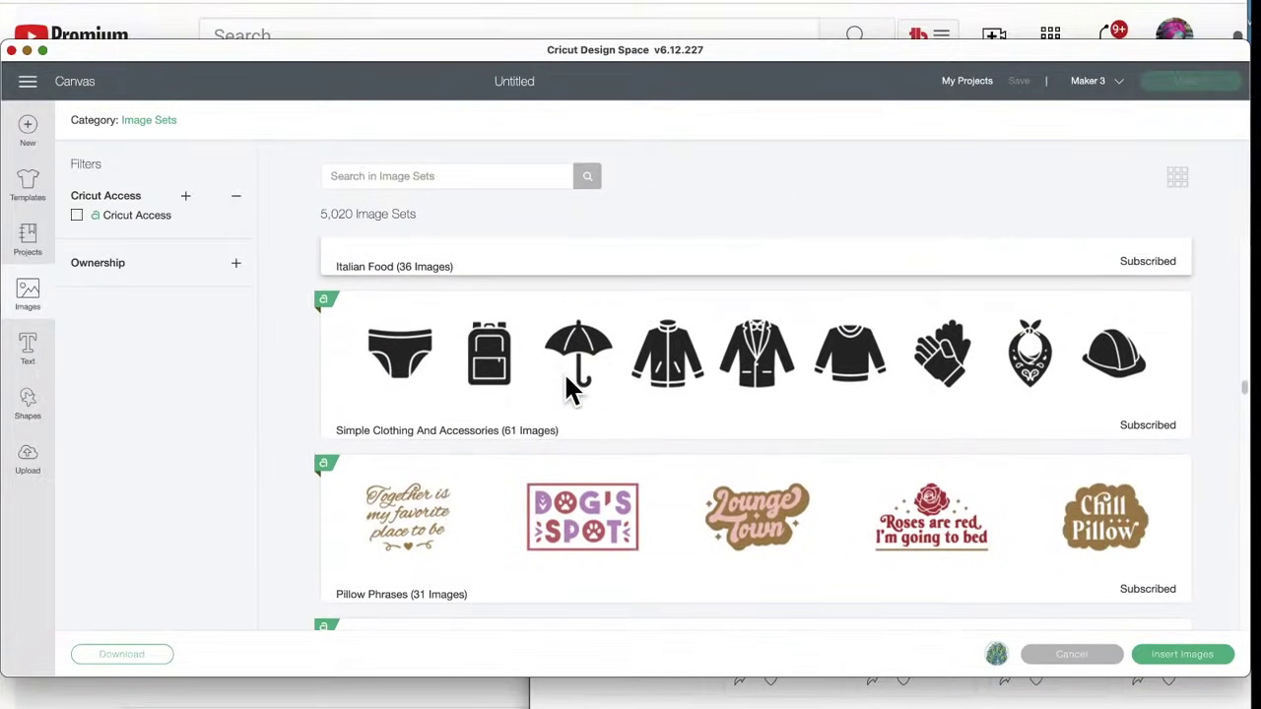
pyautogui.scroll(-4, 569, 388)
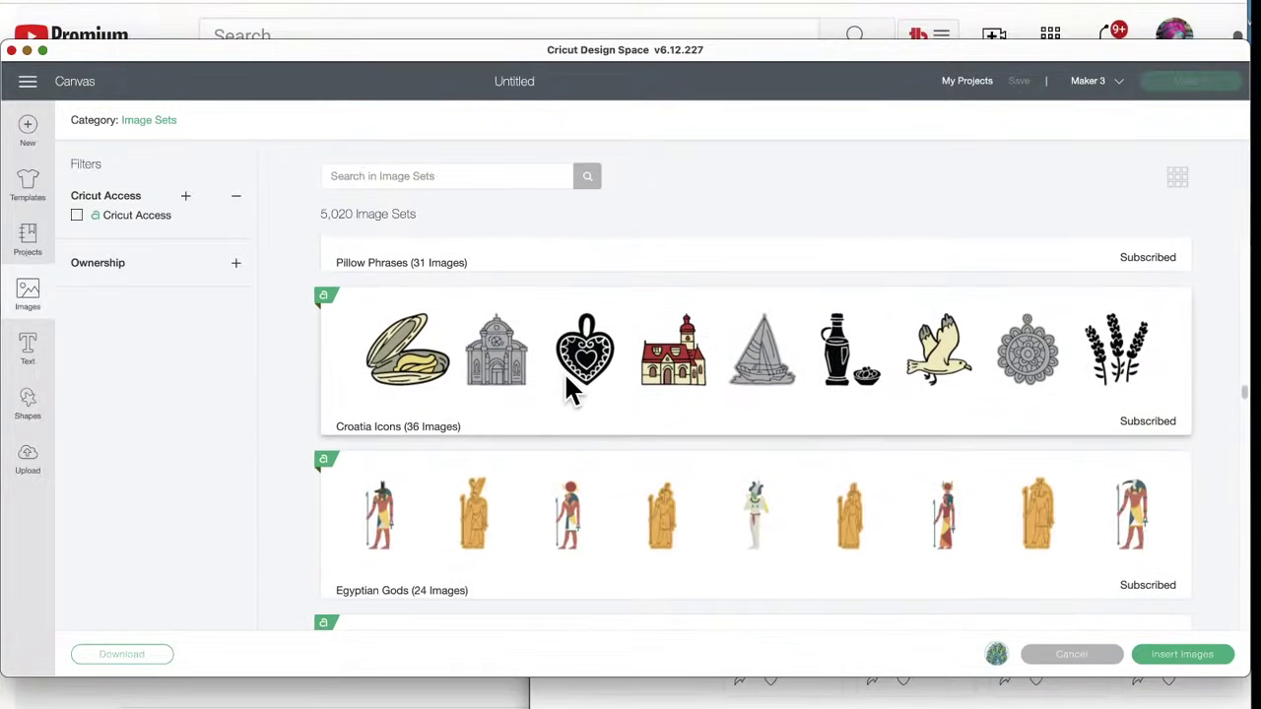
pyautogui.scroll(-3, 567, 387)
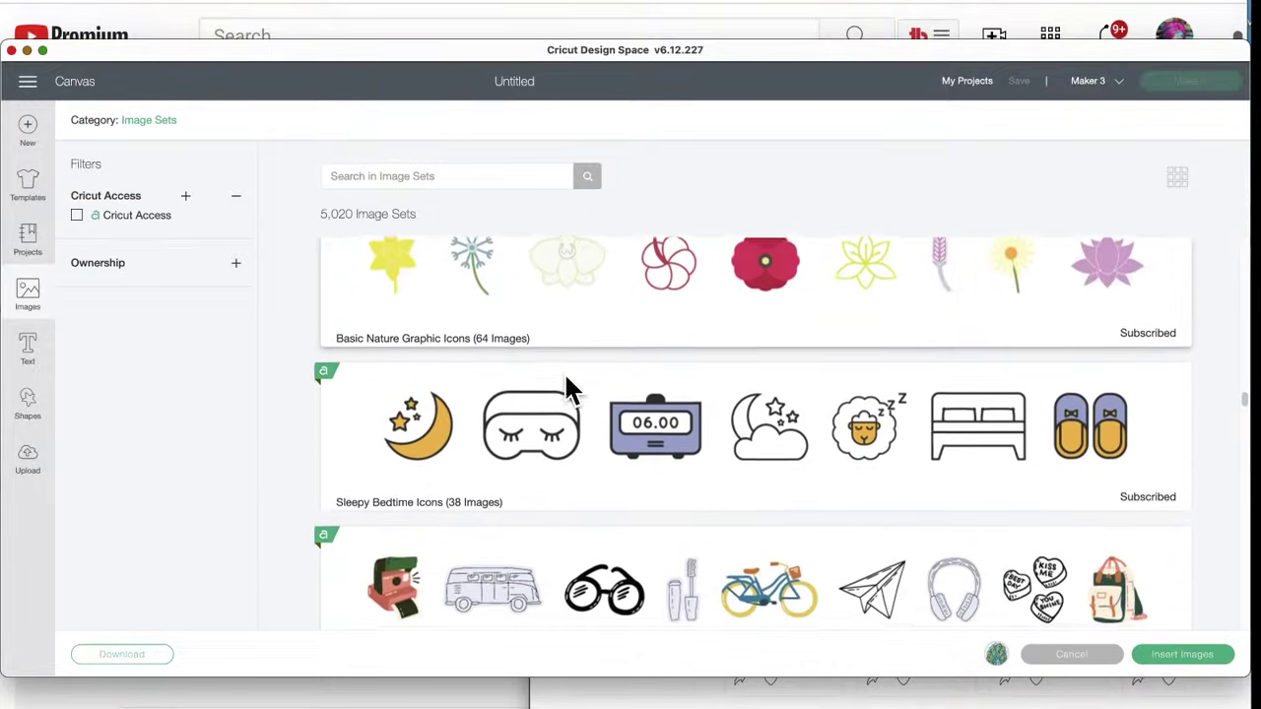
pyautogui.scroll(-2, 568, 383)
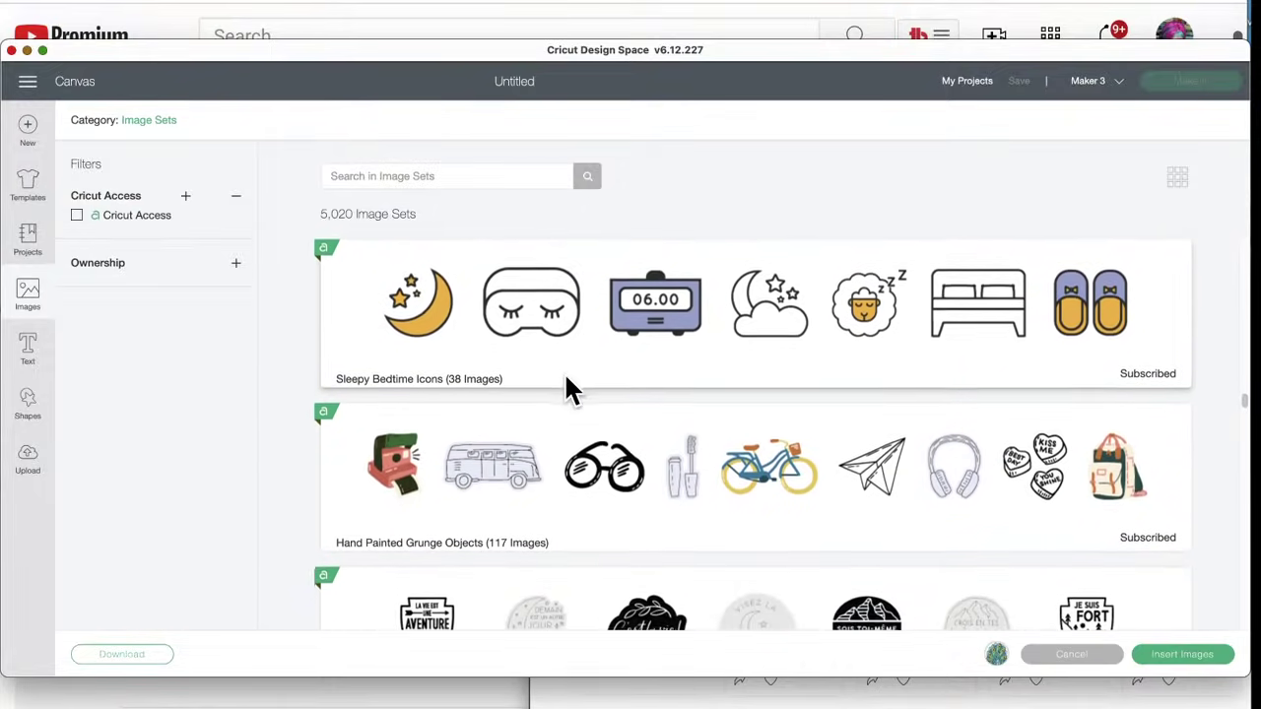
pyautogui.scroll(-2, 565, 377)
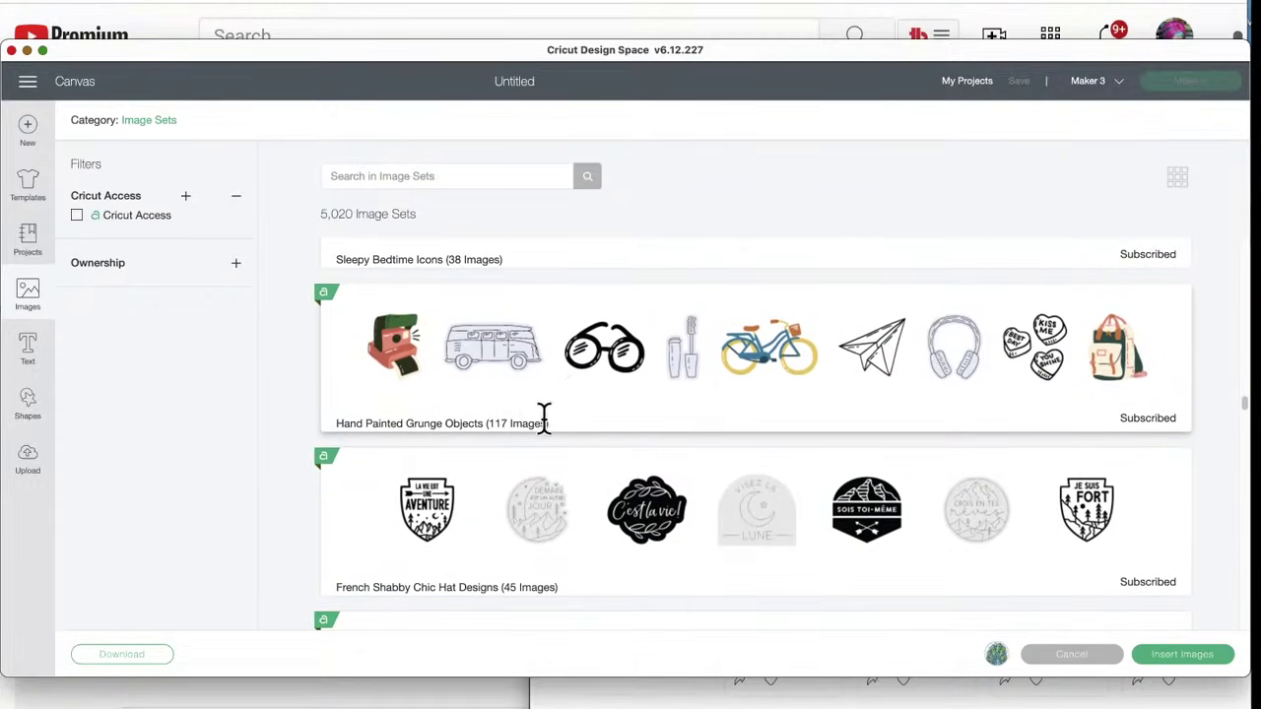
pyautogui.click(650, 350)
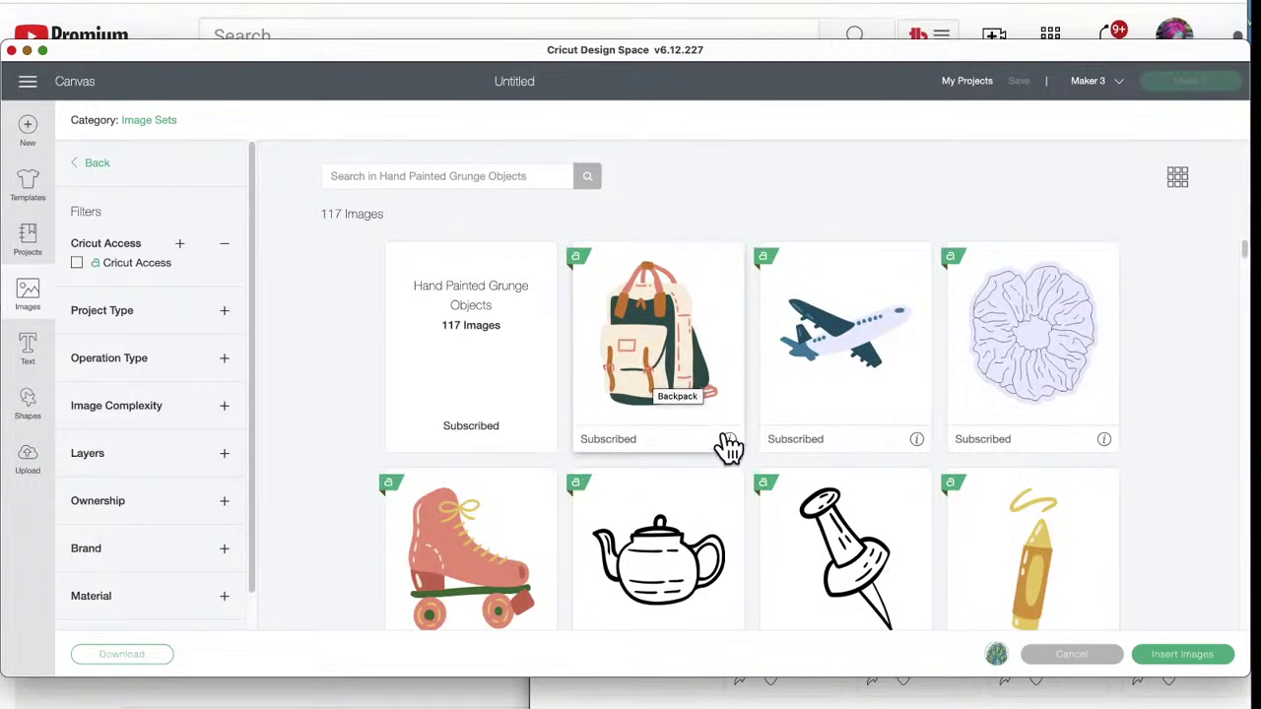
# - Look through the first rows of Hand Painted Grunge Objects and check the image details of the lavender clog drawing
pyautogui.scroll(-2, 720, 449)
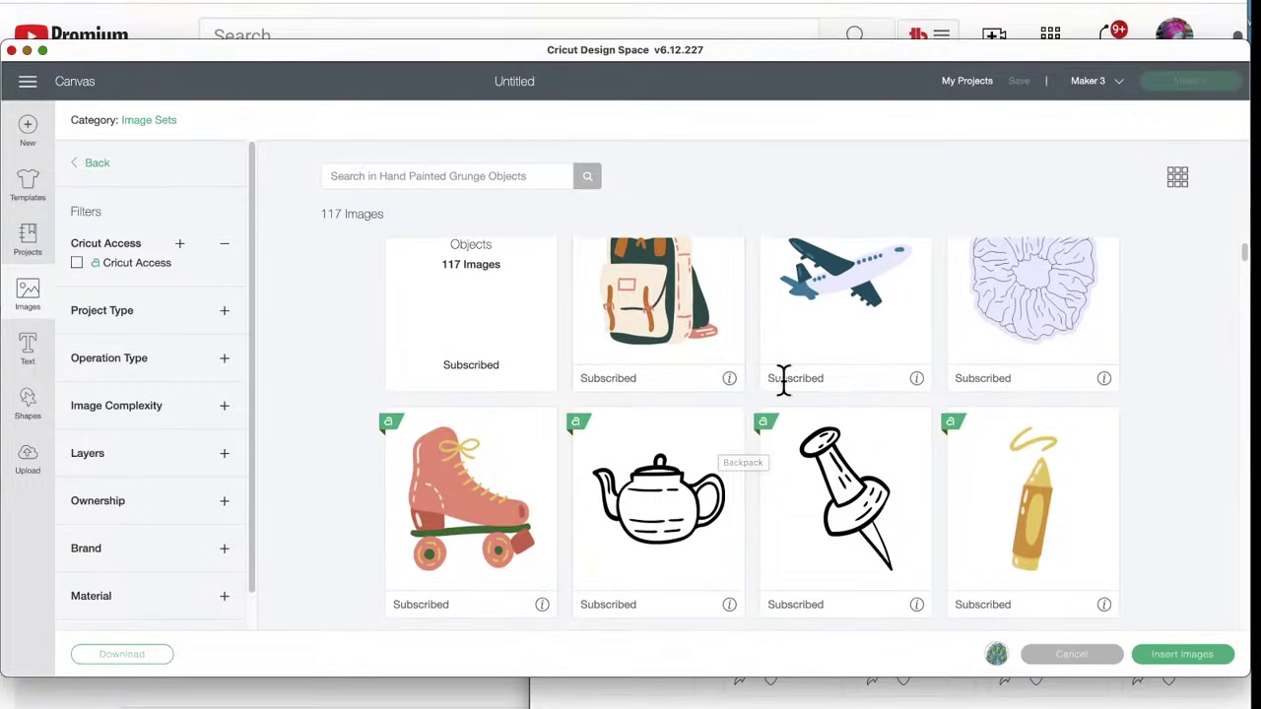
pyautogui.scroll(-5, 762, 462)
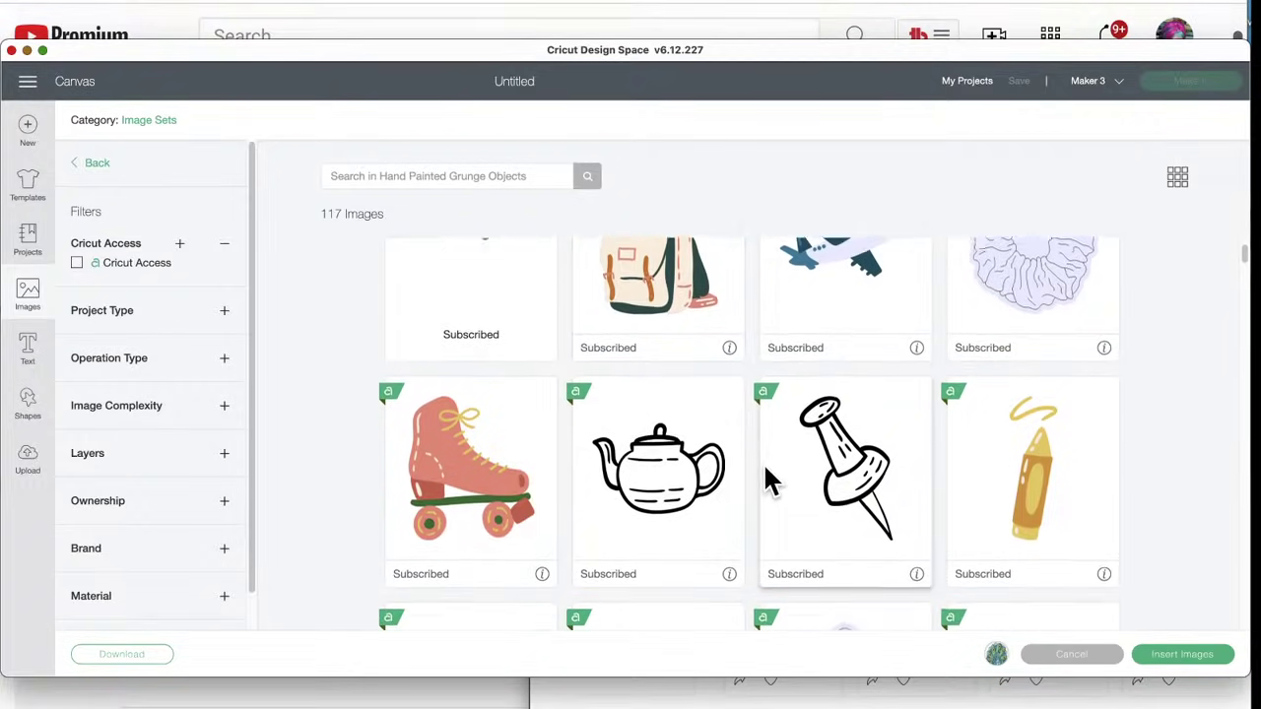
pyautogui.scroll(-12, 768, 480)
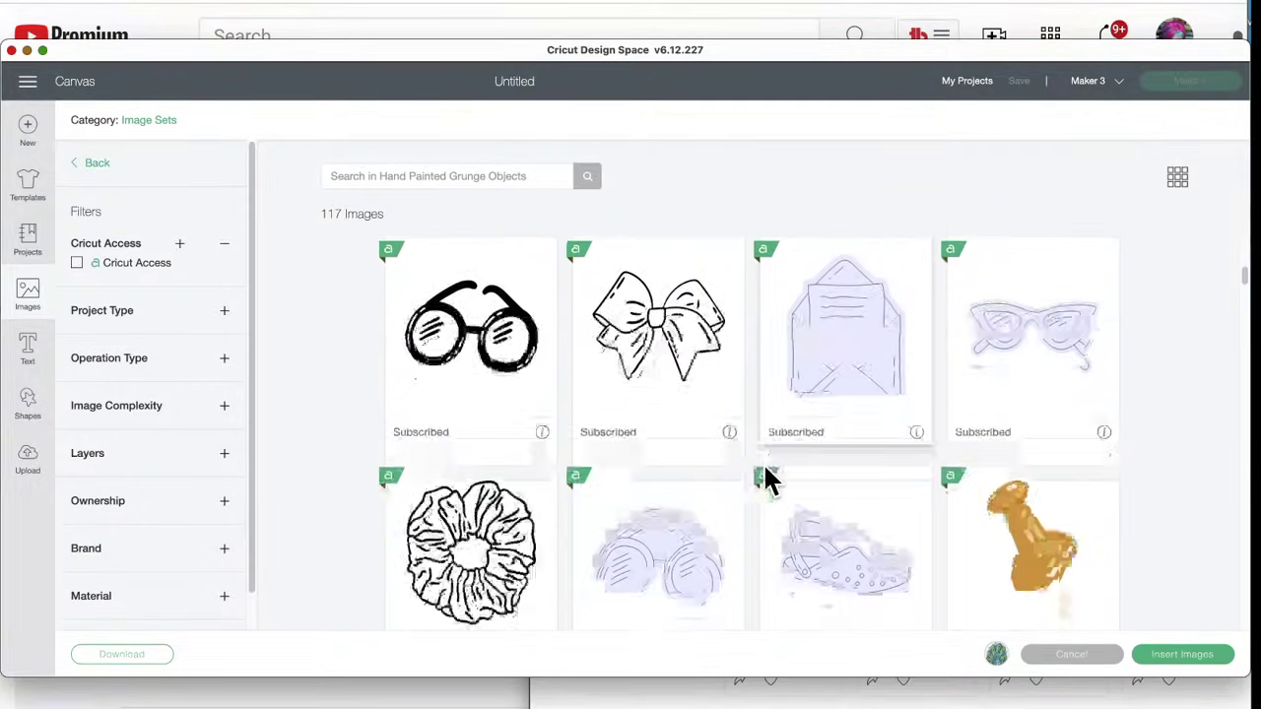
pyautogui.scroll(2, 837, 439)
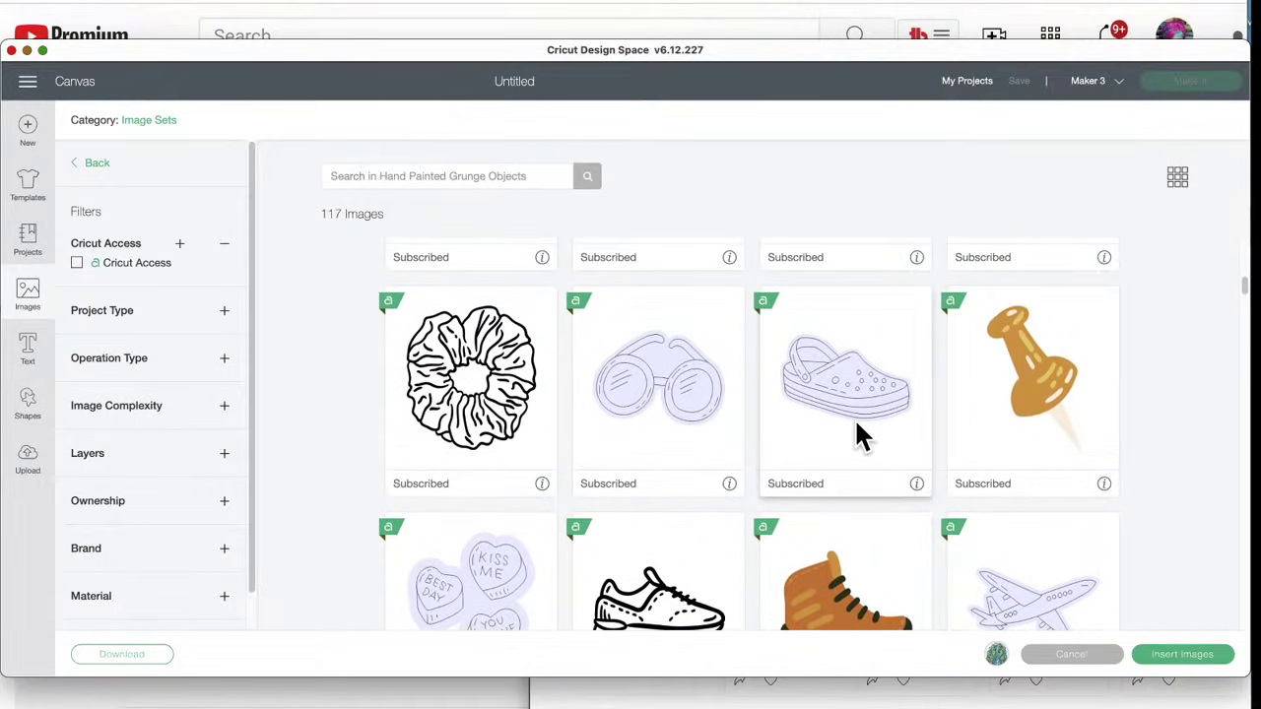
pyautogui.click(915, 484)
pyautogui.click(915, 485)
pyautogui.scroll(-5, 829, 455)
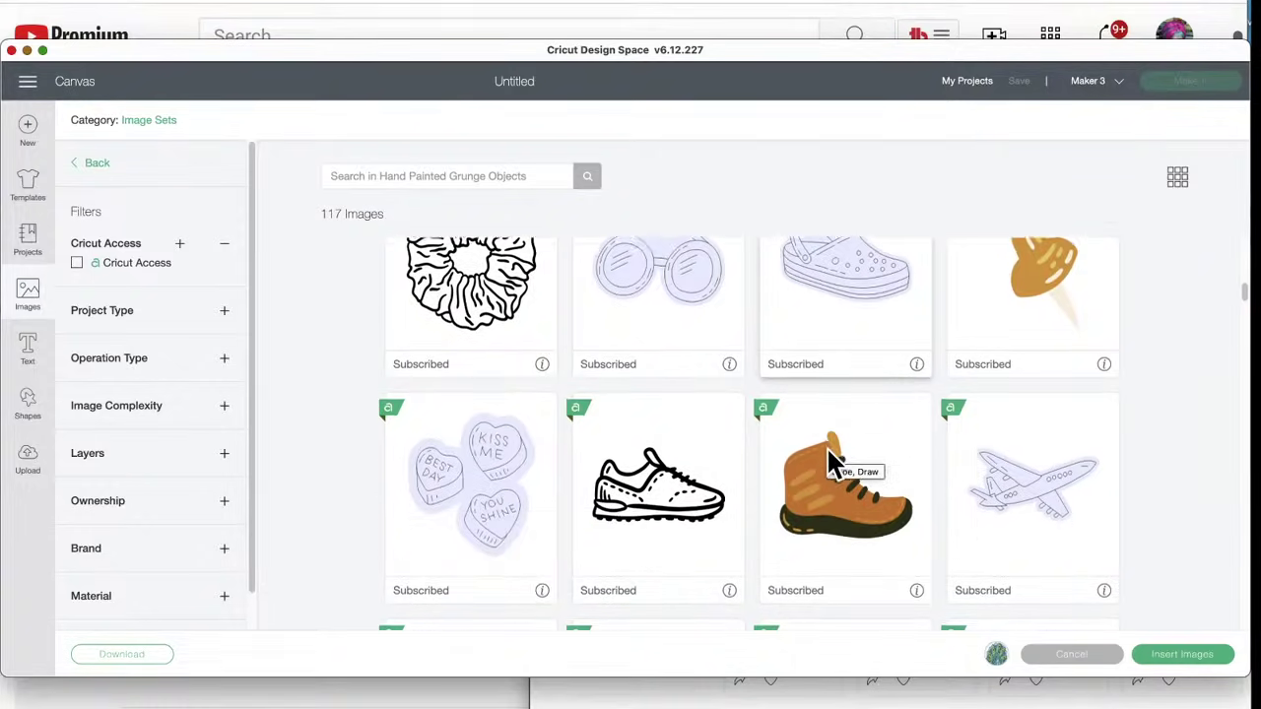
# - Find the blue Comfortable Shoe clog further down the Hand Painted Grunge Objects set and select it for insertion
pyautogui.scroll(-4, 828, 453)
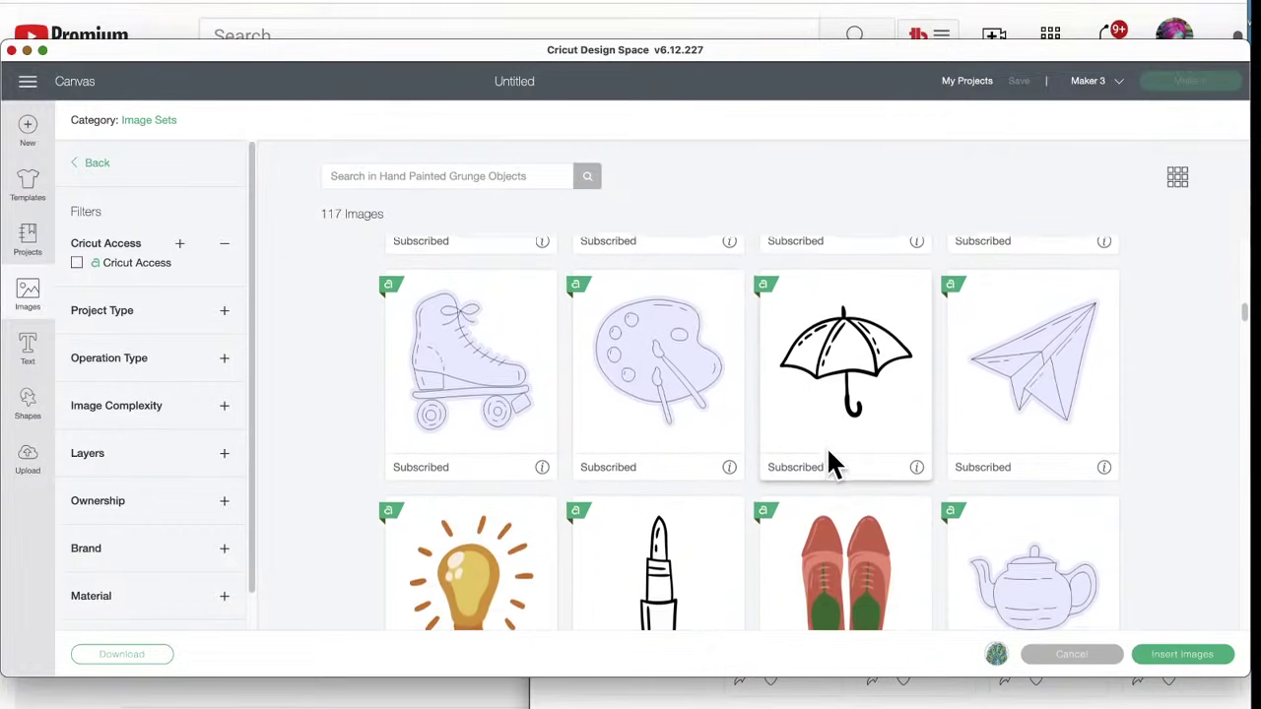
pyautogui.scroll(-4, 828, 455)
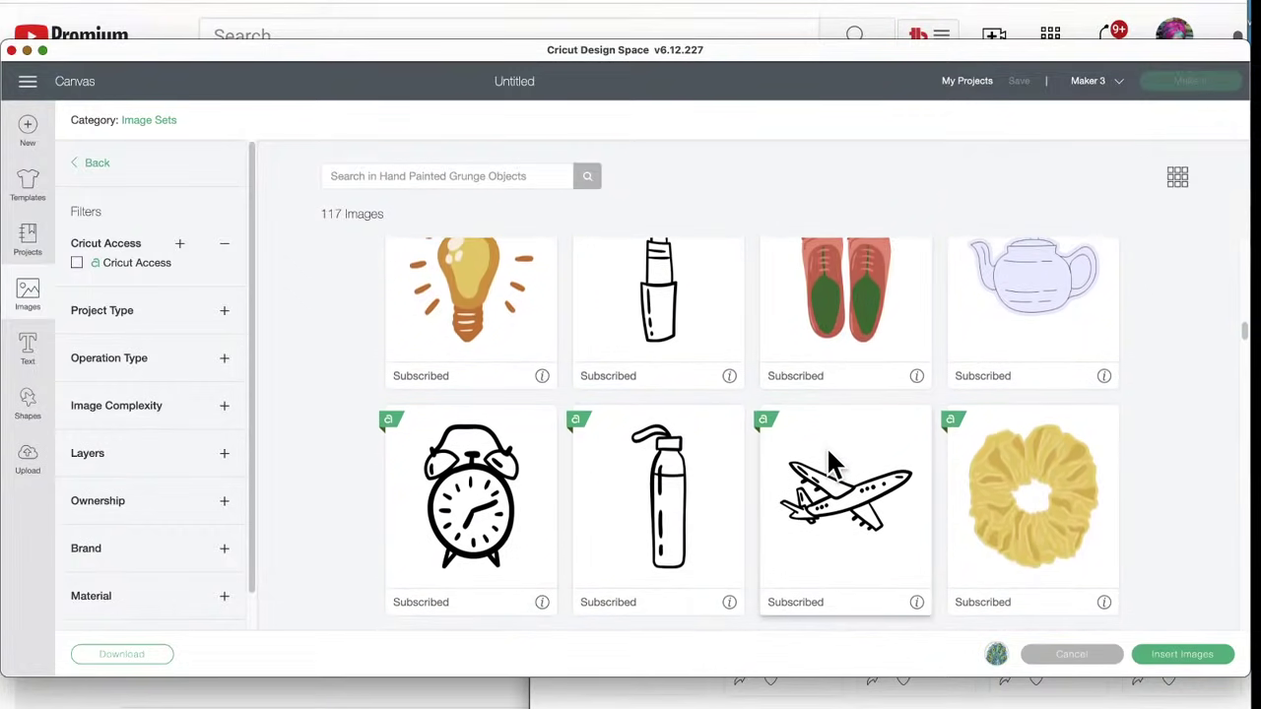
pyautogui.scroll(-2, 826, 446)
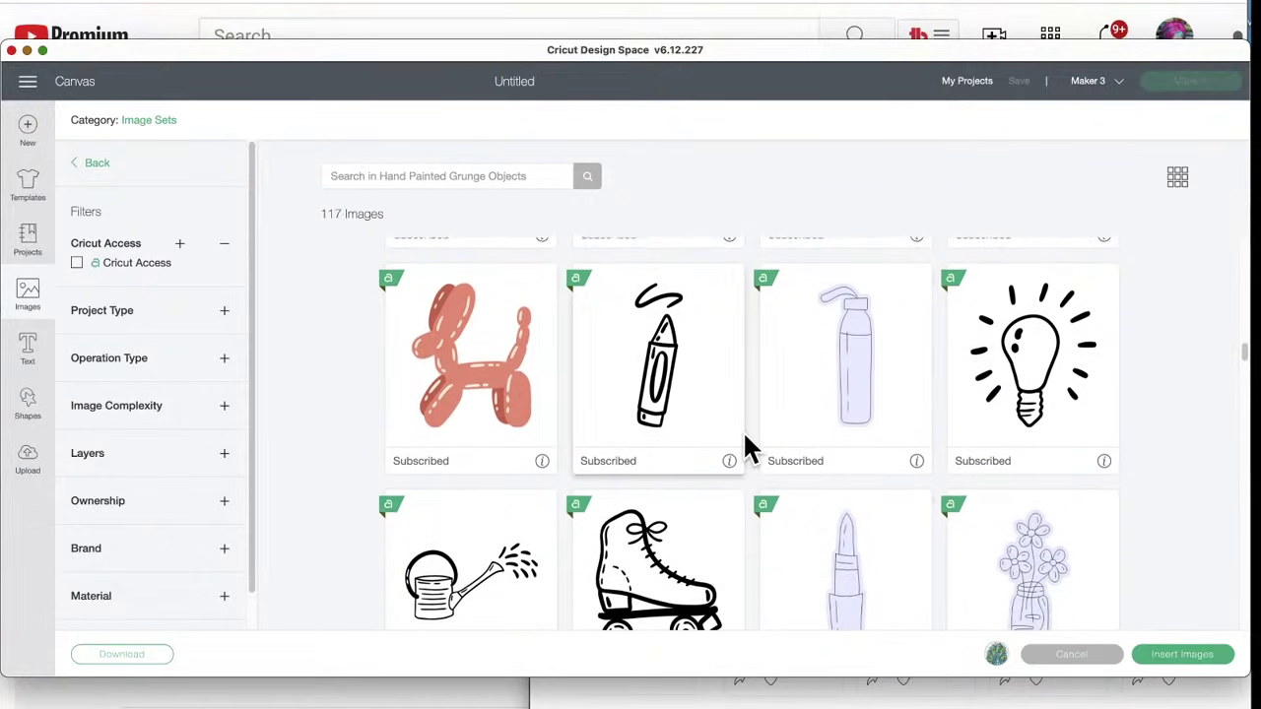
pyautogui.scroll(-3, 742, 430)
pyautogui.scroll(-4, 746, 449)
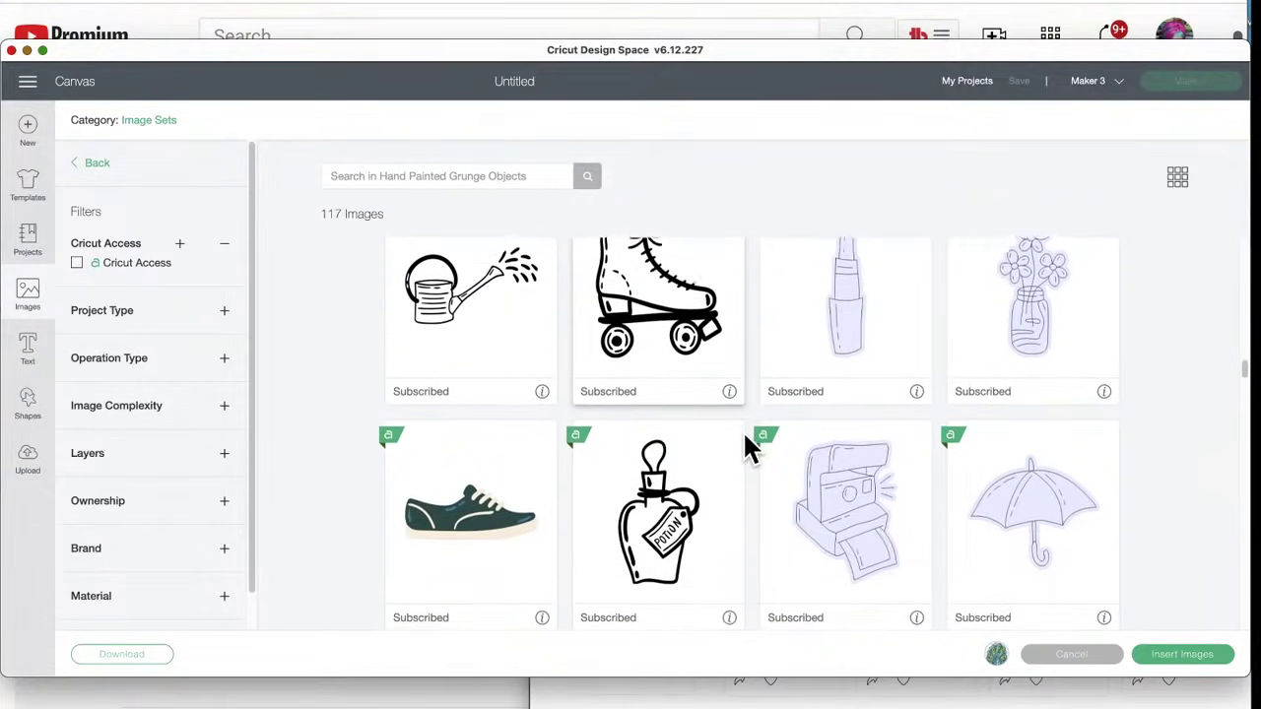
pyautogui.scroll(-1, 745, 448)
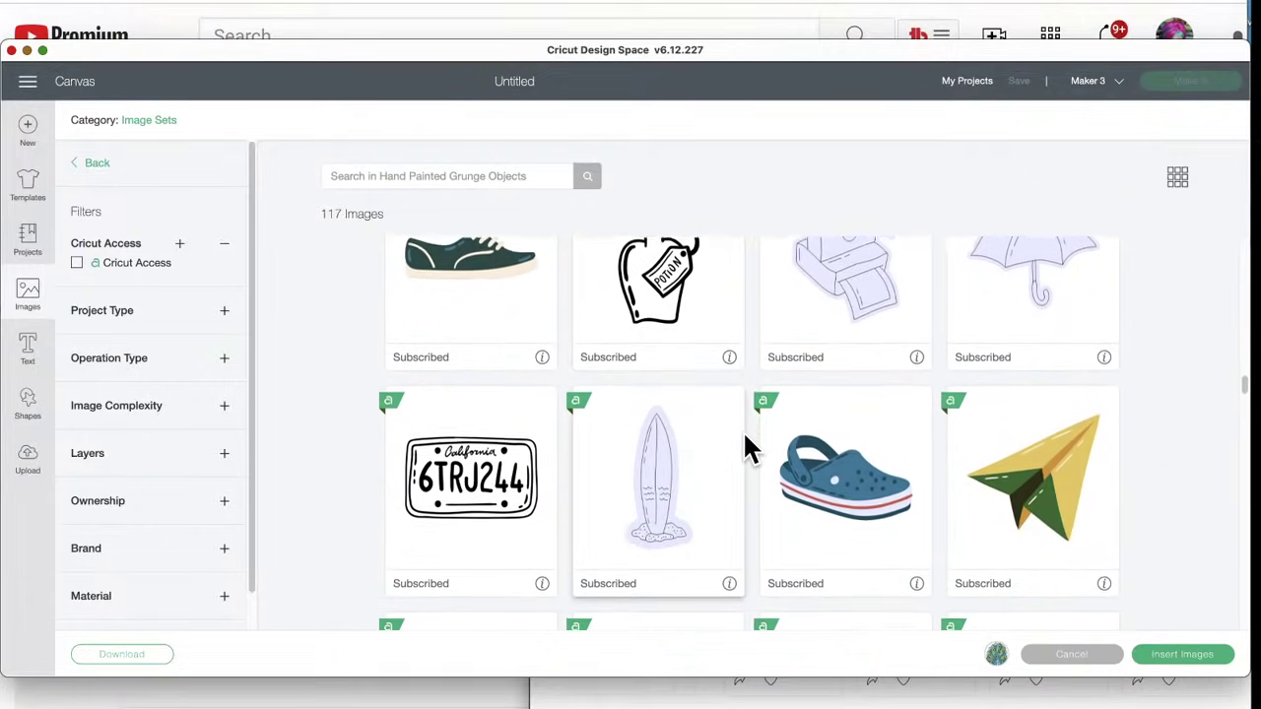
pyautogui.click(880, 453)
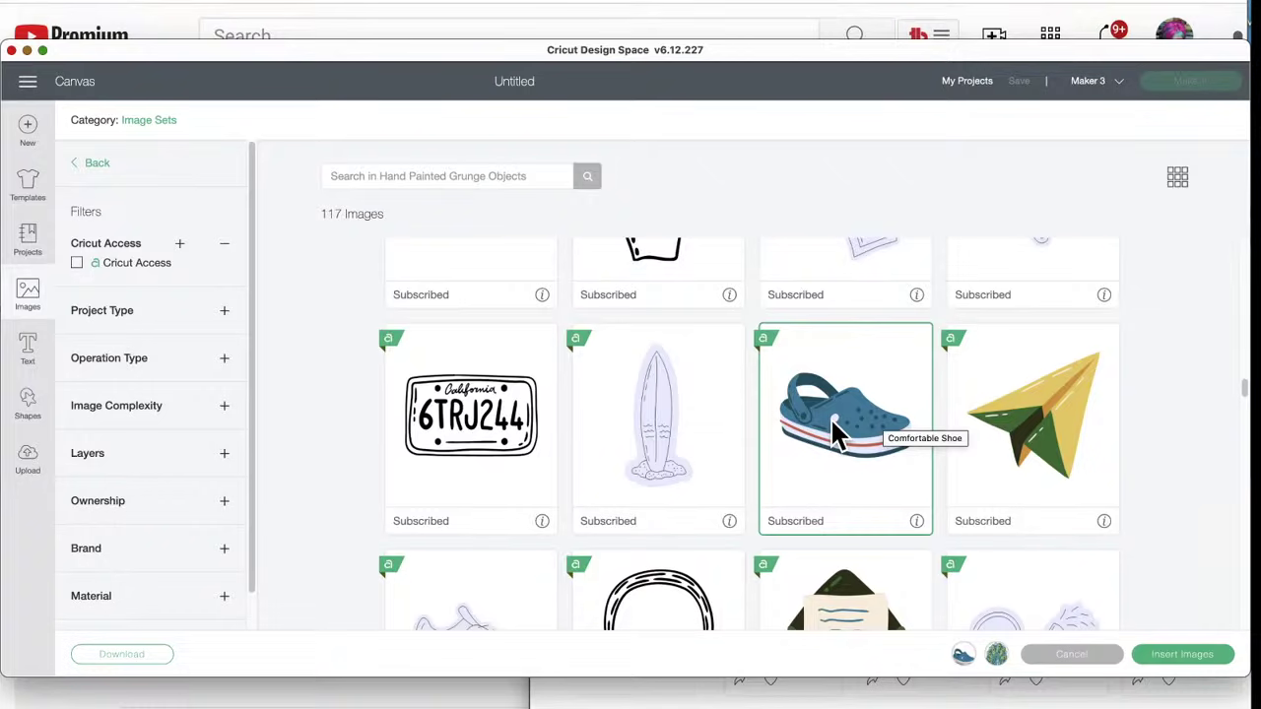
# - Examine the rows just below the selected blue clog in Hand Painted Grunge Objects, down to the candy hearts, and return to the clog
pyautogui.scroll(-2, 832, 433)
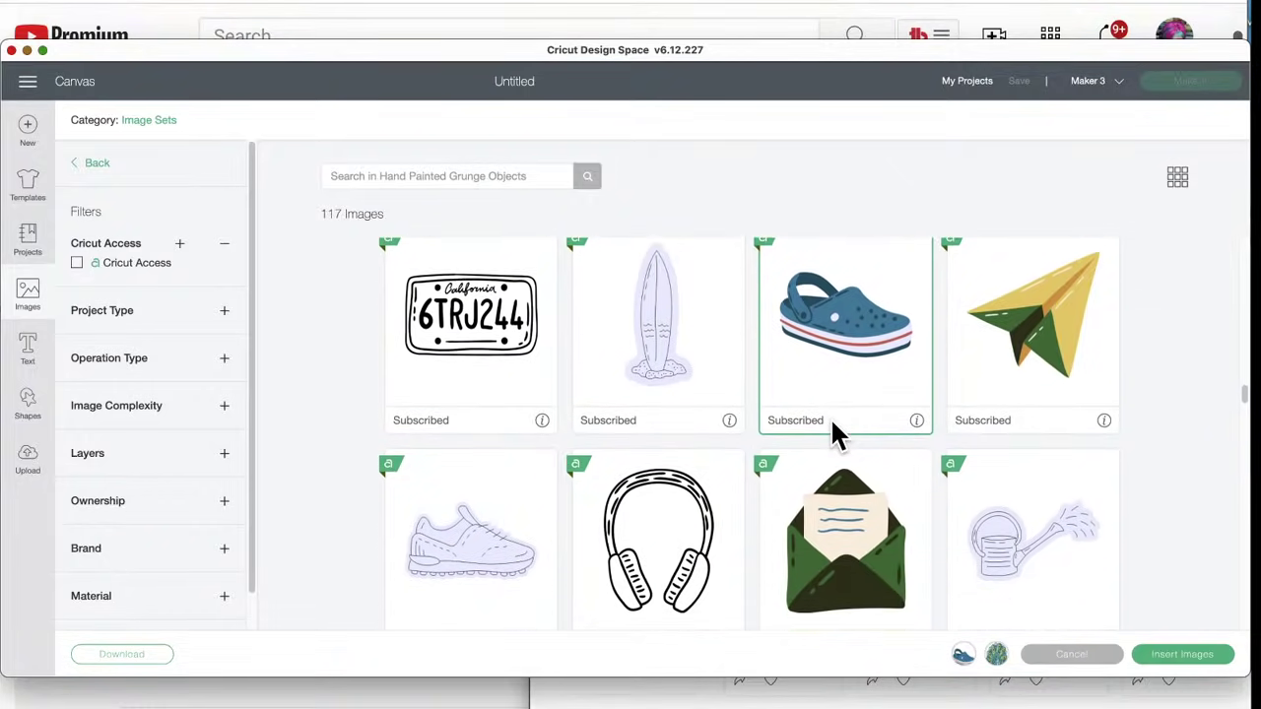
pyautogui.scroll(1, 830, 425)
pyautogui.scroll(1, 830, 426)
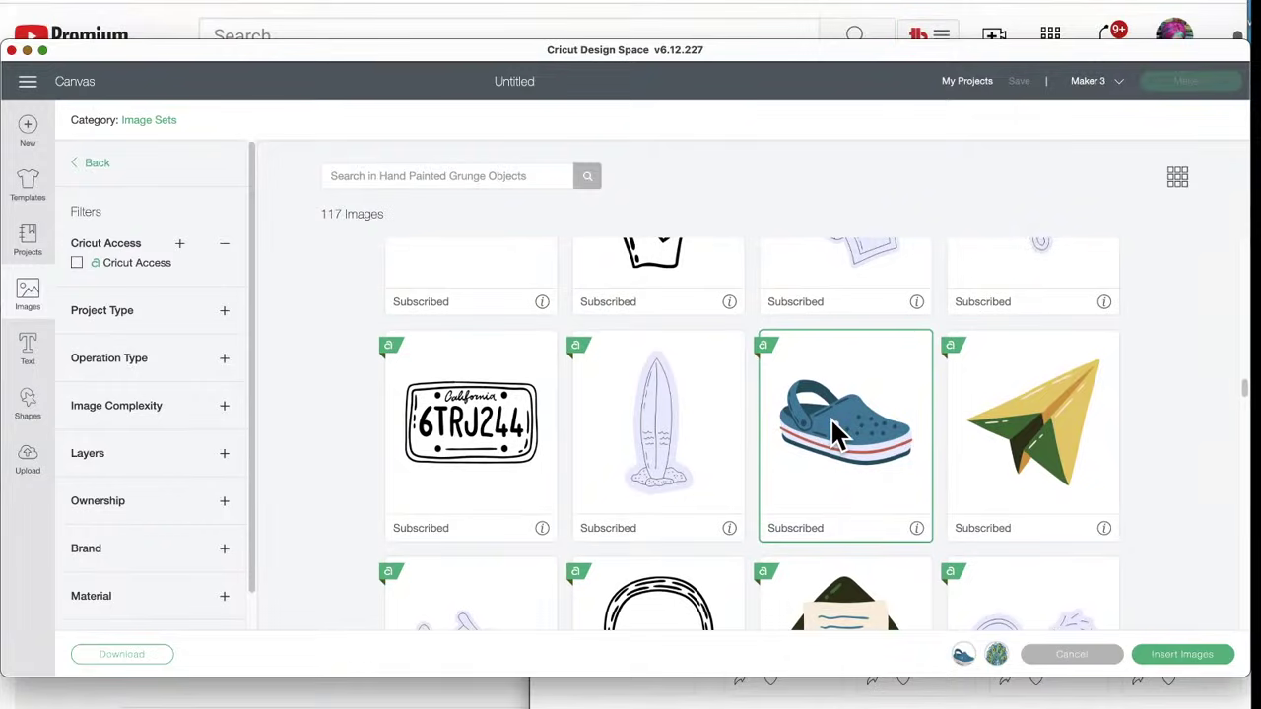
pyautogui.scroll(-4, 830, 429)
pyautogui.scroll(-5, 830, 433)
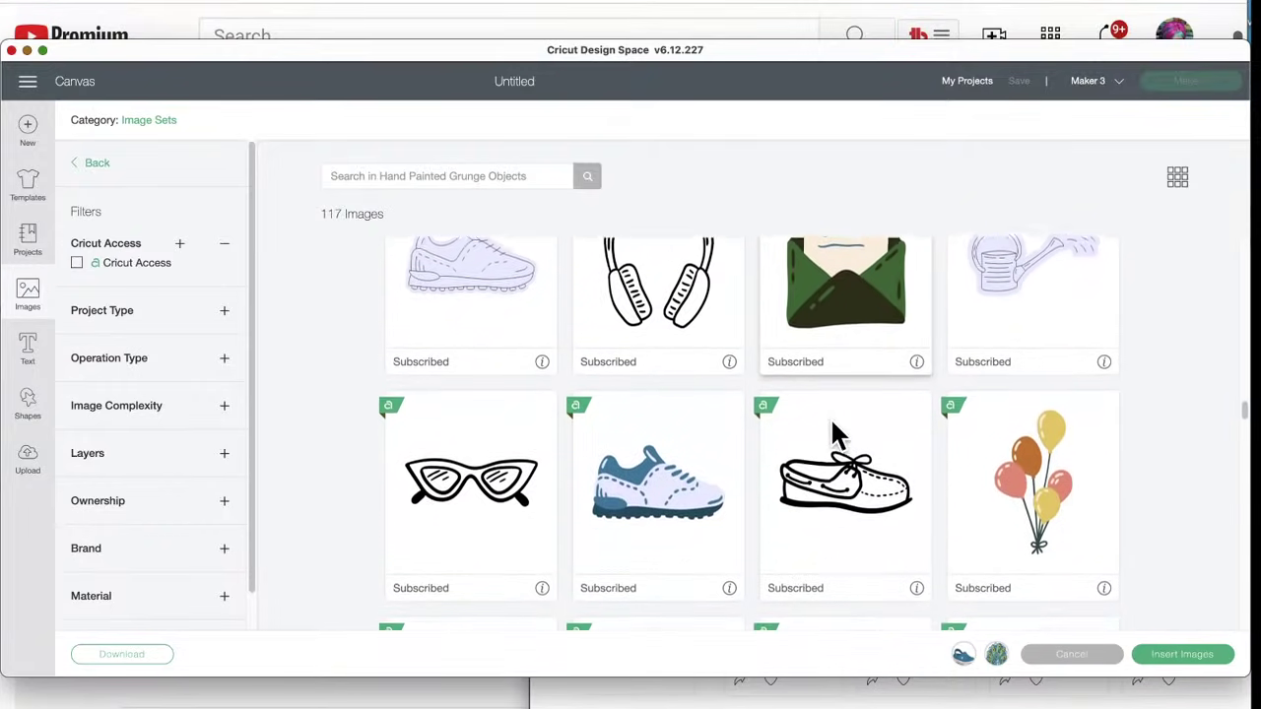
pyautogui.scroll(-3, 830, 417)
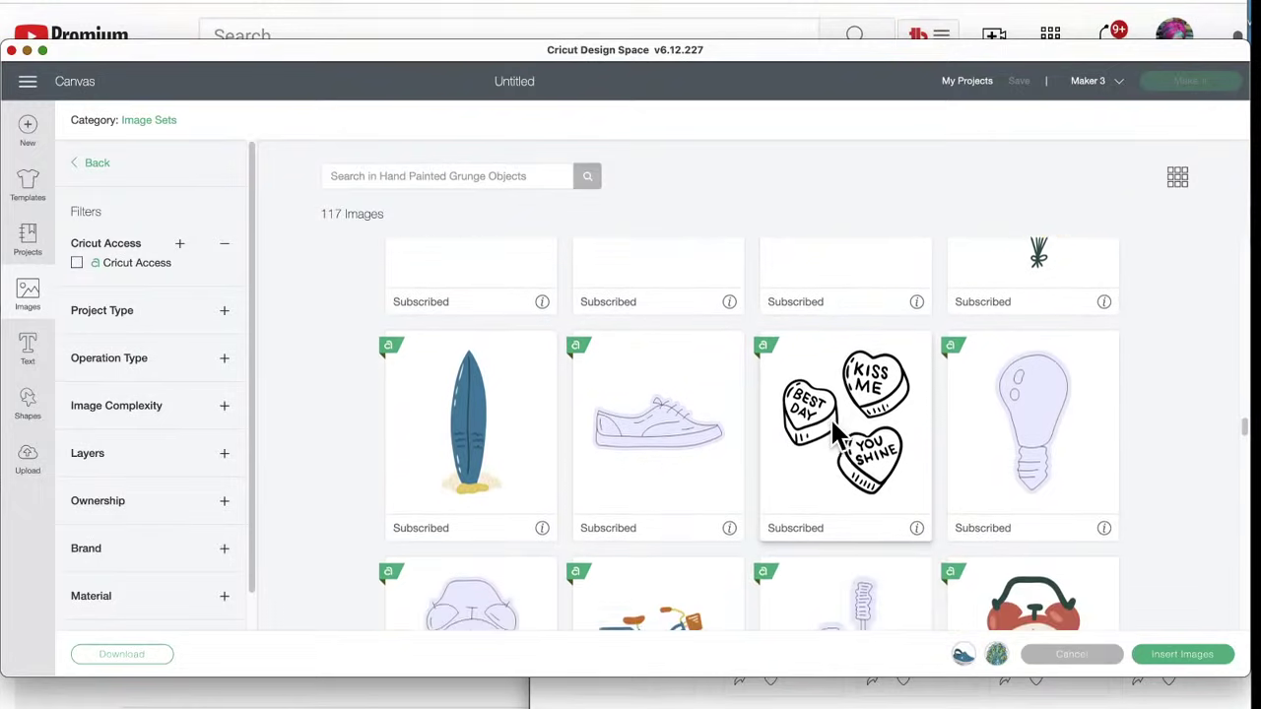
pyautogui.scroll(6, 831, 418)
pyautogui.scroll(5, 835, 433)
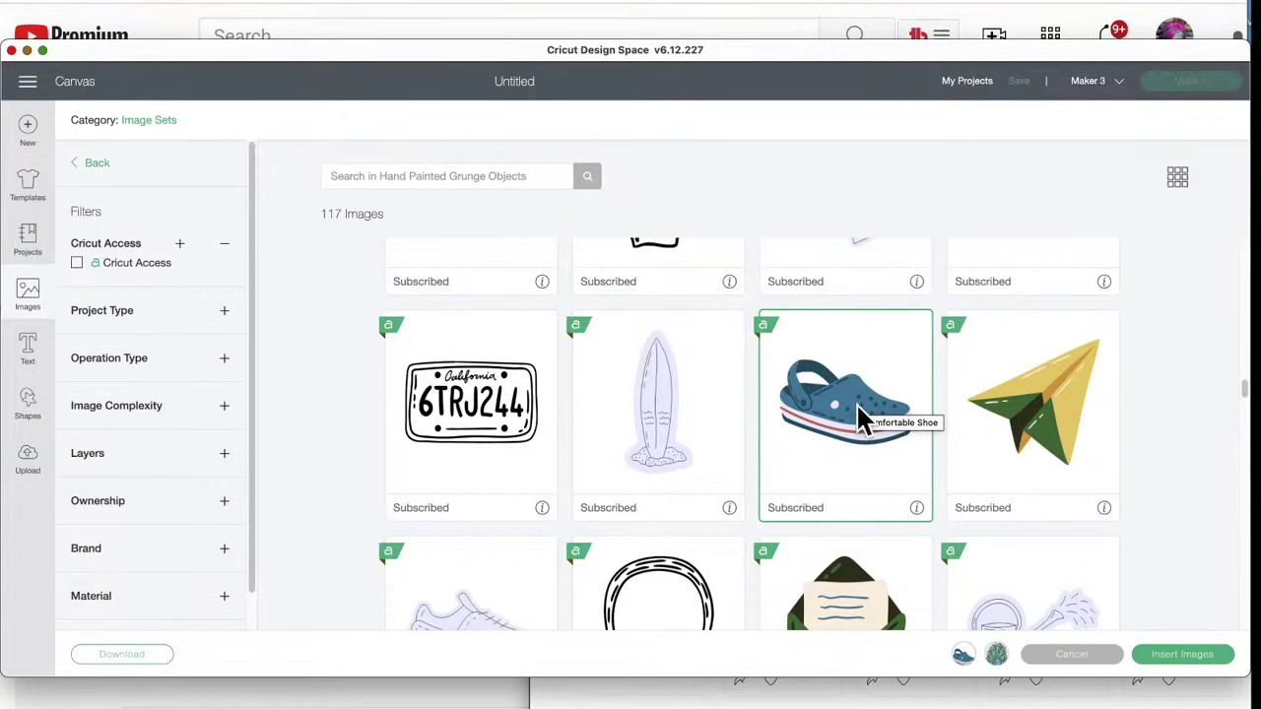
# - Examine the remaining Hand Painted Grunge Objects images, from the green envelope to the red and green instant camera at the end
pyautogui.scroll(-3, 842, 479)
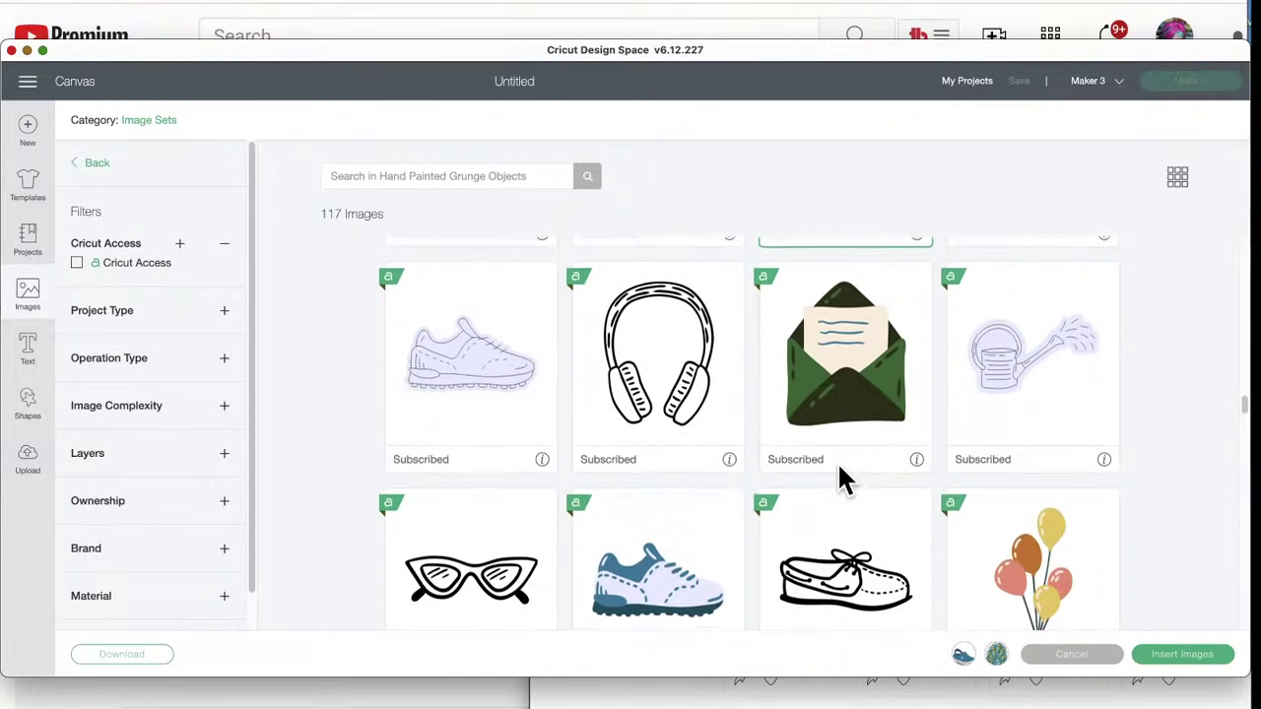
pyautogui.scroll(-3, 842, 479)
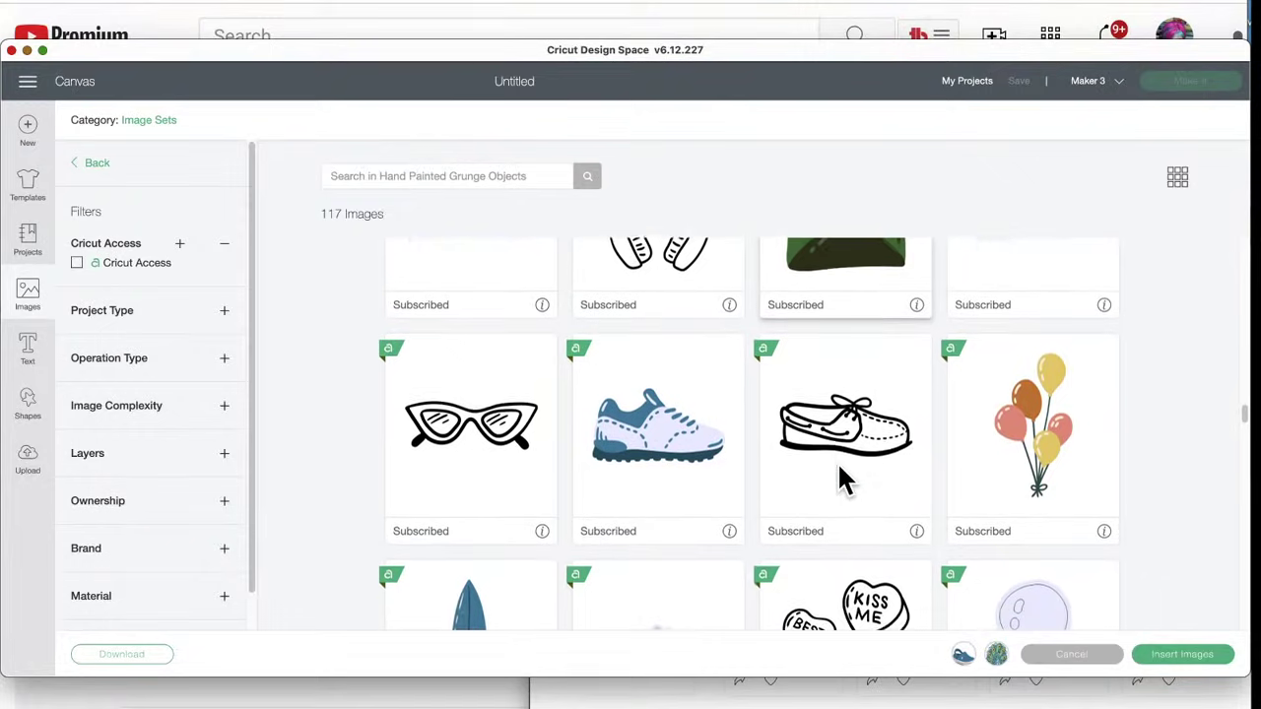
pyautogui.scroll(-2, 839, 471)
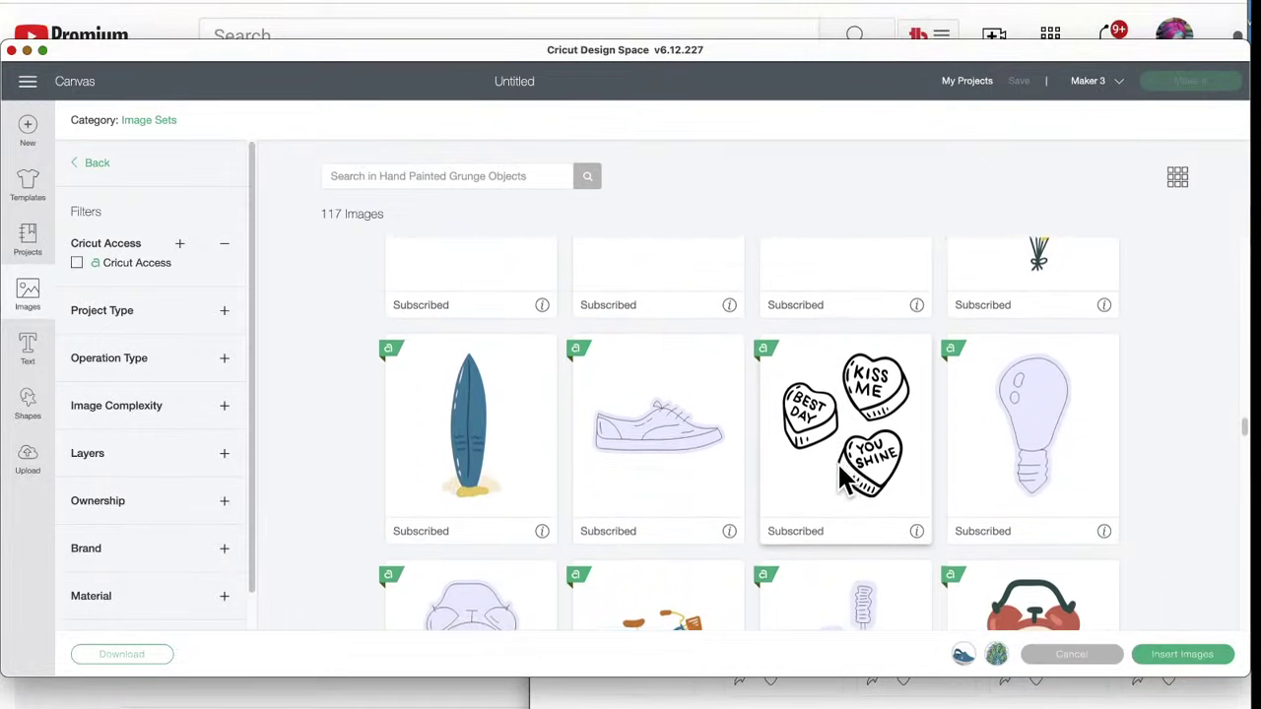
pyautogui.scroll(-2, 840, 468)
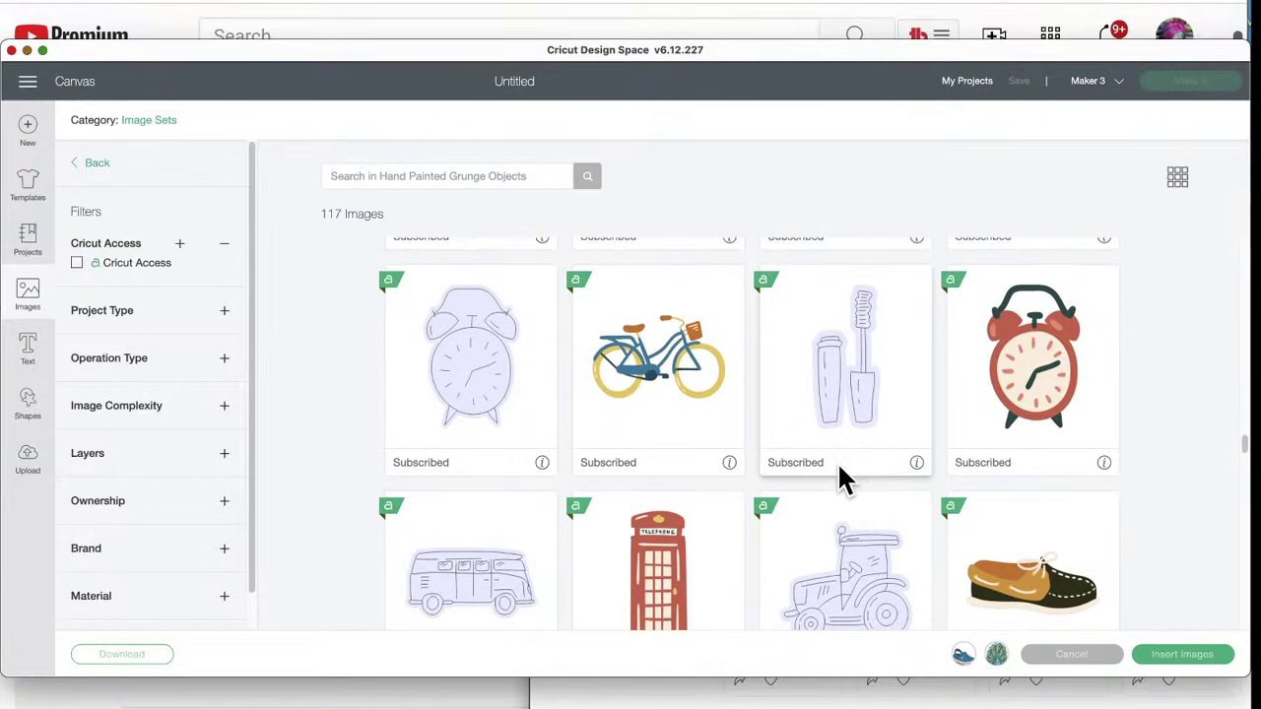
pyautogui.scroll(-2, 840, 471)
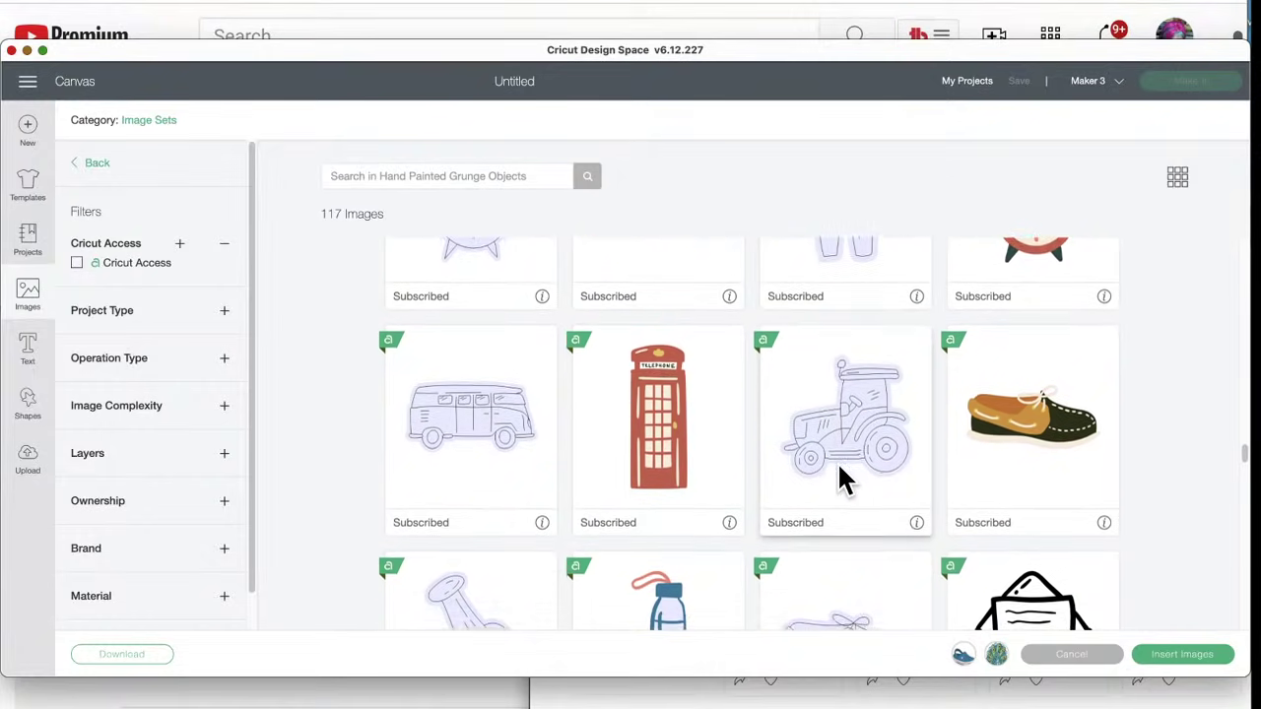
pyautogui.scroll(-1, 840, 479)
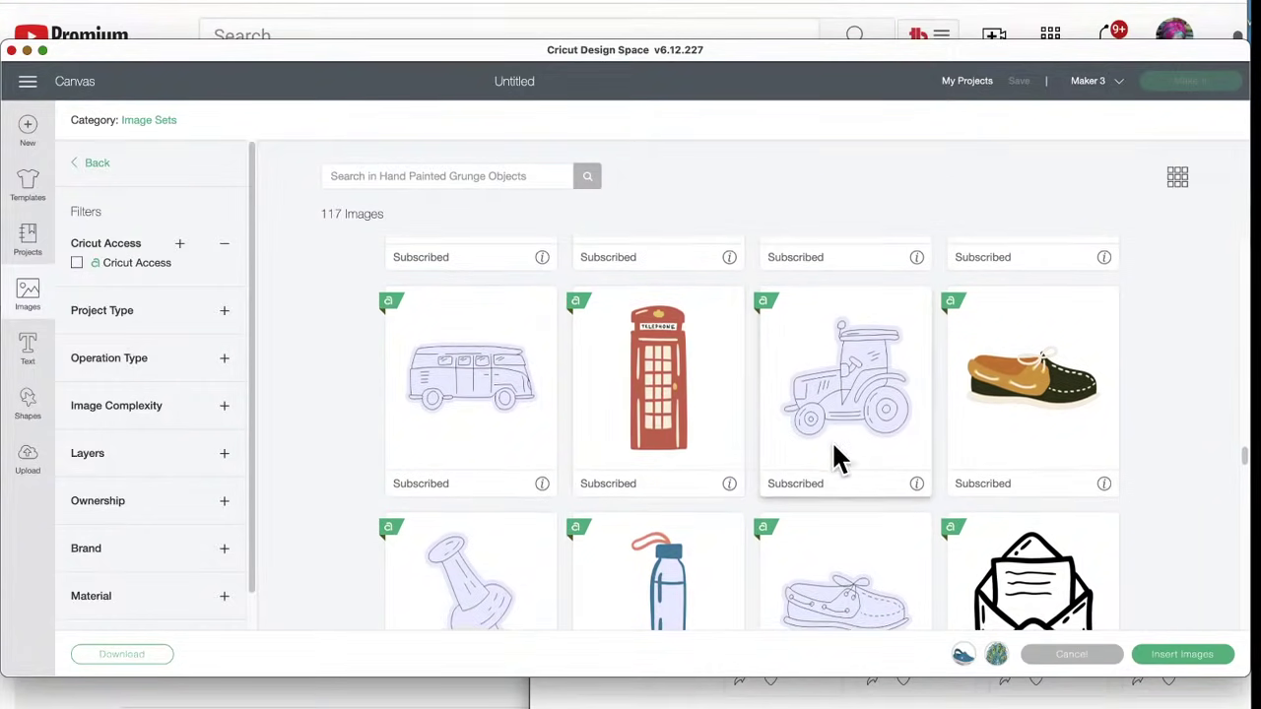
pyautogui.scroll(-3, 835, 458)
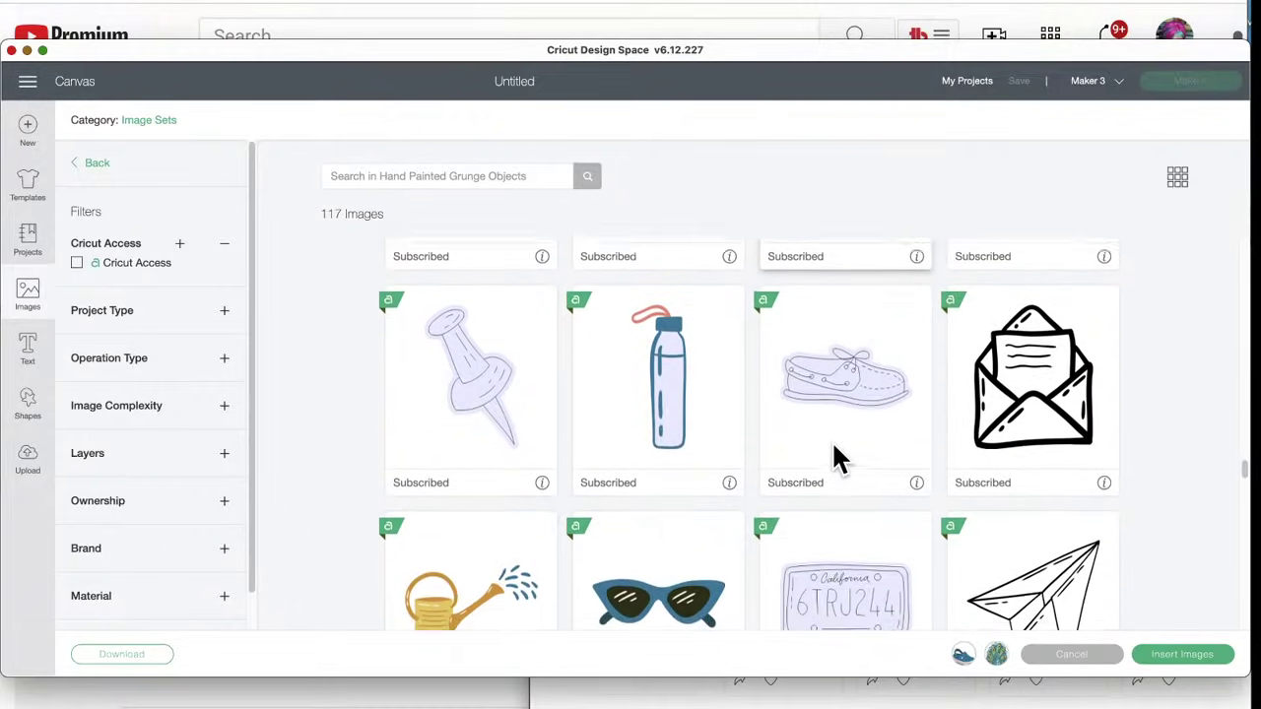
pyautogui.scroll(-3, 833, 451)
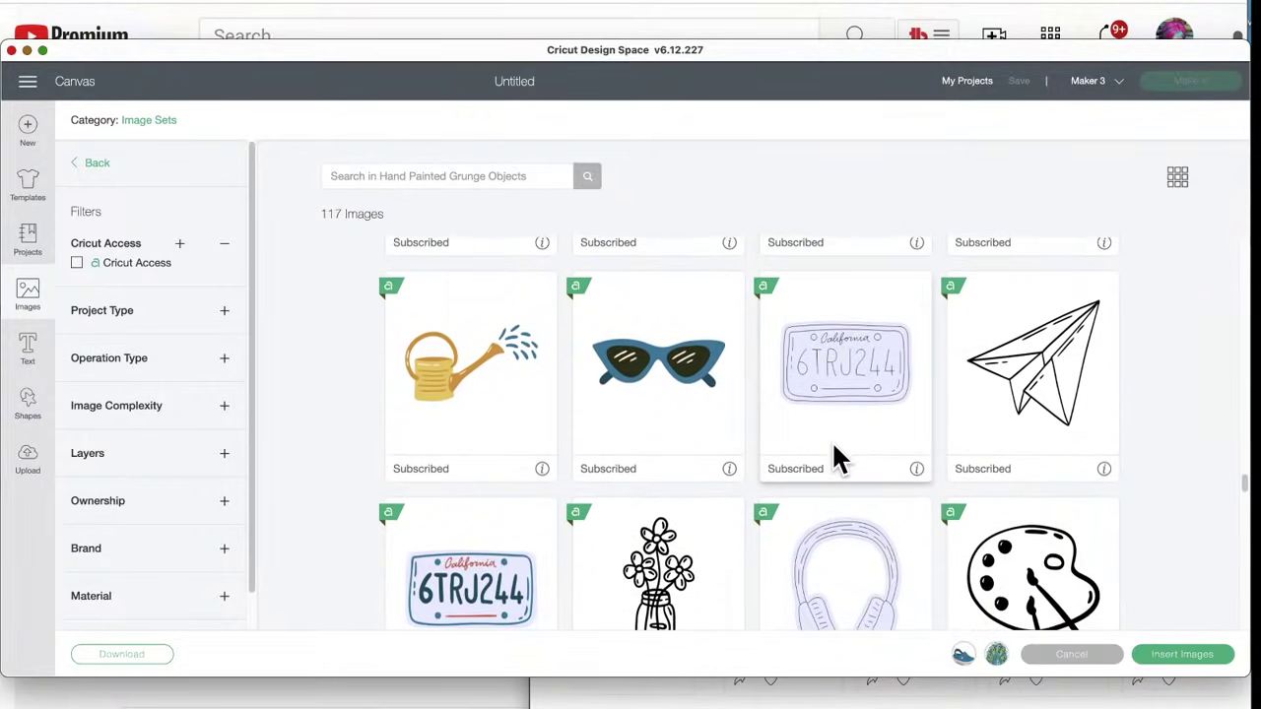
pyautogui.scroll(-1, 833, 453)
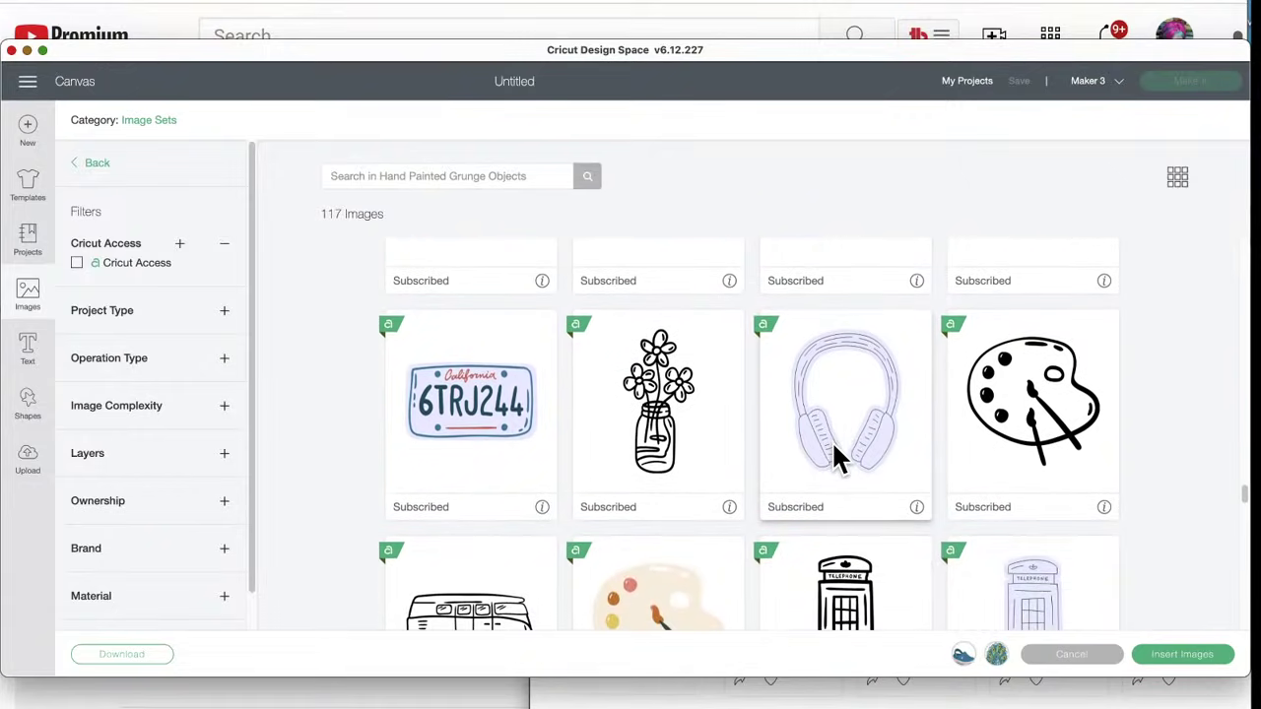
pyautogui.scroll(-2, 833, 458)
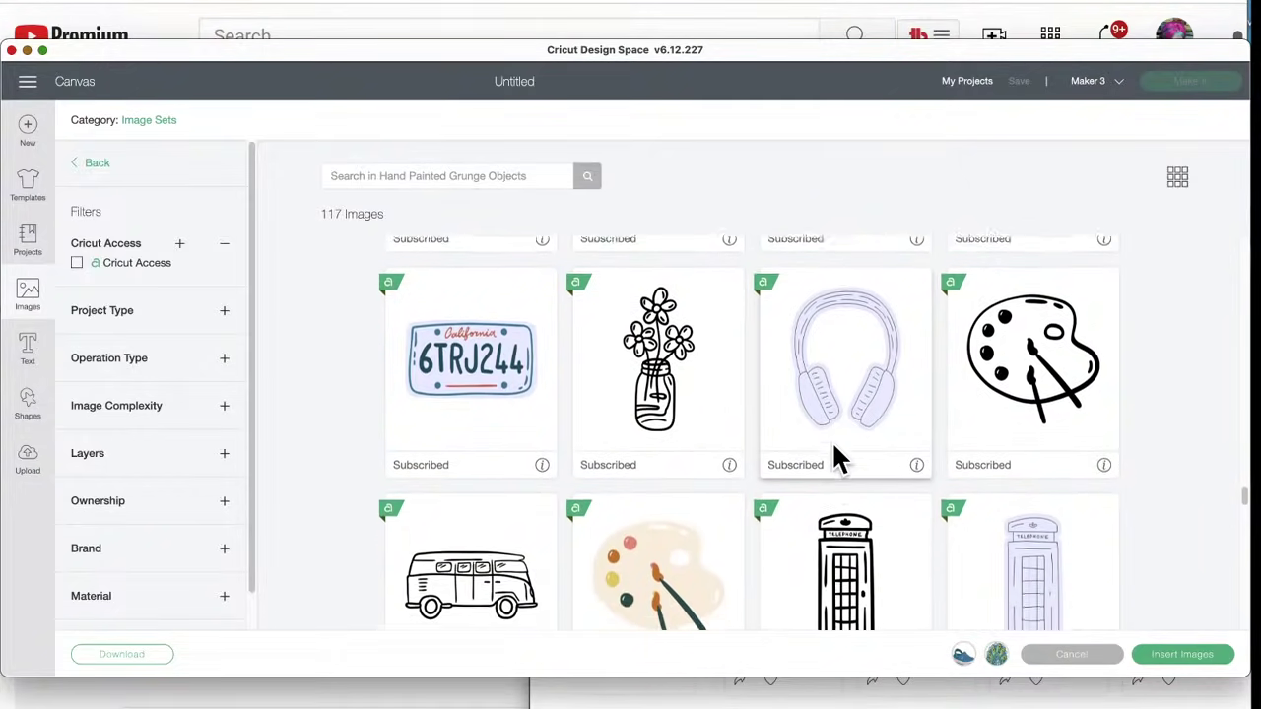
pyautogui.scroll(-5, 835, 458)
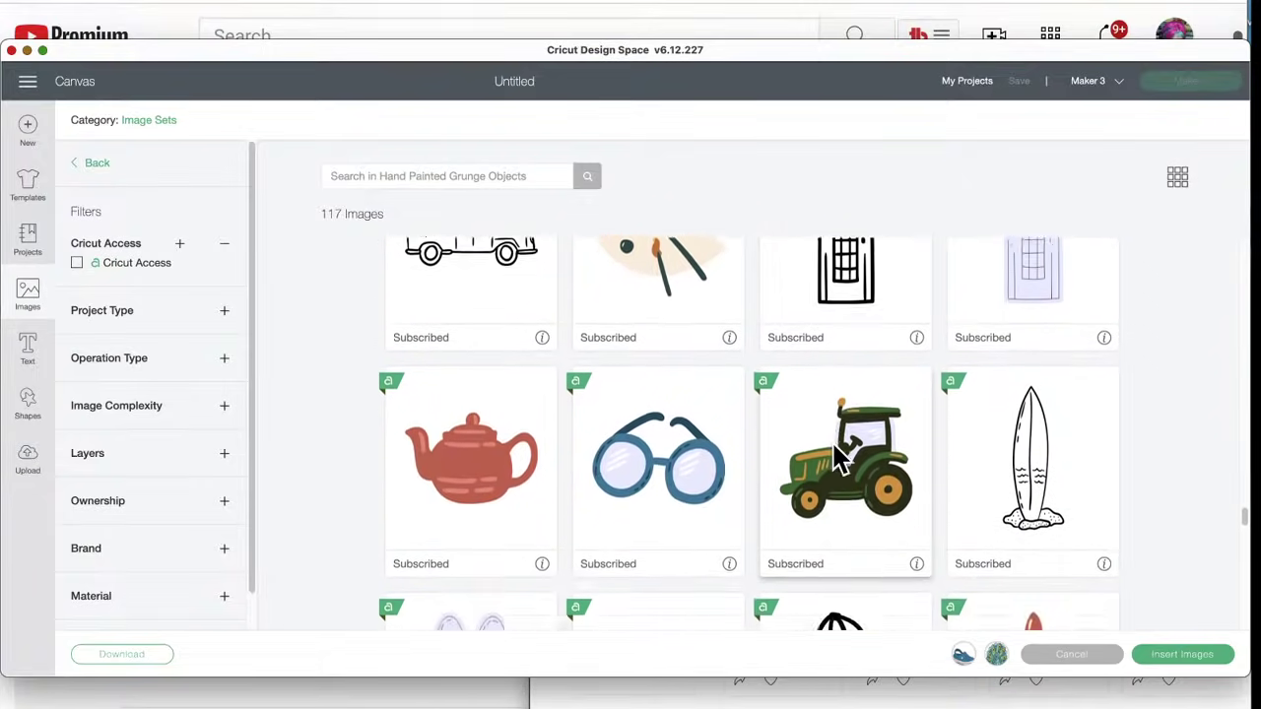
pyautogui.scroll(-4, 833, 453)
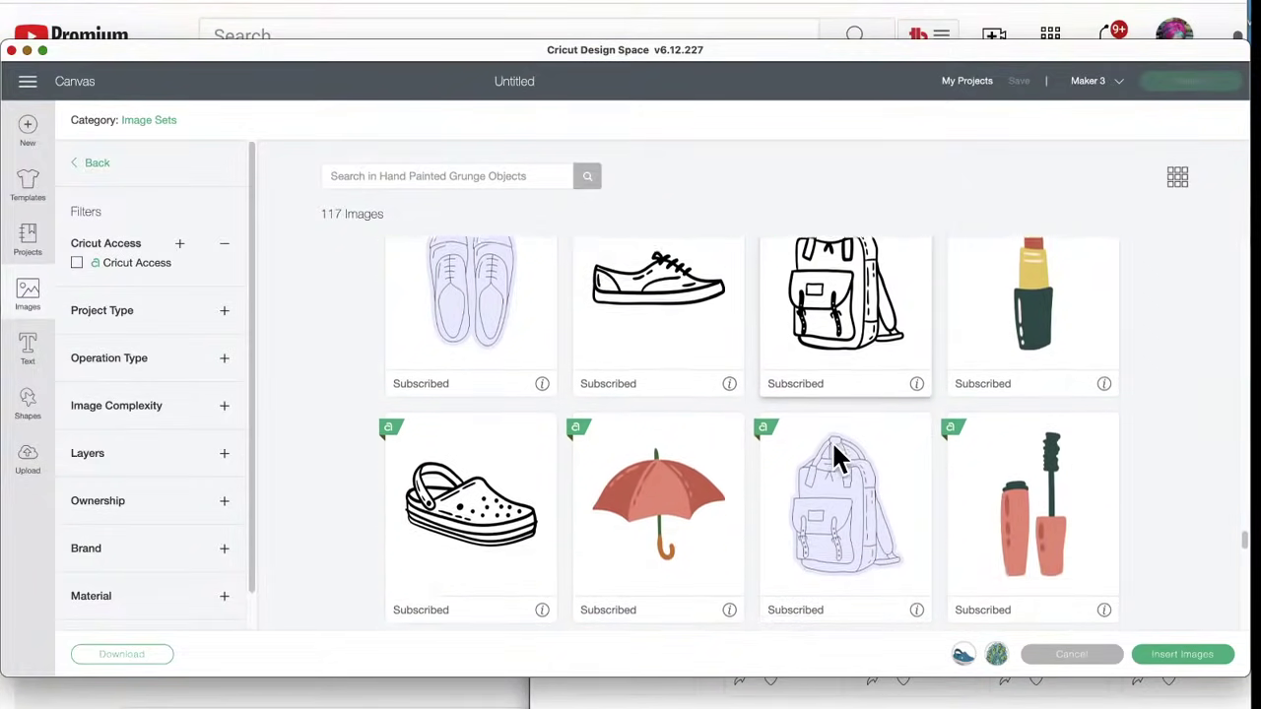
pyautogui.scroll(-2, 833, 448)
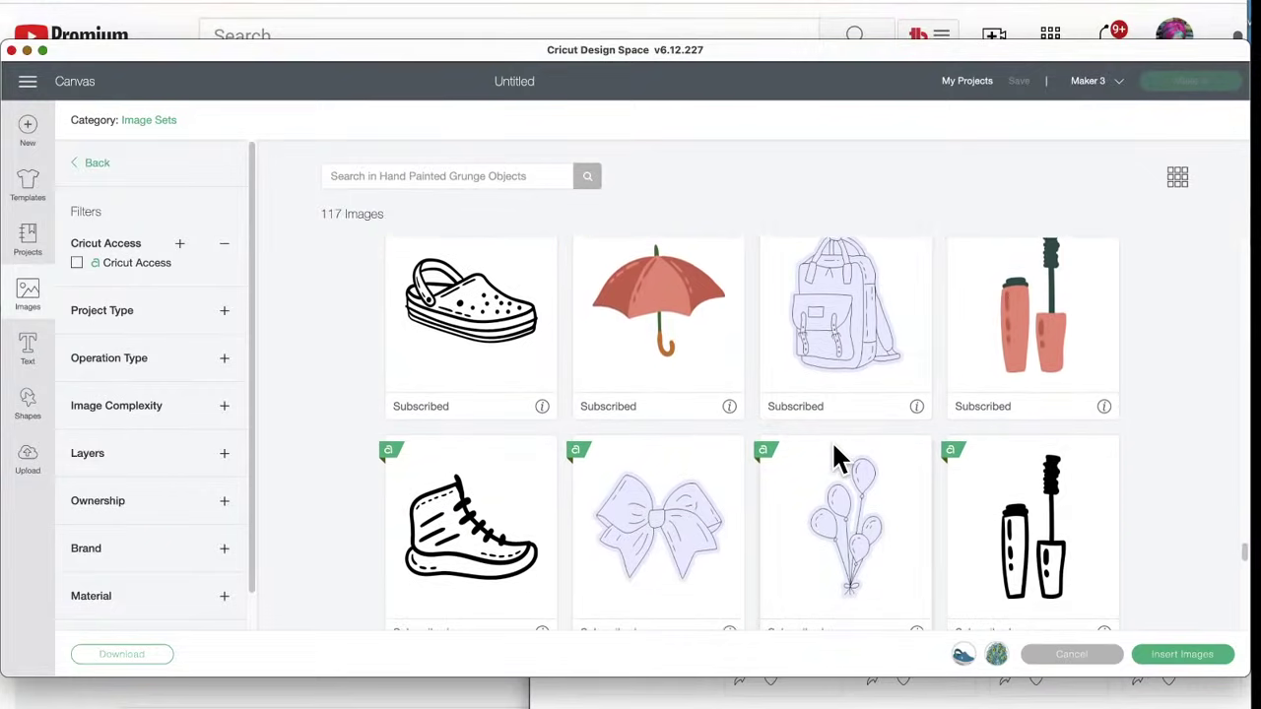
pyautogui.scroll(-4, 833, 455)
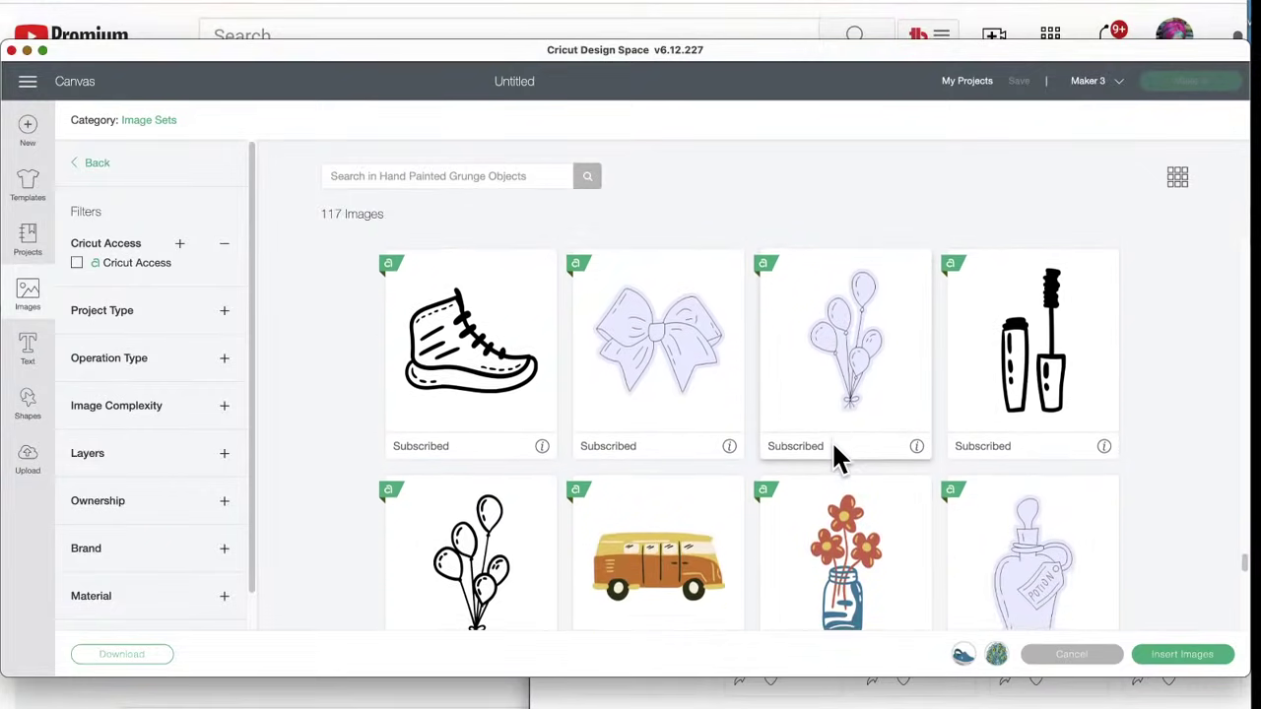
pyautogui.scroll(-5, 834, 455)
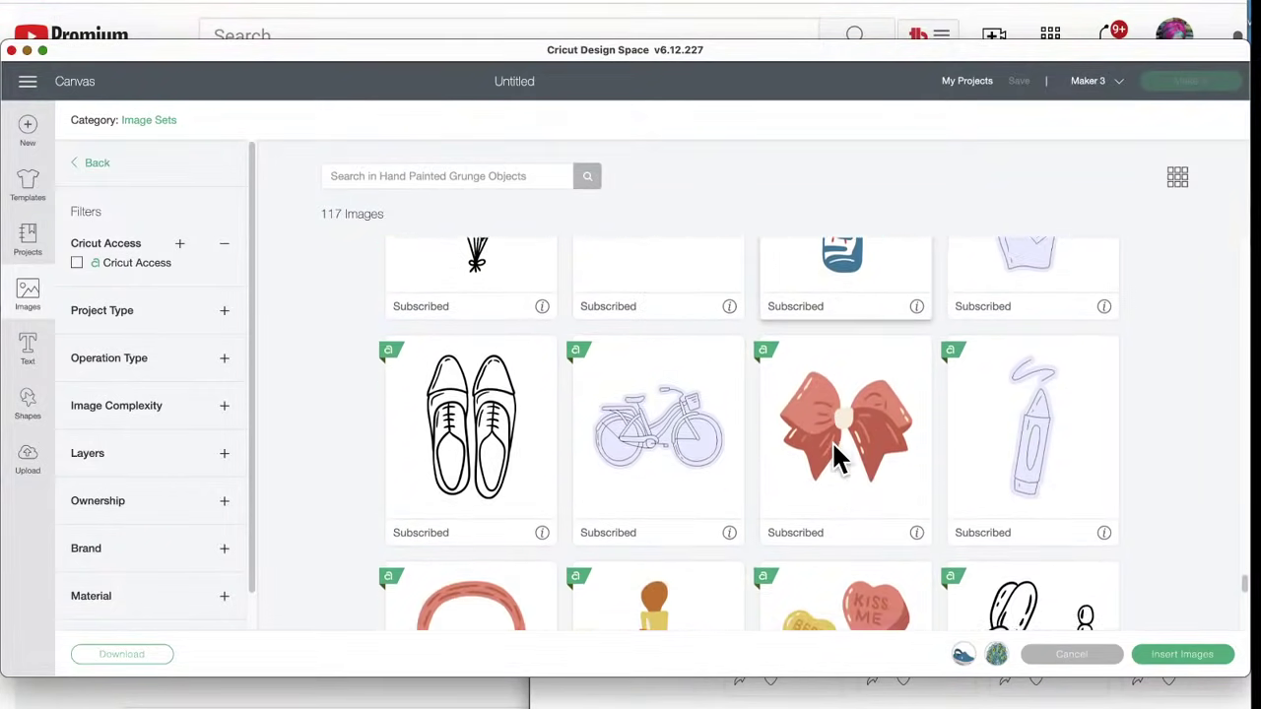
pyautogui.scroll(-3, 833, 455)
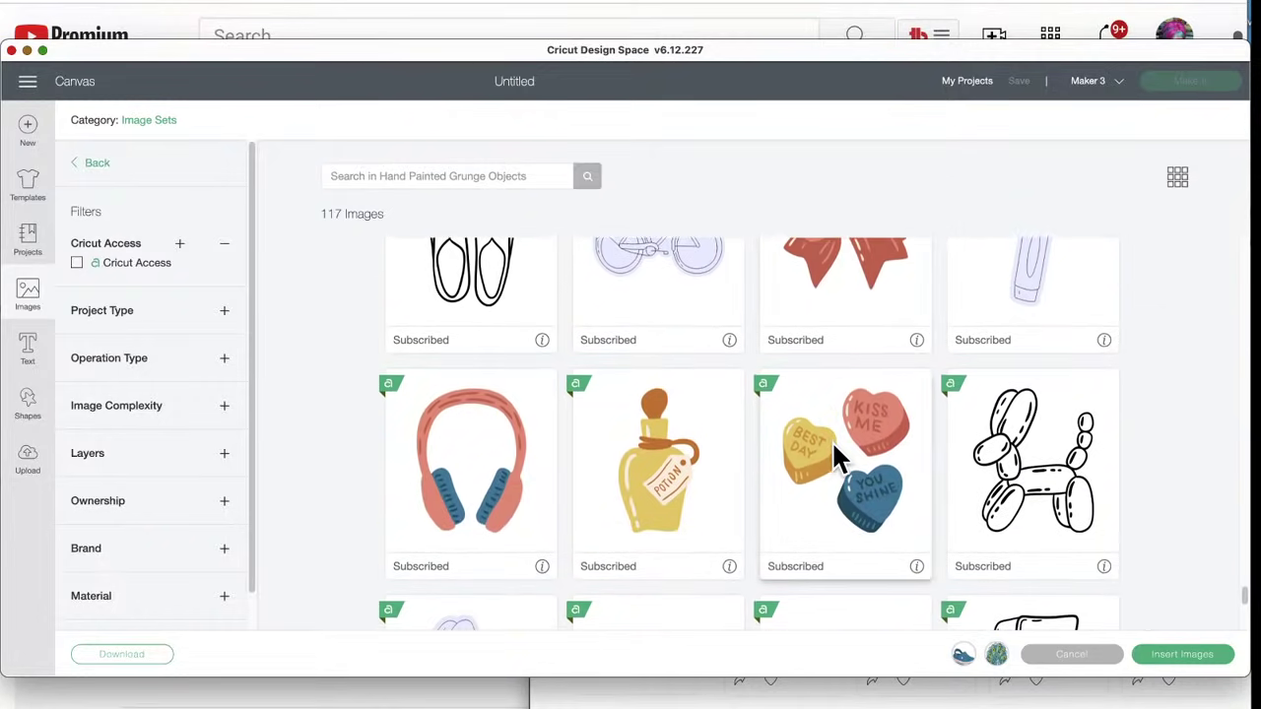
pyautogui.scroll(-4, 834, 455)
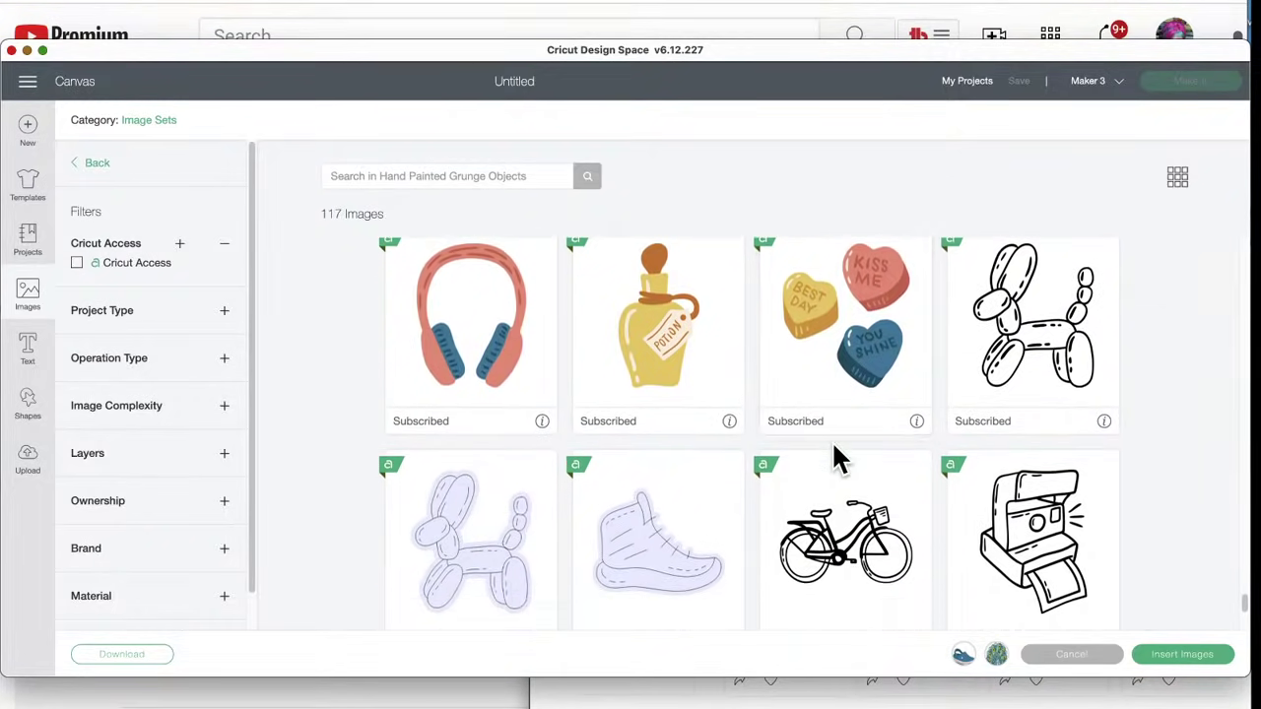
pyautogui.scroll(-2, 833, 455)
pyautogui.scroll(-2, 833, 455)
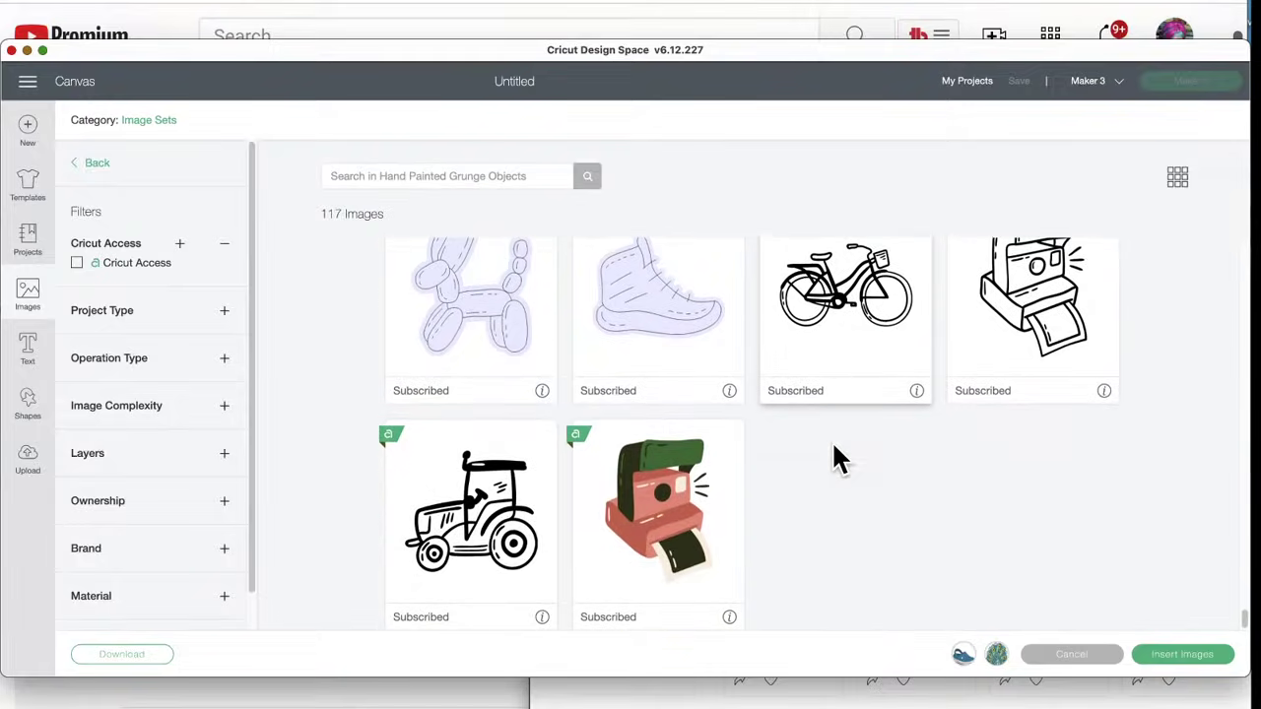
pyautogui.scroll(10, 831, 458)
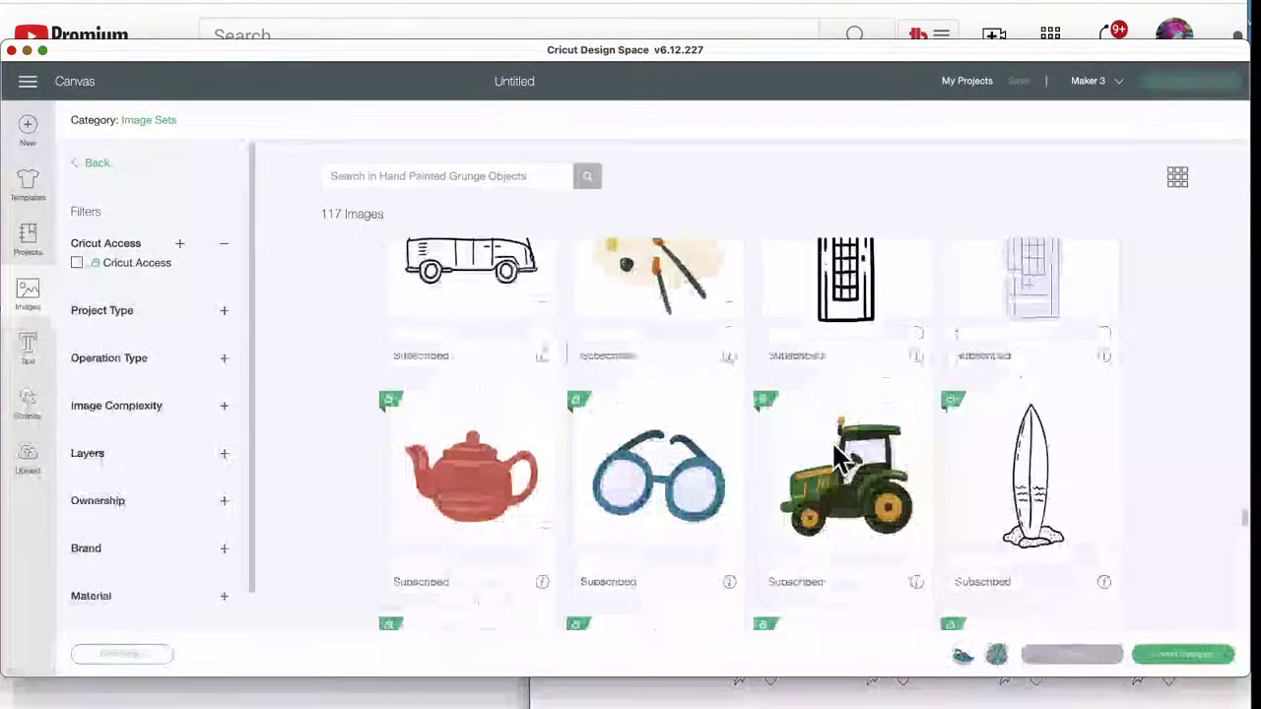
pyautogui.scroll(5, 834, 455)
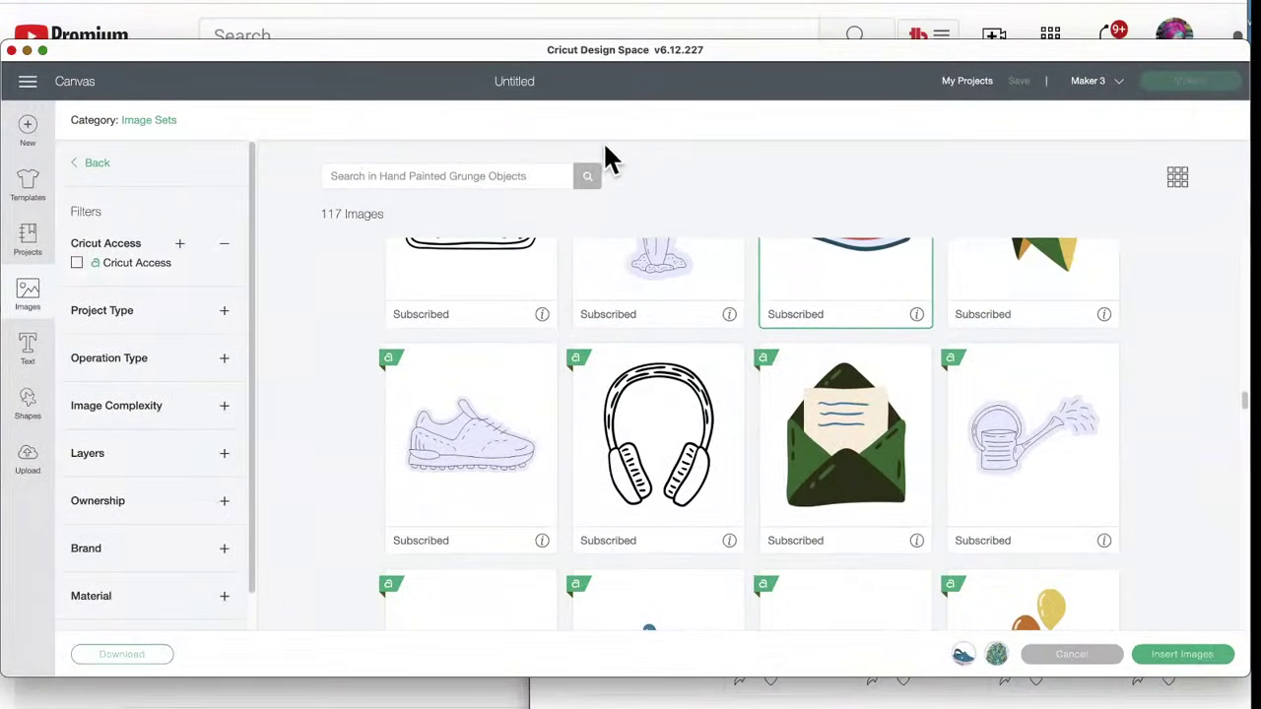
# - Return to the list of image sets, find Rad 1980's Fashion further down past Witches Potion Labels, and open it
pyautogui.click(98, 165)
pyautogui.scroll(-5, 831, 497)
pyautogui.scroll(-10, 831, 497)
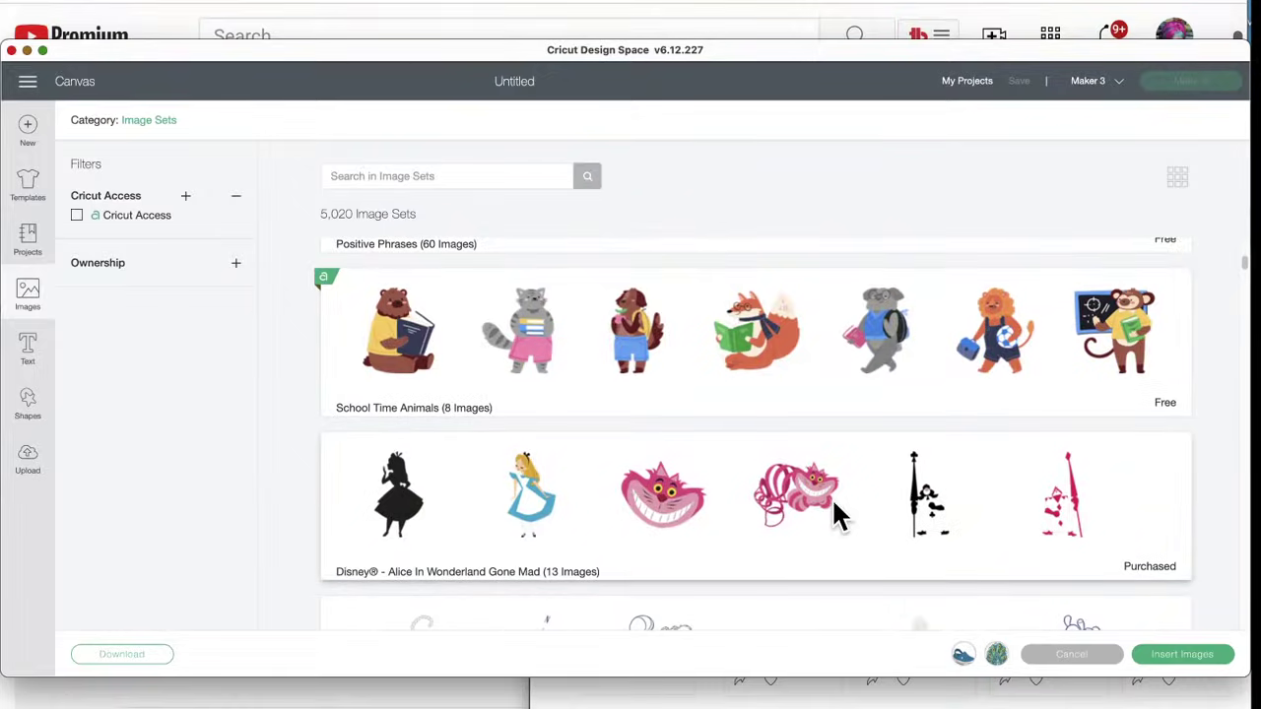
pyautogui.scroll(-10, 831, 497)
pyautogui.scroll(-10, 833, 515)
pyautogui.scroll(-2, 833, 514)
pyautogui.scroll(3, 833, 514)
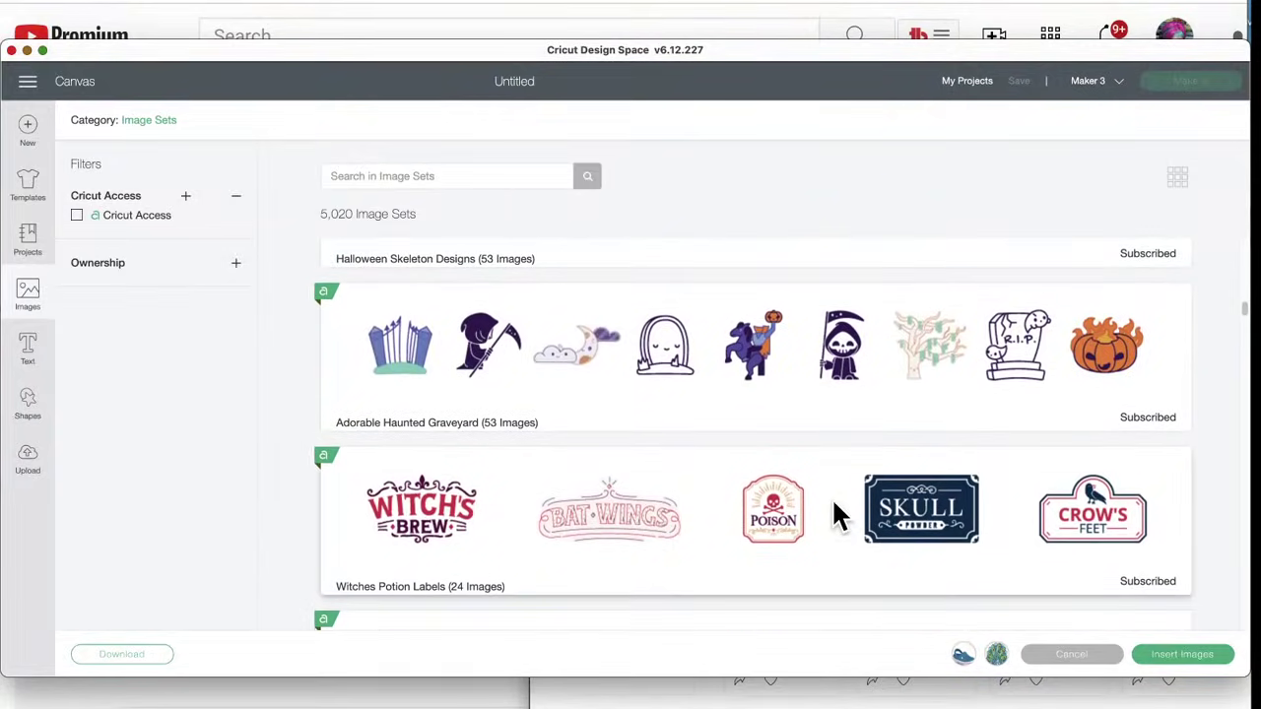
pyautogui.scroll(-4, 833, 505)
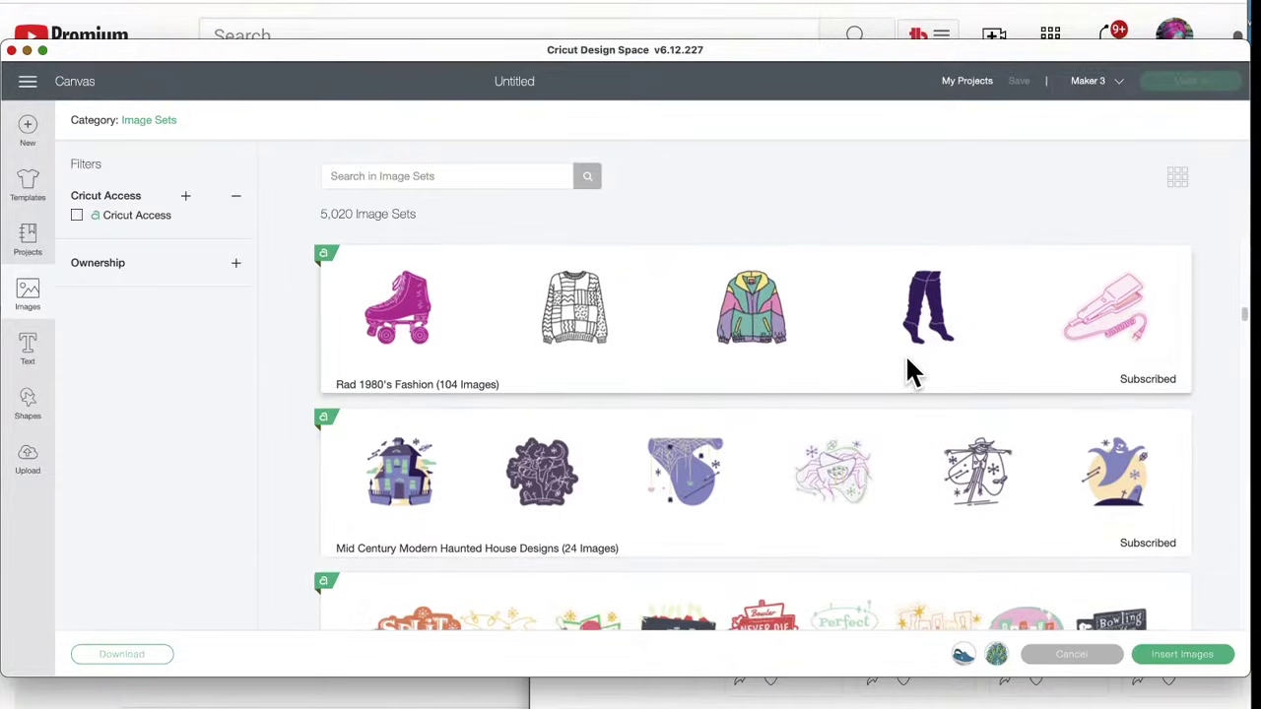
pyautogui.click(906, 362)
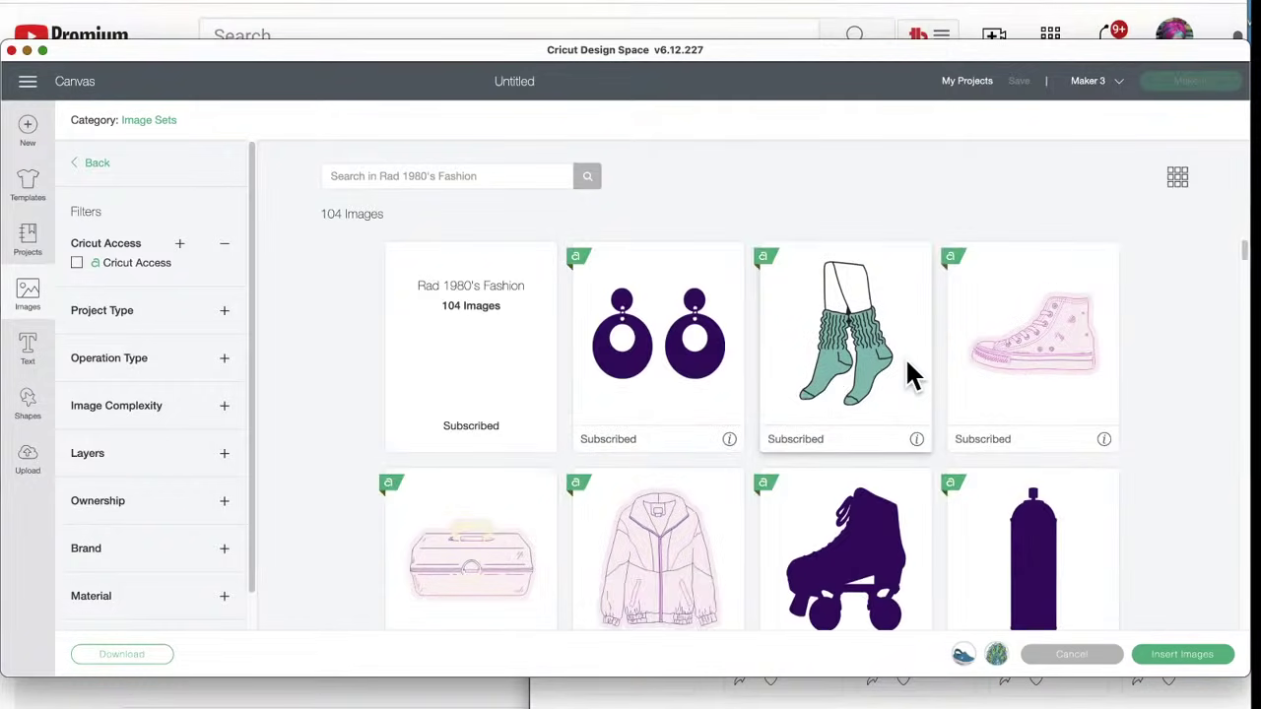
# - Look through the Rad 1980's Fashion images down to the fishnet gloves and check the image details of the purple hair straightener
pyautogui.scroll(-5, 903, 391)
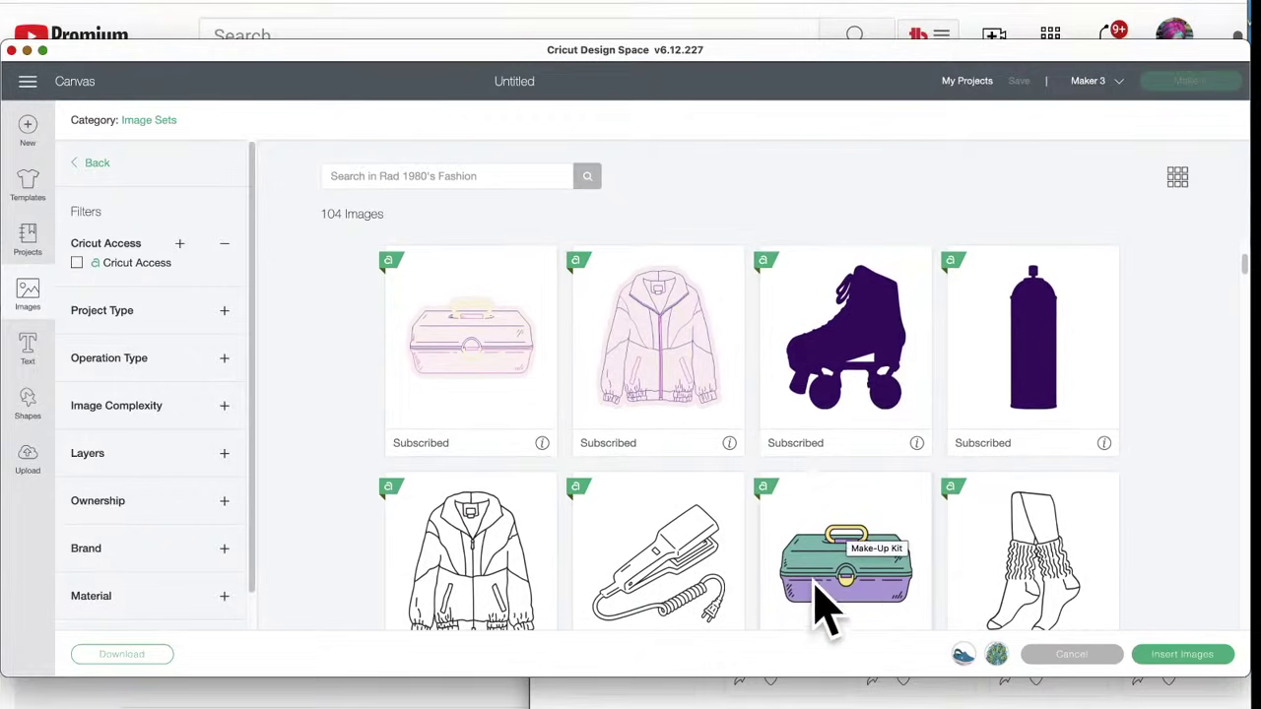
pyautogui.scroll(-2, 828, 569)
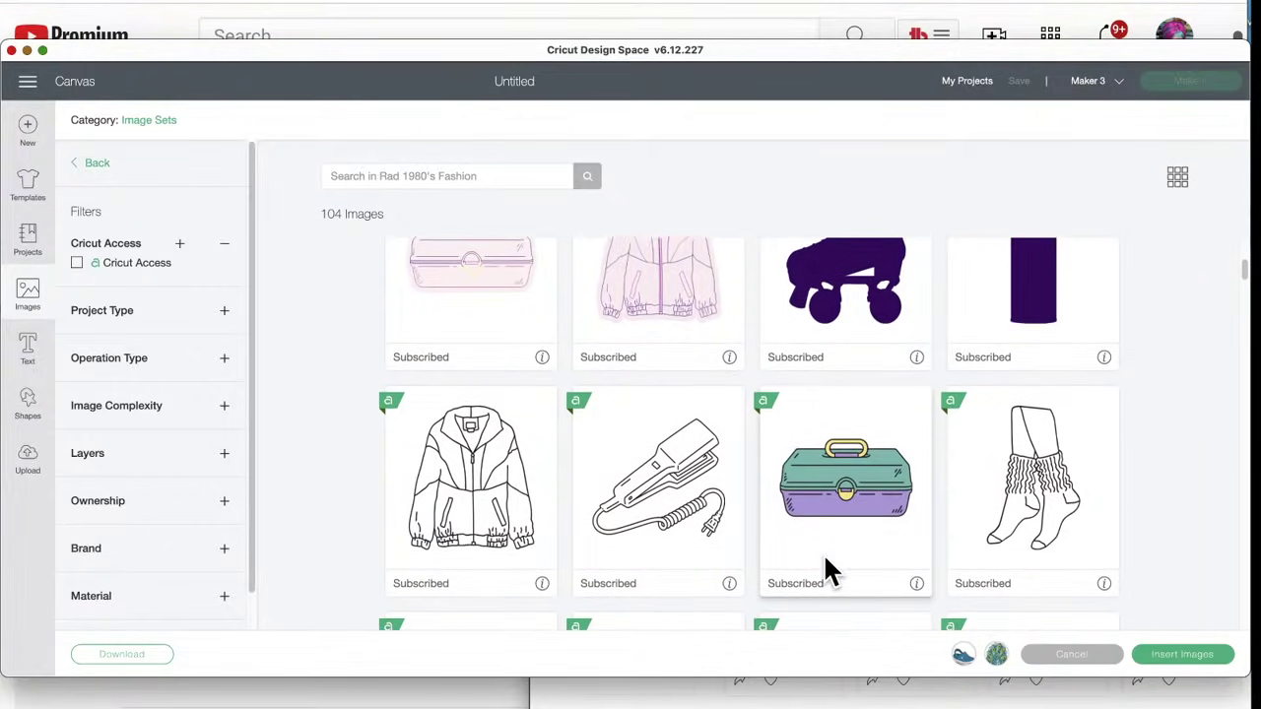
pyautogui.scroll(-4, 827, 569)
pyautogui.scroll(-7, 827, 567)
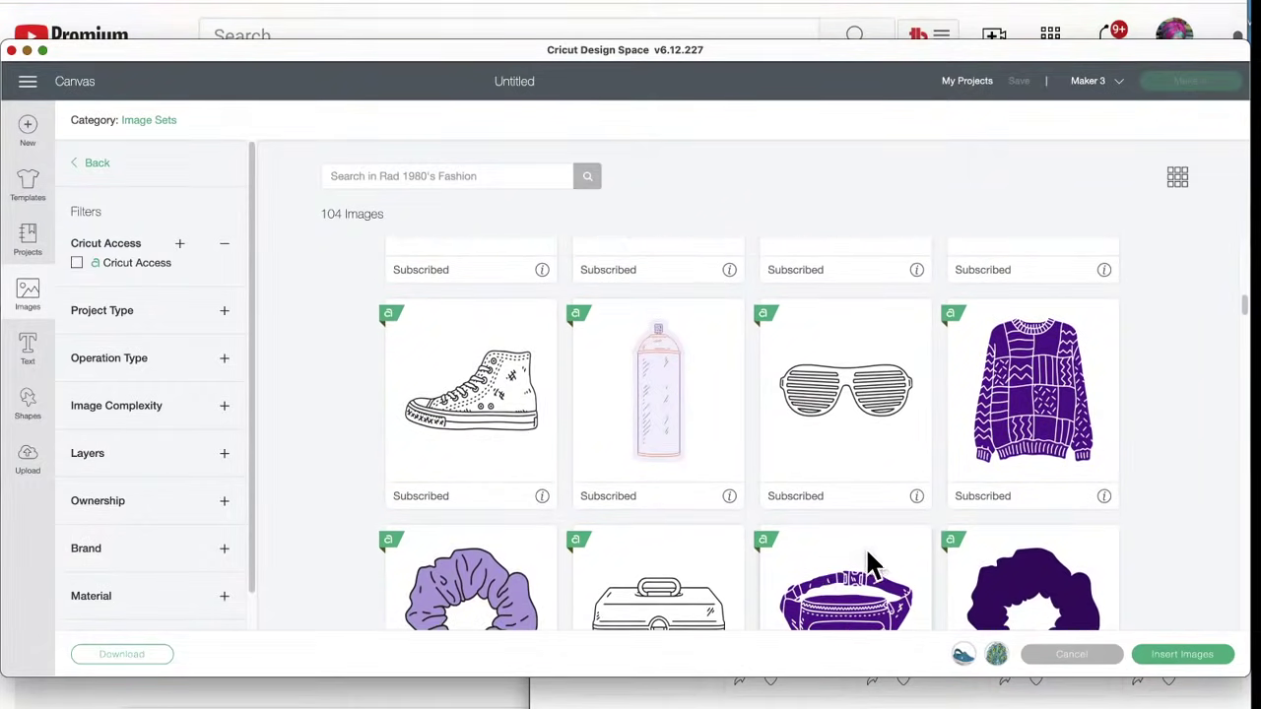
pyautogui.scroll(-5, 771, 522)
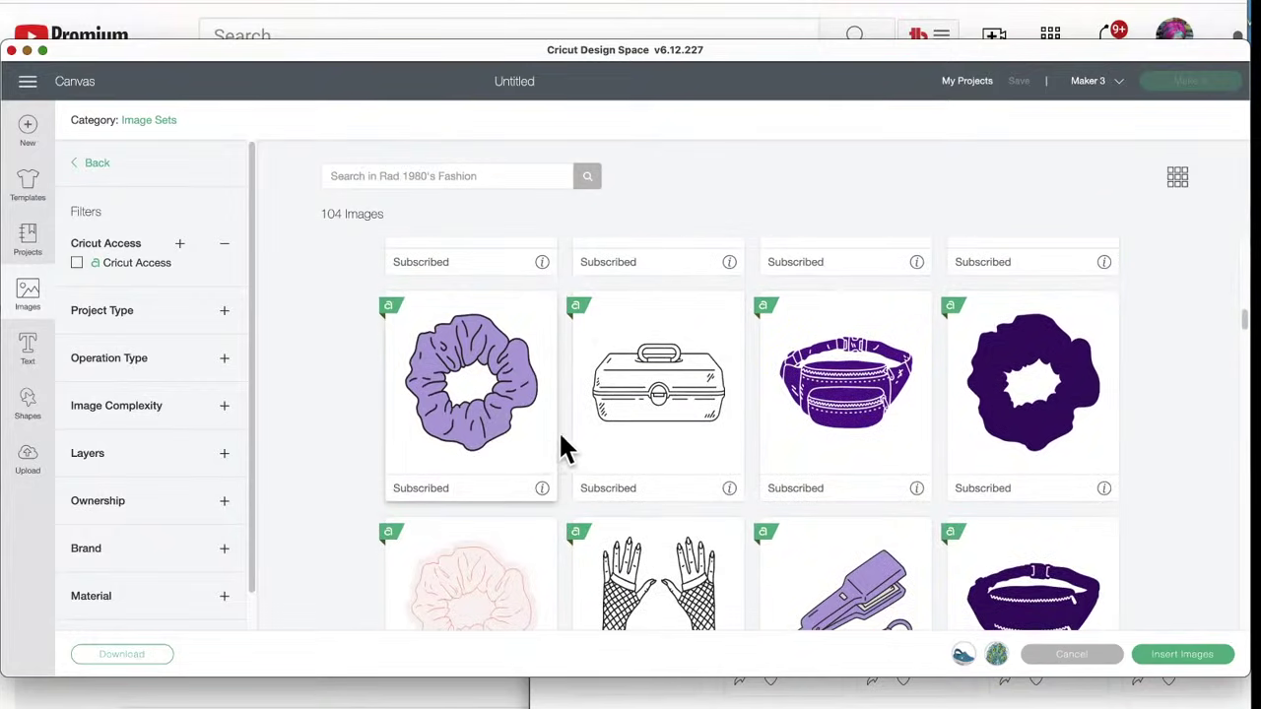
pyautogui.scroll(-5, 836, 473)
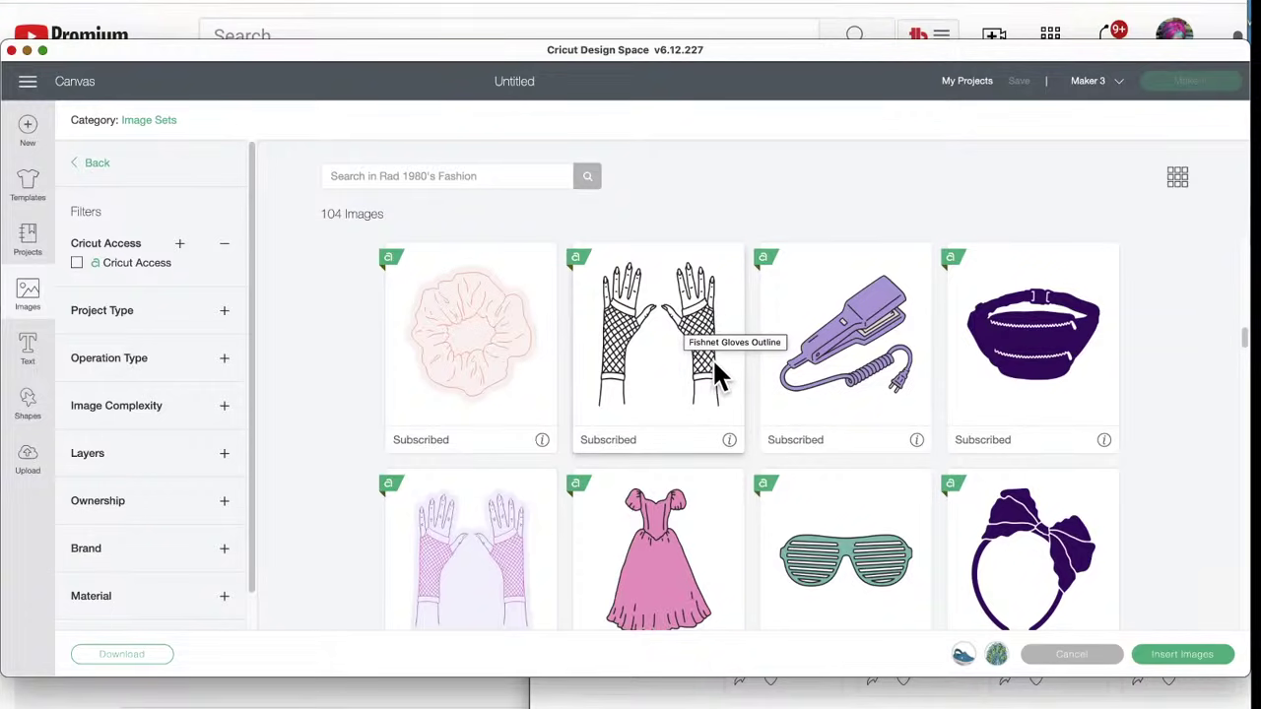
pyautogui.click(916, 441)
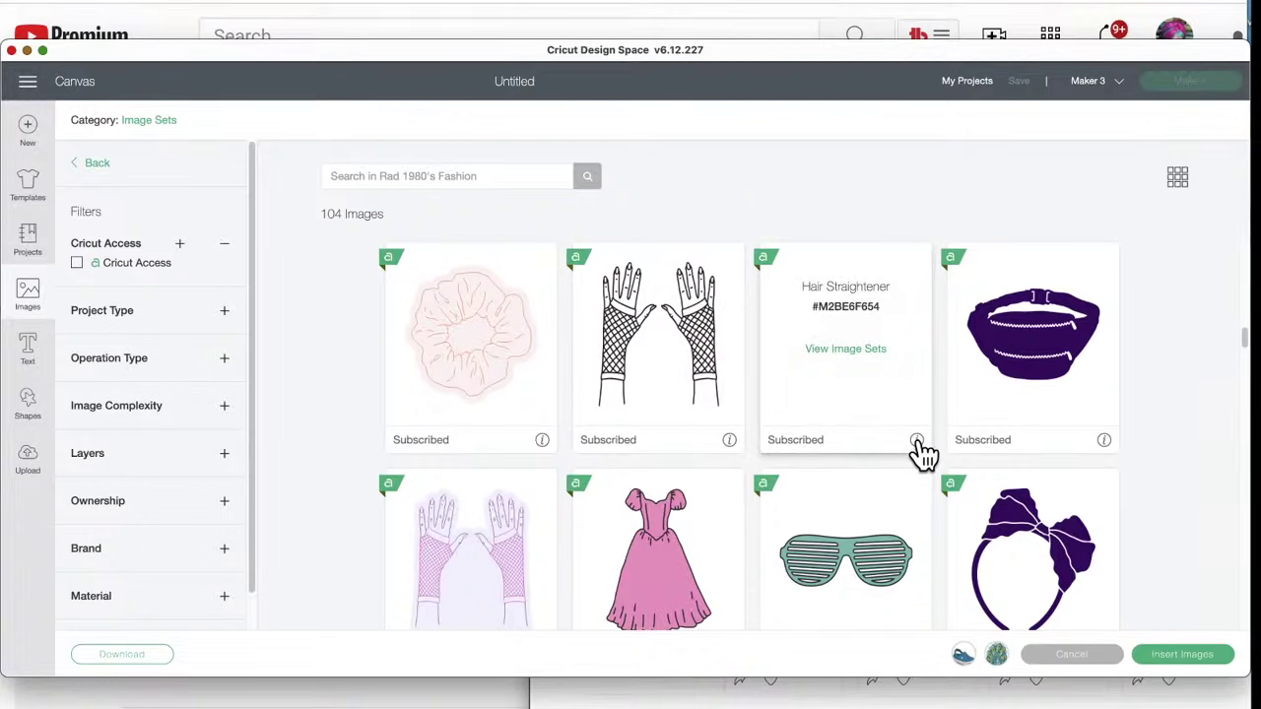
# - Close the hair straightener's image details and look through the Rad 1980's Fashion images down to the multicoloured wind breaker
pyautogui.click(916, 442)
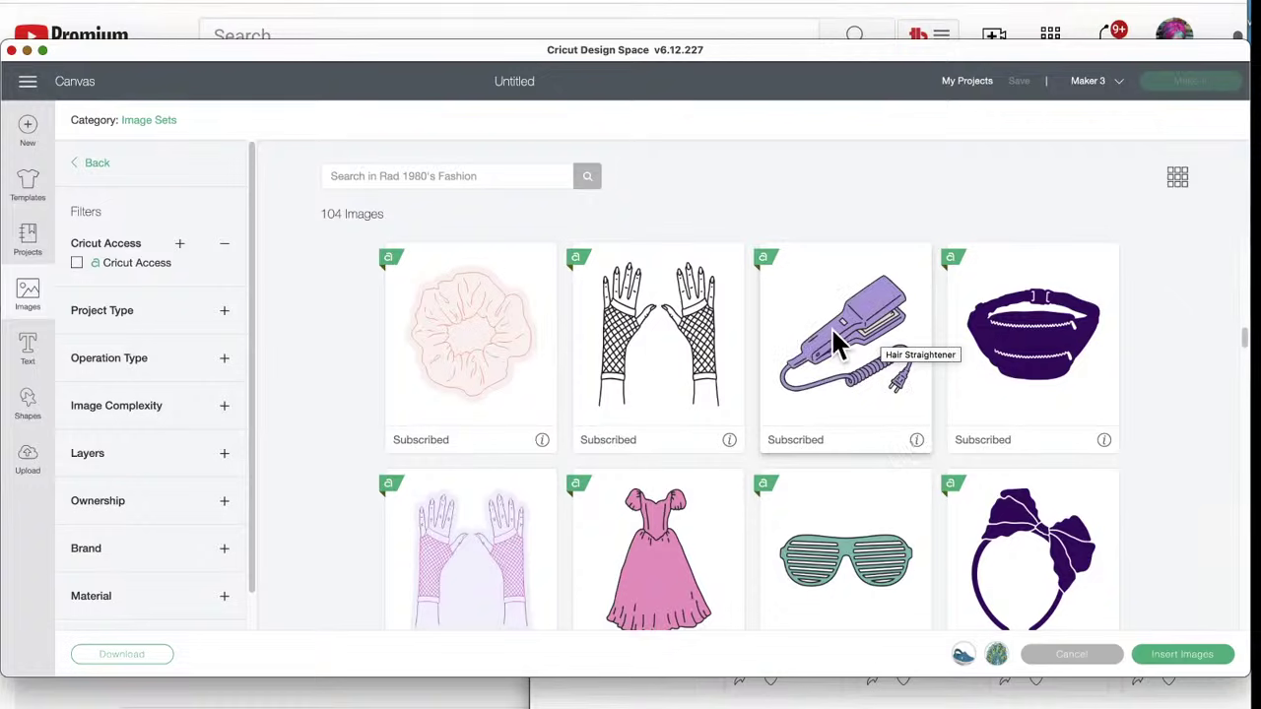
pyautogui.scroll(-5, 831, 421)
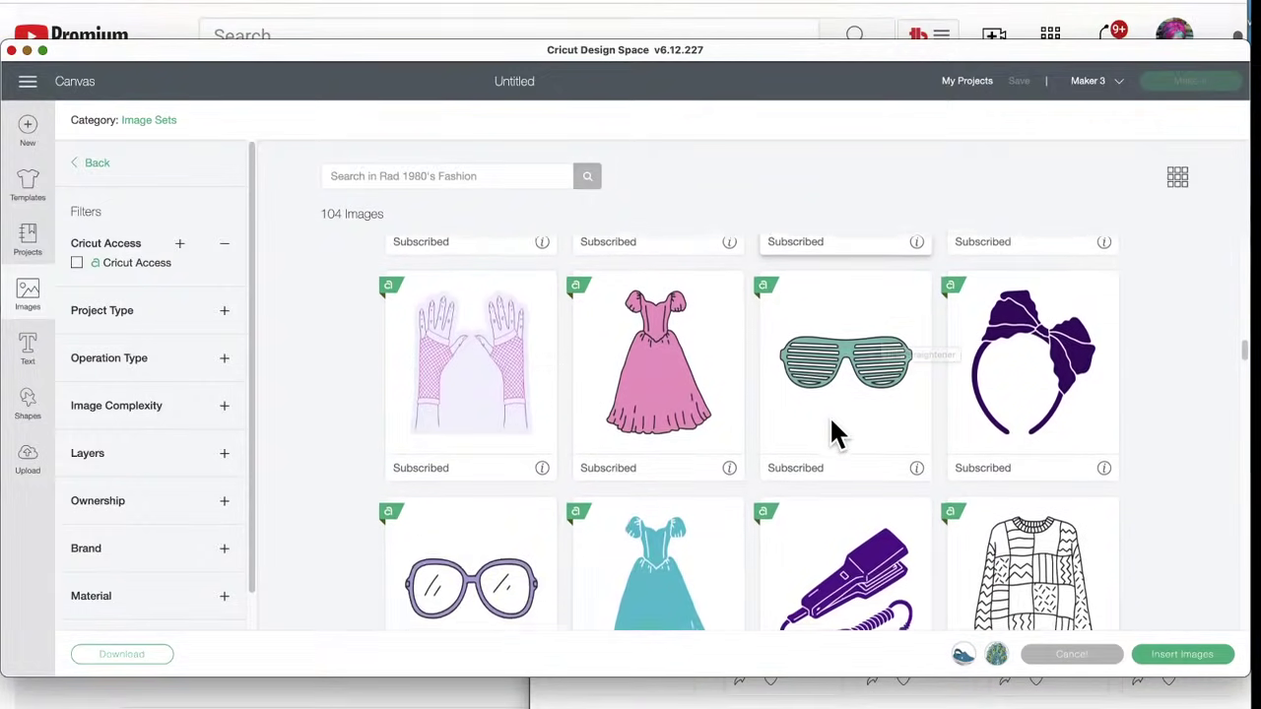
pyautogui.scroll(-2, 830, 420)
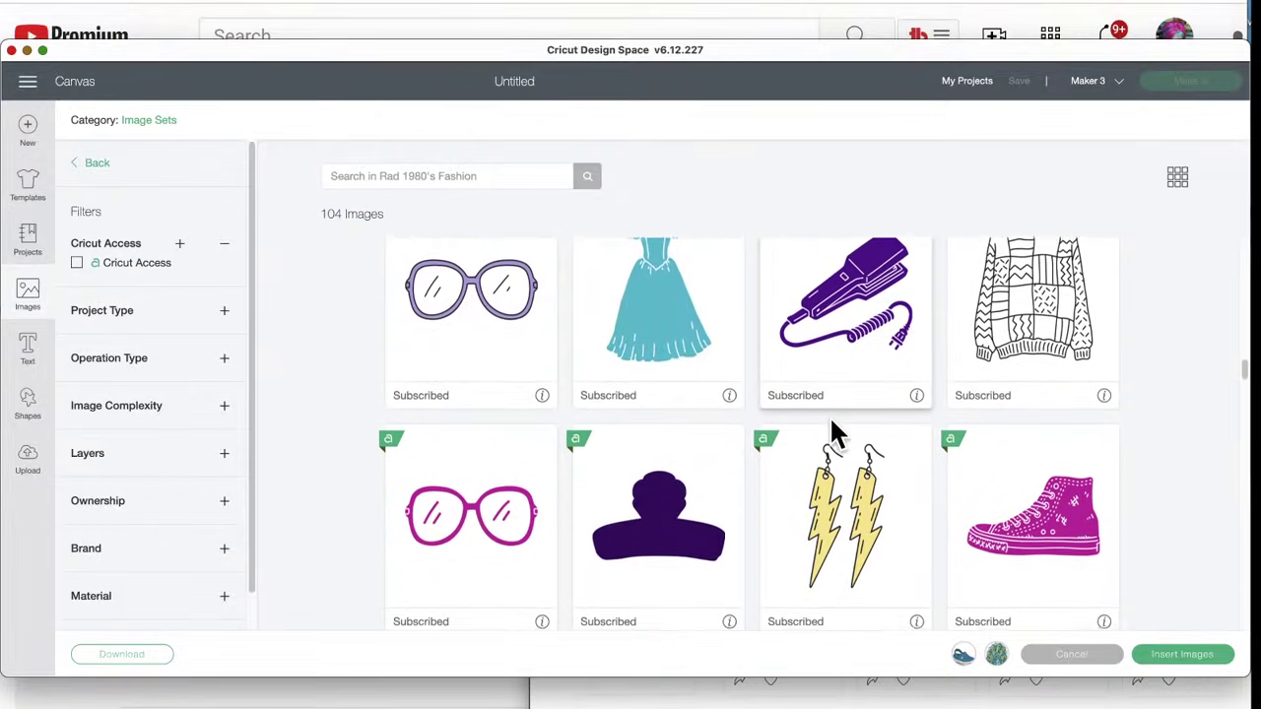
pyautogui.scroll(-2, 831, 422)
pyautogui.scroll(-4, 832, 423)
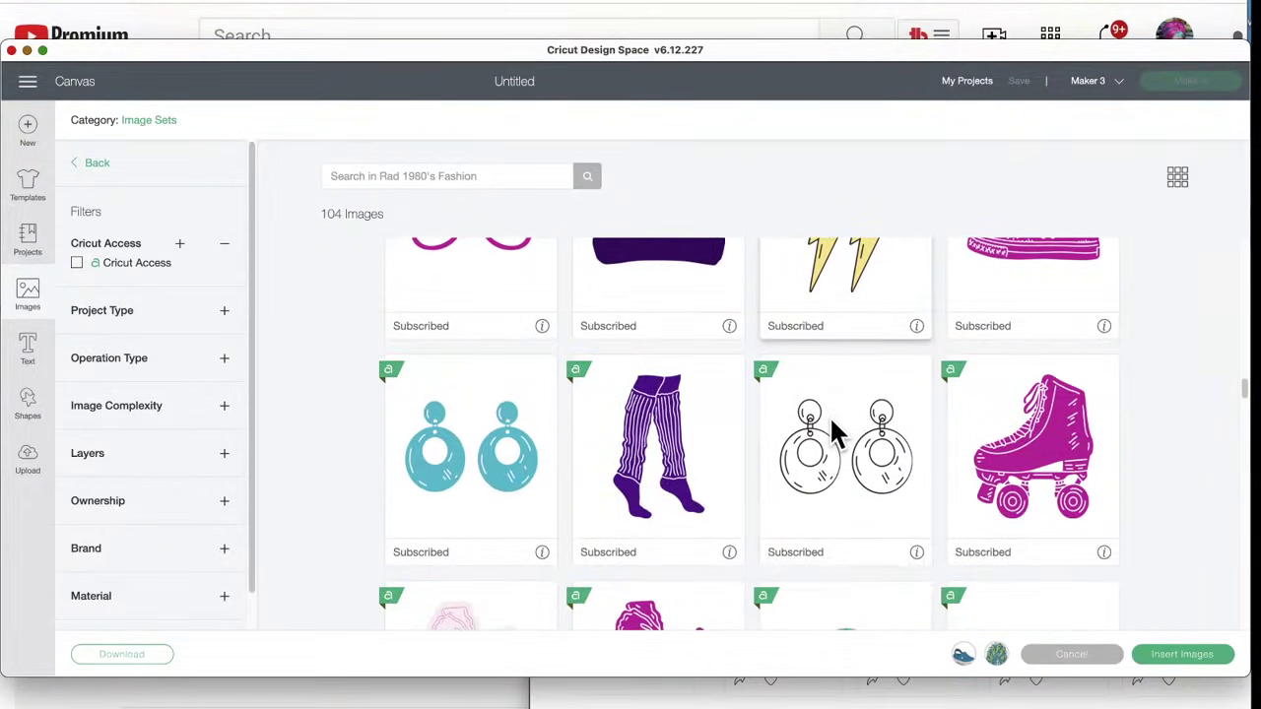
pyautogui.scroll(-2, 832, 433)
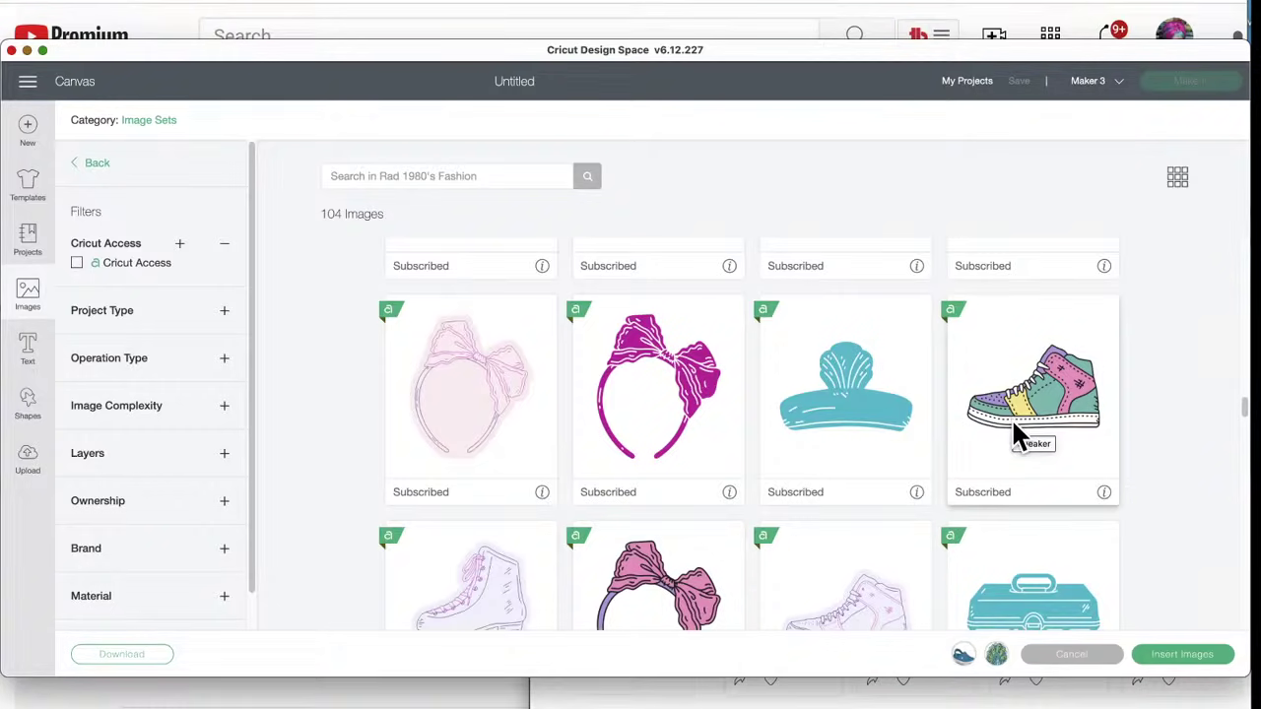
pyautogui.scroll(-5, 1013, 419)
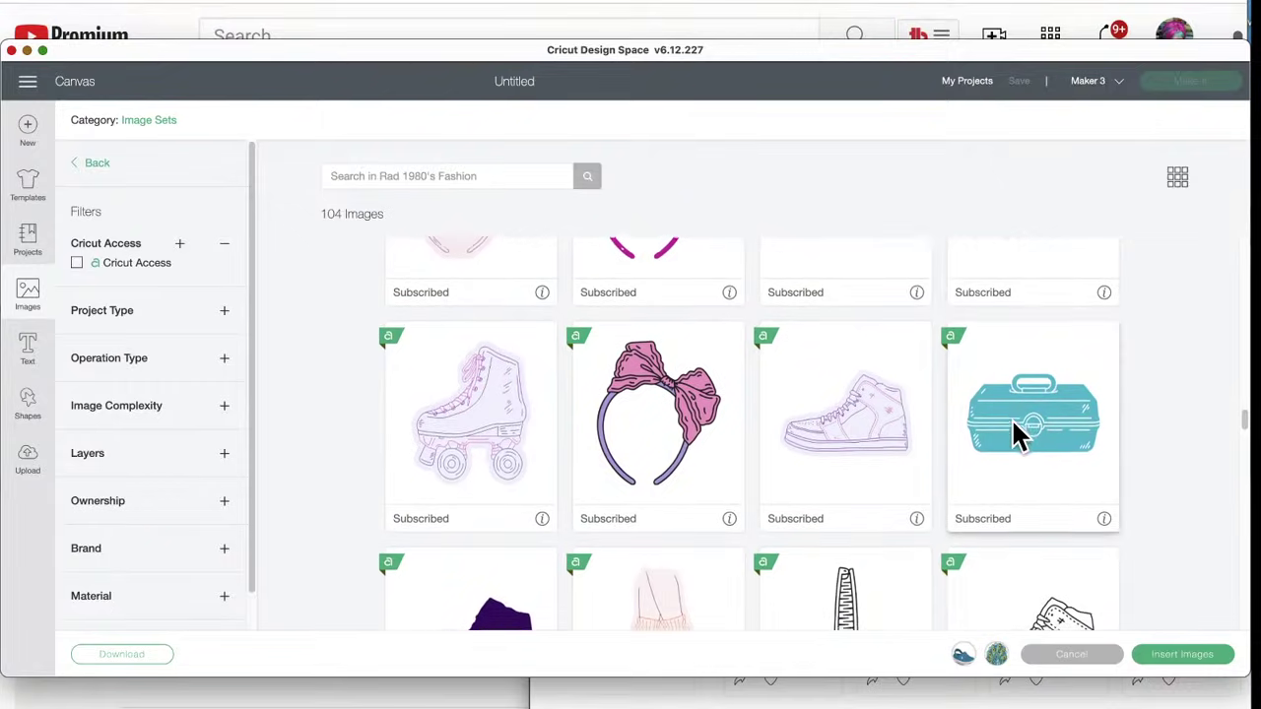
pyautogui.scroll(-8, 1013, 419)
pyautogui.scroll(-5, 1015, 434)
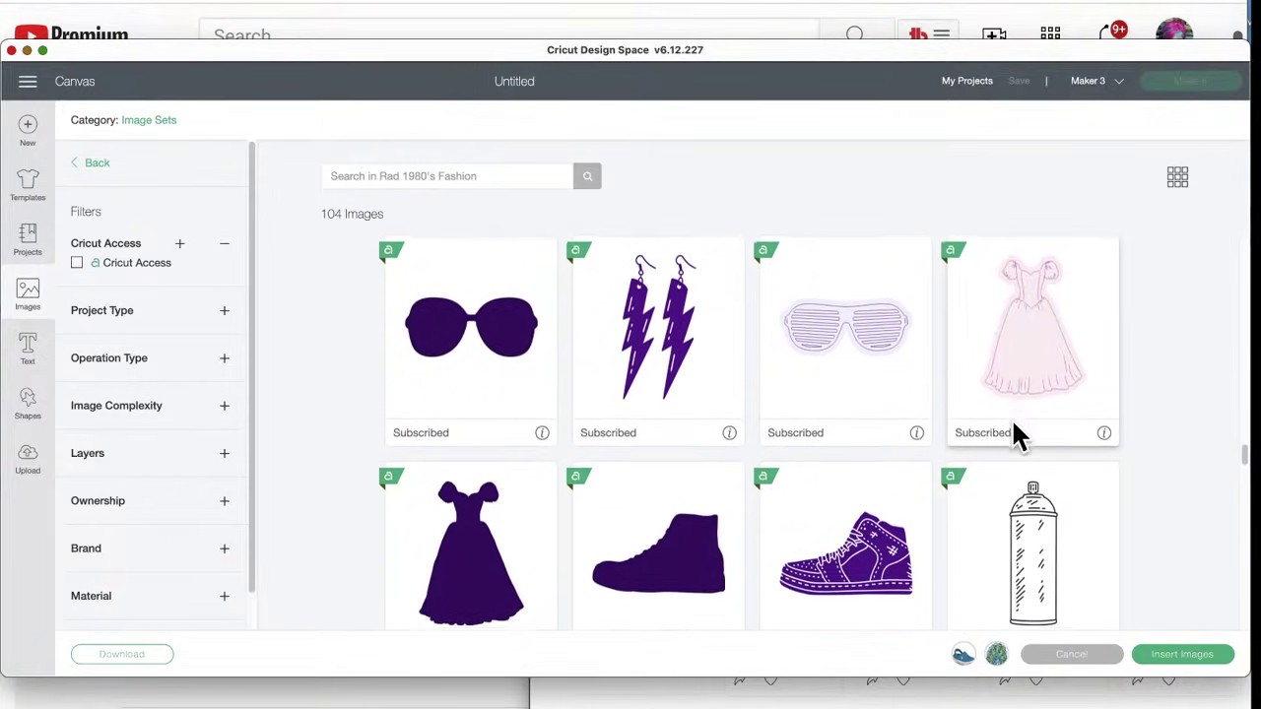
pyautogui.scroll(-8, 1014, 434)
pyautogui.scroll(-6, 1015, 434)
pyautogui.scroll(-6, 1015, 433)
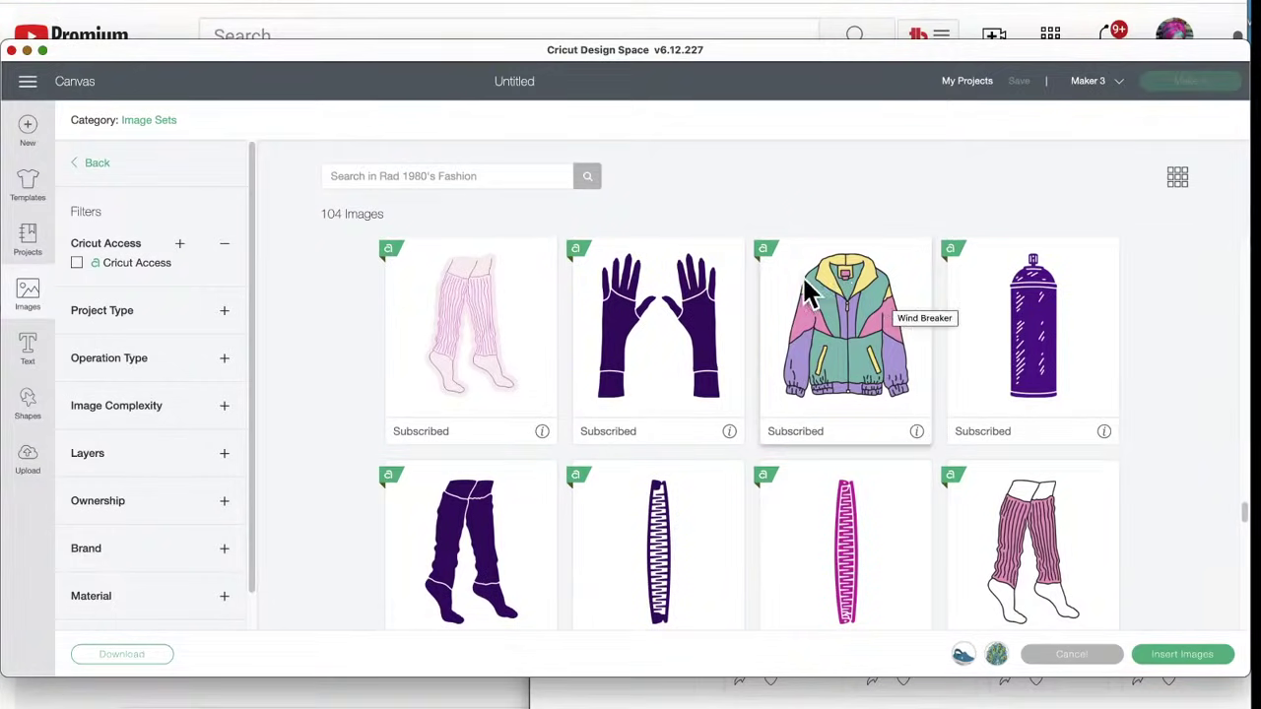
# - Examine the remaining Rad 1980's Fashion images, from the hair clips below the wind breaker to the earrings at the end of the set
pyautogui.scroll(-2, 853, 392)
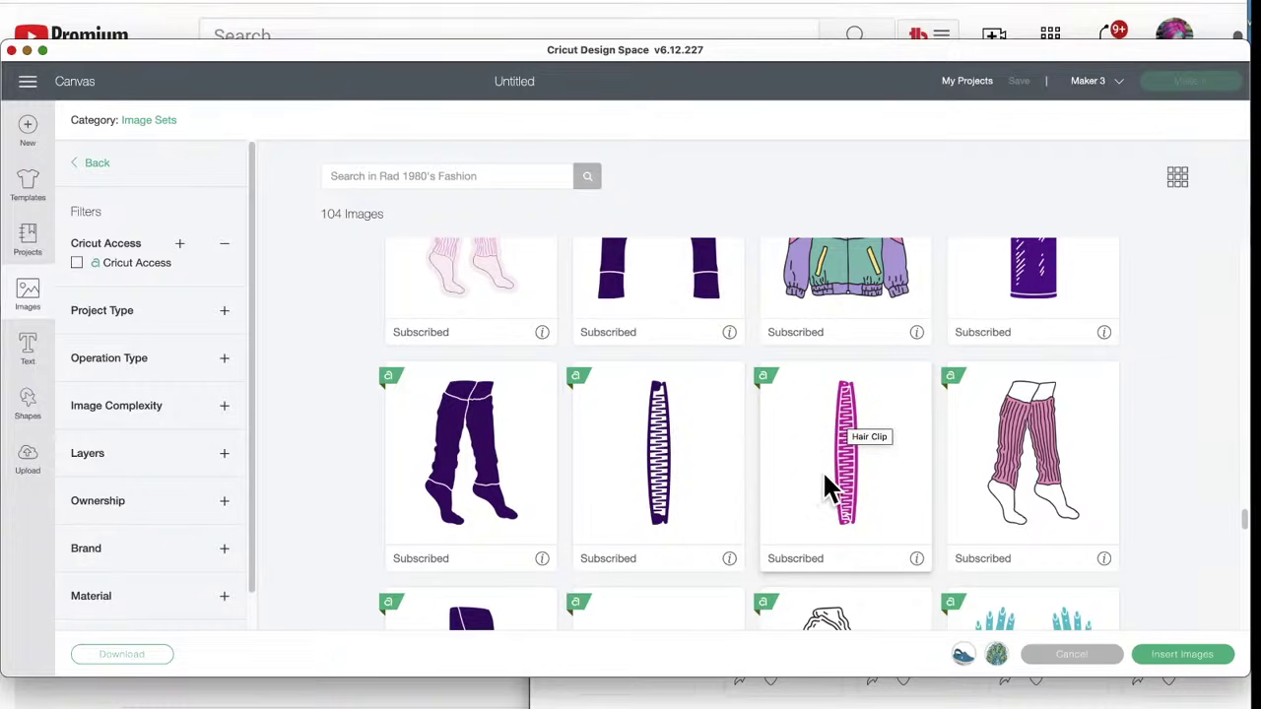
pyautogui.scroll(-3, 823, 476)
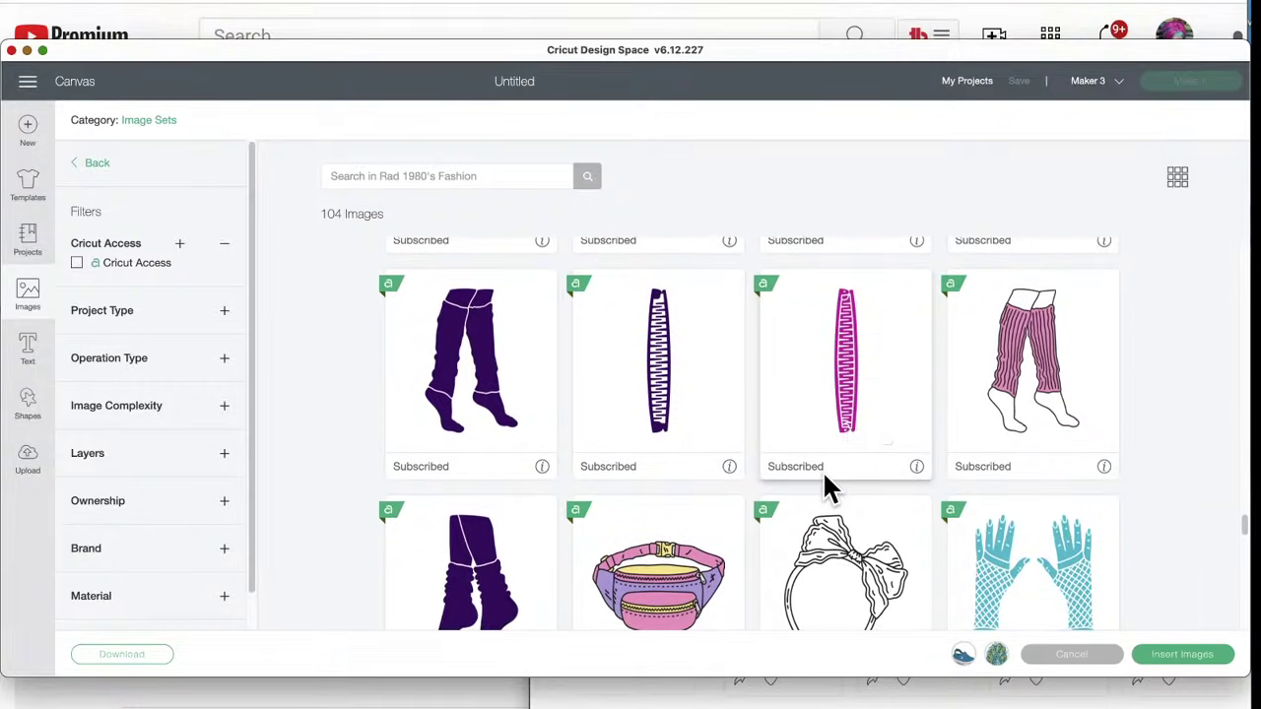
pyautogui.scroll(-3, 828, 485)
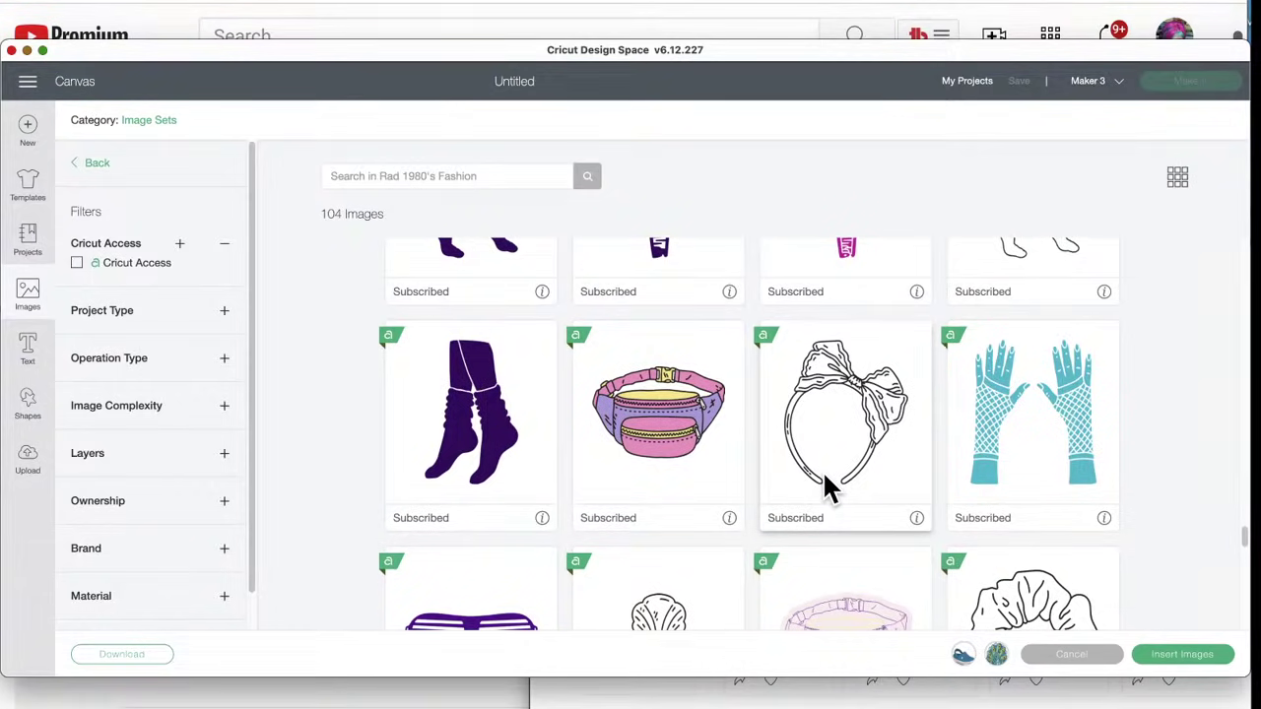
pyautogui.scroll(5, 827, 485)
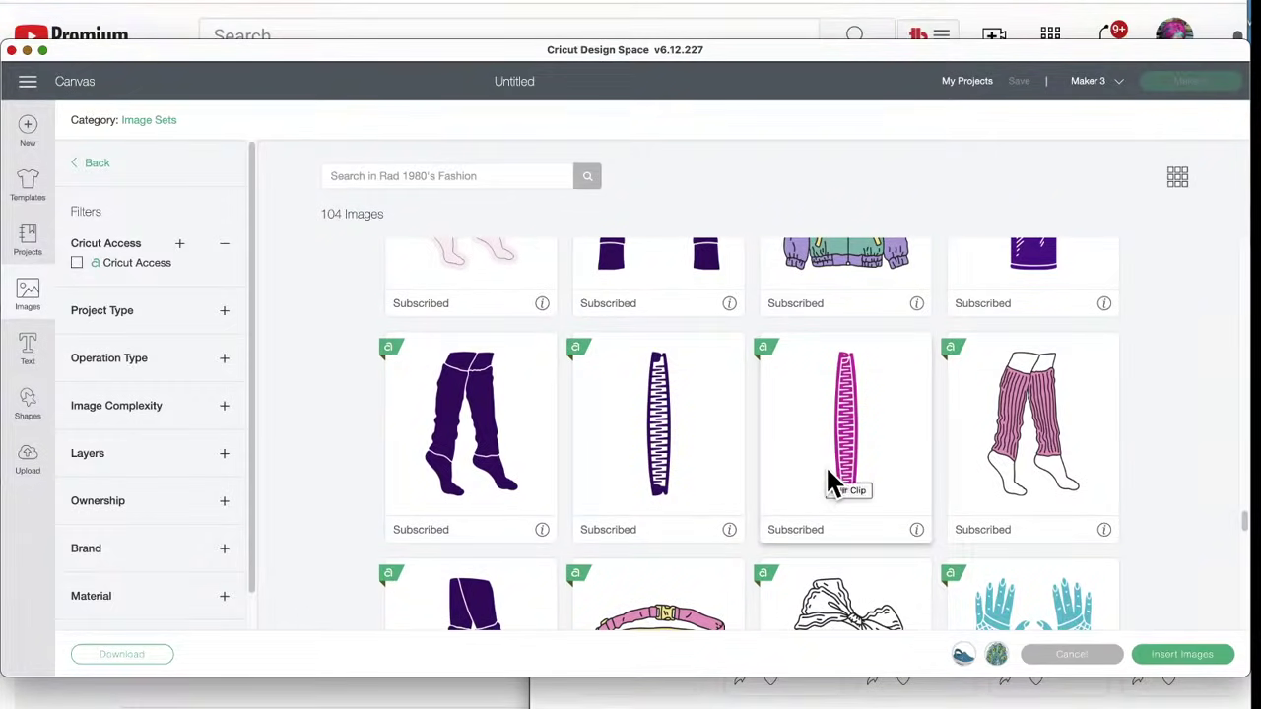
pyautogui.scroll(-1, 828, 481)
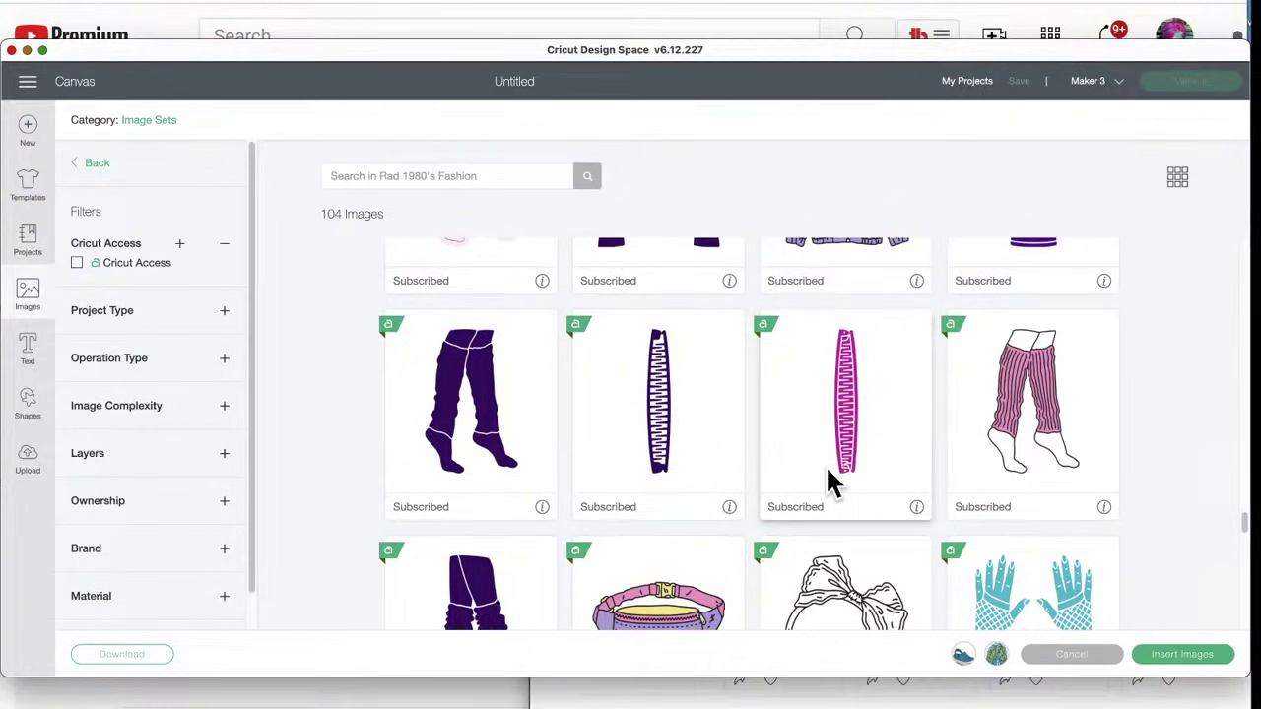
pyautogui.scroll(-4, 827, 483)
pyautogui.scroll(-7, 827, 473)
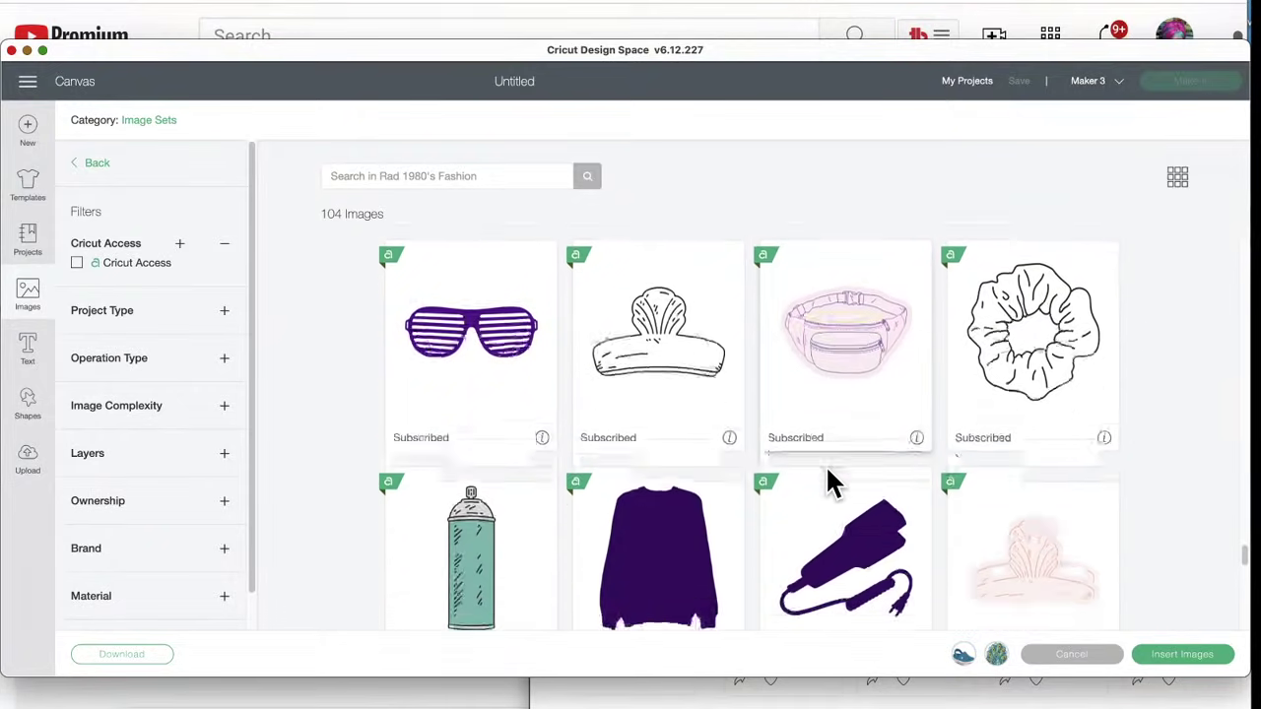
pyautogui.scroll(-4, 828, 473)
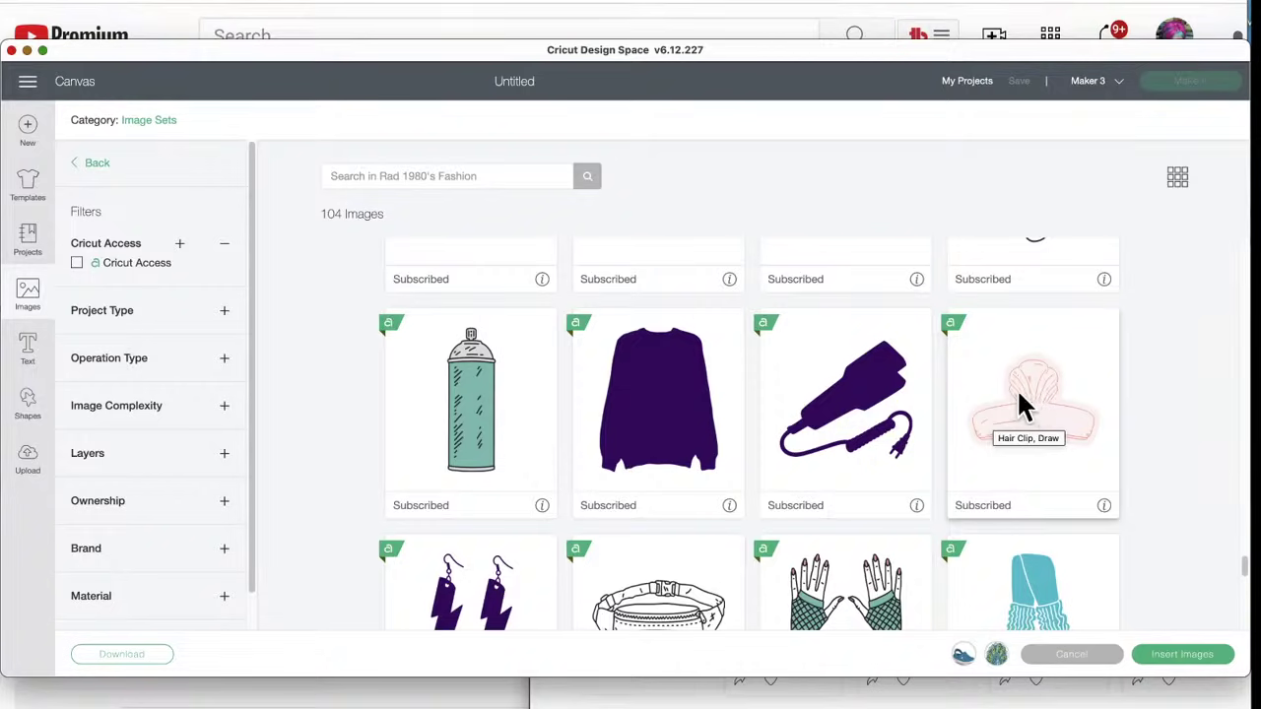
pyautogui.scroll(-3, 1021, 404)
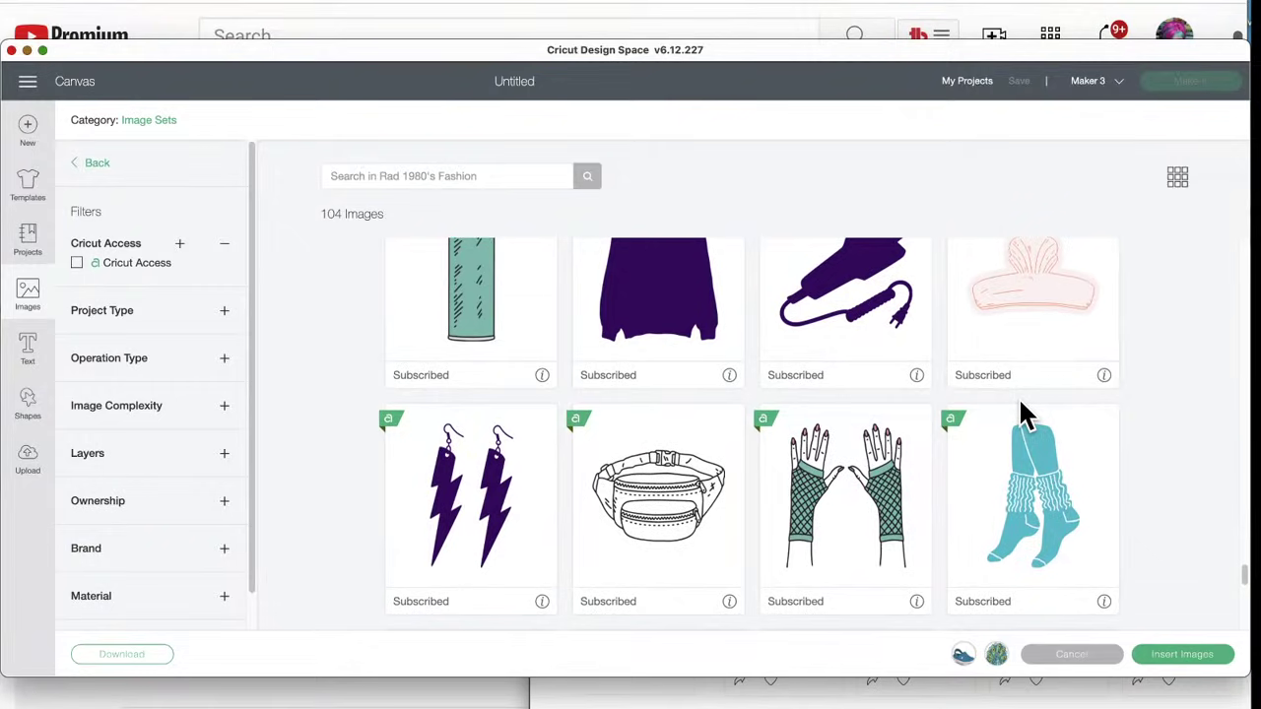
pyautogui.scroll(-2, 1018, 397)
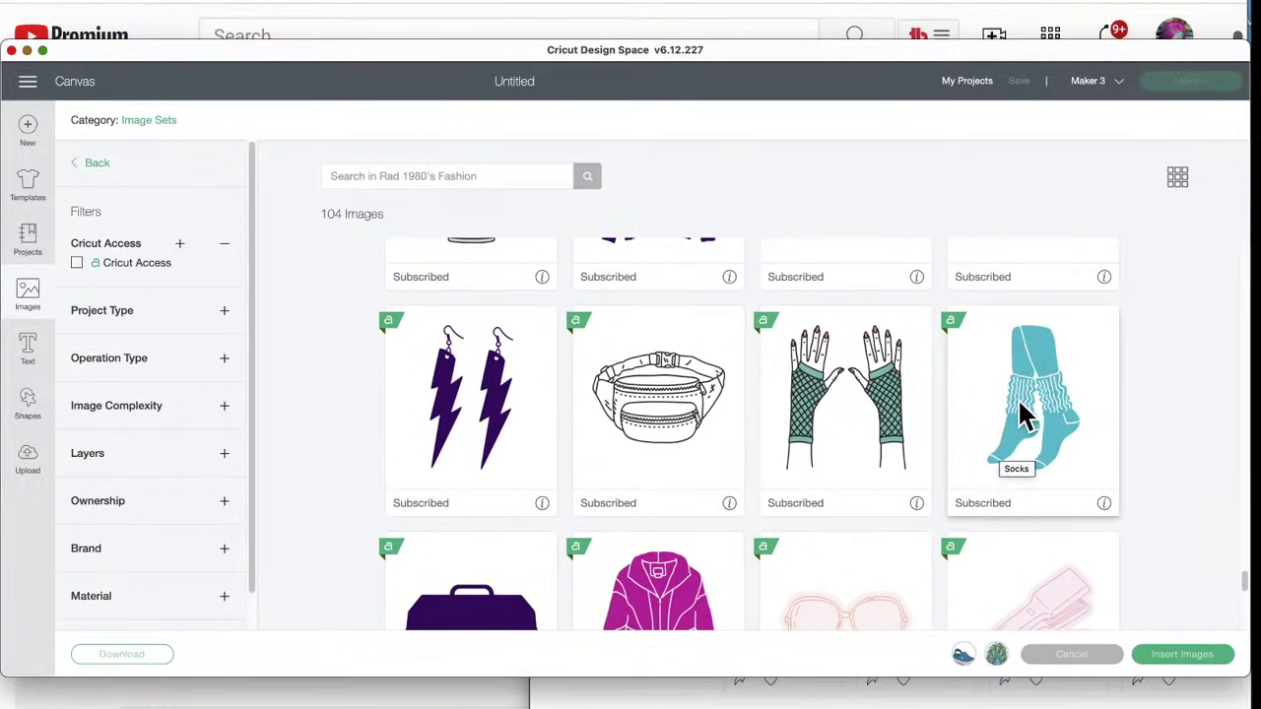
pyautogui.scroll(-3, 987, 439)
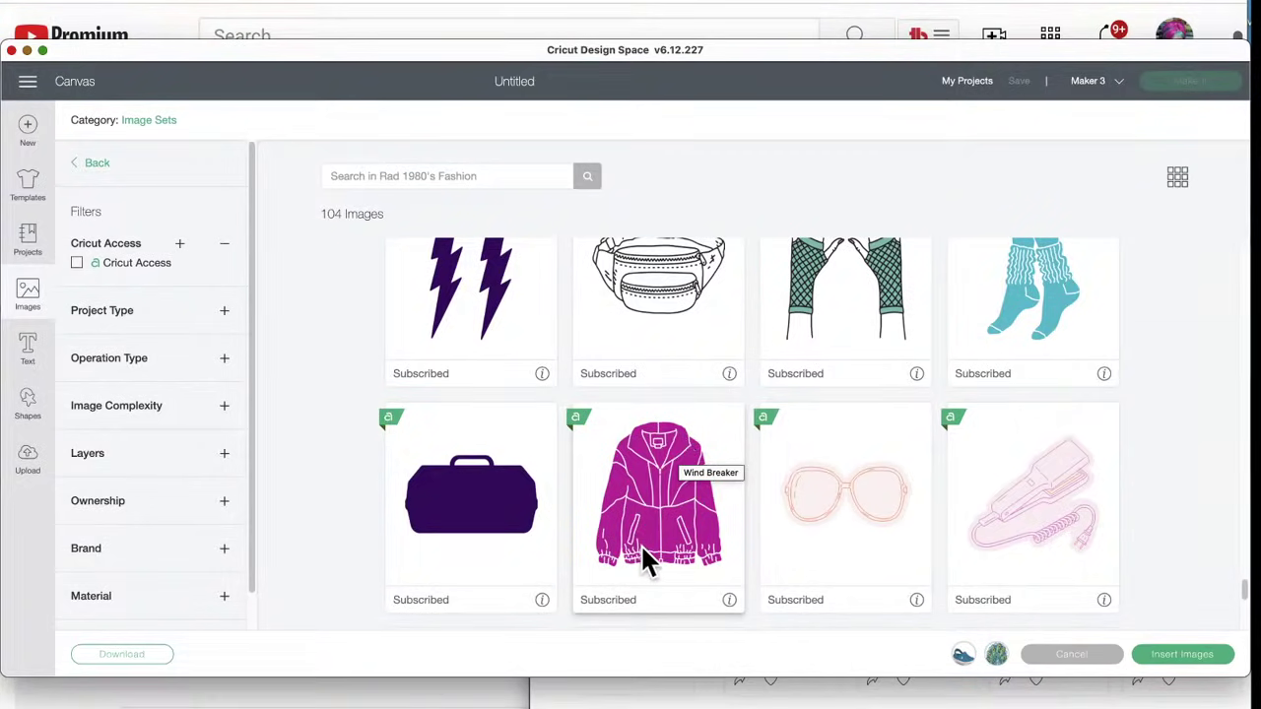
pyautogui.scroll(-2, 682, 529)
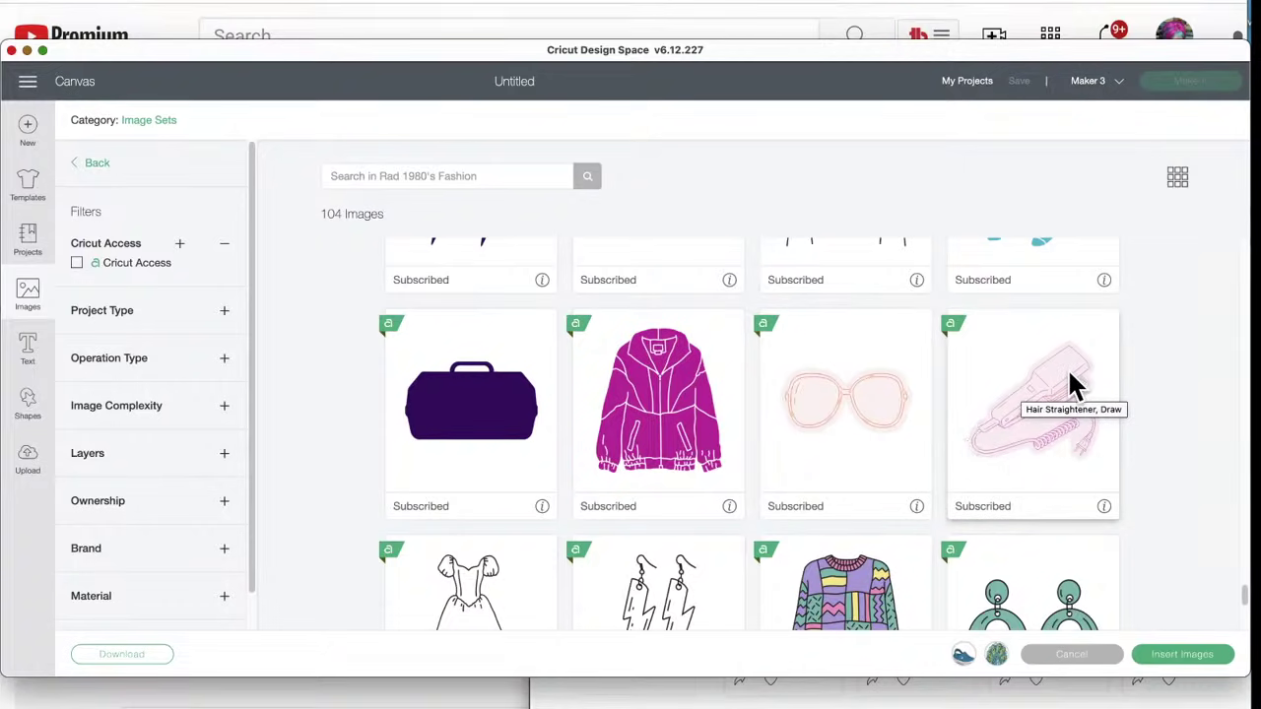
pyautogui.scroll(-3, 1036, 438)
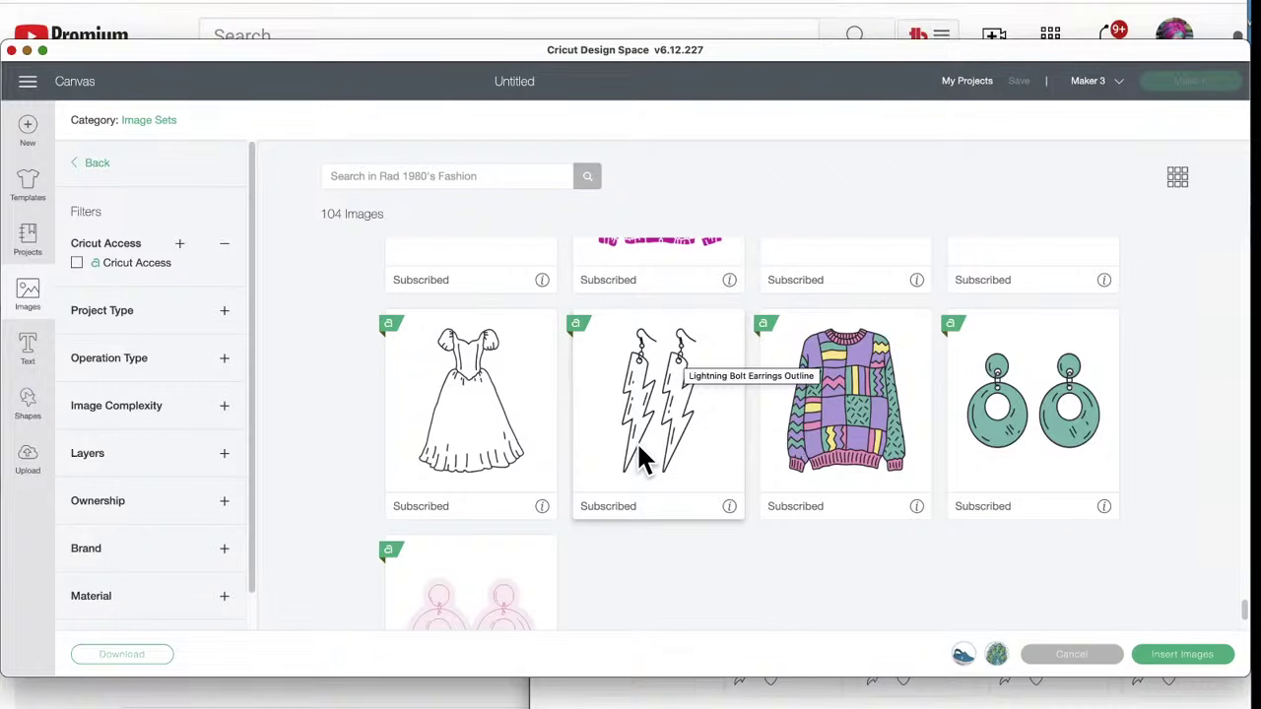
# - Select the Lightning Bolt Earrings Outline and the pink round draw earrings at the end of the Rad 1980's Fashion set
pyautogui.click(642, 392)
pyautogui.scroll(-2, 642, 394)
pyautogui.click(515, 526)
pyautogui.scroll(12, 687, 492)
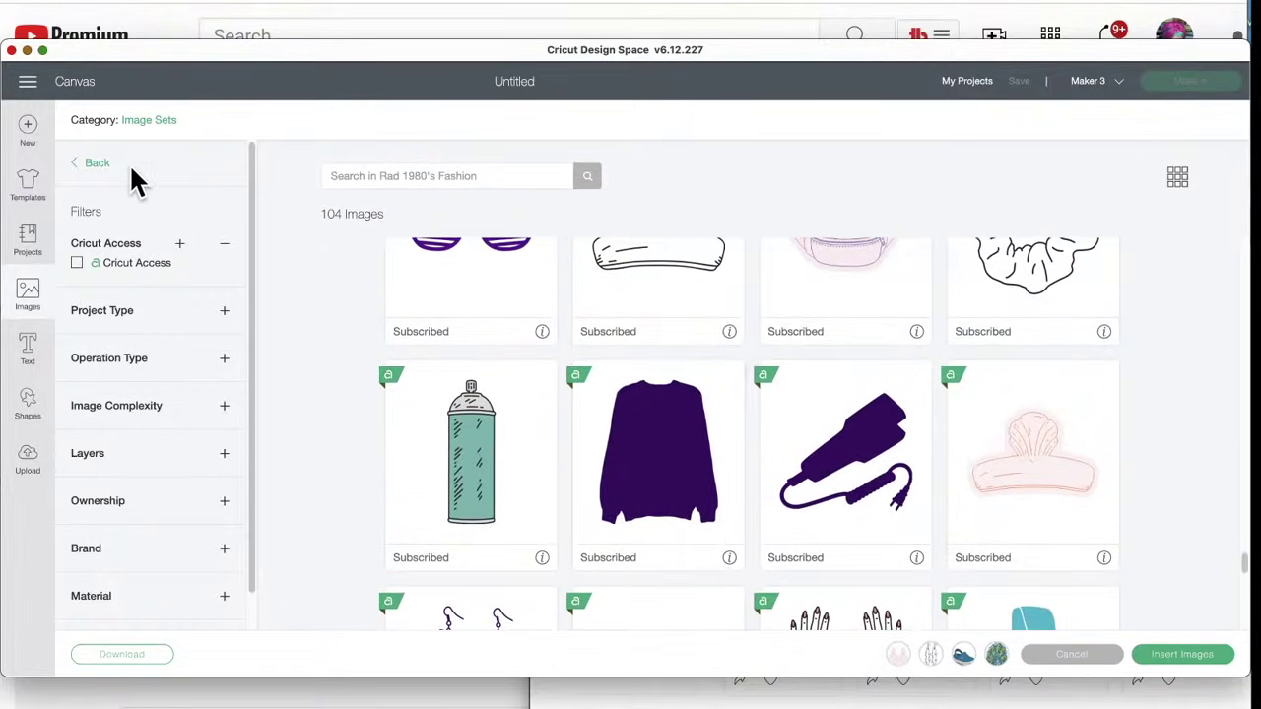
# - Return to the list of image sets, search it for "print", and open the Botanical Prints set
pyautogui.click(98, 164)
pyautogui.scroll(-3, 626, 488)
pyautogui.scroll(3, 627, 489)
pyautogui.click(382, 175)
pyautogui.write('print')
pyautogui.press('Return')
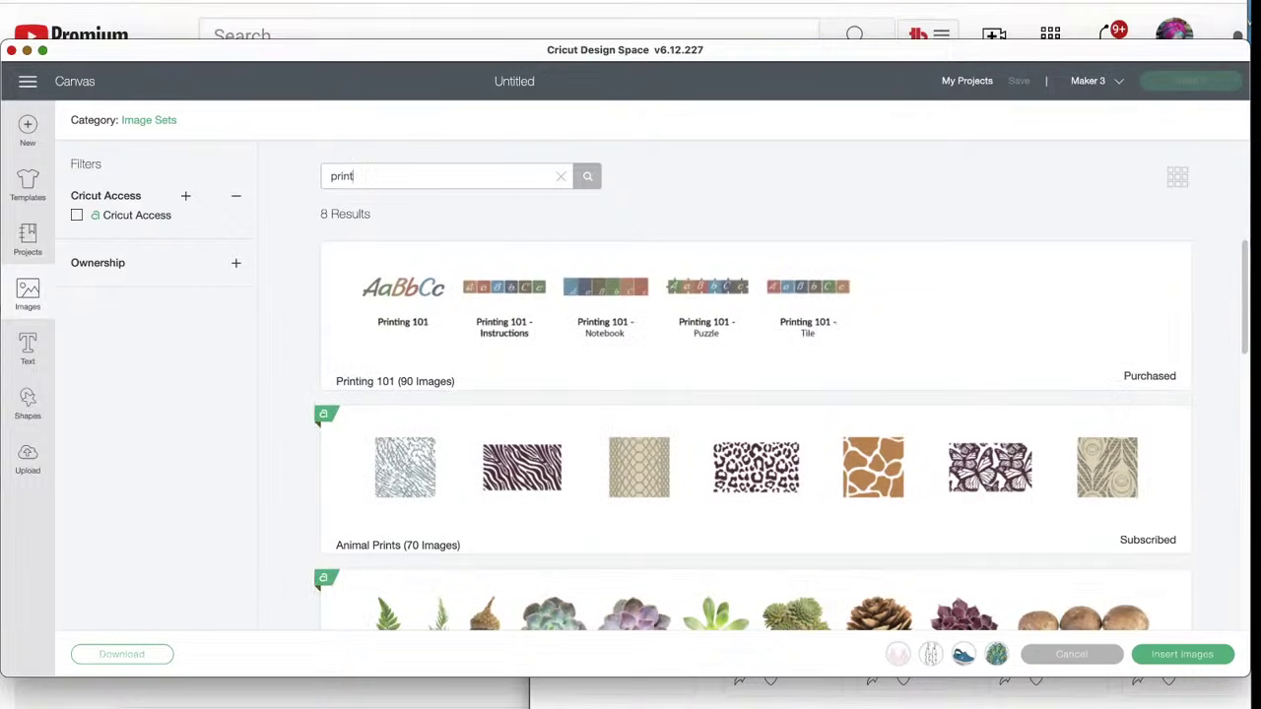
pyautogui.scroll(-3, 615, 495)
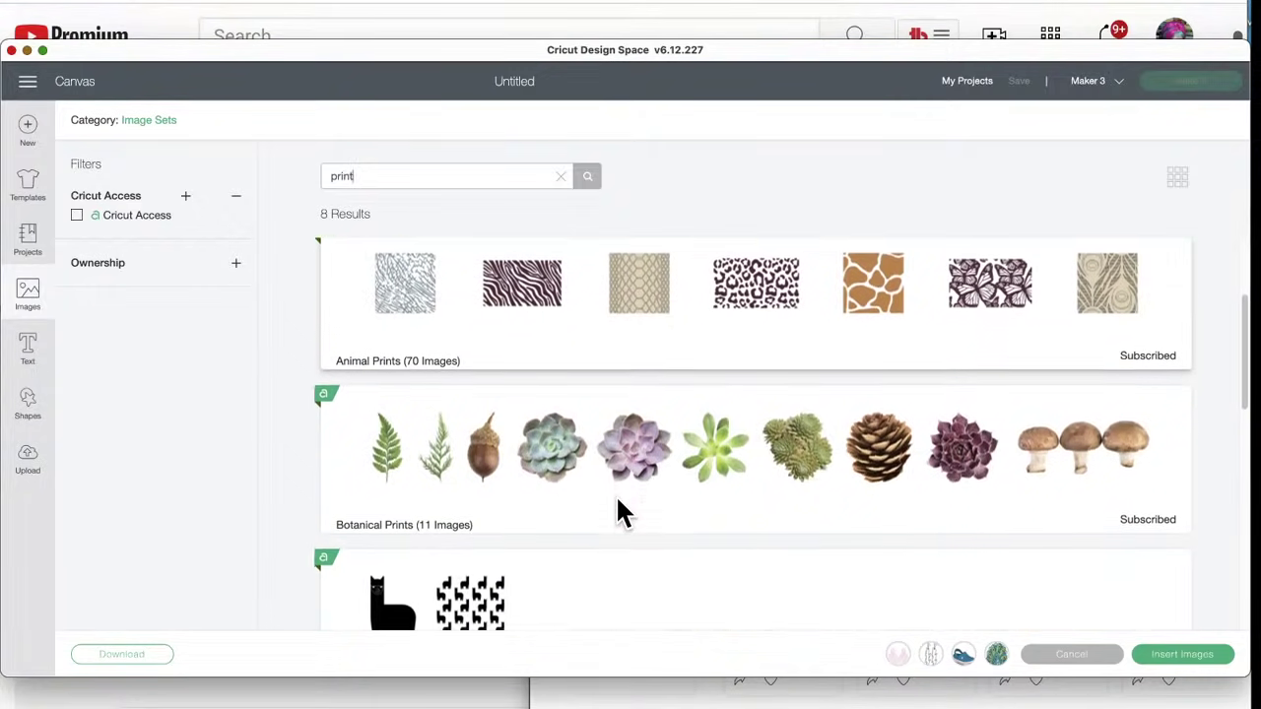
pyautogui.click(605, 451)
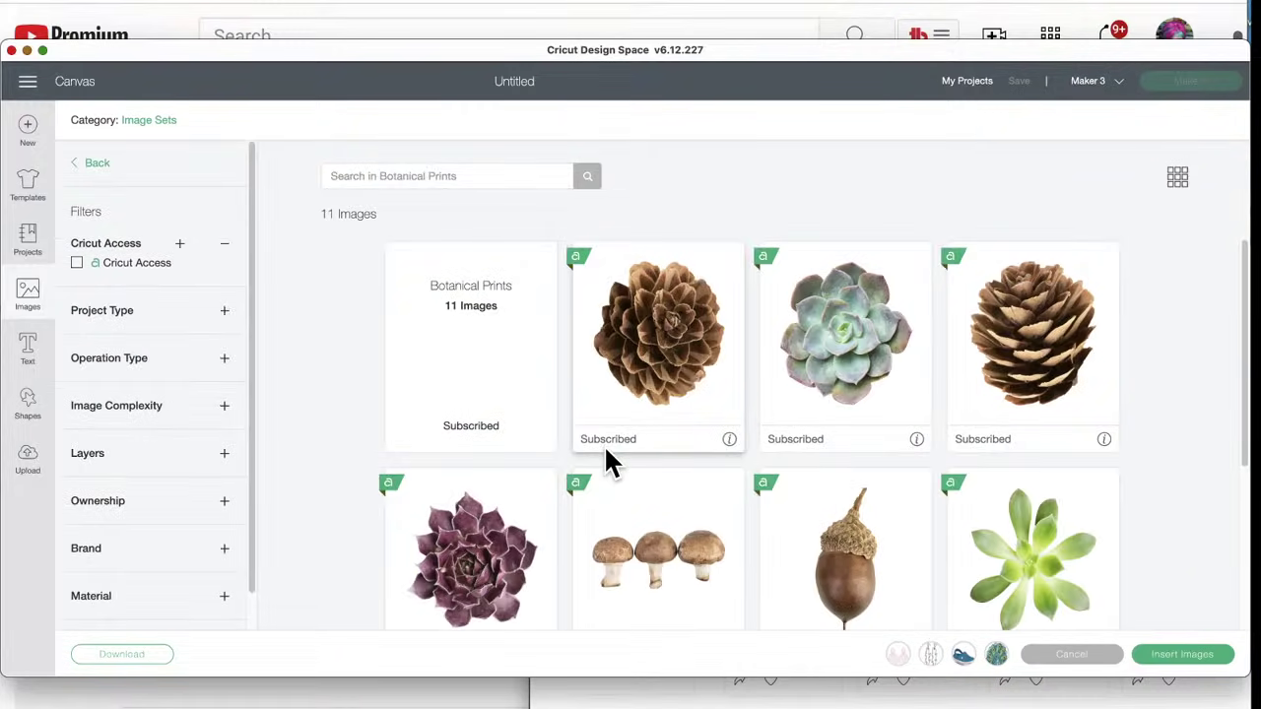
# - Add the blue succulent to the selected images and insert all of them onto the canvas, leaving them deselected
pyautogui.click(827, 321)
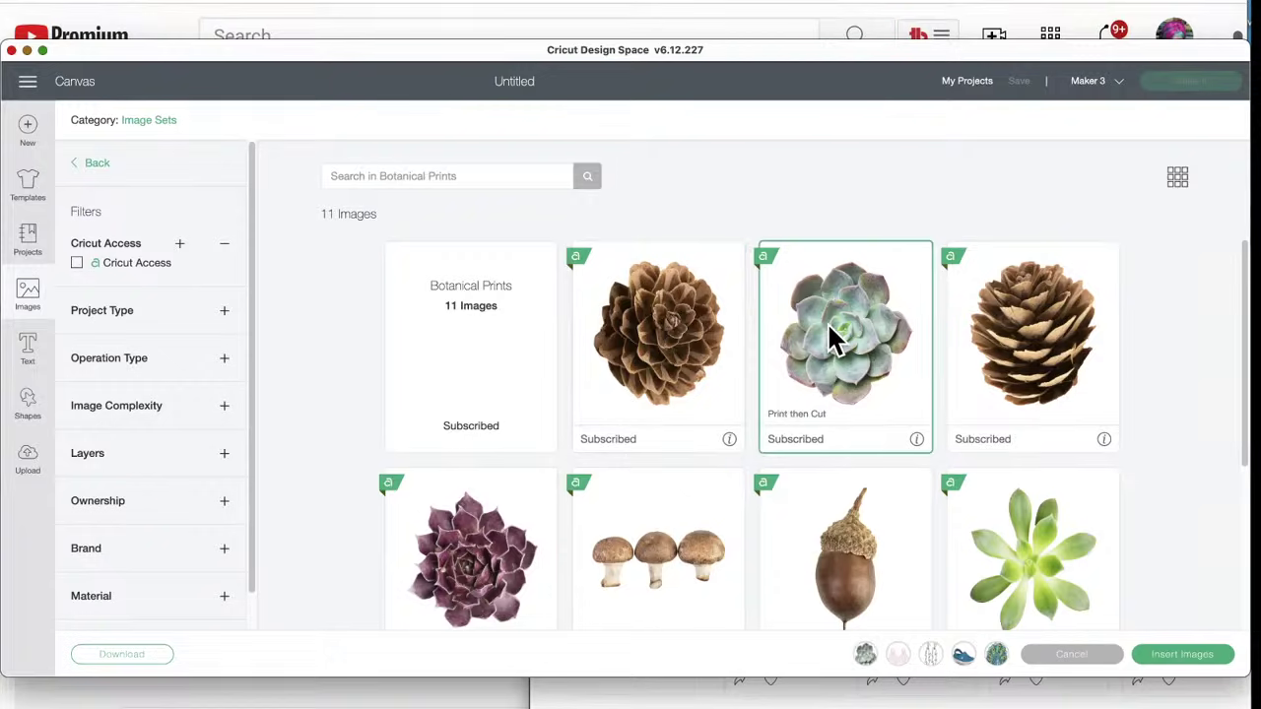
pyautogui.click(1182, 657)
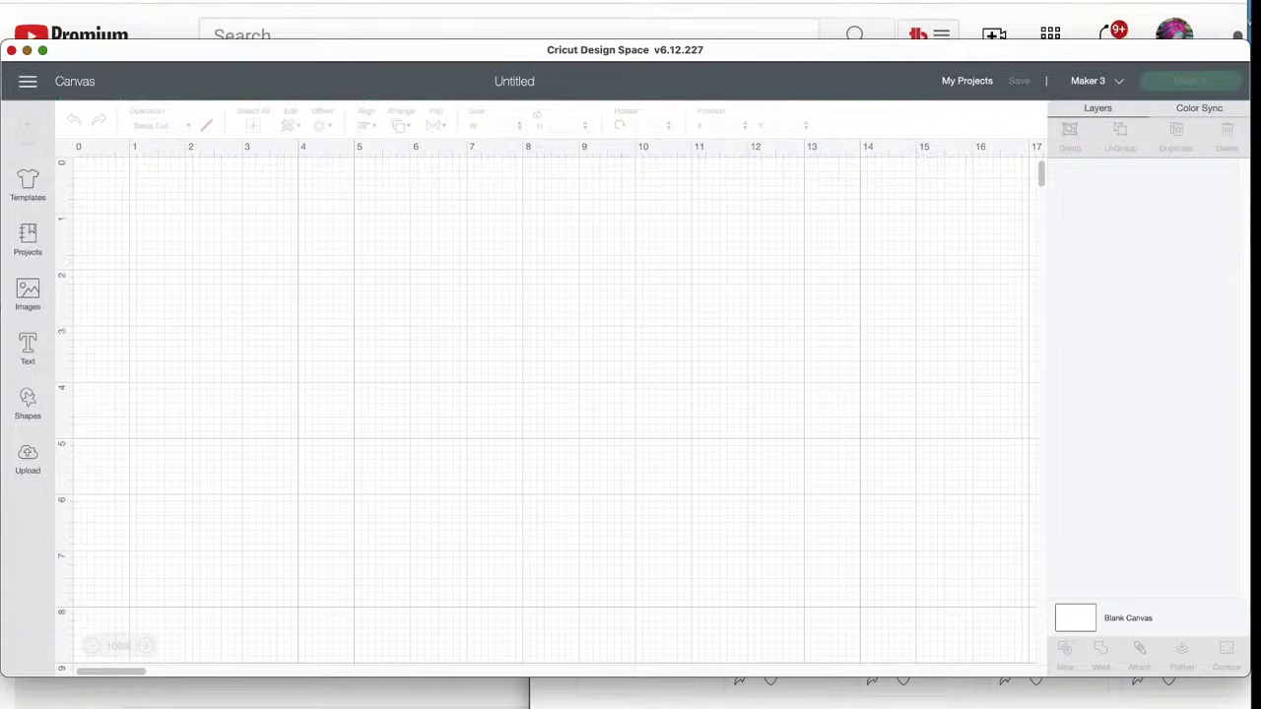
pyautogui.click(522, 389)
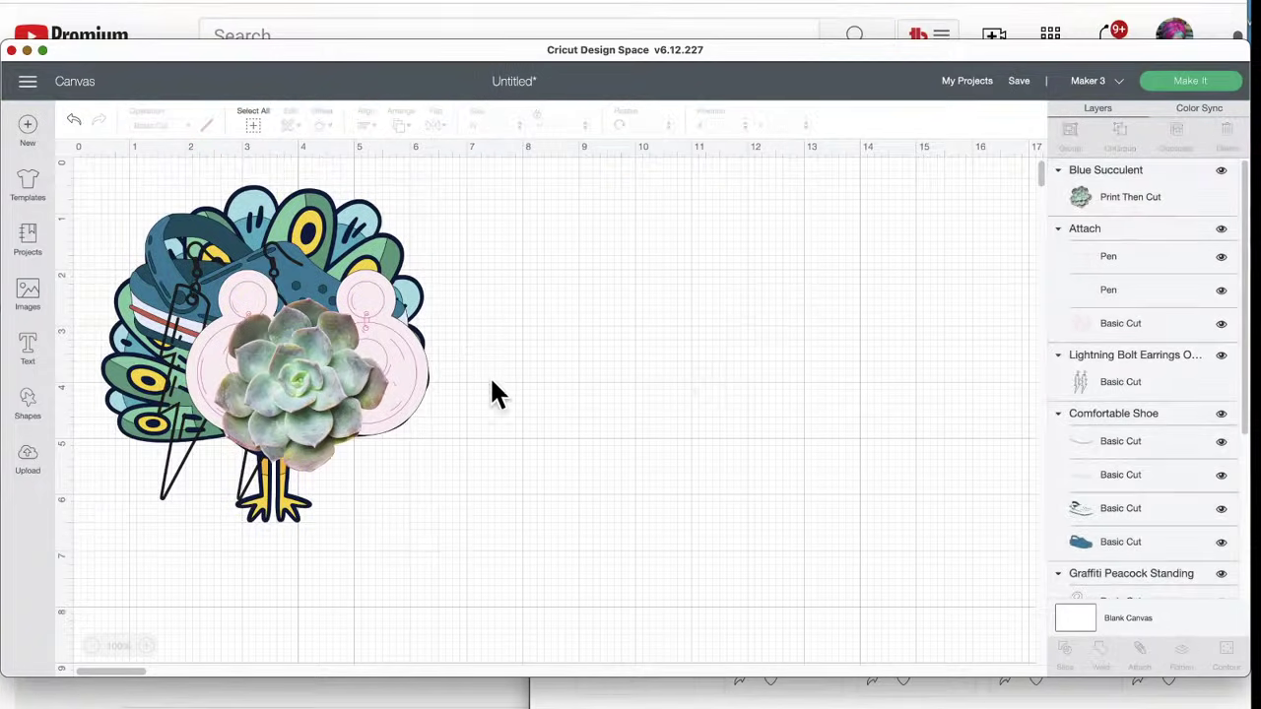
# - Separate the blue succulent and the pink earrings from the stacked images, placing the earrings at about X 7.8, Y 3.0 and the succulent beyond them
pyautogui.moveTo(314, 379); pyautogui.dragTo(717, 388)
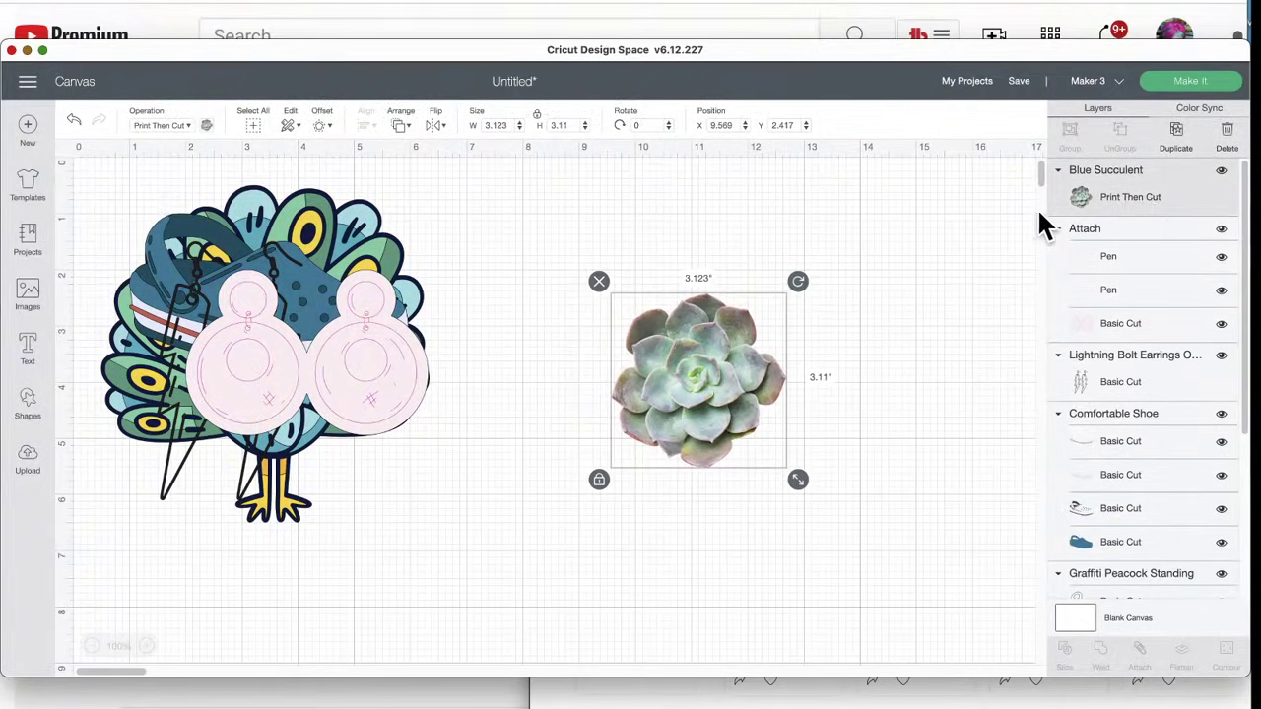
pyautogui.moveTo(732, 373); pyautogui.dragTo(774, 370)
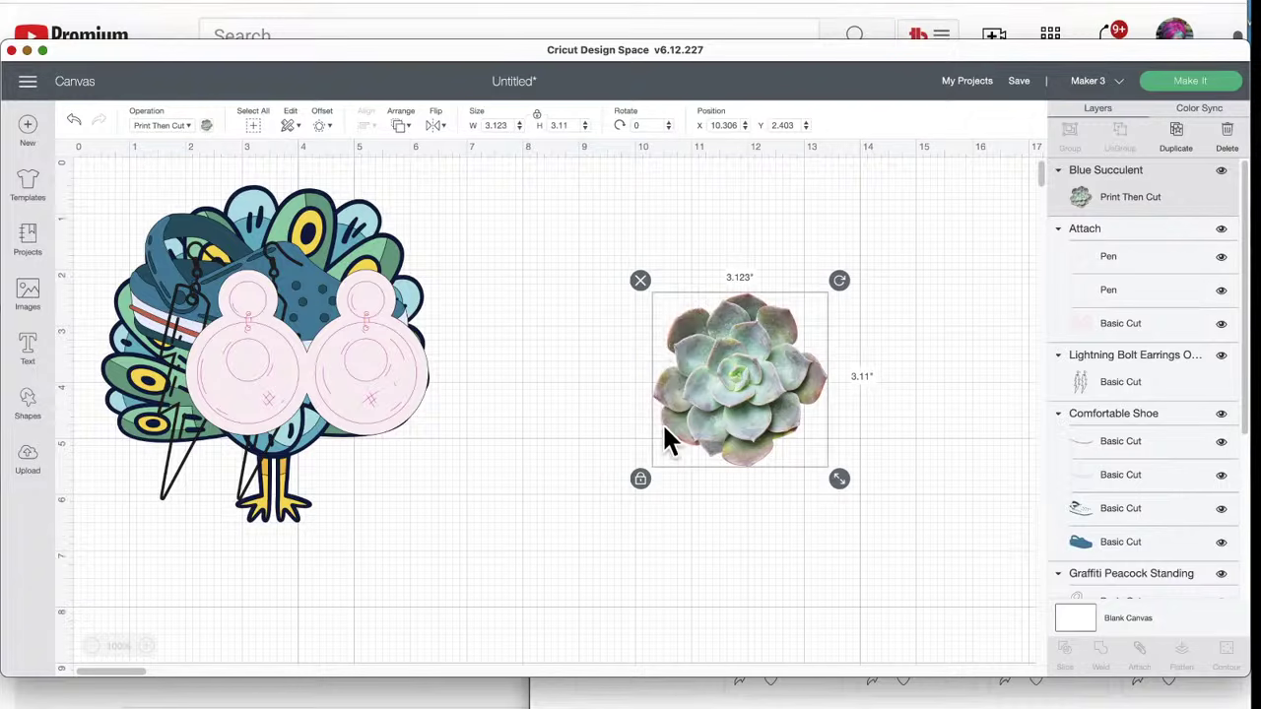
pyautogui.moveTo(741, 381); pyautogui.dragTo(953, 289)
pyautogui.moveTo(399, 365); pyautogui.dragTo(695, 431)
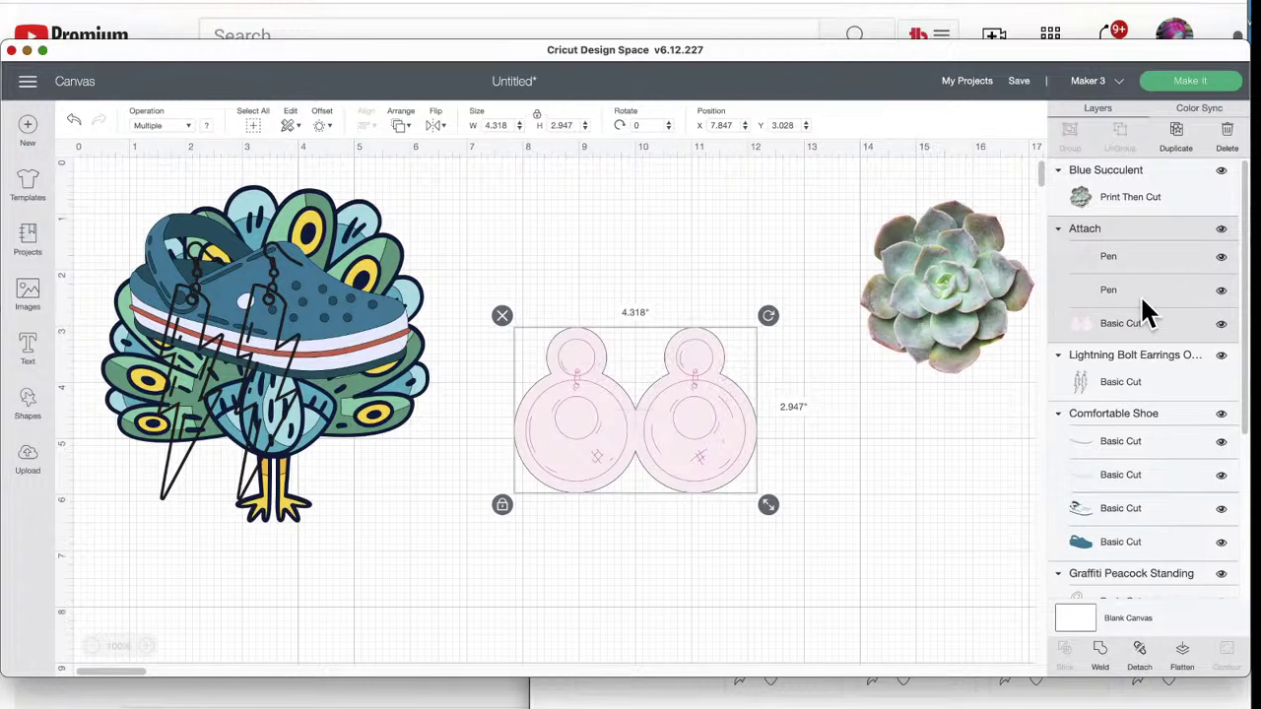
# - Set the pen colour of the pink earrings' small connector layer, the second Pen layer in the Attach group, to Black
pyautogui.click(1109, 294)
pyautogui.moveTo(1108, 286); pyautogui.dragTo(1104, 264)
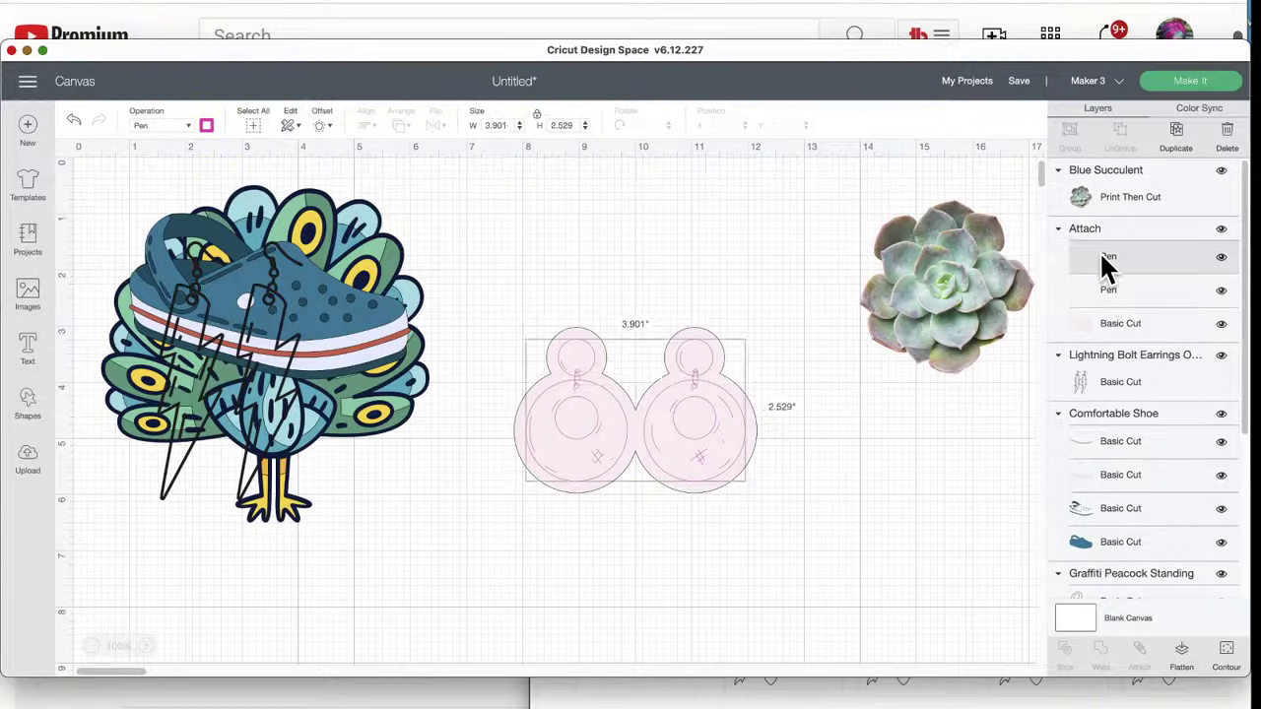
pyautogui.click(1110, 291)
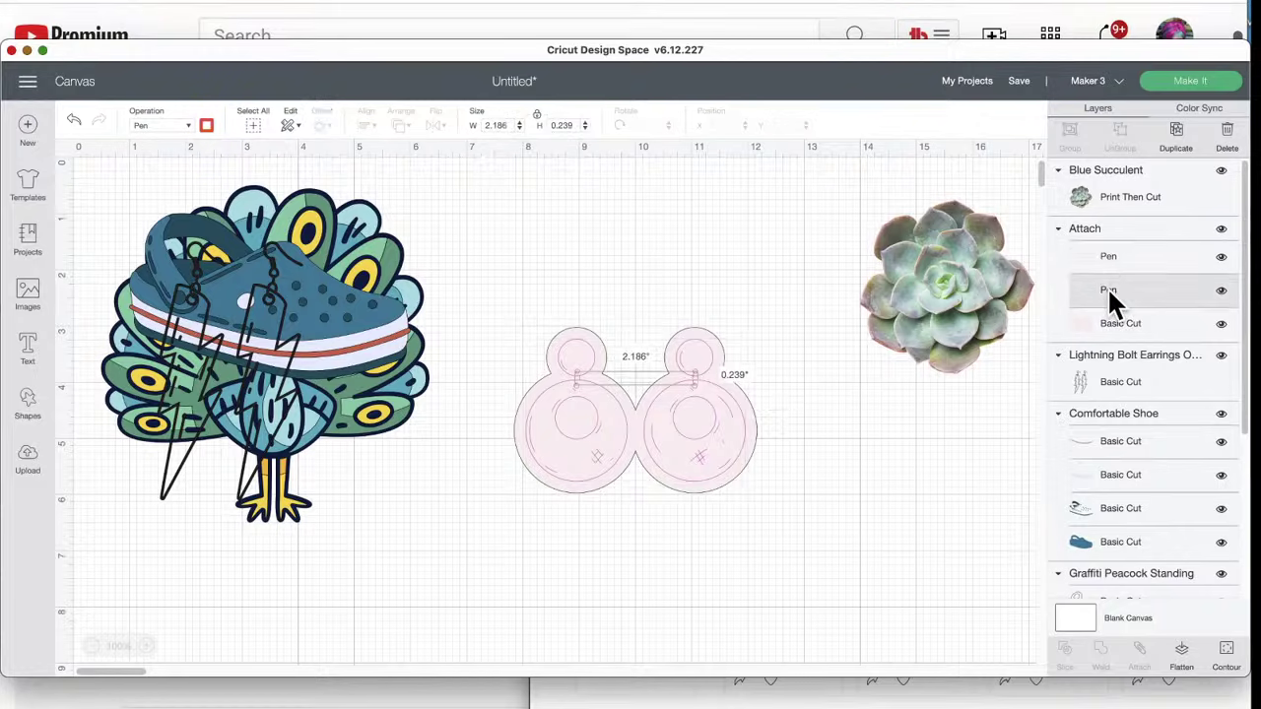
pyautogui.click(204, 126)
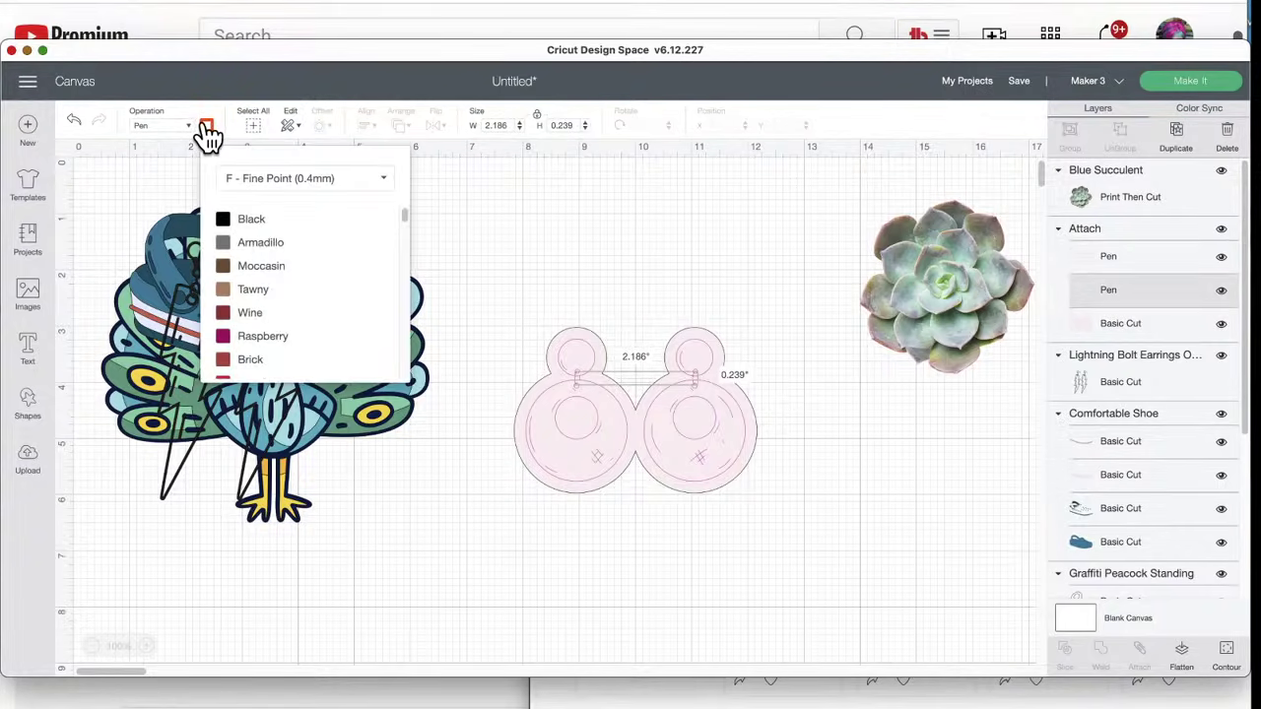
pyautogui.click(492, 232)
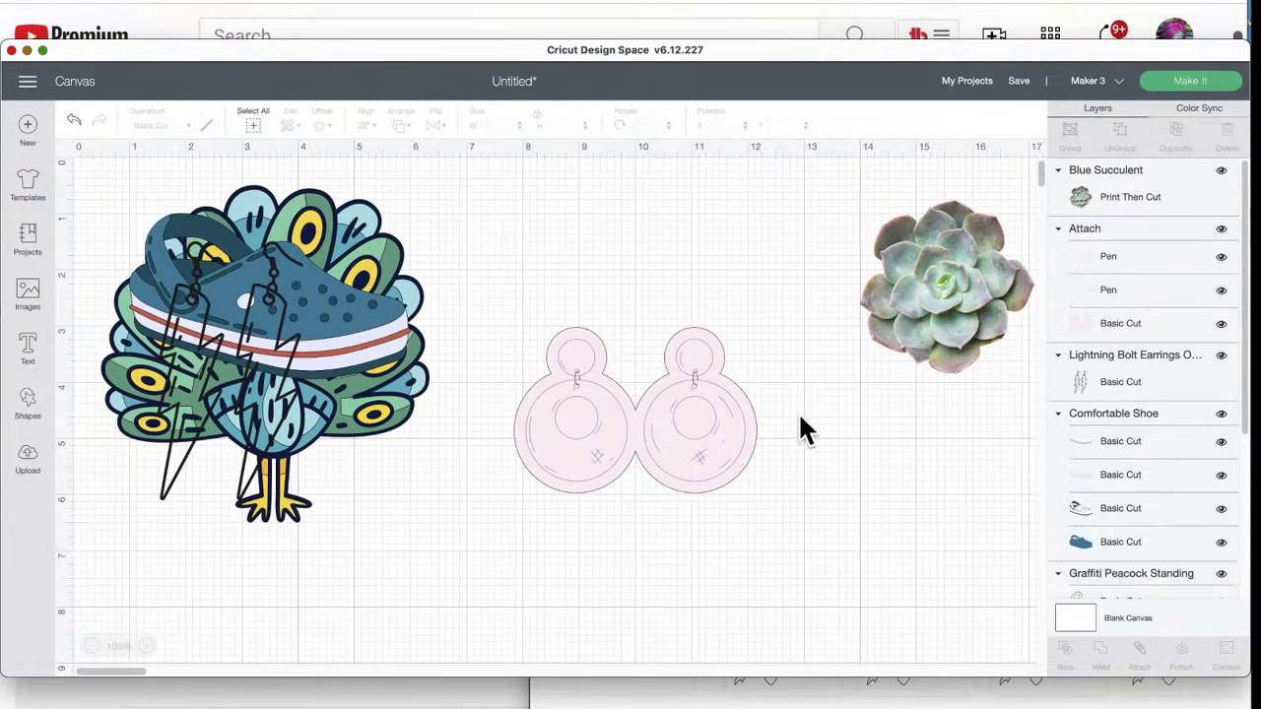
pyautogui.click(1104, 289)
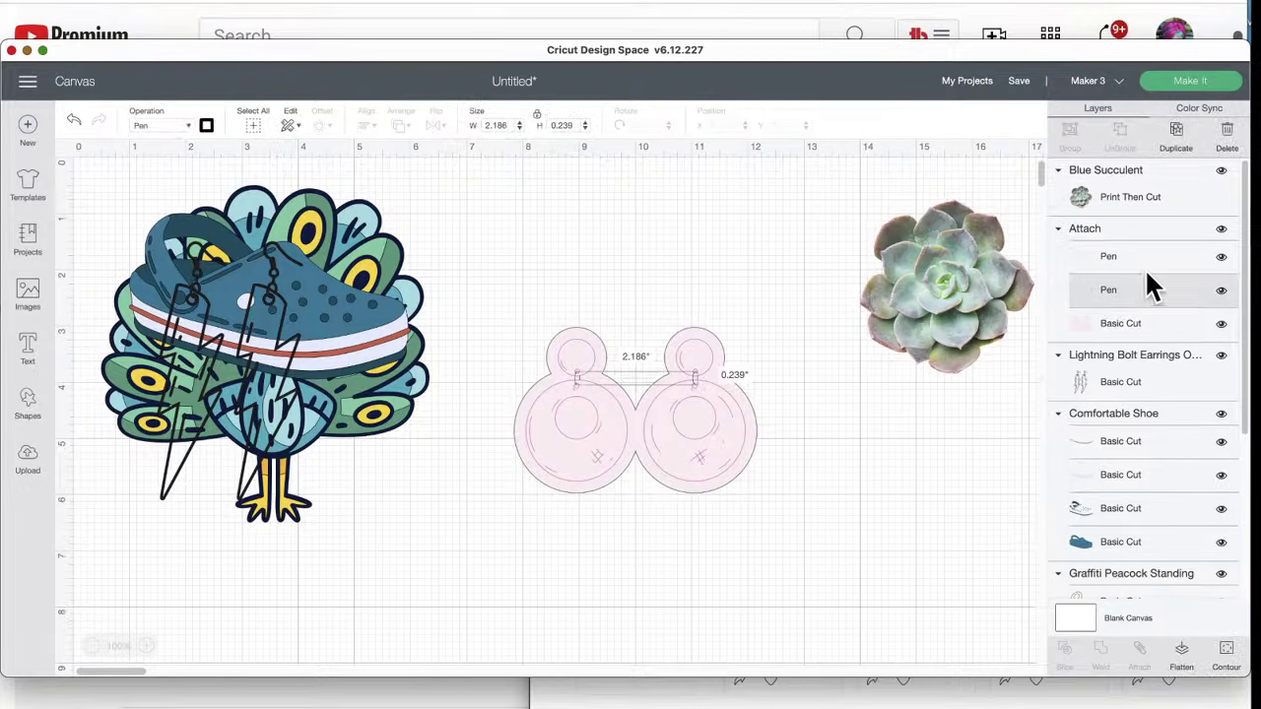
# - Set the pen colour of the pink earrings' main drawing layer, the first Pen layer in the Attach group, to Blue and deselect it
pyautogui.click(1108, 254)
pyautogui.click(206, 126)
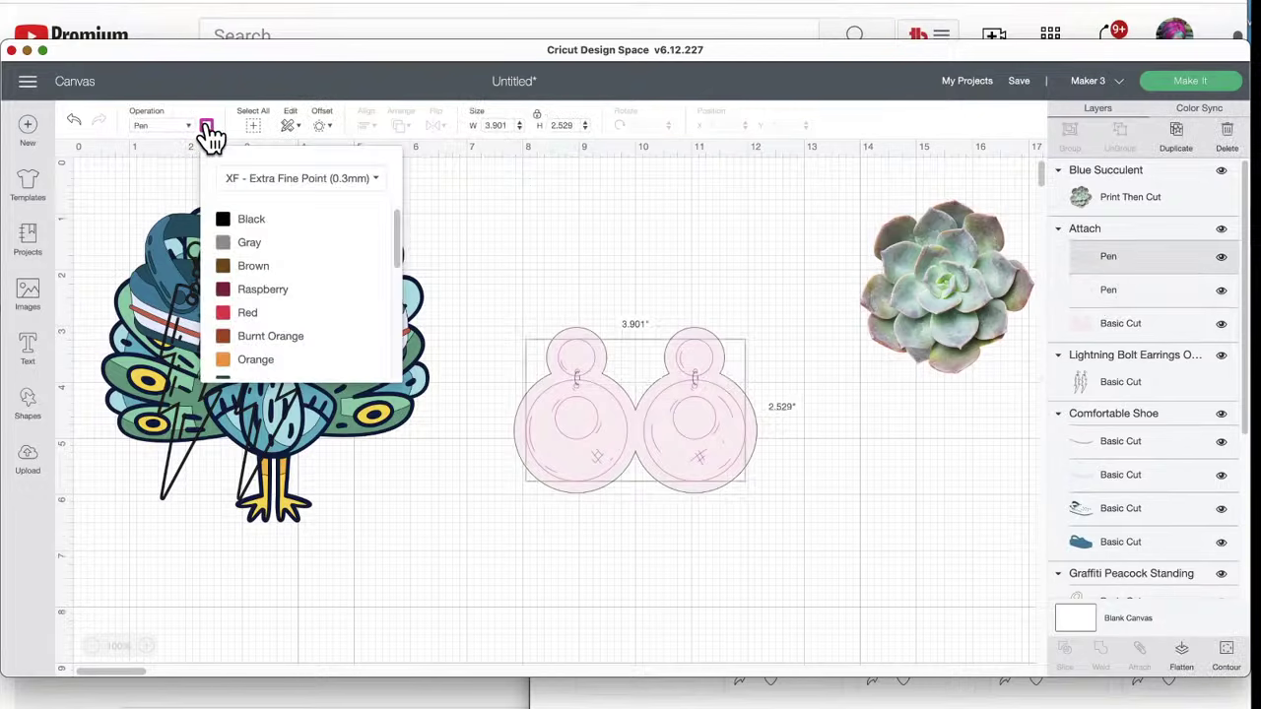
pyautogui.click(266, 362)
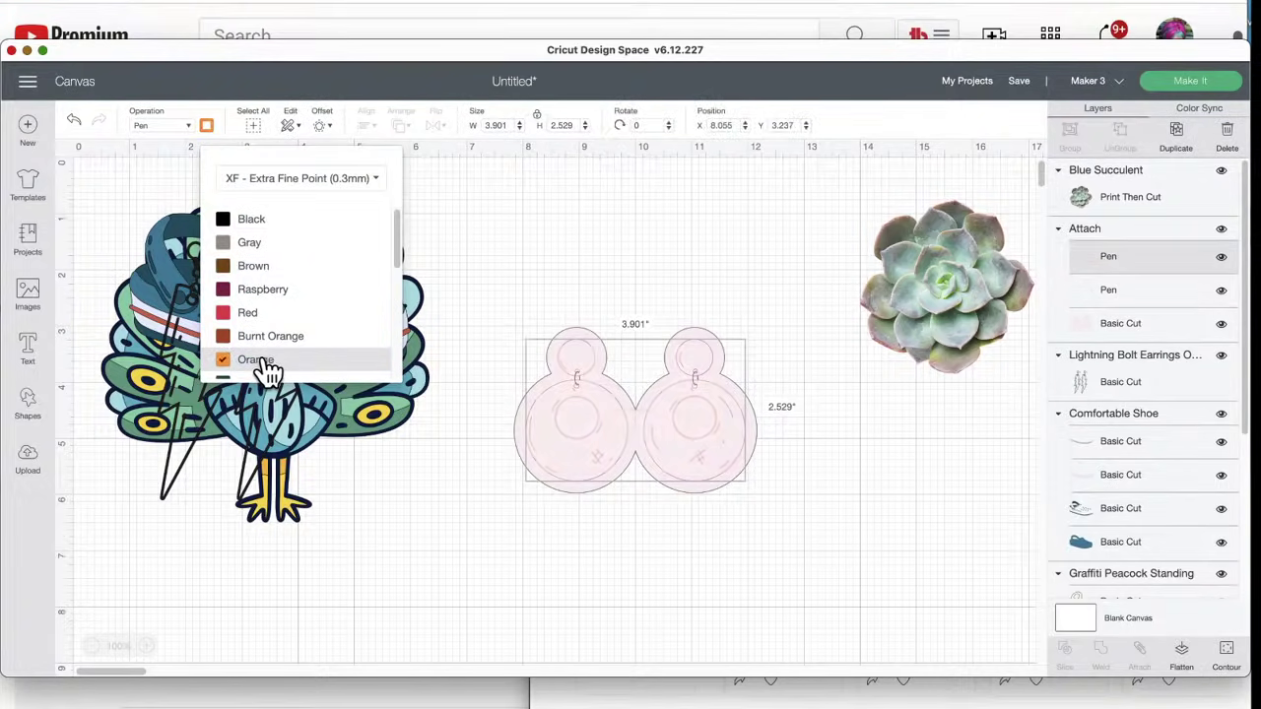
pyautogui.scroll(-5, 268, 357)
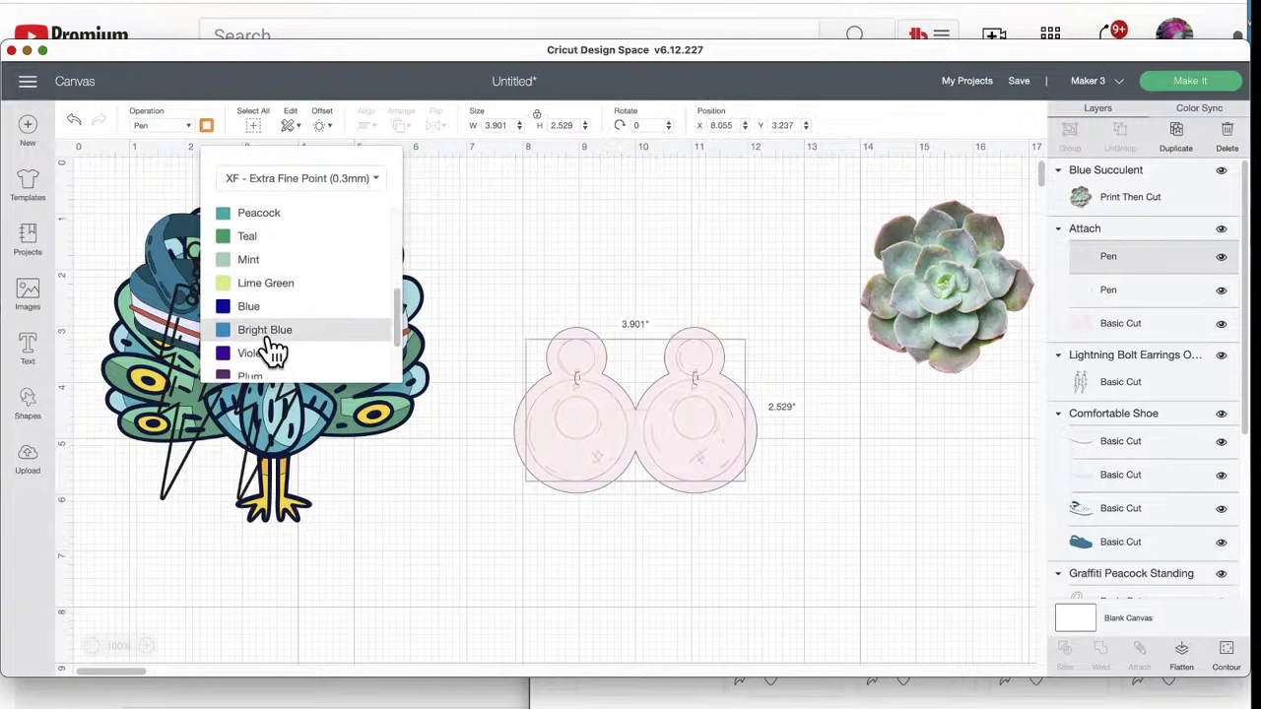
pyautogui.click(258, 308)
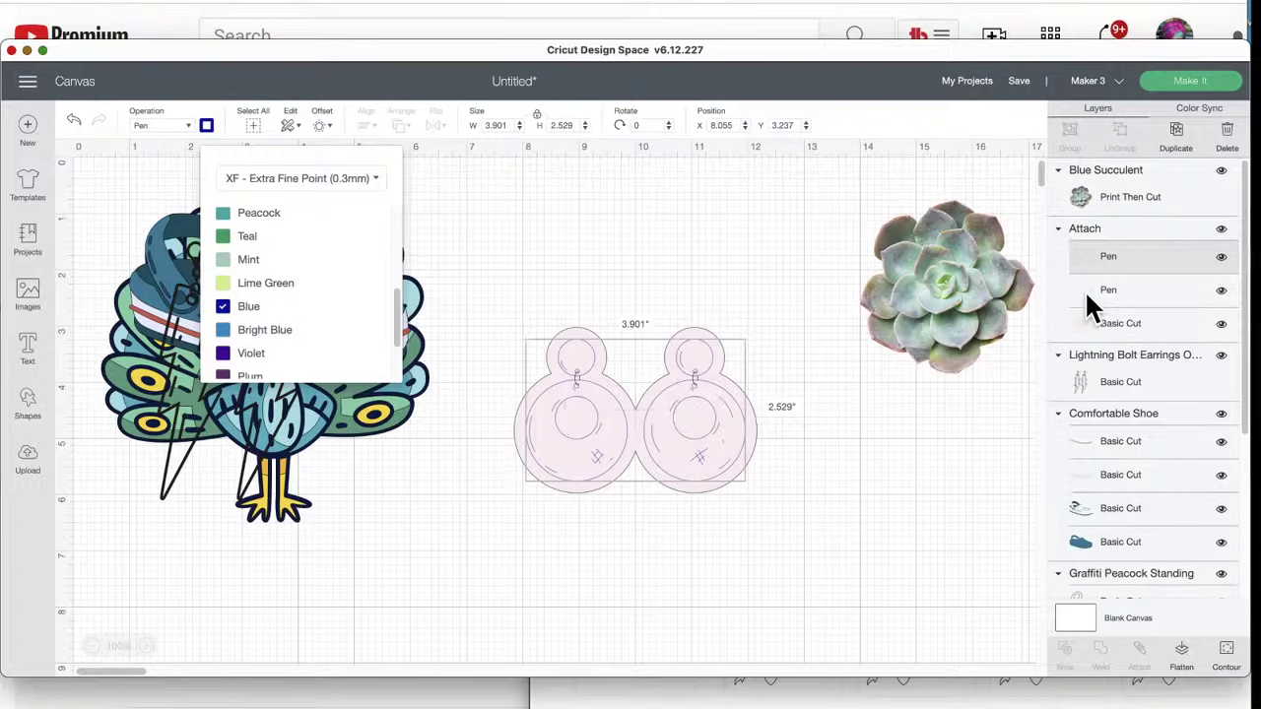
pyautogui.click(631, 317)
# - Move the pink earrings to about X 8.4, Y 3.5 and detach their layers, undoing a trial shift of the main pen drawing
pyautogui.moveTo(694, 394); pyautogui.dragTo(723, 417)
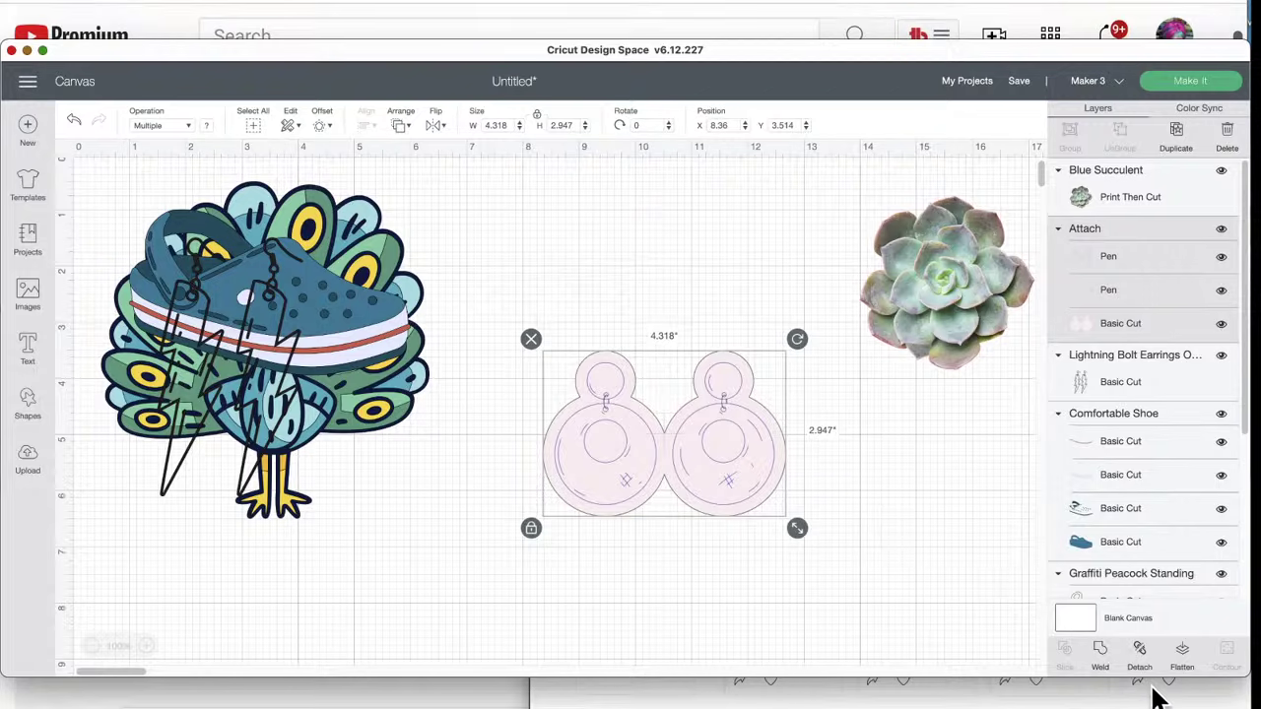
pyautogui.click(1139, 656)
pyautogui.click(724, 431)
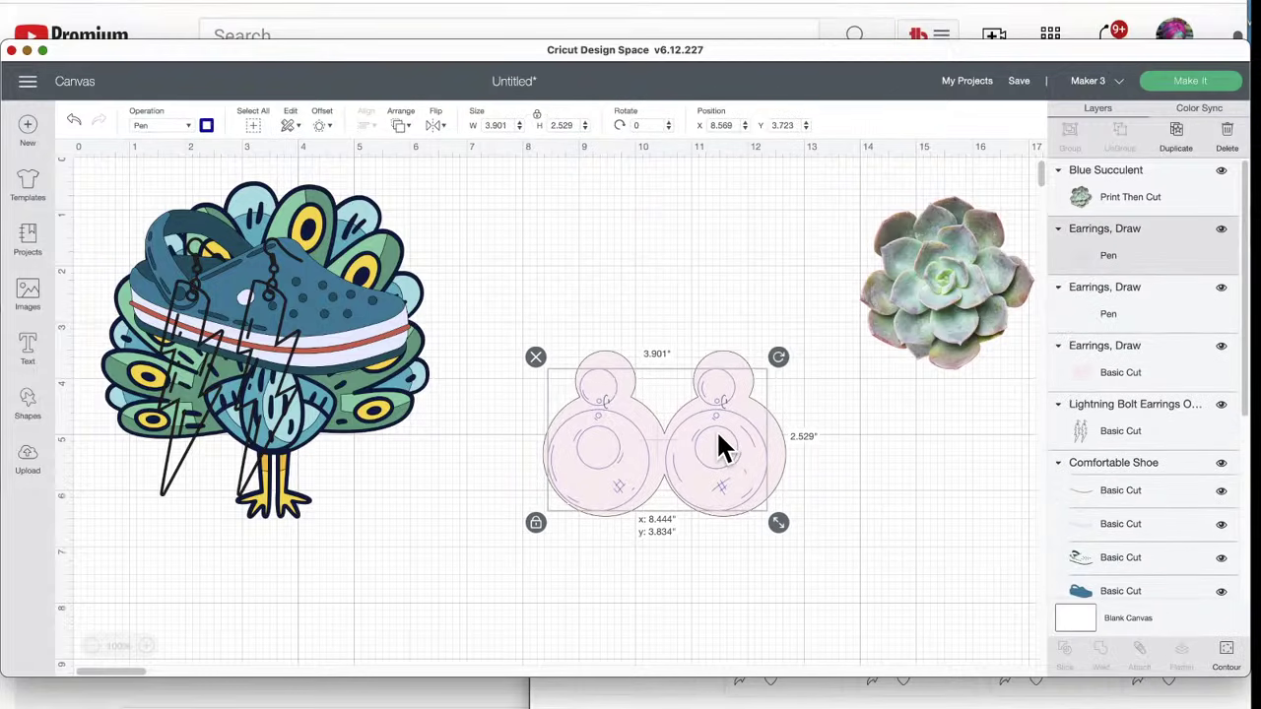
pyautogui.moveTo(725, 434); pyautogui.dragTo(726, 435)
pyautogui.click(74, 118)
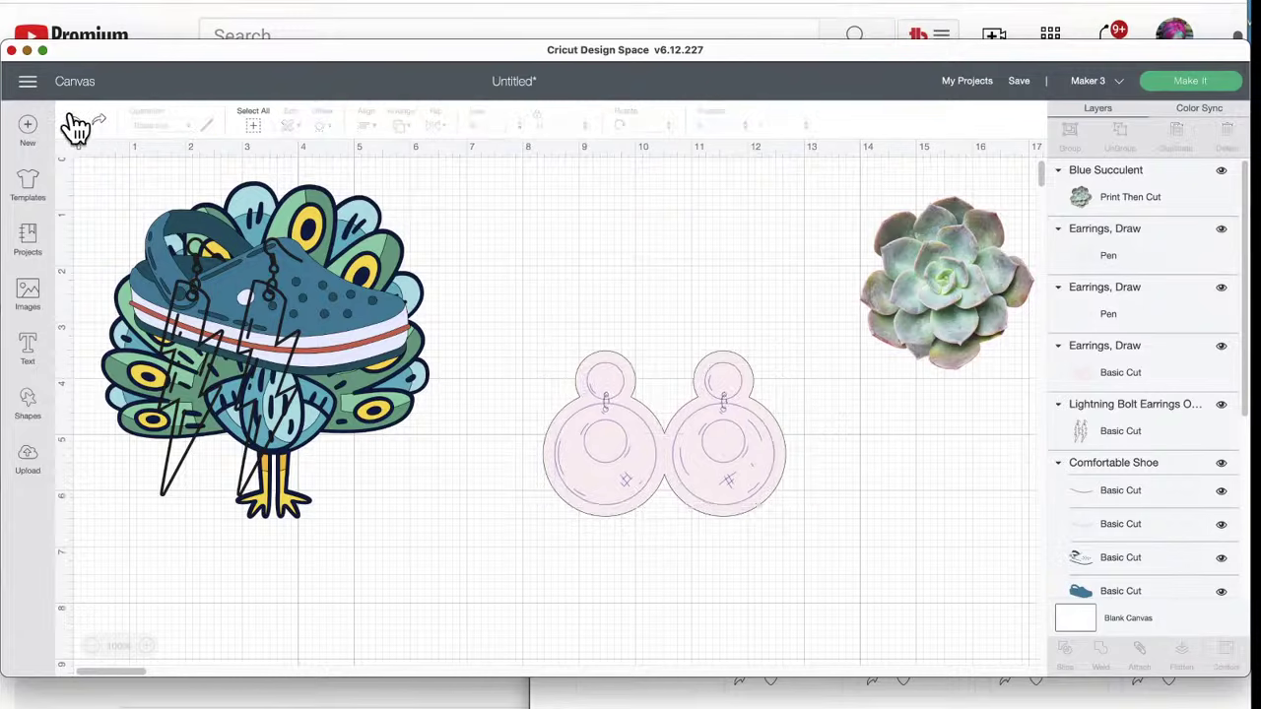
# - Pull the pink Basic Cut backing down below the pen drawings, and attach the two earring Pen layers to each other
pyautogui.click(604, 356)
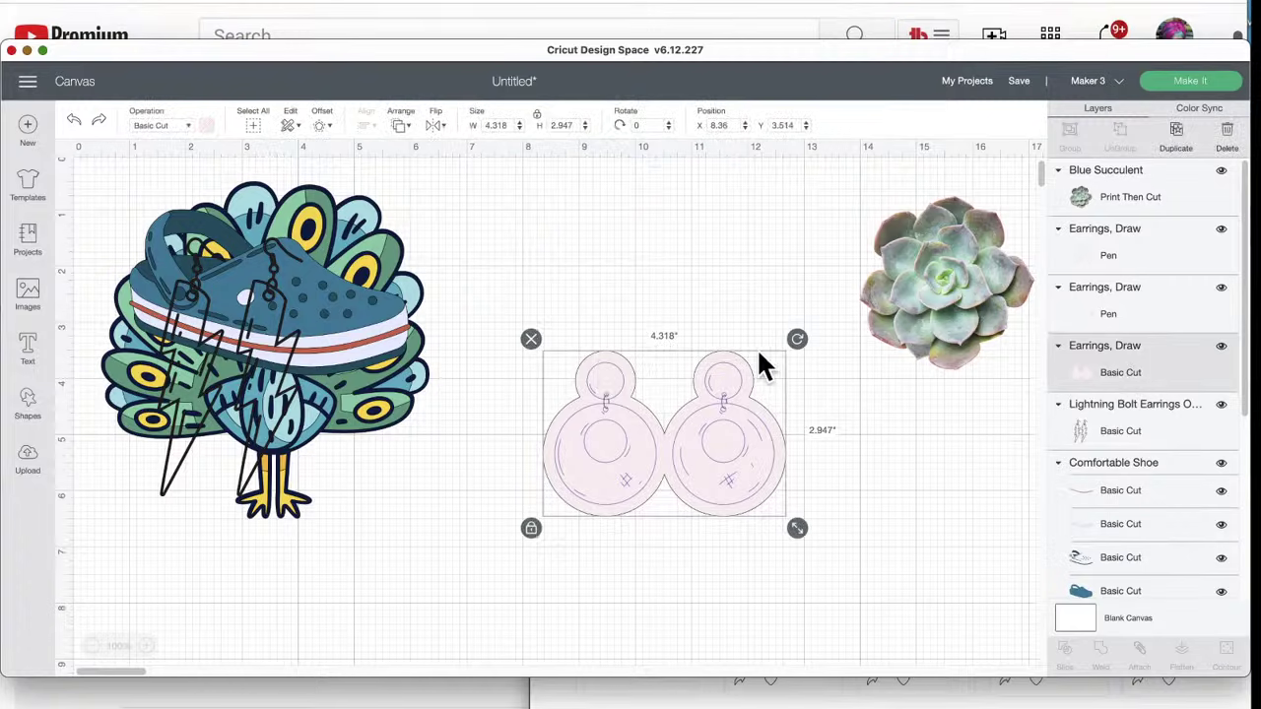
pyautogui.moveTo(745, 372); pyautogui.dragTo(693, 628)
pyautogui.moveTo(803, 514); pyautogui.dragTo(568, 332)
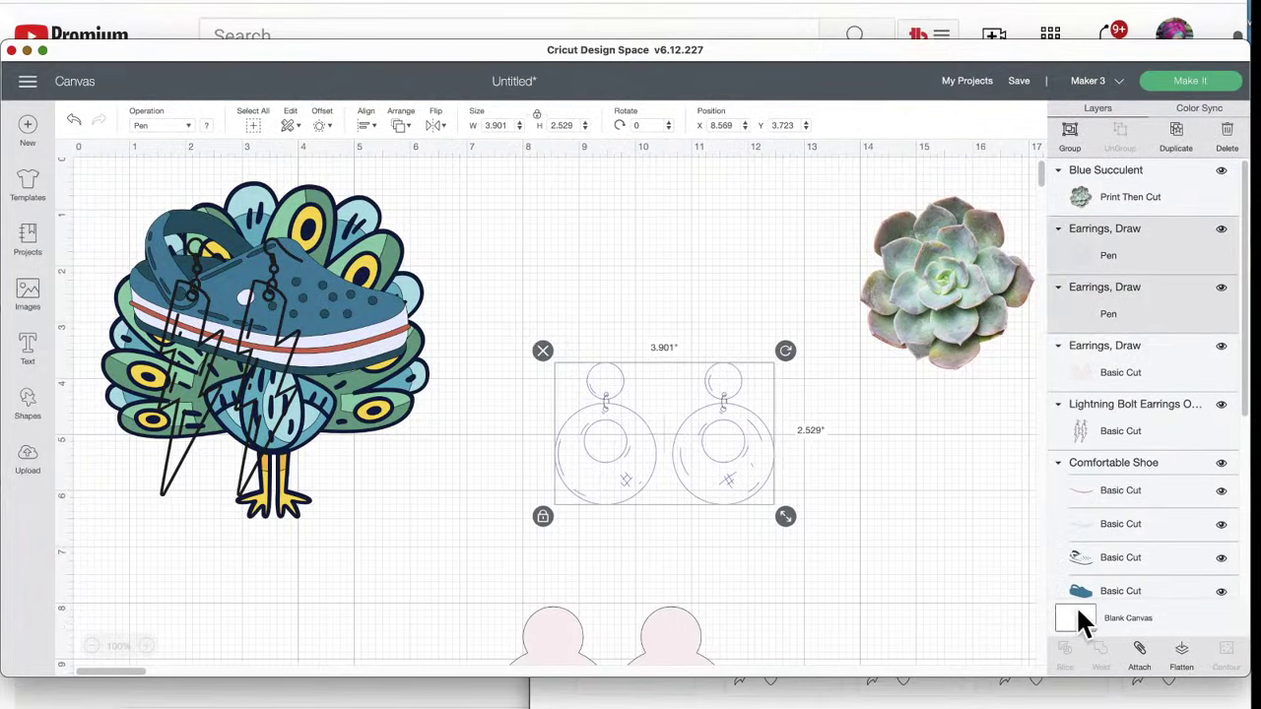
pyautogui.click(1139, 655)
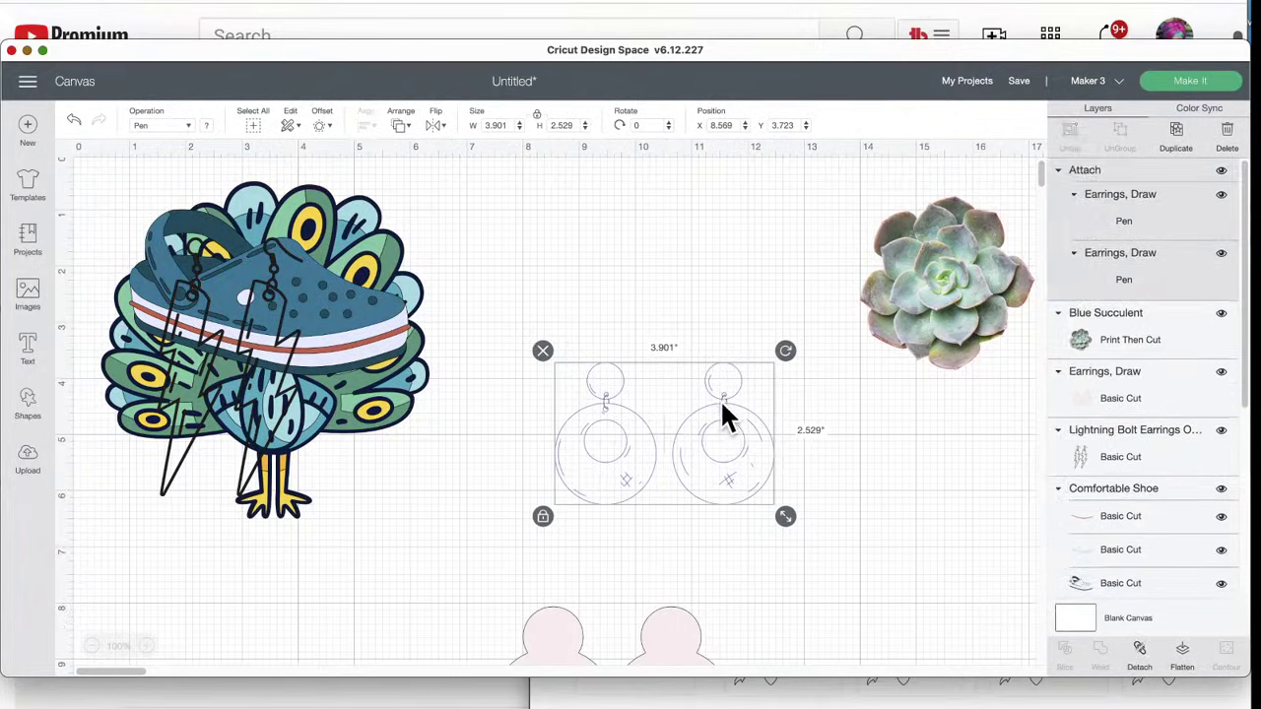
# - Reposition the attached pen drawings and the pink backing as separate pieces, with the backing at about X 9.4, Y 7.2
pyautogui.moveTo(734, 418)
pyautogui.mouseDown()
pyautogui.moveTo(736, 443)
pyautogui.moveTo(760, 444)
pyautogui.moveTo(756, 414)
pyautogui.mouseUp()
pyautogui.moveTo(676, 640); pyautogui.dragTo(790, 597)
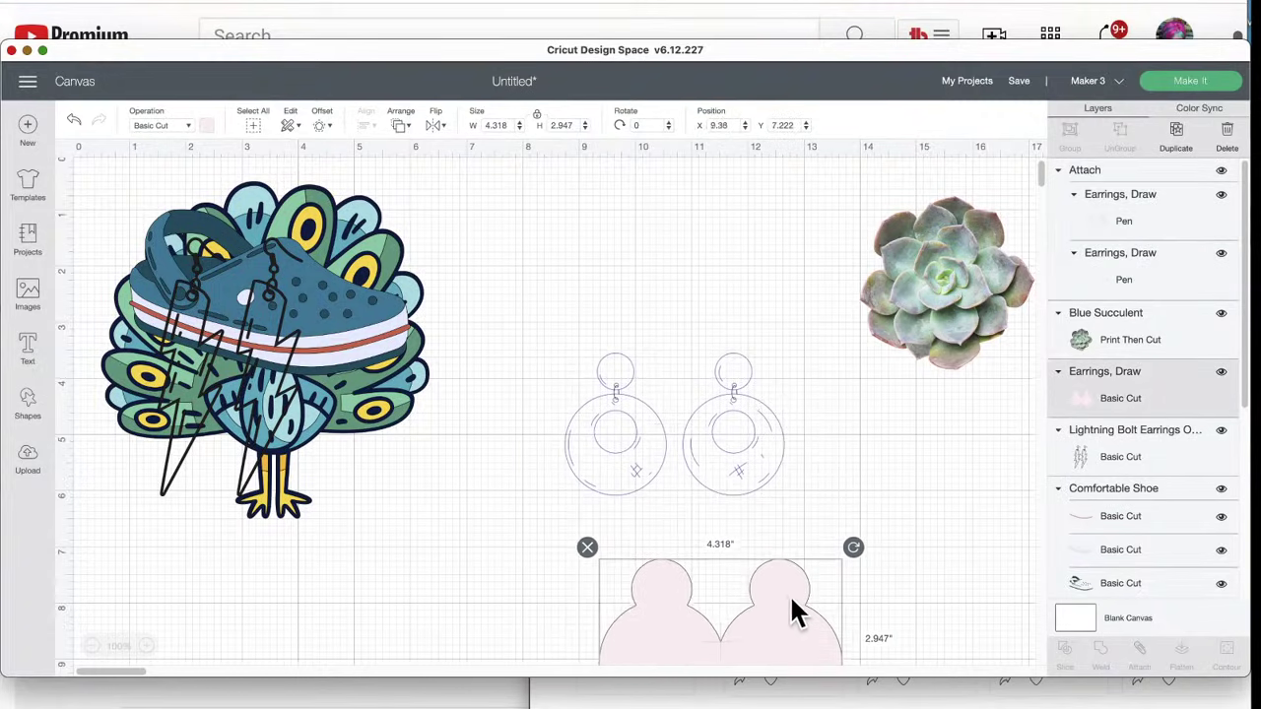
pyautogui.moveTo(745, 431); pyautogui.dragTo(759, 439)
pyautogui.moveTo(688, 463); pyautogui.dragTo(803, 581)
# - Move the lightning bolt earrings and shoe off the peacock, placing all earring pieces low on the canvas and the shoe at about X 7.9, Y 3.75
pyautogui.moveTo(280, 354); pyautogui.dragTo(655, 346)
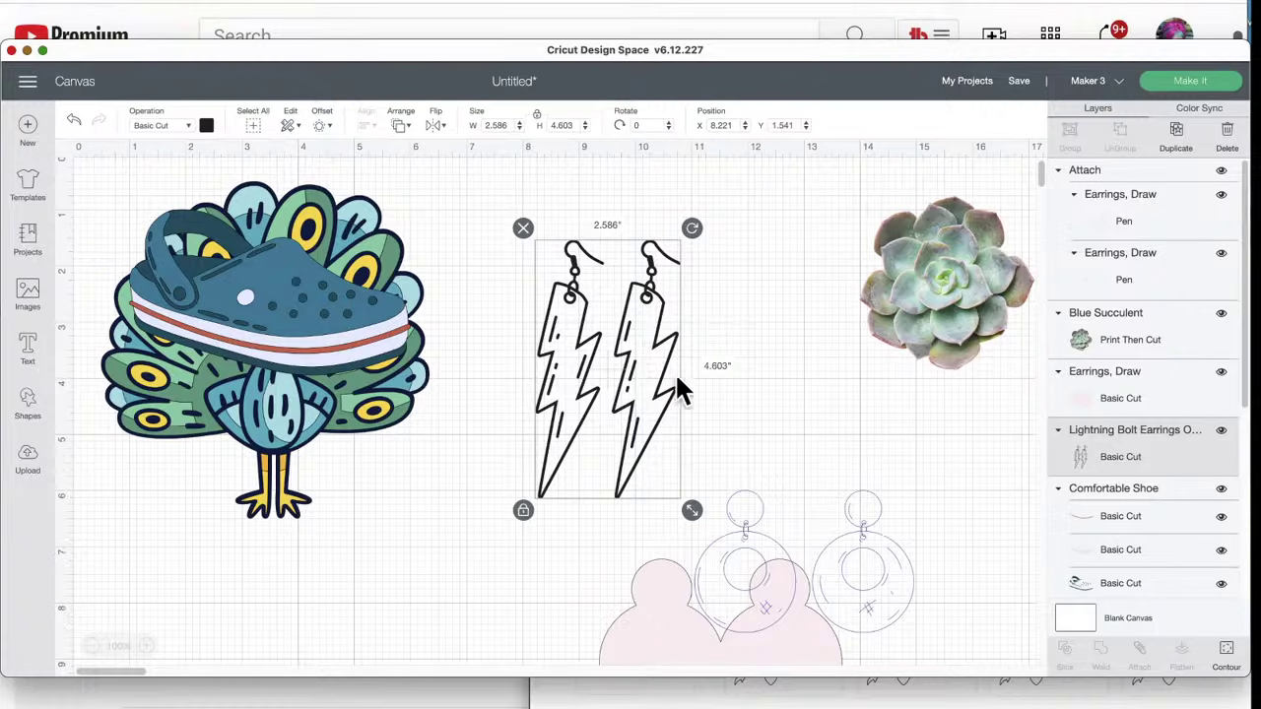
pyautogui.moveTo(599, 404); pyautogui.dragTo(837, 567)
pyautogui.moveTo(320, 303); pyautogui.dragTo(635, 343)
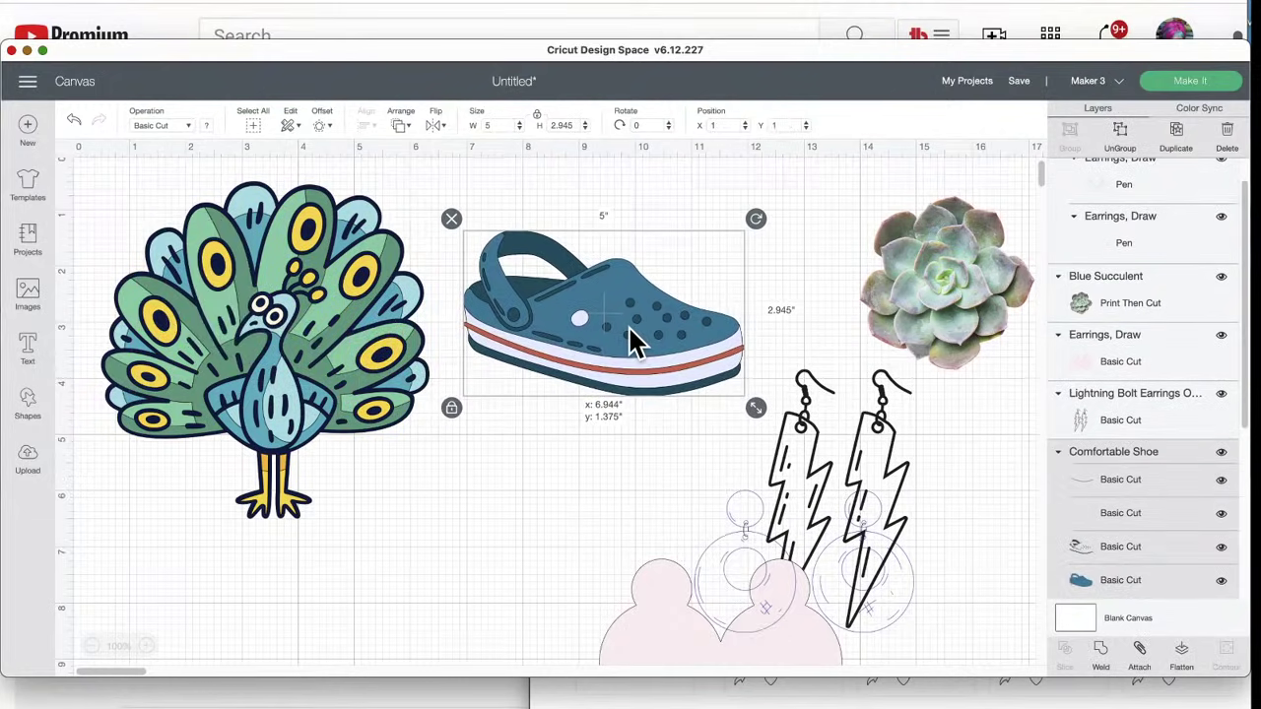
pyautogui.moveTo(799, 406); pyautogui.dragTo(745, 558)
pyautogui.moveTo(523, 523); pyautogui.dragTo(934, 630)
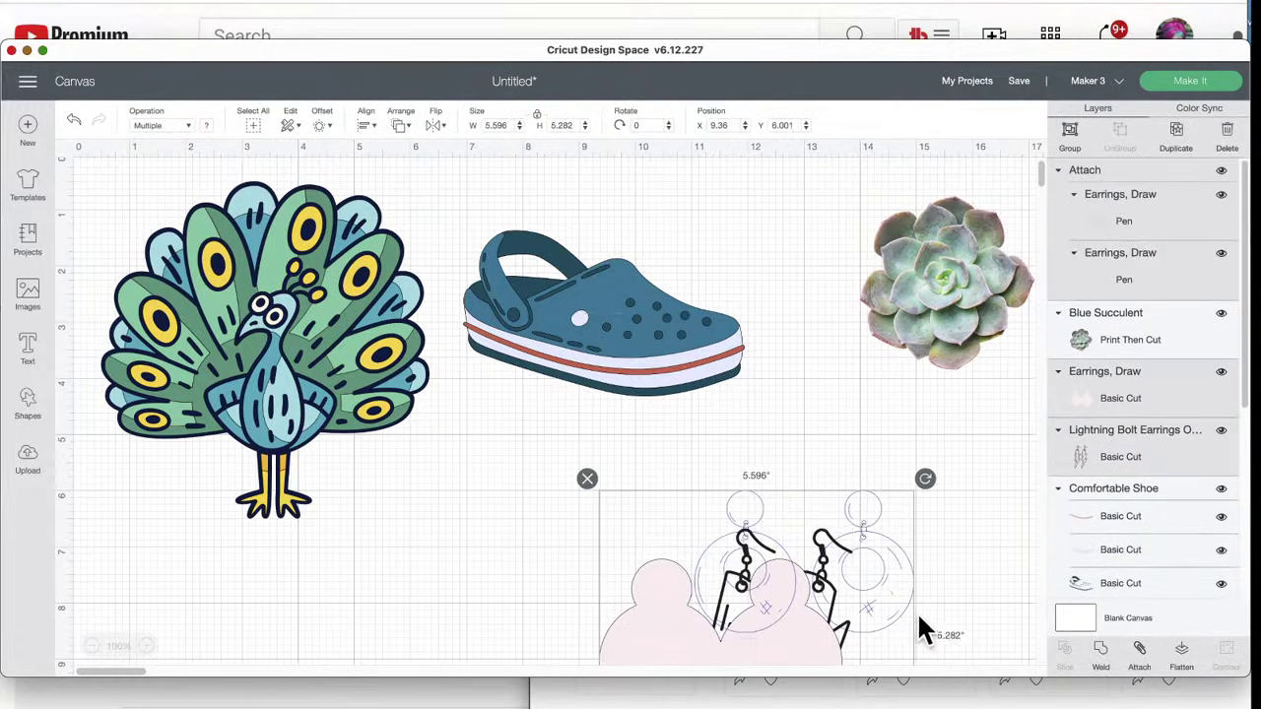
pyautogui.moveTo(752, 519); pyautogui.dragTo(795, 679)
pyautogui.moveTo(643, 374); pyautogui.dragTo(688, 487)
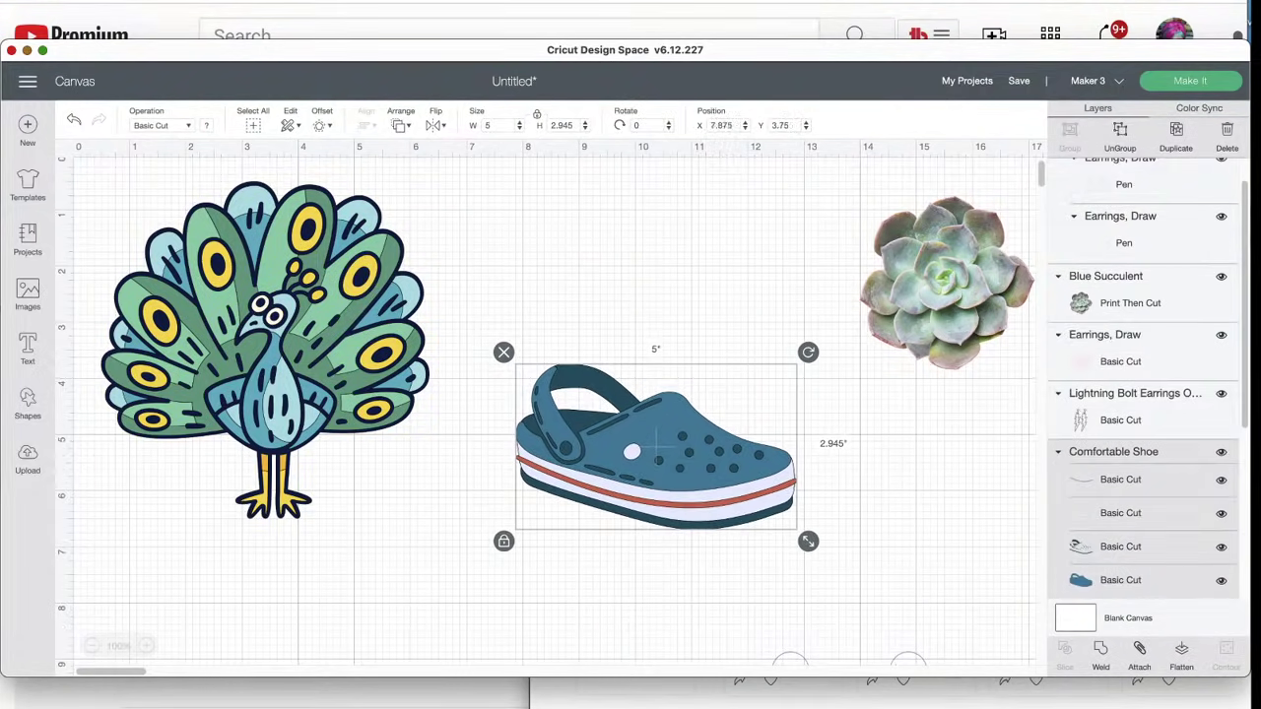
# - Hide and show the Comfortable Shoe's white sole layer and its red stripe layer to examine what each contributes
pyautogui.click(1221, 513)
pyautogui.click(1221, 513)
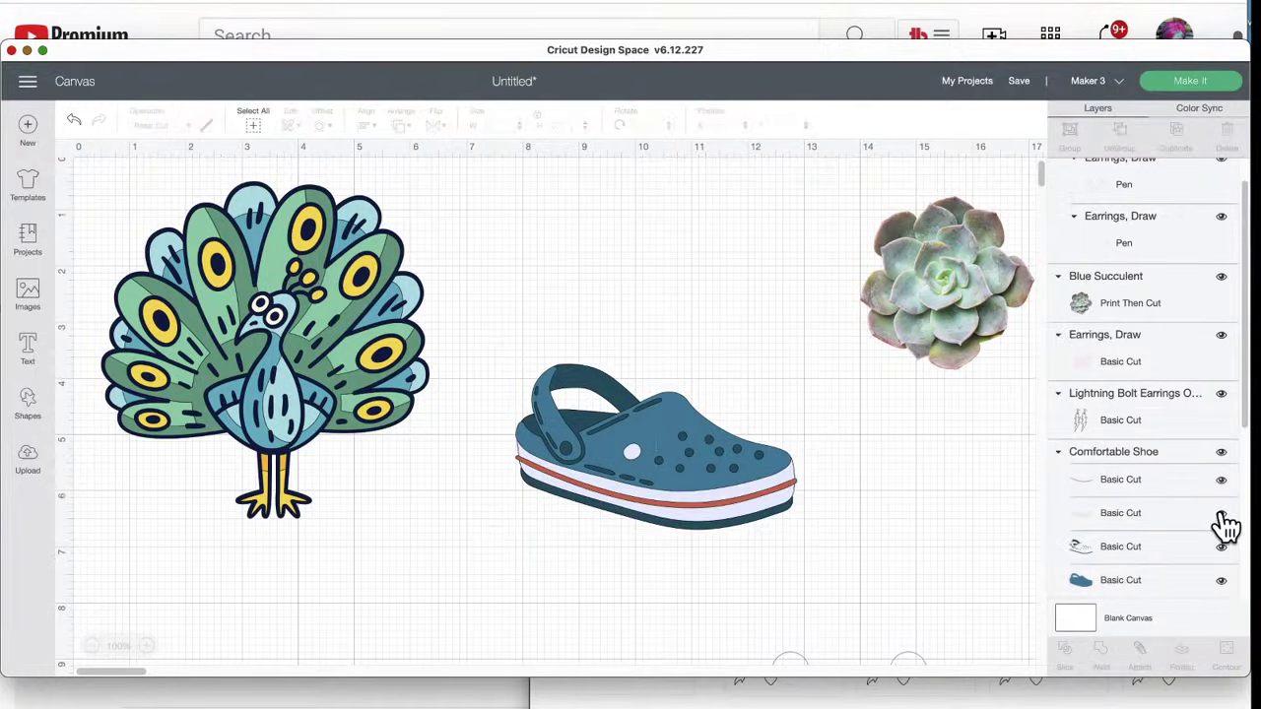
pyautogui.click(1221, 480)
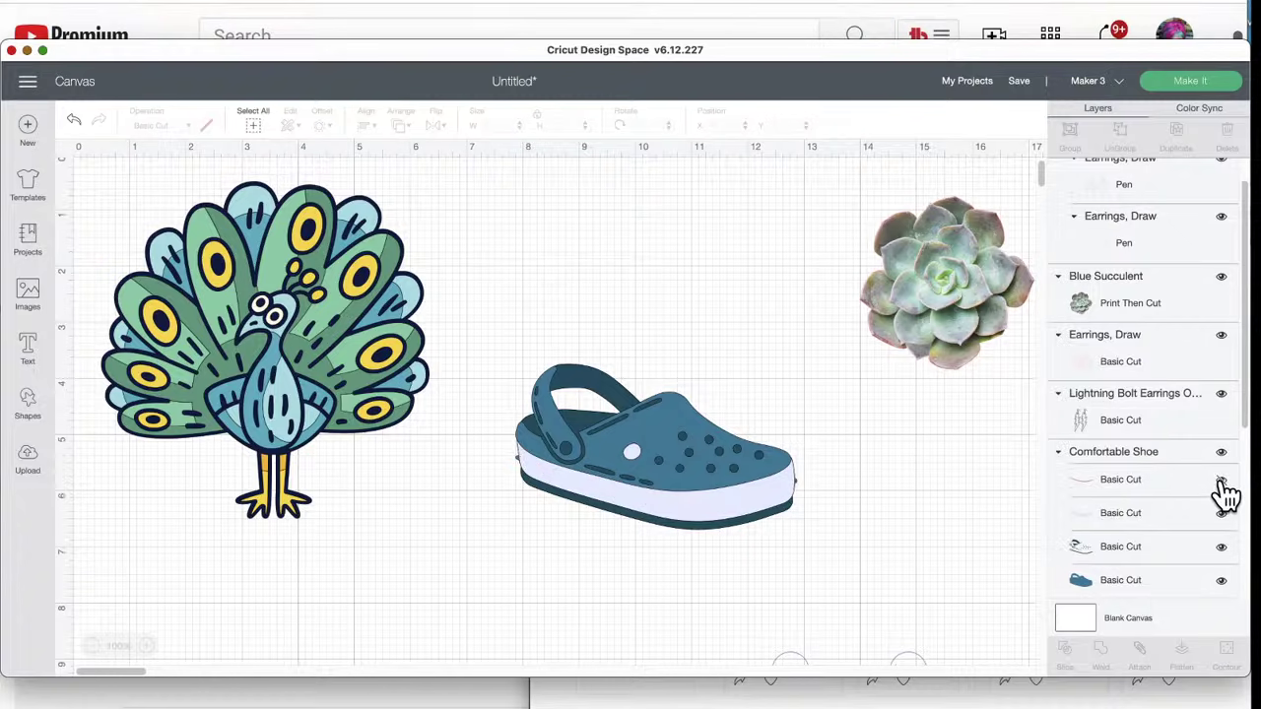
pyautogui.click(1220, 480)
pyautogui.click(1220, 479)
pyautogui.click(1221, 479)
pyautogui.click(1220, 479)
pyautogui.click(1220, 480)
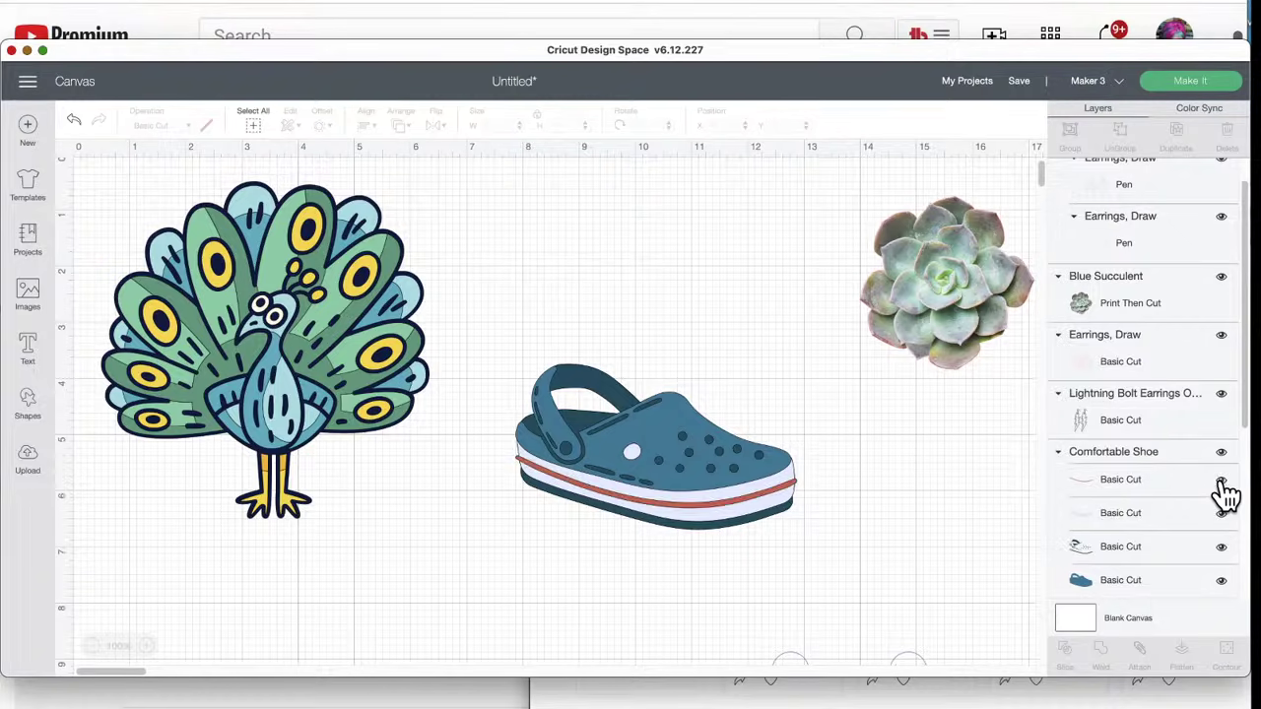
# - Hide and show the Comfortable Shoe's dark detail layer and blue base layer to examine how they stack
pyautogui.click(1220, 546)
pyautogui.click(1222, 548)
pyautogui.click(1221, 580)
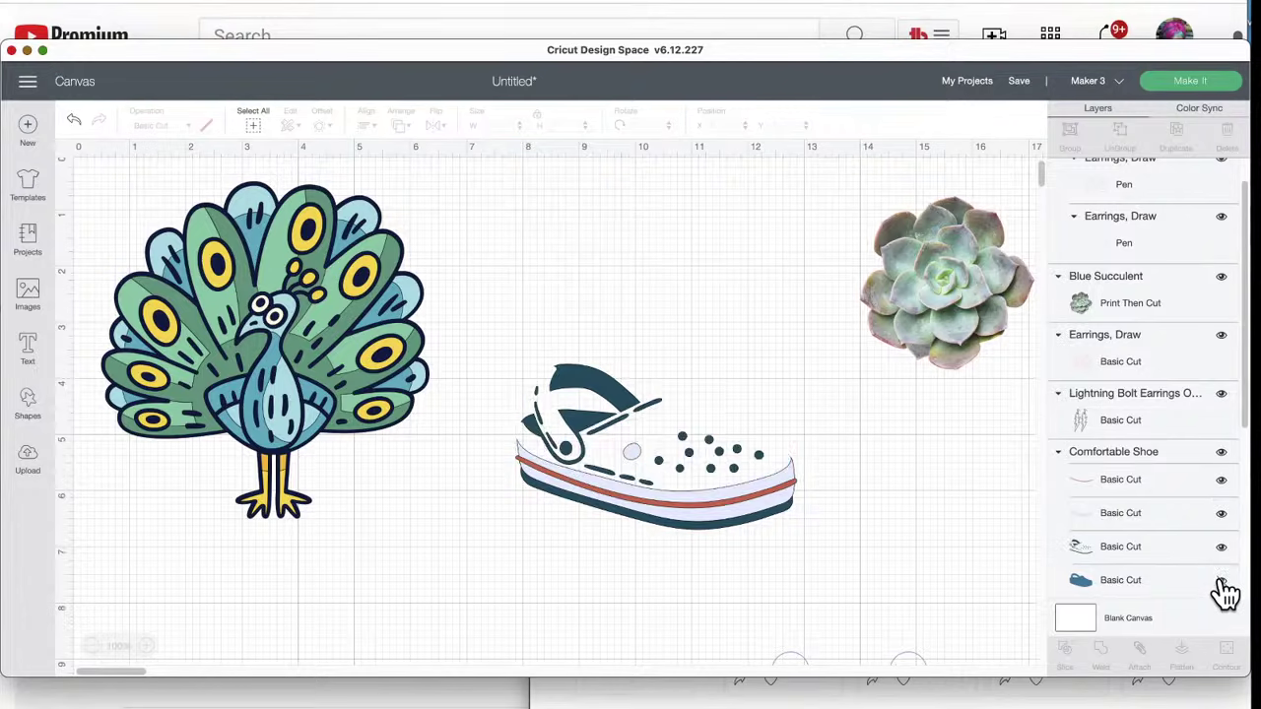
pyautogui.click(1222, 548)
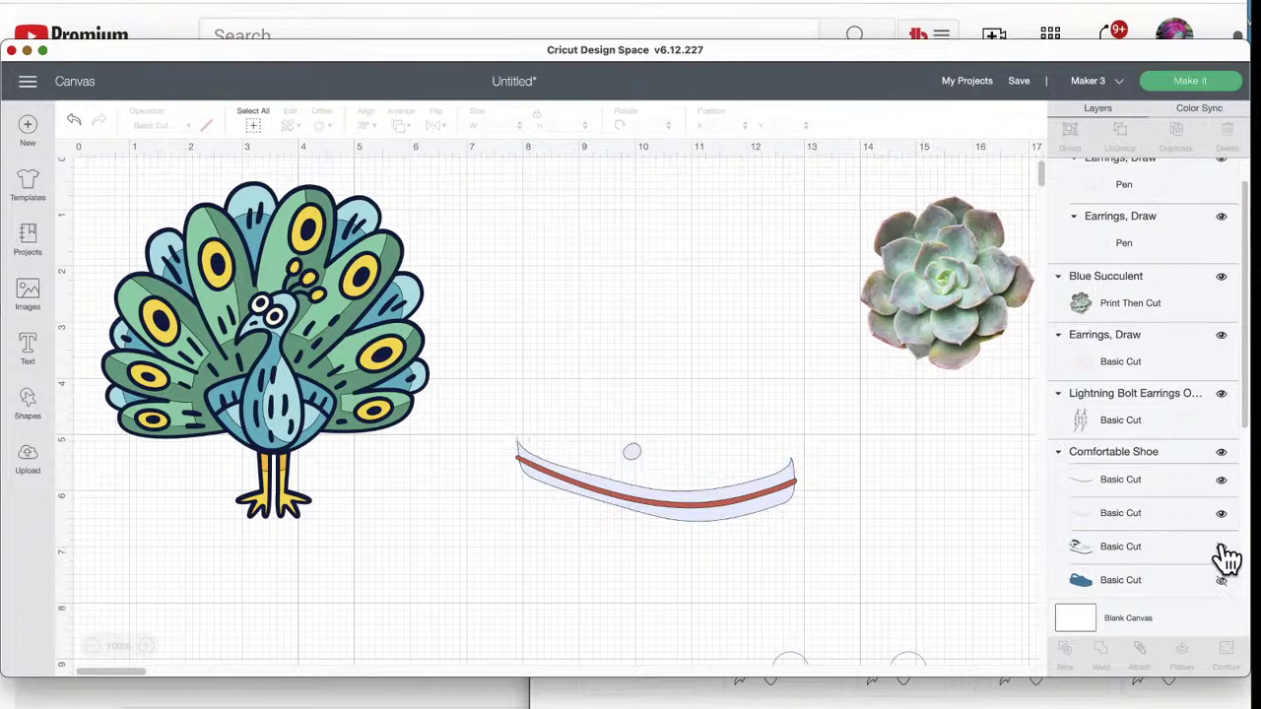
pyautogui.click(1222, 580)
pyautogui.click(1221, 548)
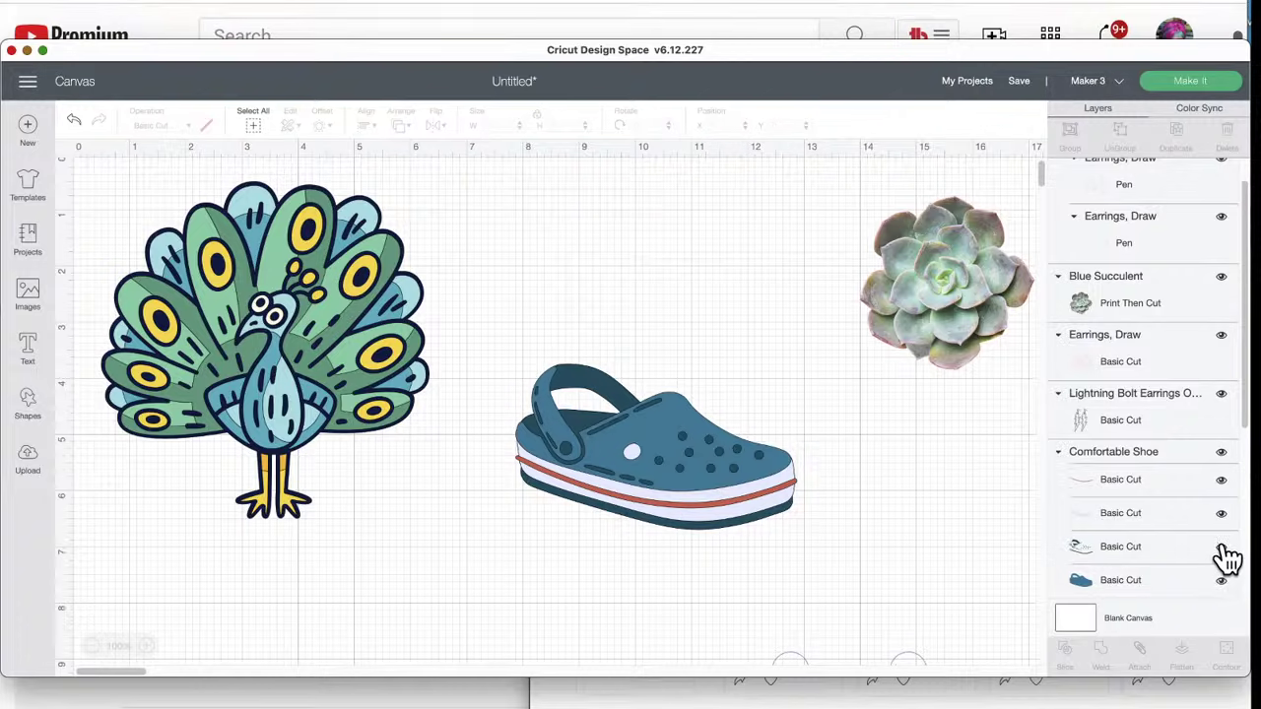
# - Move the shoe over beside the succulent and place the peacock at about X 3.9, Y 1.2
pyautogui.moveTo(602, 447); pyautogui.dragTo(754, 431)
pyautogui.moveTo(315, 332); pyautogui.dragTo(410, 382)
pyautogui.moveTo(739, 435); pyautogui.dragTo(829, 360)
pyautogui.moveTo(403, 446); pyautogui.dragTo(485, 418)
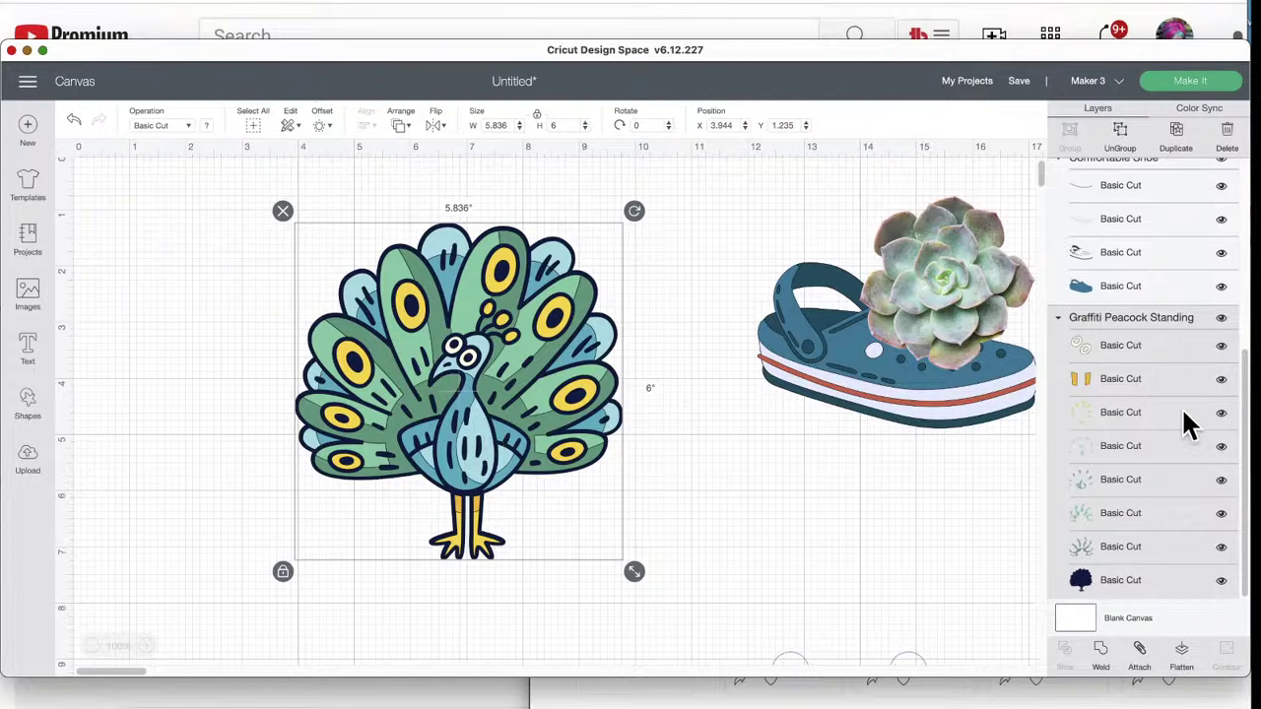
# - Hide and show the peacock's yellow, light green, dark green and navy base layers one by one to examine each
pyautogui.click(1221, 413)
pyautogui.click(1221, 412)
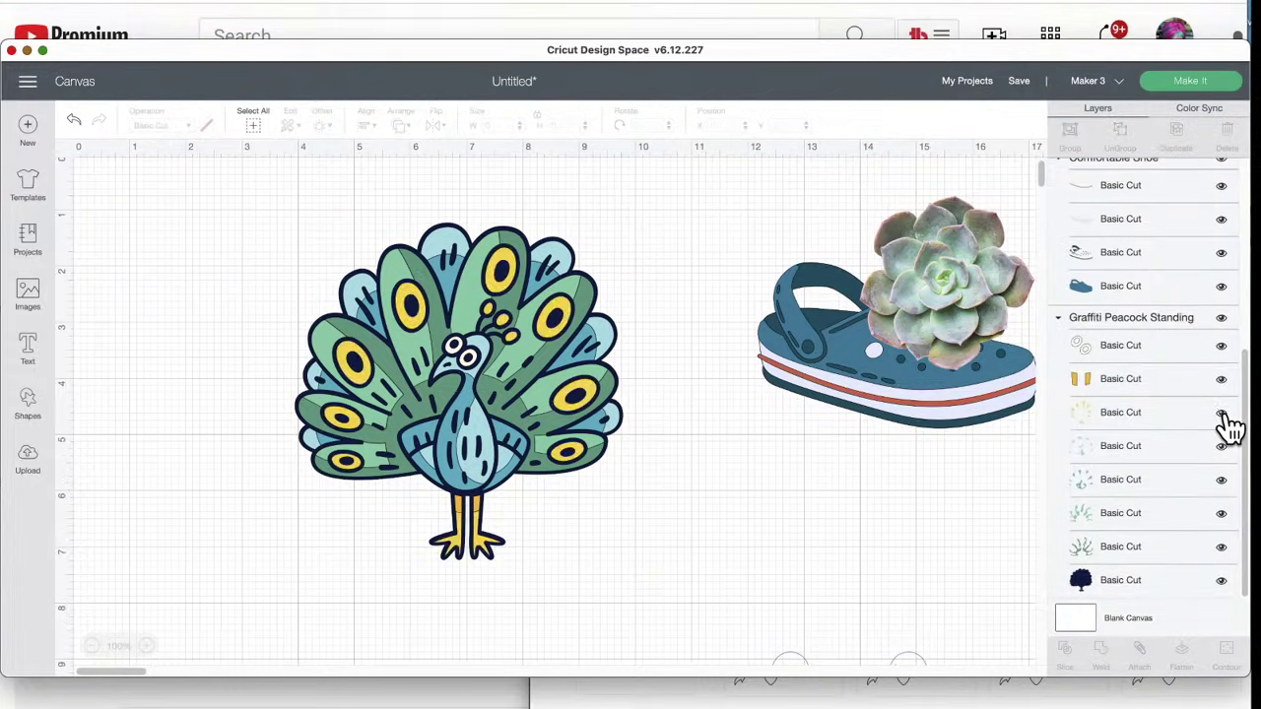
pyautogui.click(1222, 513)
pyautogui.click(1221, 513)
pyautogui.click(1221, 547)
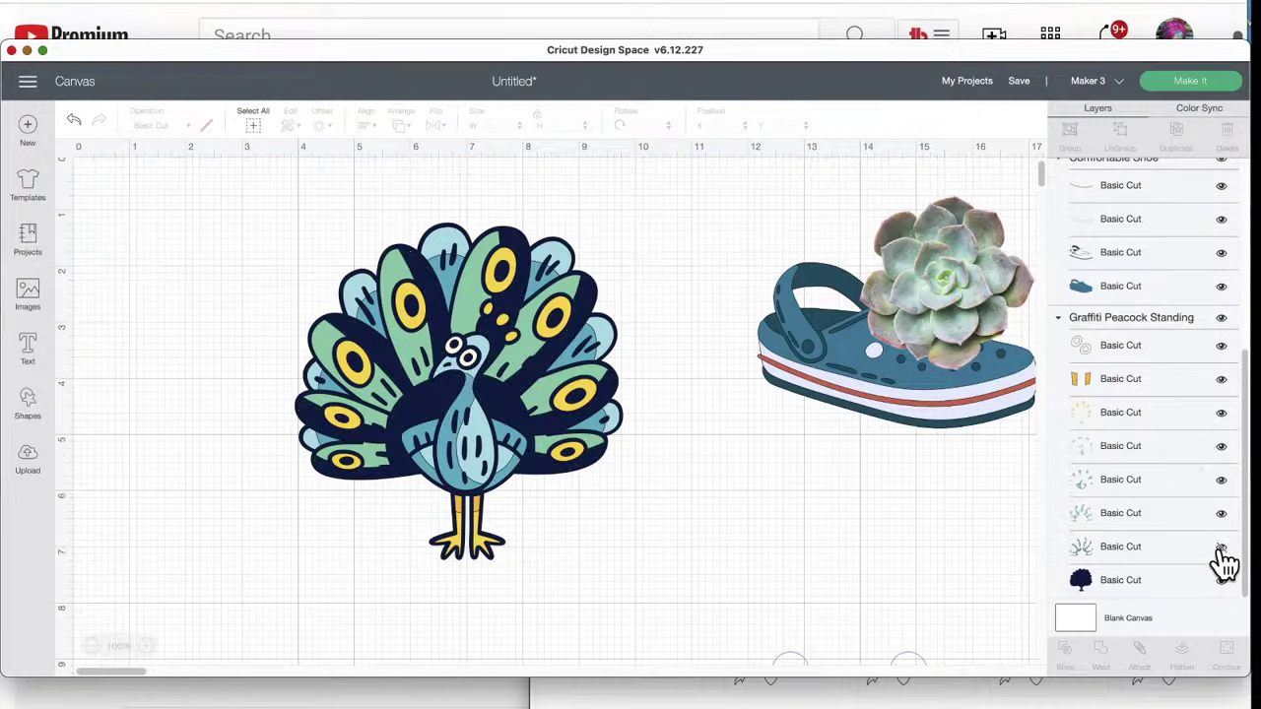
pyautogui.click(1222, 548)
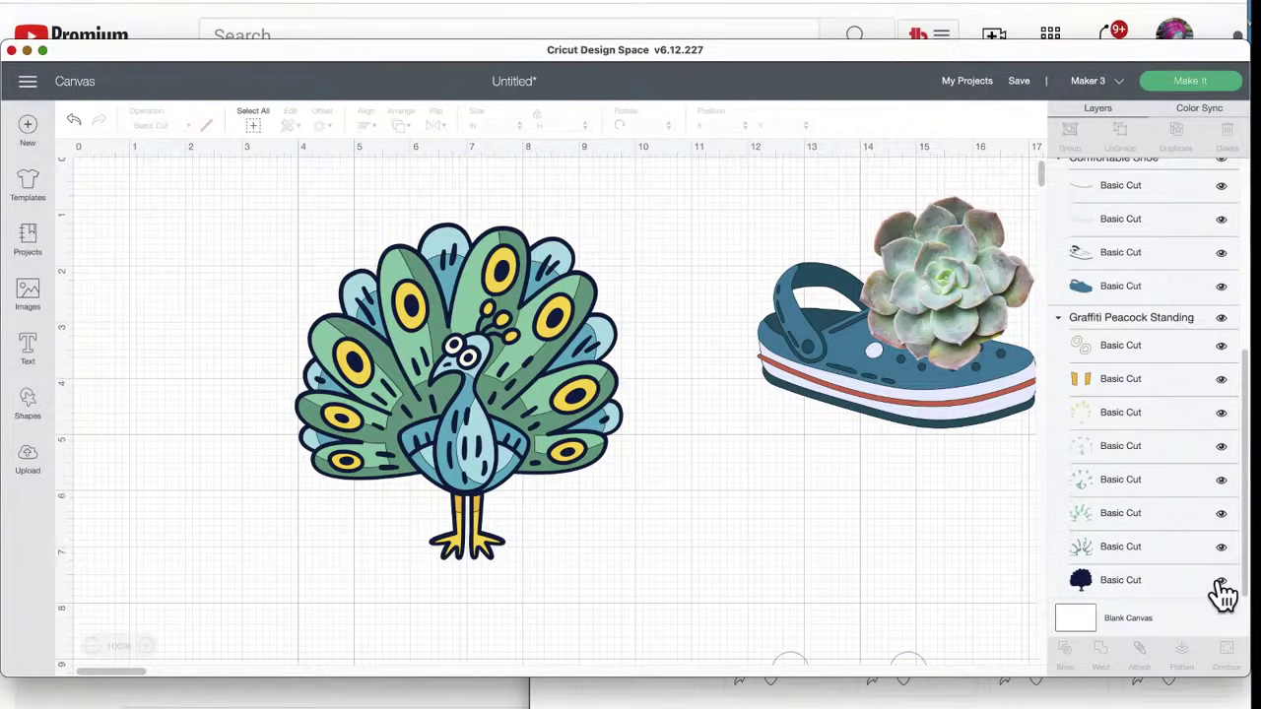
pyautogui.click(1221, 580)
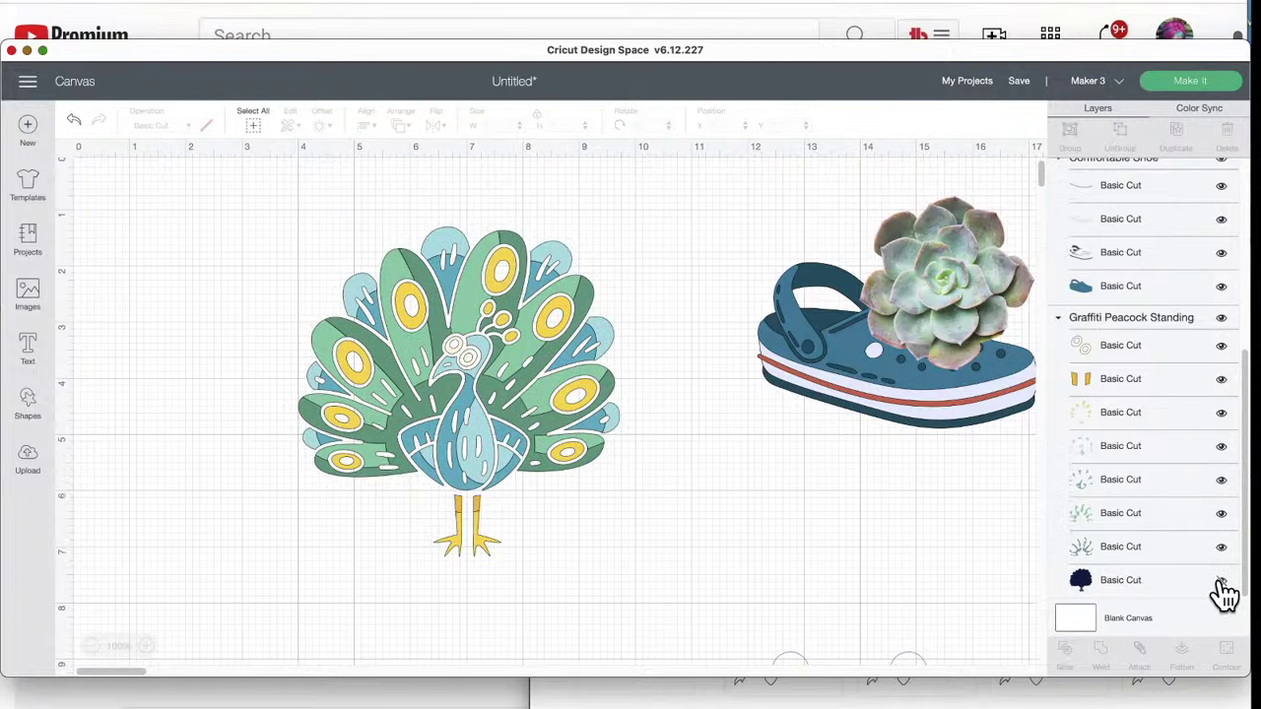
pyautogui.click(1221, 581)
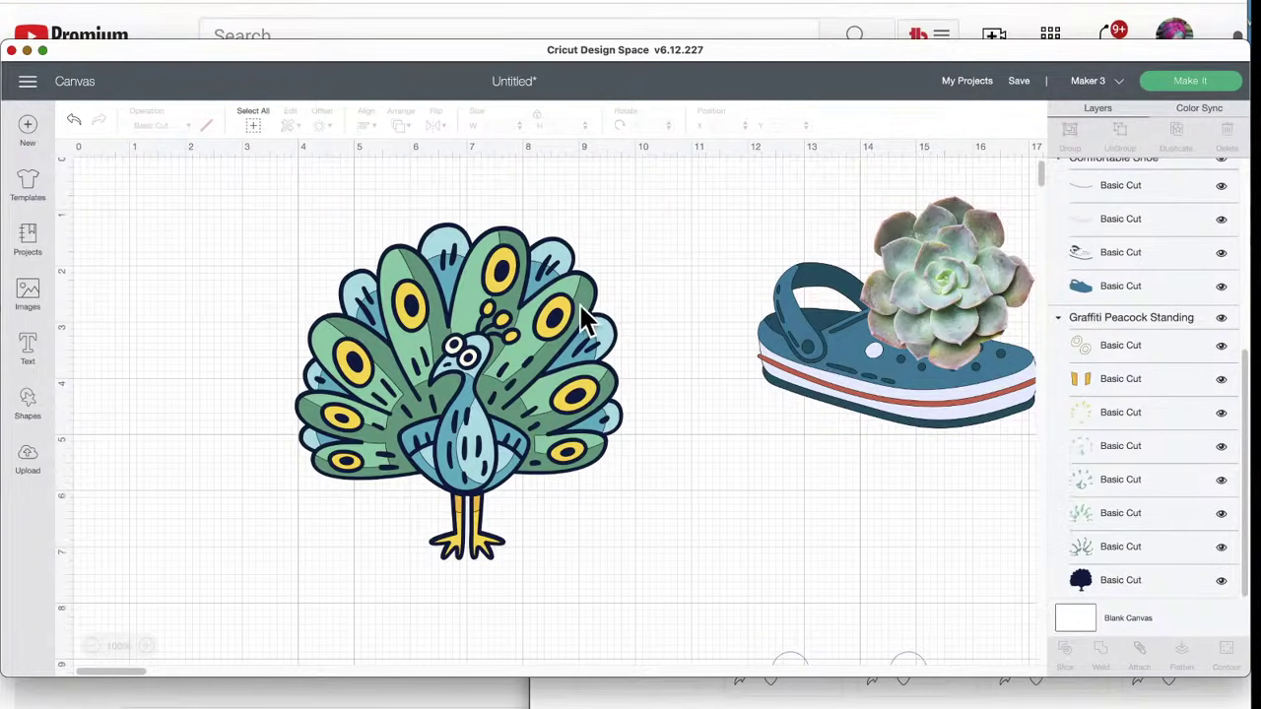
# - Flatten all the peacock's layers into one Print Then Cut image and move it to about X 3.3, Y 0.8
pyautogui.moveTo(275, 214); pyautogui.dragTo(657, 605)
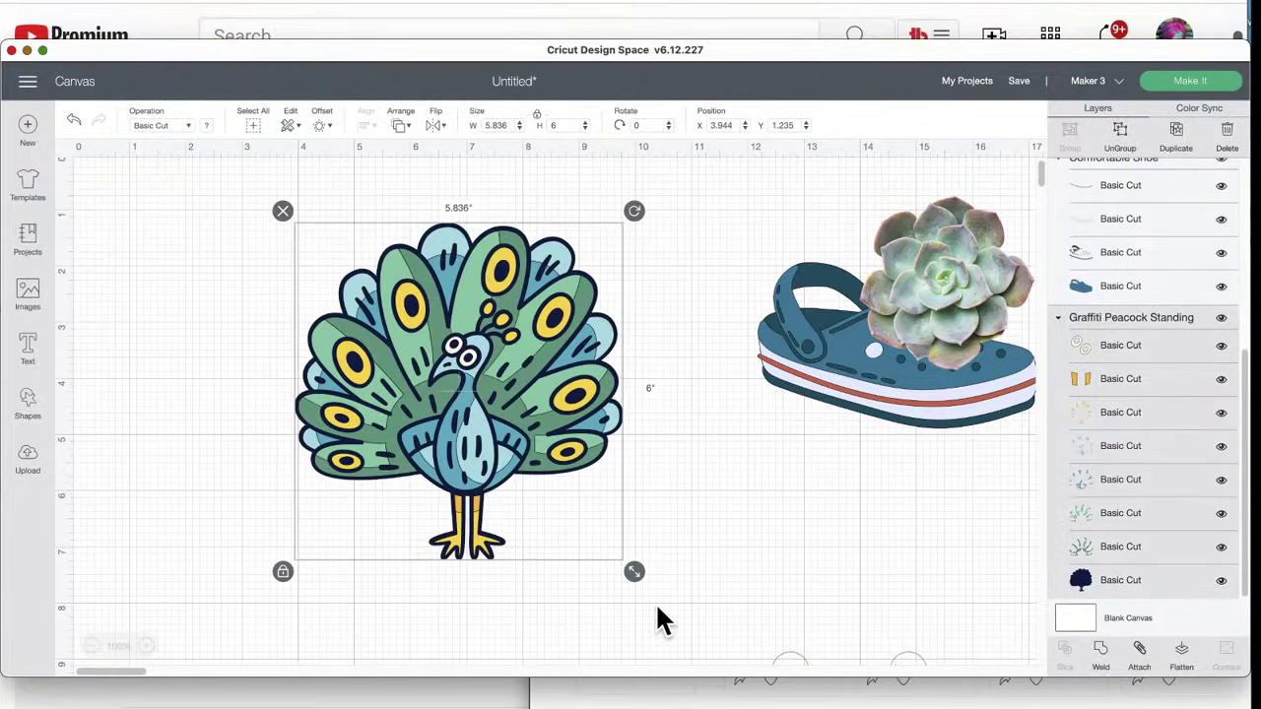
pyautogui.click(1180, 650)
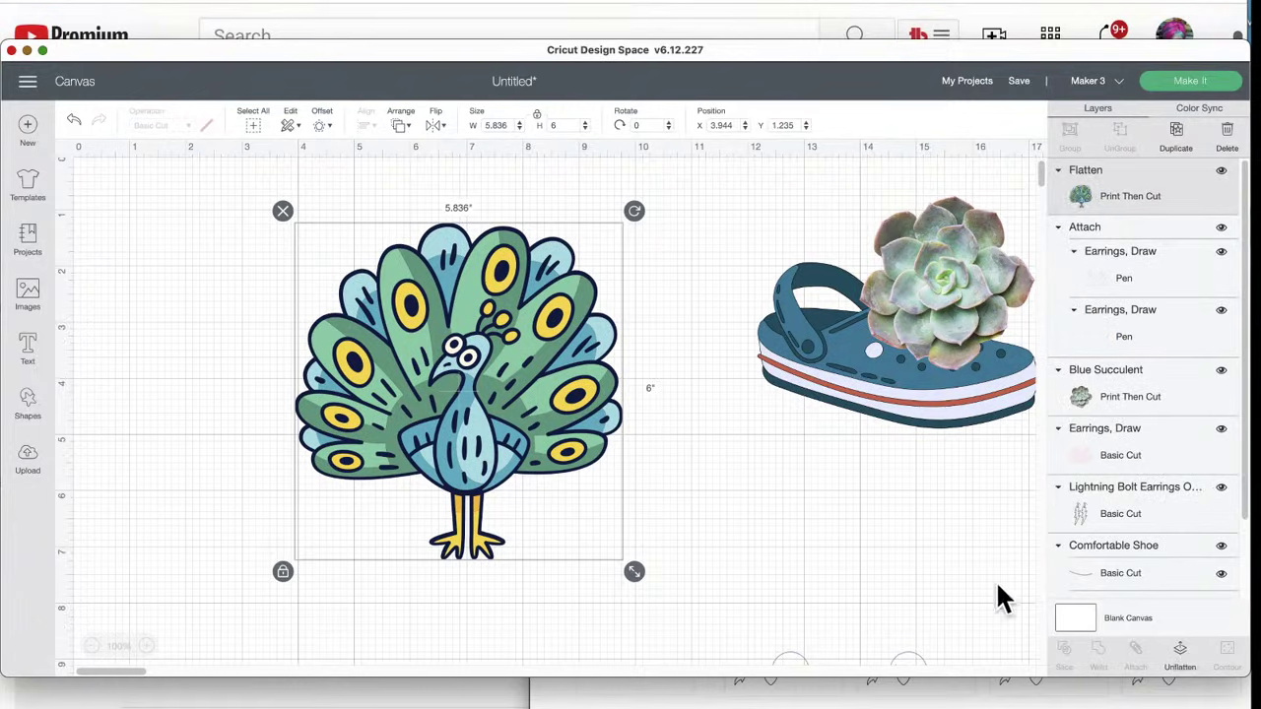
pyautogui.moveTo(487, 363)
pyautogui.mouseDown()
pyautogui.moveTo(494, 387)
pyautogui.moveTo(506, 361)
pyautogui.mouseUp()
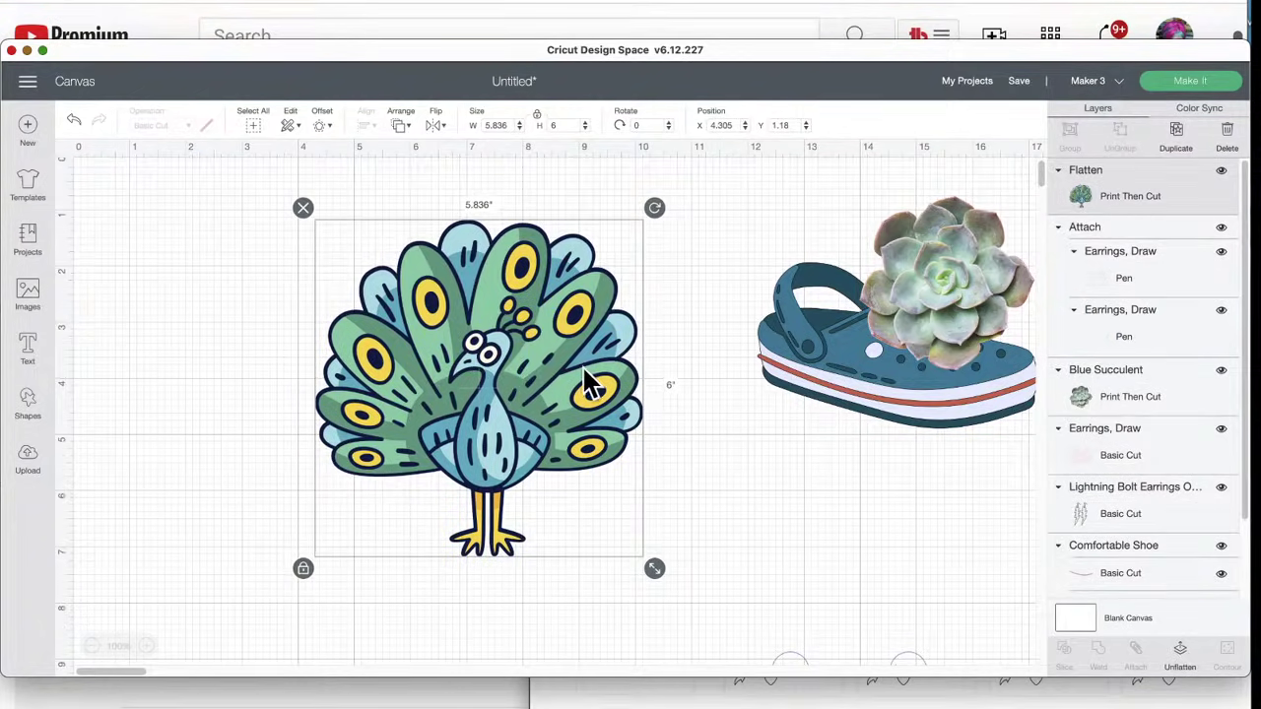
pyautogui.moveTo(591, 384); pyautogui.dragTo(536, 360)
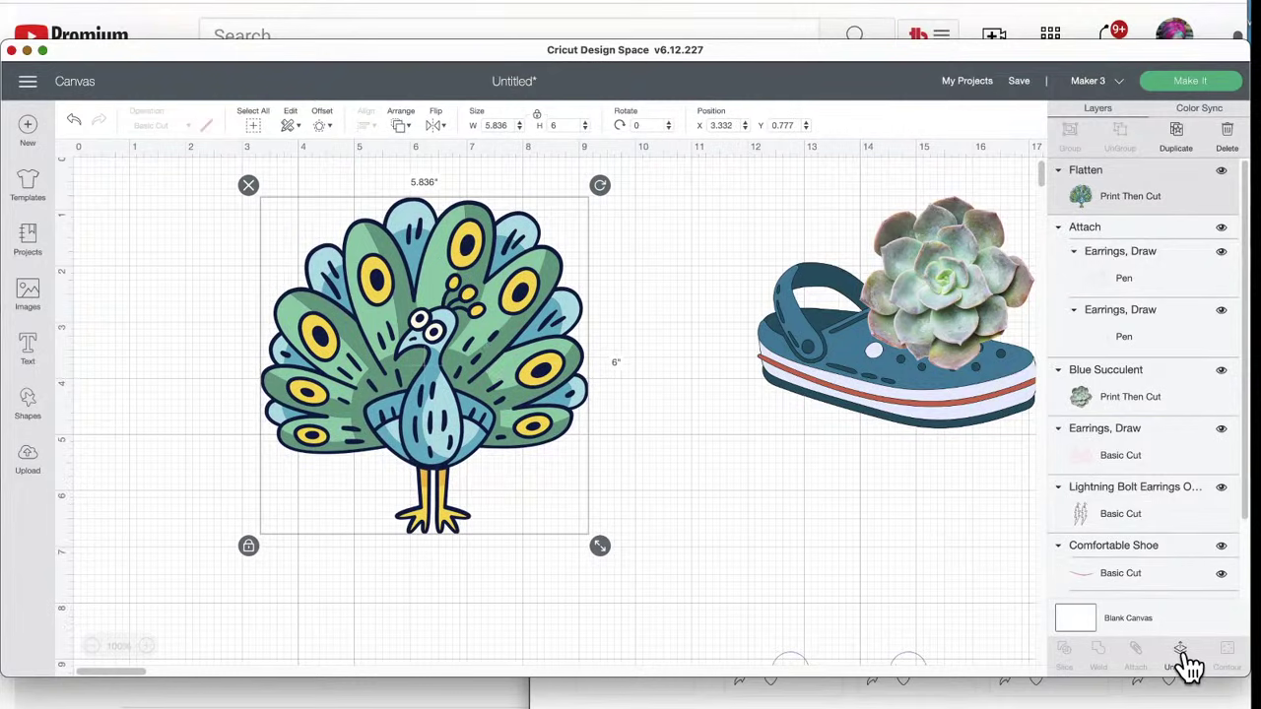
# - Unflatten the peacock back into its separate layers and change the whole image's operation to Basic Cut
pyautogui.click(1182, 654)
pyautogui.click(510, 298)
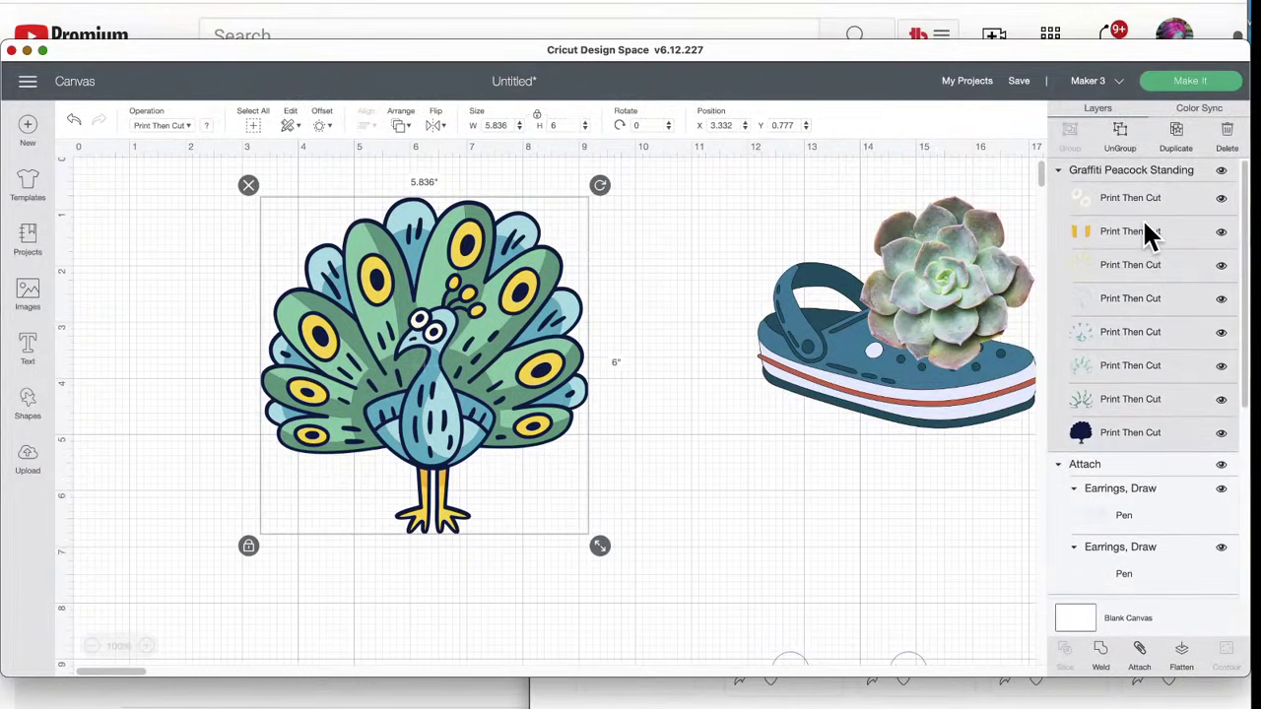
pyautogui.click(172, 274)
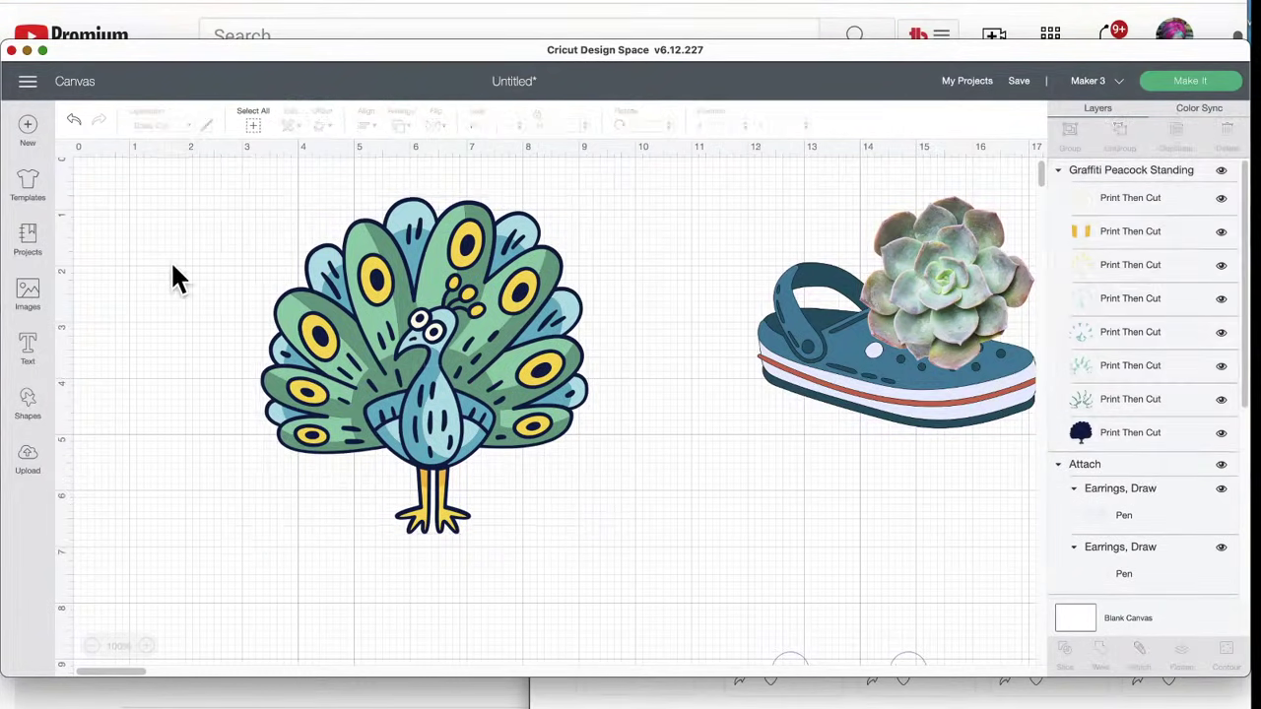
pyautogui.moveTo(223, 200); pyautogui.dragTo(647, 571)
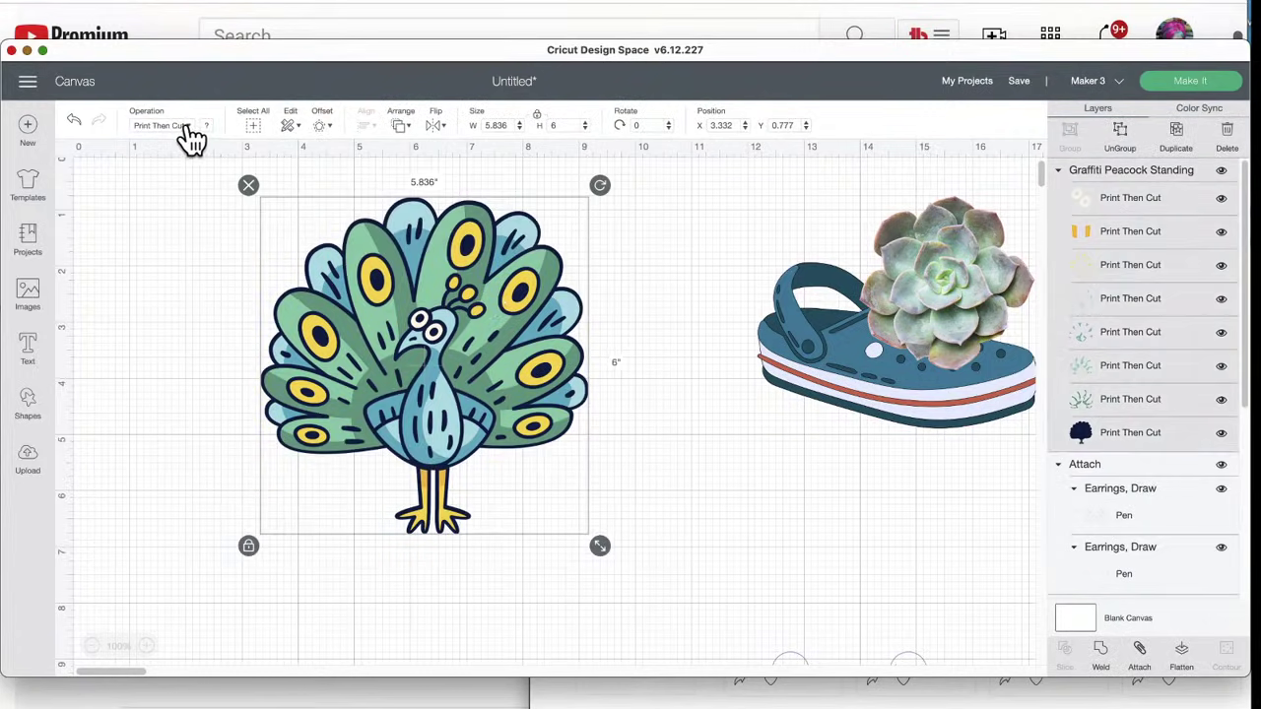
pyautogui.click(192, 130)
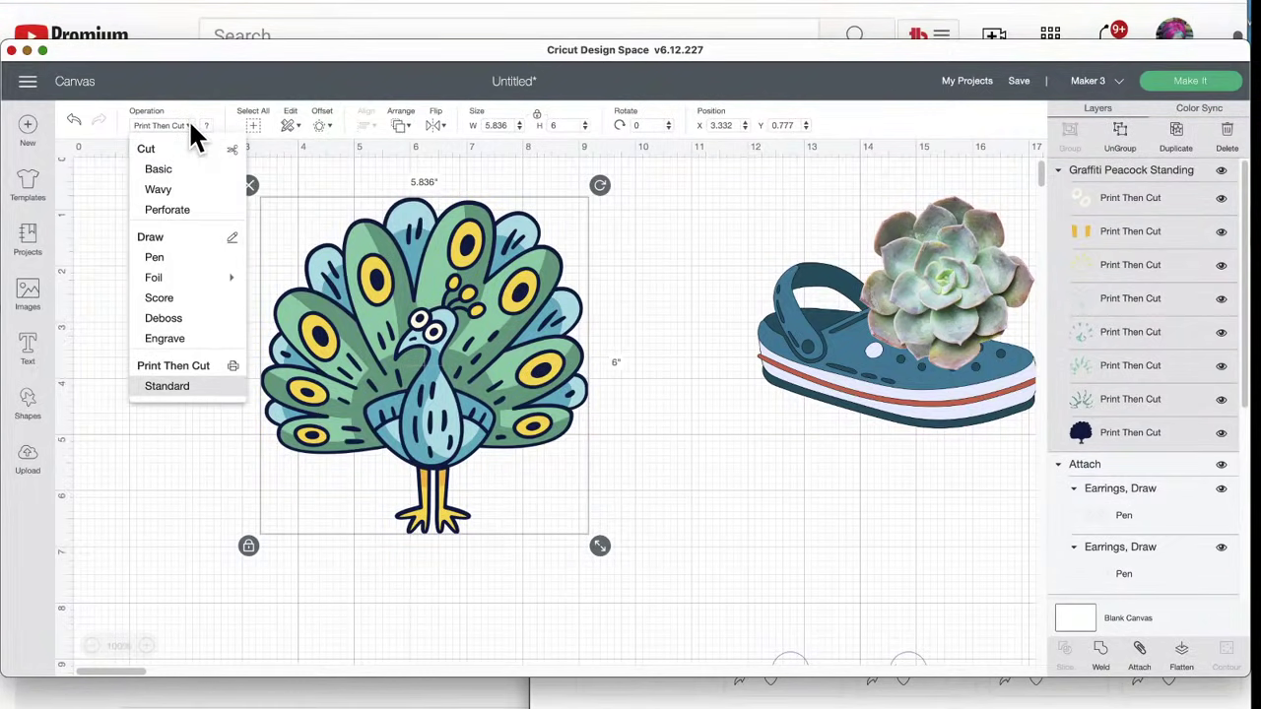
pyautogui.click(168, 175)
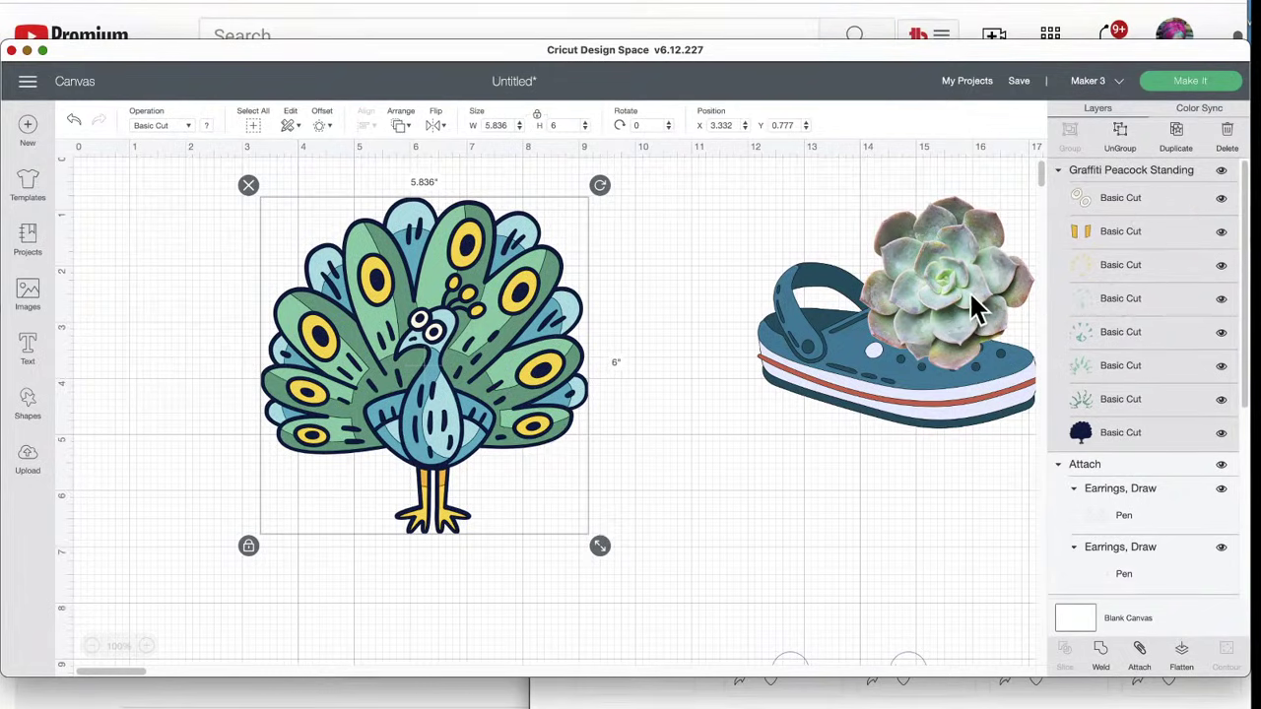
# - Move the succulent off the shoe to about X 10.3, Y 4.3 and place the peacock at about X 4, Y 1.2
pyautogui.moveTo(958, 258); pyautogui.dragTo(741, 415)
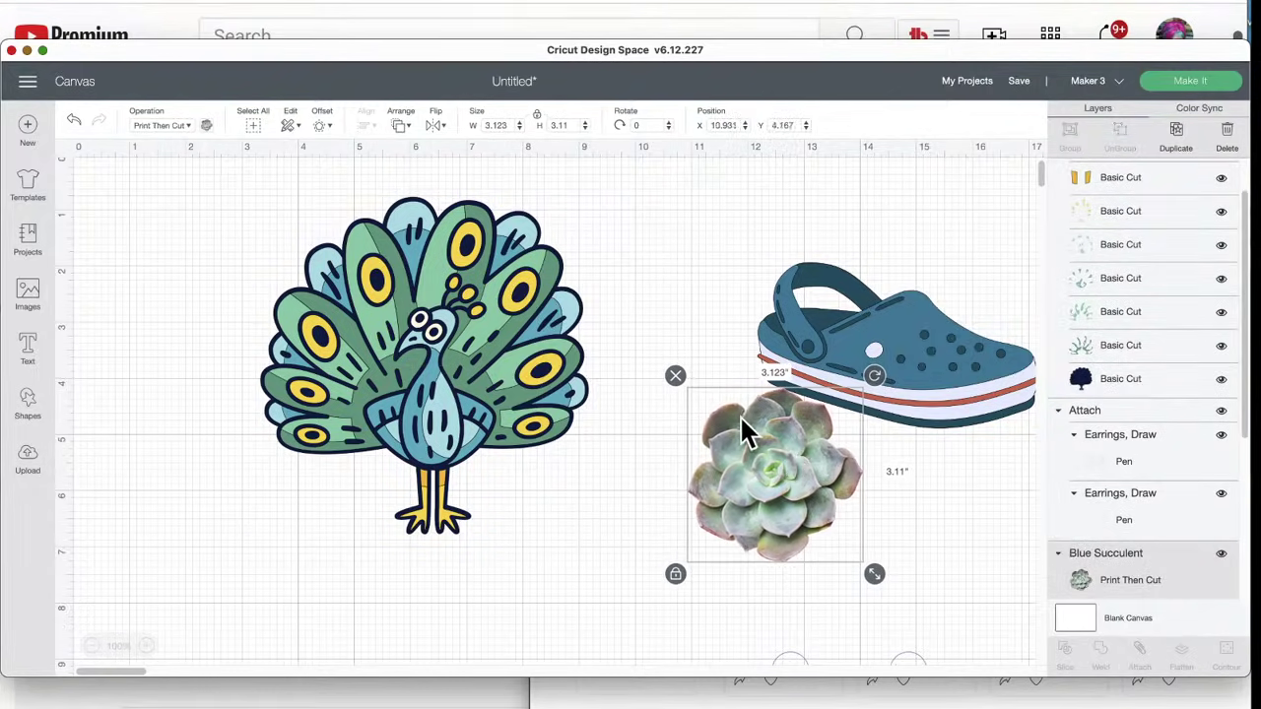
pyautogui.moveTo(747, 463)
pyautogui.mouseDown()
pyautogui.moveTo(723, 457)
pyautogui.moveTo(754, 509)
pyautogui.moveTo(761, 470)
pyautogui.mouseUp()
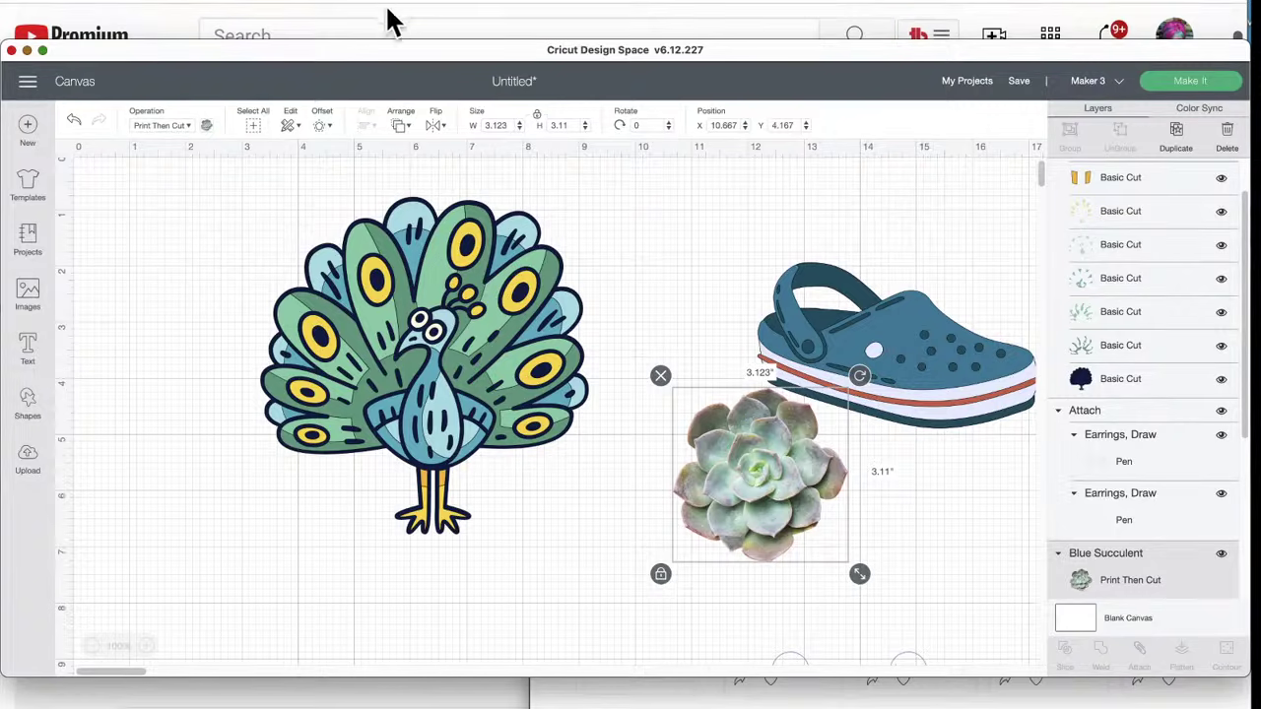
pyautogui.moveTo(468, 288); pyautogui.dragTo(751, 441)
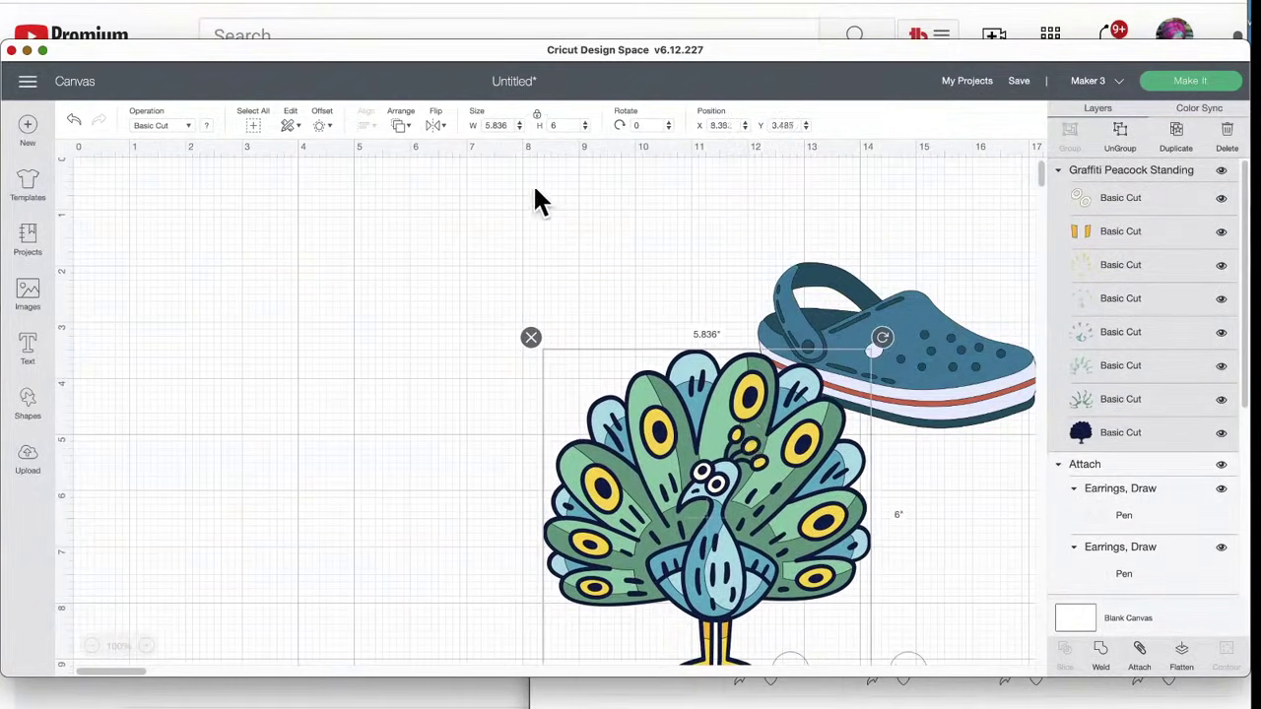
pyautogui.click(338, 6)
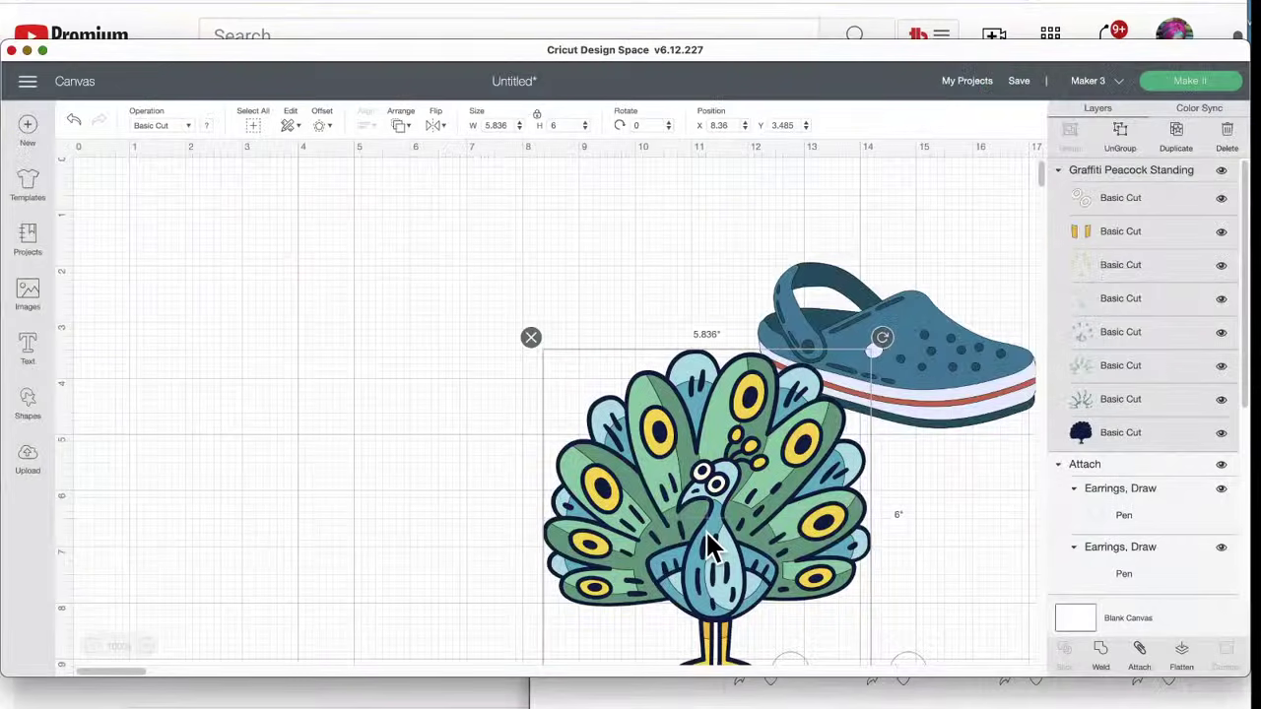
pyautogui.moveTo(709, 502); pyautogui.dragTo(475, 415)
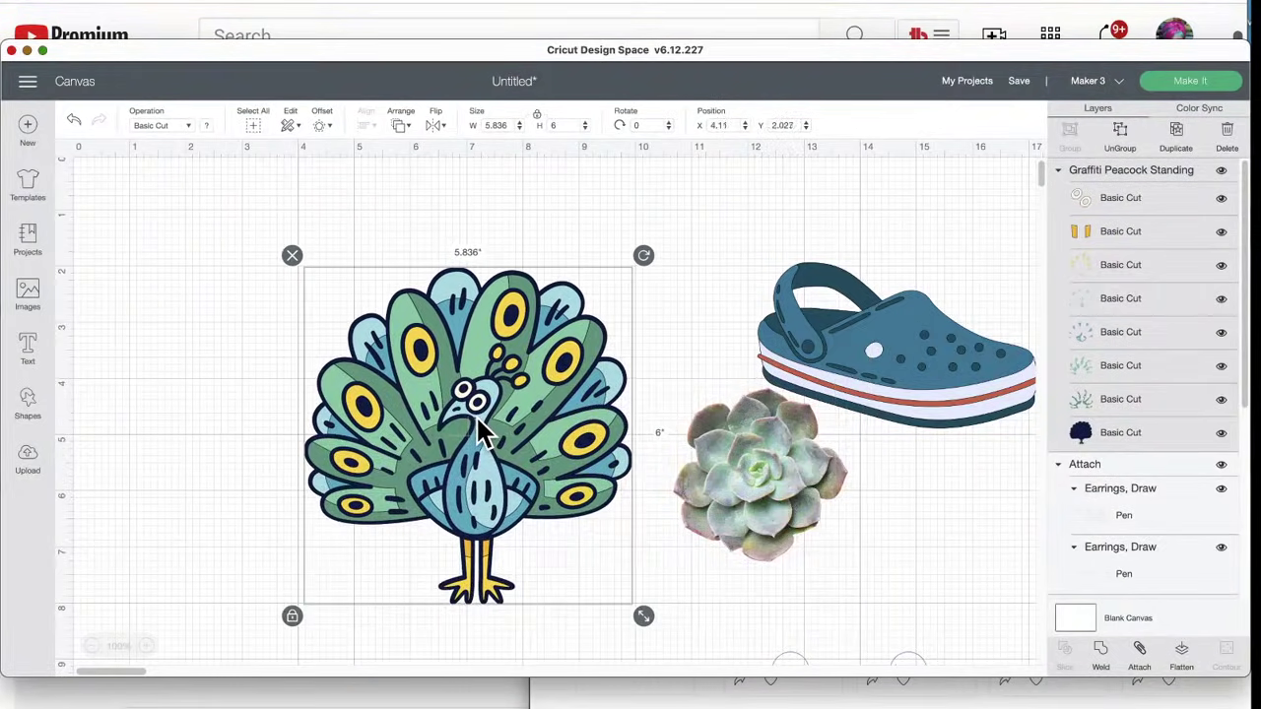
pyautogui.moveTo(750, 458); pyautogui.dragTo(730, 464)
pyautogui.moveTo(522, 394); pyautogui.dragTo(518, 345)
# - Leave the Botanical Prints image set and search the entire image library for "plaid"
pyautogui.scroll(-3, 804, 525)
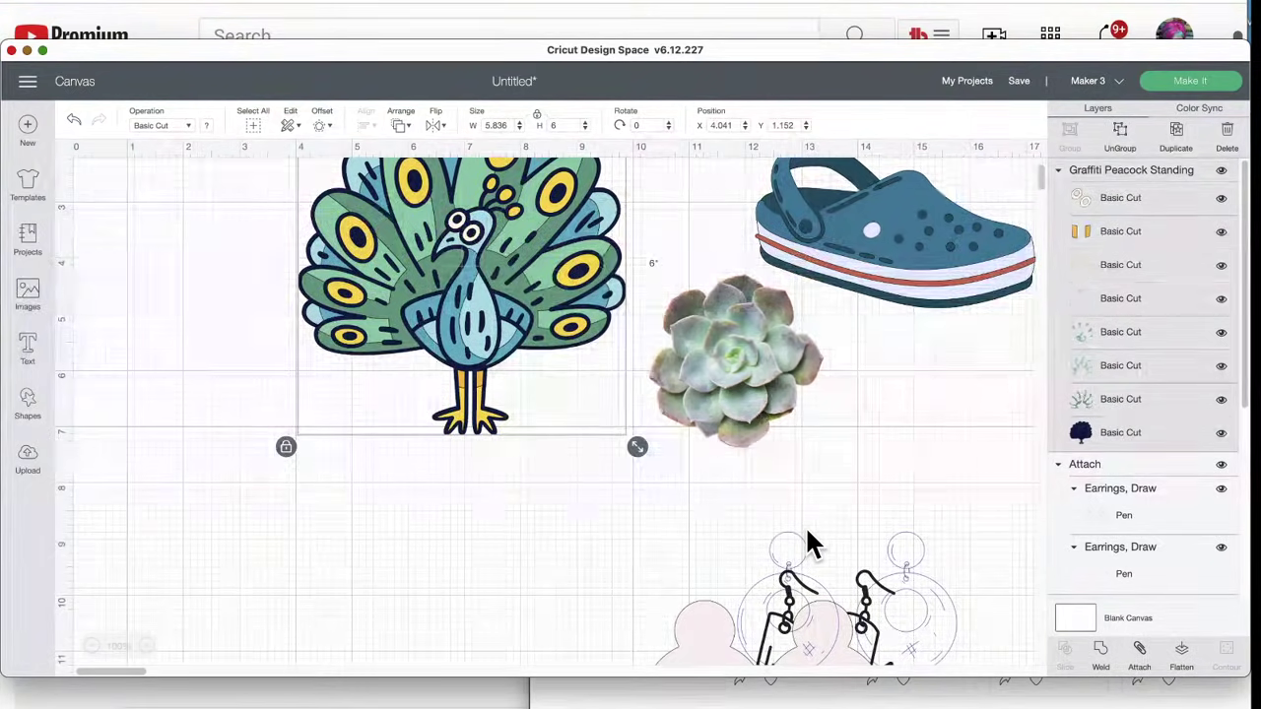
pyautogui.click(29, 301)
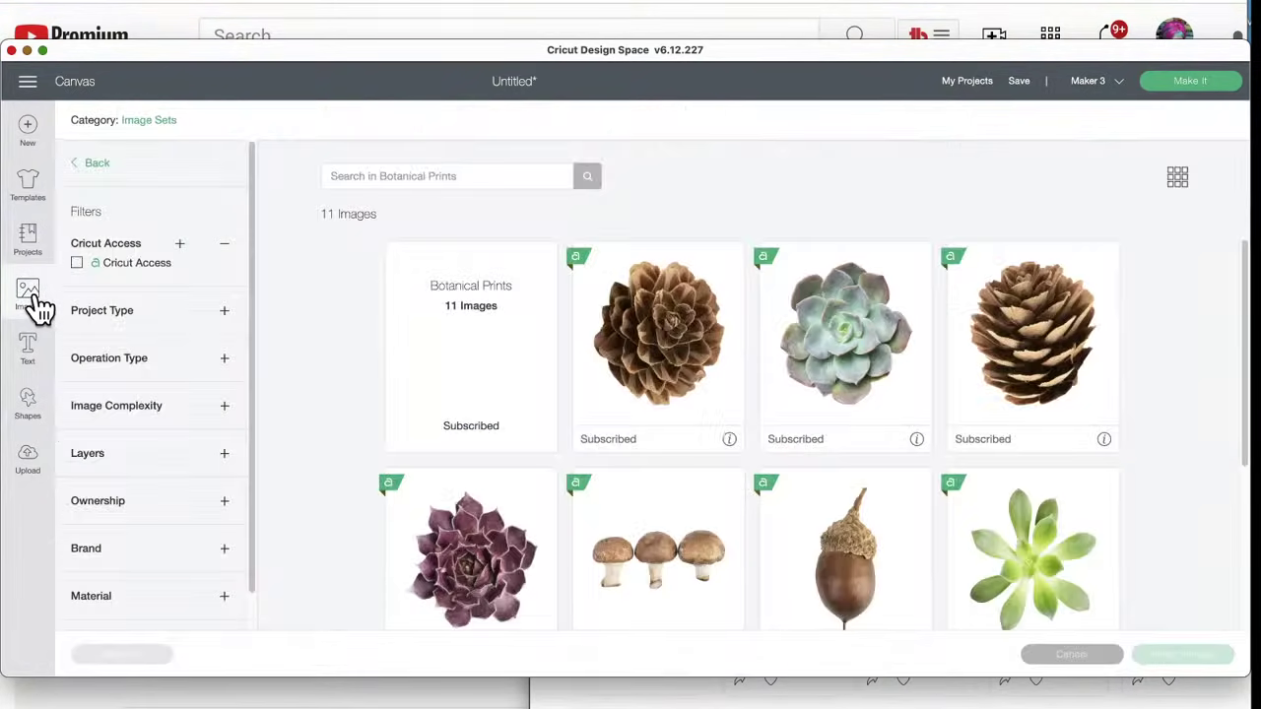
pyautogui.click(100, 164)
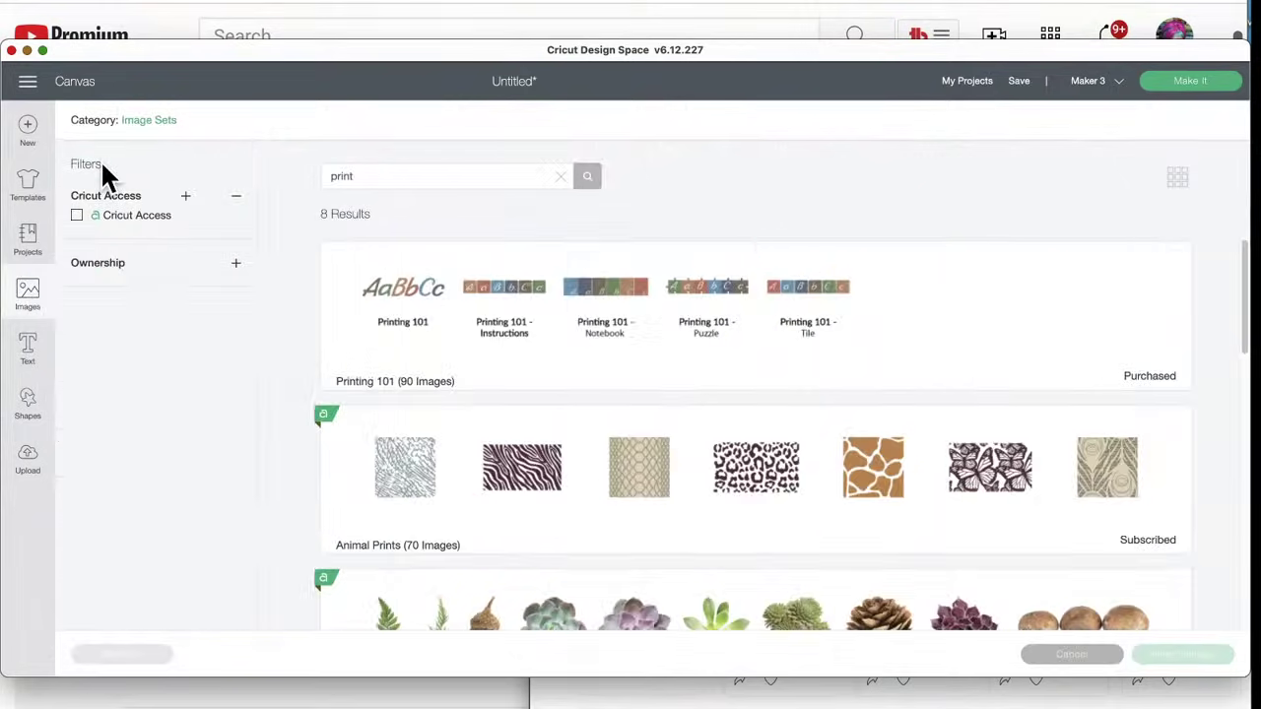
pyautogui.click(149, 121)
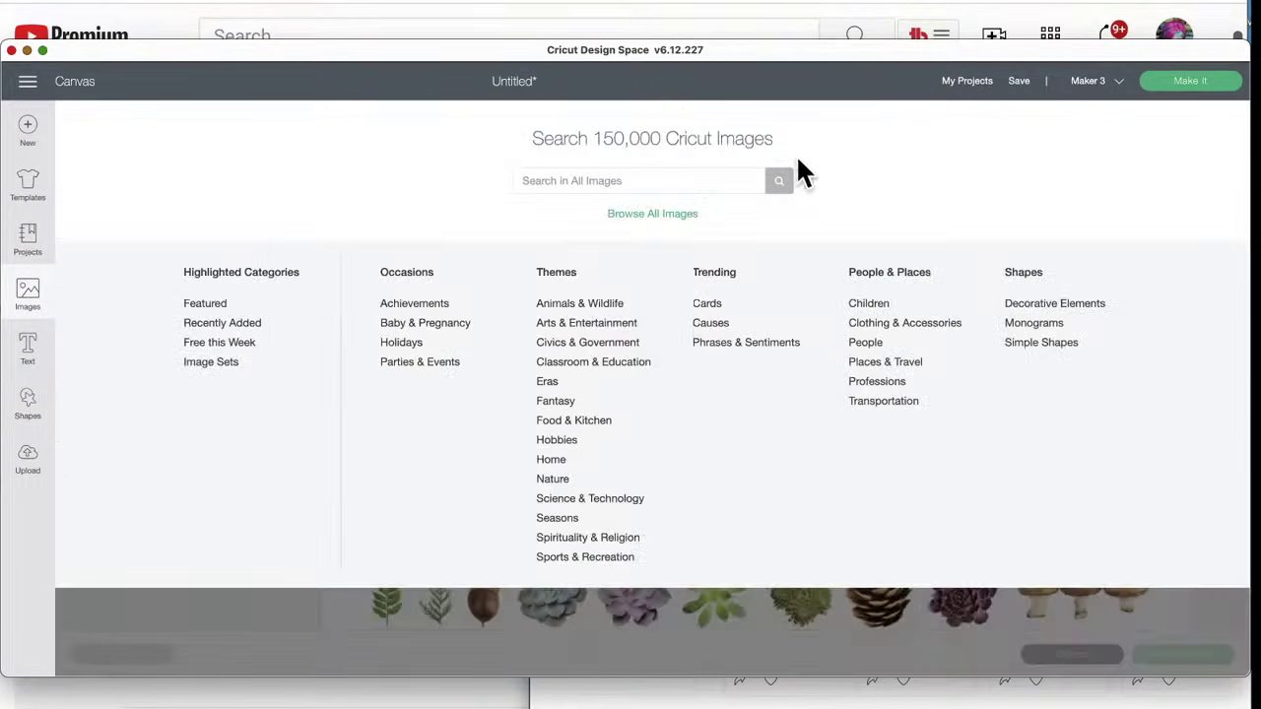
pyautogui.click(622, 179)
pyautogui.write('plaid')
pyautogui.press('Return')
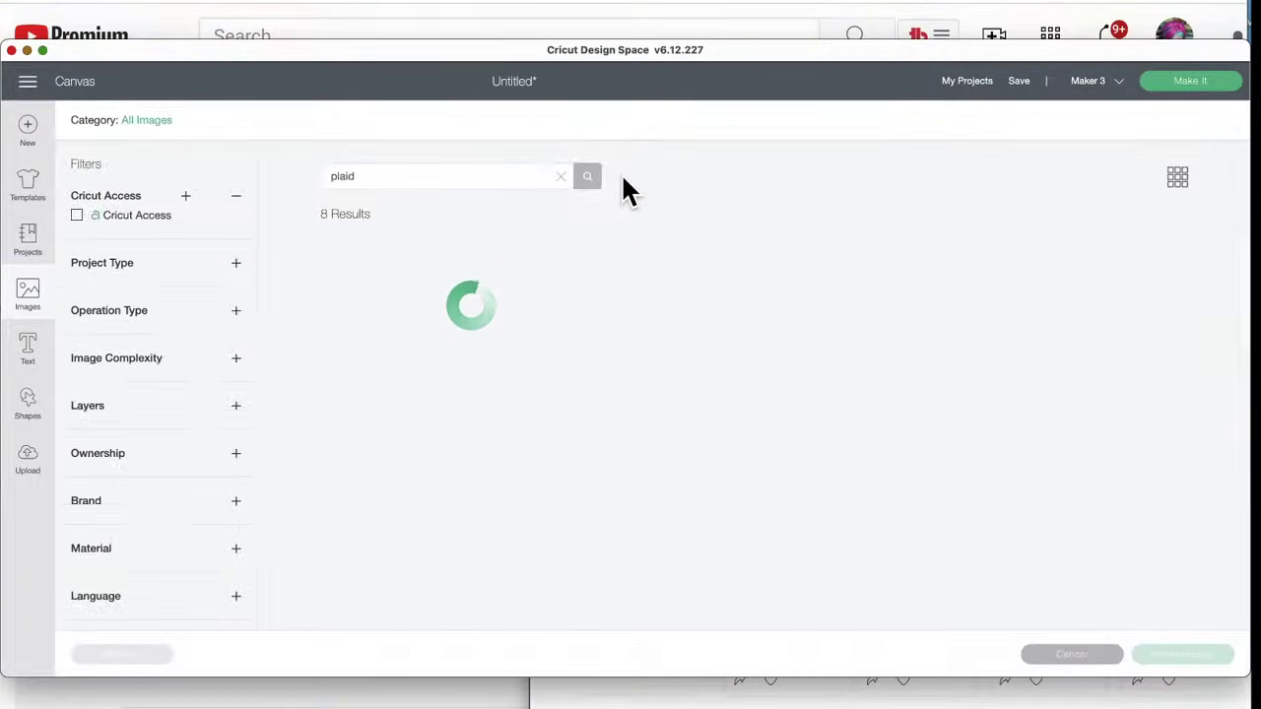
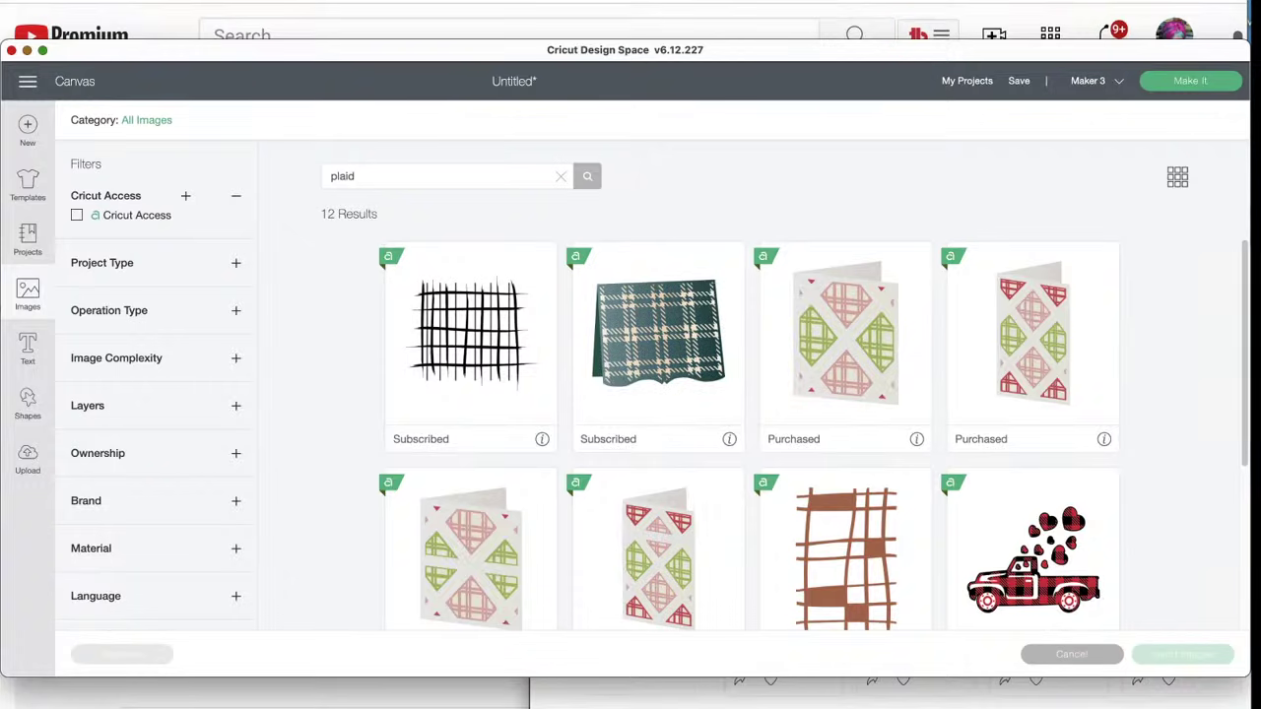
# - Insert the long red and black plaid strip from the search results into the canvas
pyautogui.scroll(-3, 669, 471)
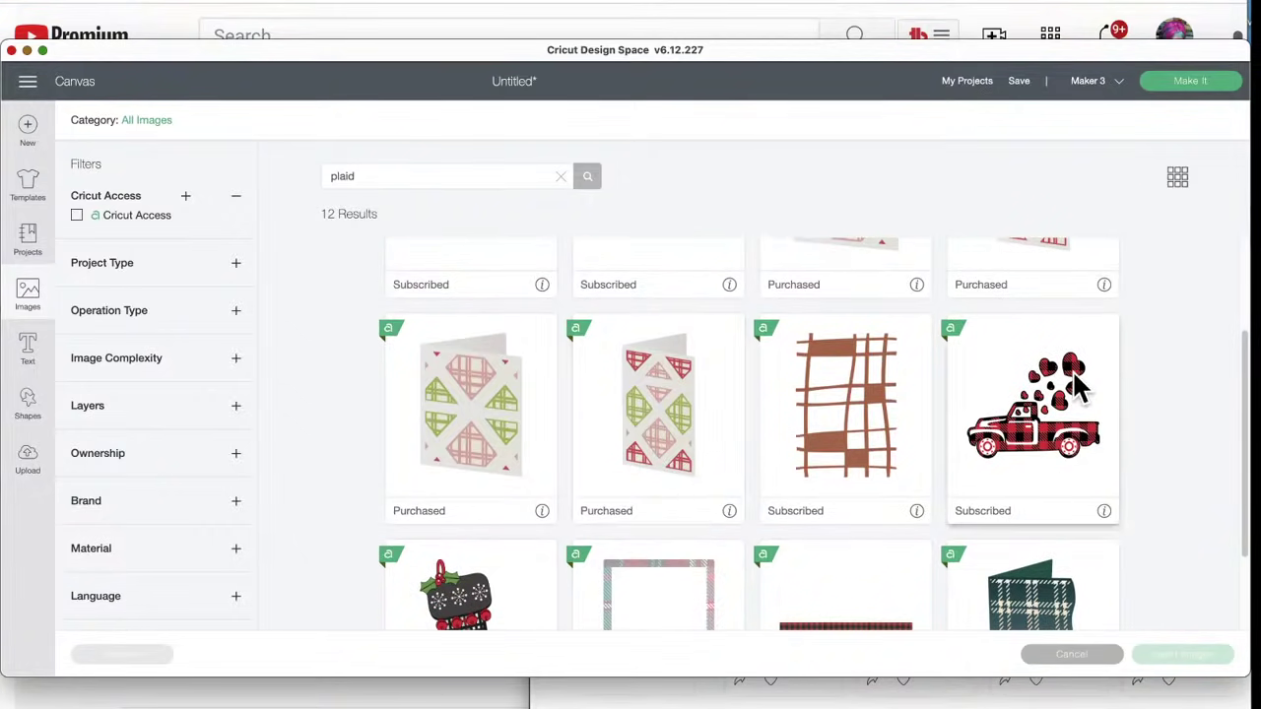
pyautogui.scroll(-2, 1005, 454)
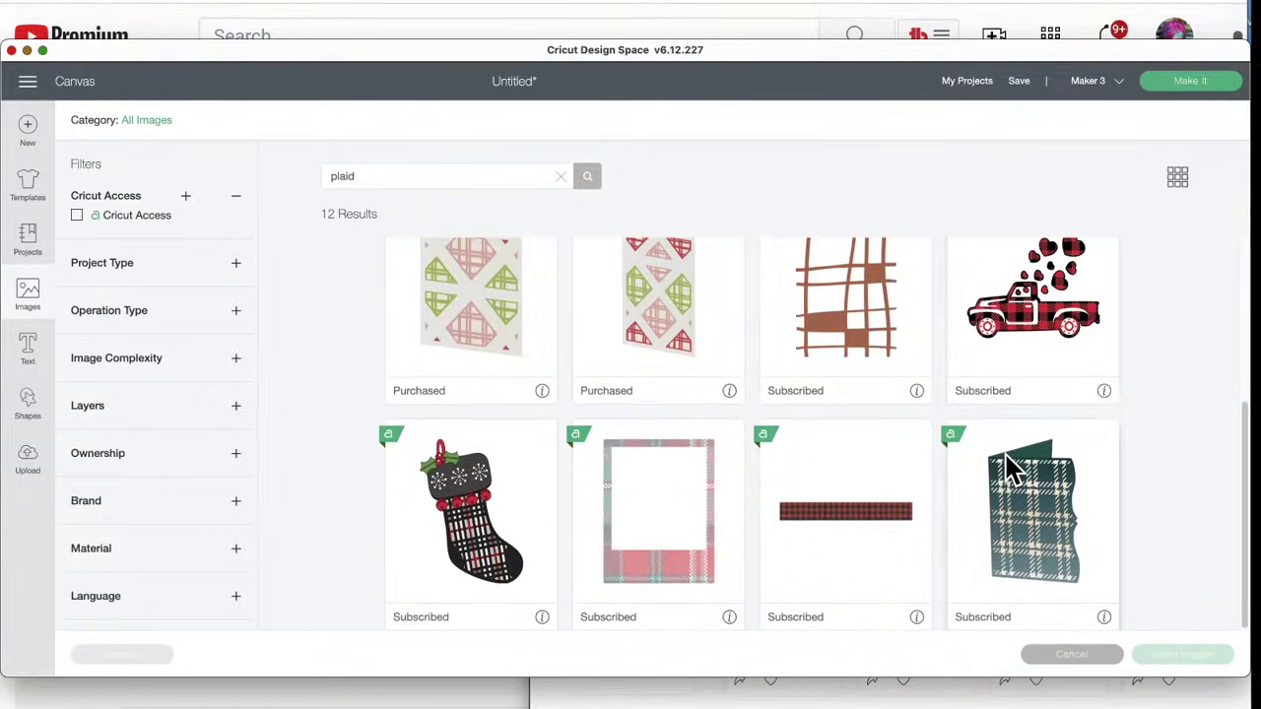
pyautogui.click(829, 510)
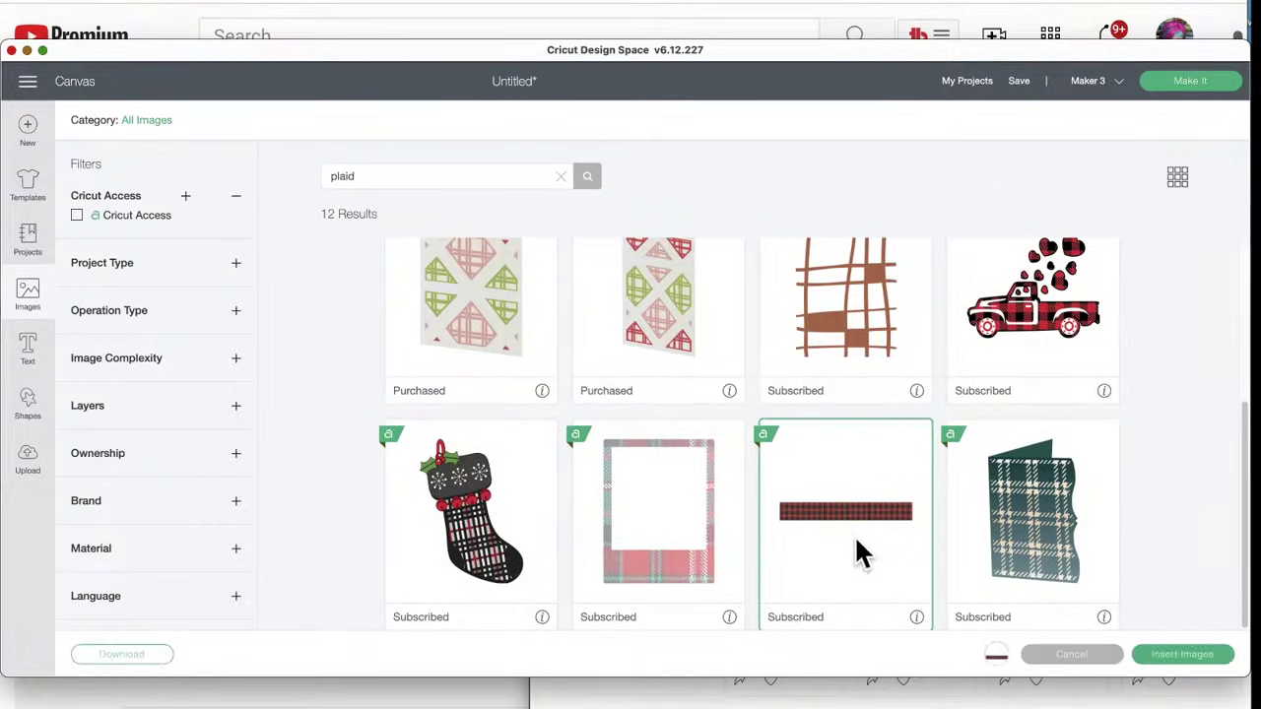
pyautogui.click(1171, 661)
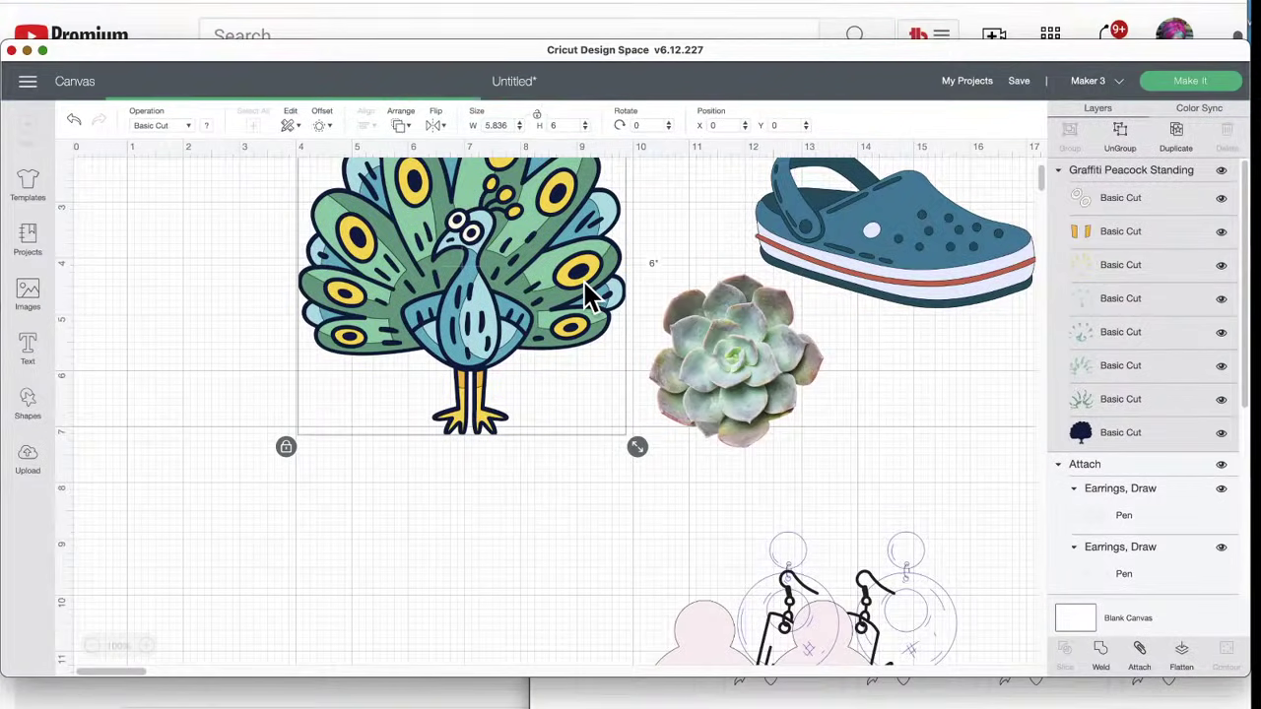
# - Place the plaid strip at about X 0.7, Y 5.6 and move the peacock, succulent and pink earring shape farther right
pyautogui.moveTo(582, 296); pyautogui.dragTo(568, 467)
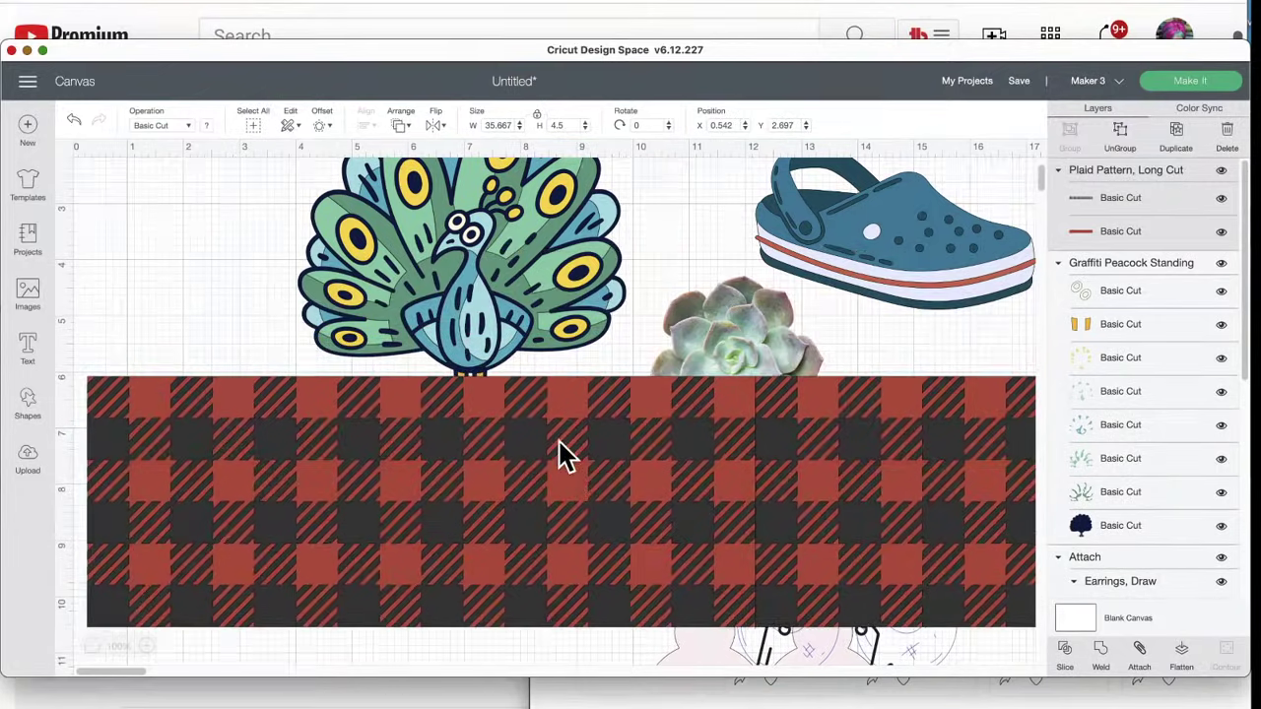
pyautogui.click(482, 276)
pyautogui.moveTo(482, 276); pyautogui.dragTo(1029, 276)
pyautogui.moveTo(732, 332); pyautogui.dragTo(1142, 282)
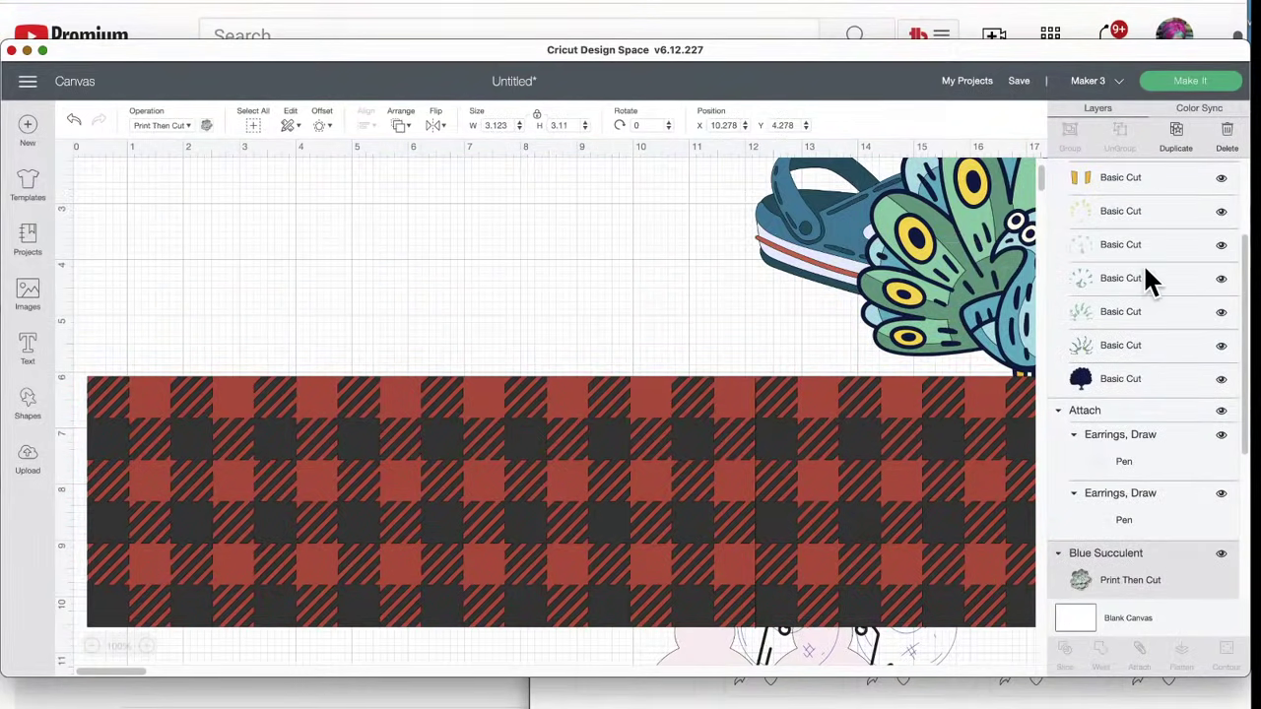
pyautogui.moveTo(579, 464); pyautogui.dragTo(599, 434)
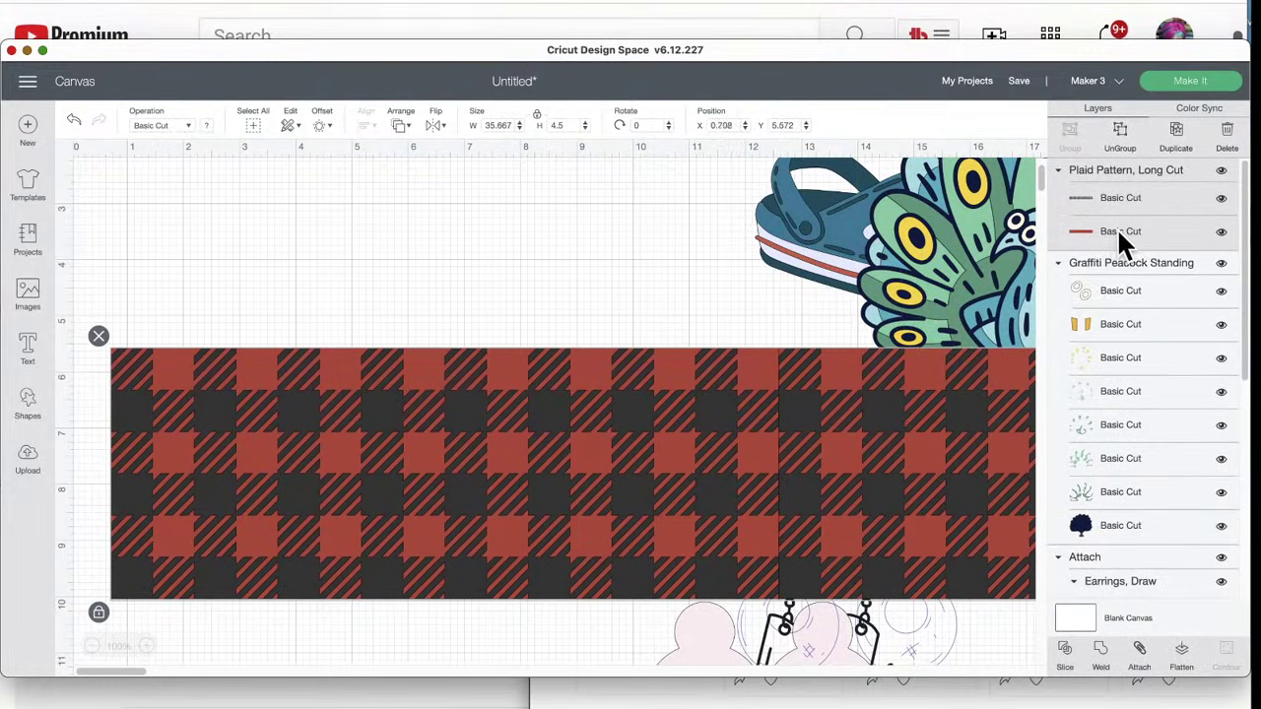
pyautogui.click(915, 653)
pyautogui.moveTo(766, 645); pyautogui.dragTo(1036, 694)
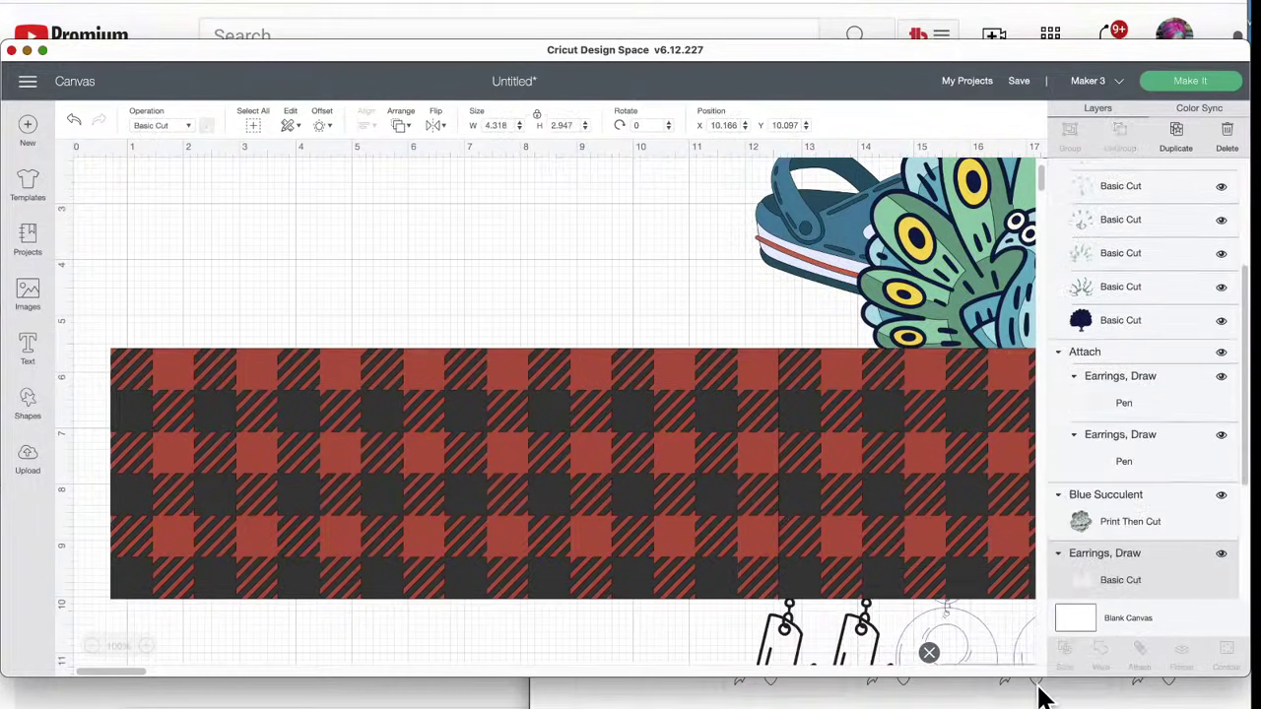
# - Move the plaid strip below all the other images, to about X 2.4, Y 17
pyautogui.click(91, 646)
pyautogui.click(89, 649)
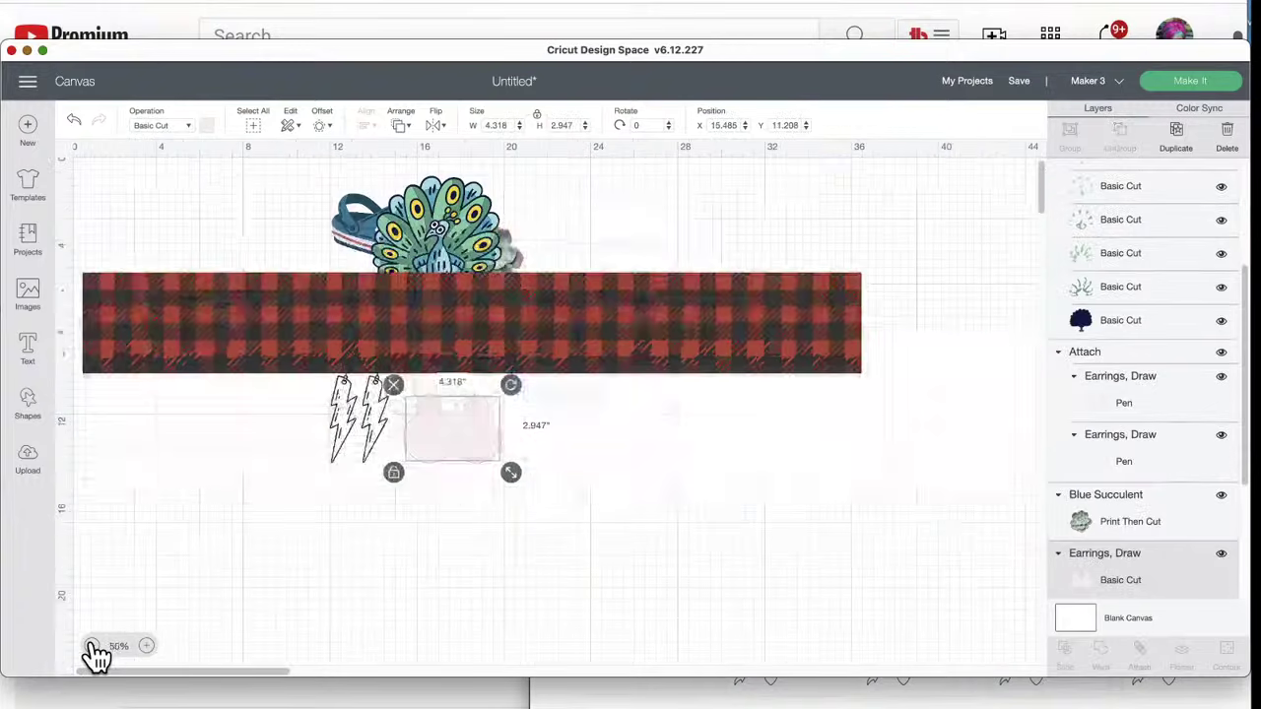
pyautogui.click(437, 316)
pyautogui.moveTo(437, 316); pyautogui.dragTo(442, 332)
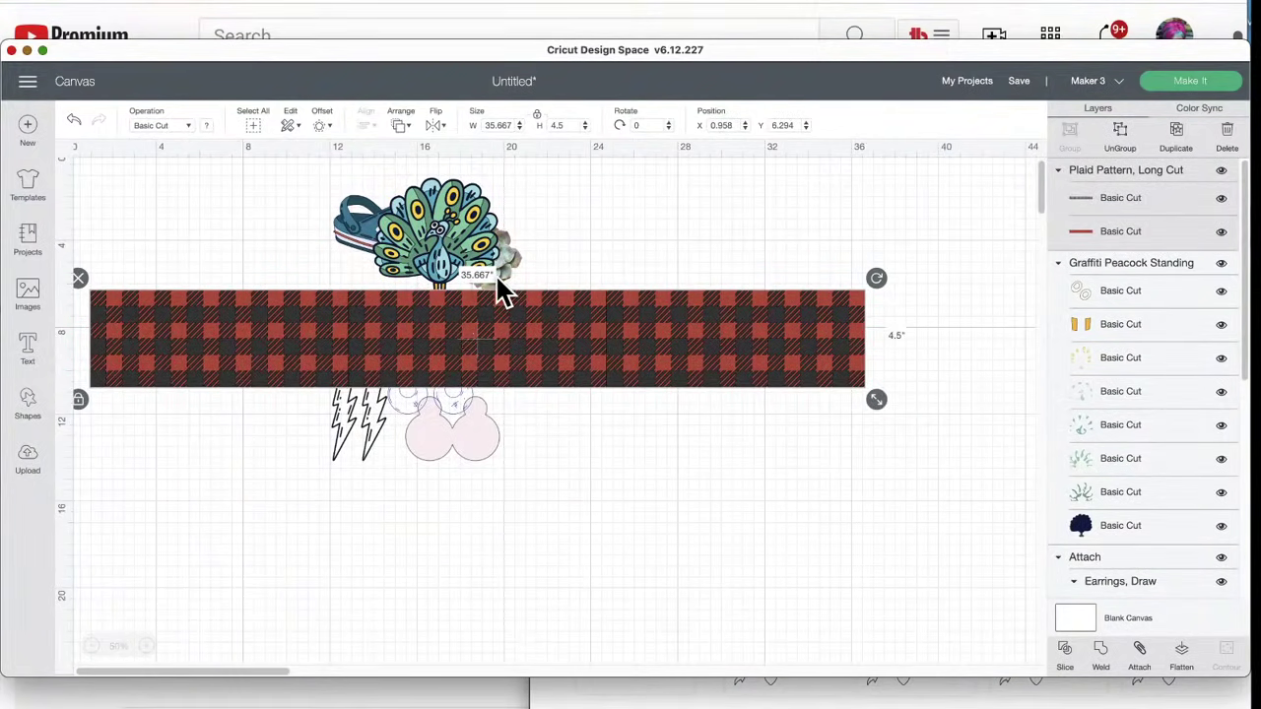
pyautogui.moveTo(450, 344); pyautogui.dragTo(480, 562)
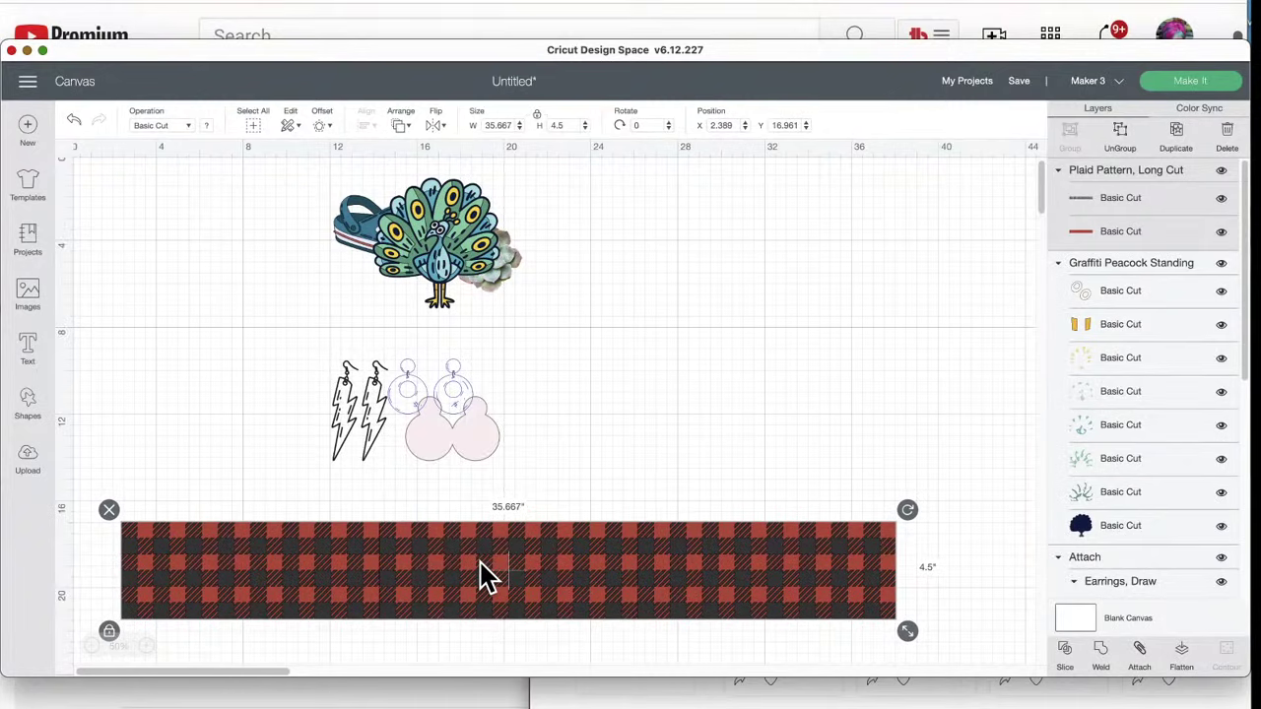
# - Shrink the plaid strip proportionally to about 11.2 in wide by 1.4 in high
pyautogui.moveTo(906, 634); pyautogui.dragTo(285, 573)
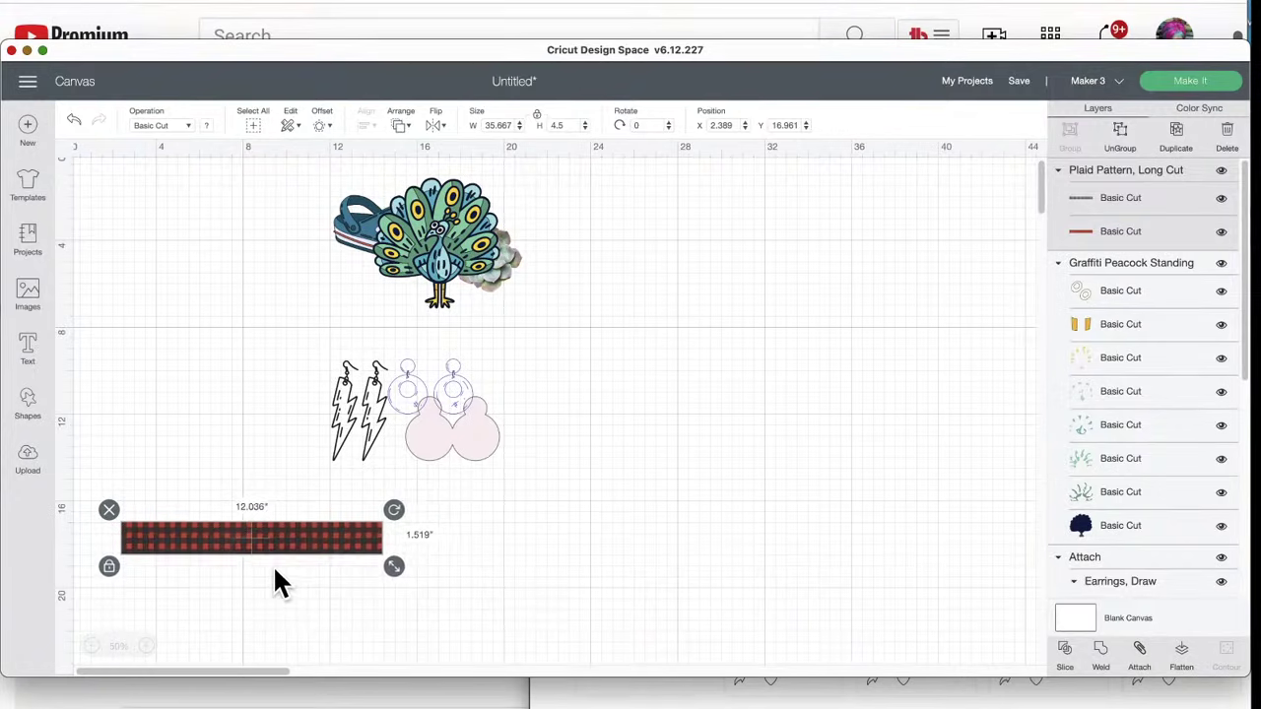
pyautogui.press('super+z')
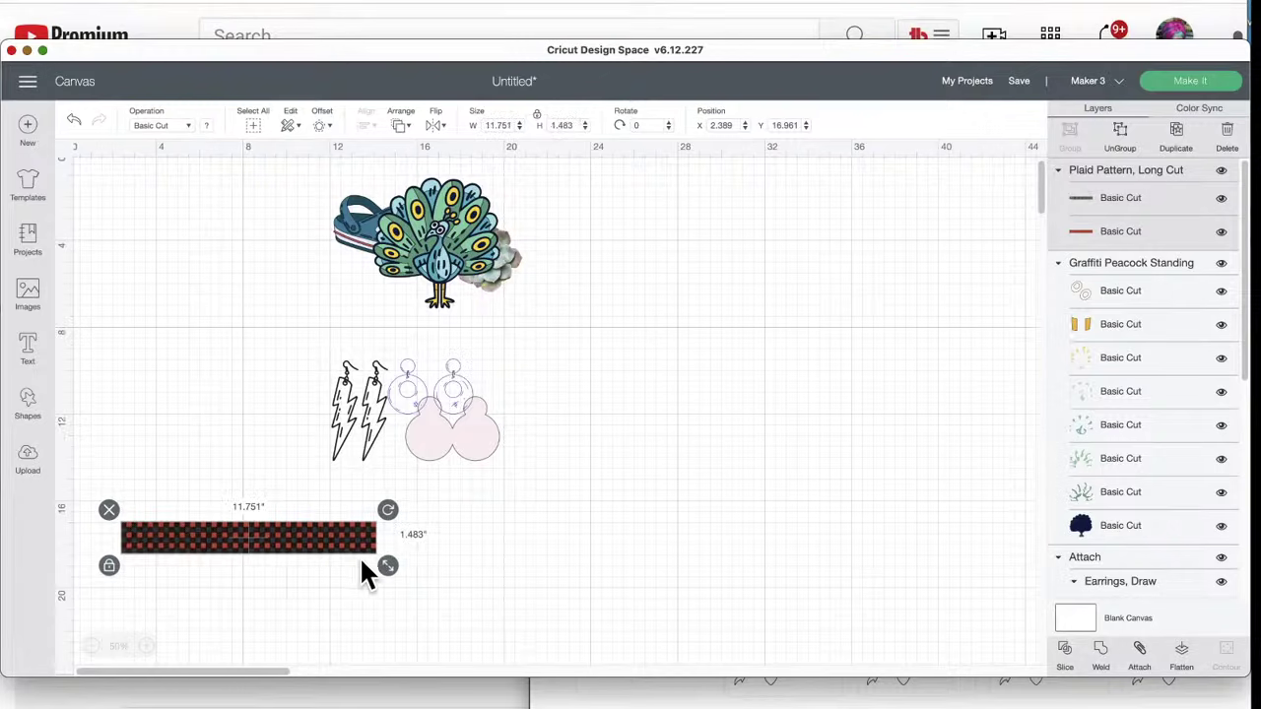
pyautogui.moveTo(388, 566); pyautogui.dragTo(377, 560)
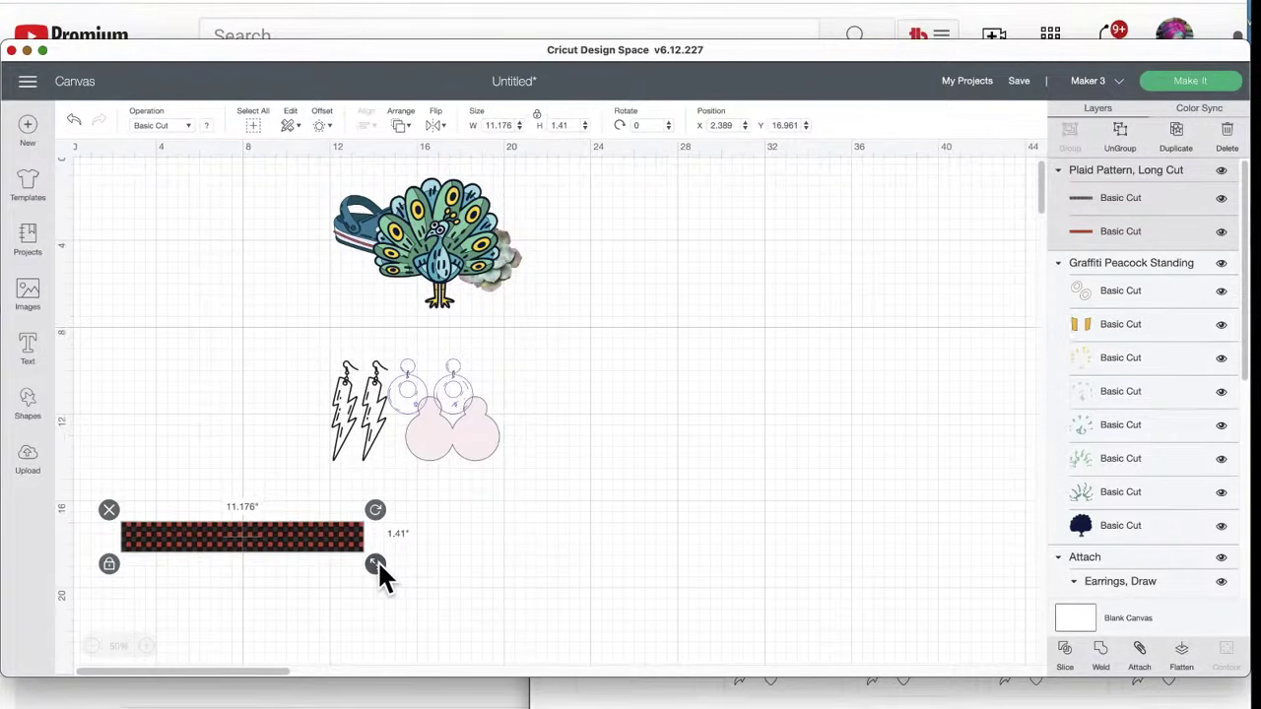
# - Move the plaid strip to about X 2.8, Y 17.8 and enlarge it to about 30.5 by 3.9 in
pyautogui.click(148, 647)
pyautogui.click(148, 647)
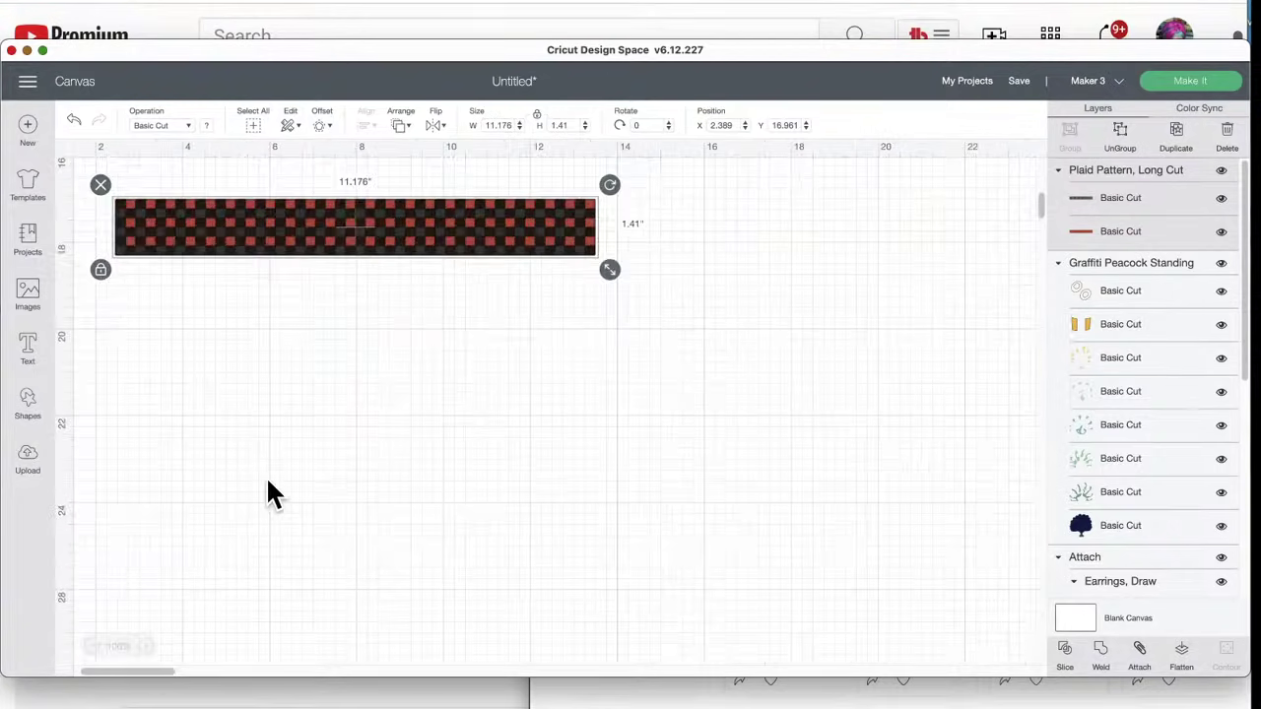
pyautogui.scroll(2, 269, 482)
pyautogui.scroll(2, 275, 486)
pyautogui.moveTo(327, 450); pyautogui.dragTo(347, 485)
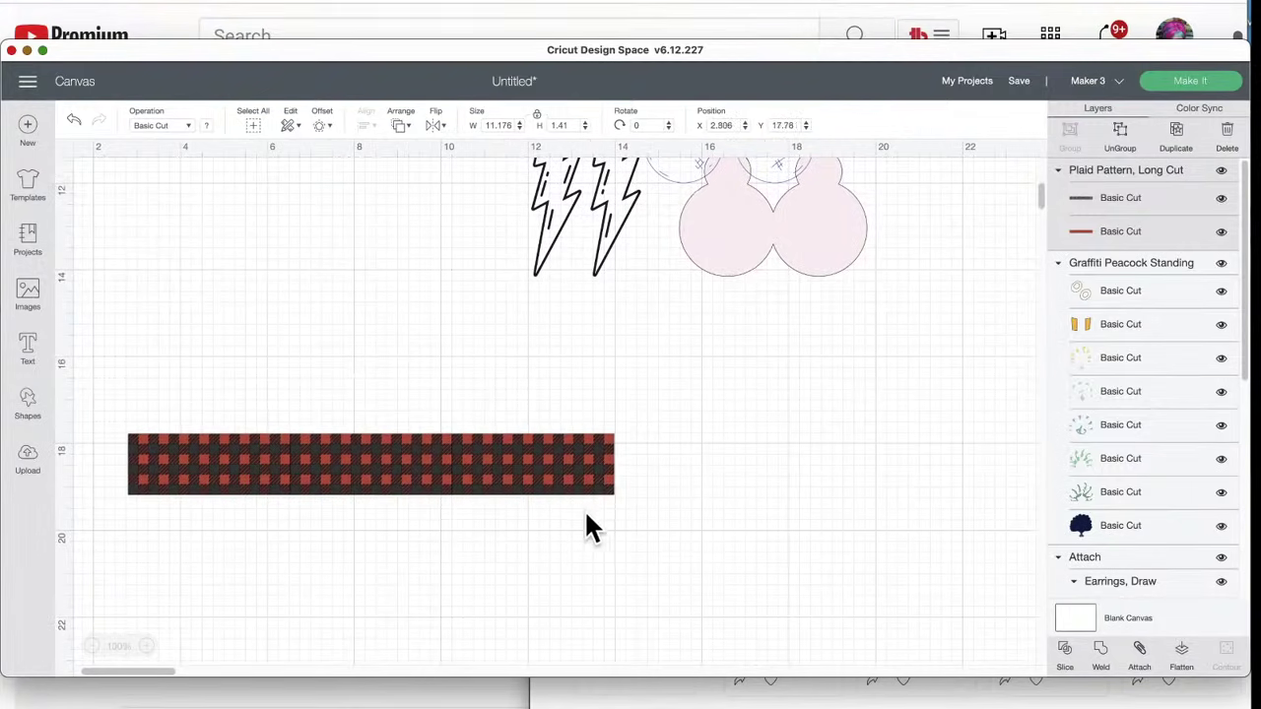
pyautogui.moveTo(622, 510); pyautogui.dragTo(976, 620)
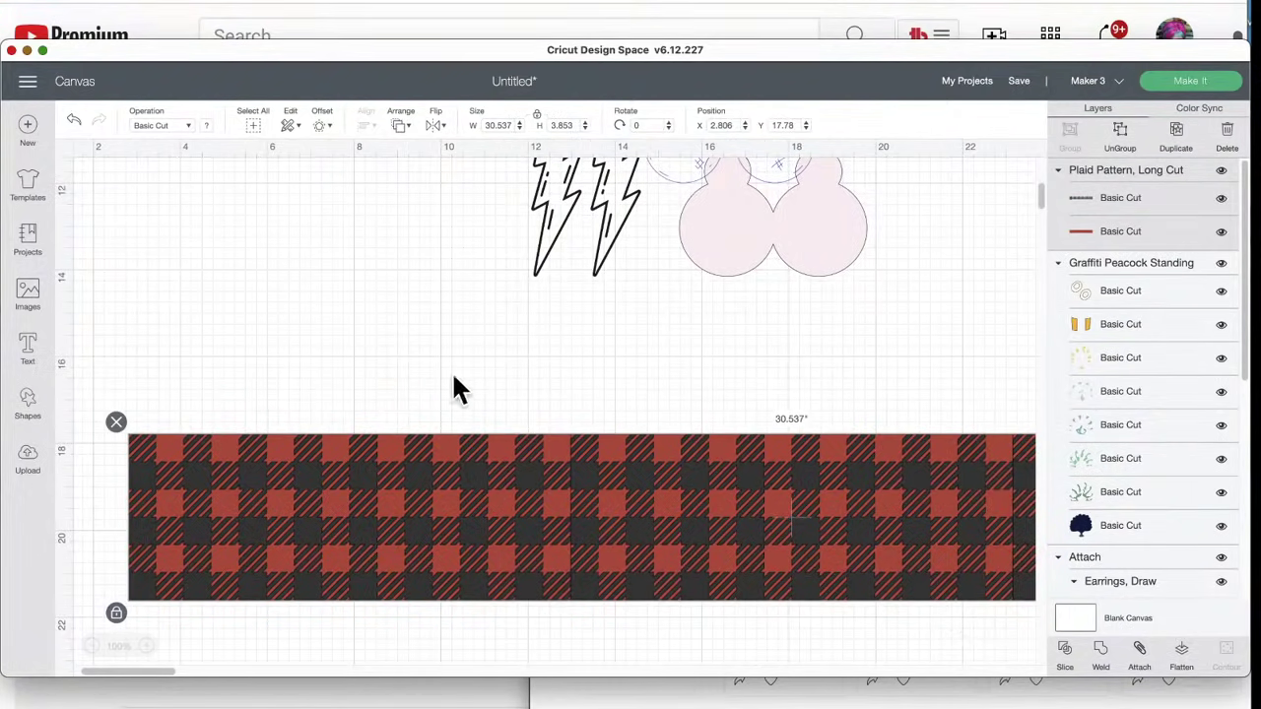
# - Add a square shape to the canvas to use with the plaid pattern
pyautogui.click(32, 409)
pyautogui.click(98, 276)
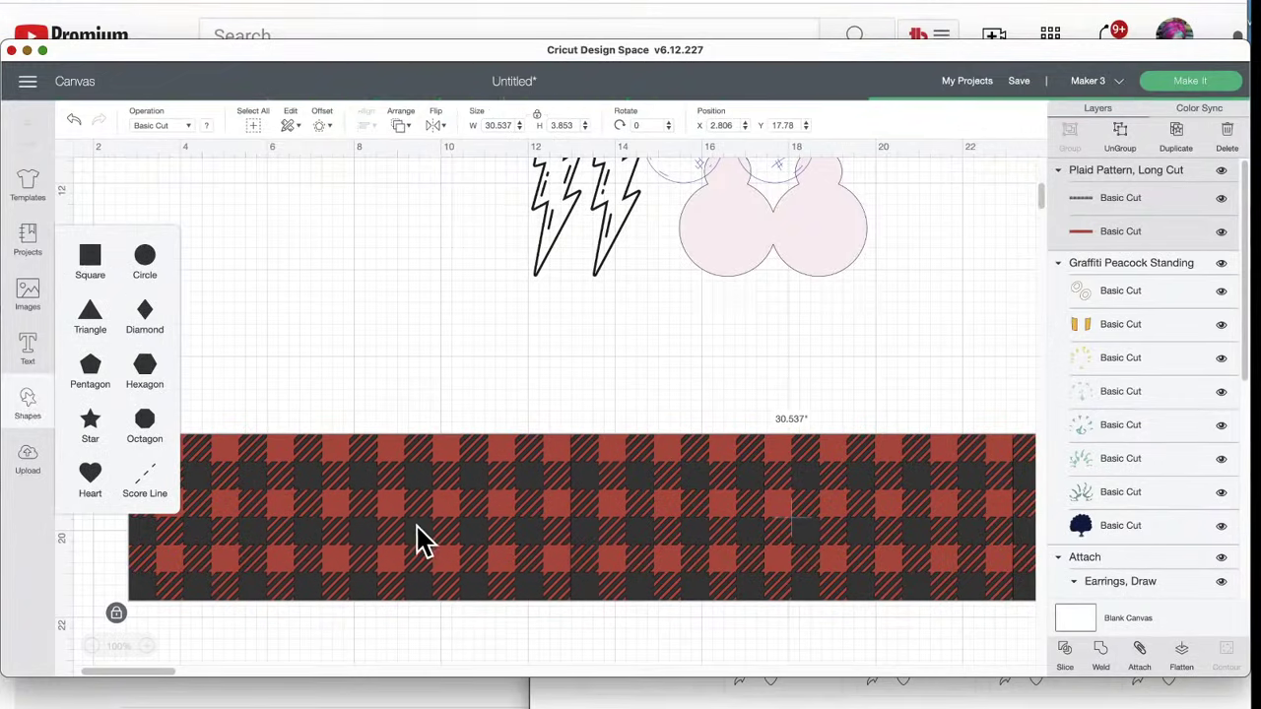
pyautogui.hscroll(10, 421, 523)
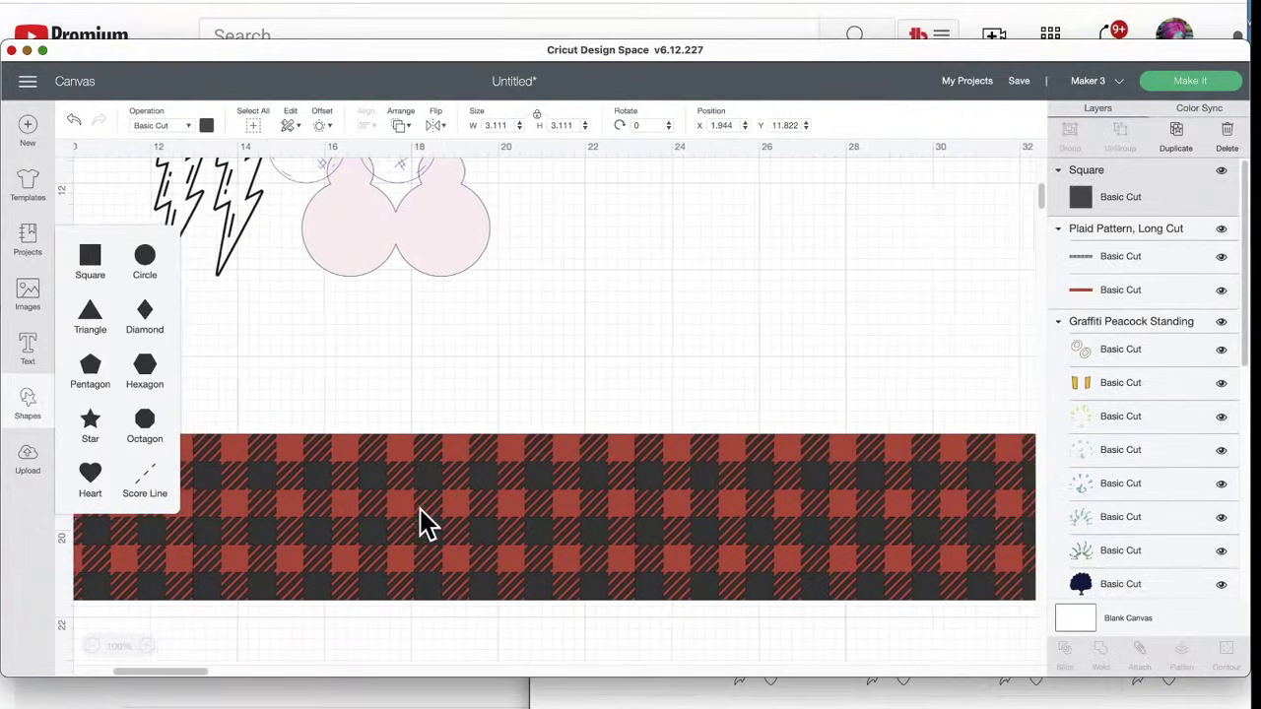
# - Set the square's size to 11.5 in and place it over the start of the plaid strip at about X 2.7, Y 13.9
pyautogui.click(424, 523)
pyautogui.hscroll(-10, 426, 524)
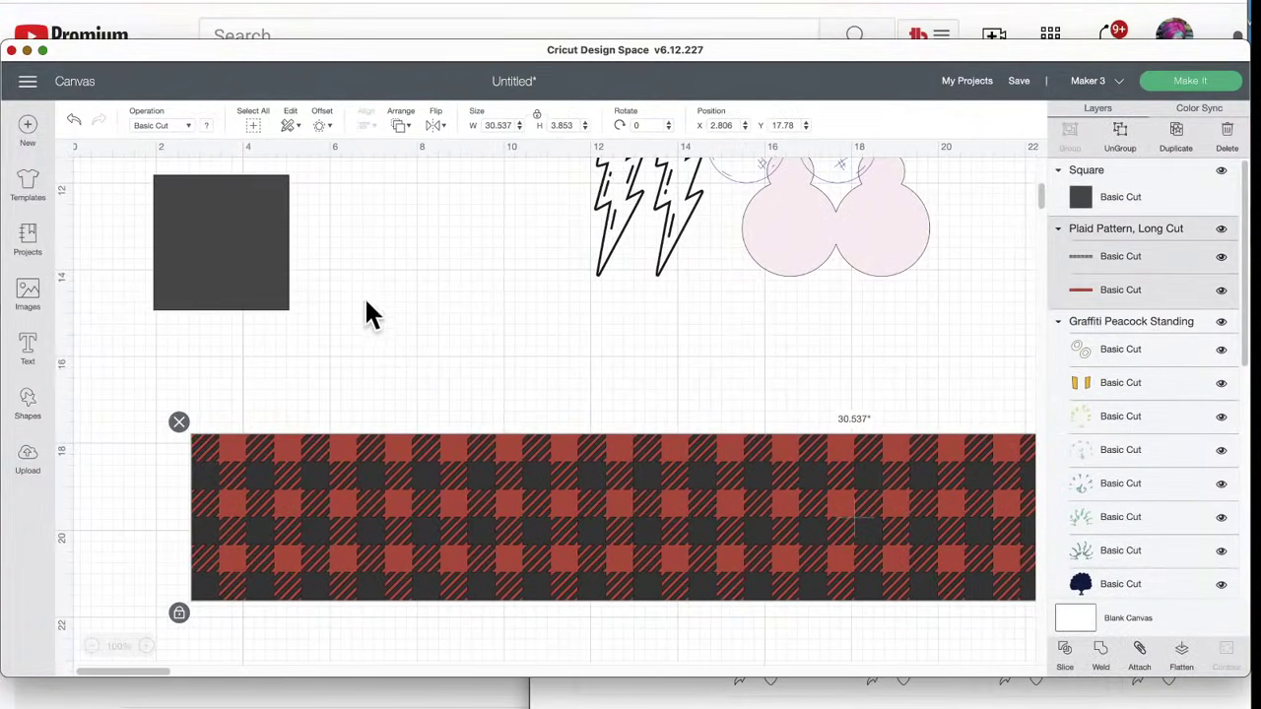
pyautogui.moveTo(246, 259); pyautogui.dragTo(328, 341)
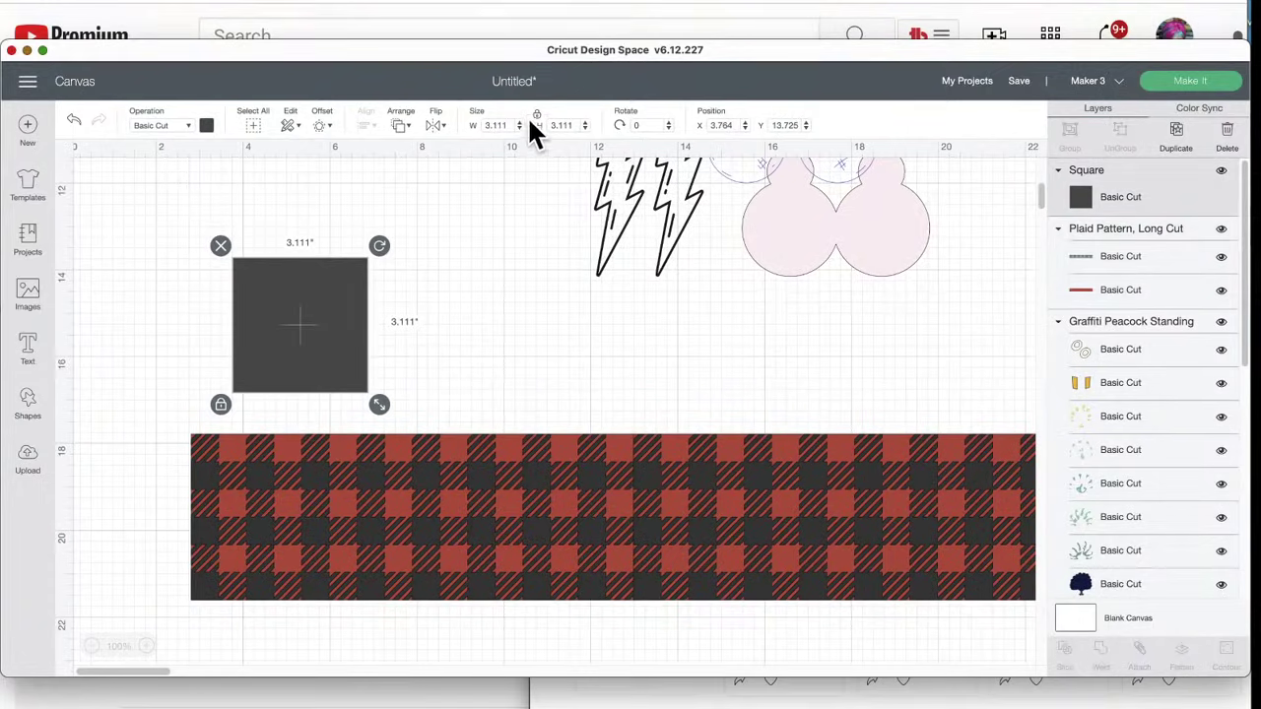
pyautogui.write('11.5')
pyautogui.press('Return')
pyautogui.moveTo(548, 440); pyautogui.dragTo(493, 442)
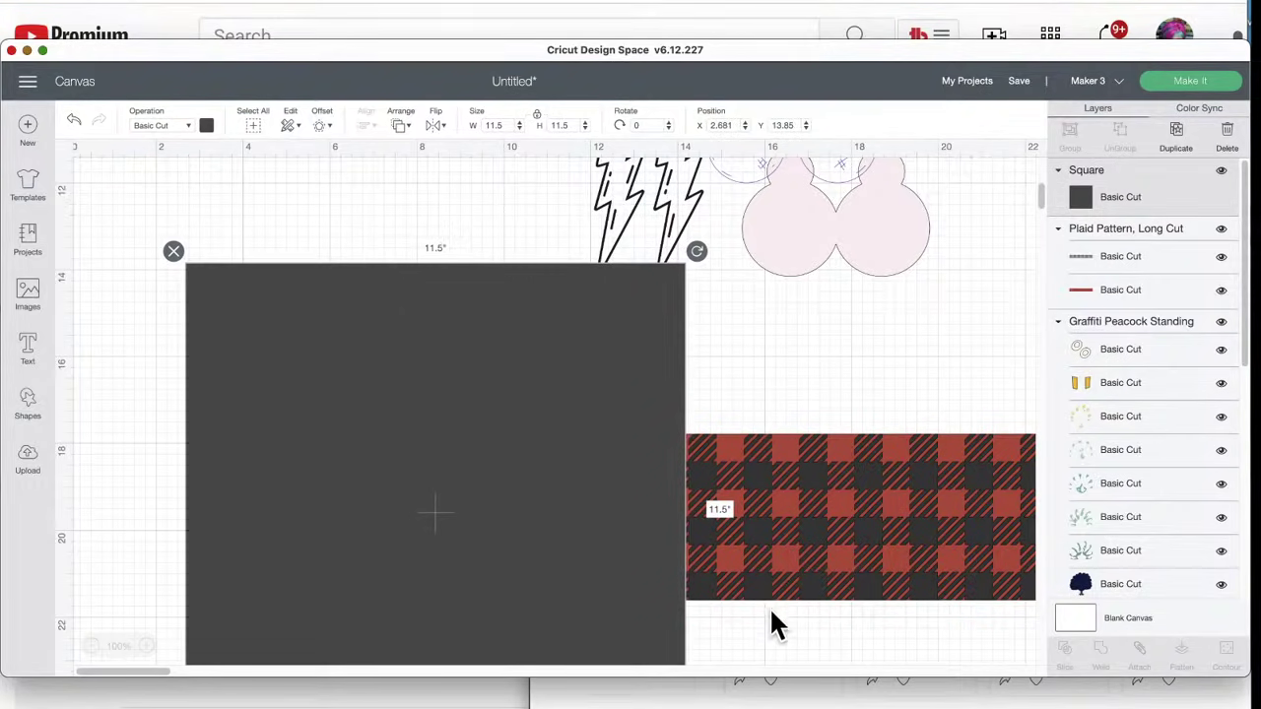
# - Try to slice the square with the black plaid layer at this position, and undo the slice
pyautogui.scroll(-3, 755, 633)
pyautogui.moveTo(788, 587); pyautogui.dragTo(601, 392)
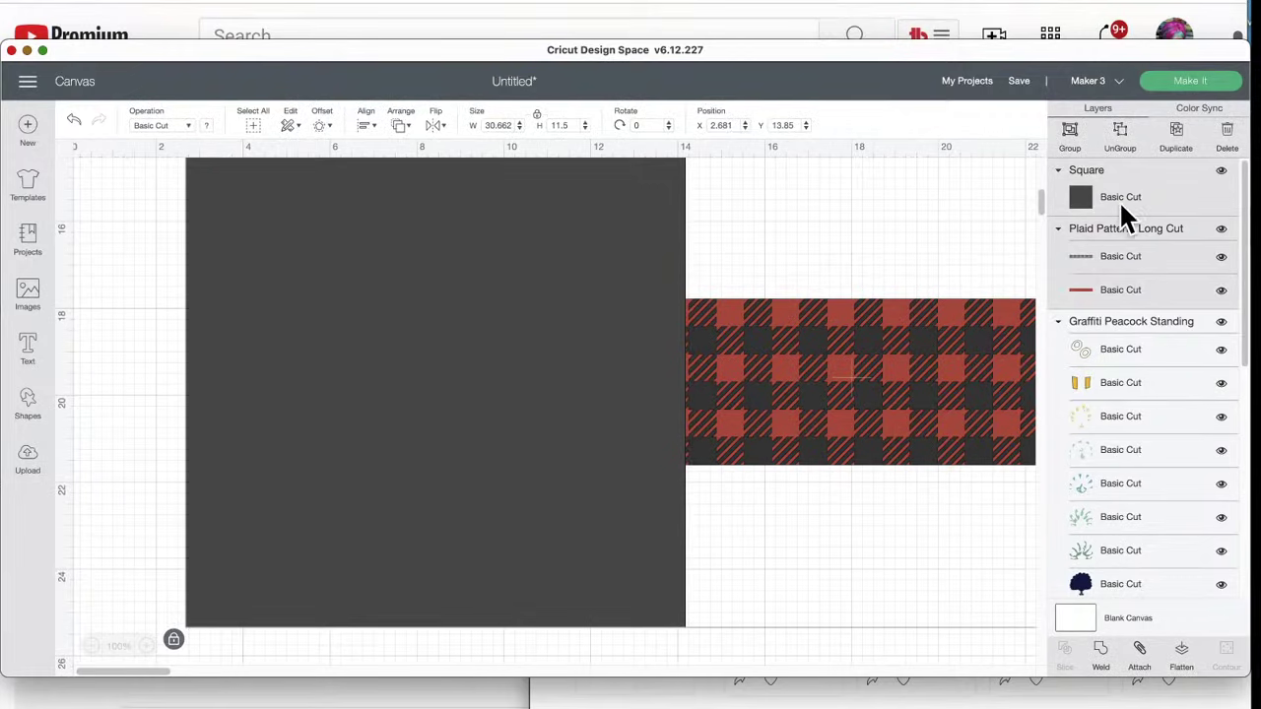
pyautogui.click(944, 612)
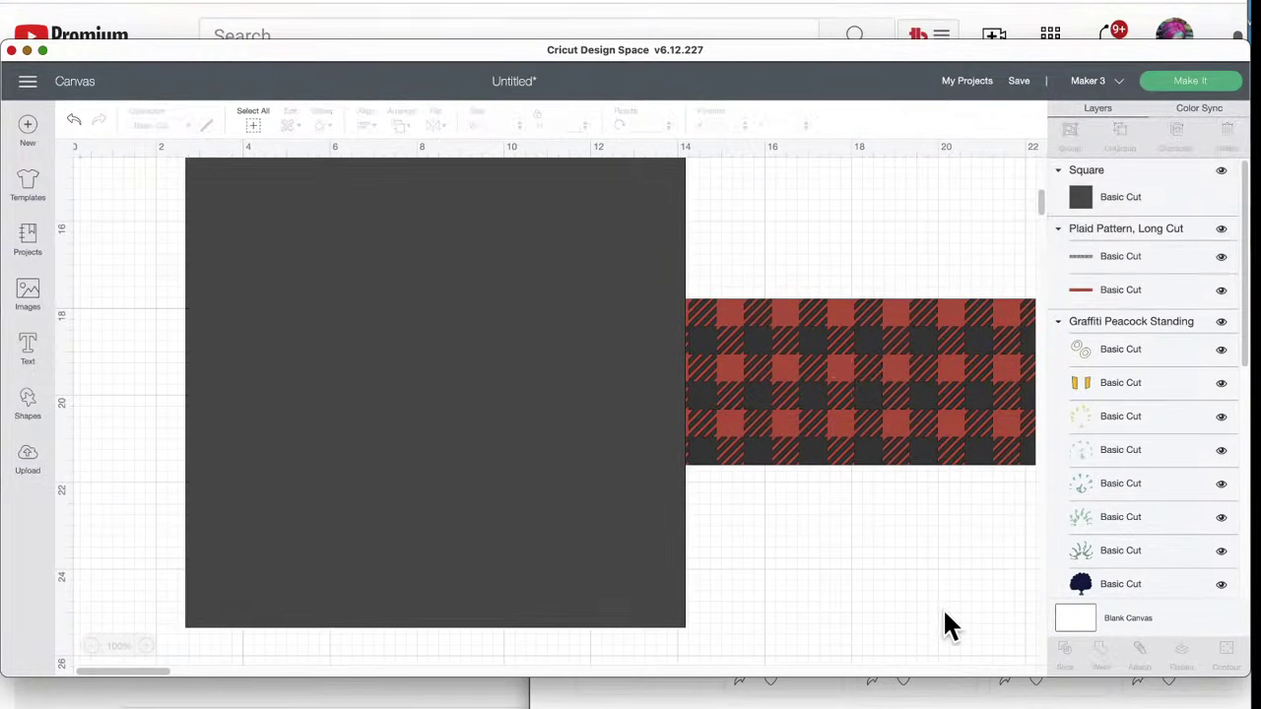
pyautogui.click(1121, 255)
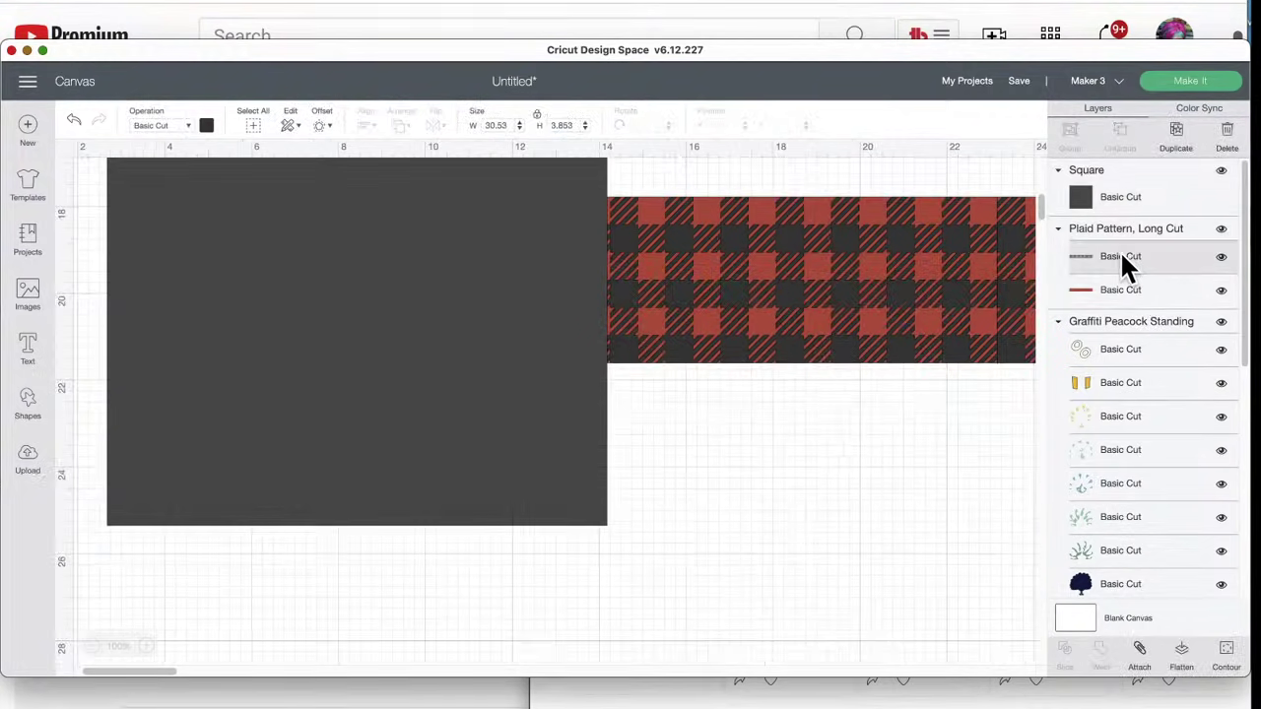
pyautogui.keyDown('shift'); pyautogui.click(1100, 189); pyautogui.keyUp('shift')
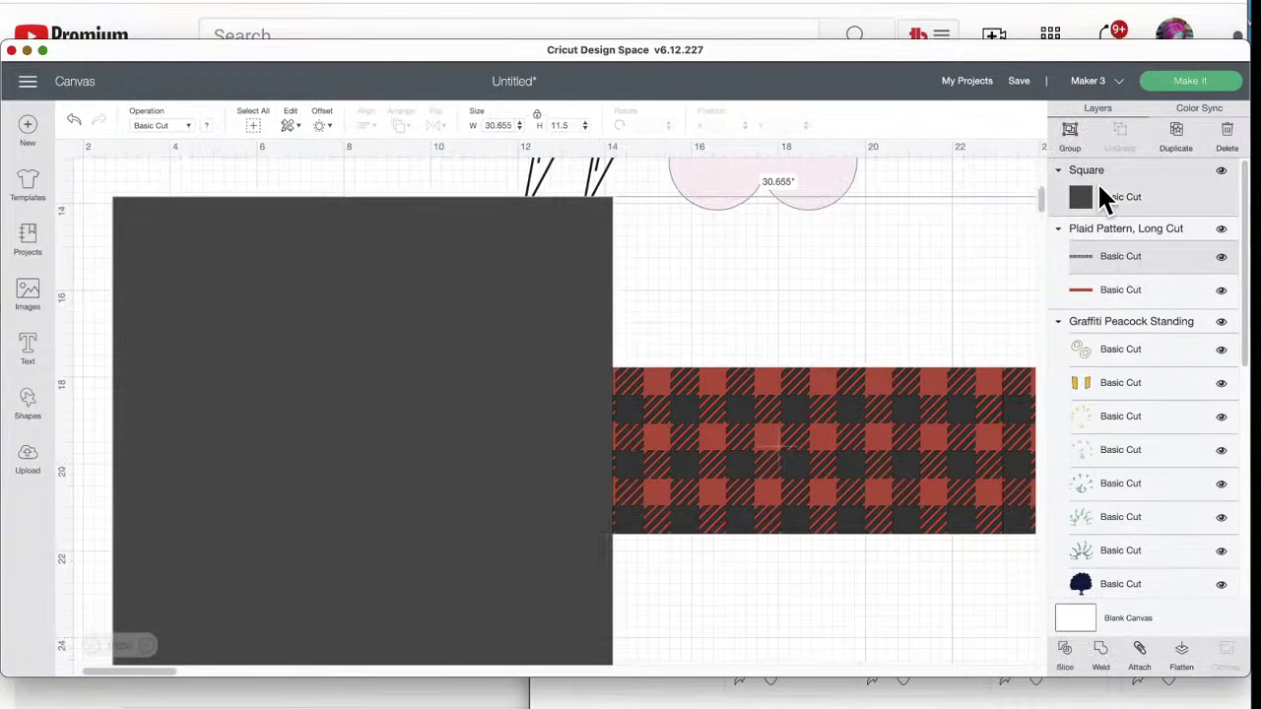
pyautogui.click(1072, 652)
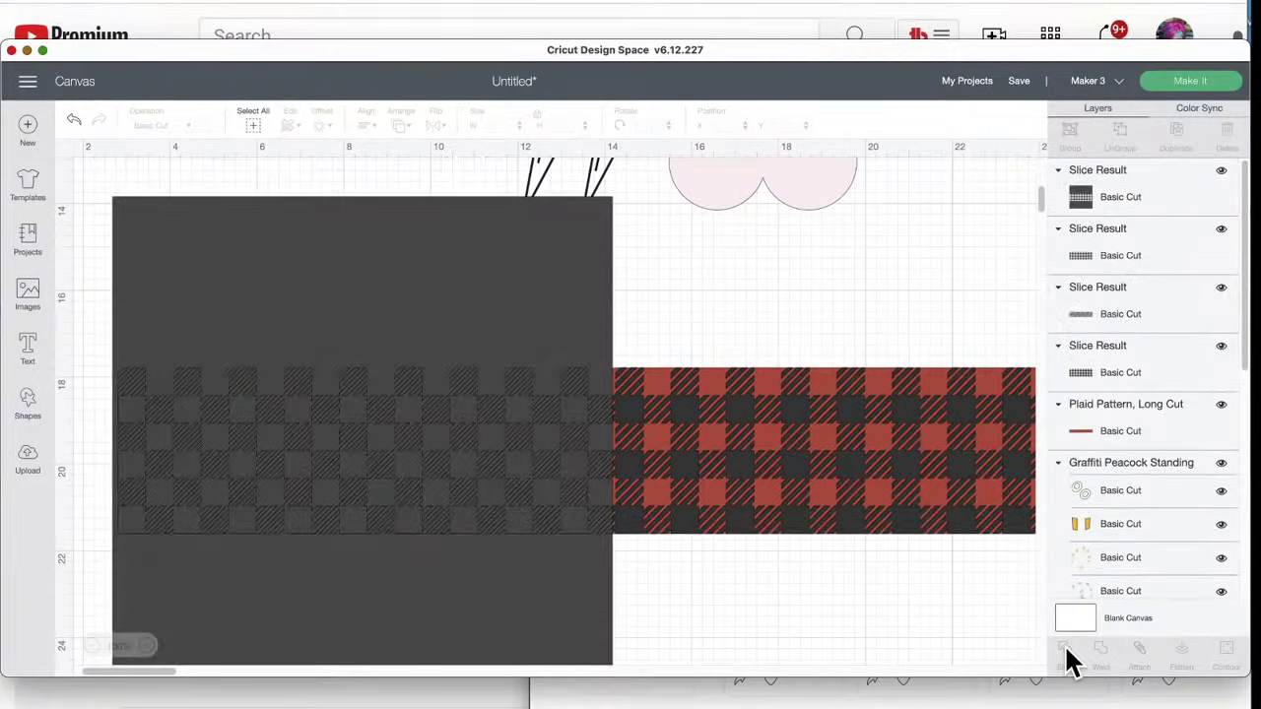
pyautogui.click(75, 120)
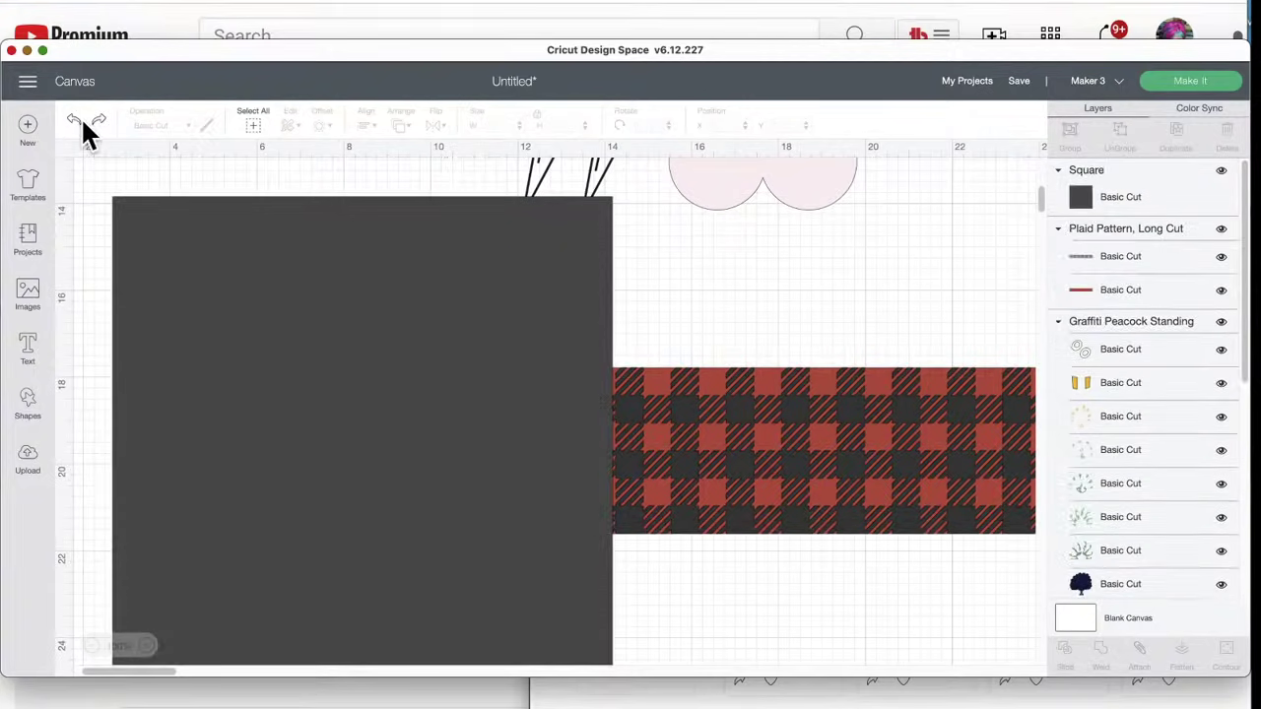
# - Move the square up to about Y 11.8 and make a duplicate that is set aside near X 19.1, Y 21.3 and hidden
pyautogui.moveTo(391, 538); pyautogui.dragTo(399, 452)
pyautogui.click(1175, 138)
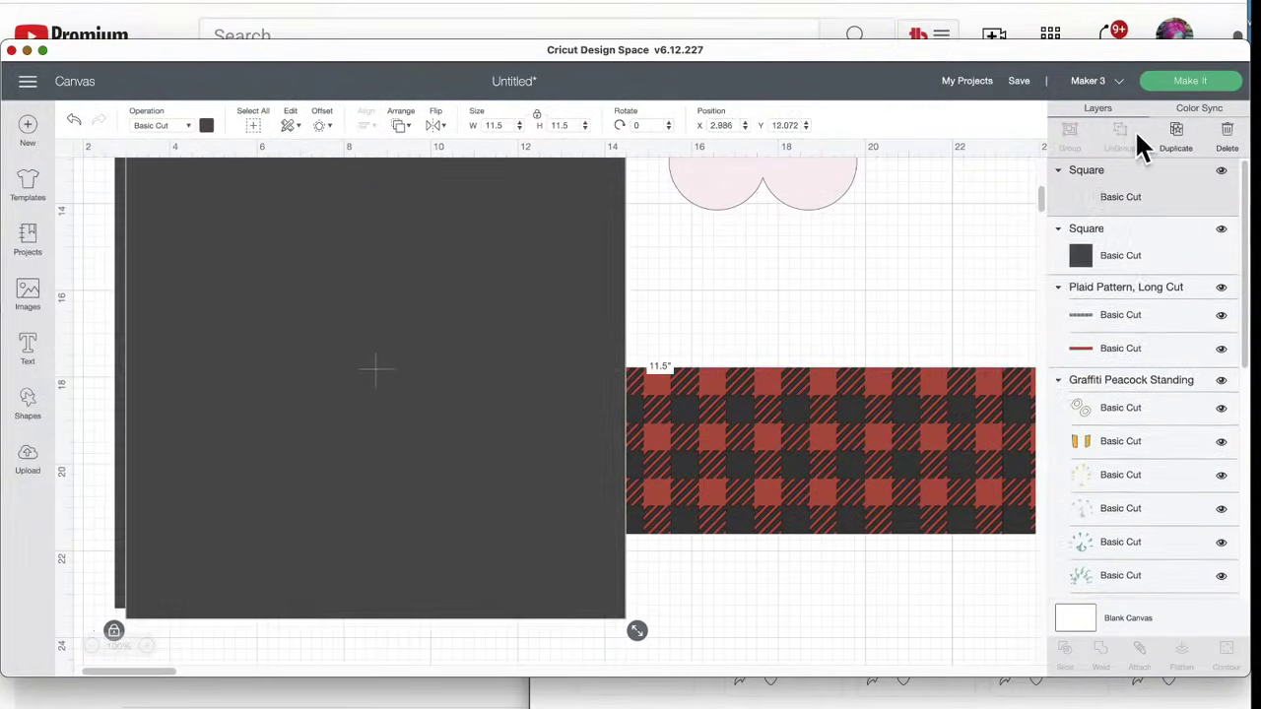
pyautogui.moveTo(456, 247); pyautogui.dragTo(1128, 649)
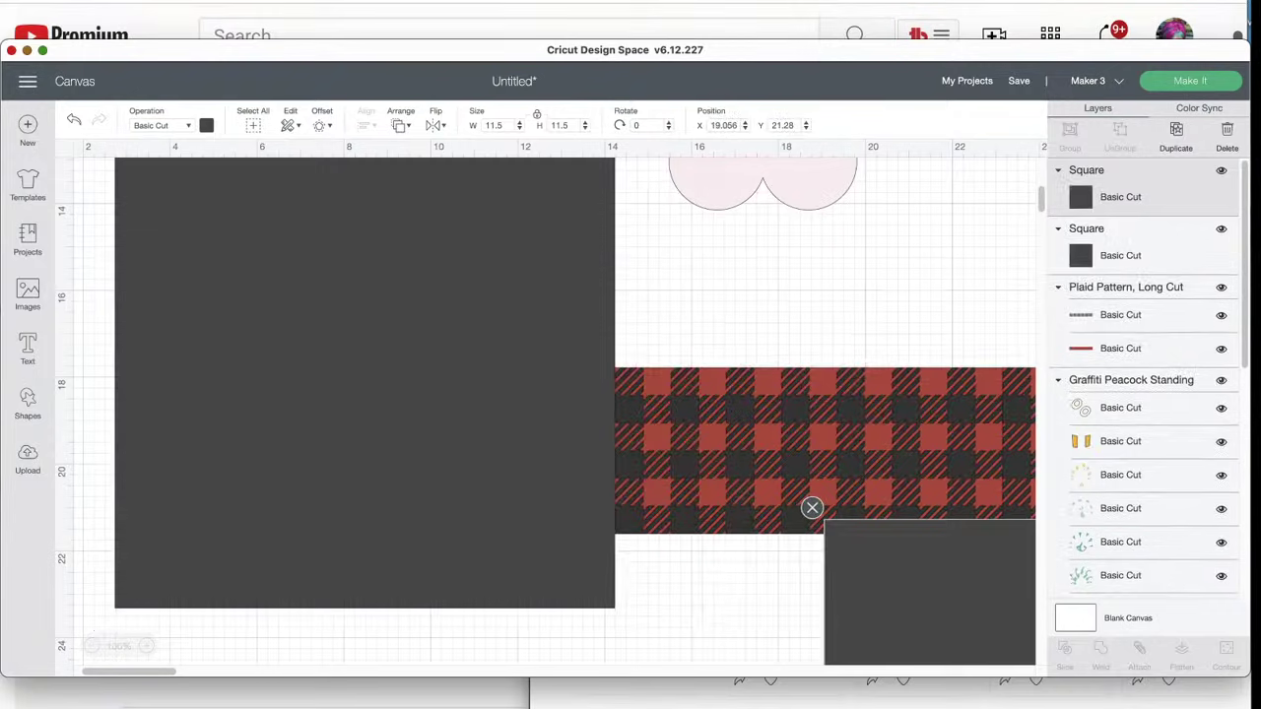
pyautogui.moveTo(1227, 182); pyautogui.dragTo(1226, 182)
# - Slice the visible 11.5 in square with only the black layer of the plaid pattern
pyautogui.click(365, 399)
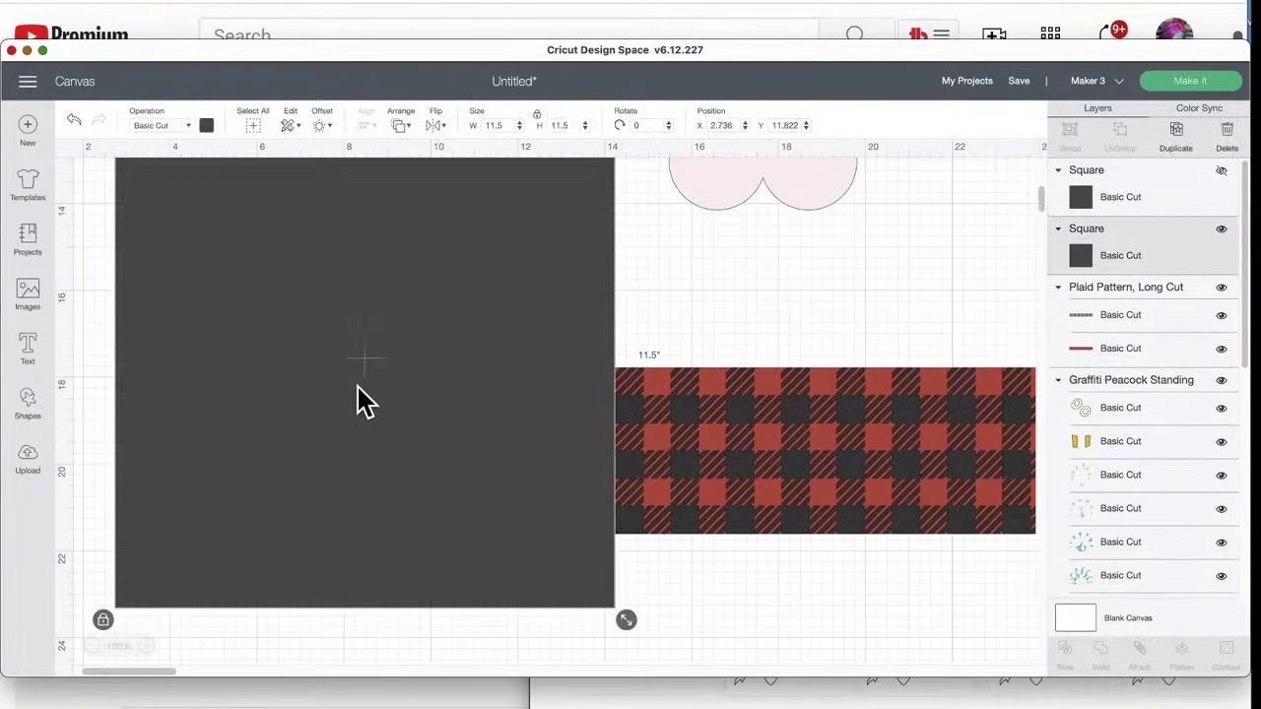
pyautogui.keyDown('shift'); pyautogui.click(661, 425); pyautogui.keyUp('shift')
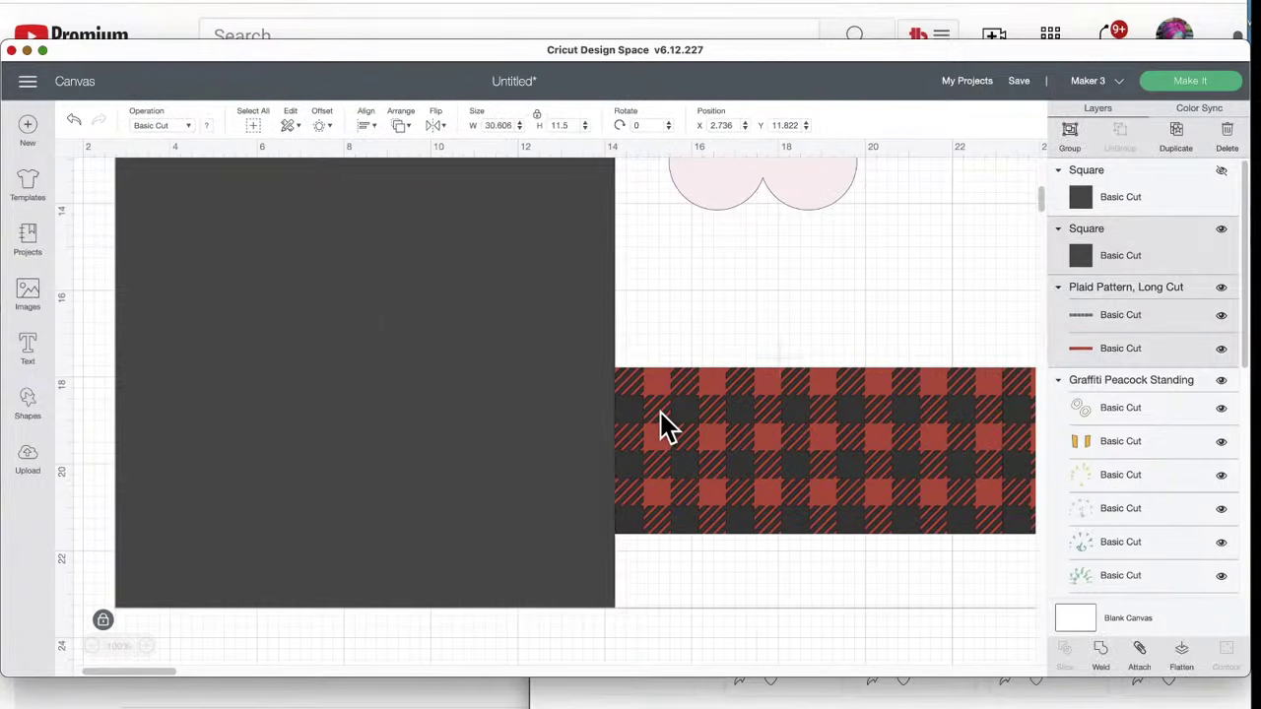
pyautogui.click(638, 607)
pyautogui.click(463, 398)
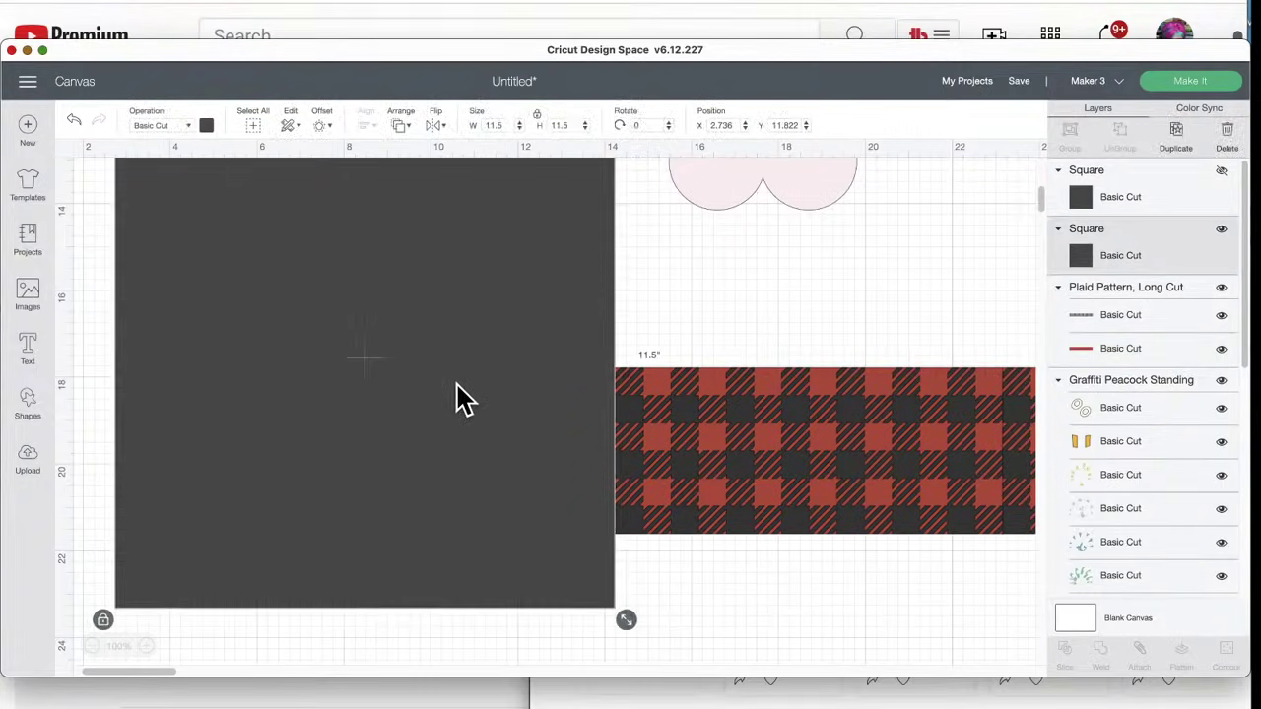
pyautogui.scroll(-4, 1089, 317)
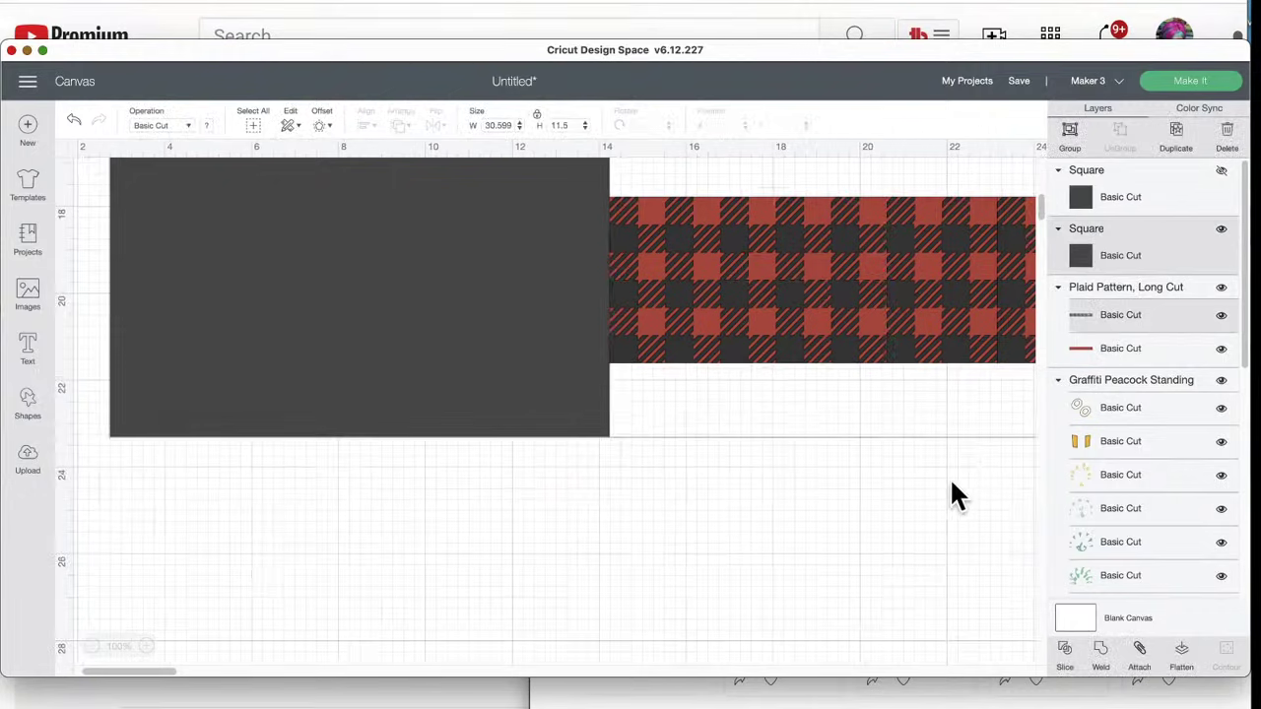
pyautogui.click(1071, 662)
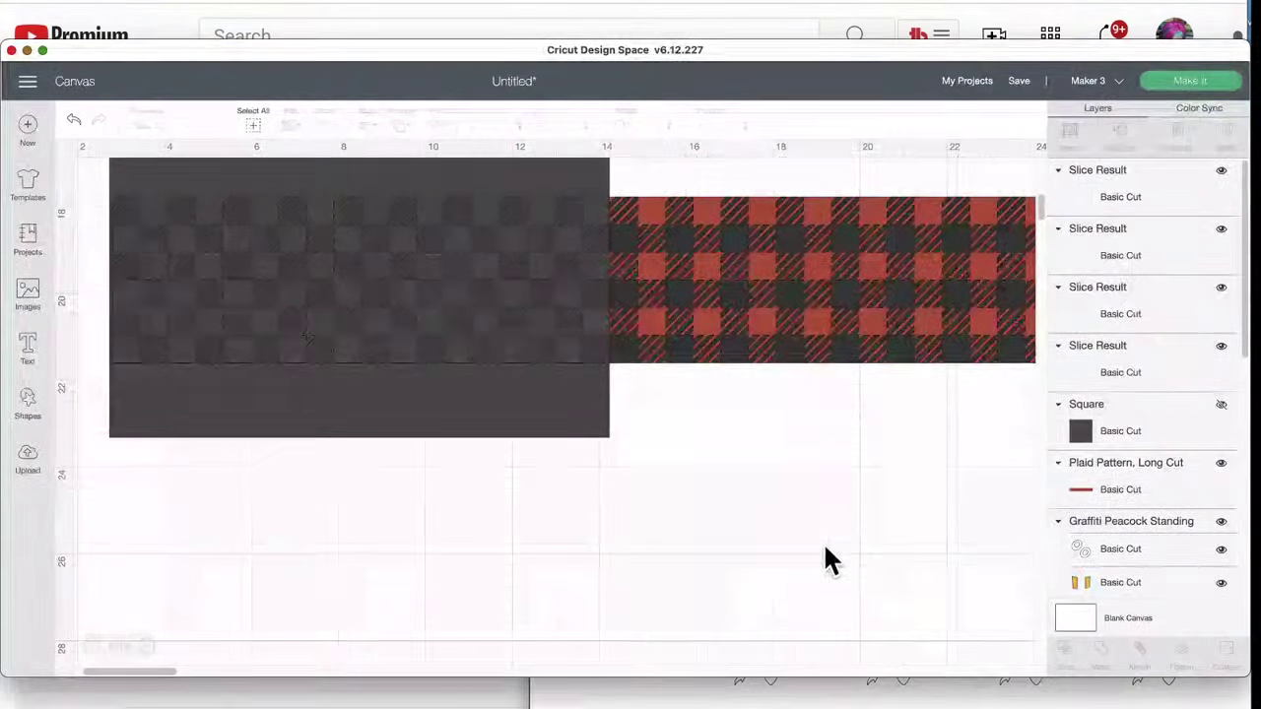
# - Nudge the sliced square straight down to about Y 15.6 so its plaid cutout lies below the plaid strip
pyautogui.click(417, 408)
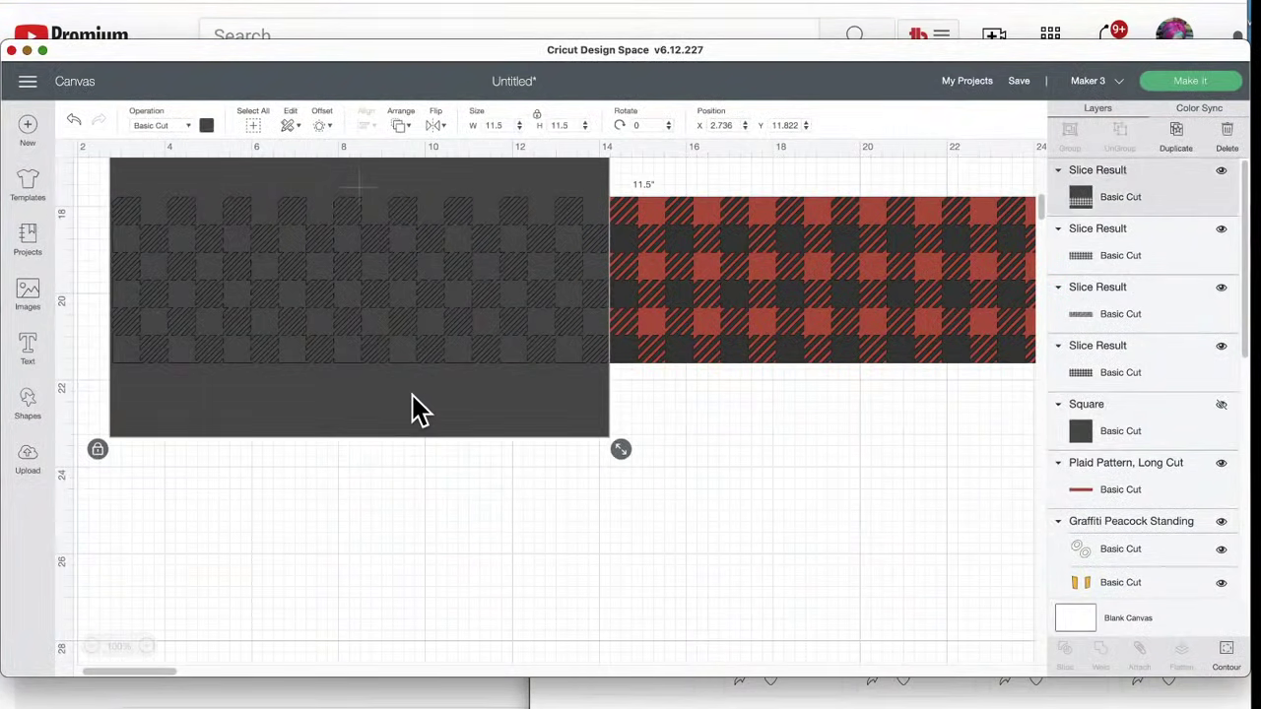
pyautogui.press('Down')
pyautogui.press('Down')
pyautogui.press('Down')
pyautogui.press('Down')
pyautogui.press('Down')
pyautogui.press('Down')
pyautogui.press('Down')
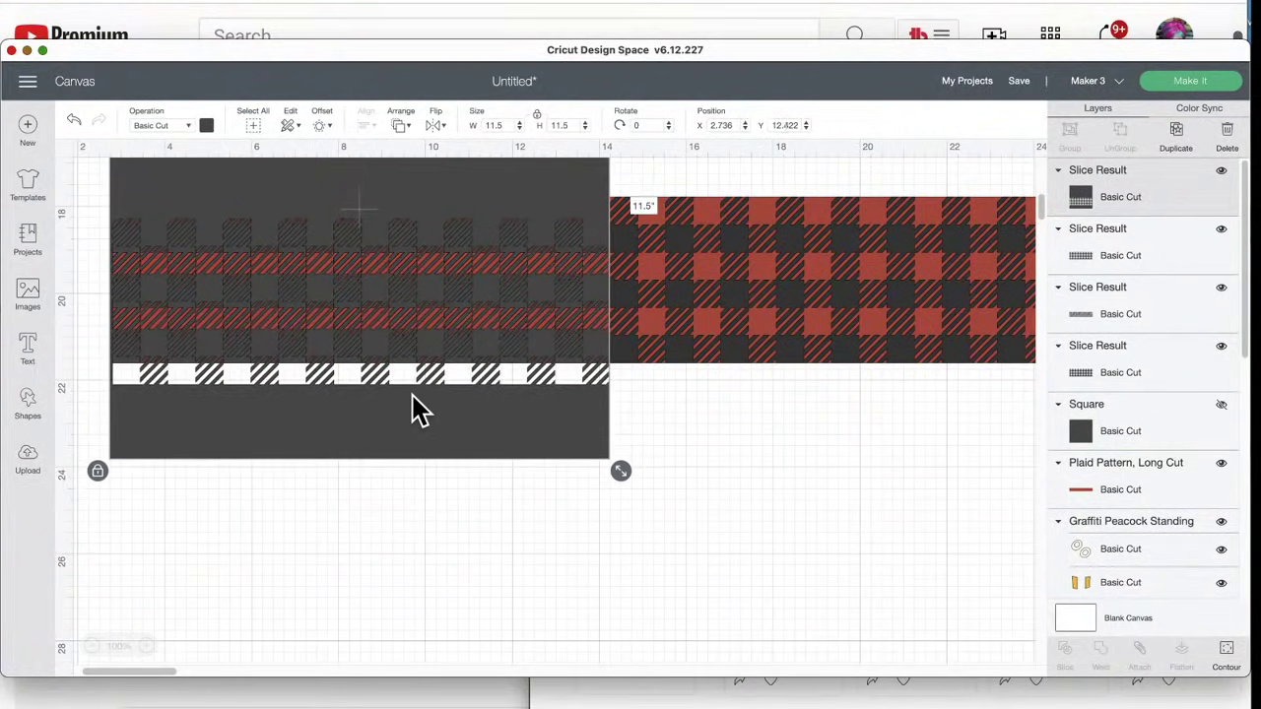
pyautogui.press('Down')
pyautogui.press('Down')
pyautogui.press('Down')
pyautogui.press('Down')
pyautogui.press('Down')
pyautogui.press('Down')
pyautogui.press('Down')
pyautogui.press('Down')
pyautogui.press('Down')
pyautogui.press('Down')
pyautogui.press('Down')
pyautogui.press('Down')
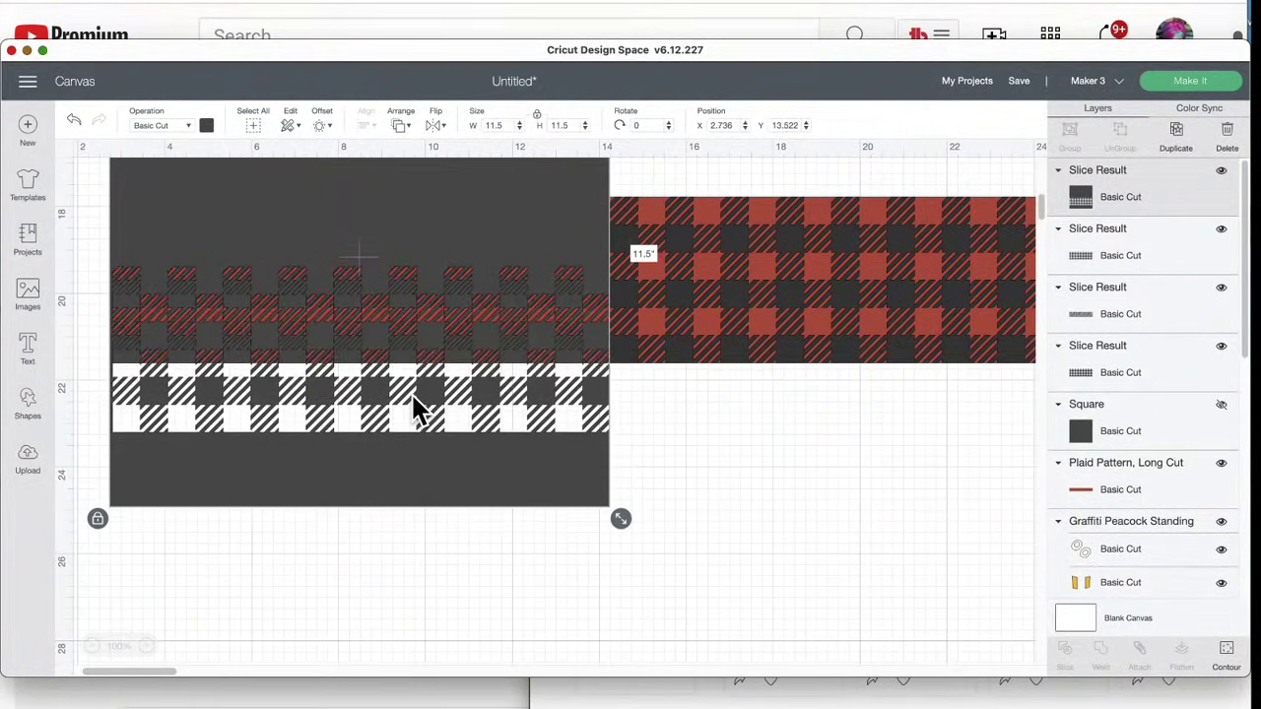
pyautogui.press('Down')
pyautogui.press('Down')
pyautogui.press('Down')
pyautogui.press('Down')
pyautogui.press('Down')
pyautogui.press('Down')
pyautogui.press('Down')
pyautogui.press('Down')
pyautogui.press('Down')
pyautogui.press('Down')
pyautogui.press('Down')
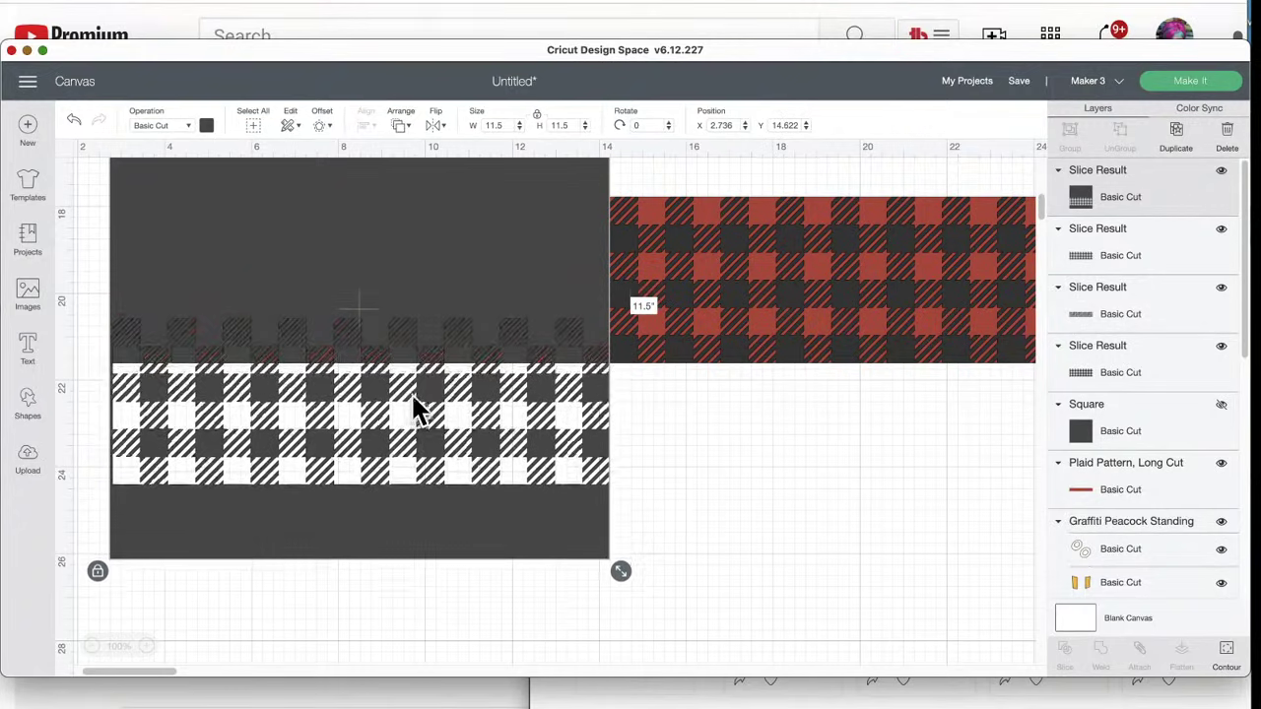
pyautogui.press('Down')
pyautogui.press('Down')
pyautogui.press('Down')
pyautogui.press('Down')
pyautogui.press('Down')
pyautogui.press('Down')
pyautogui.press('Down')
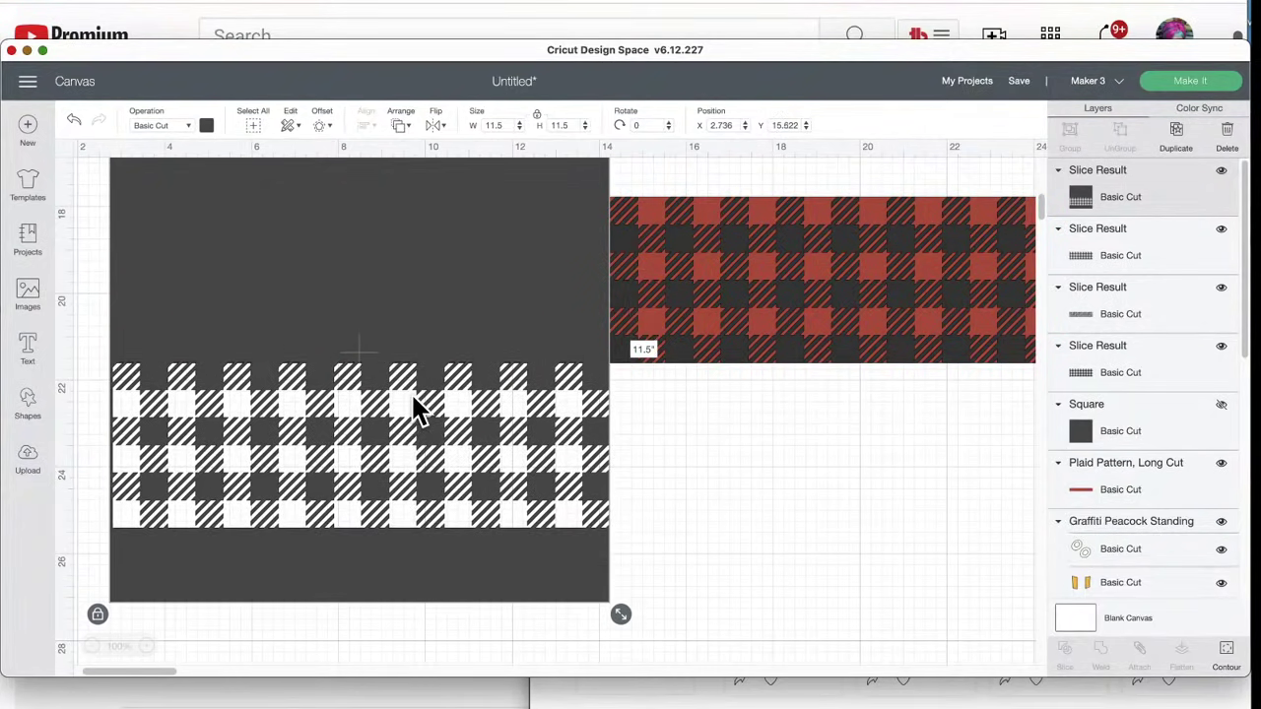
pyautogui.press('Down')
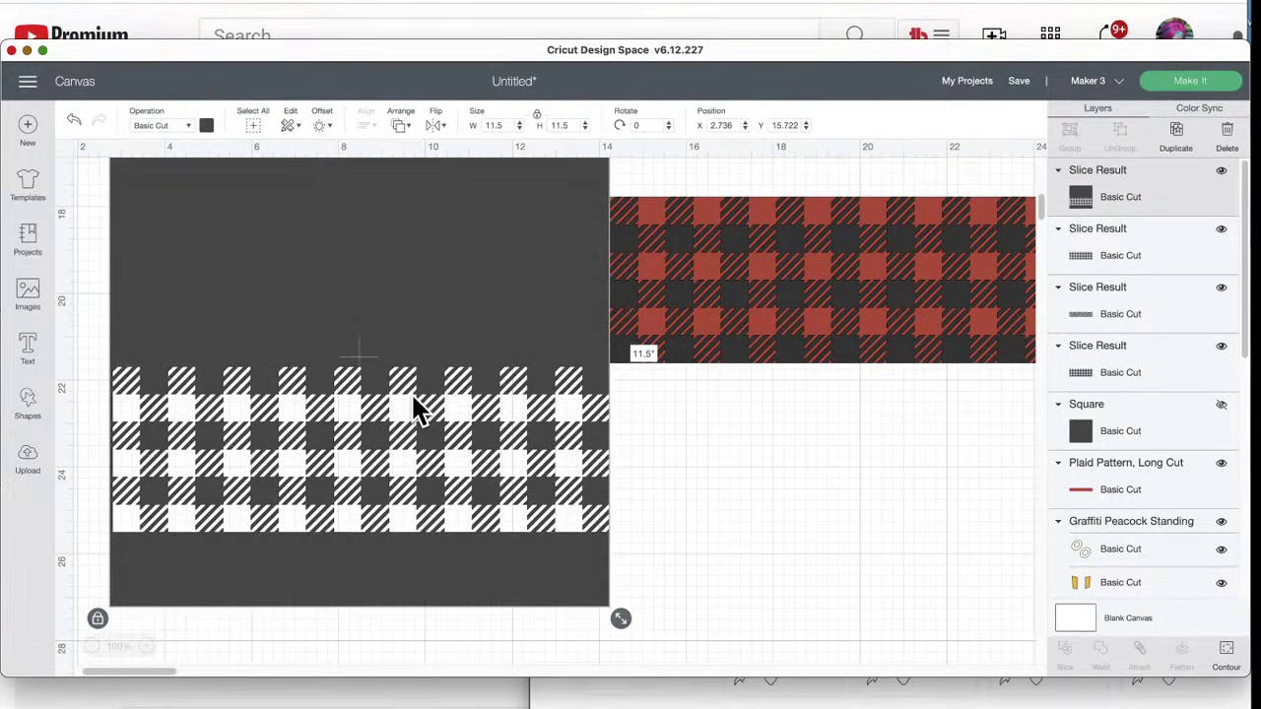
pyautogui.press('Down')
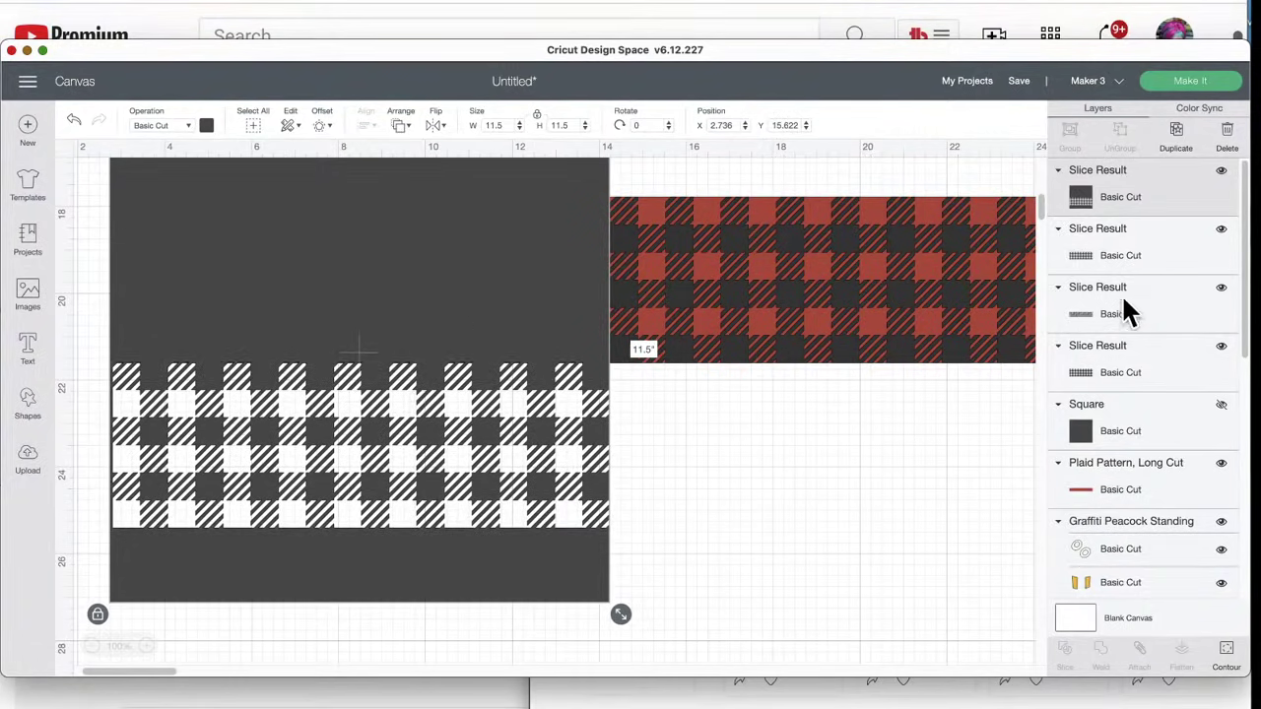
# - Slice the shifted square with the red plaid layer and pull the leftover pieces off the short red rectangle at about X 2.8, Y 17.8
pyautogui.keyDown('shift'); pyautogui.click(1091, 485); pyautogui.keyUp('shift')
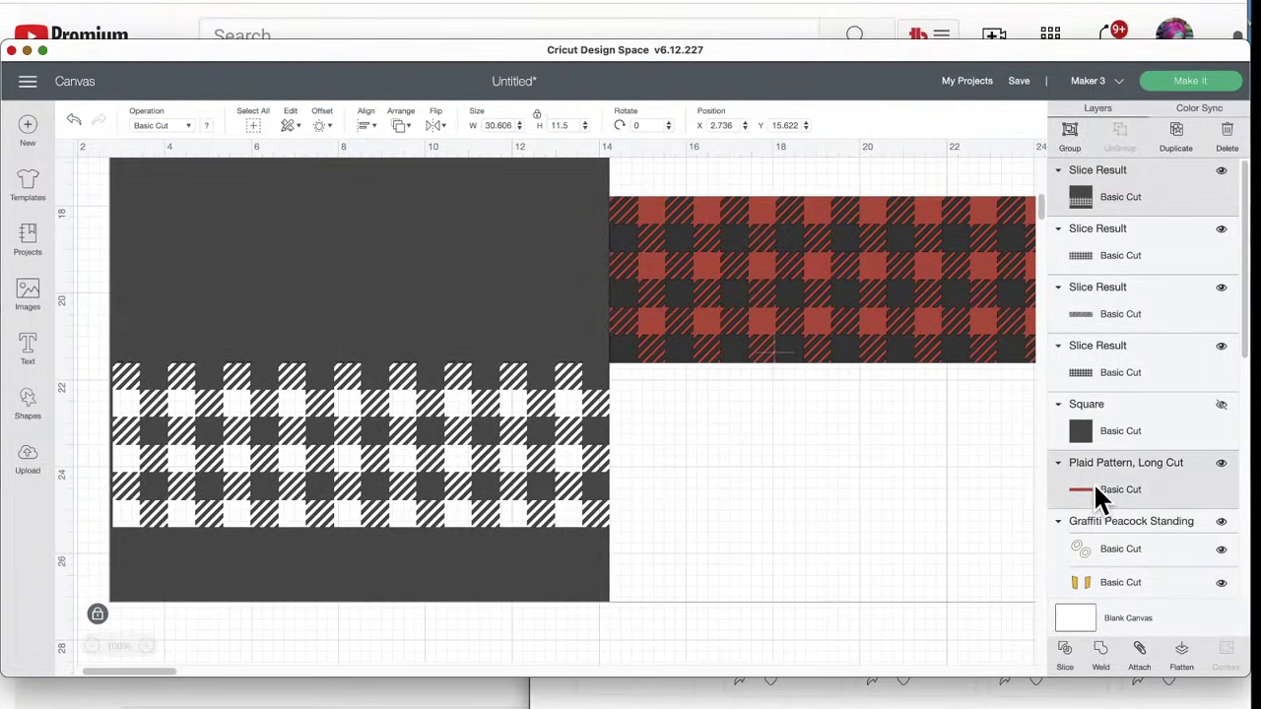
pyautogui.click(1068, 656)
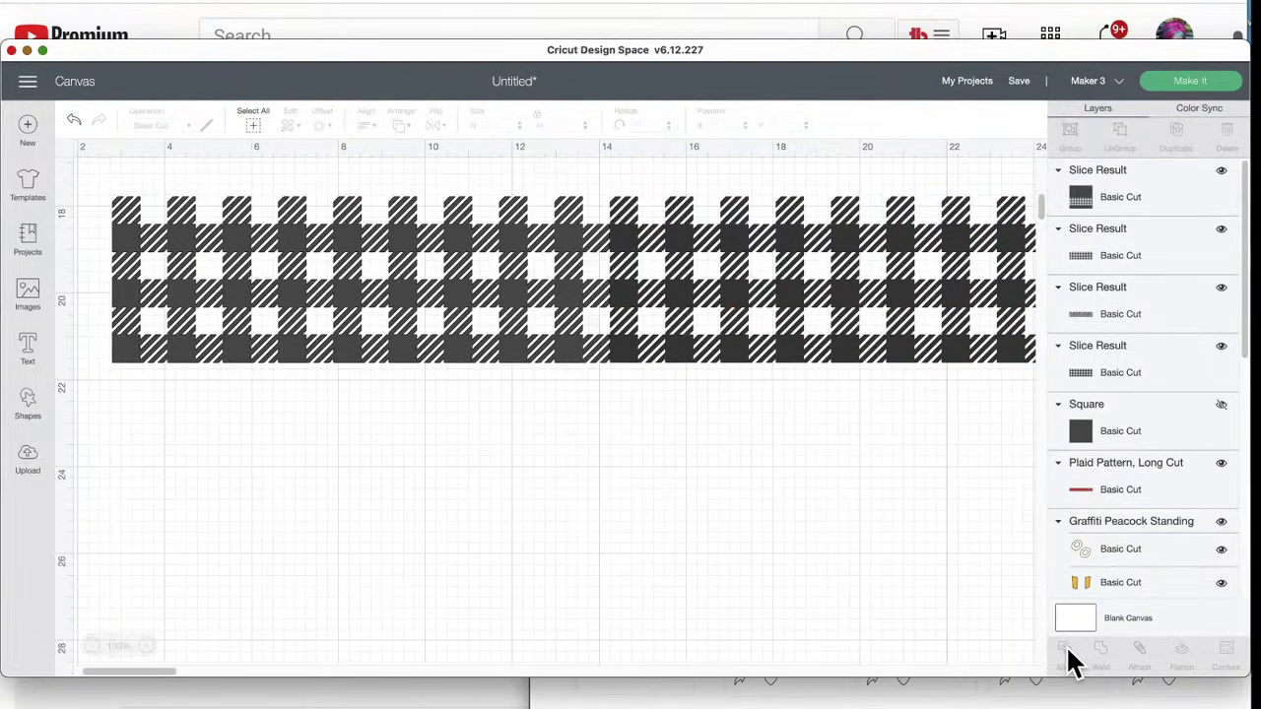
pyautogui.click(344, 292)
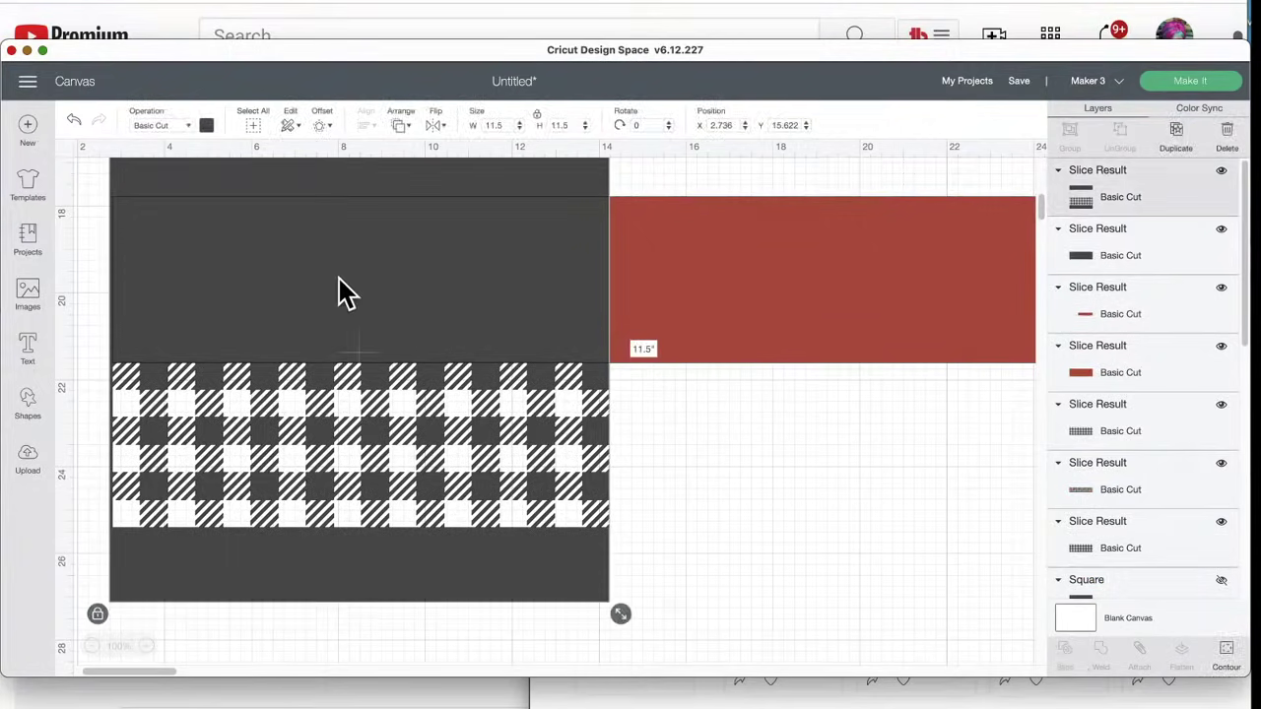
pyautogui.click(694, 264)
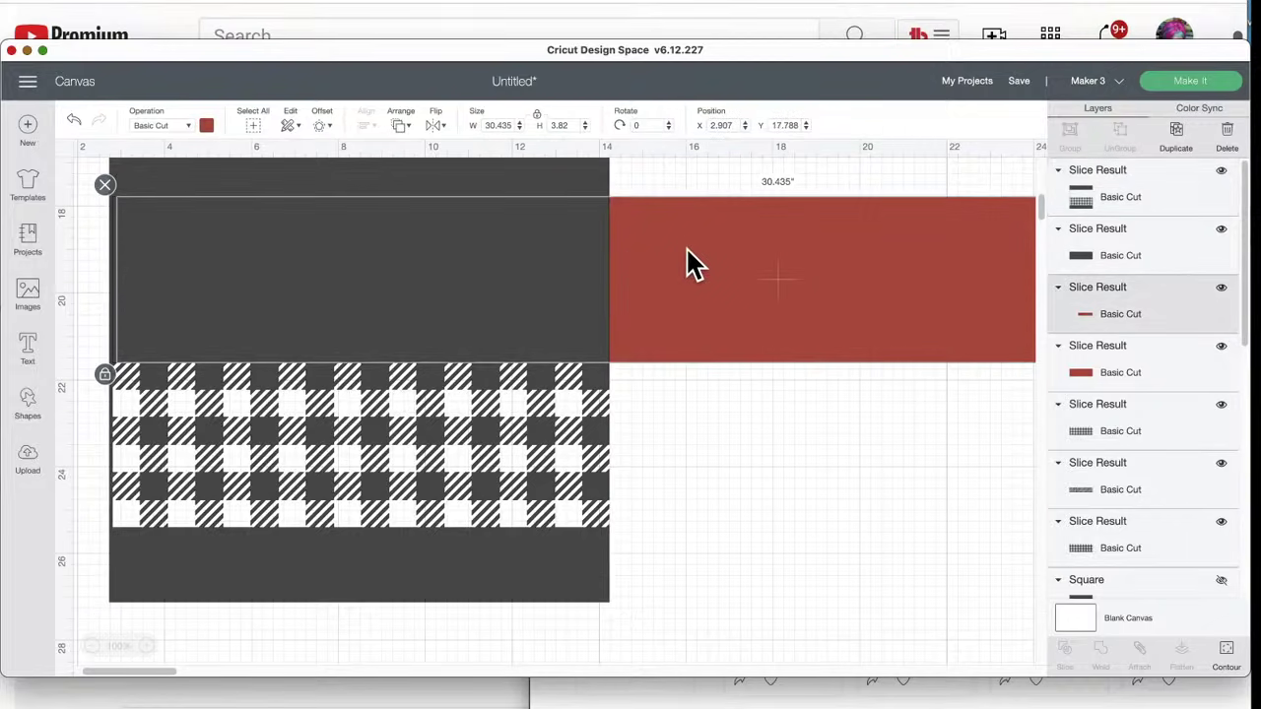
pyautogui.moveTo(436, 254); pyautogui.dragTo(669, 463)
pyautogui.moveTo(394, 208); pyautogui.dragTo(380, 521)
pyautogui.click(491, 274)
pyautogui.moveTo(490, 274); pyautogui.dragTo(582, 346)
pyautogui.click(492, 231)
pyautogui.moveTo(492, 231)
pyautogui.mouseDown()
pyautogui.moveTo(478, 284)
pyautogui.moveTo(489, 230)
pyautogui.mouseUp()
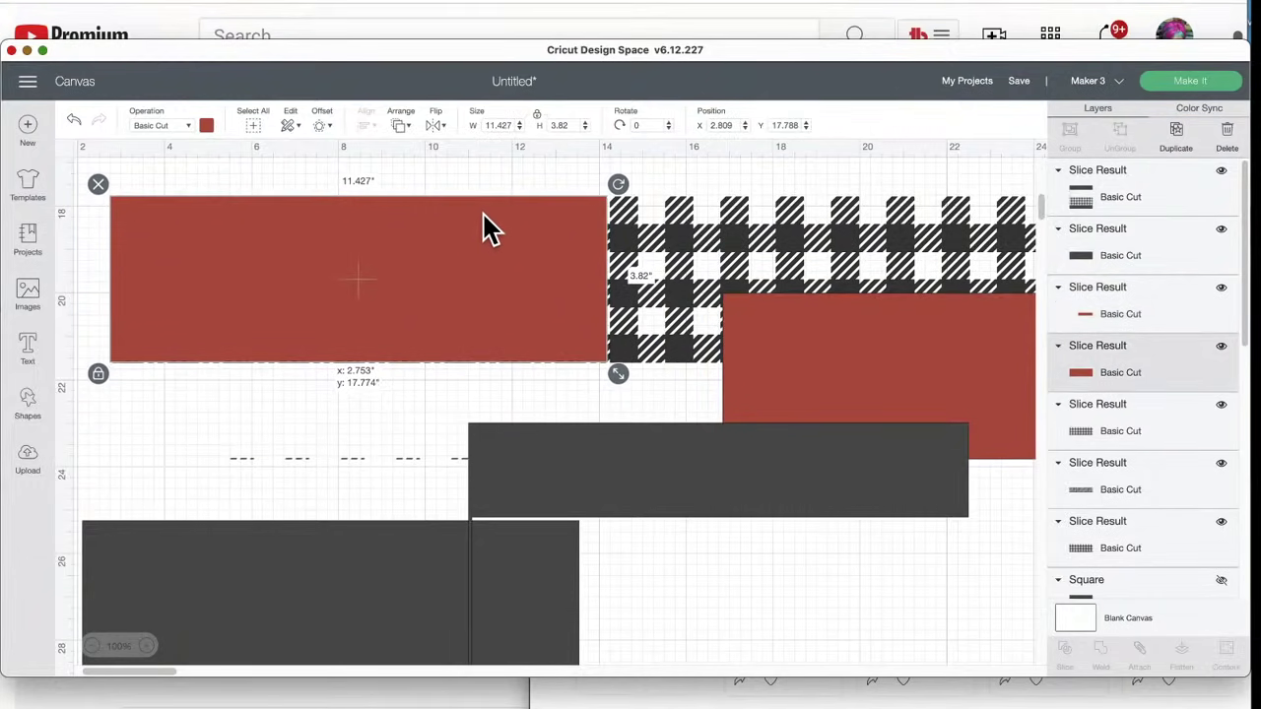
# - Send the short red rectangle to the back and align the sliced grey plaid piece over it at about X 2.8, Y 17.8
pyautogui.click(400, 128)
pyautogui.click(413, 146)
pyautogui.moveTo(459, 247); pyautogui.dragTo(462, 251)
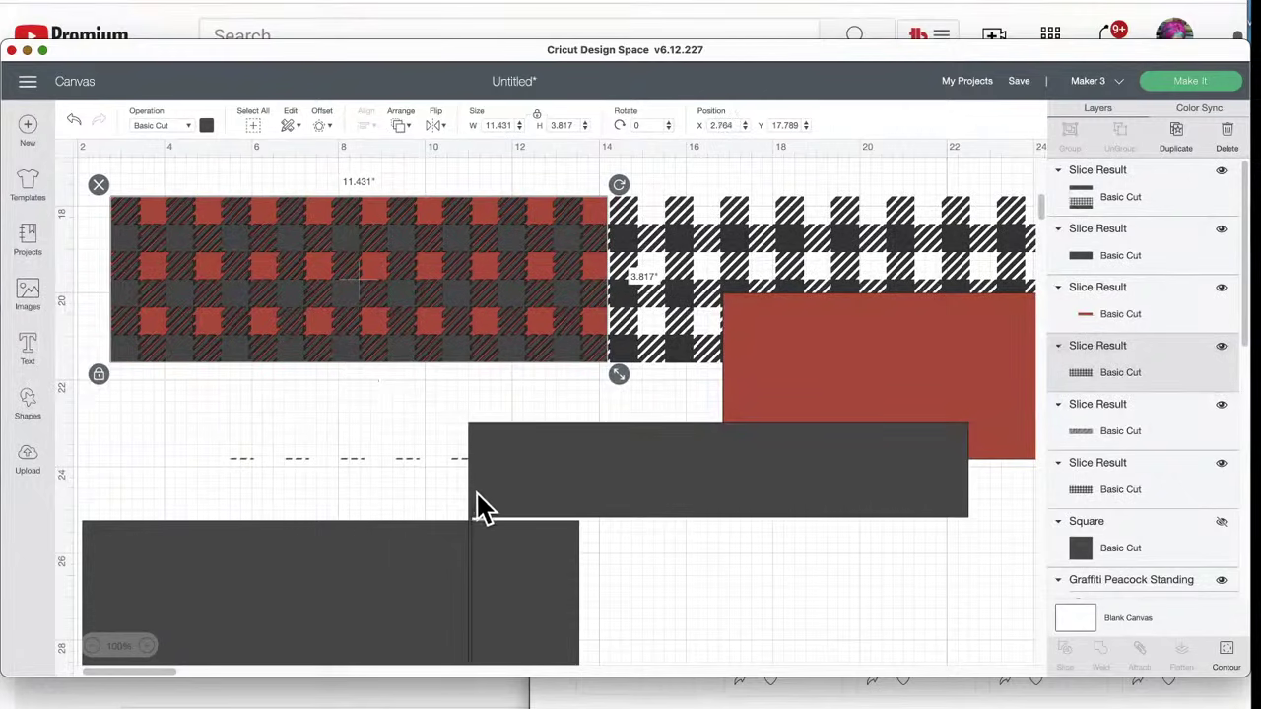
# - Move the grey plaid piece down to about X 2.0, Y 24.6 and the remaining black plaid strip away to the right
pyautogui.moveTo(467, 295); pyautogui.dragTo(442, 574)
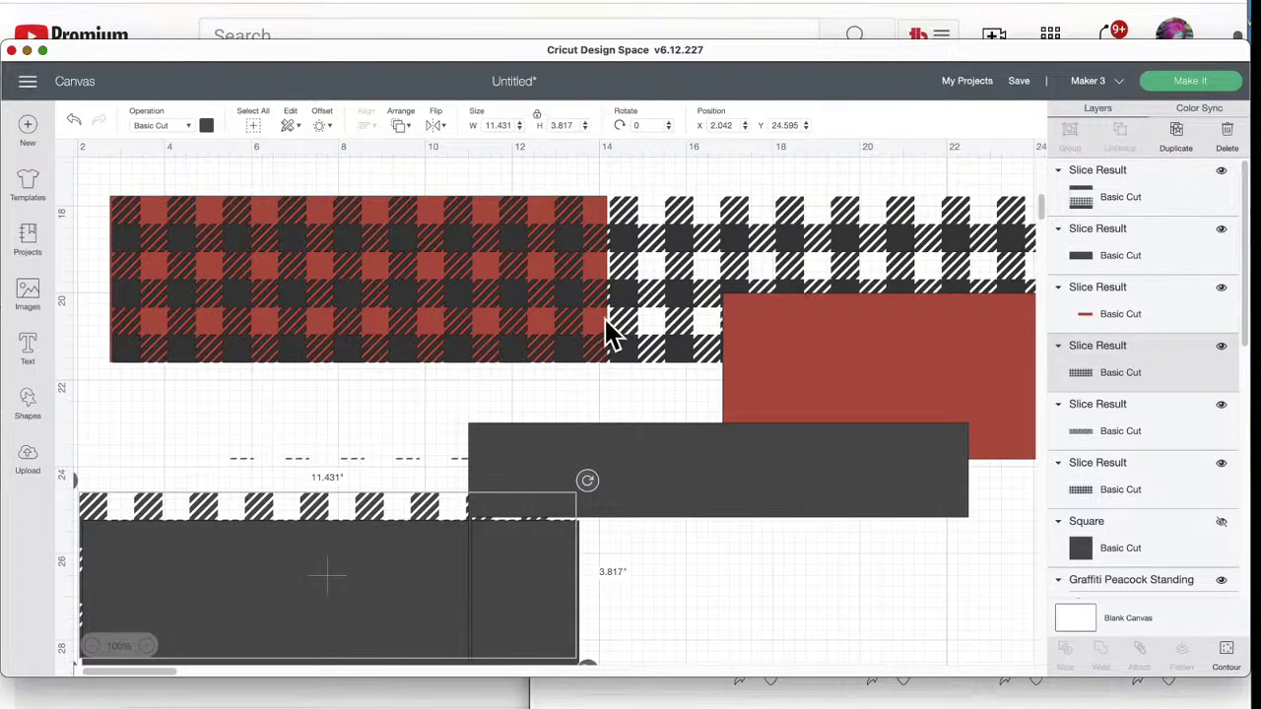
pyautogui.click(679, 281)
pyautogui.moveTo(687, 290); pyautogui.dragTo(834, 290)
pyautogui.click(362, 271)
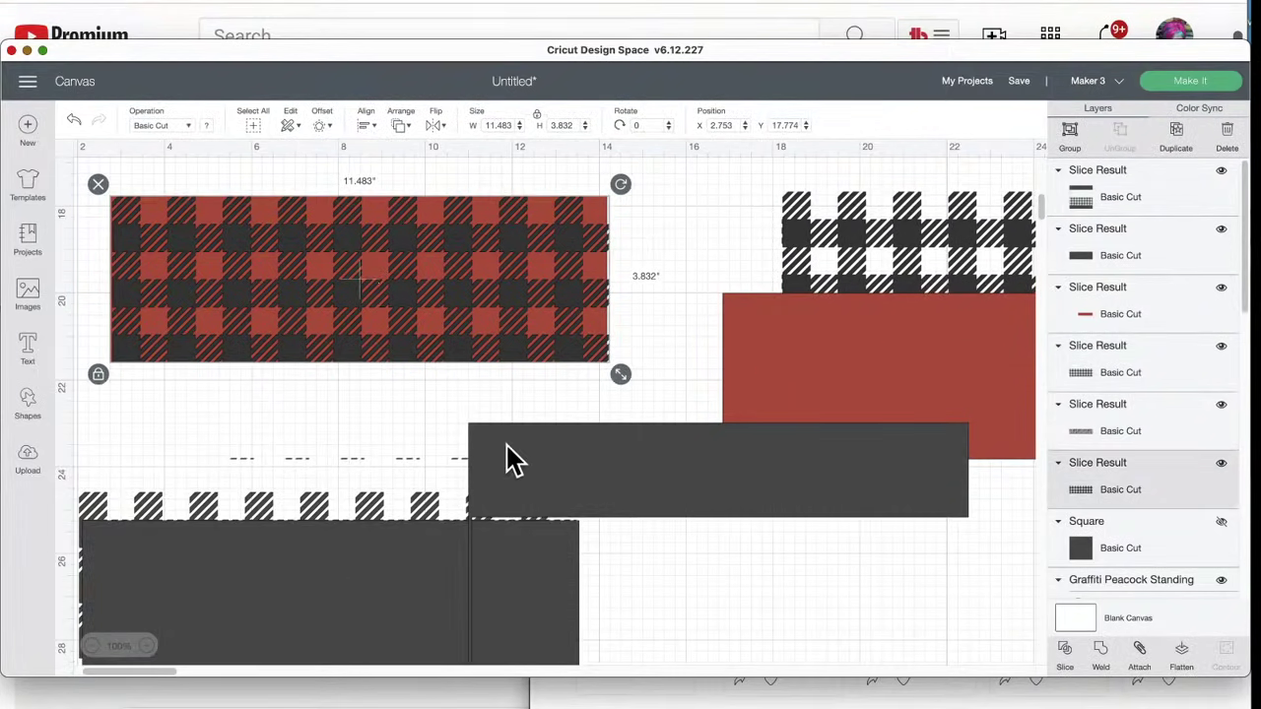
# - Move the leftover dark slice pieces down and to the right, clear of the short red-and-black plaid
pyautogui.moveTo(510, 458); pyautogui.dragTo(616, 606)
pyautogui.moveTo(226, 438); pyautogui.dragTo(484, 653)
pyautogui.moveTo(372, 614); pyautogui.dragTo(1211, 697)
pyautogui.click(640, 492)
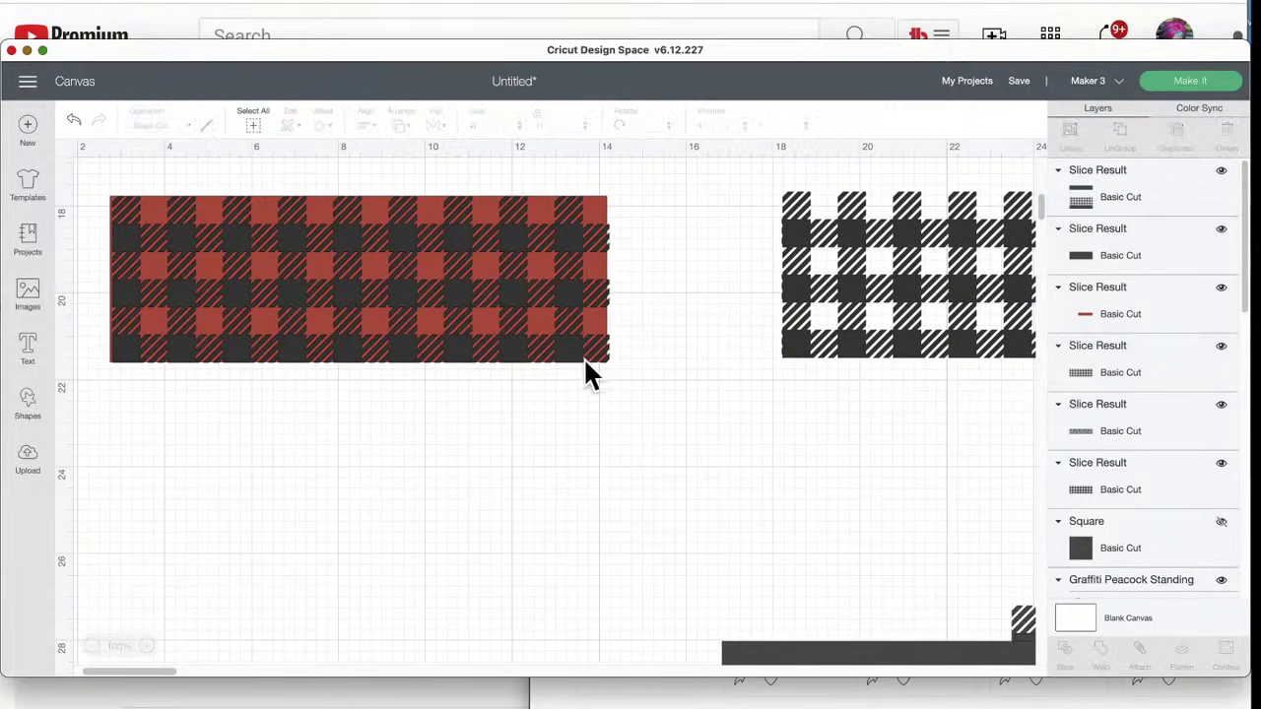
# - Group the short red rectangle with its black plaid overlay, and place a duplicate of the group below it
pyautogui.moveTo(375, 175); pyautogui.dragTo(472, 337)
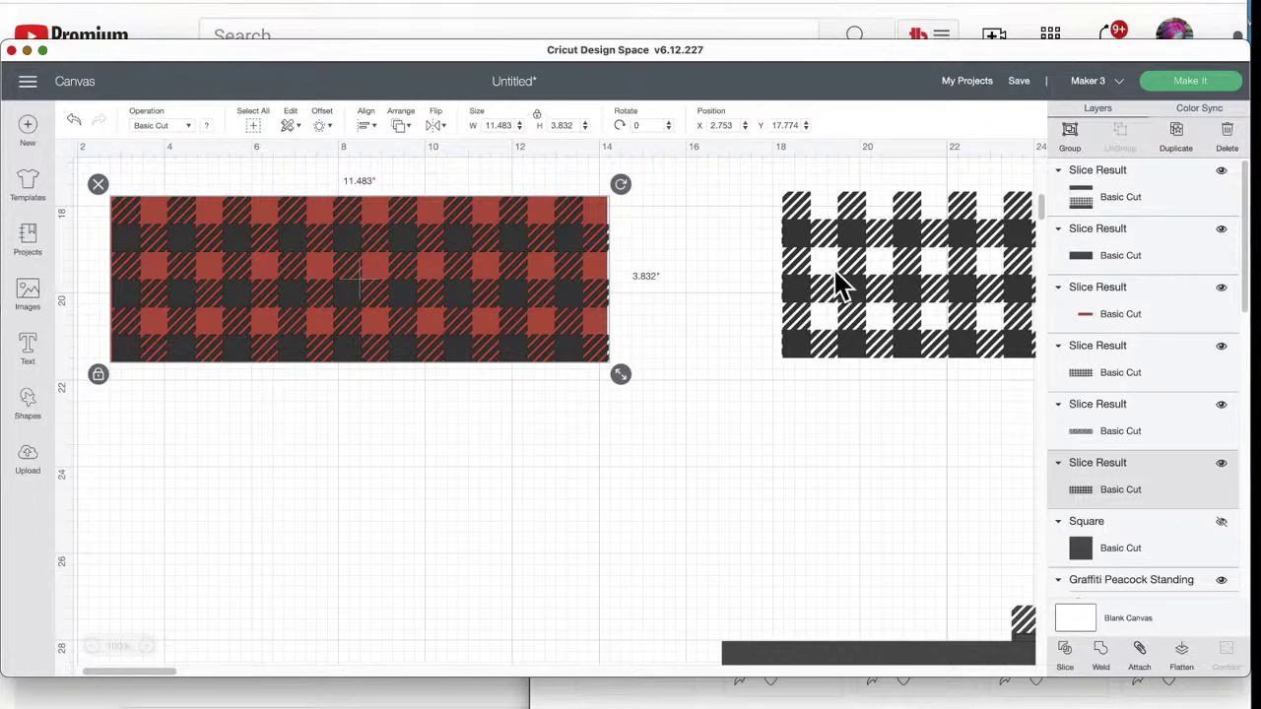
pyautogui.click(1069, 134)
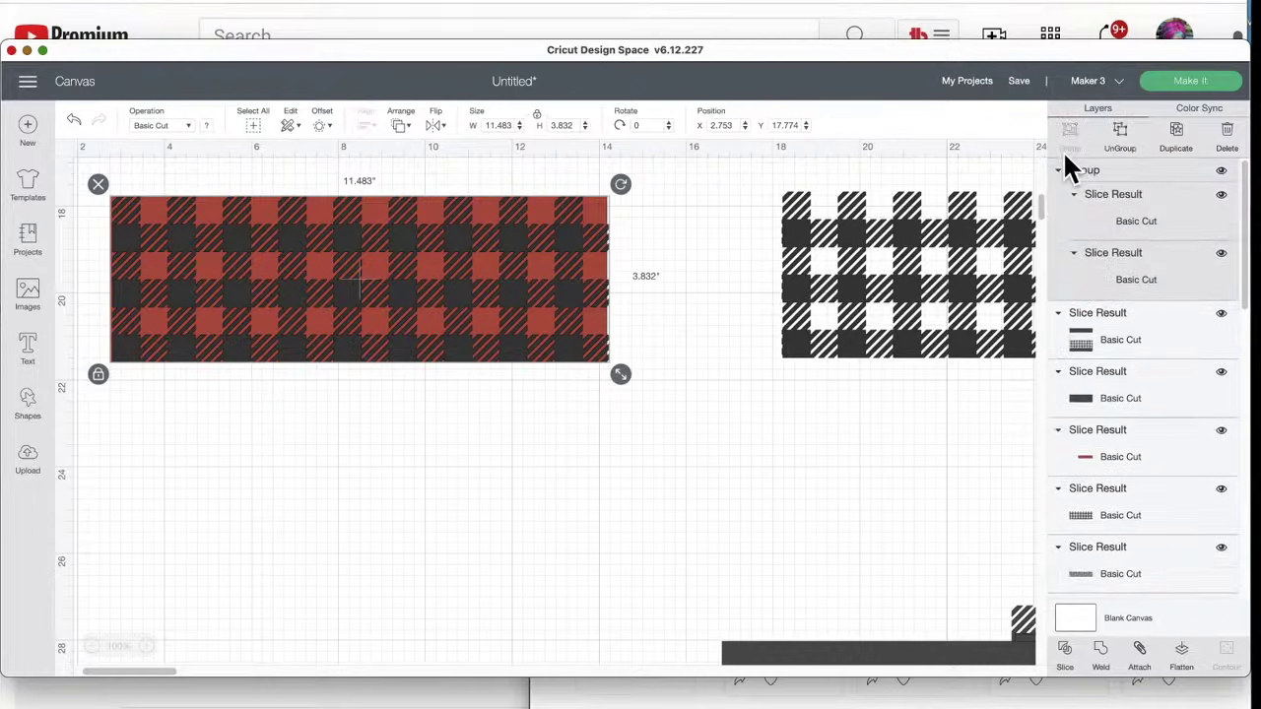
pyautogui.click(1182, 148)
pyautogui.moveTo(403, 329); pyautogui.dragTo(361, 437)
pyautogui.click(695, 450)
# - Ungroup both plaid groups and move their red rectangles off to the right, away from the black plaid layers
pyautogui.moveTo(472, 305); pyautogui.dragTo(512, 327)
pyautogui.click(1126, 138)
pyautogui.moveTo(473, 445); pyautogui.dragTo(1133, 446)
pyautogui.click(1126, 140)
pyautogui.moveTo(535, 230); pyautogui.dragTo(1106, 306)
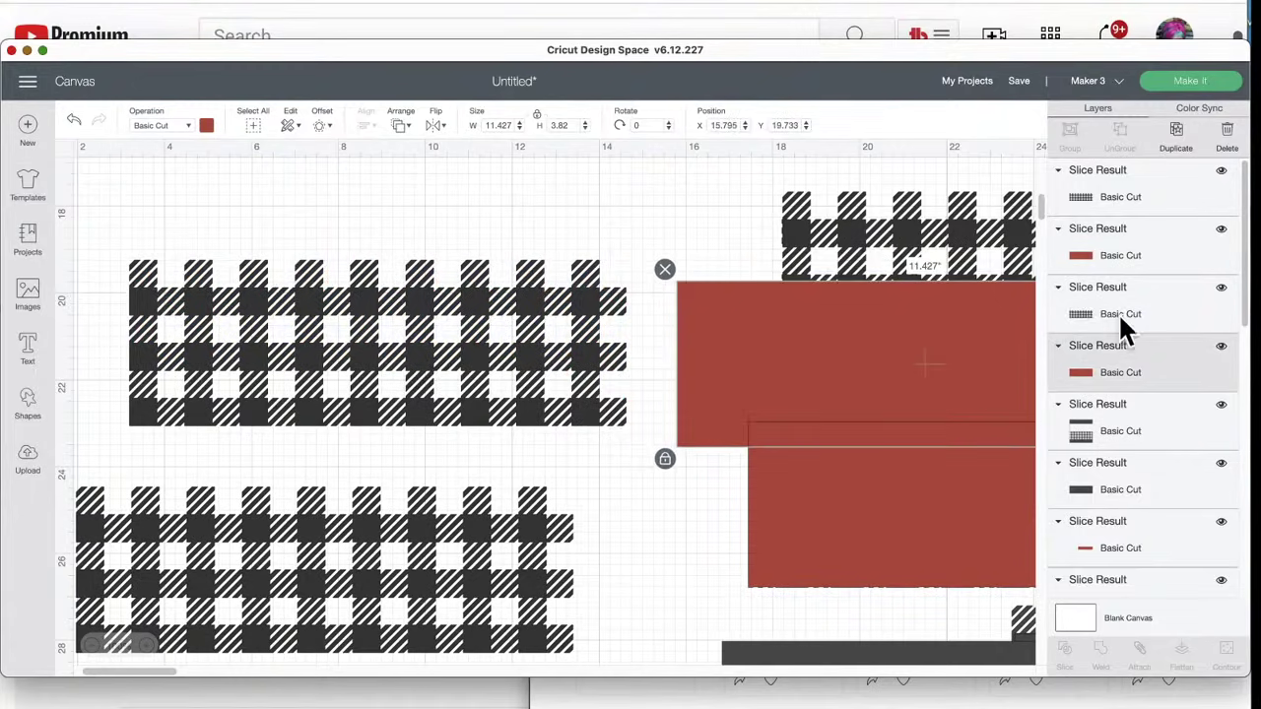
# - Stack the two black plaid strips edge to edge so their pattern continues, and align them left
pyautogui.moveTo(722, 365); pyautogui.dragTo(762, 365)
pyautogui.moveTo(411, 344); pyautogui.dragTo(419, 313)
pyautogui.moveTo(335, 543); pyautogui.dragTo(397, 466)
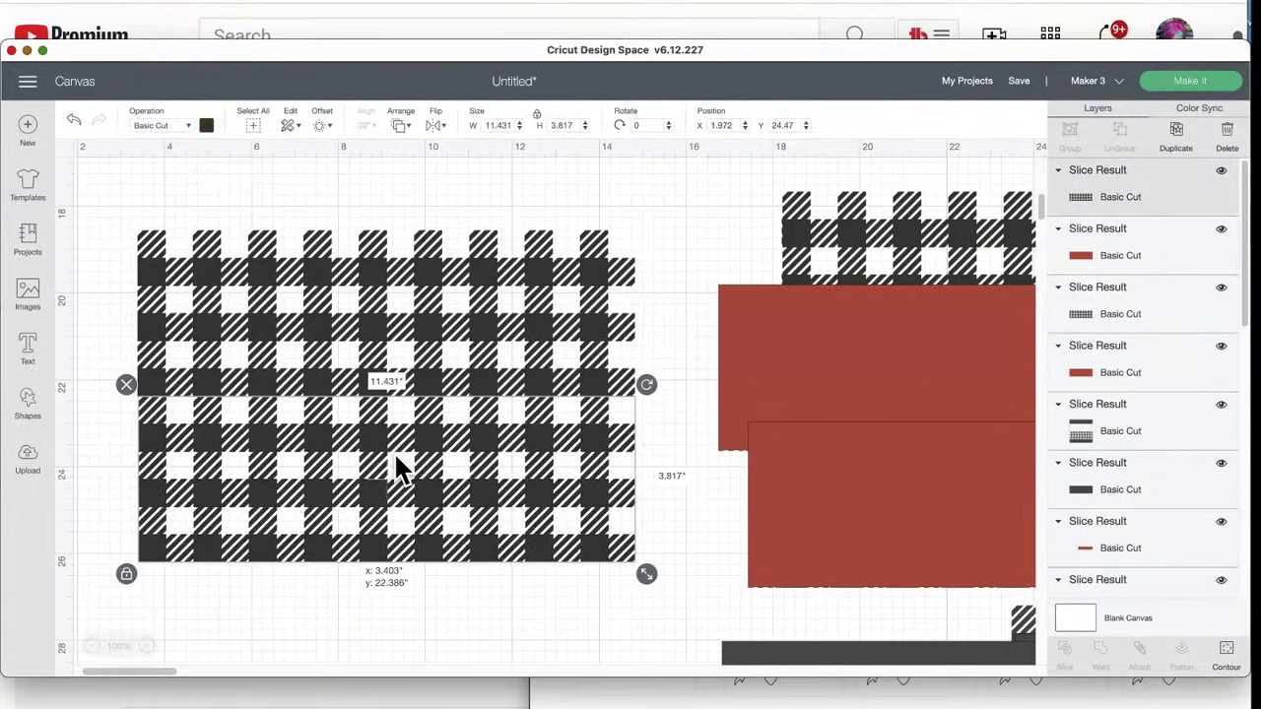
pyautogui.click(93, 327)
pyautogui.moveTo(94, 327); pyautogui.dragTo(293, 154)
pyautogui.click(378, 126)
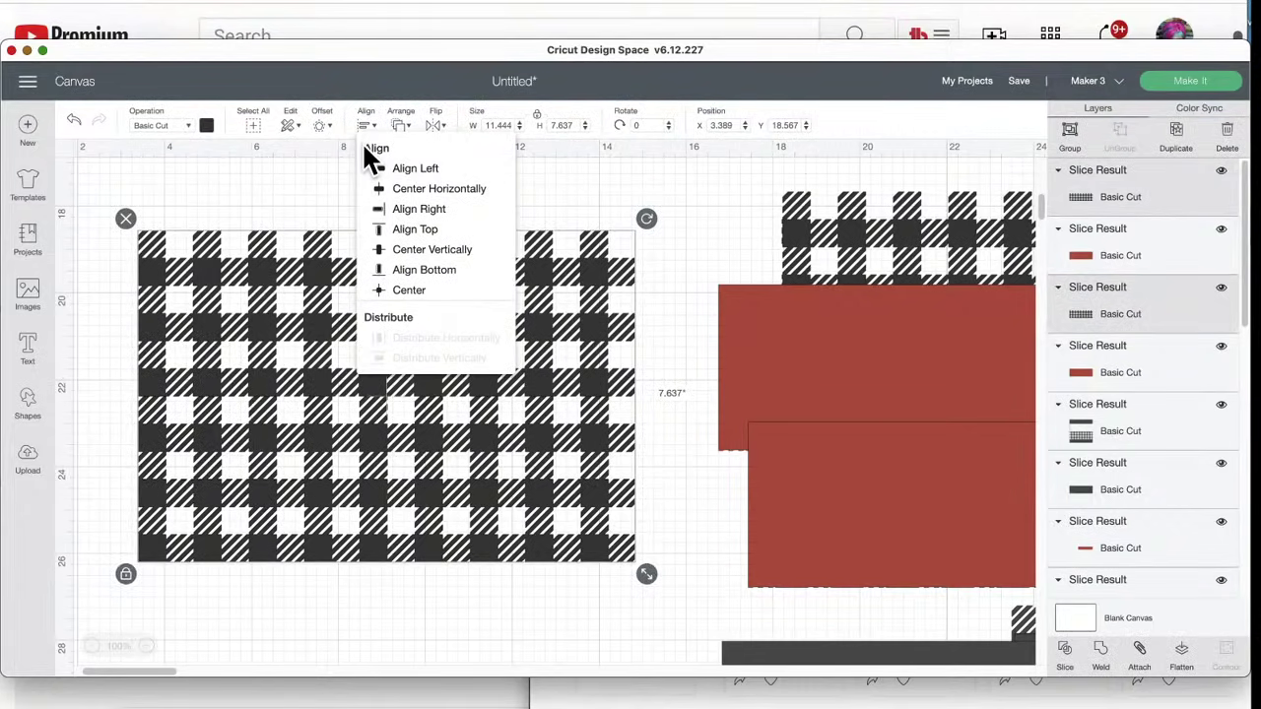
pyautogui.click(399, 164)
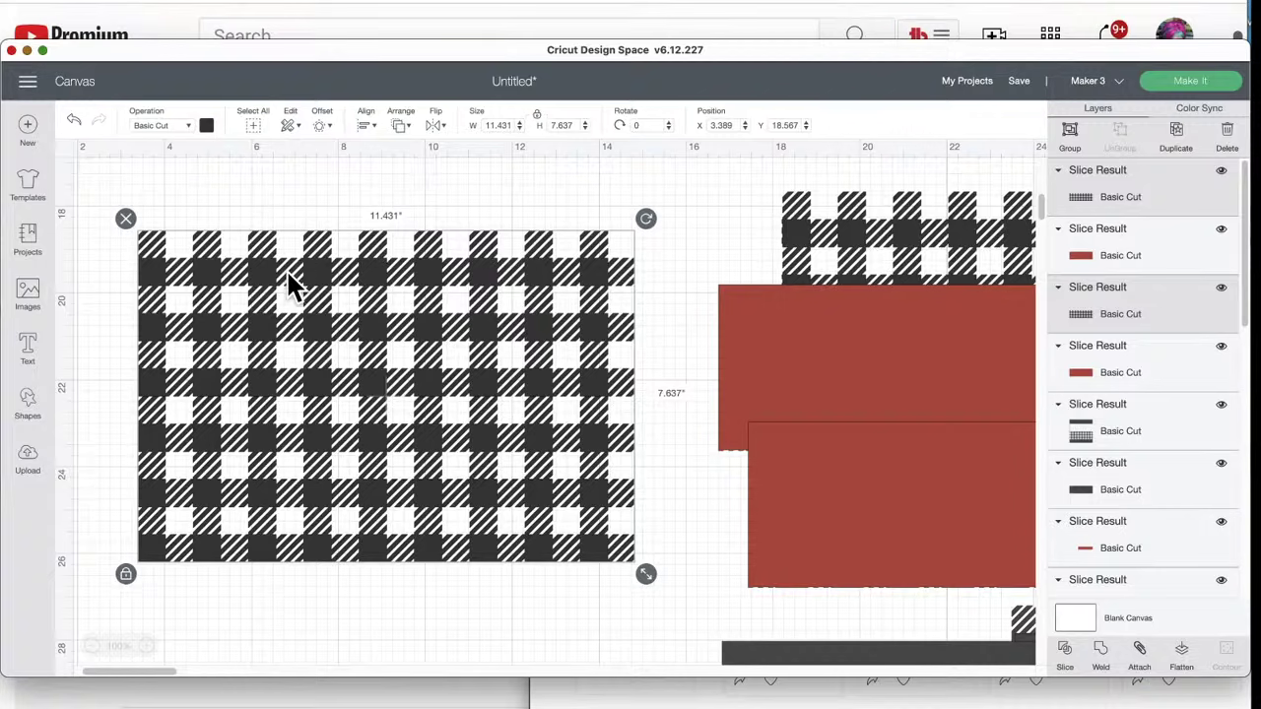
# - Duplicate the upper black plaid strip, place the copy directly below the stack, and align all three strips left
pyautogui.click(306, 178)
pyautogui.click(352, 332)
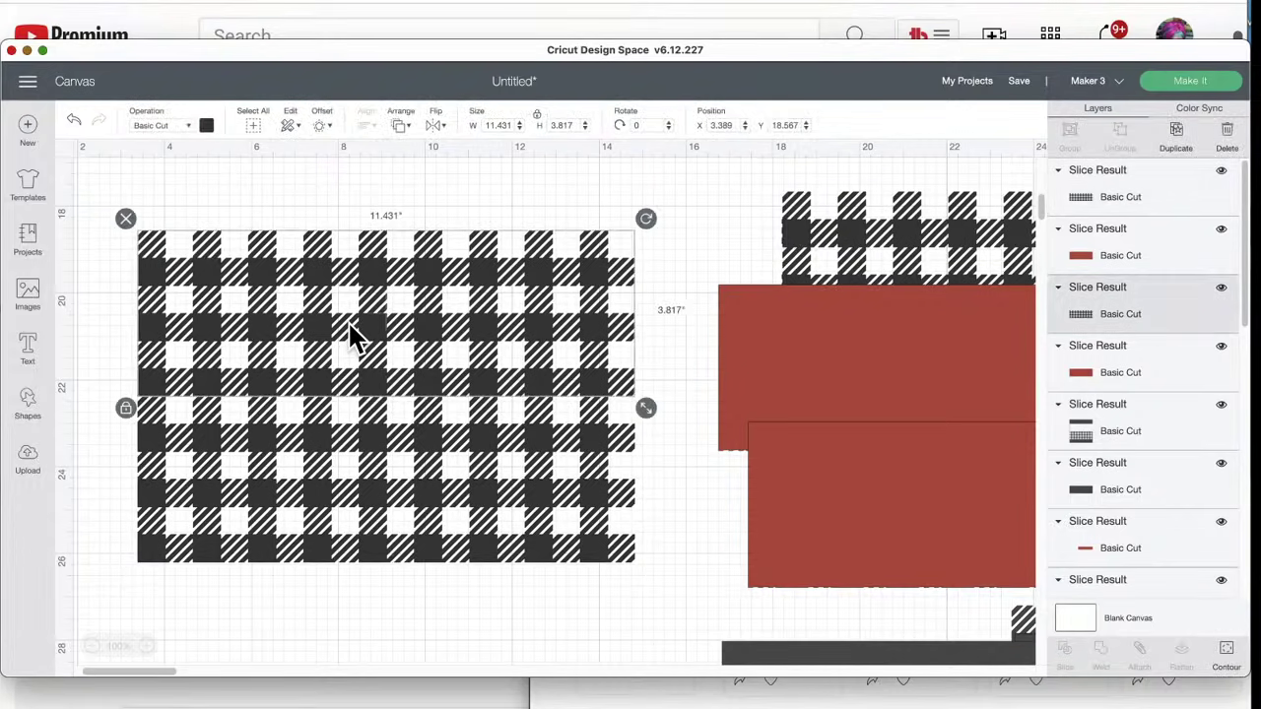
pyautogui.click(1167, 138)
pyautogui.moveTo(450, 309); pyautogui.dragTo(442, 631)
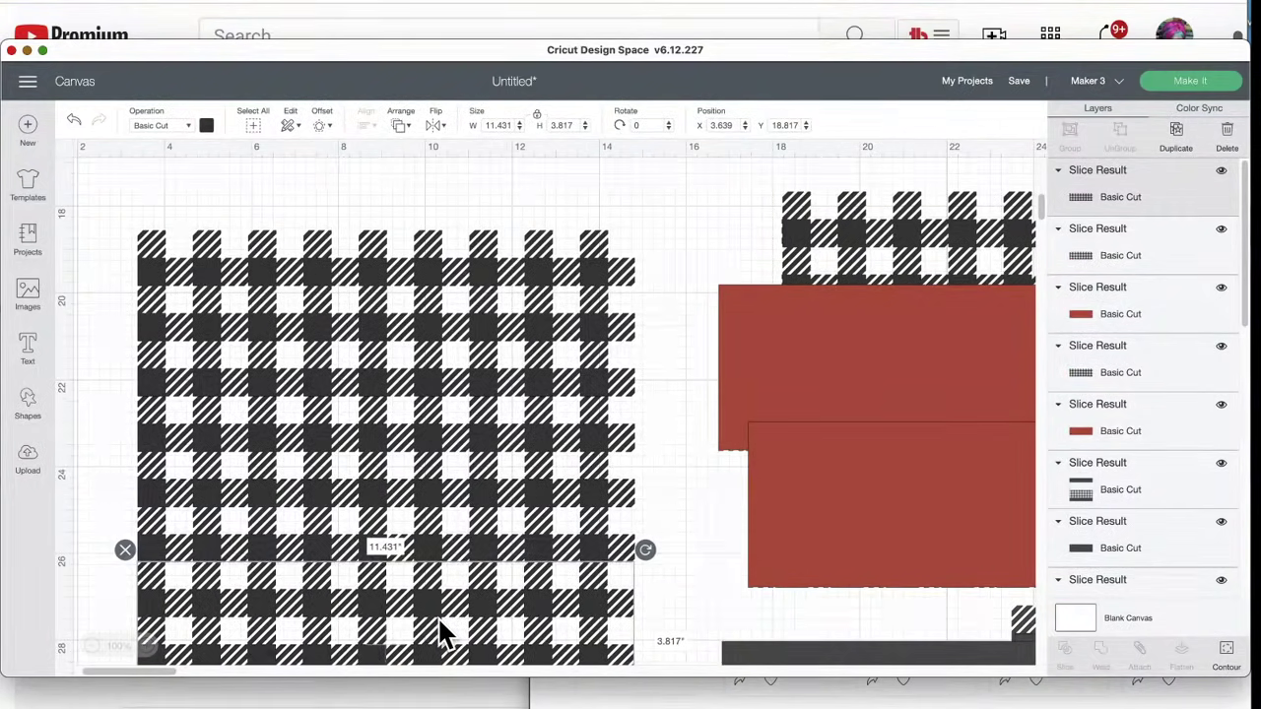
pyautogui.moveTo(113, 362); pyautogui.dragTo(312, 631)
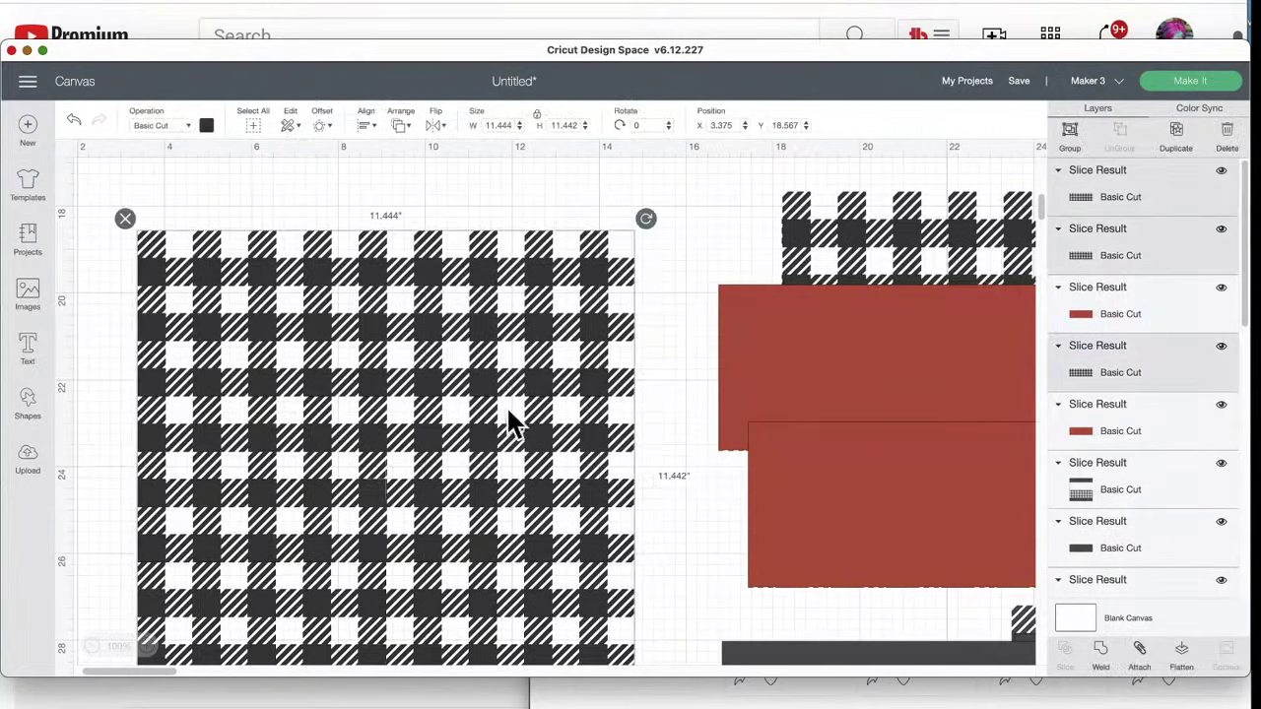
pyautogui.click(368, 125)
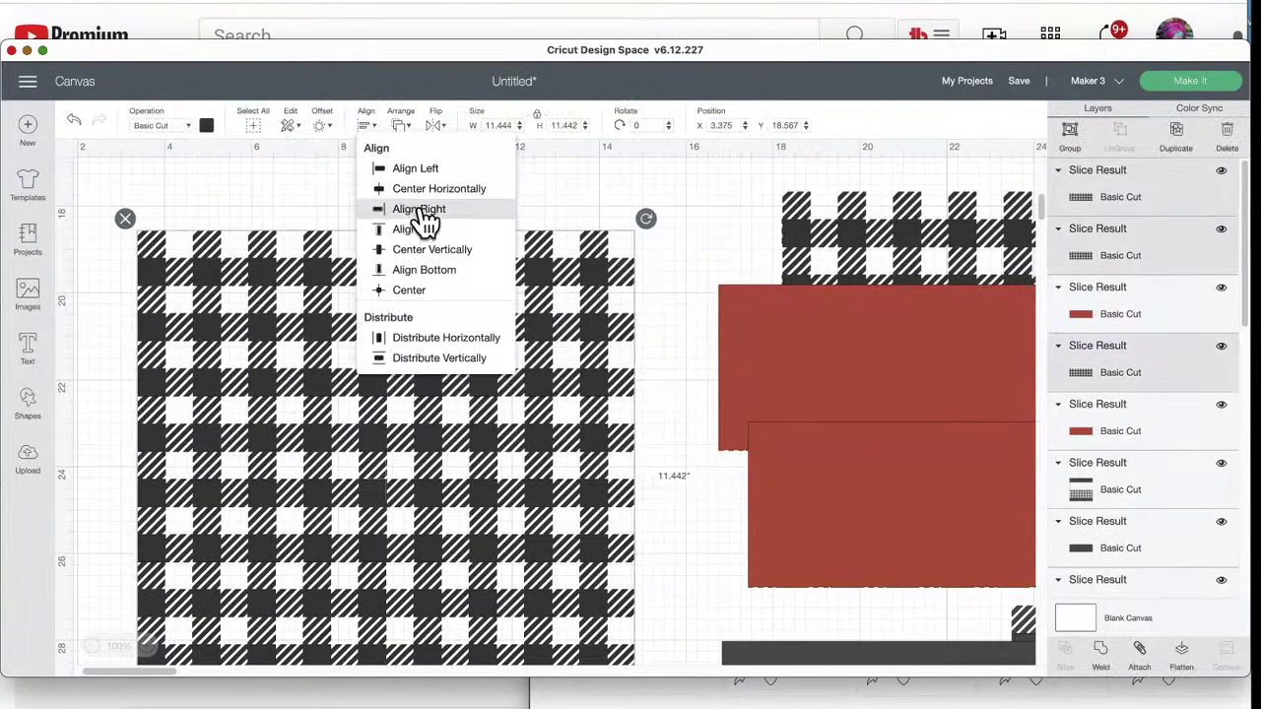
pyautogui.click(419, 167)
# - Weld the three stacked plaid strips into one shape and move it to about X 3.7, Y 20.2
pyautogui.scroll(-5, 680, 446)
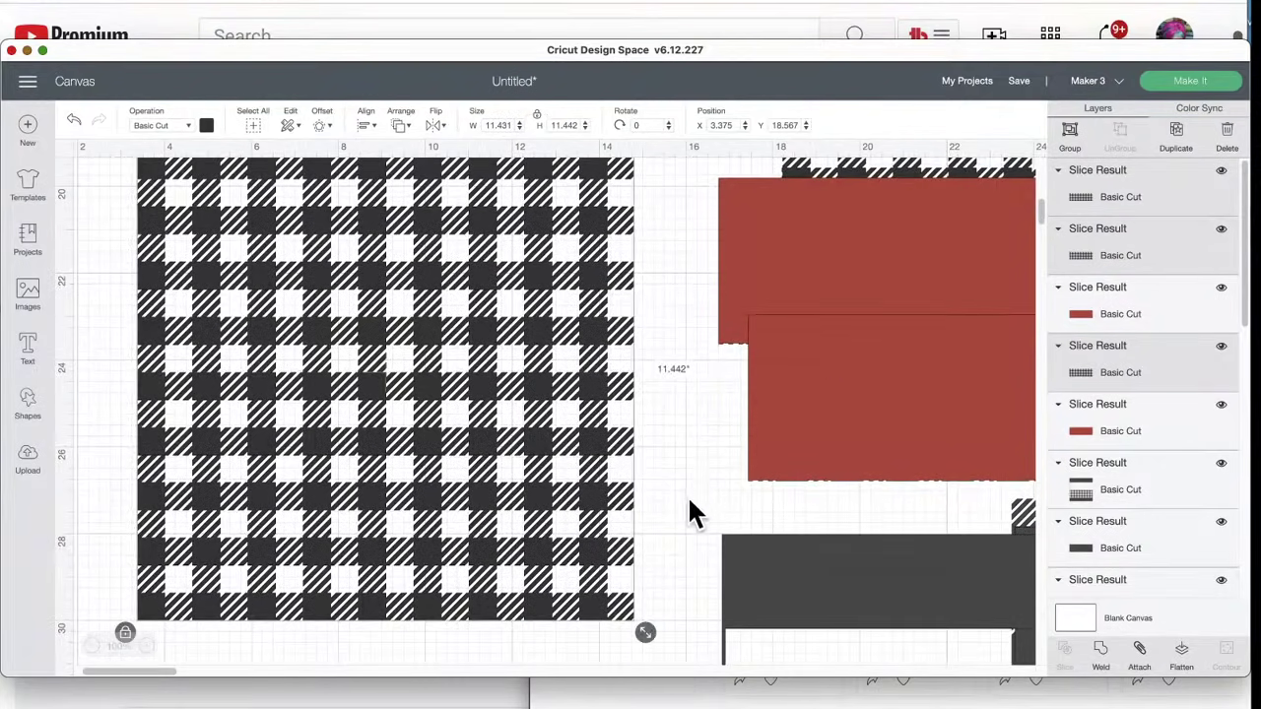
pyautogui.moveTo(605, 662); pyautogui.dragTo(407, 141)
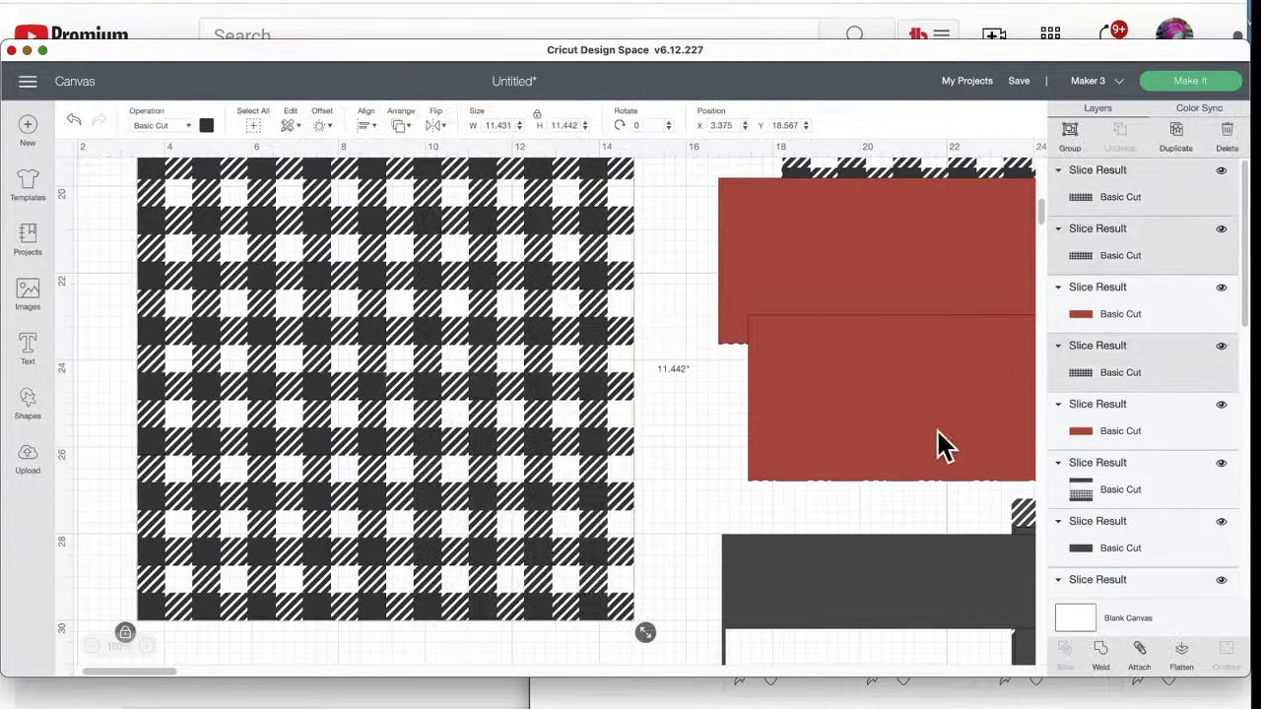
pyautogui.click(1107, 664)
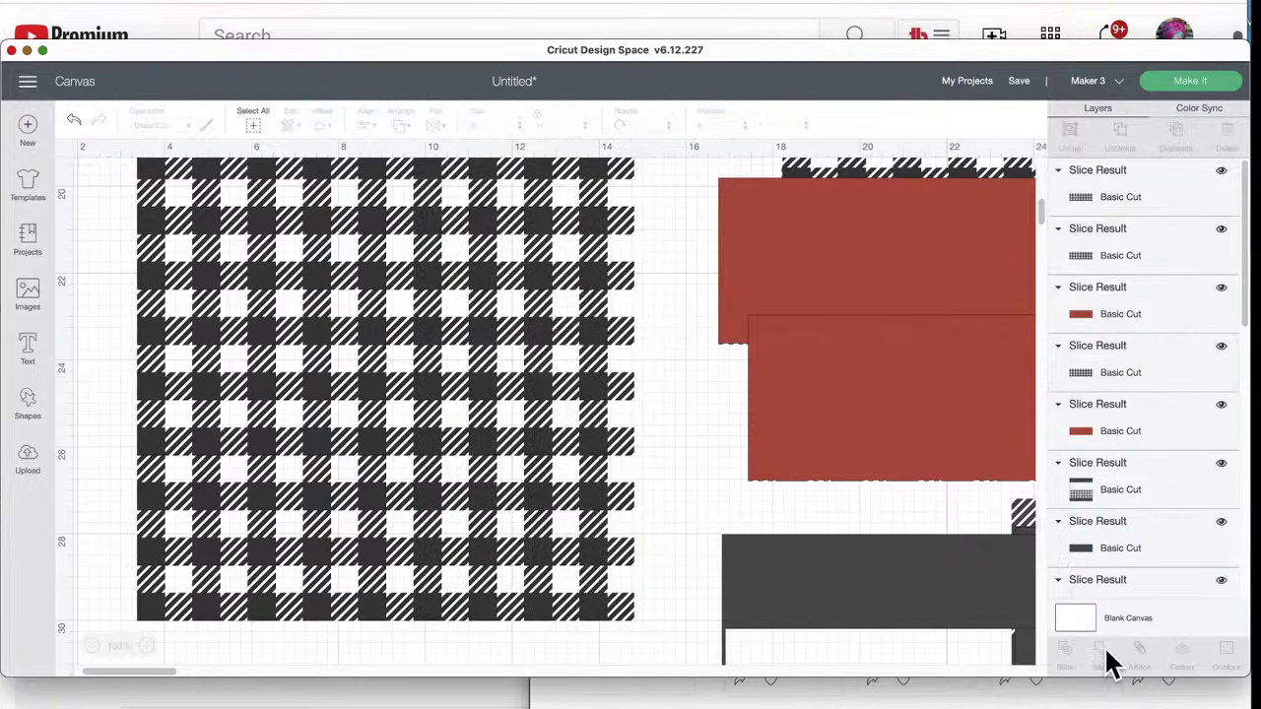
pyautogui.moveTo(452, 372); pyautogui.dragTo(448, 403)
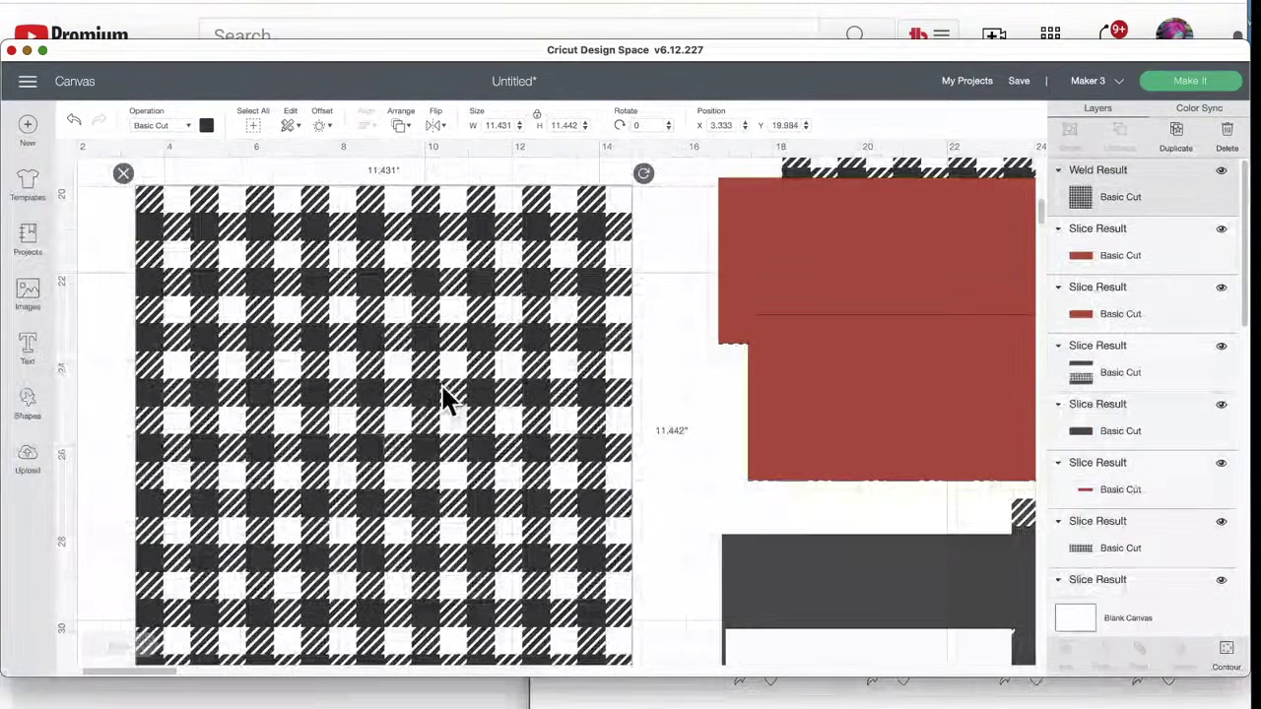
pyautogui.moveTo(542, 295)
pyautogui.mouseDown()
pyautogui.moveTo(535, 315)
pyautogui.moveTo(559, 286)
pyautogui.moveTo(561, 301)
pyautogui.mouseUp()
# - Pull one red rectangle beside the welded plaid, unlock its proportions and resize it to 11.431 by 11.442 inches
pyautogui.moveTo(881, 246); pyautogui.dragTo(540, 317)
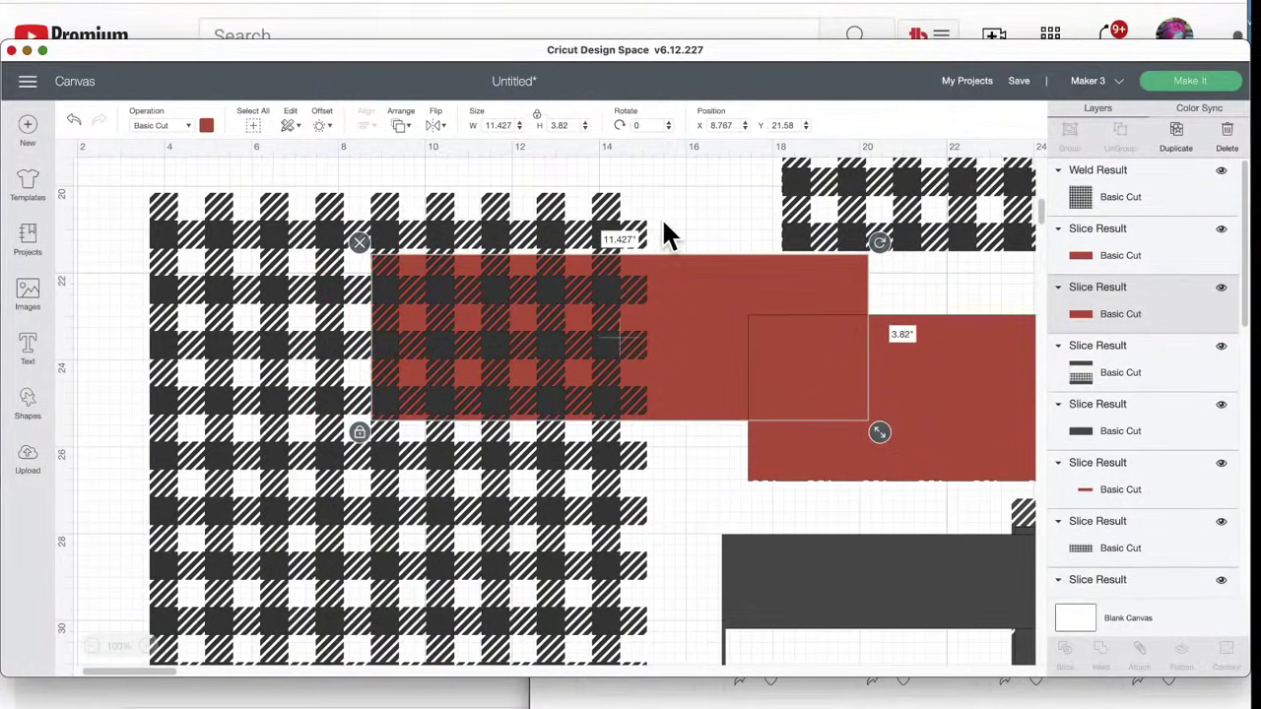
pyautogui.click(530, 123)
pyautogui.moveTo(708, 314); pyautogui.dragTo(785, 315)
pyautogui.click(306, 266)
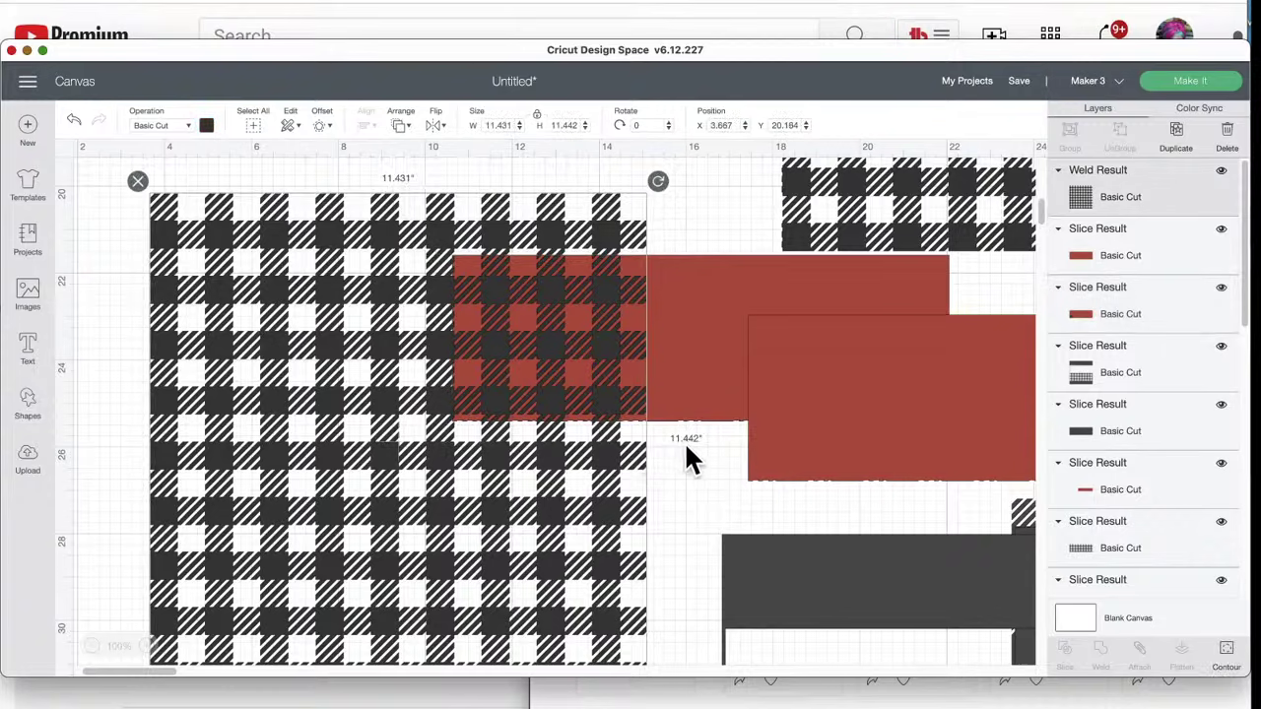
pyautogui.click(732, 327)
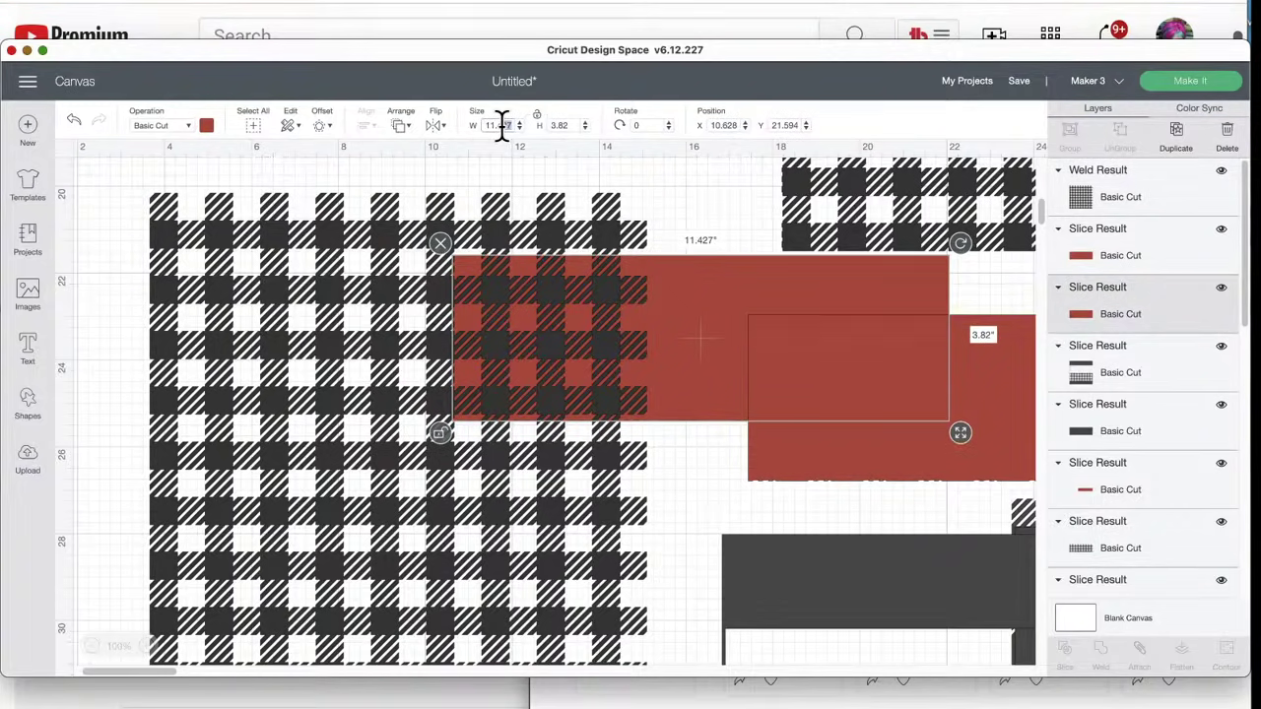
pyautogui.click(576, 125)
pyautogui.write('11.43')
pyautogui.write('2')
pyautogui.press('Return')
pyautogui.click(281, 423)
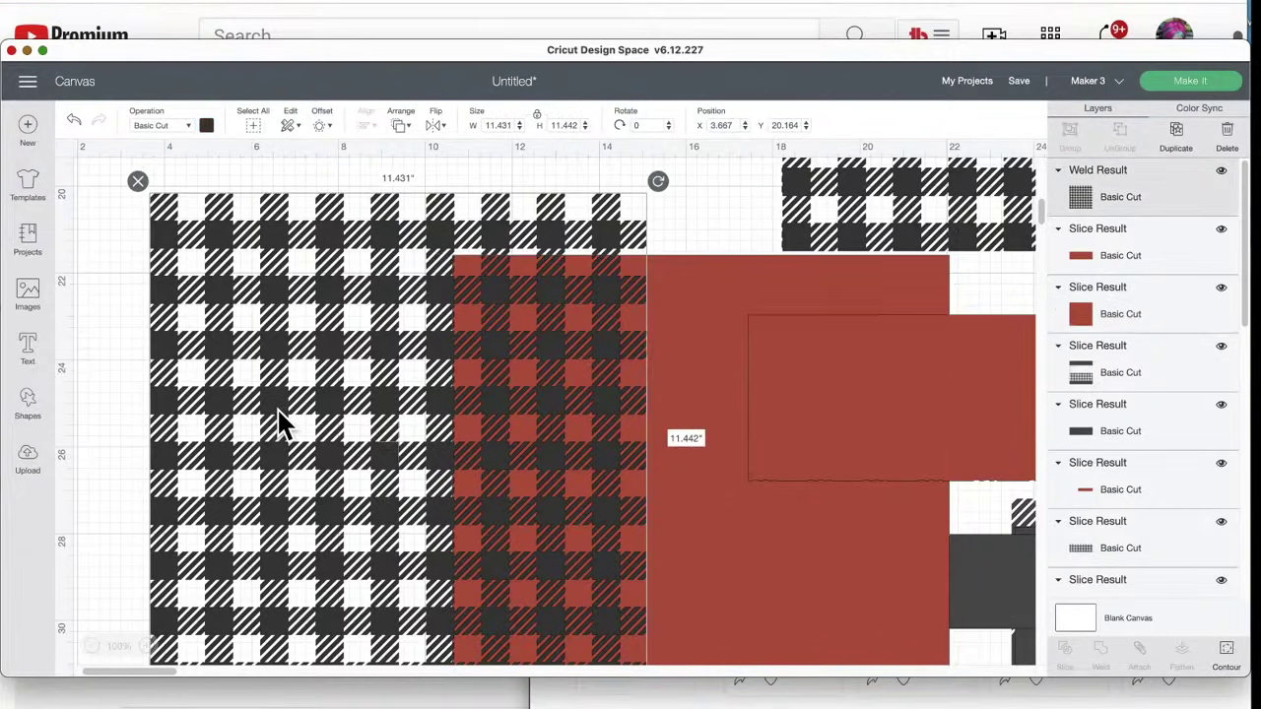
pyautogui.click(716, 302)
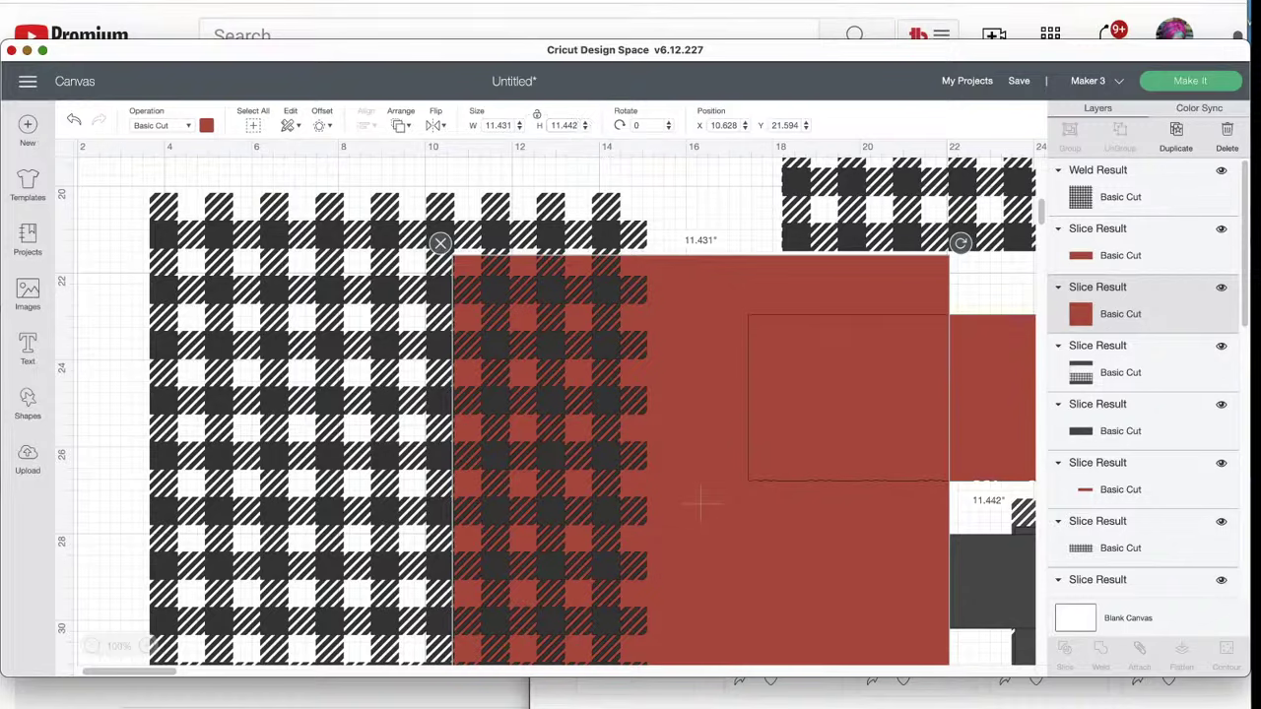
# - Center the resized red square behind the welded plaid and group the two layers
pyautogui.moveTo(690, 501); pyautogui.dragTo(386, 440)
pyautogui.moveTo(102, 329); pyautogui.dragTo(330, 340)
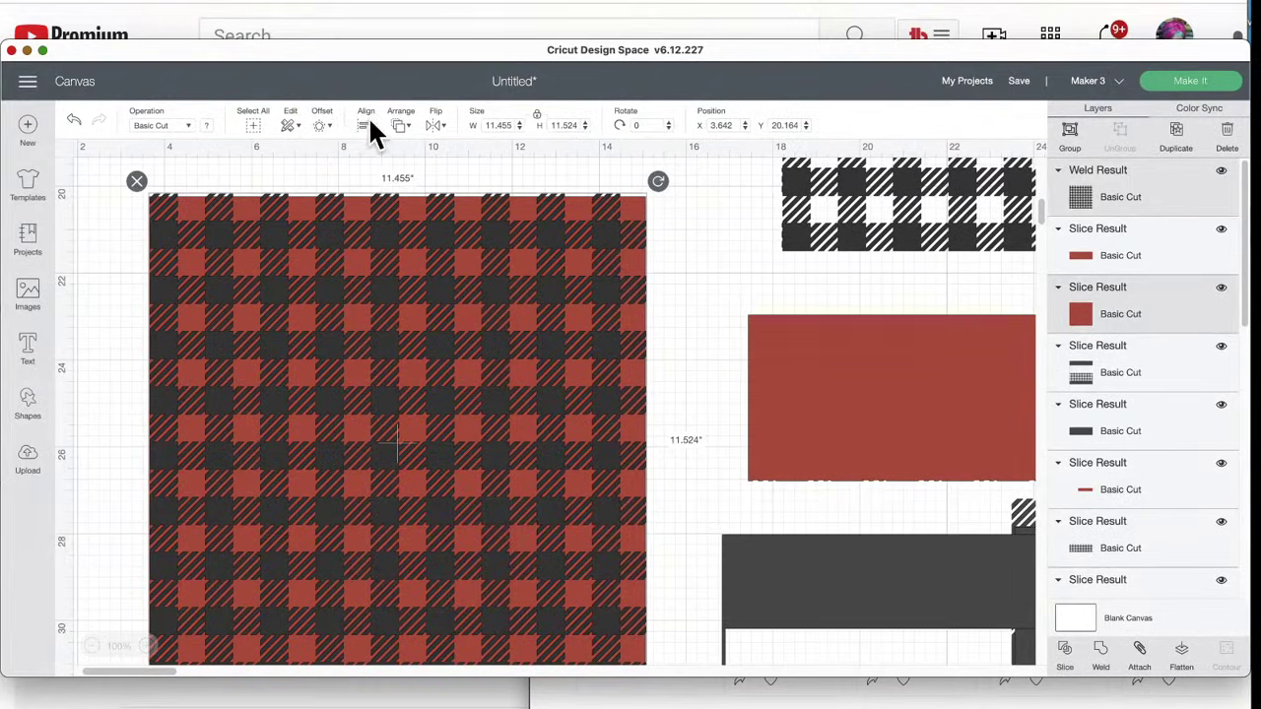
pyautogui.click(365, 125)
pyautogui.click(418, 290)
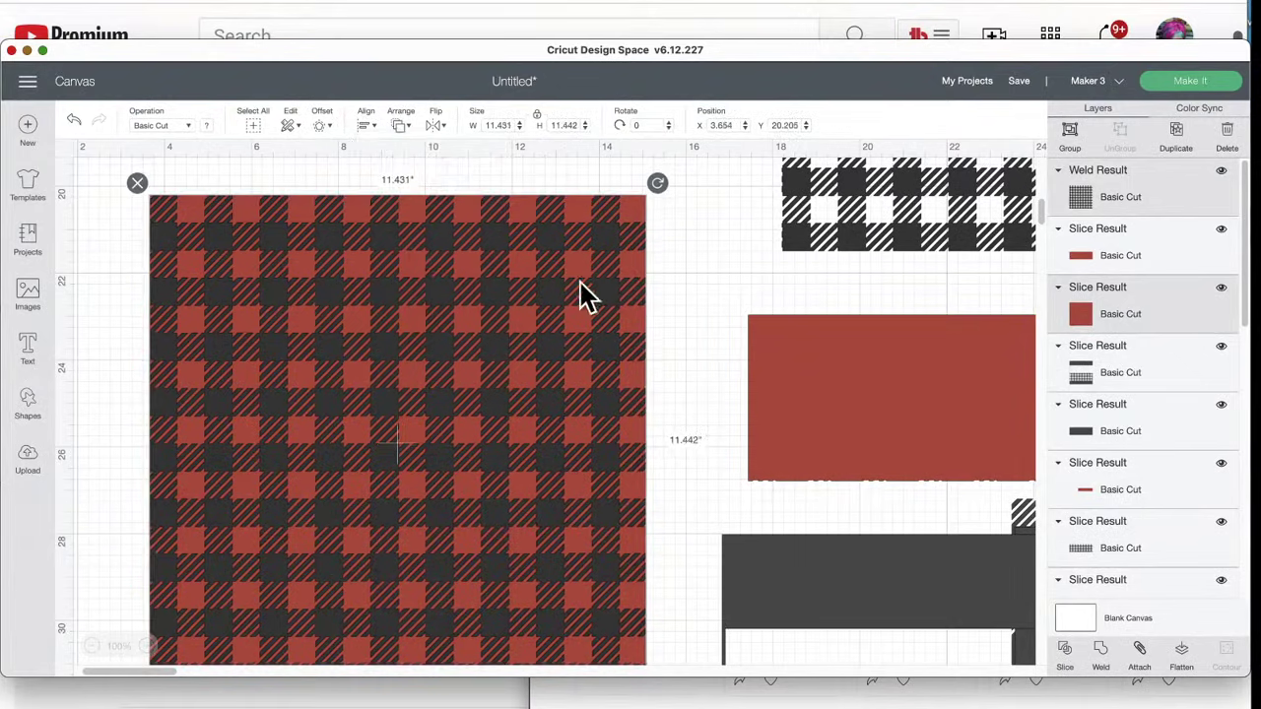
pyautogui.click(1070, 133)
pyautogui.moveTo(510, 404)
pyautogui.mouseDown()
pyautogui.moveTo(498, 411)
pyautogui.moveTo(510, 396)
pyautogui.mouseUp()
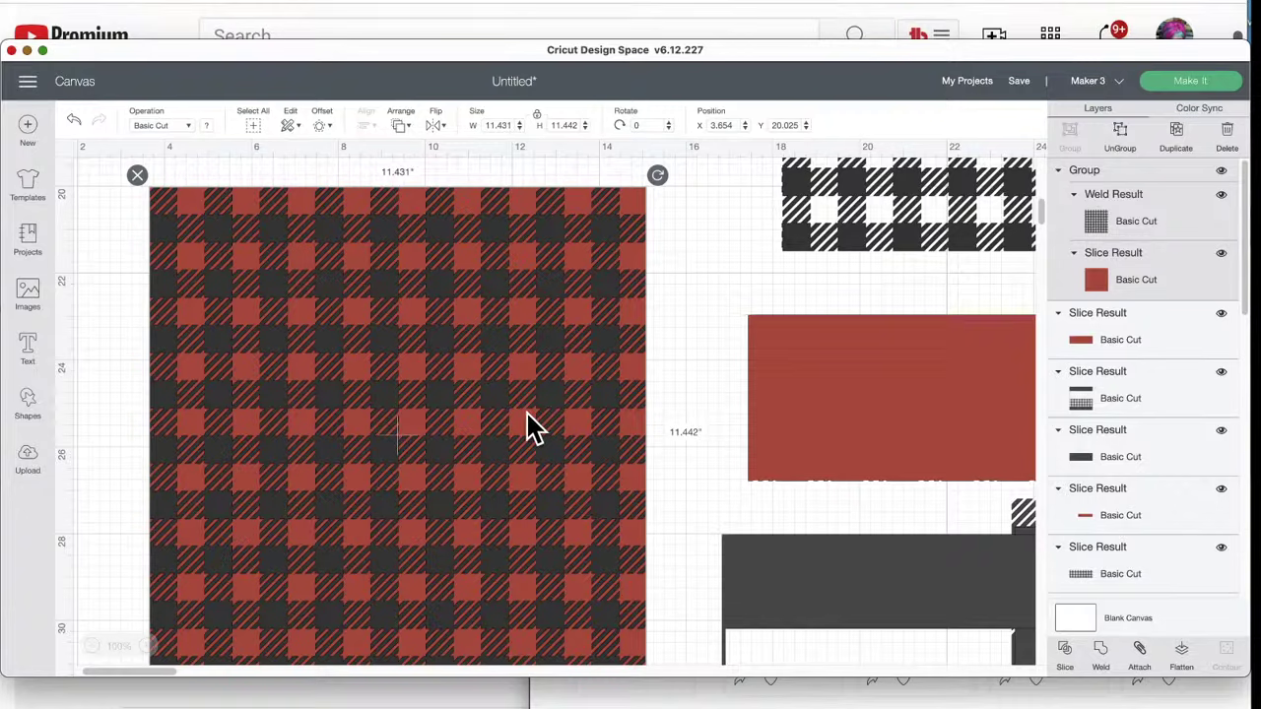
# - Move the red-and-black plaid group to about X 2.0, Y 20.2 with the canvas at 75% zoom
pyautogui.scroll(-3, 654, 477)
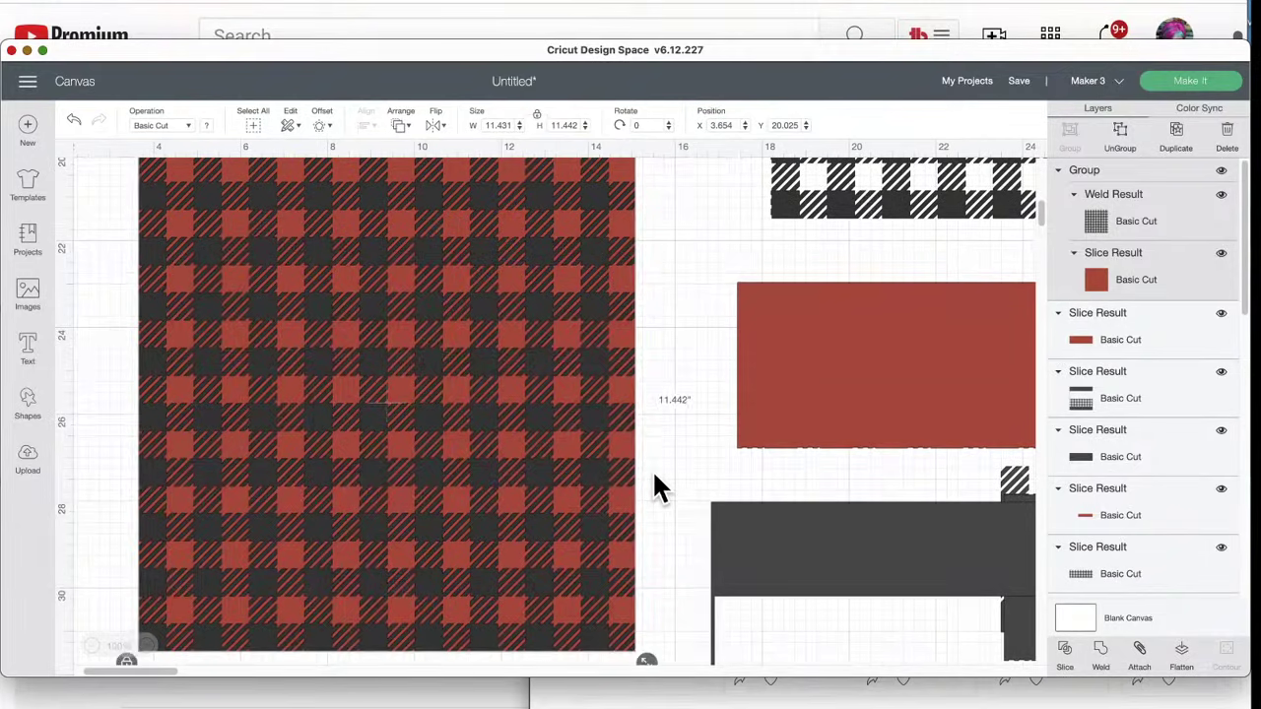
pyautogui.moveTo(546, 416)
pyautogui.mouseDown()
pyautogui.moveTo(538, 451)
pyautogui.moveTo(534, 440)
pyautogui.mouseUp()
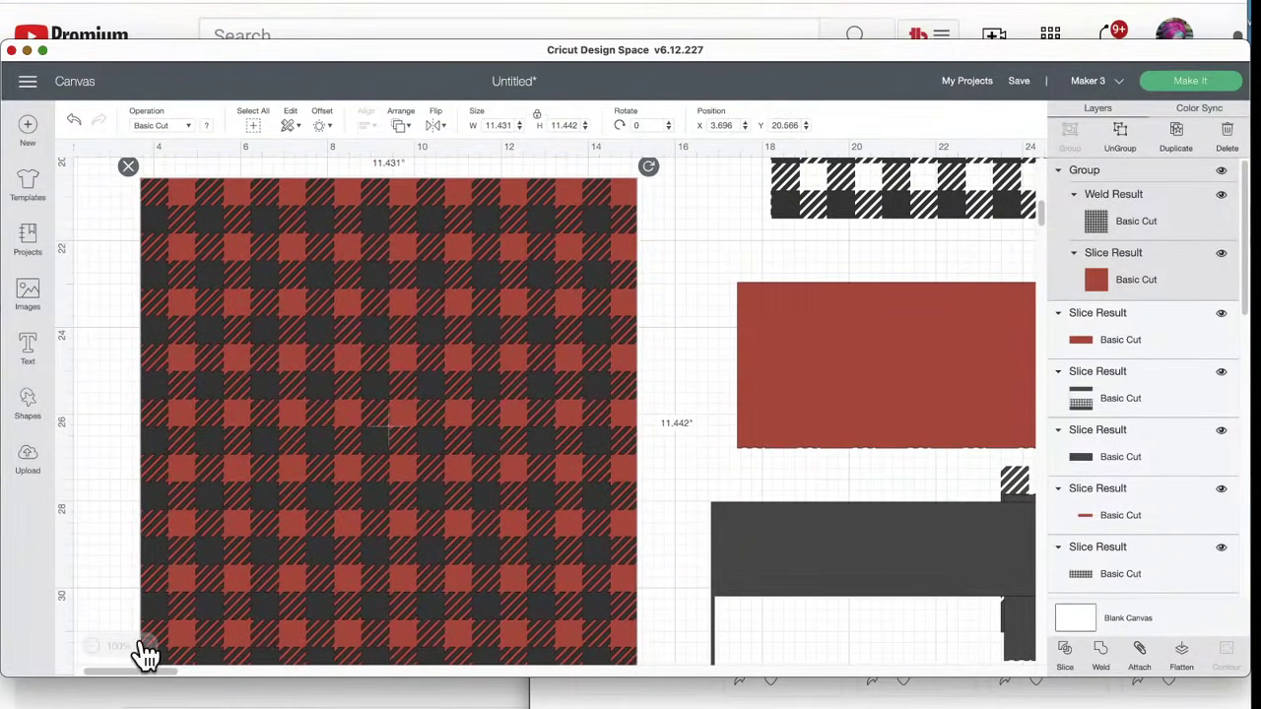
pyautogui.click(91, 646)
pyautogui.moveTo(371, 482); pyautogui.dragTo(346, 453)
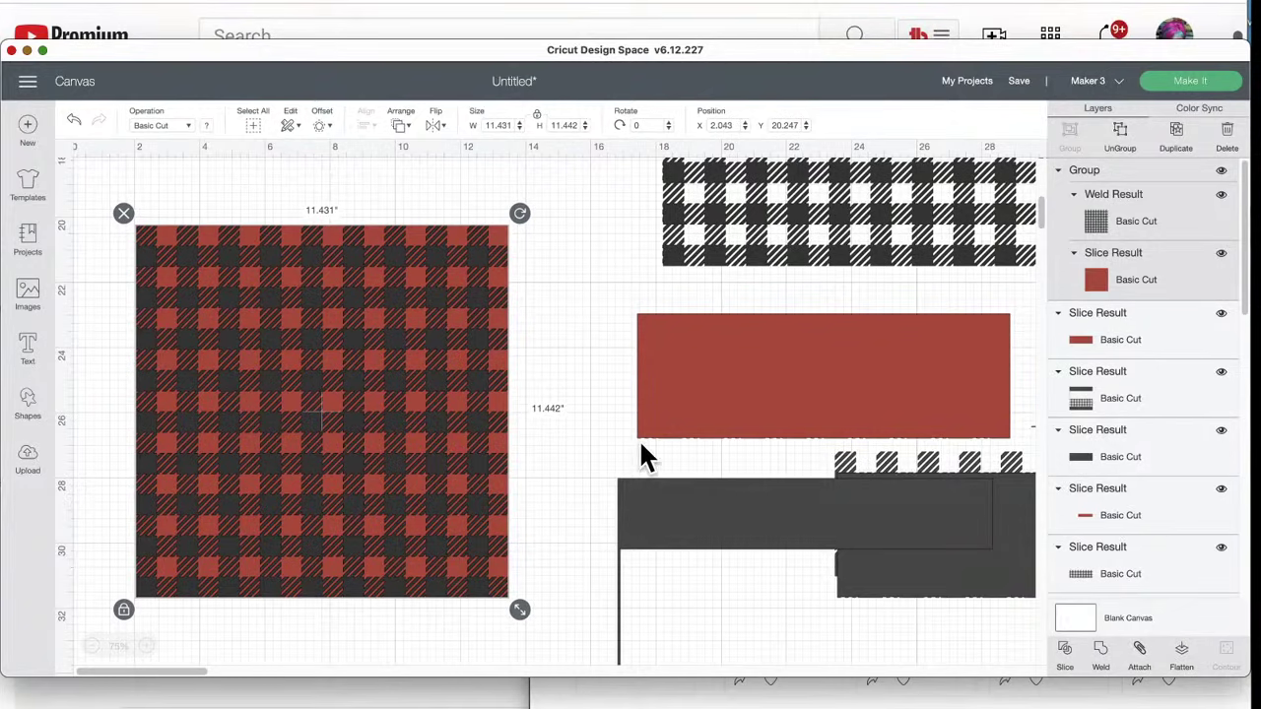
# - Delete the 11.5-inch dark slice piece containing the plaid cut-out and the leftover solid dark rectangle
pyautogui.scroll(-5, 640, 449)
pyautogui.scroll(-2, 640, 449)
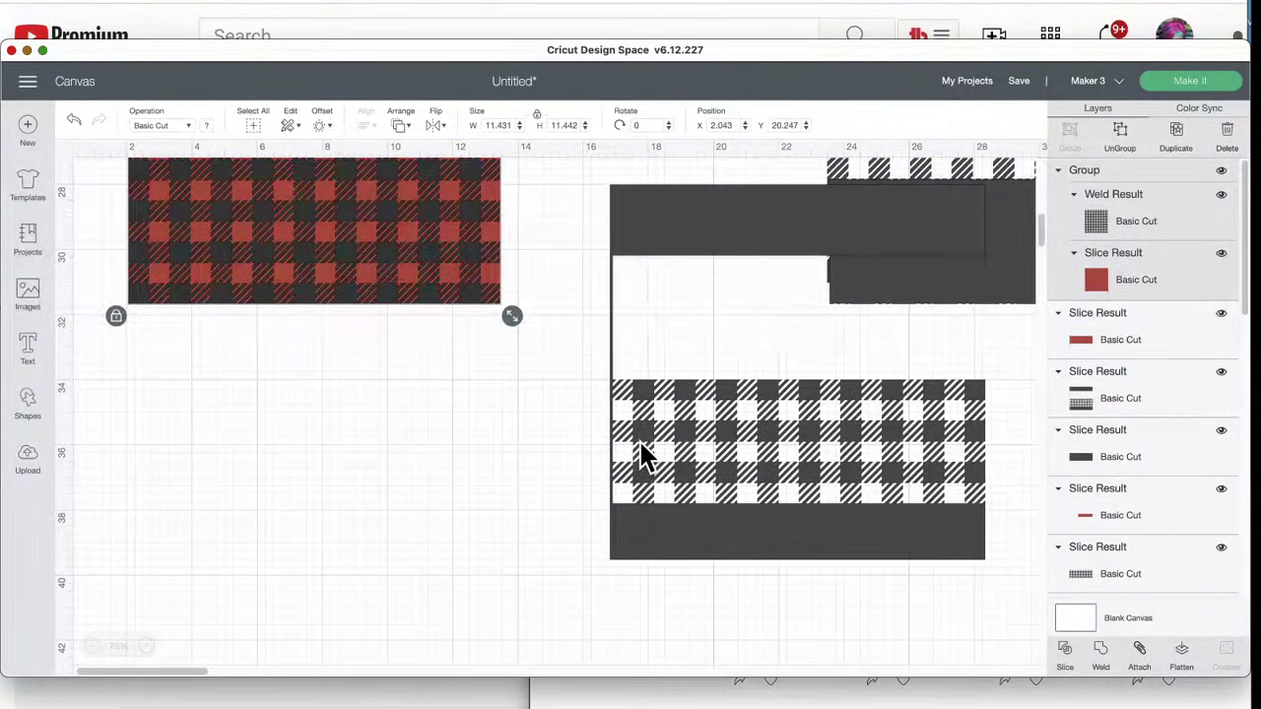
pyautogui.hscroll(2, 749, 453)
pyautogui.moveTo(727, 446); pyautogui.dragTo(761, 550)
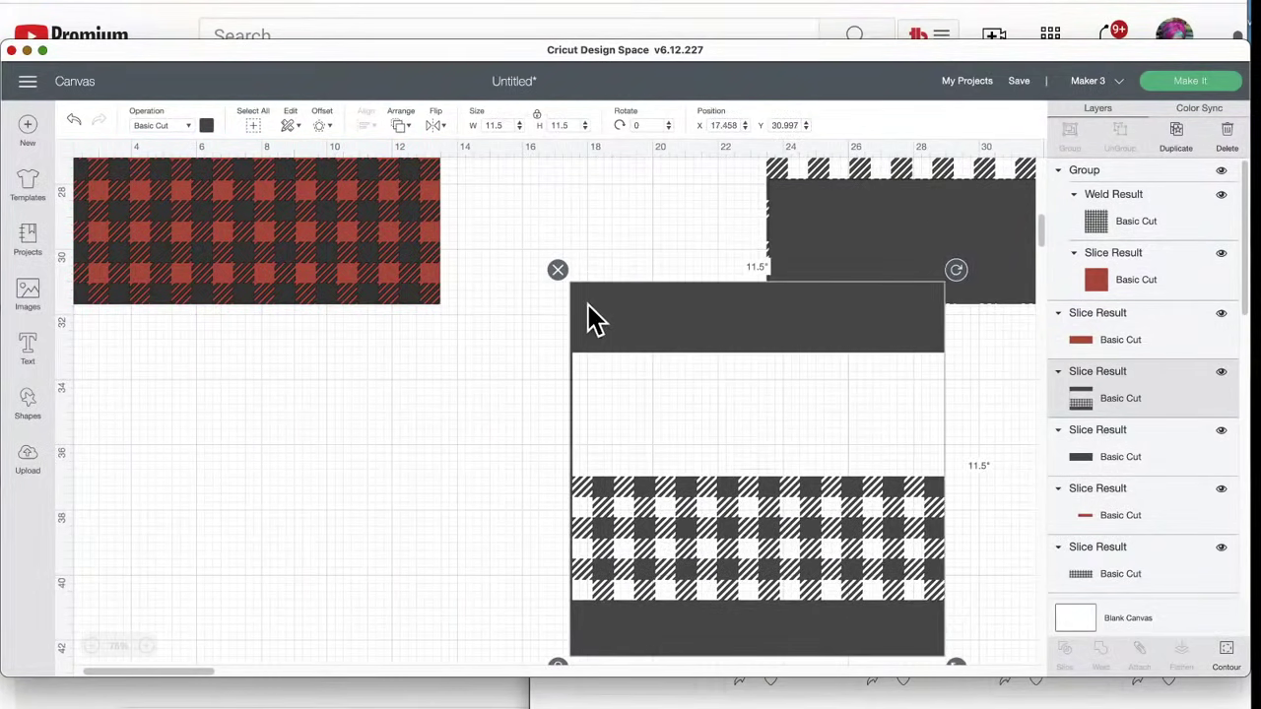
pyautogui.press('Delete')
pyautogui.scroll(3, 728, 389)
pyautogui.hscroll(1, 728, 390)
pyautogui.moveTo(731, 403); pyautogui.dragTo(641, 506)
pyautogui.click(601, 458)
# - Hide the two leftover black plaid strips and move the red-and-black plaid group to about X 5.1, Y 15.6
pyautogui.moveTo(906, 365); pyautogui.dragTo(719, 526)
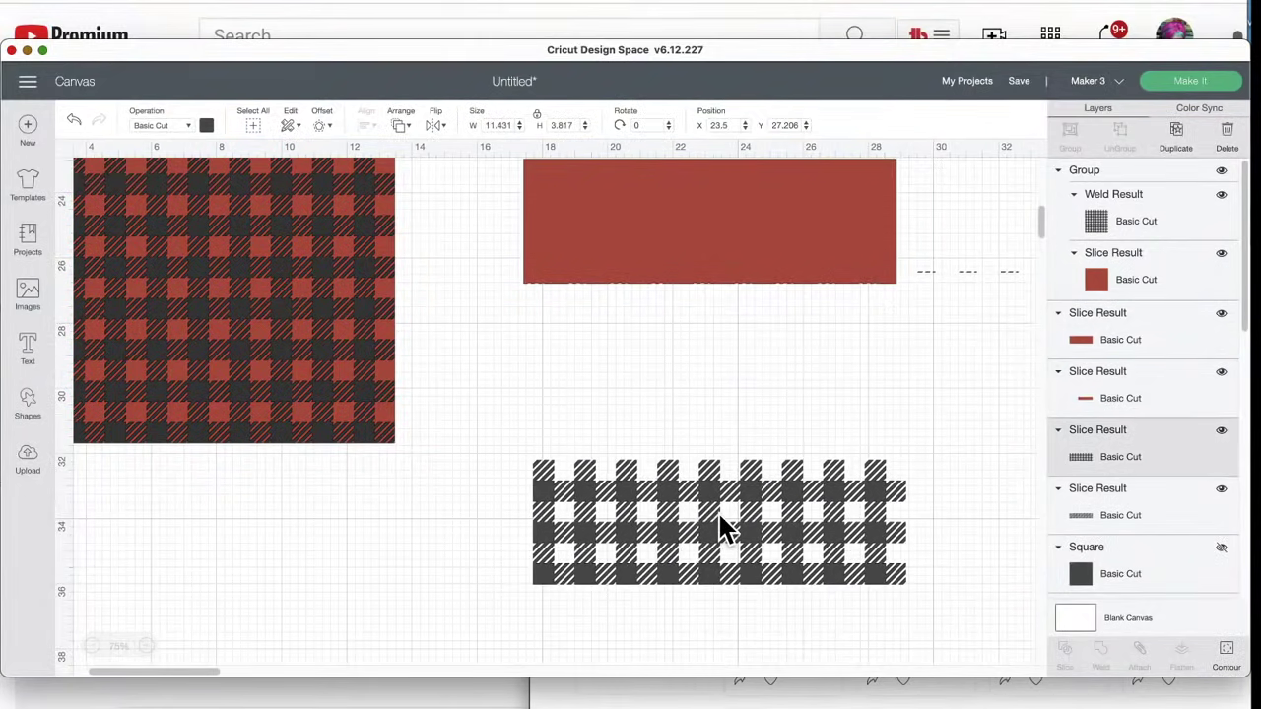
pyautogui.moveTo(622, 526); pyautogui.dragTo(604, 519)
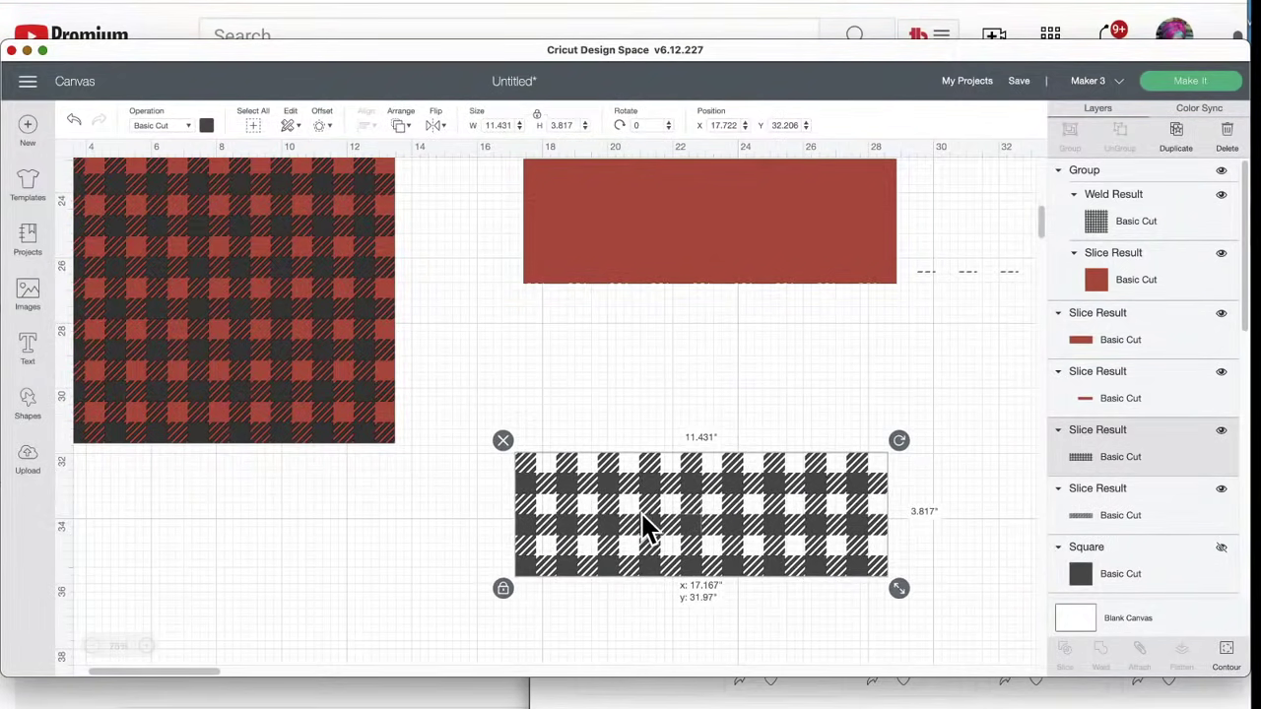
pyautogui.click(1221, 433)
pyautogui.scroll(5, 663, 375)
pyautogui.moveTo(666, 392); pyautogui.dragTo(726, 385)
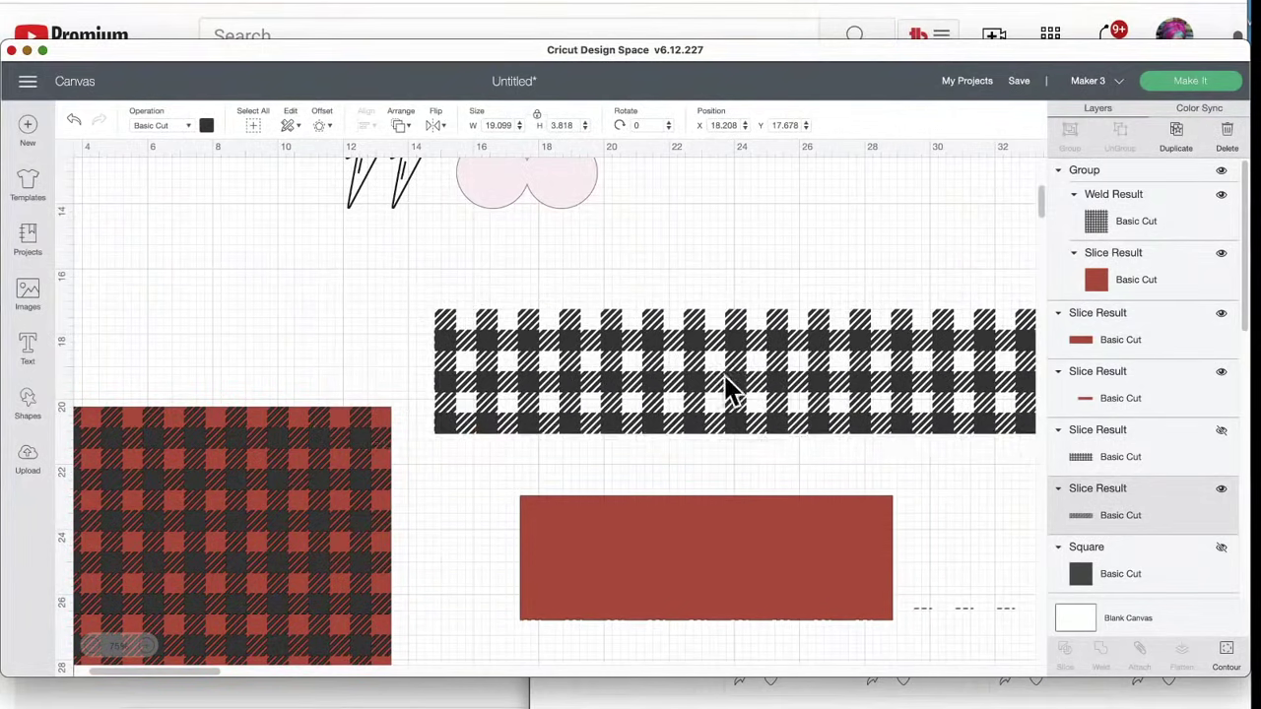
pyautogui.click(1221, 489)
pyautogui.moveTo(251, 577); pyautogui.dragTo(333, 434)
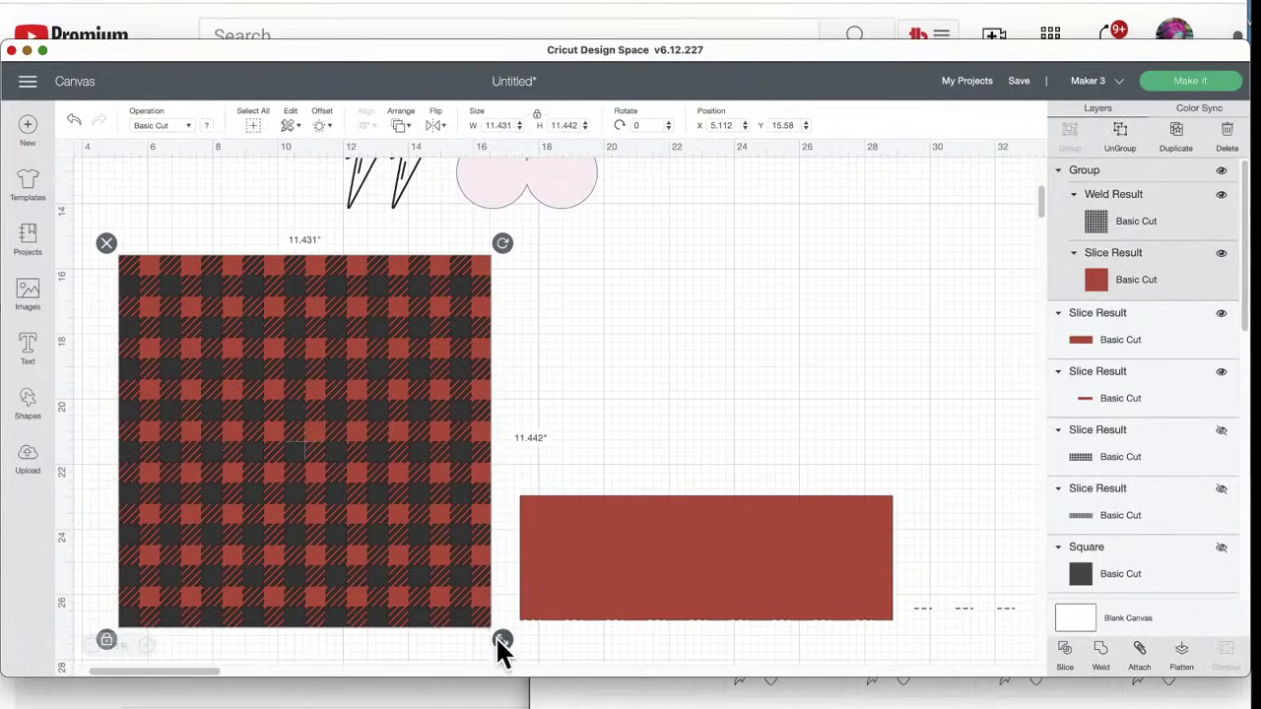
# - Scale the plaid group proportionally down to about 5.8 inches, then to about 10.2 and 9.6 inches wide
pyautogui.moveTo(495, 634); pyautogui.dragTo(257, 466)
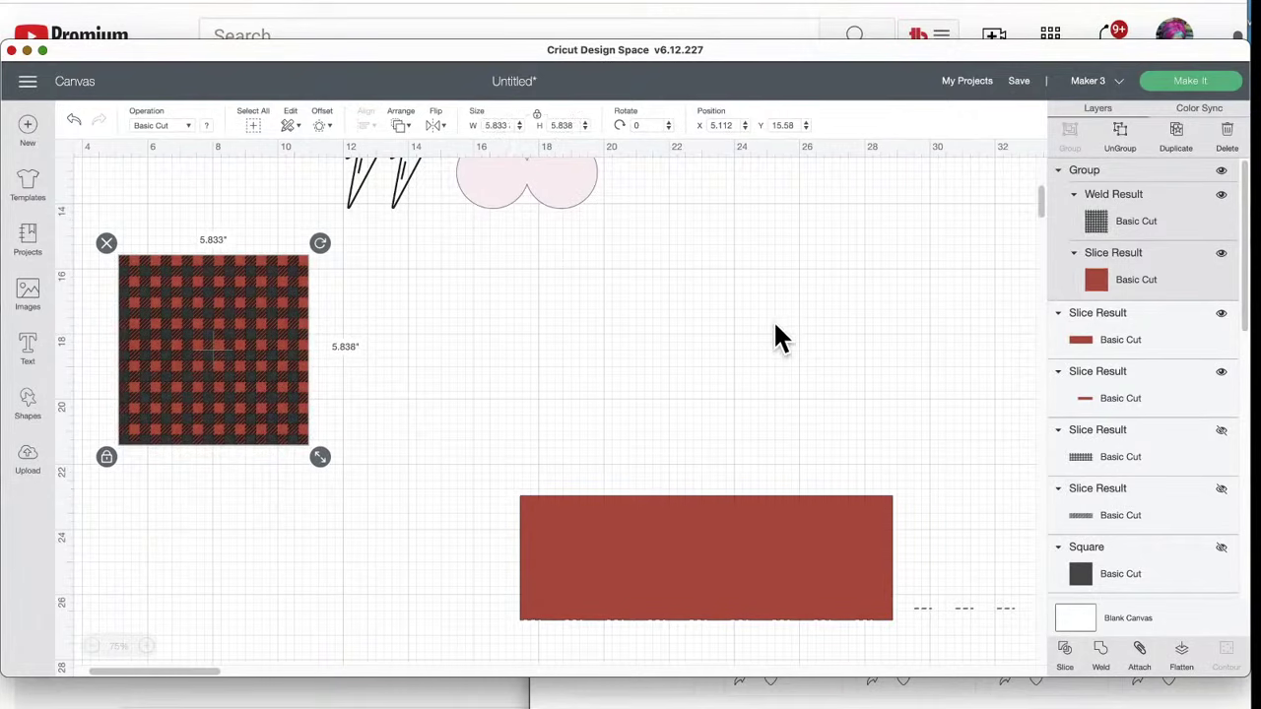
pyautogui.moveTo(324, 459); pyautogui.dragTo(460, 600)
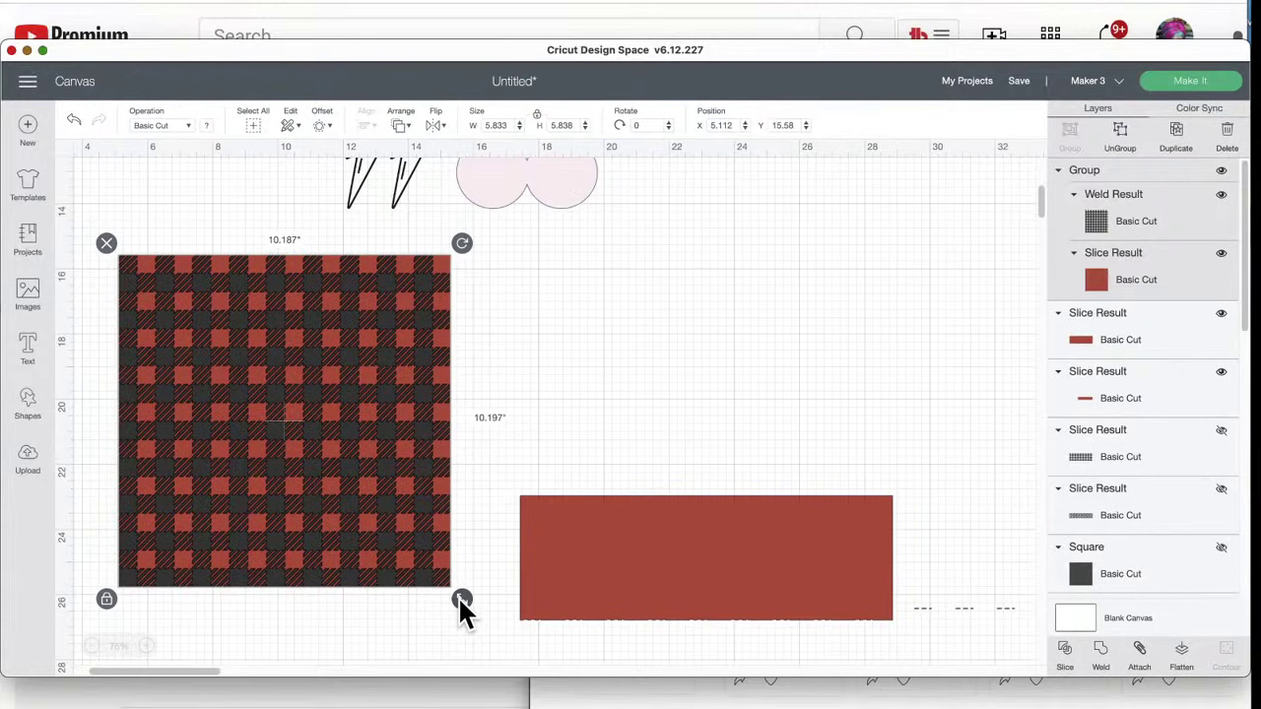
pyautogui.moveTo(459, 599); pyautogui.dragTo(362, 522)
pyautogui.scroll(-3, 493, 641)
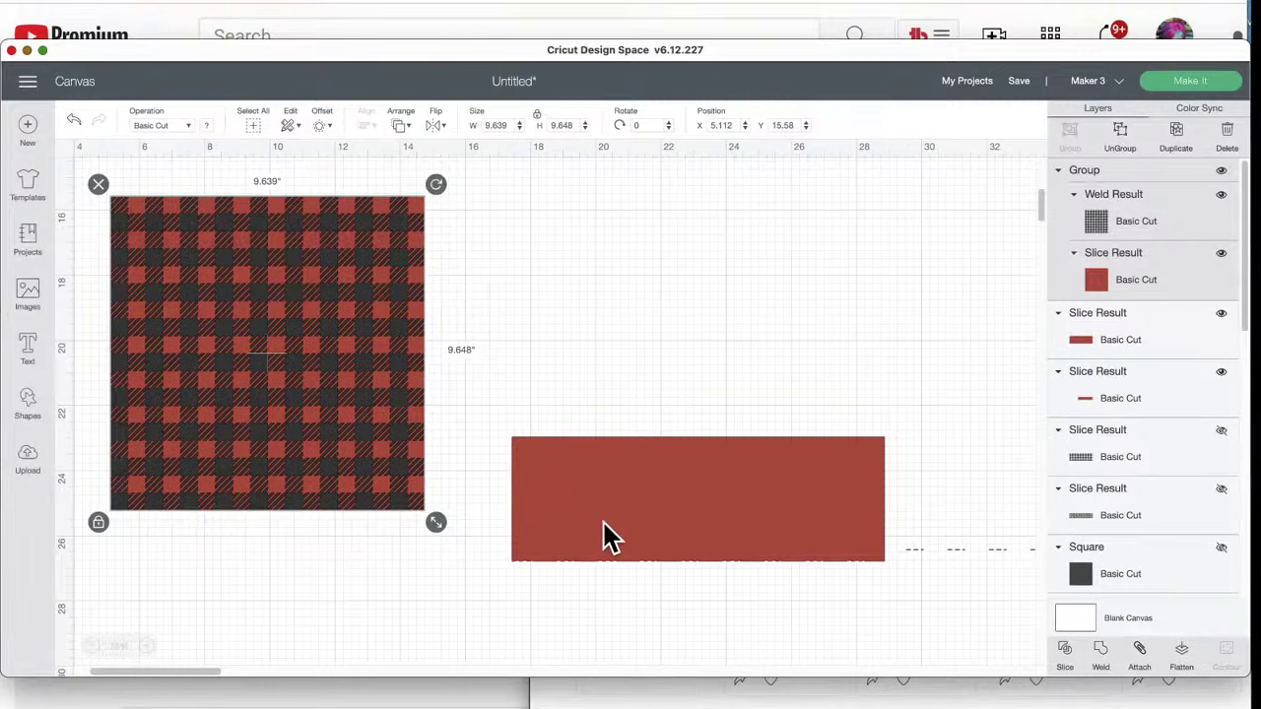
pyautogui.scroll(3, 605, 534)
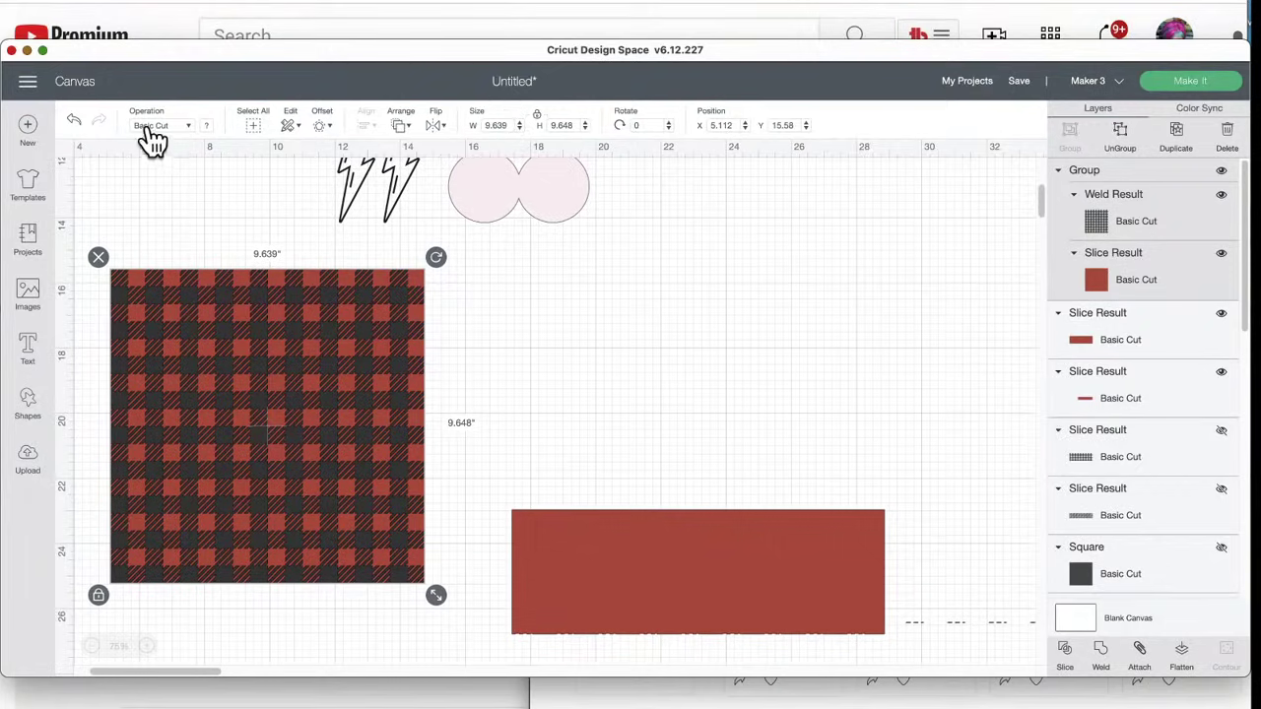
# - Undo the resizes of the red-and-black plaid group and select it
pyautogui.click(74, 122)
pyautogui.click(76, 126)
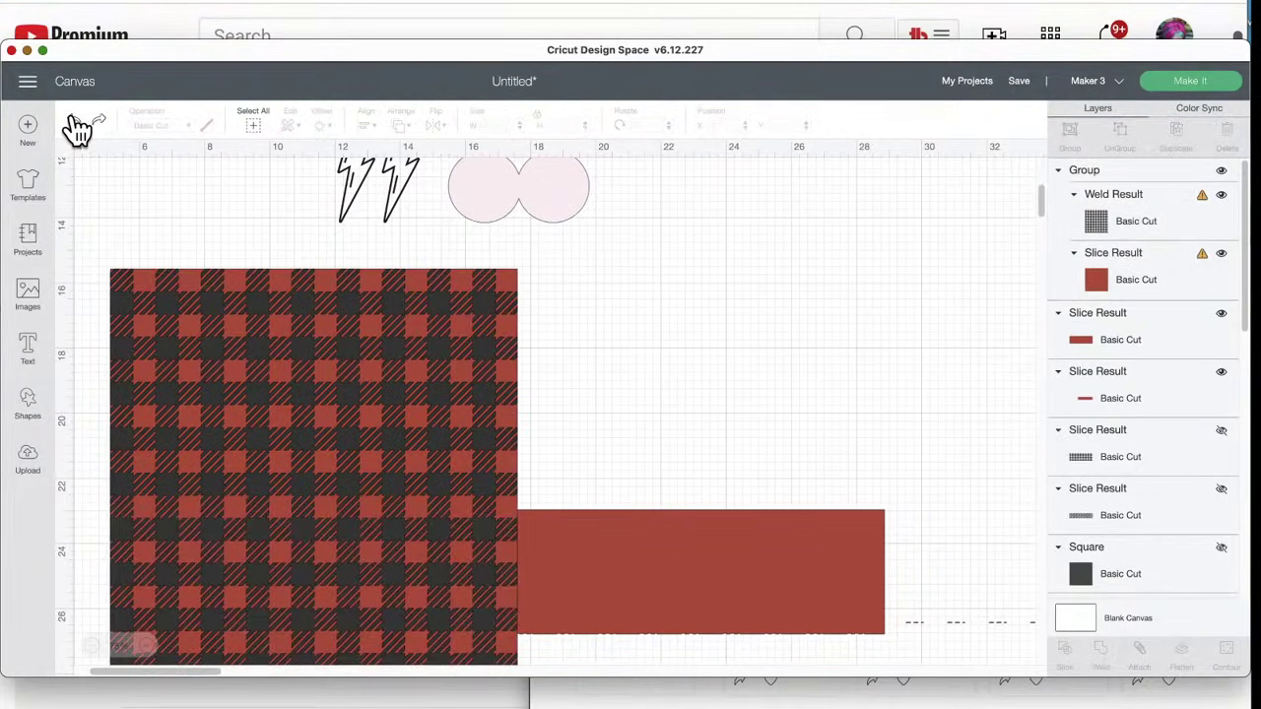
pyautogui.click(75, 126)
pyautogui.click(76, 126)
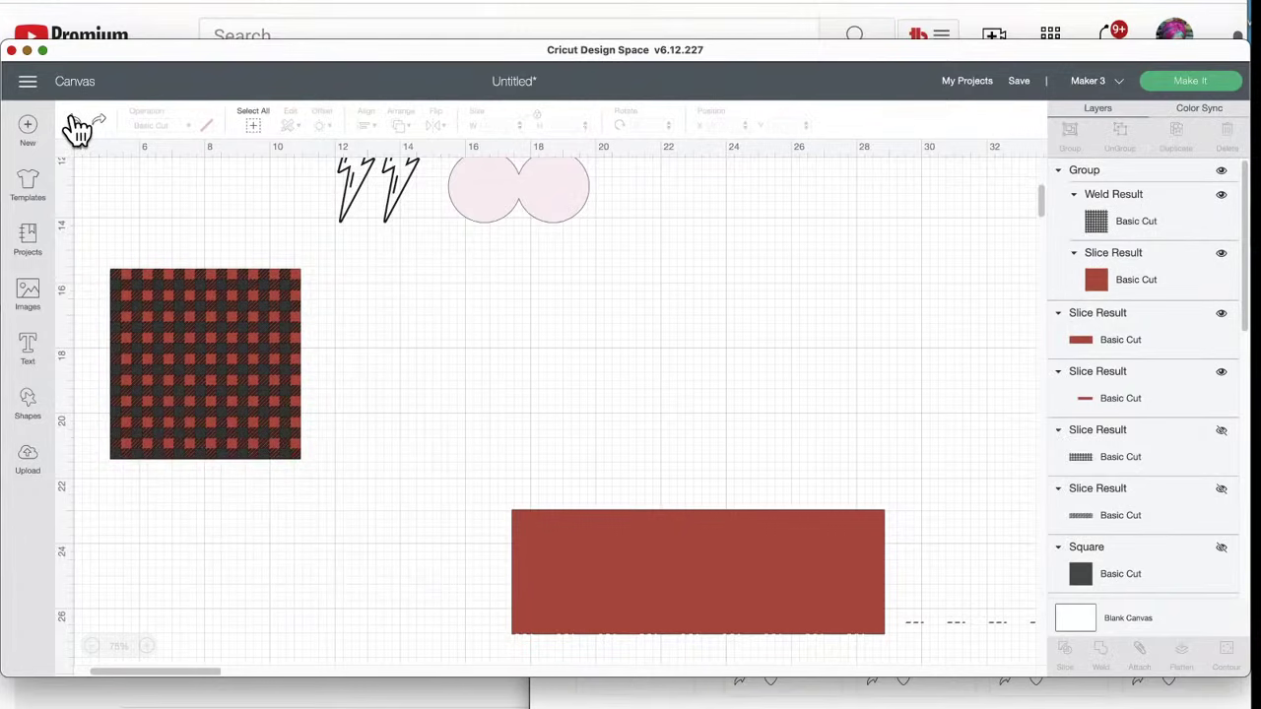
pyautogui.click(76, 126)
pyautogui.click(245, 437)
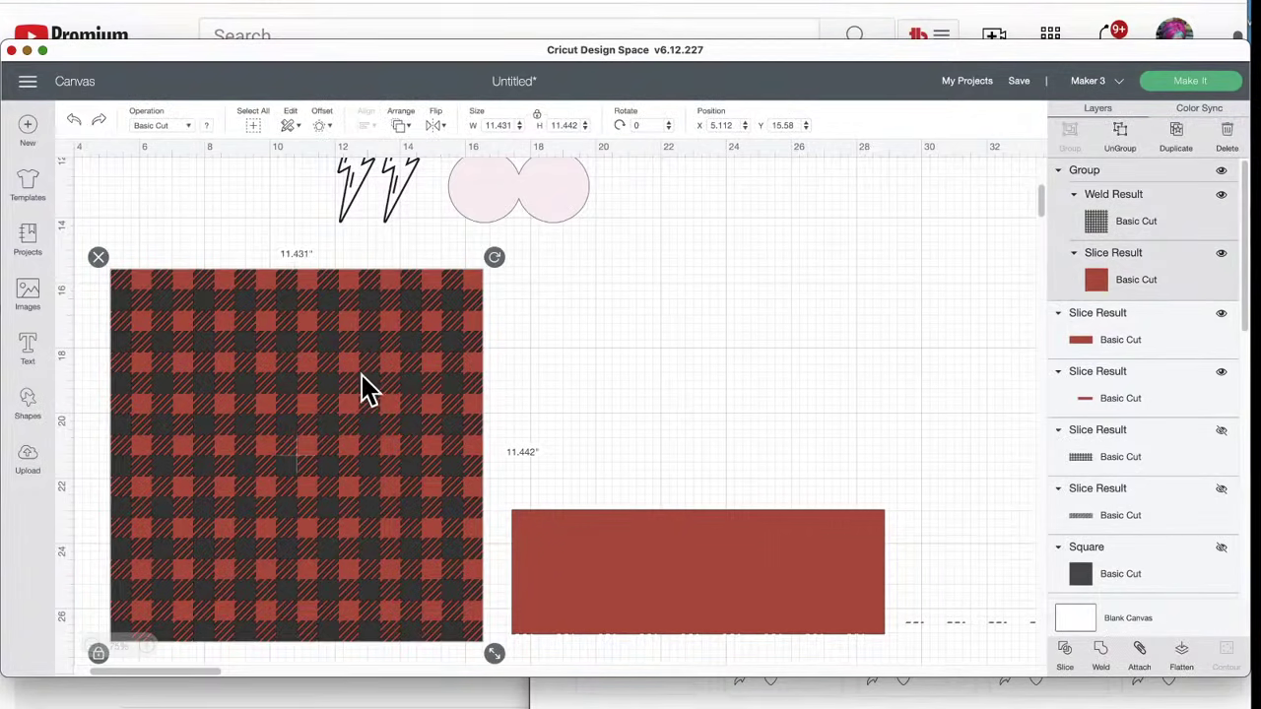
# - Delete the earring designs and the overlapping shoe, peacock and succulent images from the canvas
pyautogui.scroll(5, 341, 439)
pyautogui.scroll(2, 336, 429)
pyautogui.moveTo(232, 305); pyautogui.dragTo(653, 553)
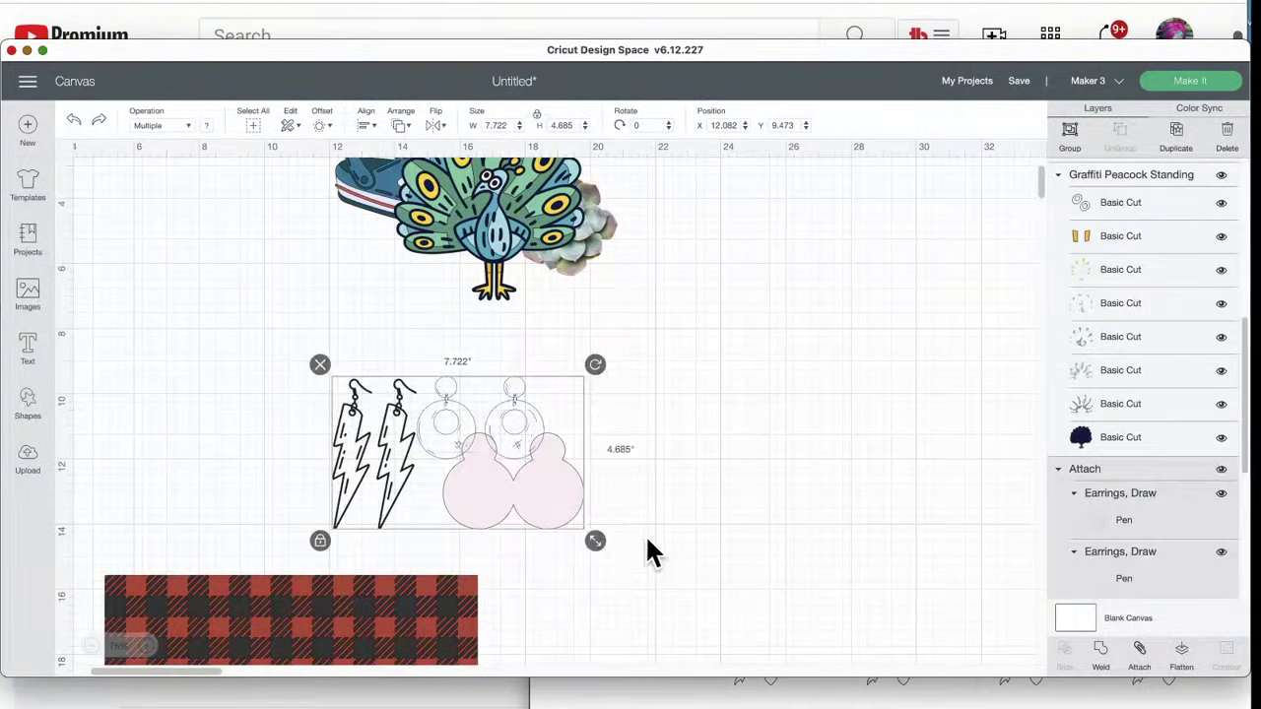
pyautogui.click(319, 362)
pyautogui.scroll(2, 298, 320)
pyautogui.moveTo(239, 240); pyautogui.dragTo(799, 424)
pyautogui.click(323, 178)
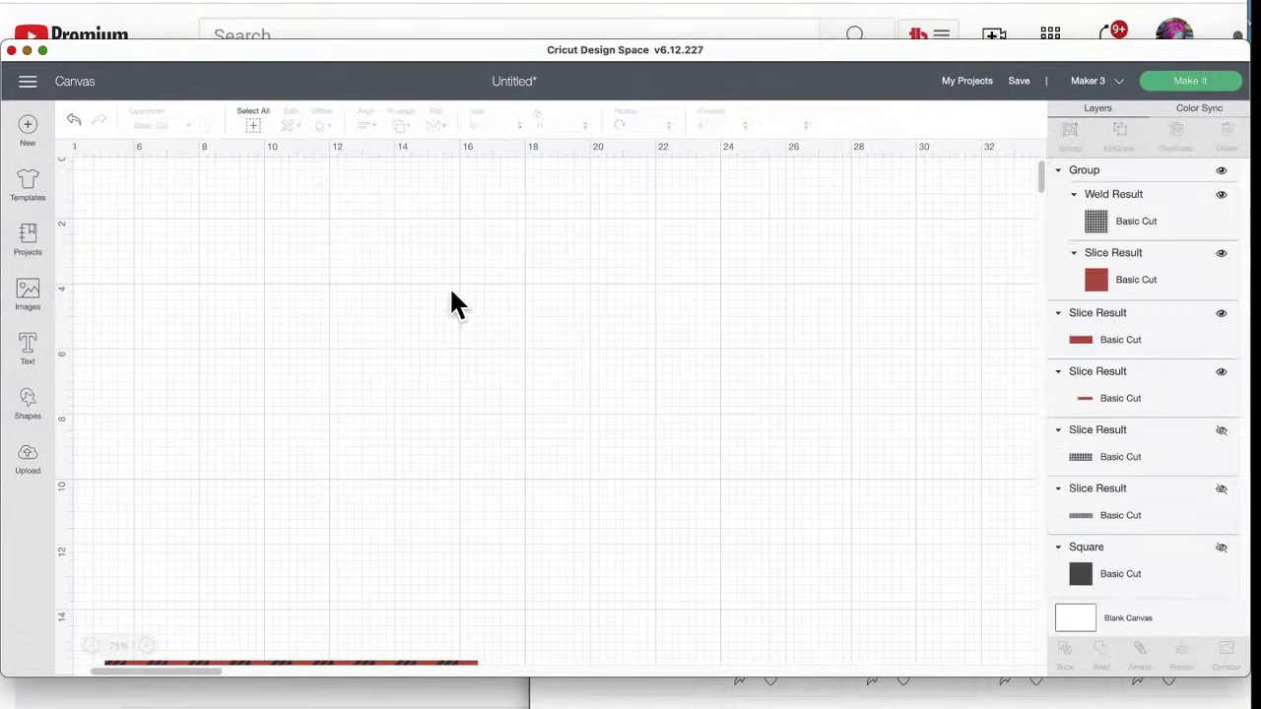
# - Move the red-and-black plaid group up the canvas to about X 5.4, Y 3.7
pyautogui.scroll(-2, 504, 591)
pyautogui.moveTo(374, 645); pyautogui.dragTo(378, 264)
pyautogui.scroll(-10, 719, 473)
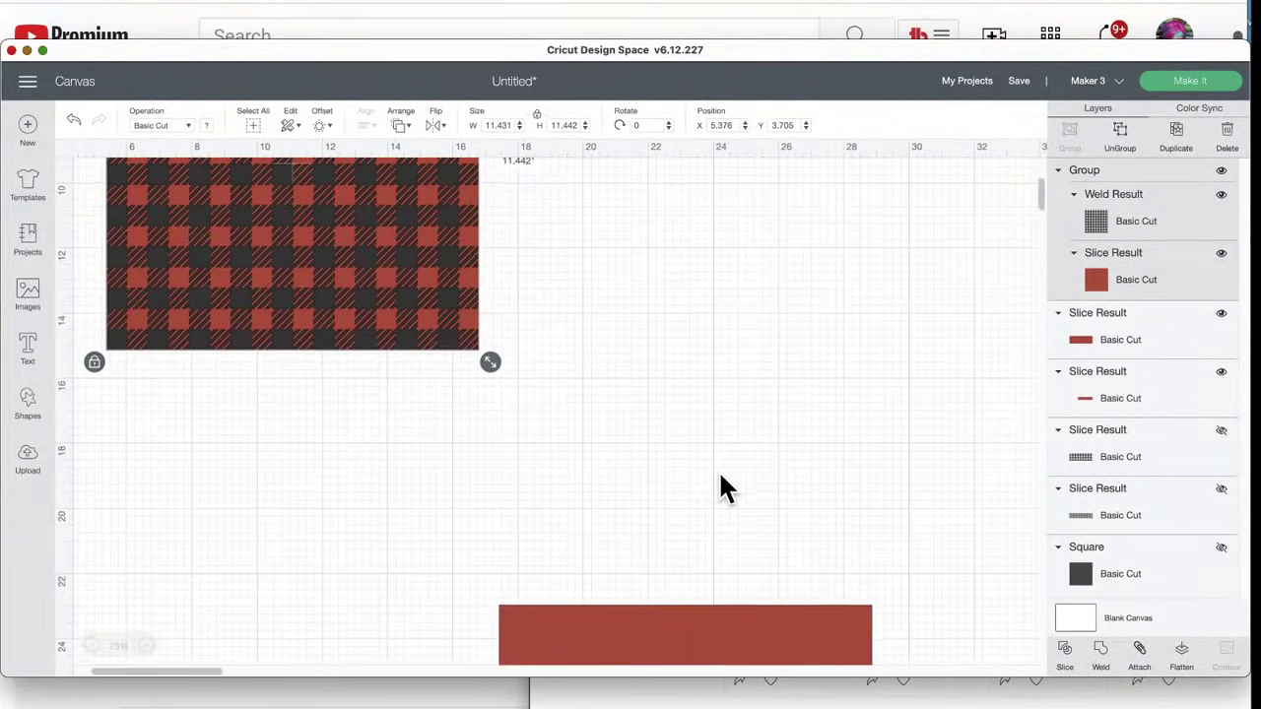
# - Delete the leftover solid red rectangle and the thin dashed red slice strip
pyautogui.click(718, 483)
pyautogui.moveTo(690, 439); pyautogui.dragTo(409, 460)
pyautogui.click(896, 507)
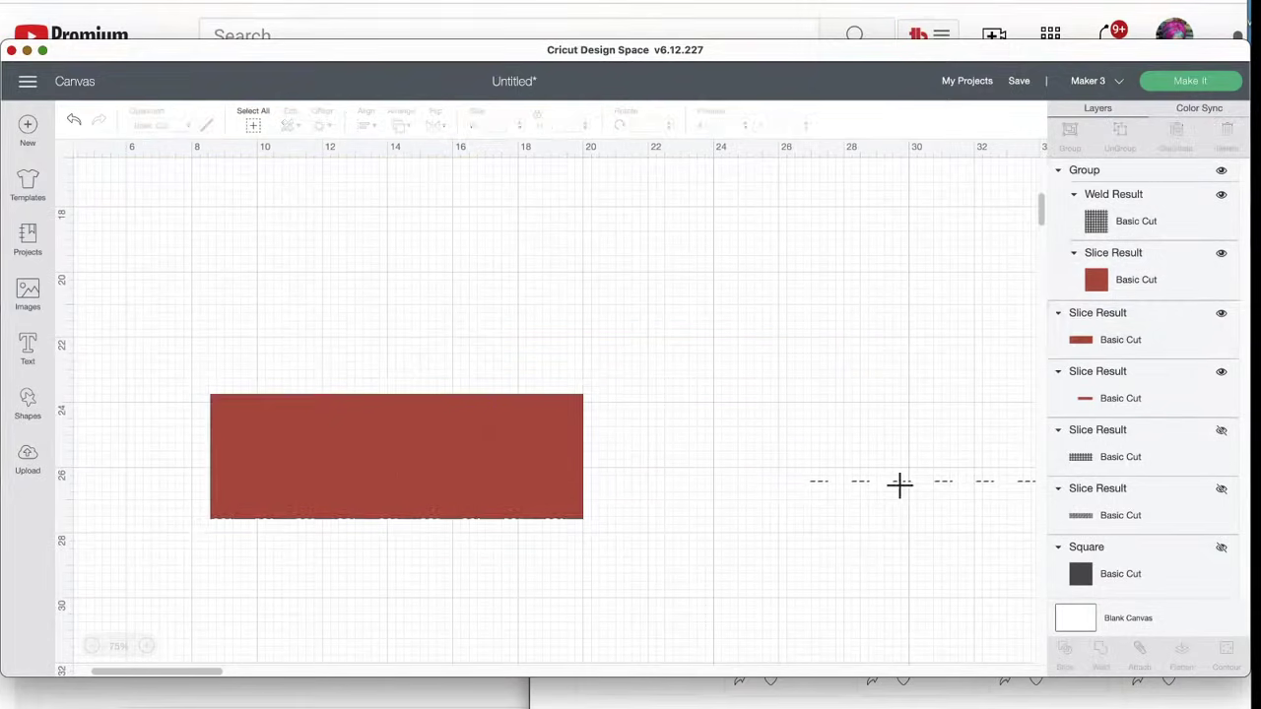
pyautogui.click(827, 483)
pyautogui.click(798, 345)
pyautogui.moveTo(483, 442); pyautogui.dragTo(649, 472)
pyautogui.click(365, 412)
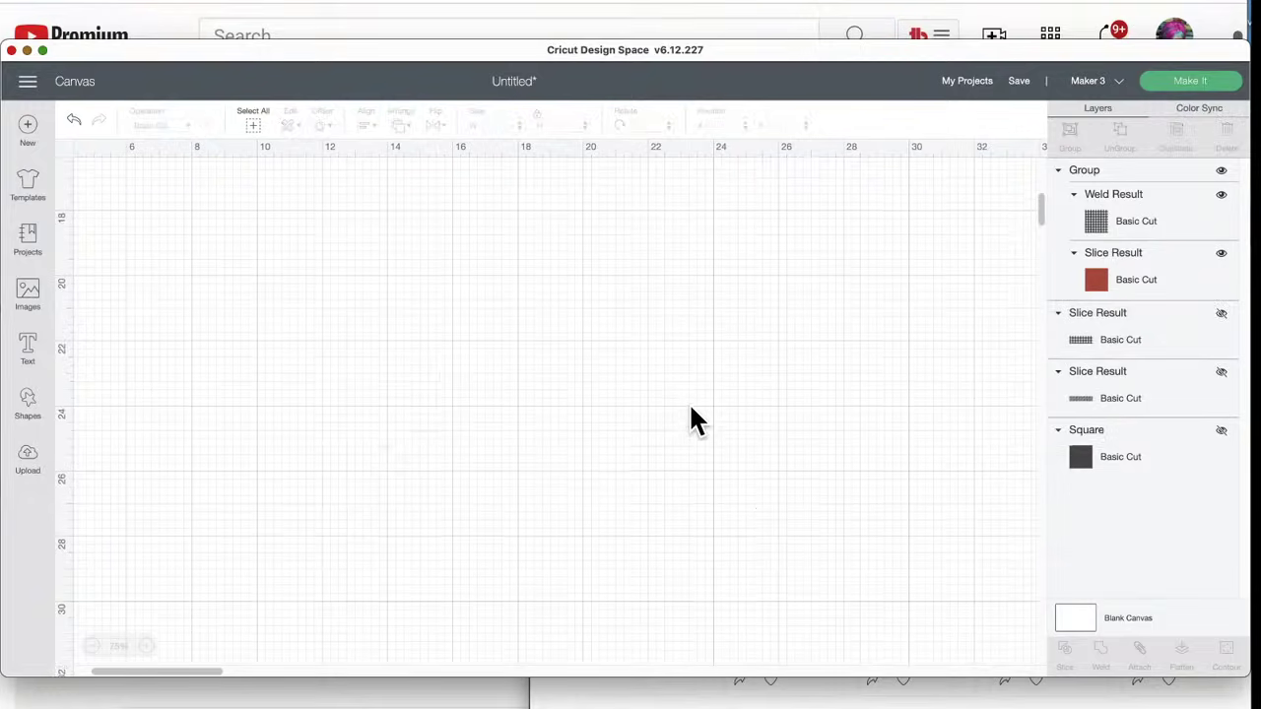
# - Move the plaid group closer to the canvas origin, to about X 2.2, Y 1.9
pyautogui.scroll(10, 689, 418)
pyautogui.hscroll(10, 691, 412)
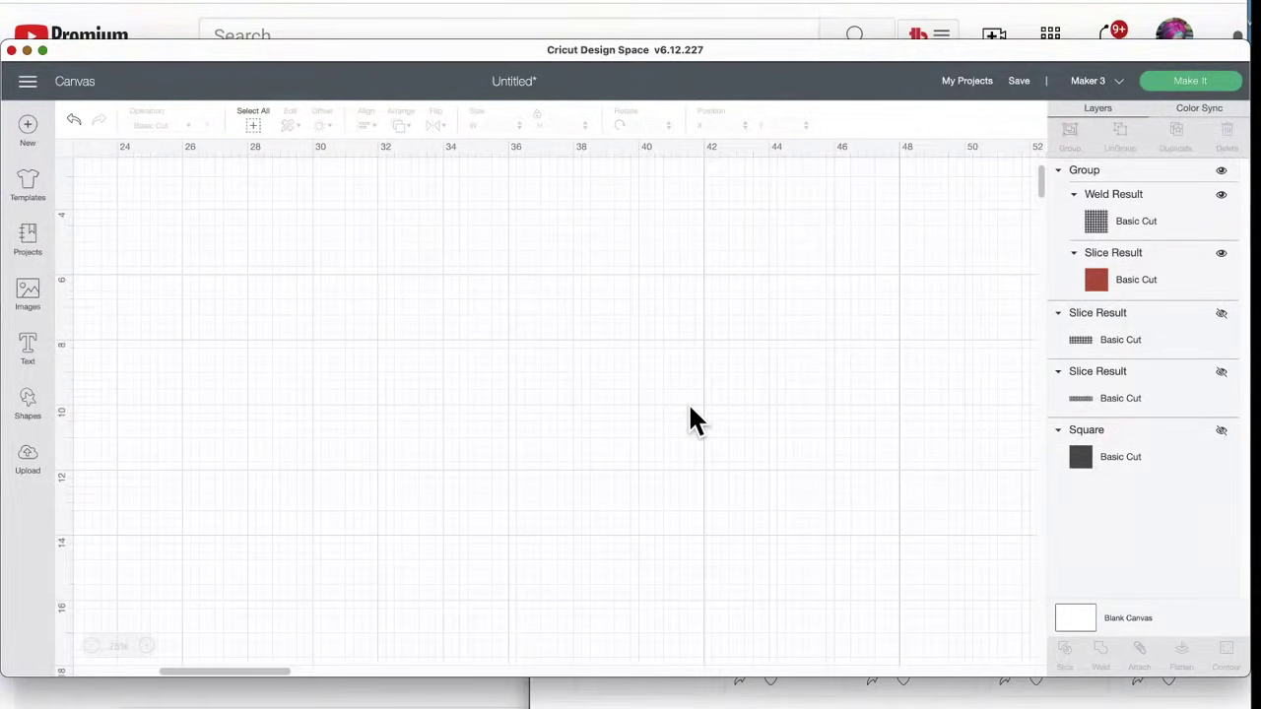
pyautogui.click(90, 645)
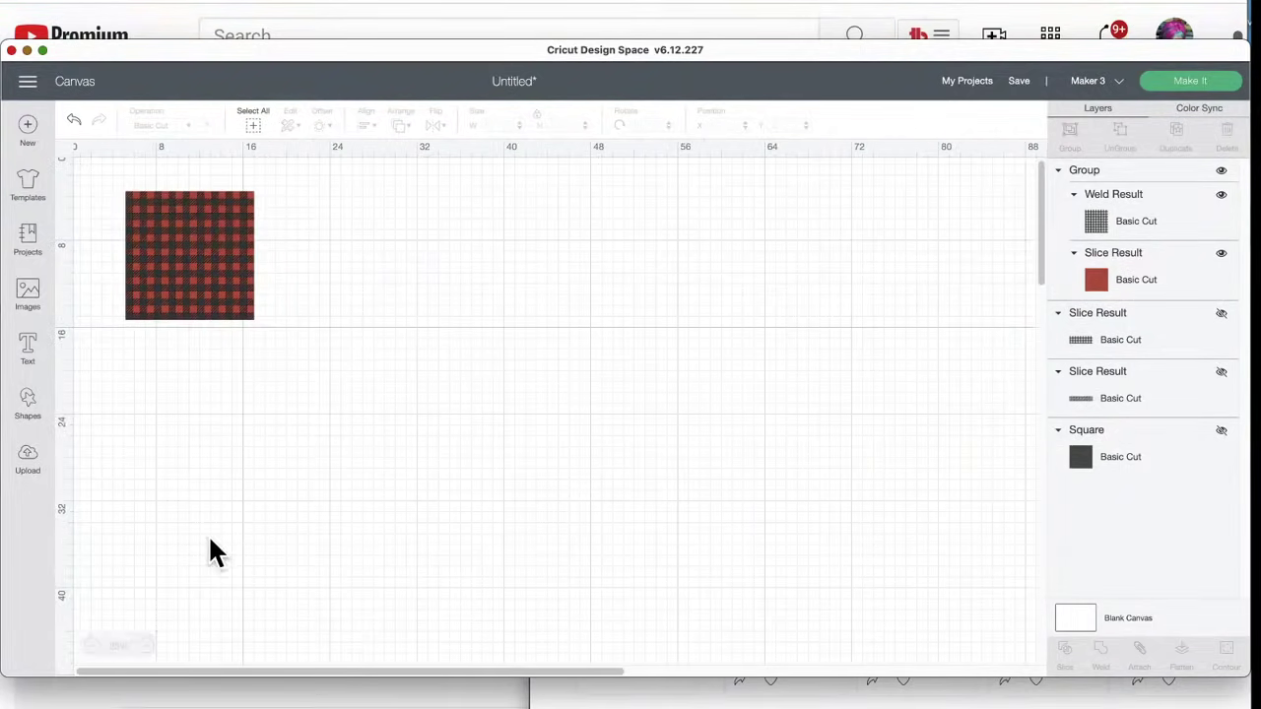
pyautogui.click(146, 646)
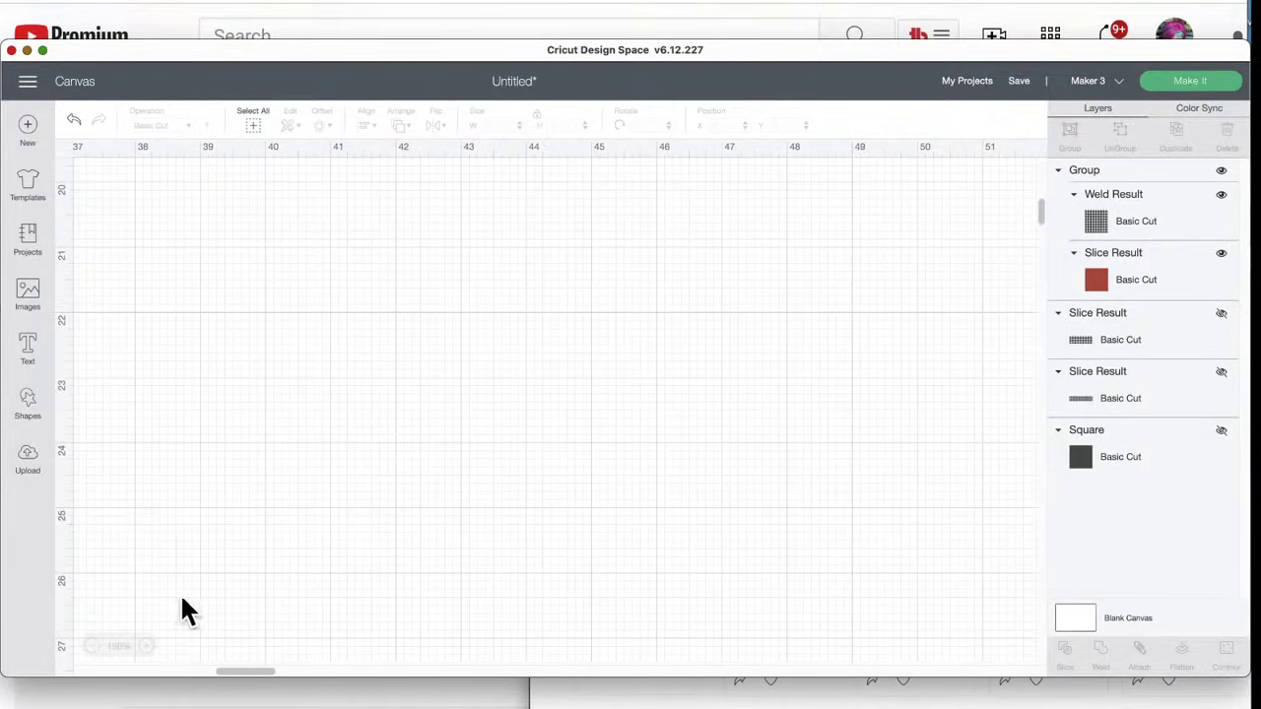
pyautogui.hscroll(-12, 195, 528)
pyautogui.scroll(7, 195, 528)
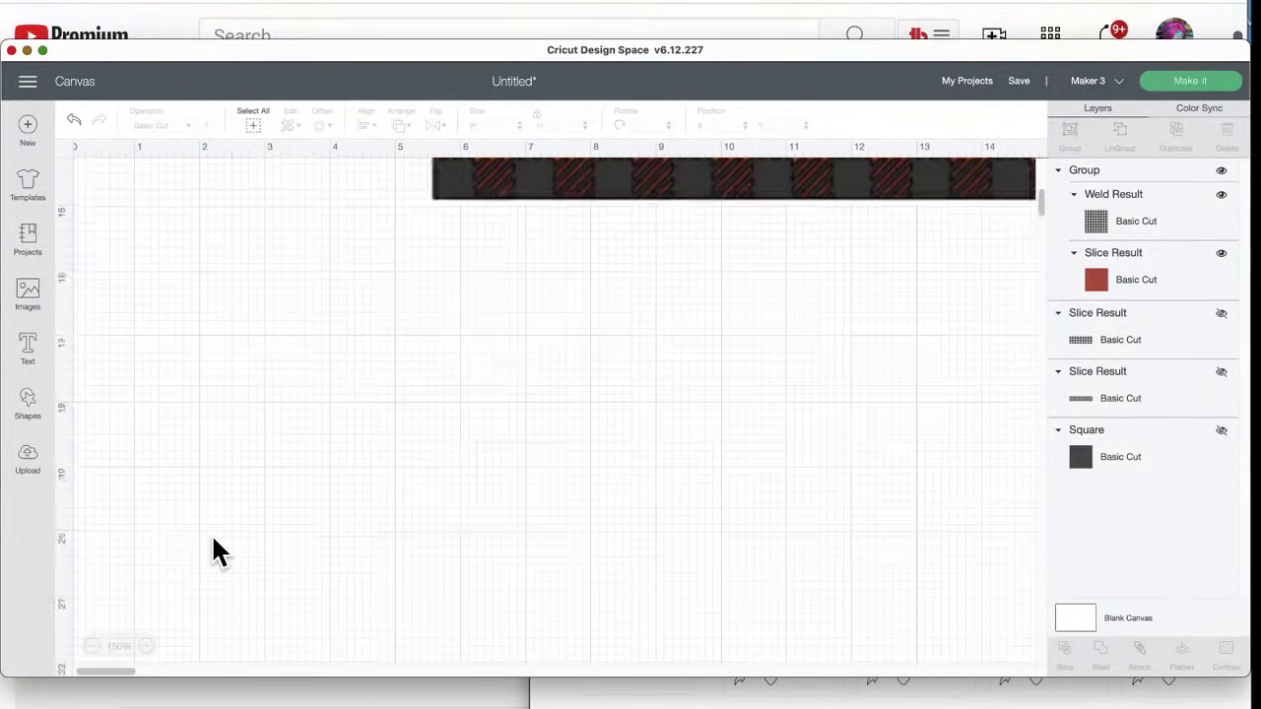
pyautogui.scroll(-2, 211, 532)
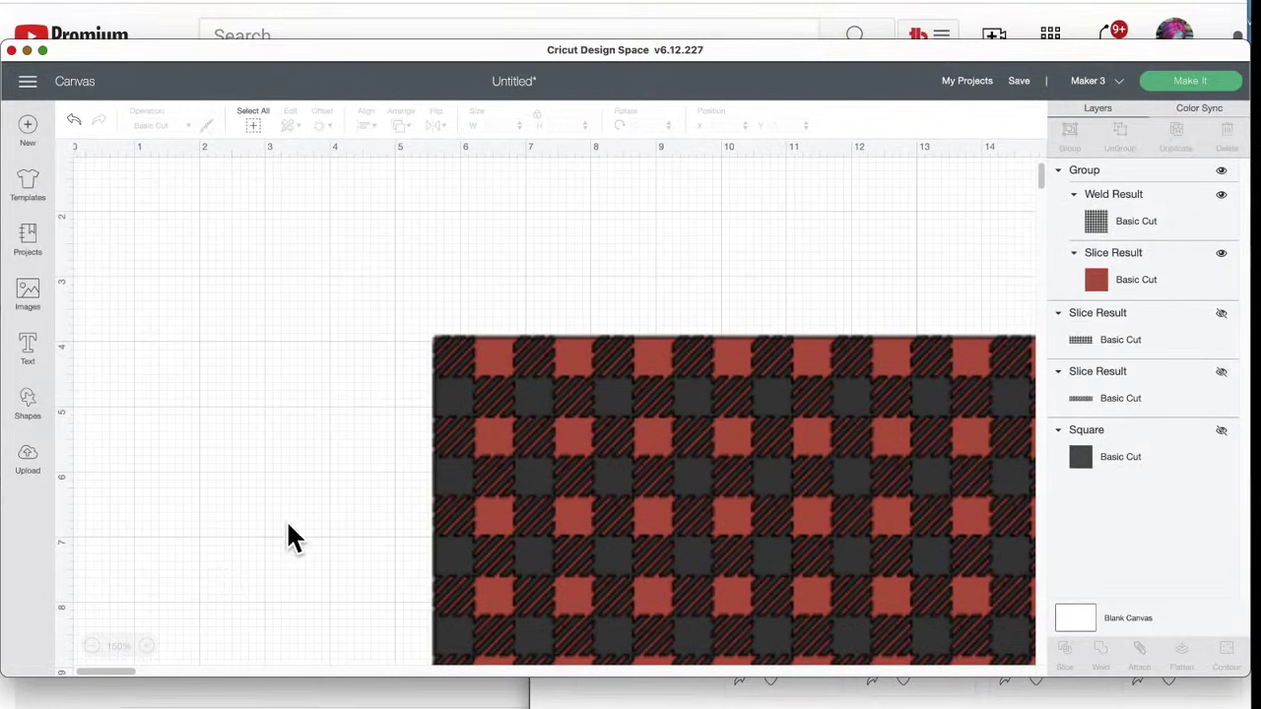
pyautogui.moveTo(597, 555); pyautogui.dragTo(395, 423)
# - Recolour the plaid's red background layer to bright blue and finally to dark red
pyautogui.click(1102, 281)
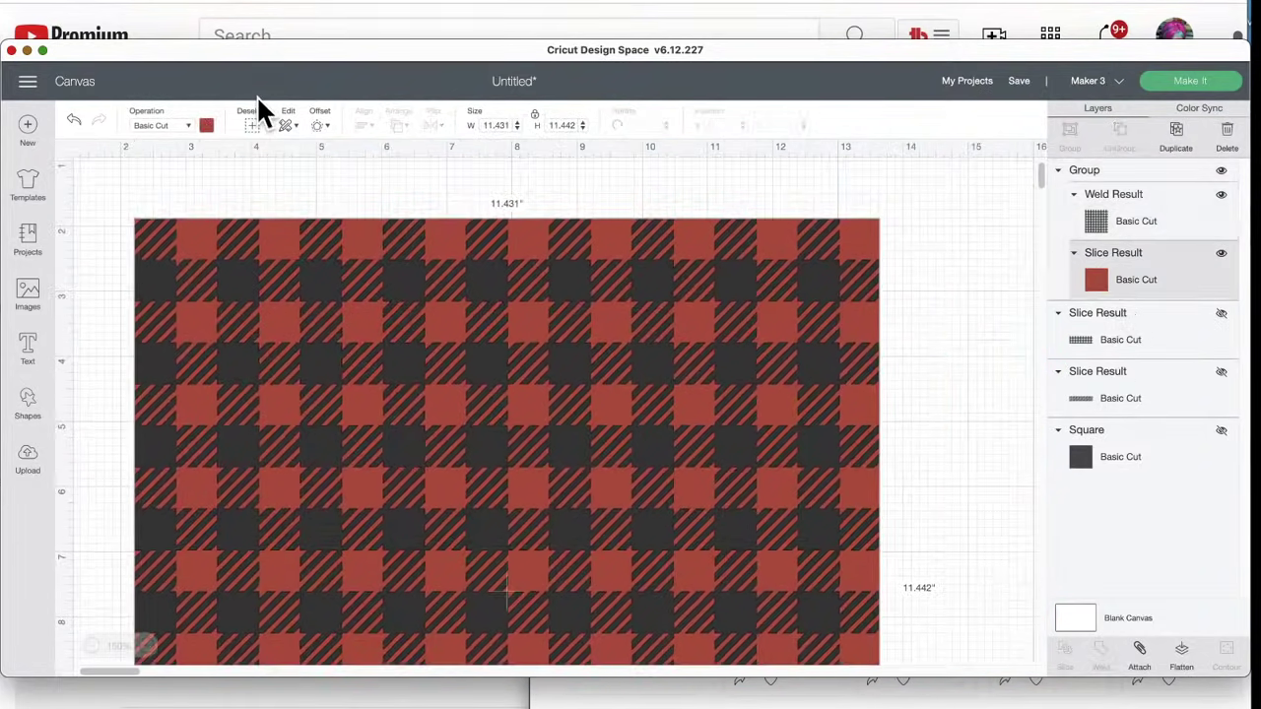
pyautogui.click(207, 128)
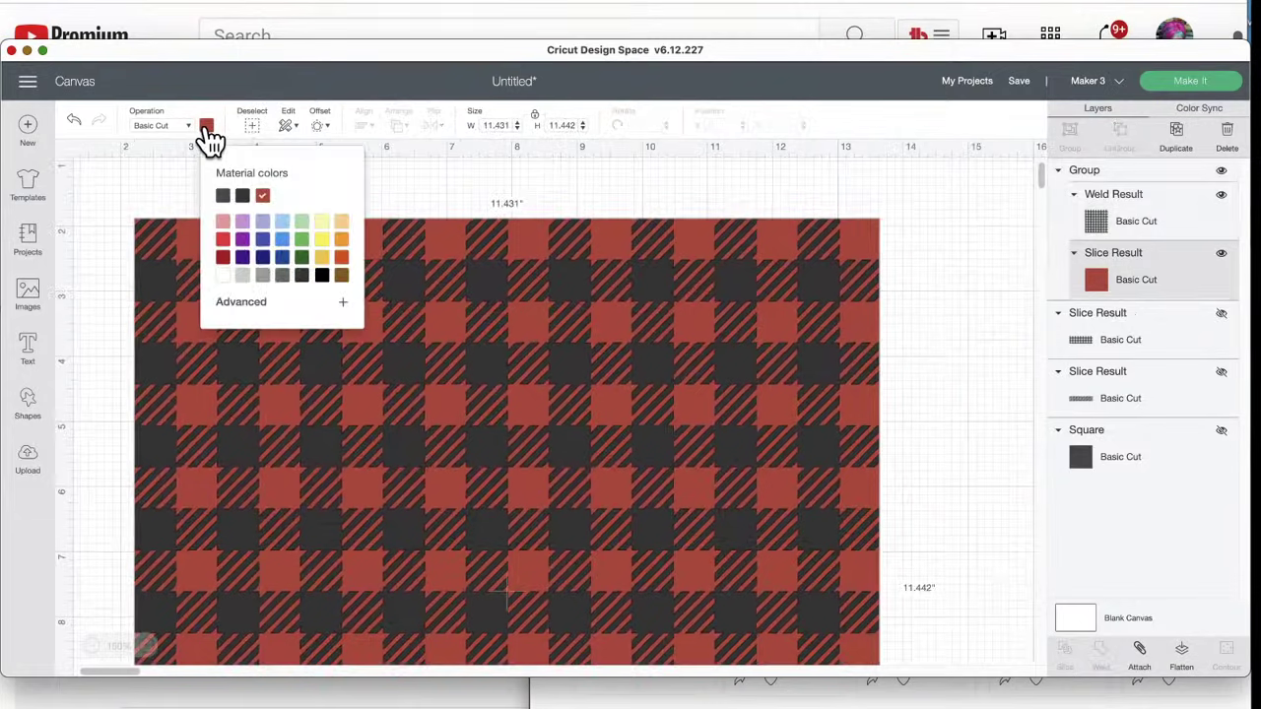
pyautogui.click(284, 246)
pyautogui.click(1106, 278)
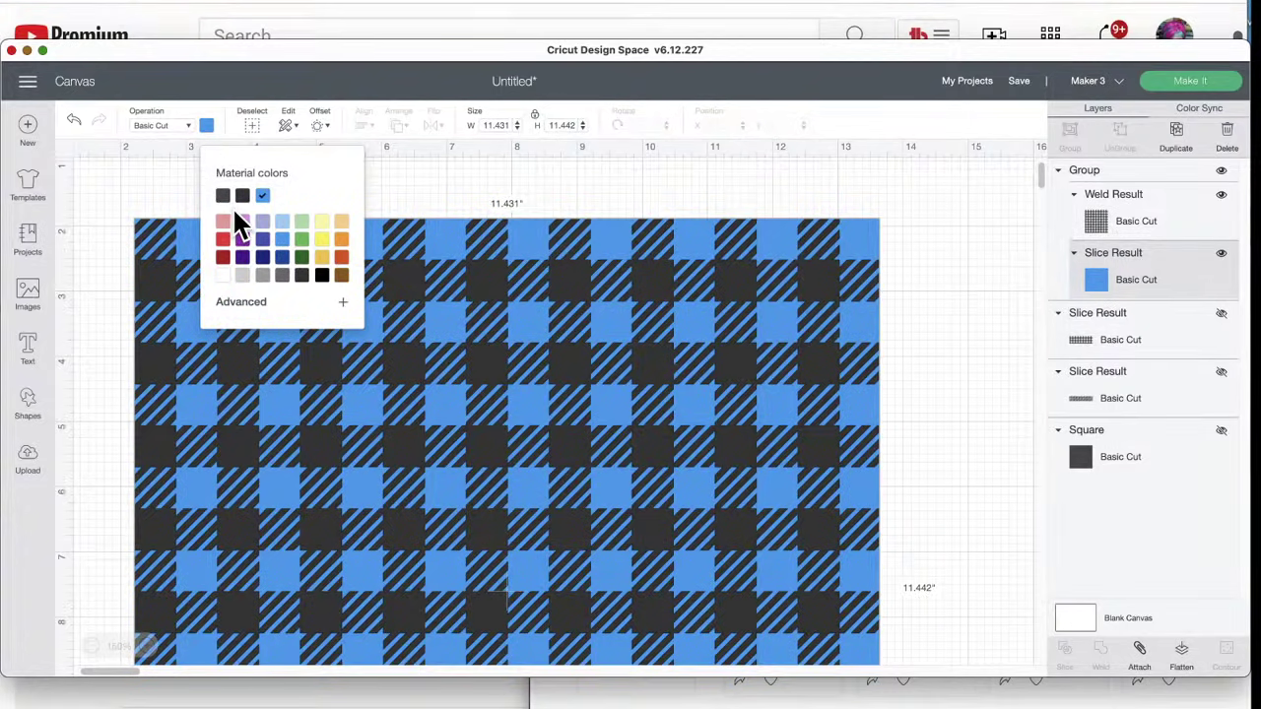
pyautogui.click(224, 259)
pyautogui.click(934, 207)
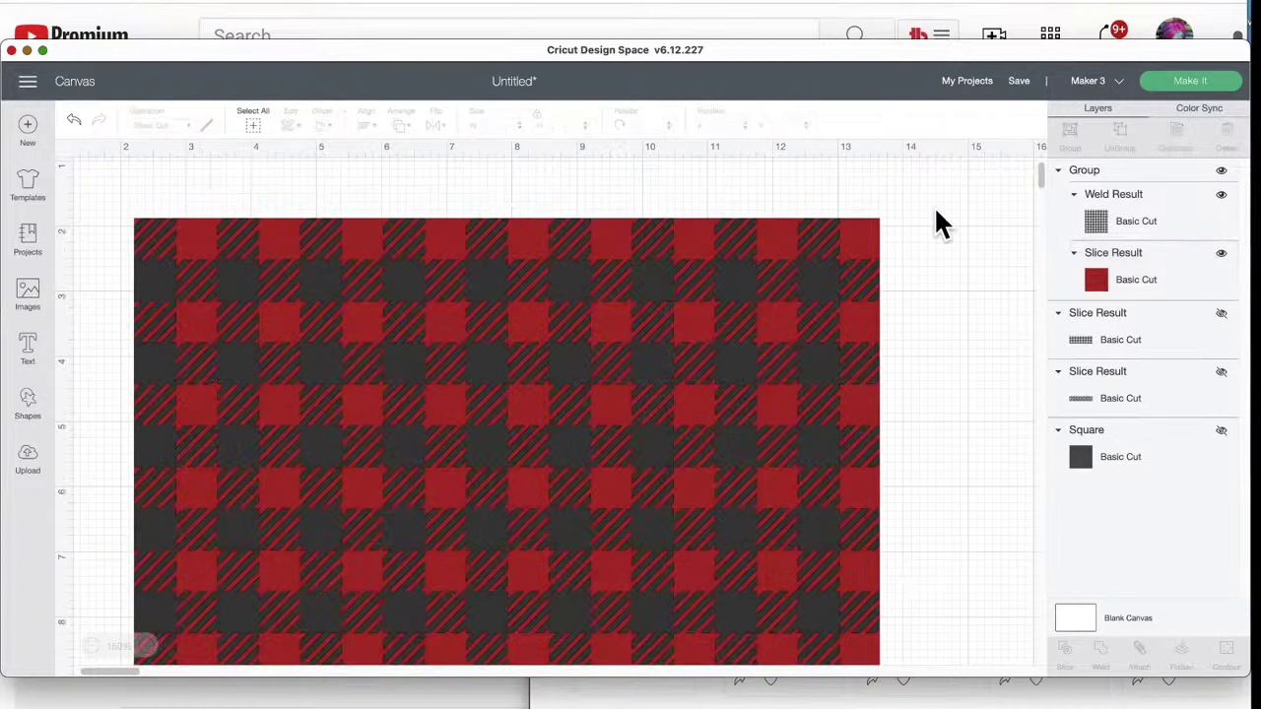
# - Toggle the dark red background layer's visibility off and on while shifting the plaid group to about X 1.9, Y 2.1
pyautogui.click(749, 372)
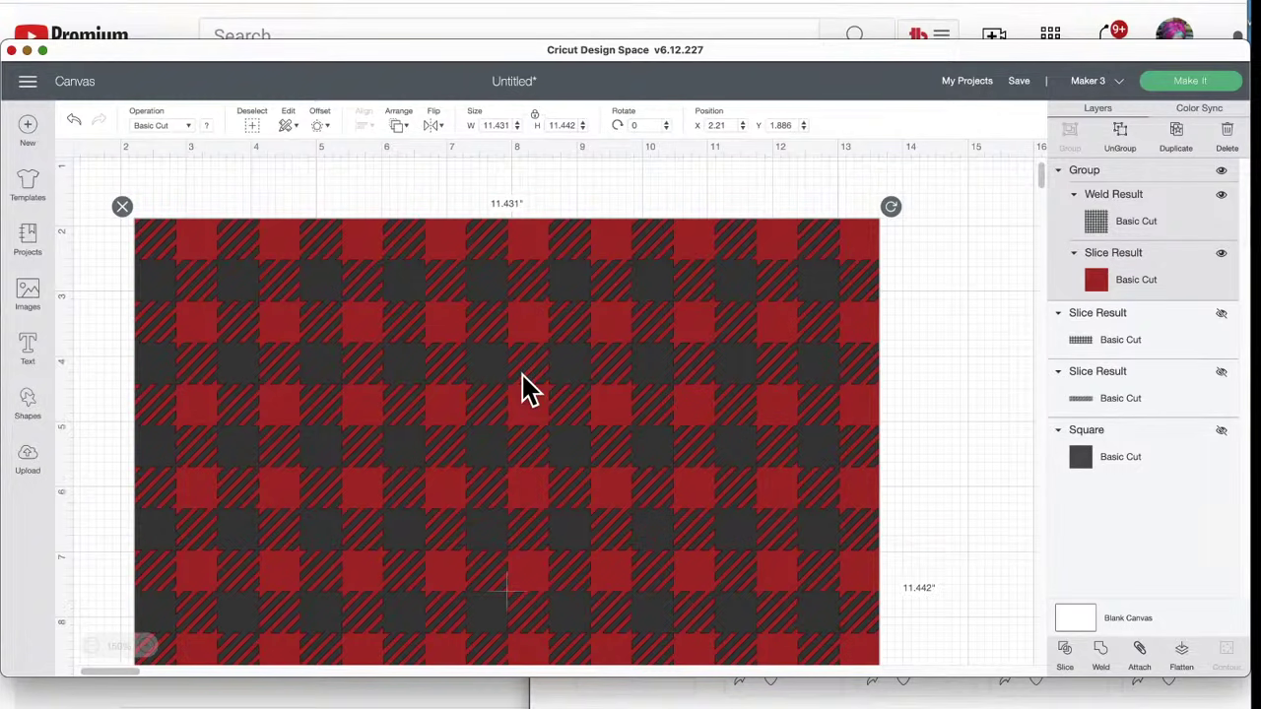
pyautogui.click(1221, 254)
pyautogui.moveTo(591, 337); pyautogui.dragTo(557, 360)
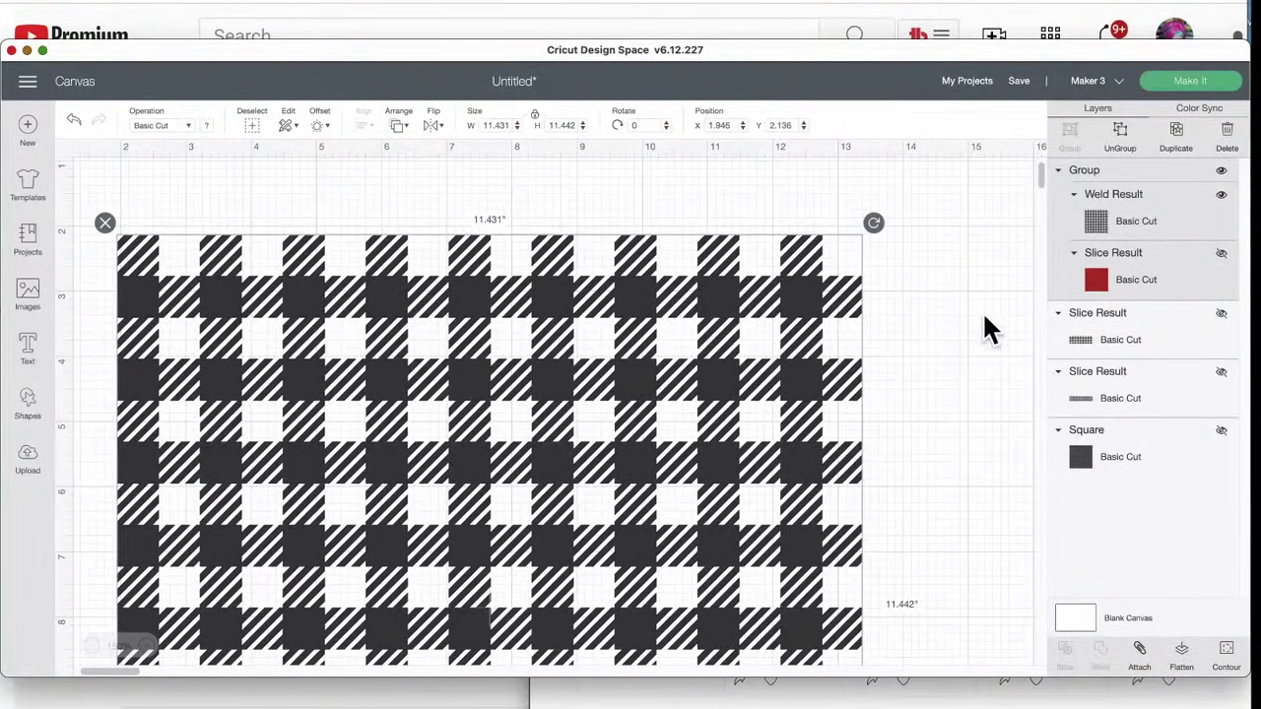
pyautogui.click(1221, 254)
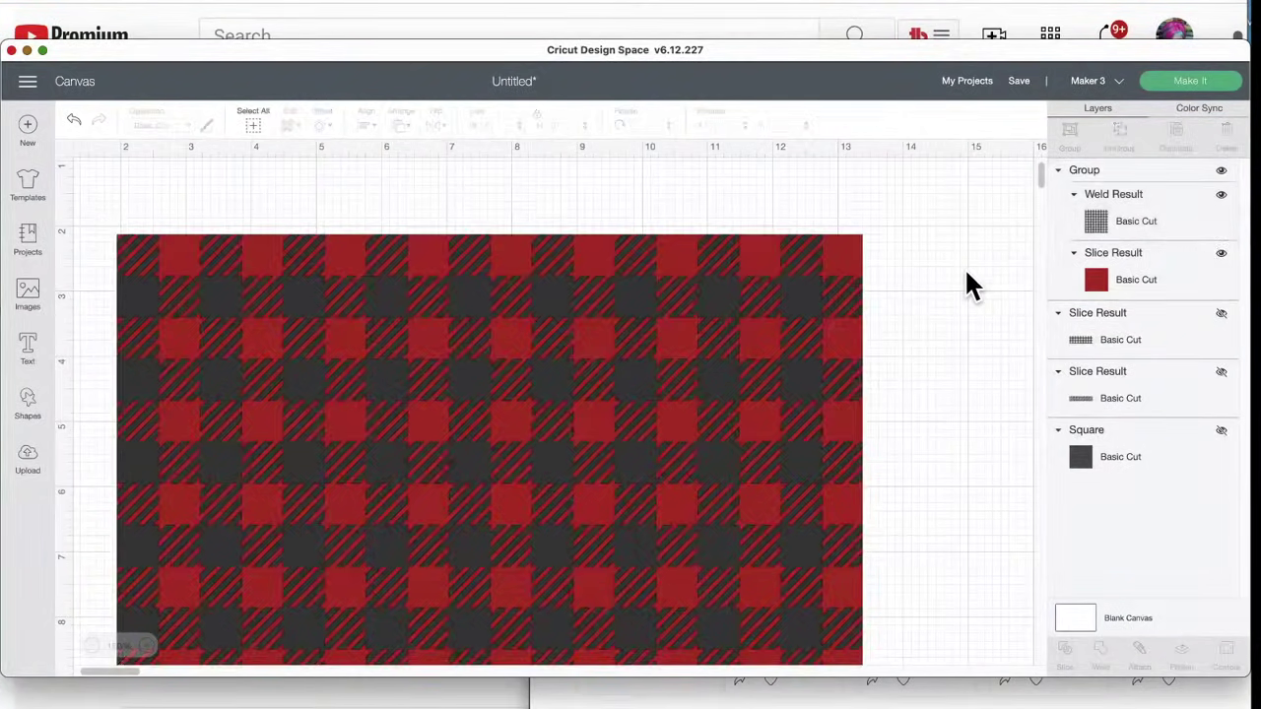
# - Save the project with the title "Buffalo Plaid"
pyautogui.click(1014, 86)
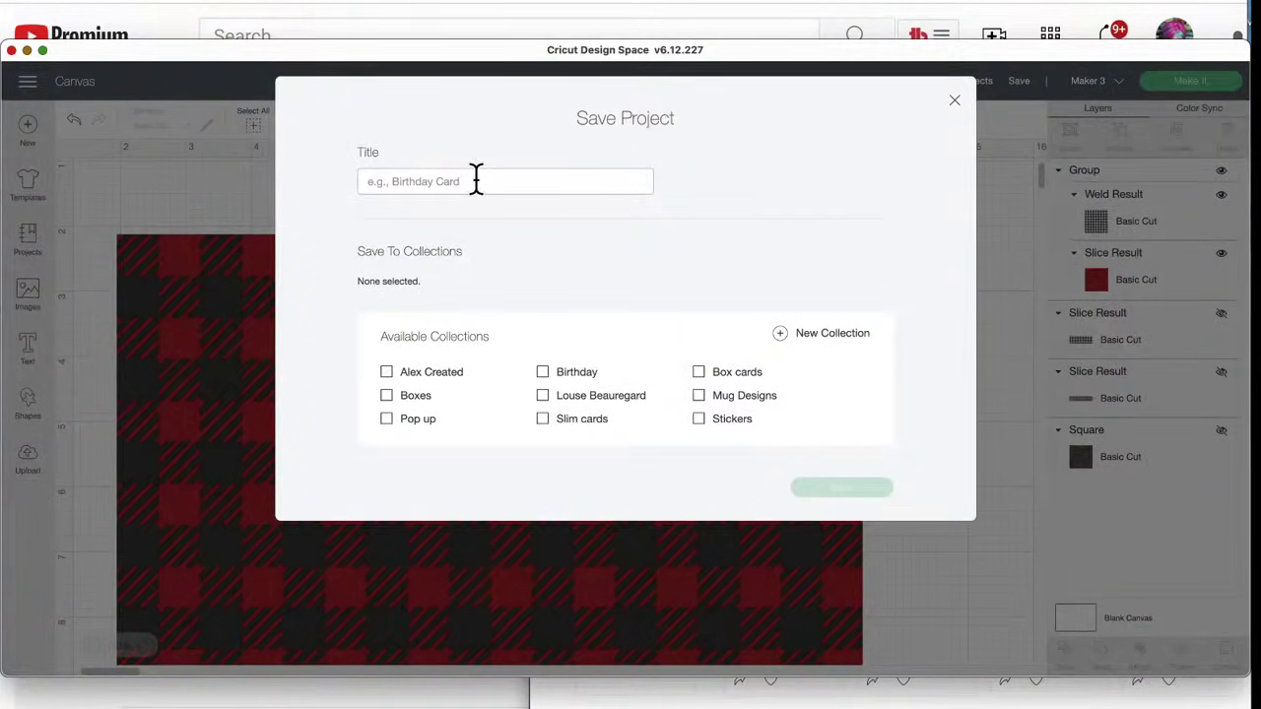
pyautogui.click(476, 180)
pyautogui.write('Buffulo')
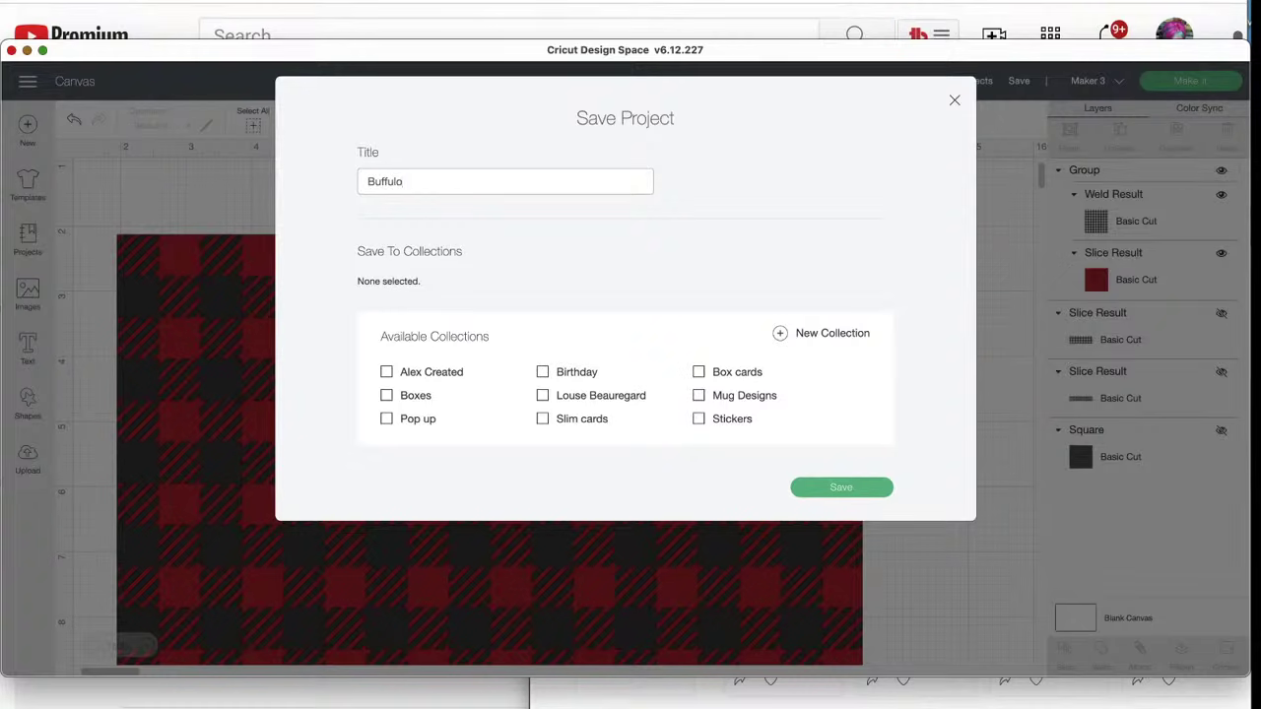
pyautogui.press('BackSpace')
pyautogui.press('BackSpace')
pyautogui.click(849, 487)
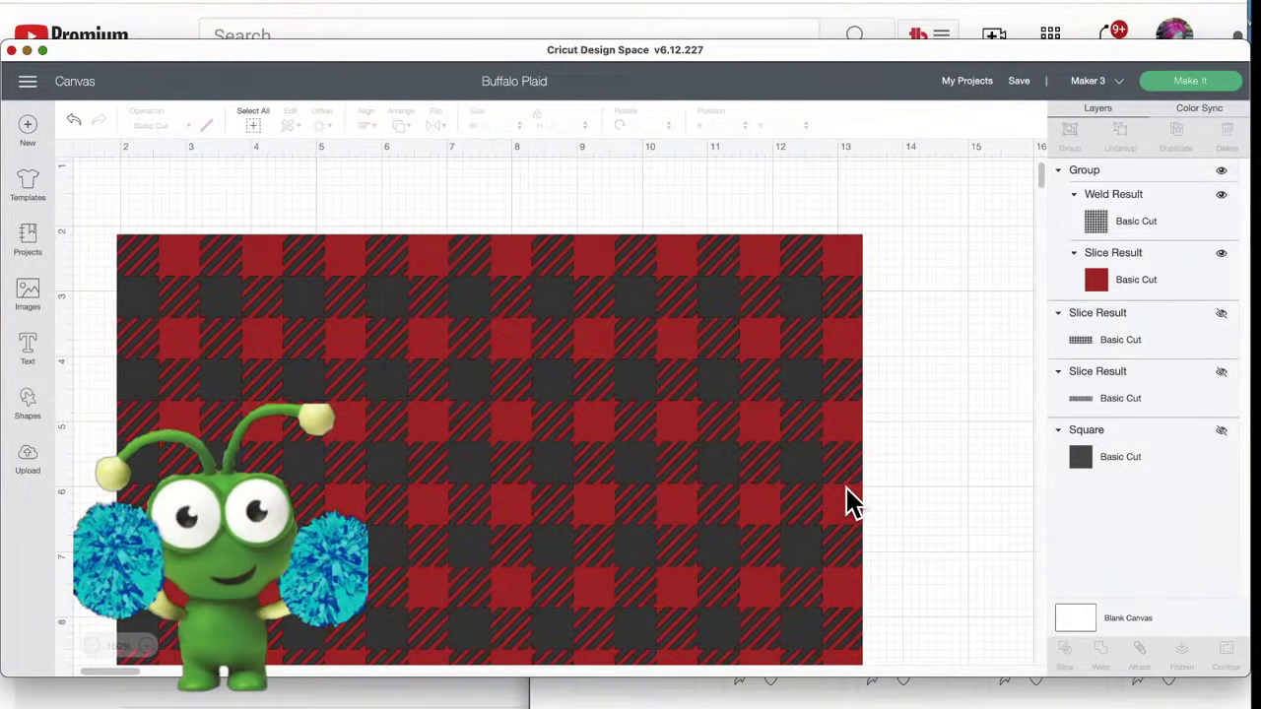
# - Move the plaid group near the canvas origin, to about X 0.4, Y 0.9
pyautogui.scroll(-5, 653, 532)
pyautogui.scroll(-5, 653, 532)
pyautogui.scroll(7, 653, 529)
pyautogui.hscroll(-2, 653, 530)
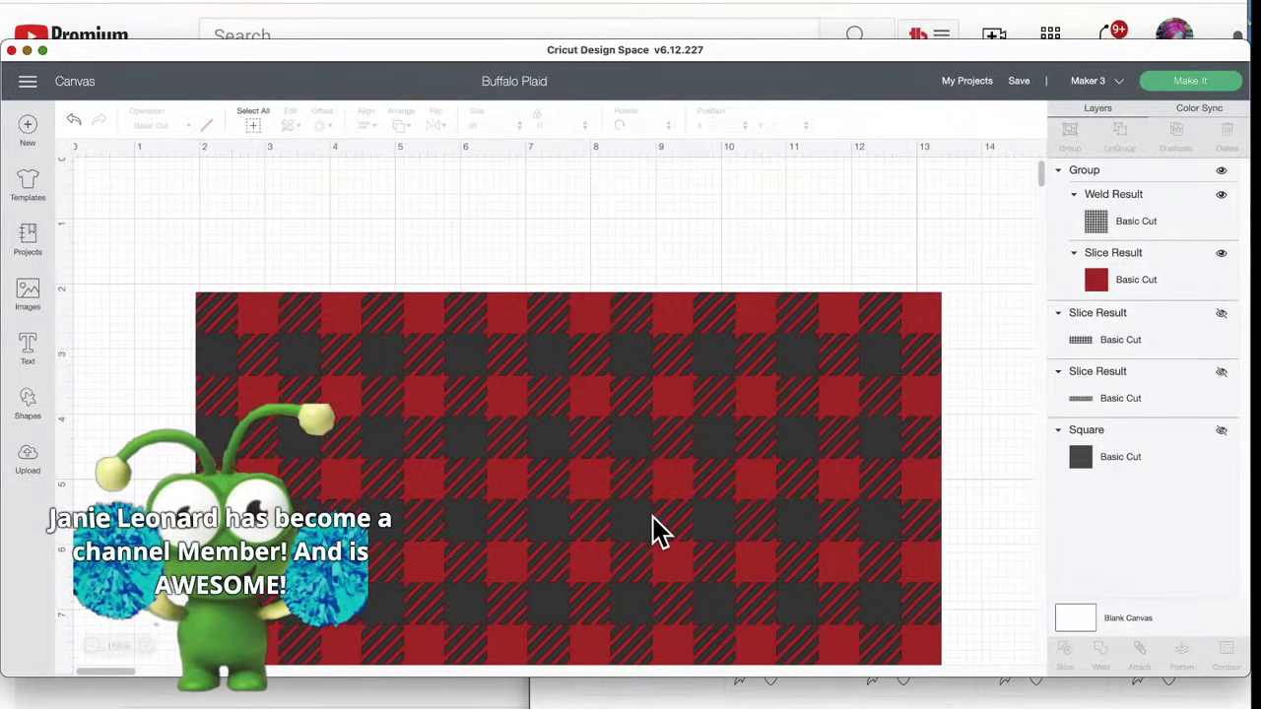
pyautogui.hscroll(6, 653, 530)
pyautogui.hscroll(-6, 653, 530)
pyautogui.moveTo(652, 515); pyautogui.dragTo(552, 444)
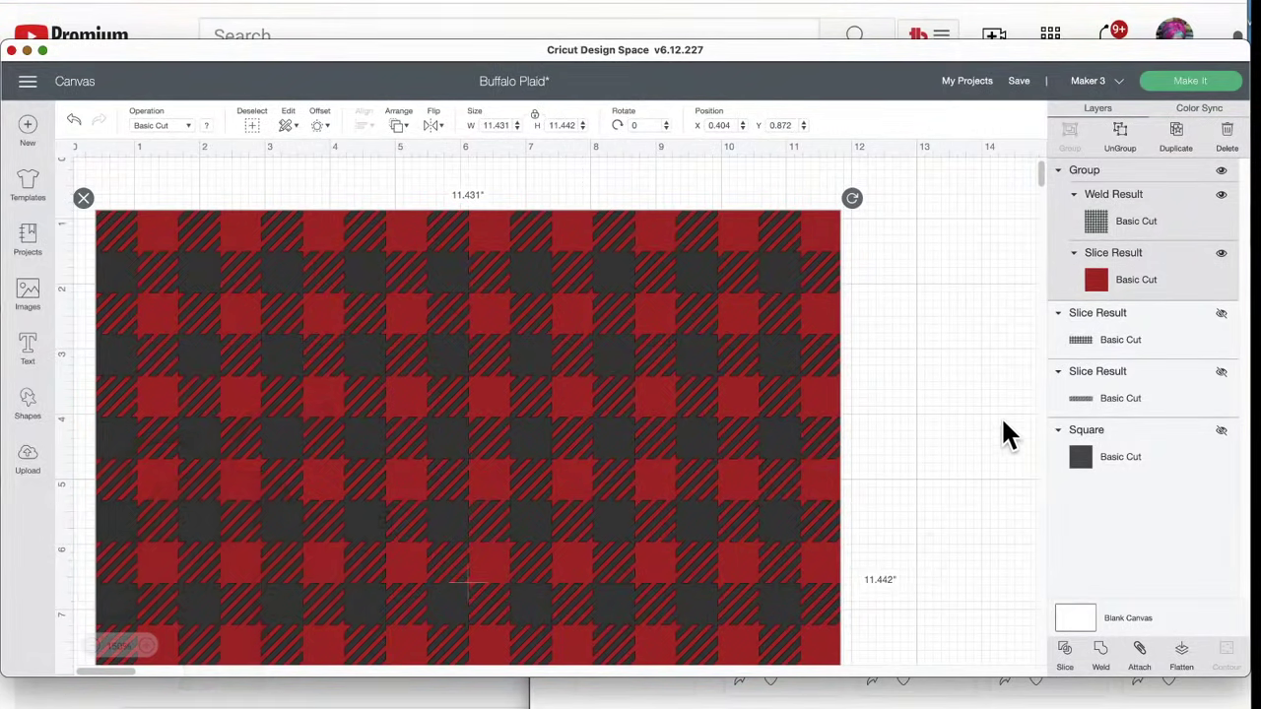
# - Recolour the plaid's dark red background layer to purple
pyautogui.click(1107, 280)
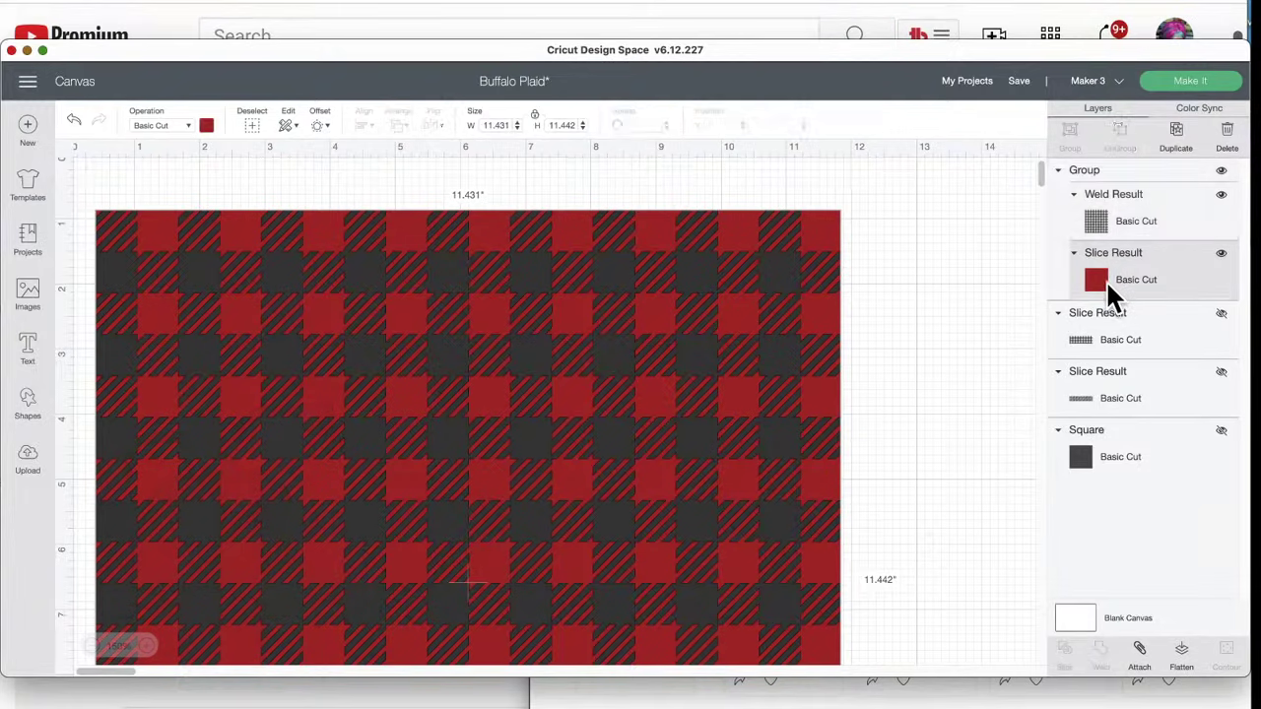
pyautogui.click(206, 126)
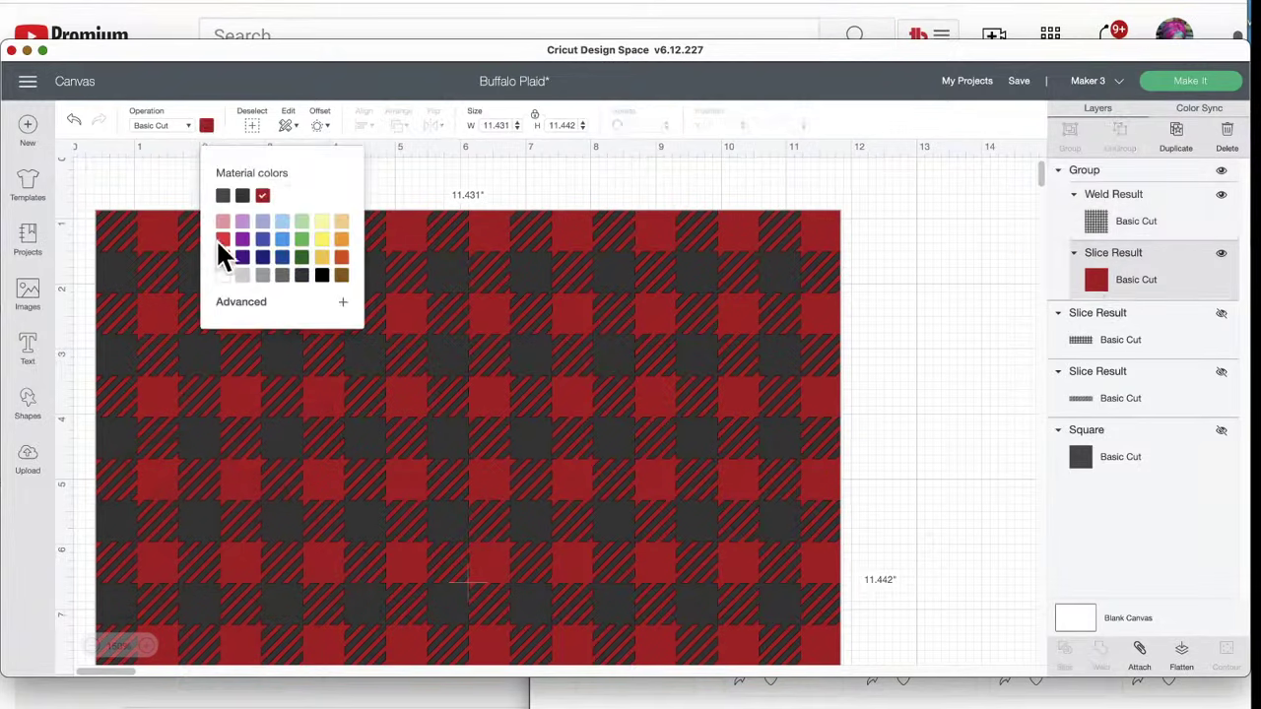
pyautogui.click(242, 255)
pyautogui.click(940, 364)
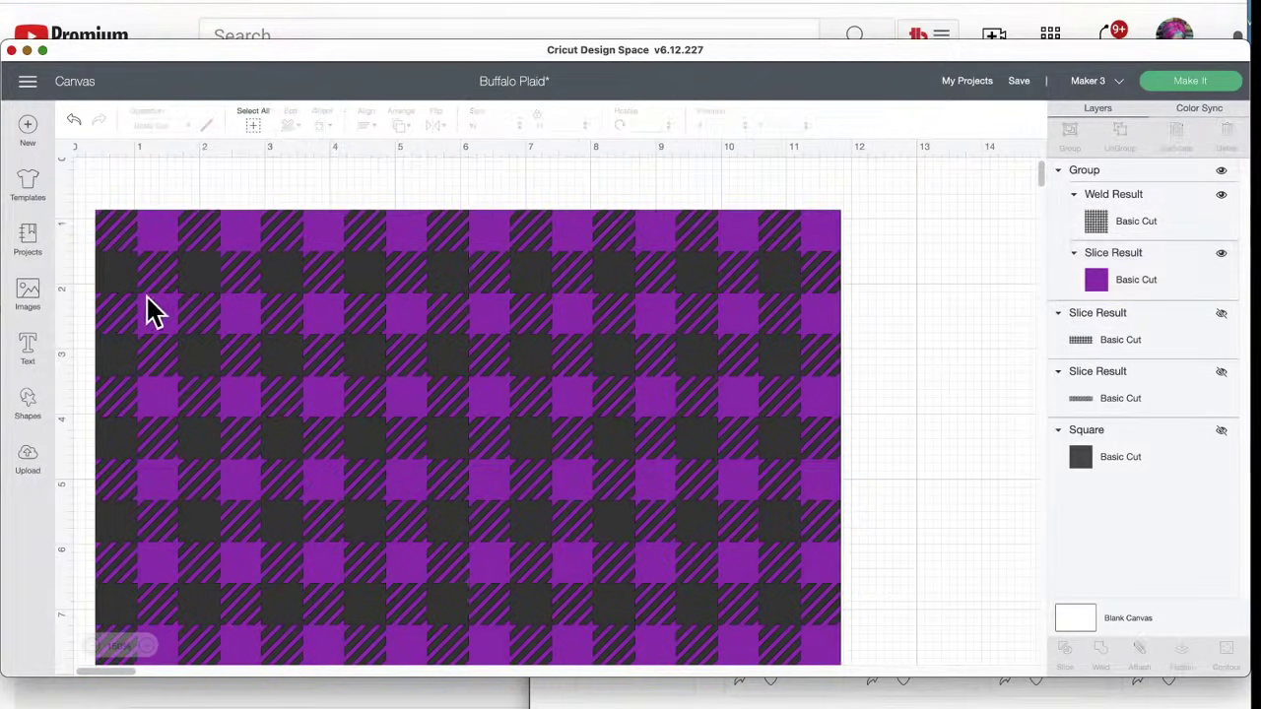
# - Add a square shape to the canvas and recolour the plaid's dark Weld Result layer white
pyautogui.click(30, 418)
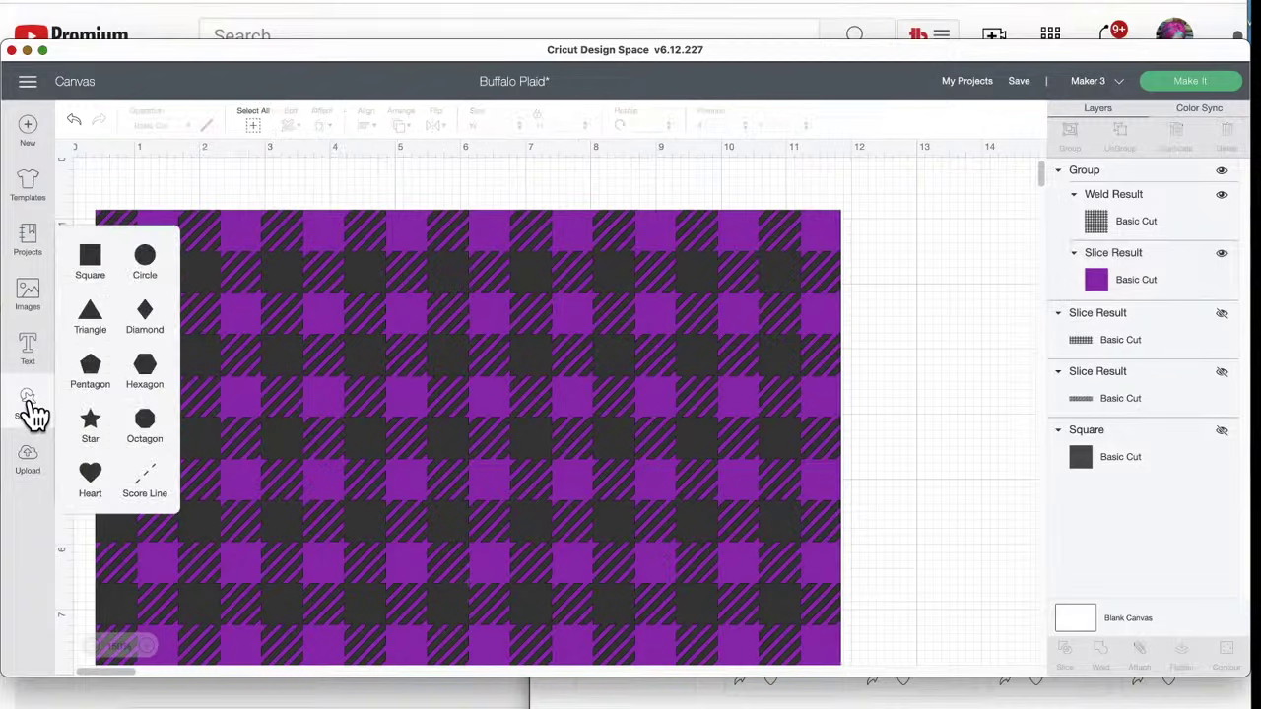
pyautogui.click(90, 264)
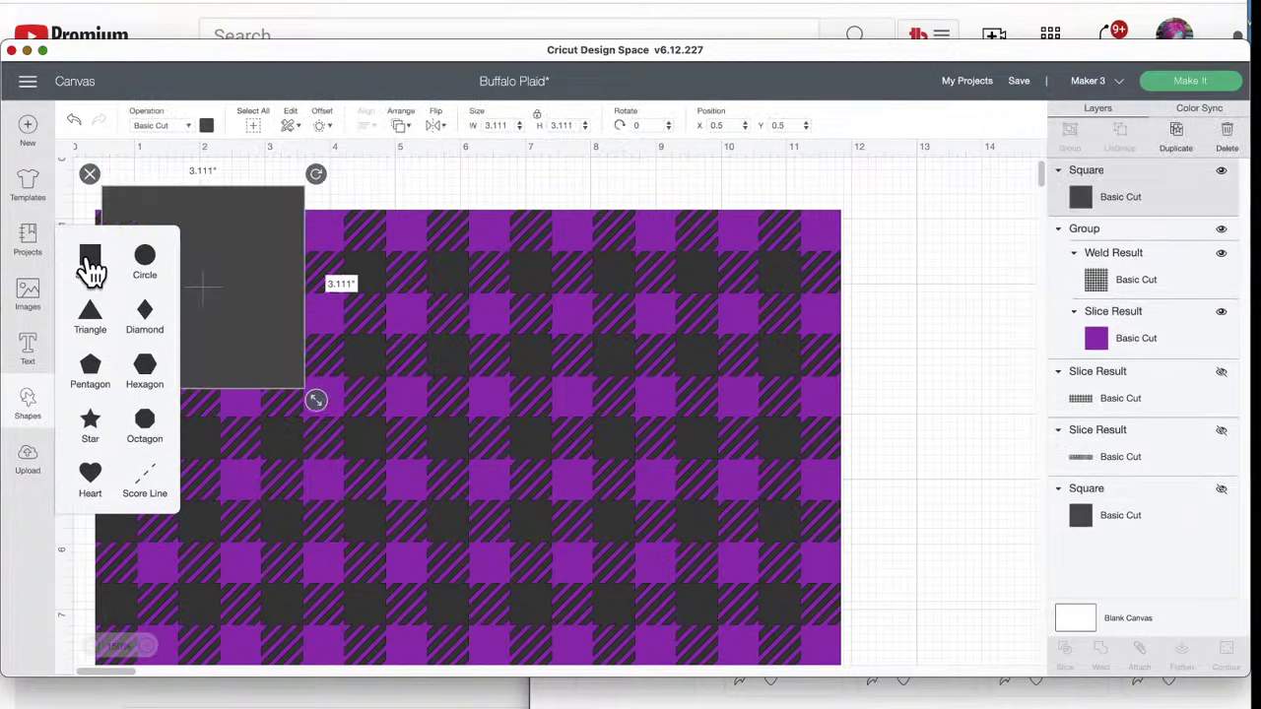
pyautogui.click(1103, 281)
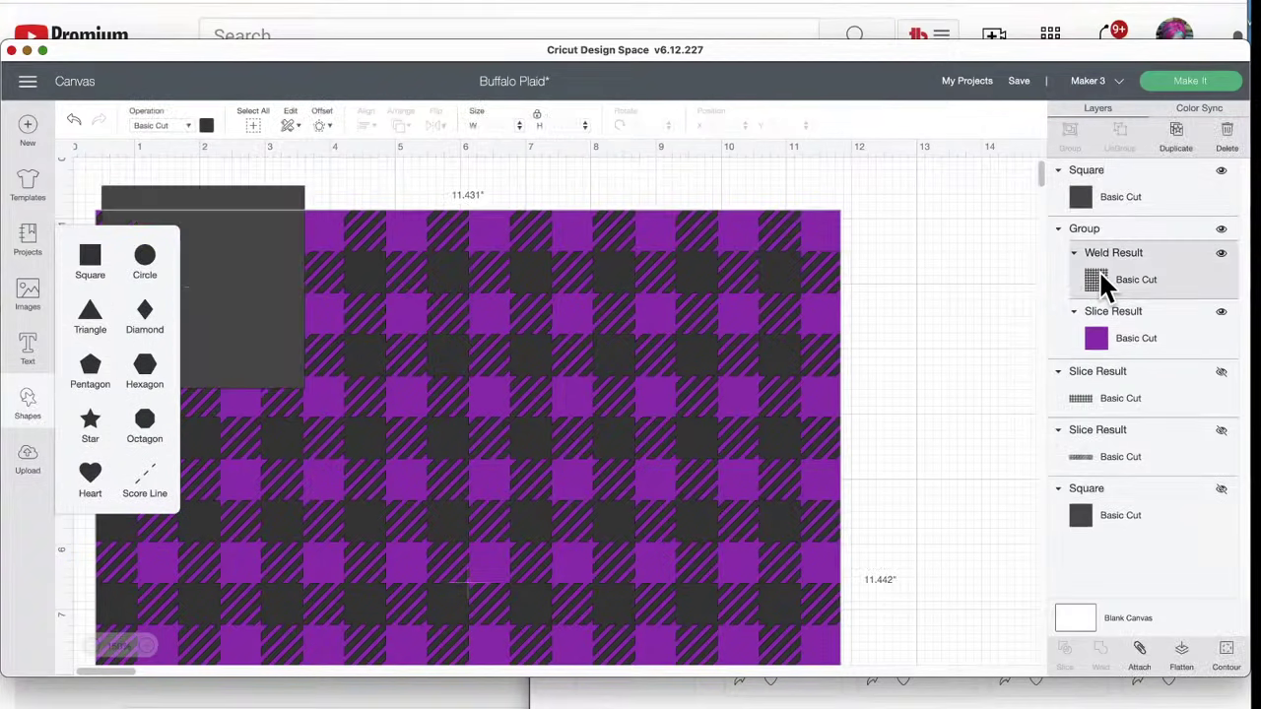
pyautogui.click(206, 125)
pyautogui.click(224, 276)
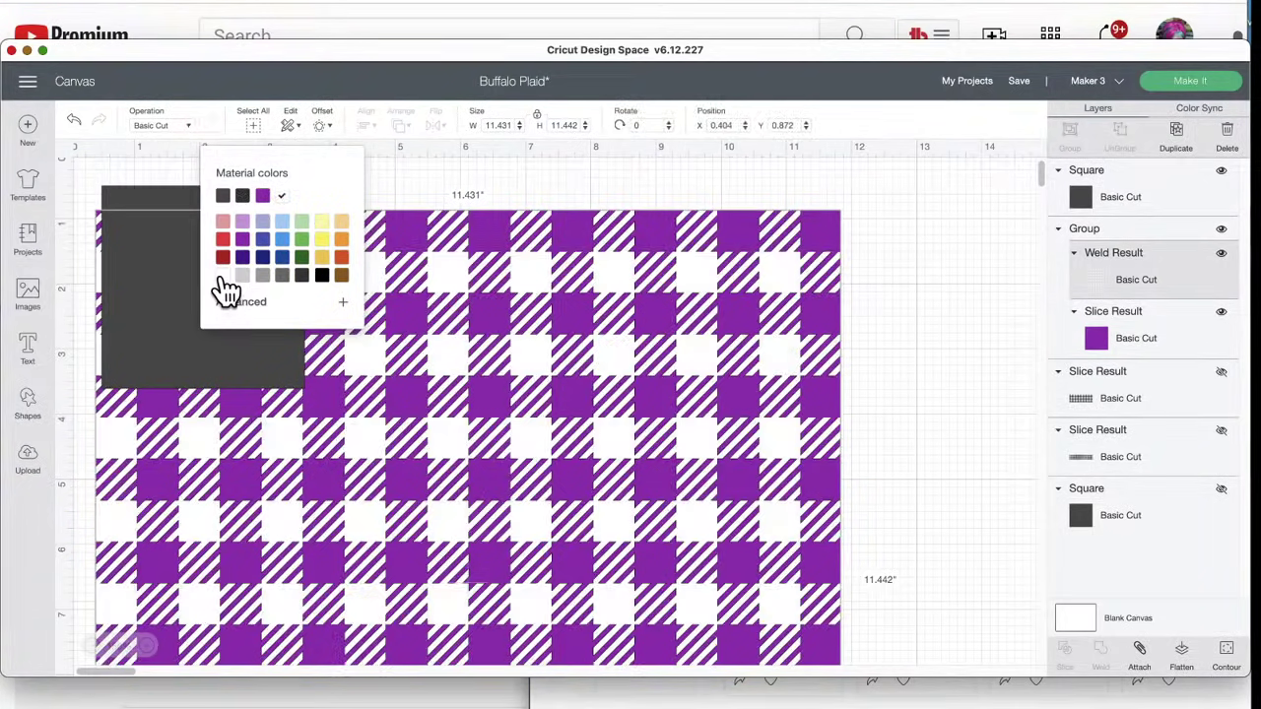
pyautogui.click(963, 384)
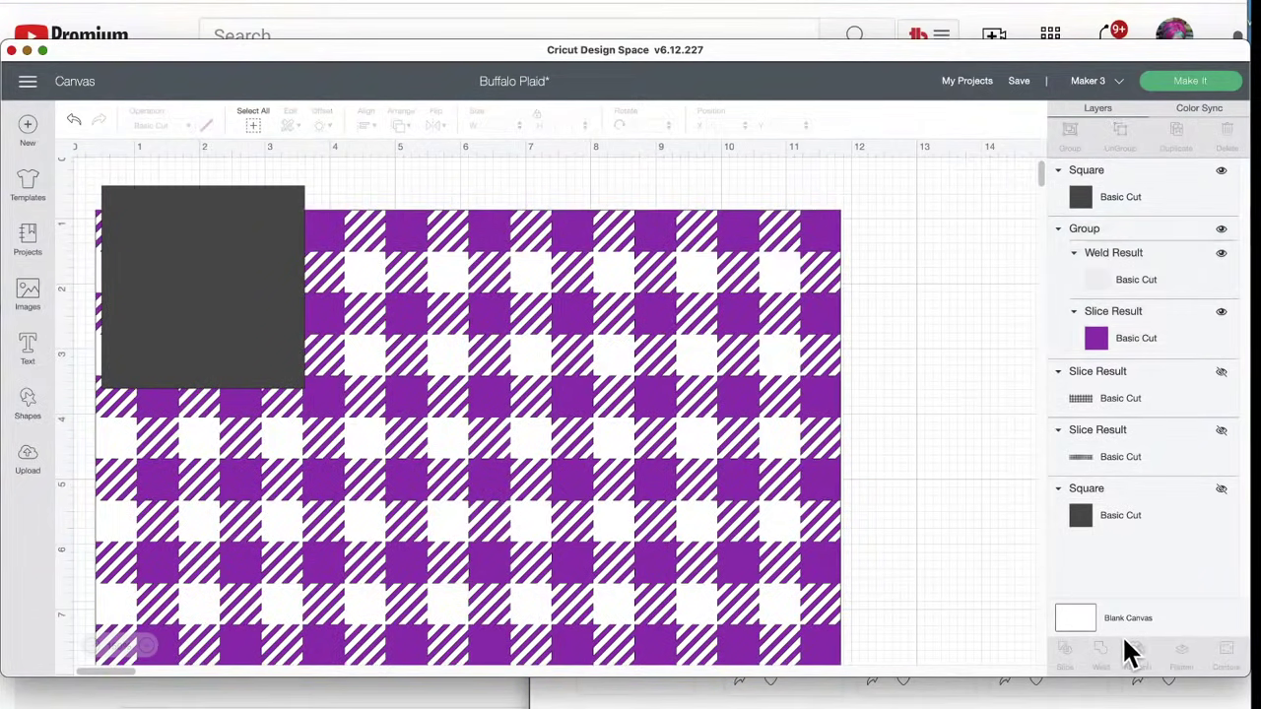
# - Change the blank canvas background colour to light green
pyautogui.click(1086, 630)
pyautogui.click(512, 126)
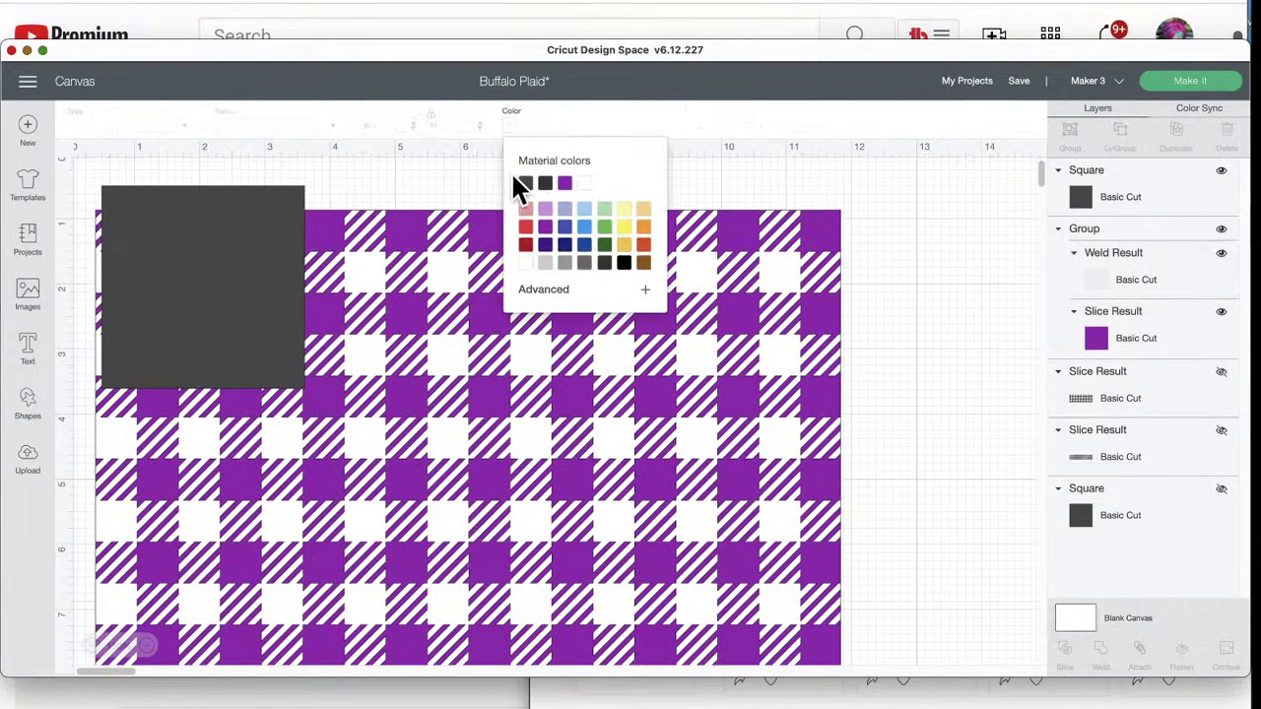
pyautogui.click(604, 209)
pyautogui.click(954, 417)
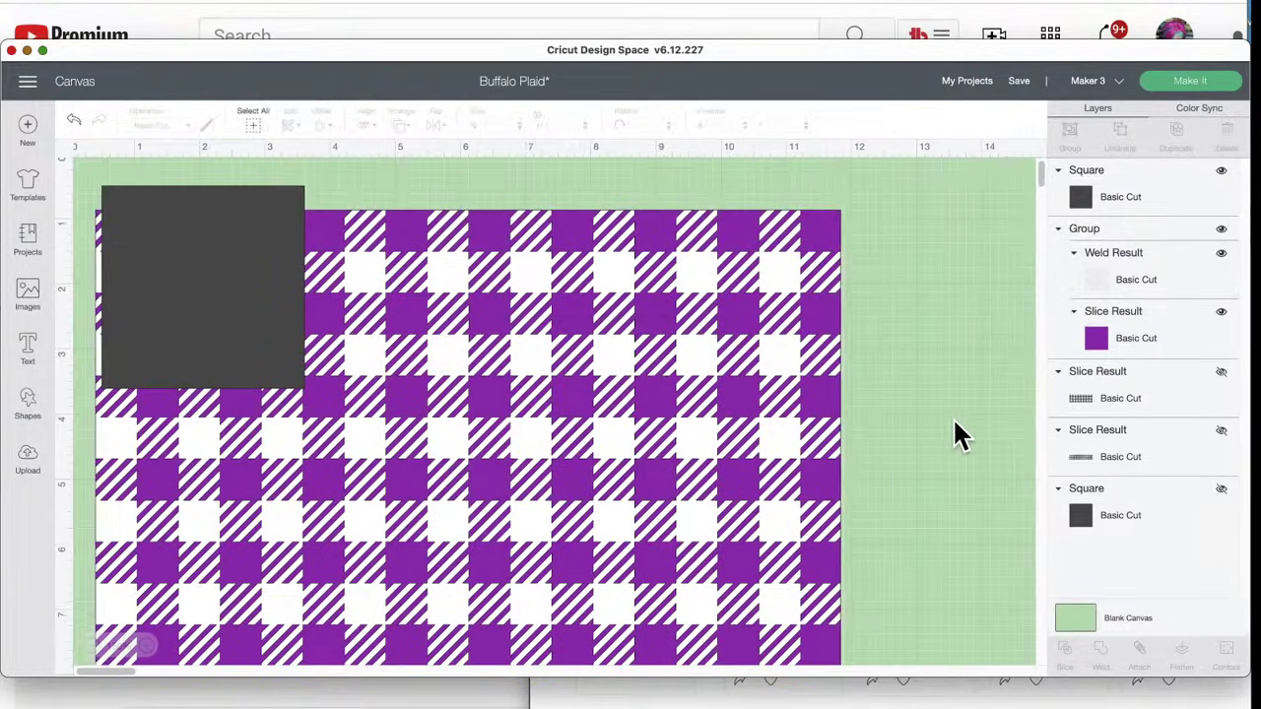
# - Move the dark square onto the plaid and reshape it into a strip about 11.47" by 0.68" covering the second row
pyautogui.moveTo(202, 308); pyautogui.dragTo(356, 360)
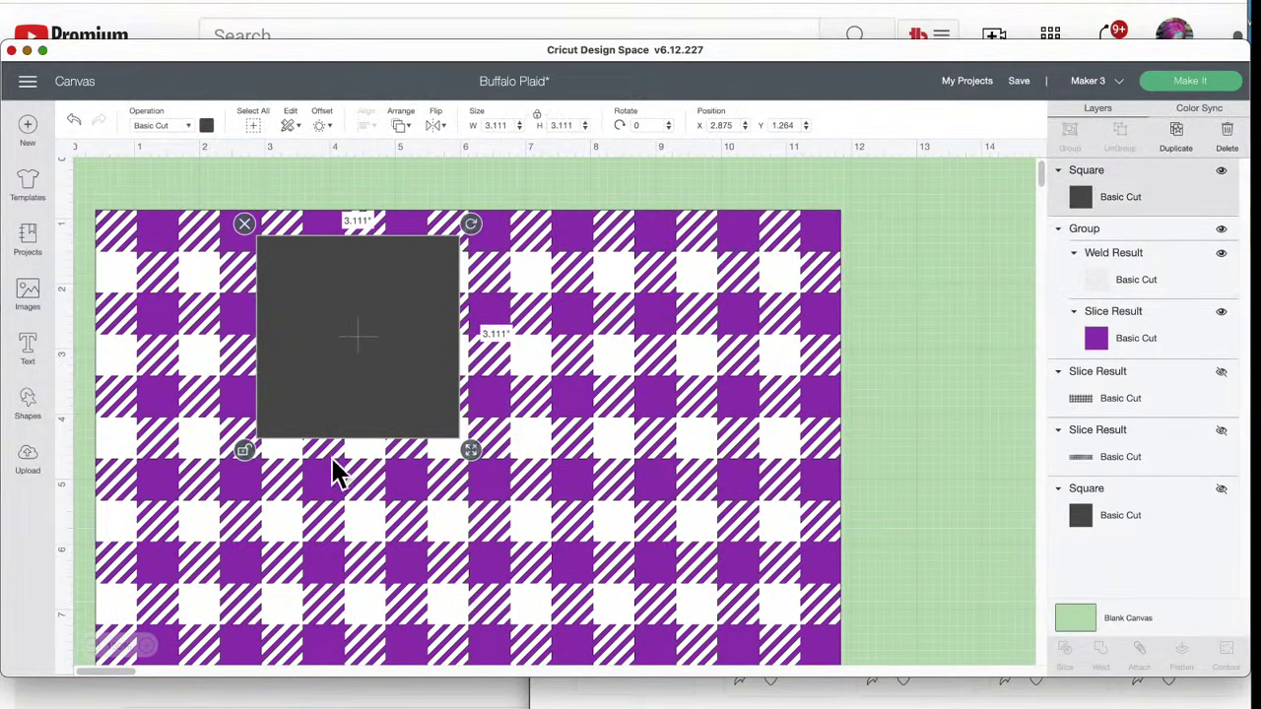
pyautogui.moveTo(466, 453); pyautogui.dragTo(865, 292)
pyautogui.moveTo(745, 266); pyautogui.dragTo(602, 275)
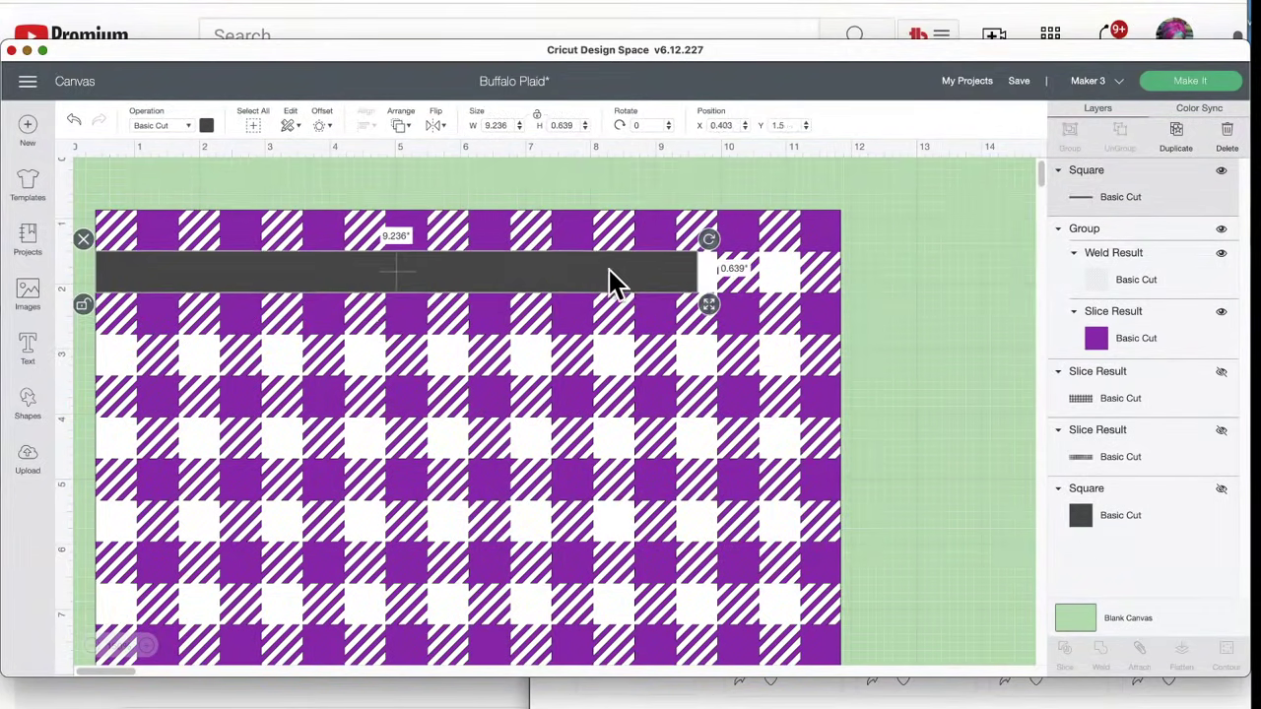
pyautogui.moveTo(713, 308); pyautogui.dragTo(855, 307)
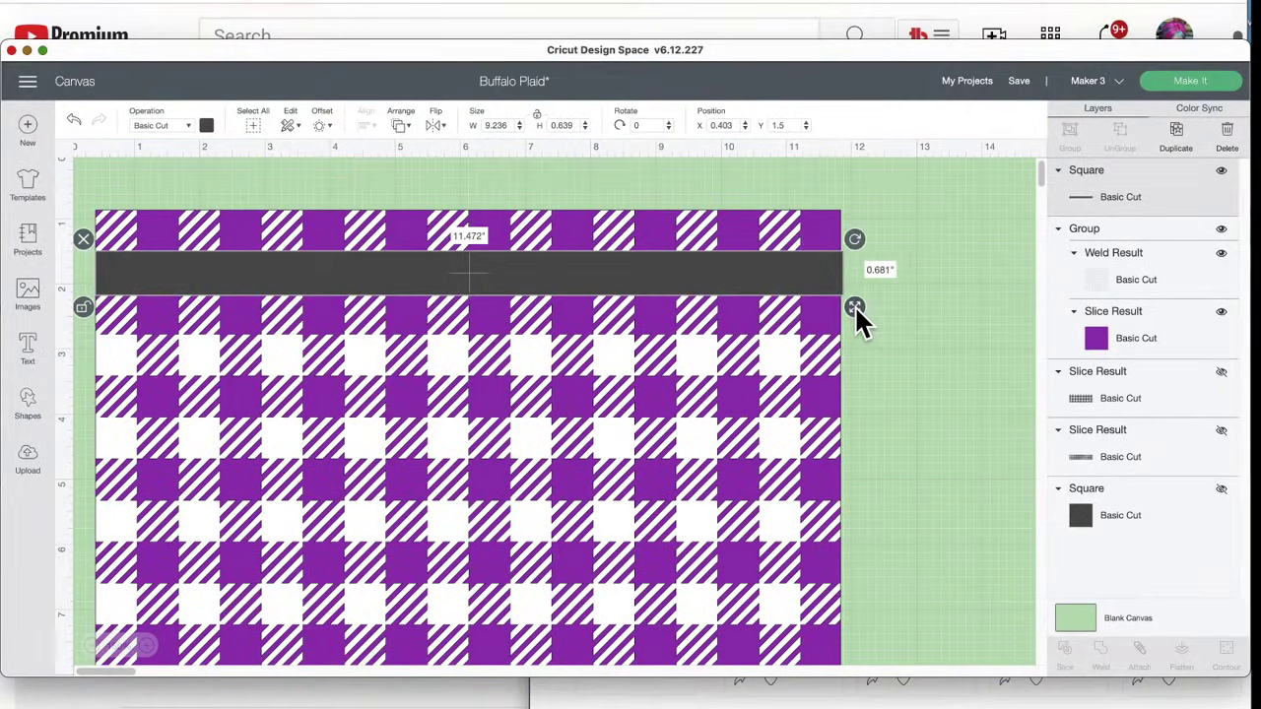
# - Recolour the strip white and move it to about X 1.1, Y 2.2 on the plaid
pyautogui.click(205, 126)
pyautogui.click(283, 194)
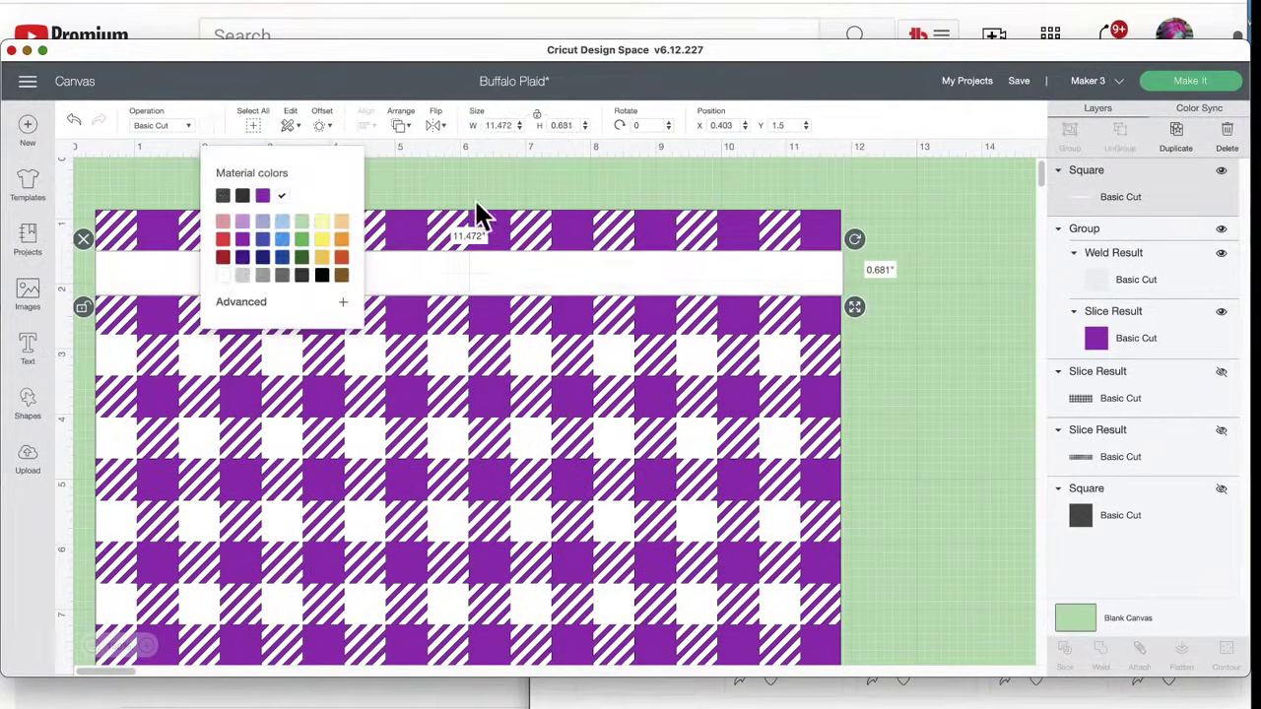
pyautogui.click(973, 264)
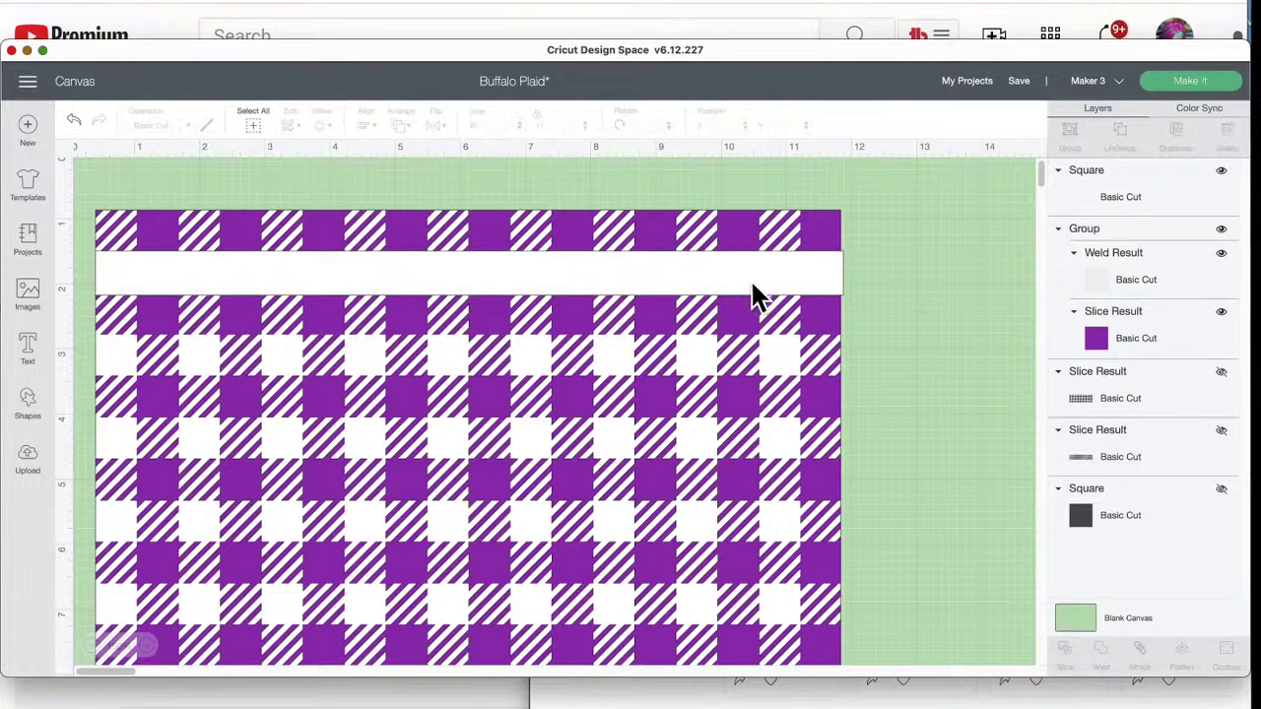
pyautogui.moveTo(559, 271); pyautogui.dragTo(605, 325)
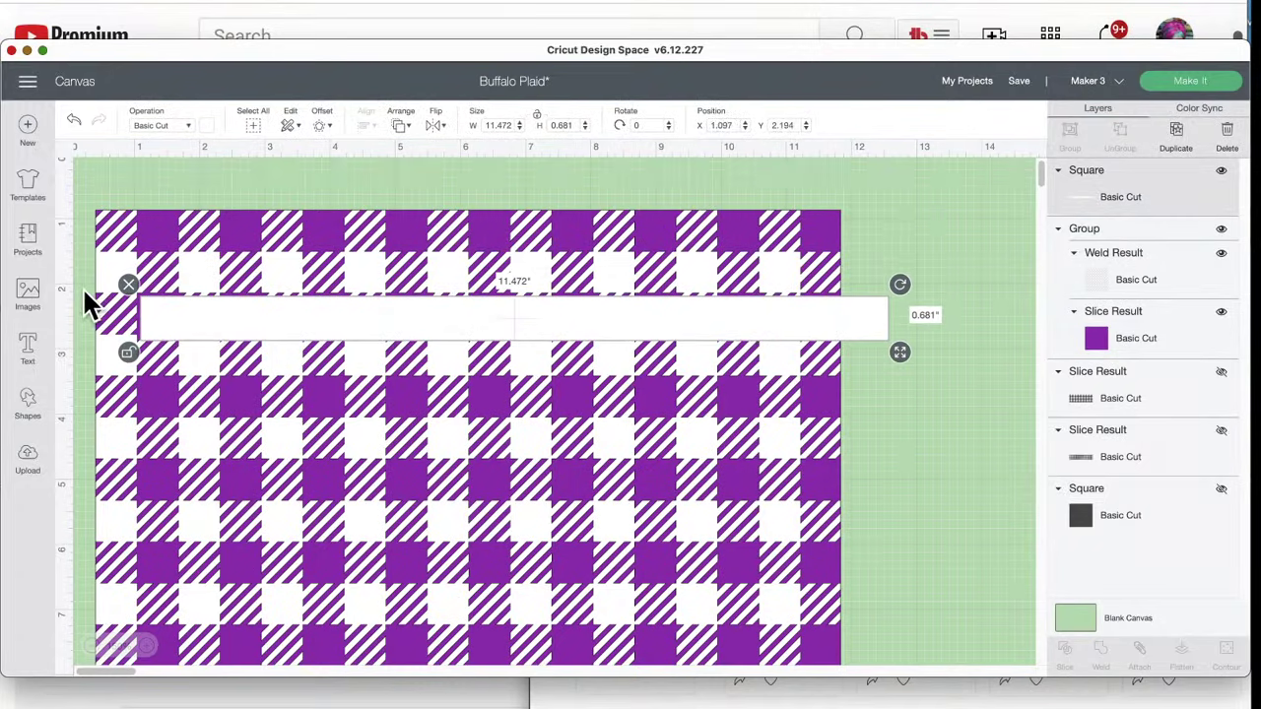
# - Delete the white strip and slice the plaid group's white and purple layers
pyautogui.click(127, 284)
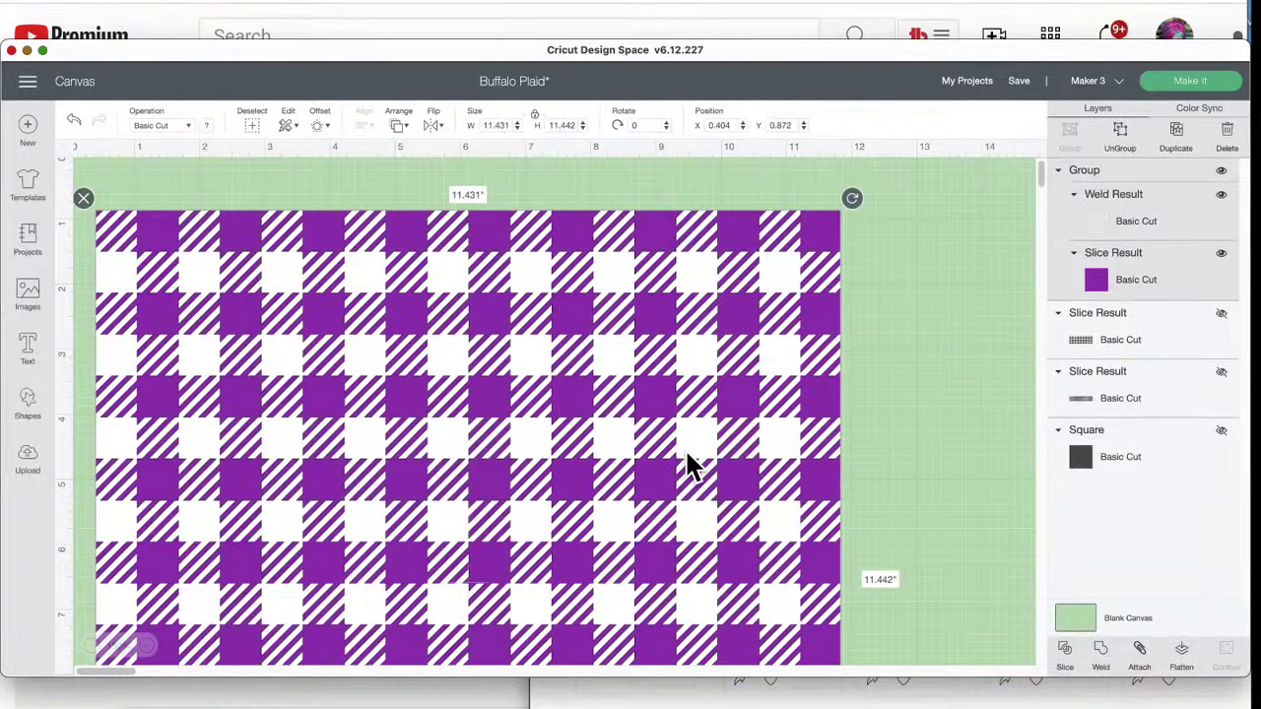
pyautogui.click(943, 323)
pyautogui.moveTo(944, 325); pyautogui.dragTo(585, 364)
pyautogui.click(1065, 655)
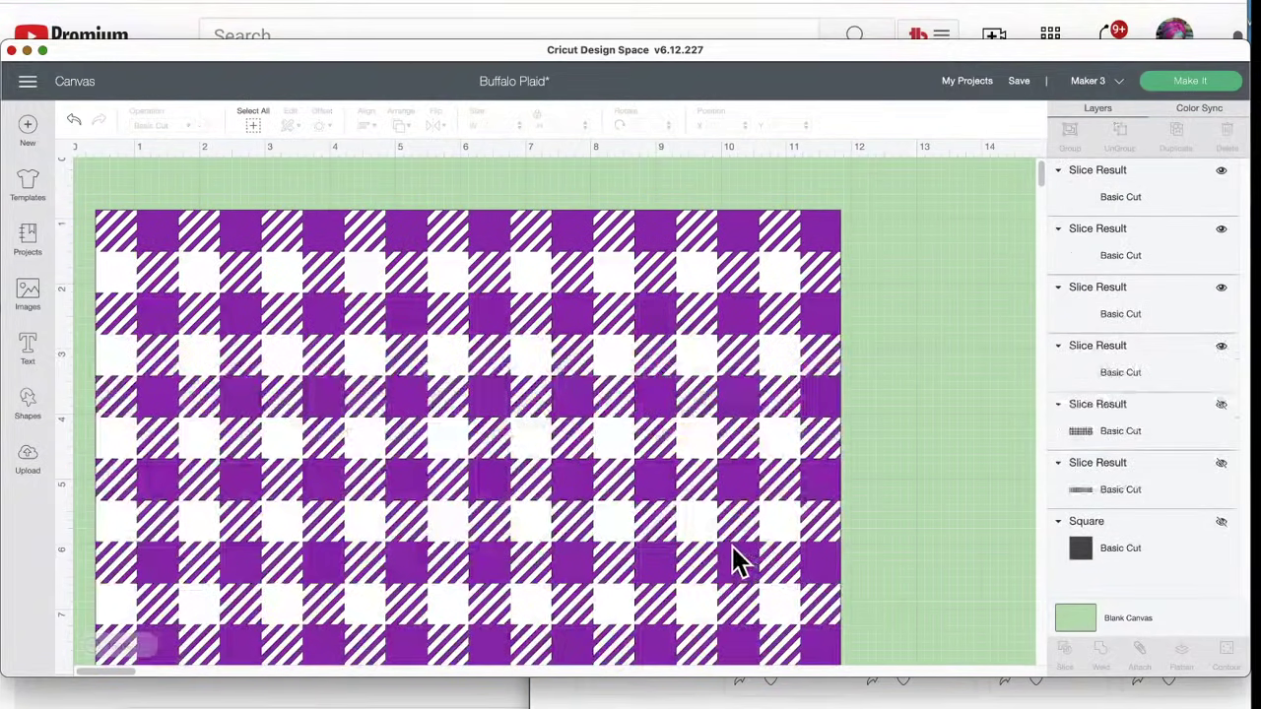
# - Move the white plaid piece and the sliced purple background aside to about X 13.4, Y 0.7, aligning them with each other
pyautogui.moveTo(366, 443); pyautogui.dragTo(998, 478)
pyautogui.moveTo(436, 456); pyautogui.dragTo(979, 459)
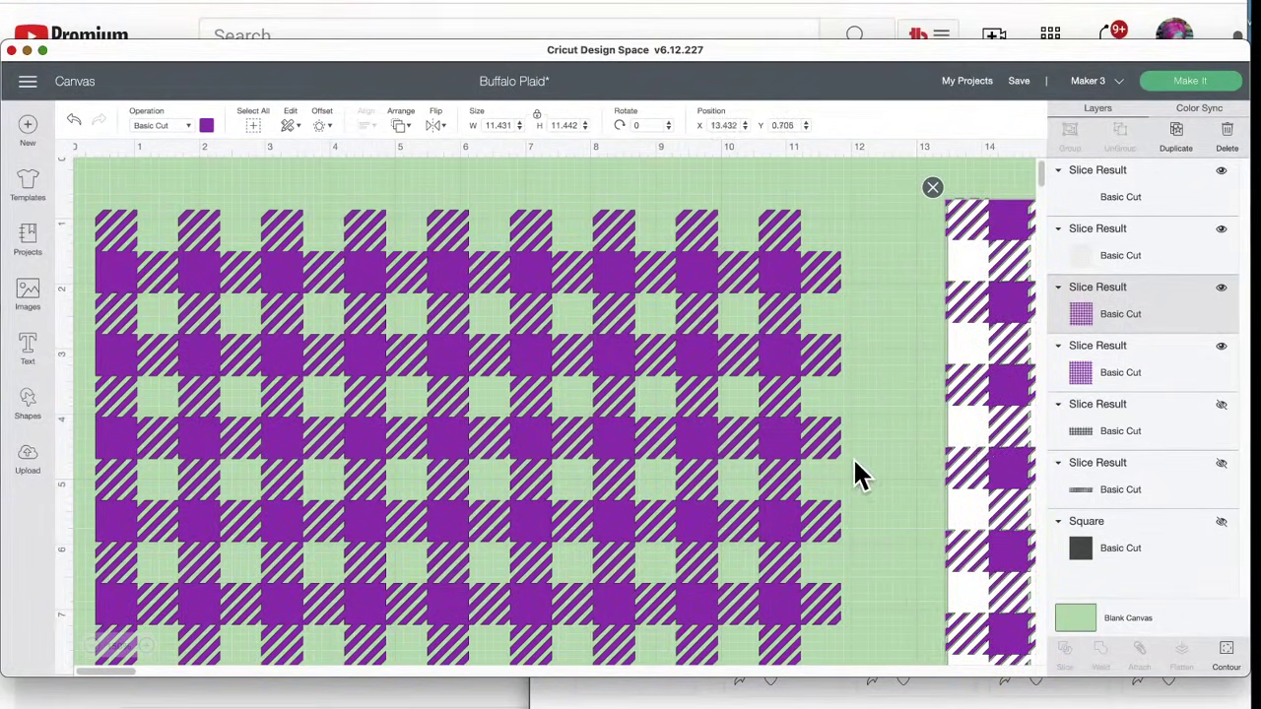
pyautogui.hscroll(3, 849, 470)
pyautogui.hscroll(10, 844, 462)
pyautogui.click(821, 443)
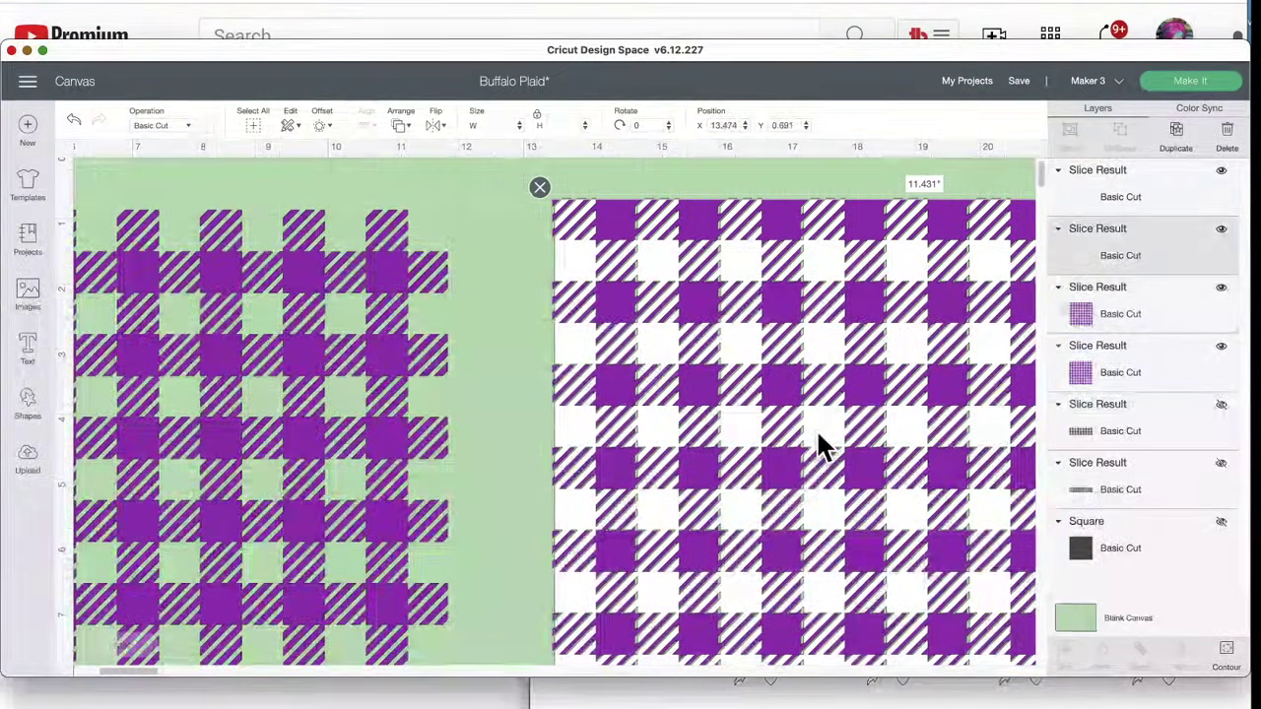
pyautogui.moveTo(825, 440); pyautogui.dragTo(811, 439)
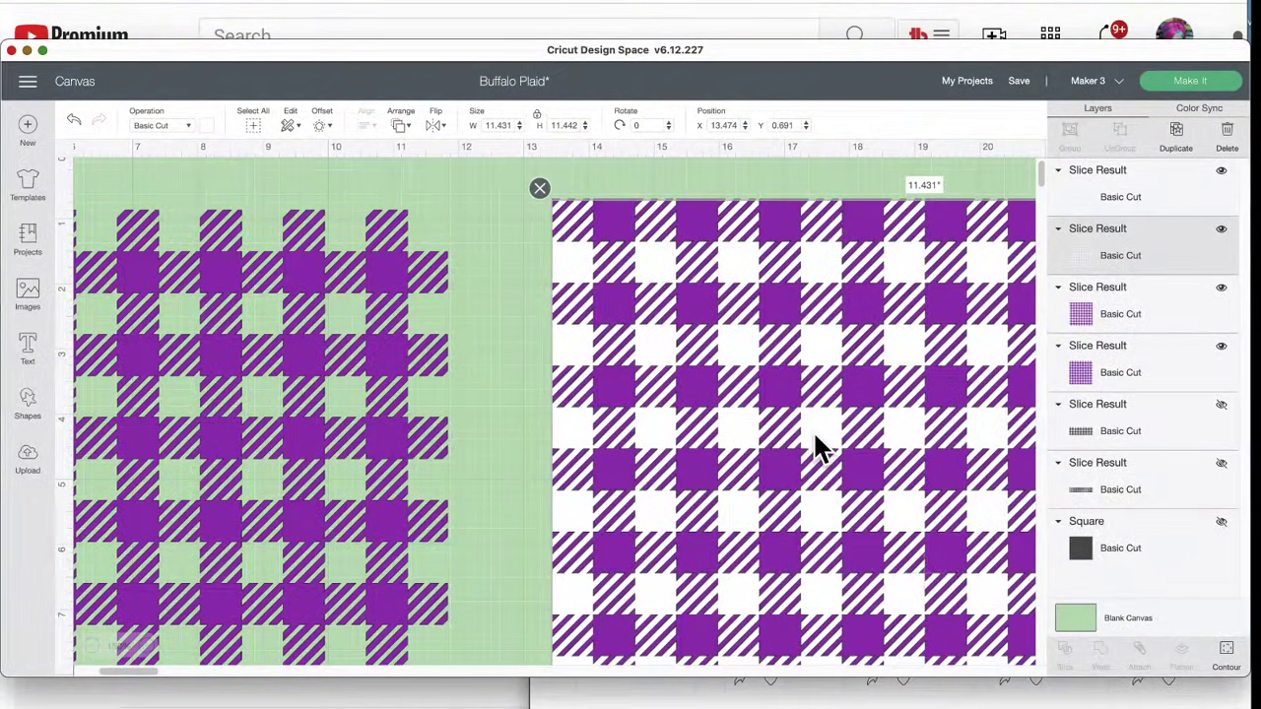
pyautogui.moveTo(814, 434)
pyautogui.mouseDown()
pyautogui.moveTo(816, 611)
pyautogui.moveTo(813, 435)
pyautogui.mouseUp()
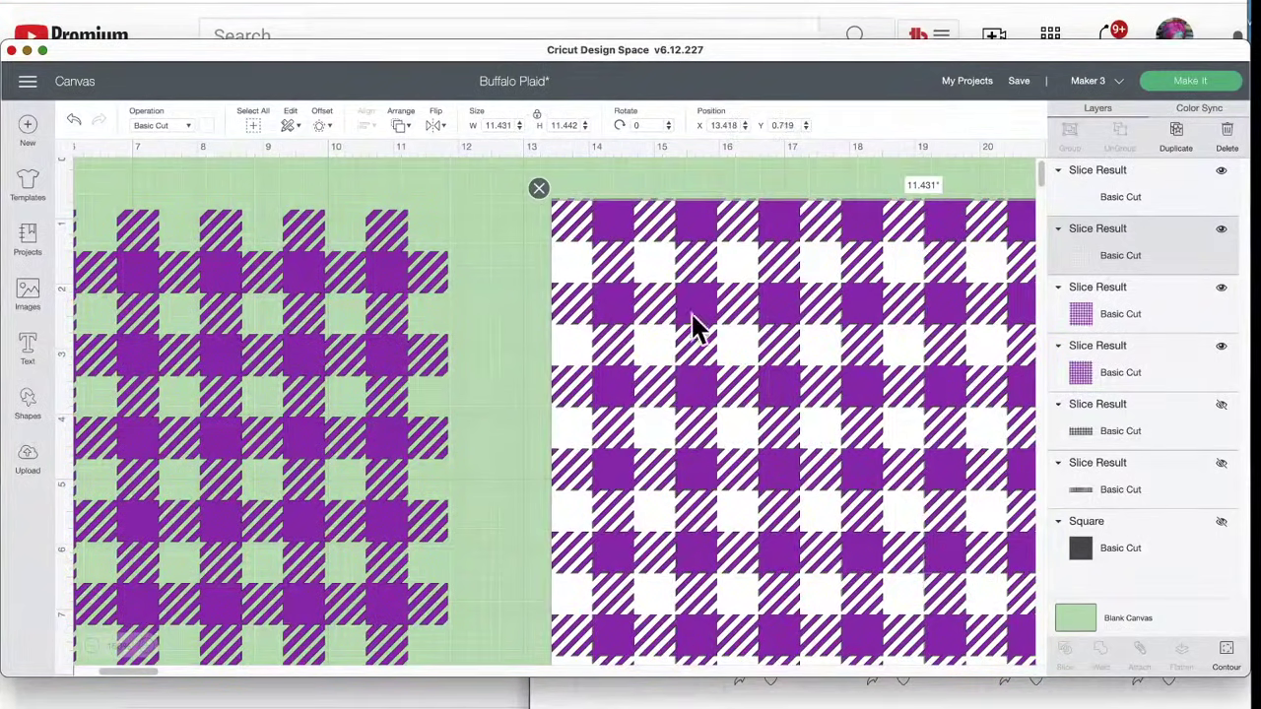
# - Undo the piece moves, the plaid slice and the white strip's deletion
pyautogui.click(73, 120)
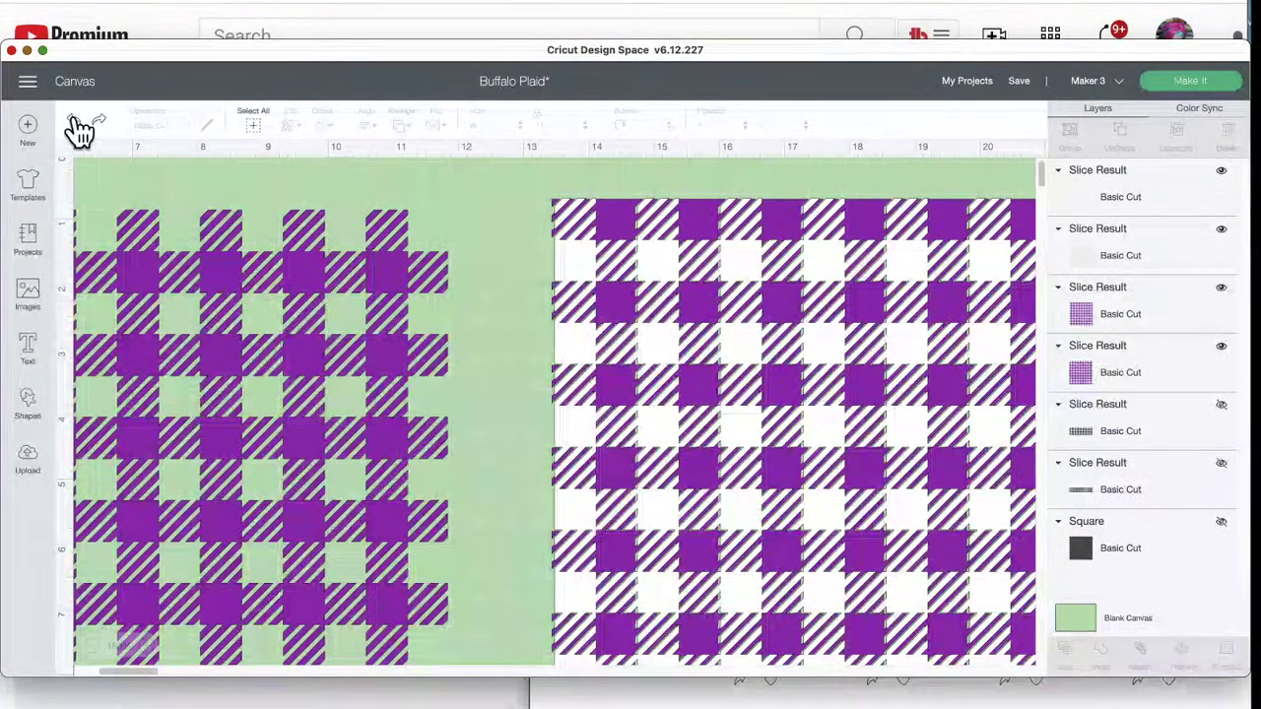
pyautogui.click(74, 120)
pyautogui.click(74, 120)
pyautogui.click(74, 120)
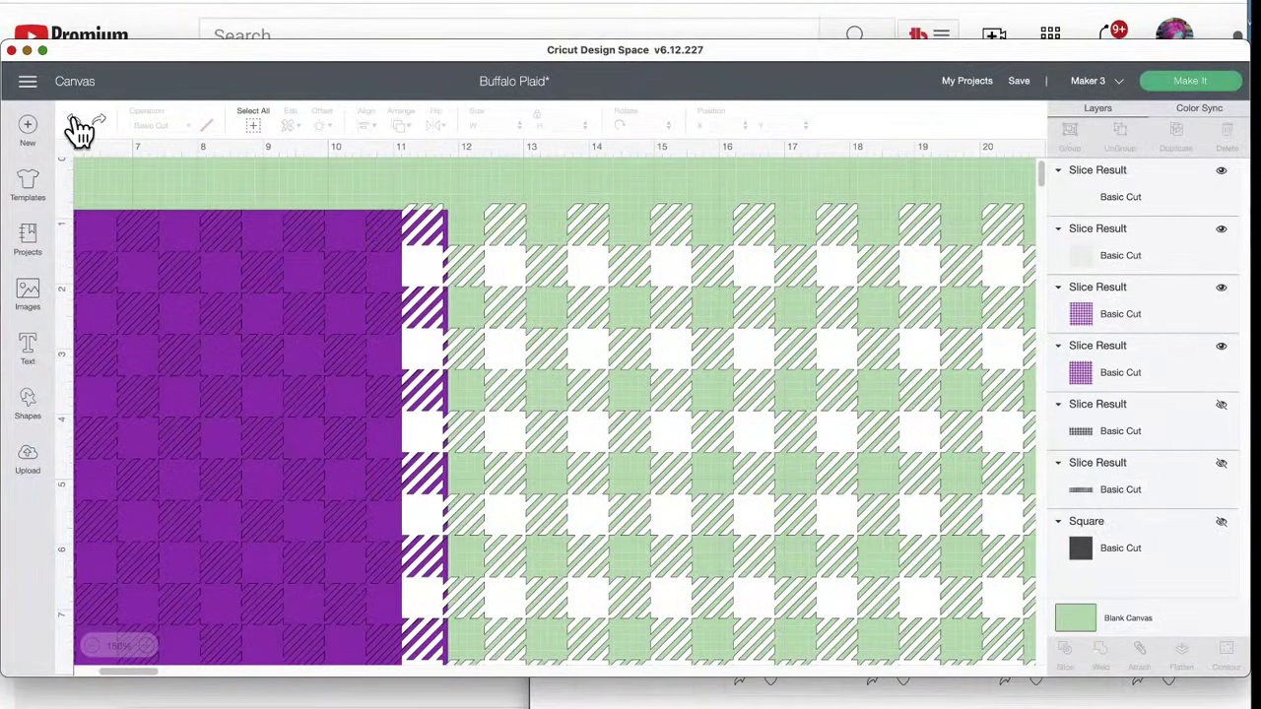
pyautogui.click(74, 120)
pyautogui.click(74, 120)
pyautogui.click(74, 120)
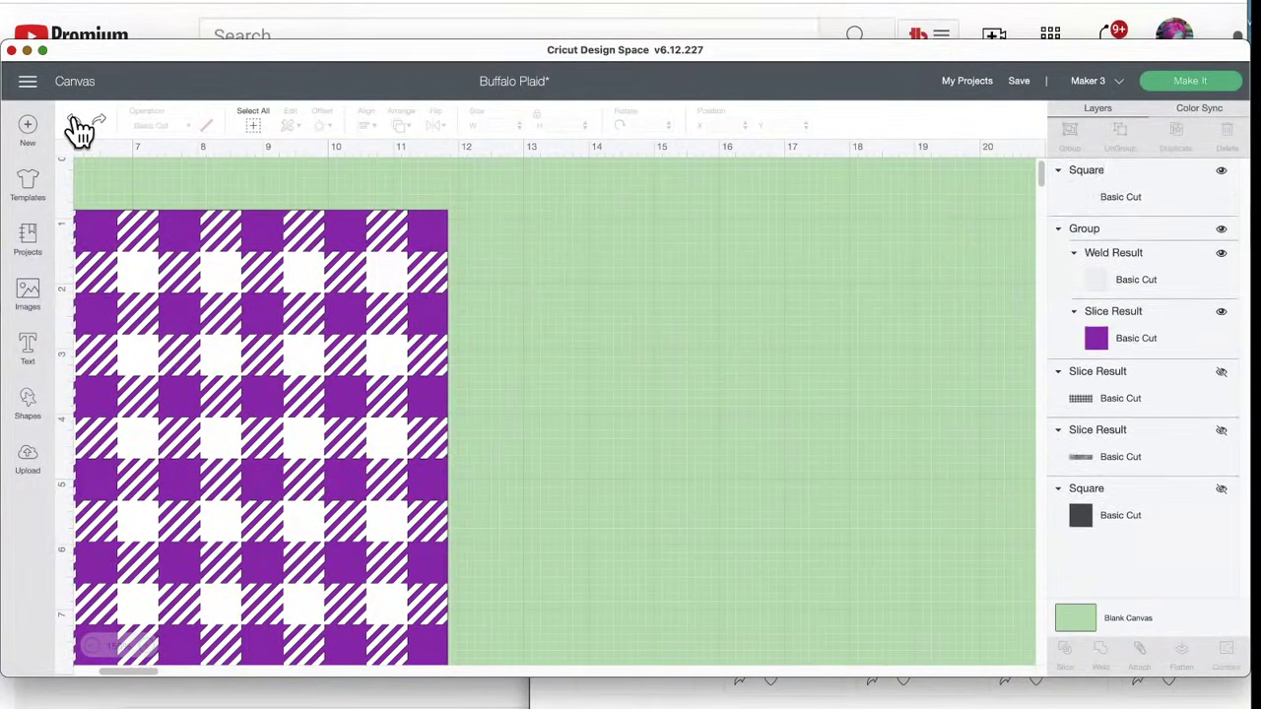
# - Move the plaid group to about X 0.86, Y 1.07 and select the white strip
pyautogui.click(300, 244)
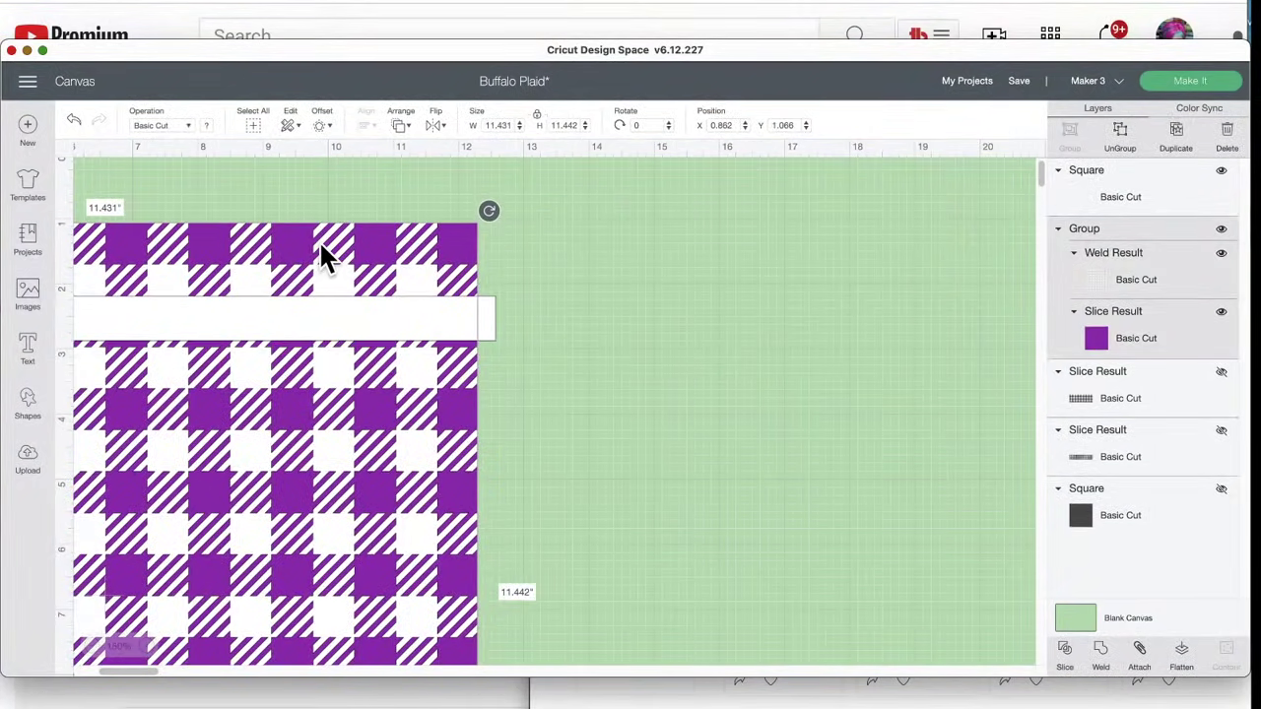
pyautogui.click(277, 328)
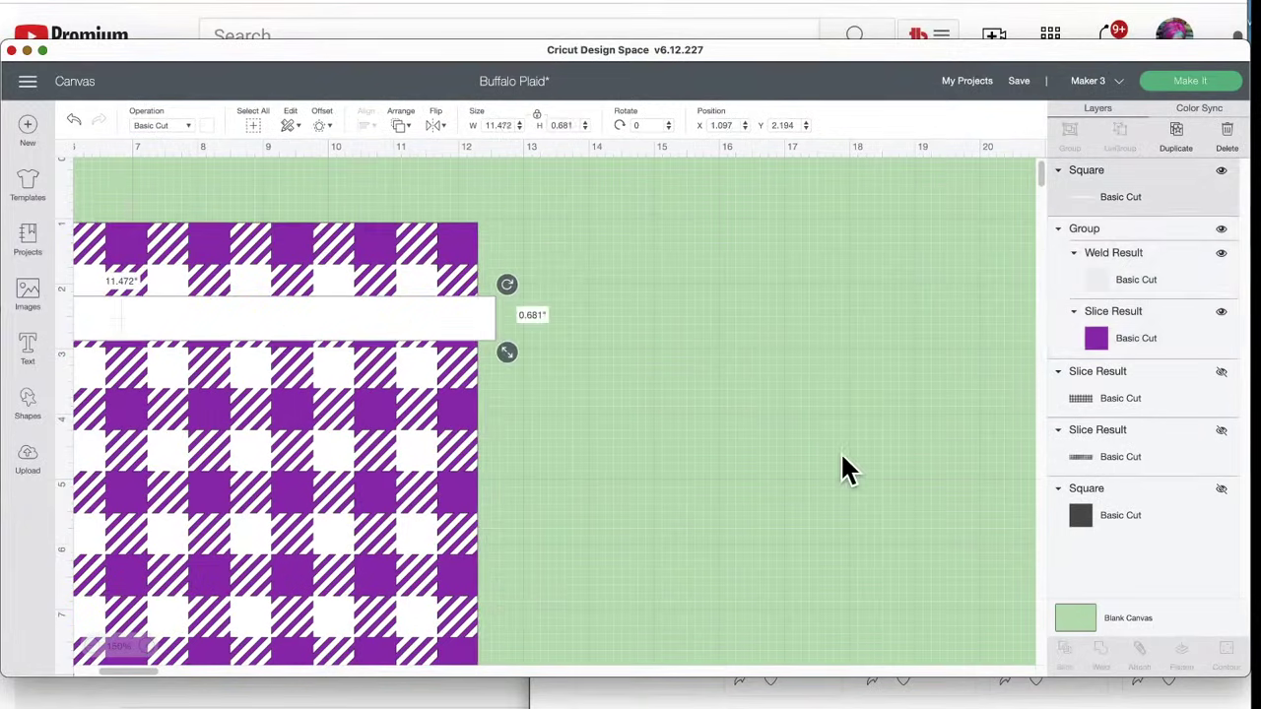